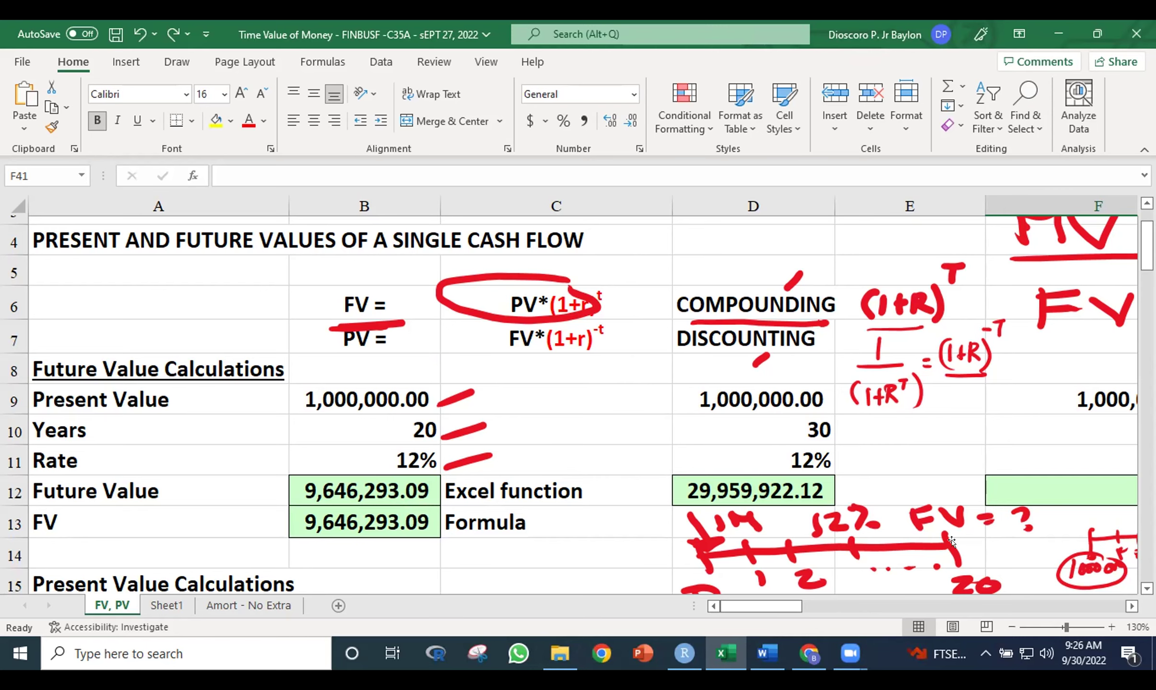
# Review the single cash flow calculations, the annuity formulas and the ordinary and due payment timelines in rows 22 to 26
pyautogui.moveTo(789, 605)
pyautogui.mouseDown()
pyautogui.moveTo(857, 607)
pyautogui.moveTo(808, 606)
pyautogui.mouseUp()
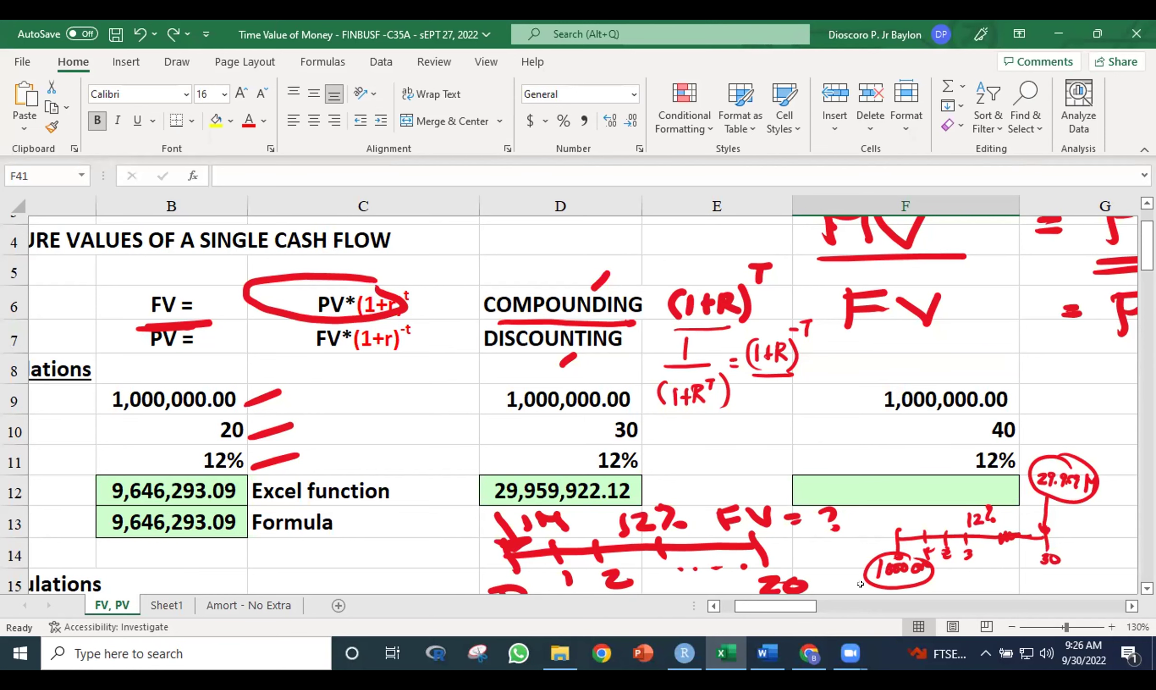
pyautogui.moveTo(793, 606); pyautogui.dragTo(772, 599)
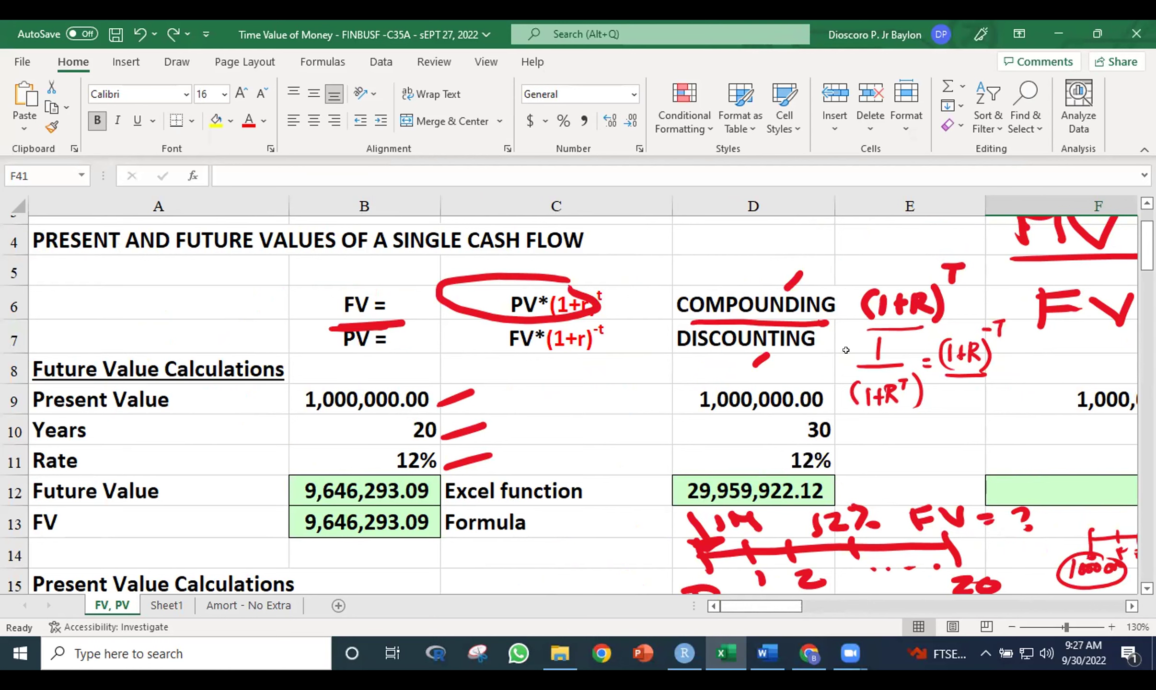
pyautogui.moveTo(1146, 245); pyautogui.dragTo(1147, 274)
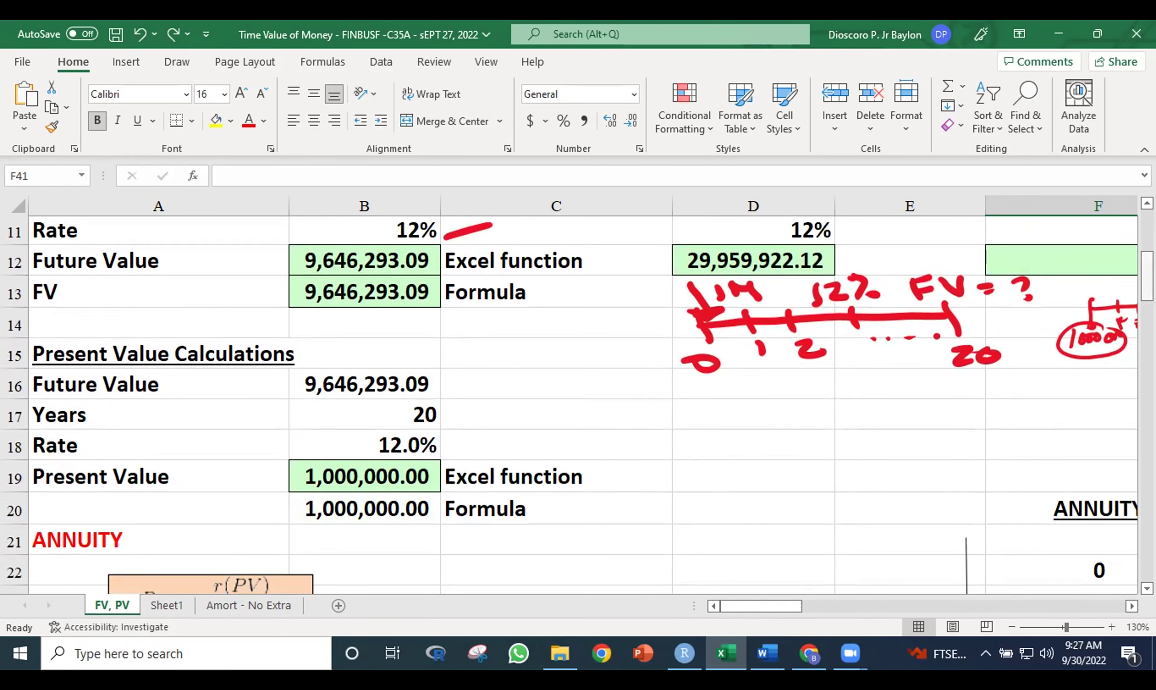
pyautogui.moveTo(1146, 278); pyautogui.dragTo(1147, 321)
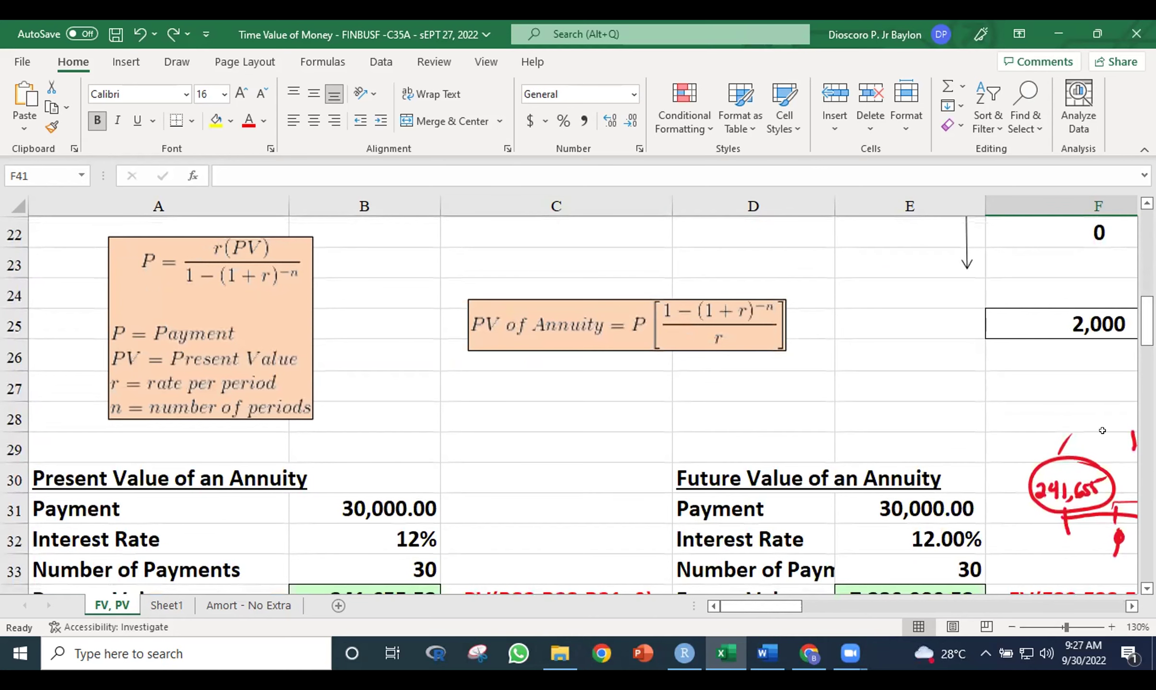
pyautogui.moveTo(773, 606); pyautogui.dragTo(842, 598)
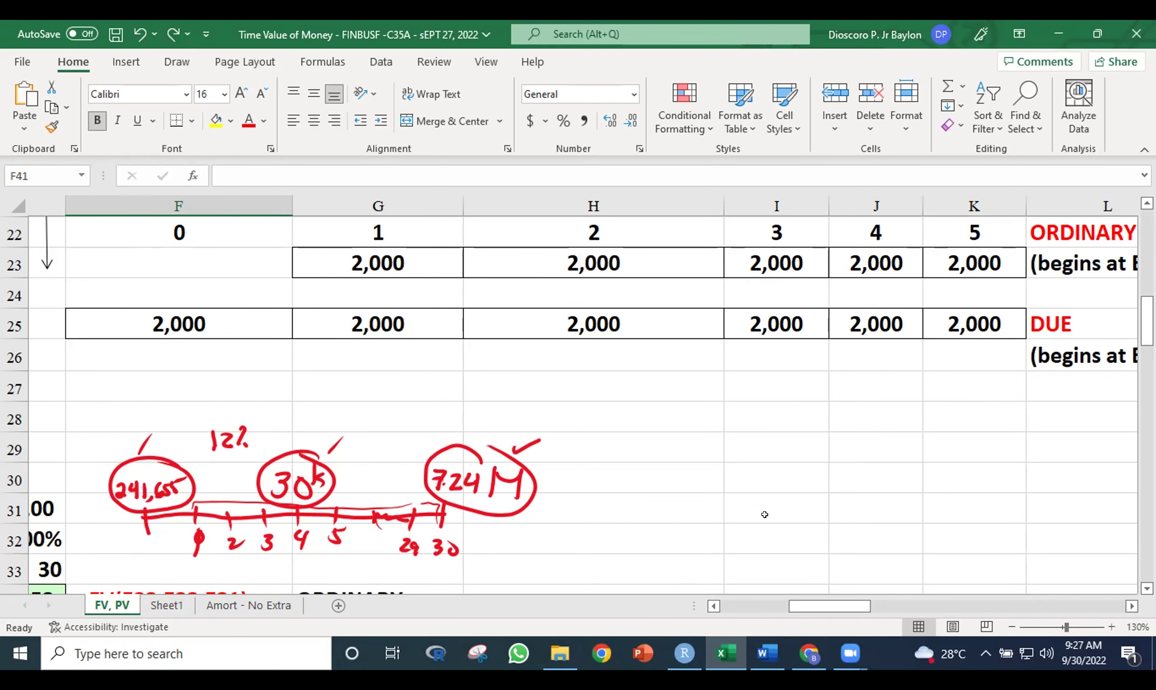
pyautogui.moveTo(803, 609); pyautogui.dragTo(812, 608)
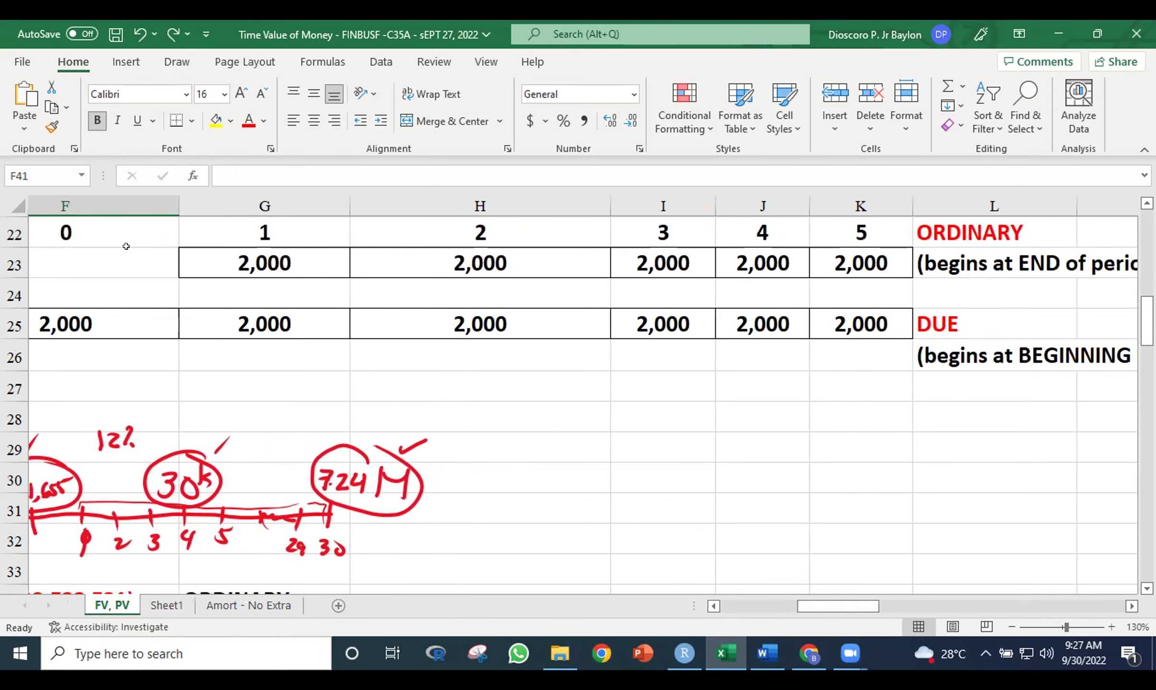
# Narrow columns F, G and H so the ordinary and due annuity timelines take up less width
pyautogui.moveTo(179, 206); pyautogui.dragTo(136, 206)
pyautogui.moveTo(130, 257); pyautogui.dragTo(130, 257)
pyautogui.moveTo(813, 607)
pyautogui.mouseDown()
pyautogui.moveTo(797, 610)
pyautogui.moveTo(830, 608)
pyautogui.moveTo(679, 606)
pyautogui.moveTo(805, 608)
pyautogui.mouseUp()
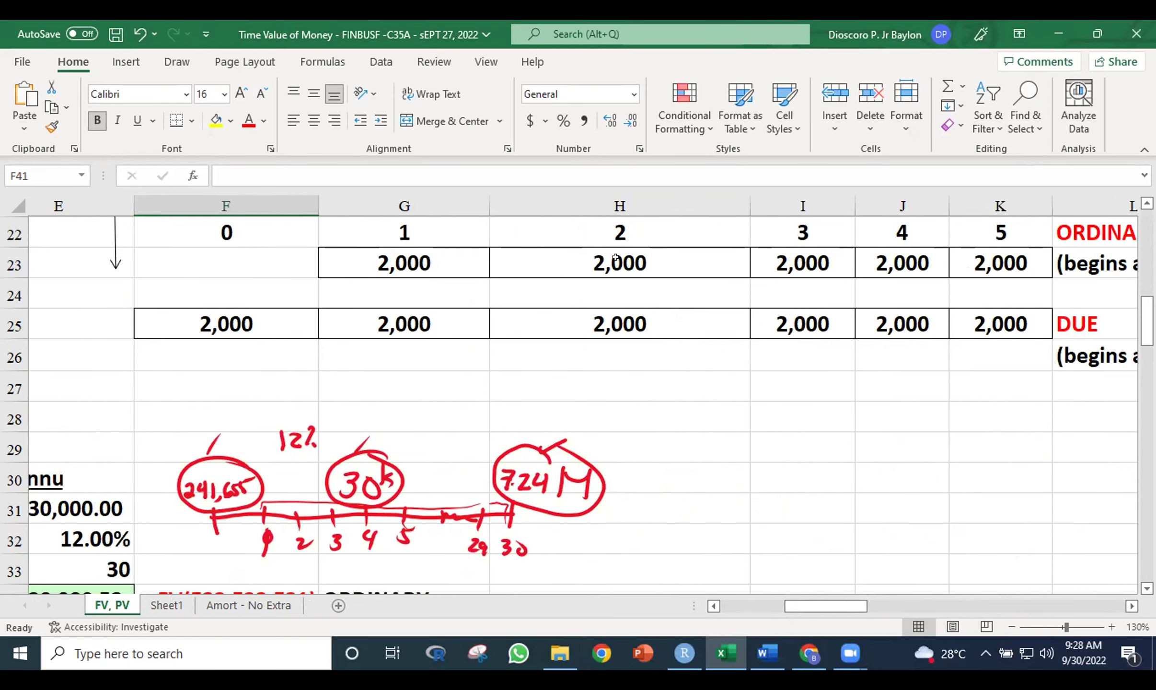
pyautogui.moveTo(315, 202); pyautogui.dragTo(285, 202)
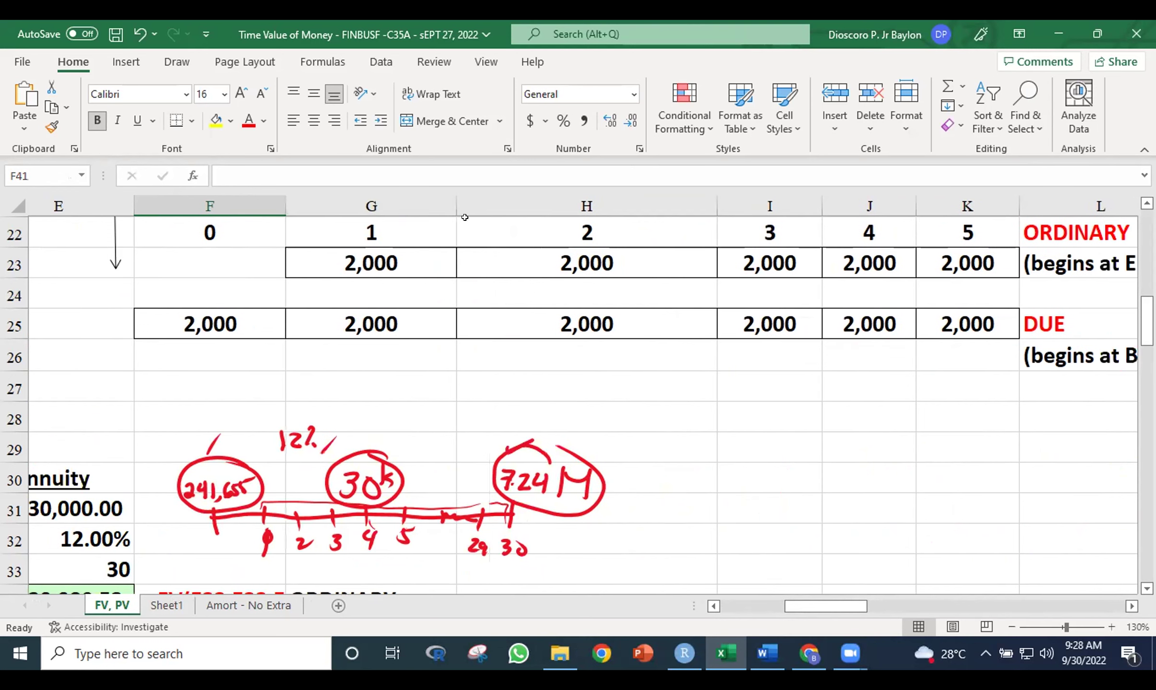
pyautogui.moveTo(451, 201); pyautogui.dragTo(436, 201)
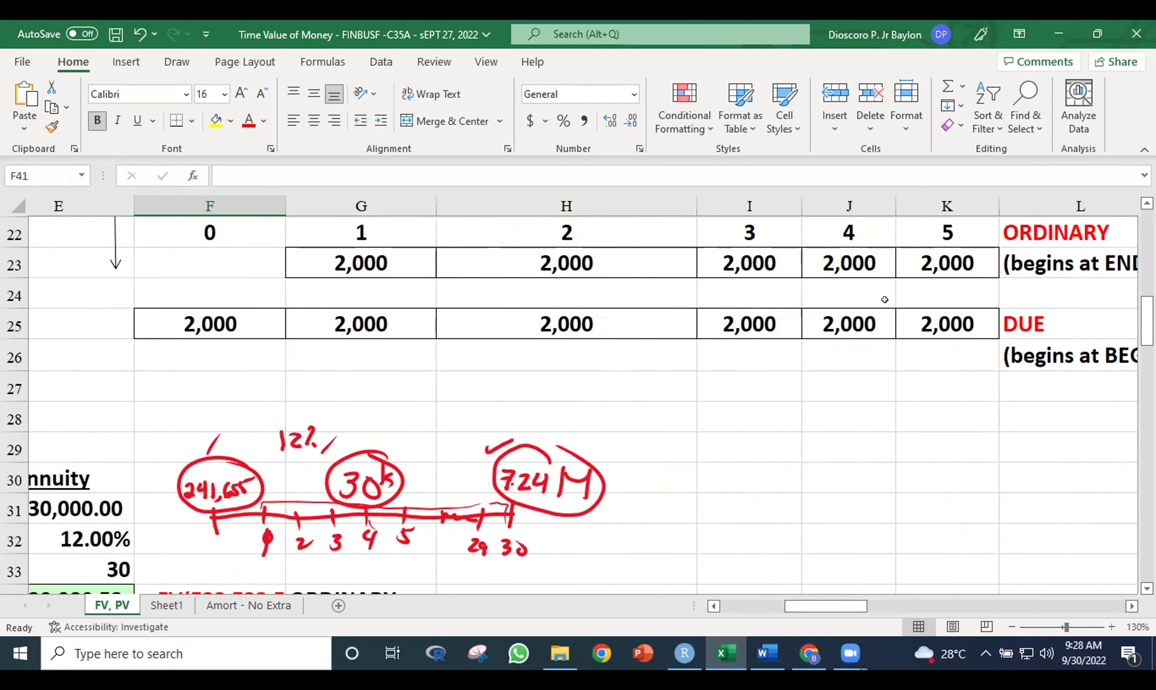
pyautogui.moveTo(686, 202); pyautogui.dragTo(627, 206)
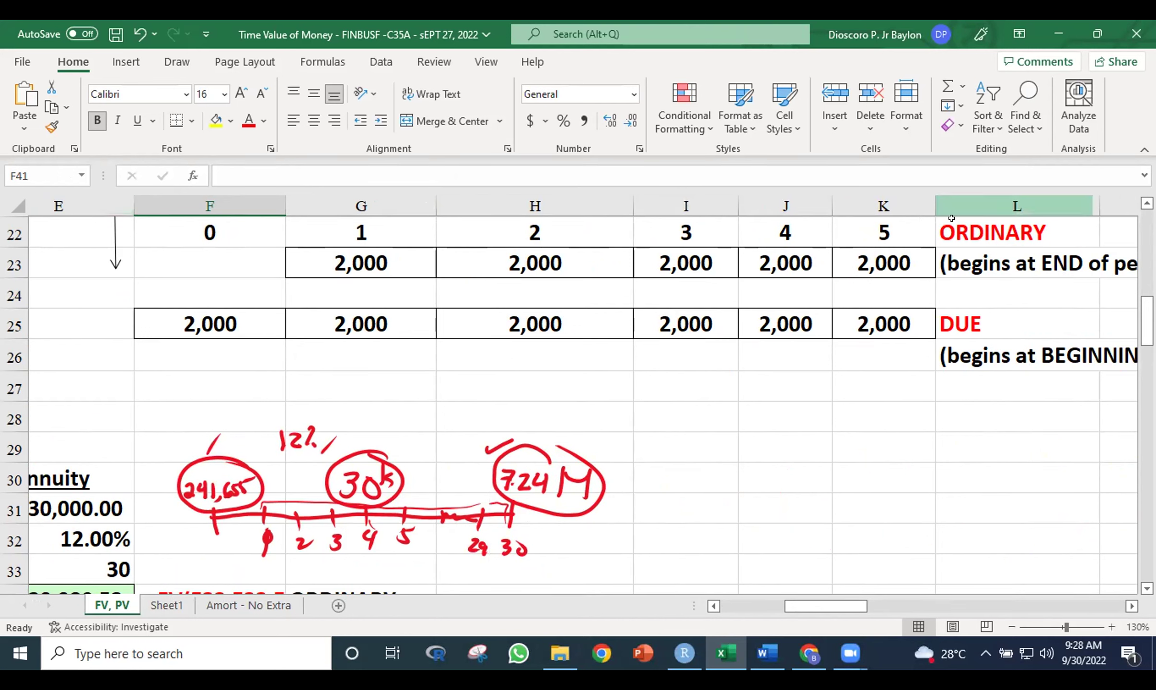
# Examine the rate, number of periods and payment arguments of the PV formula in cell B34, leaving the formula as it is
pyautogui.moveTo(840, 607); pyautogui.dragTo(682, 603)
pyautogui.moveTo(1146, 318)
pyautogui.mouseDown()
pyautogui.moveTo(1147, 338)
pyautogui.moveTo(1147, 314)
pyautogui.mouseUp()
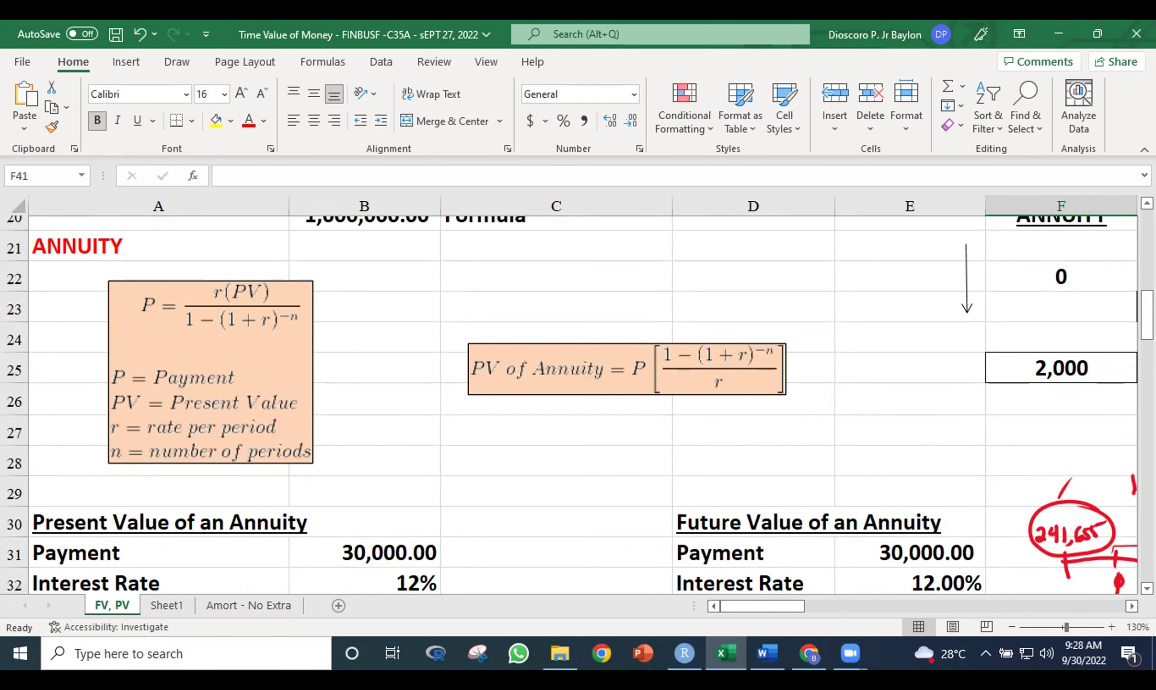
pyautogui.moveTo(1146, 315); pyautogui.dragTo(1147, 338)
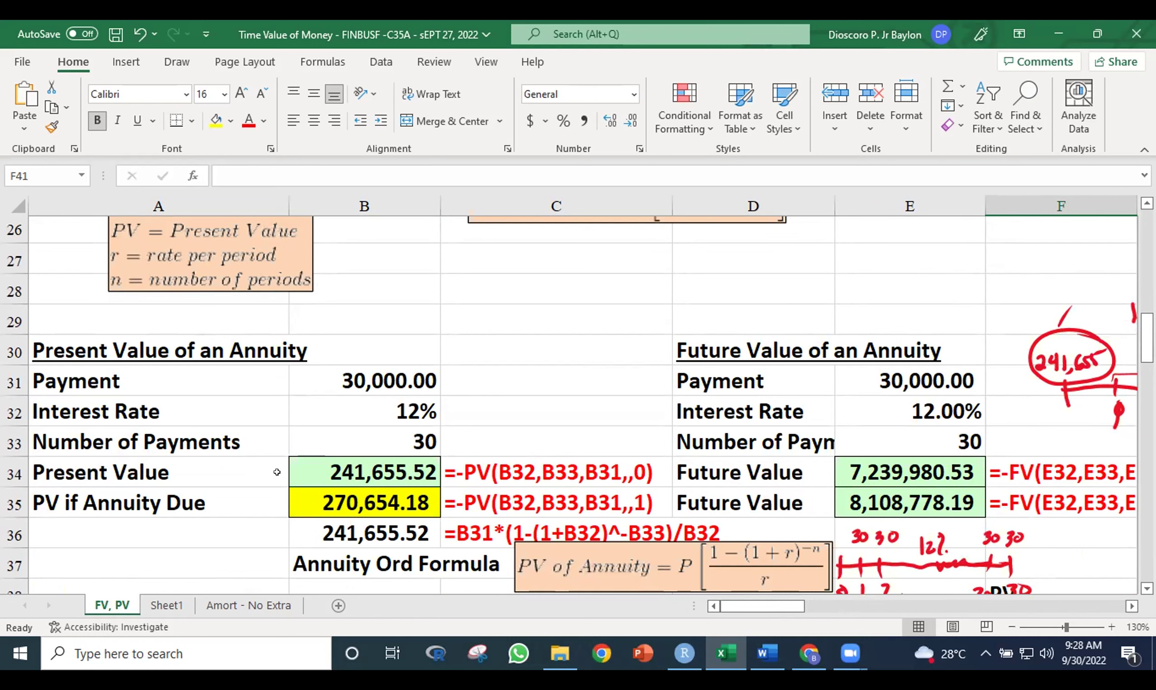
pyautogui.click(370, 462)
pyautogui.press('F2')
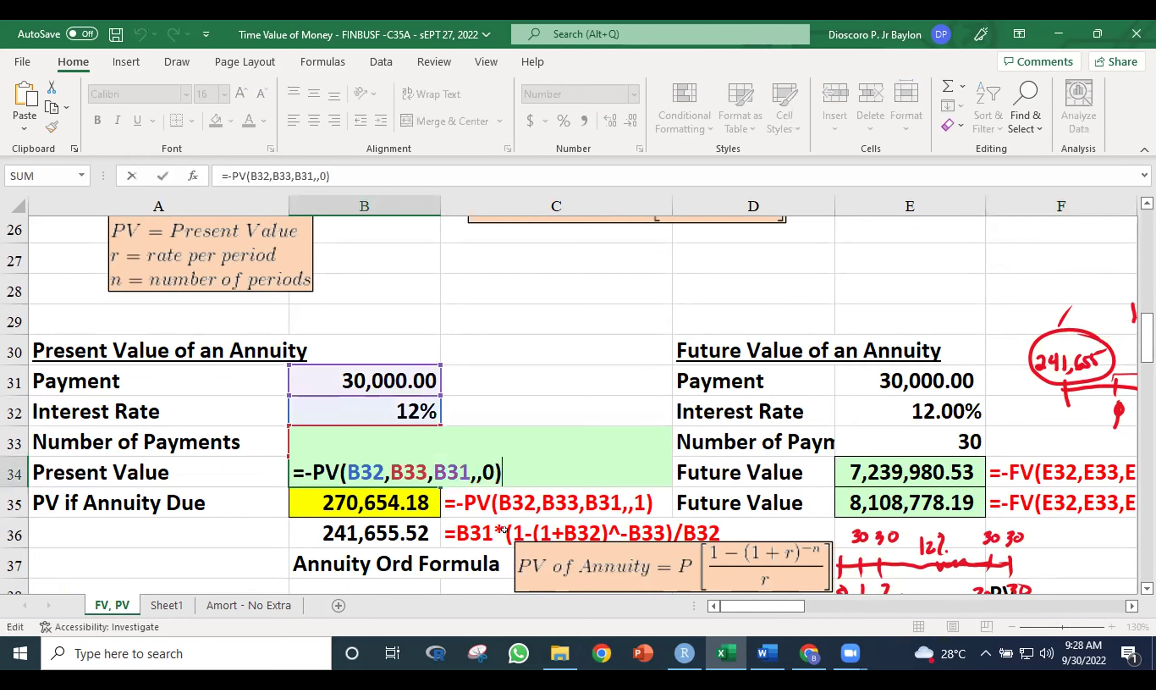
pyautogui.click(356, 472)
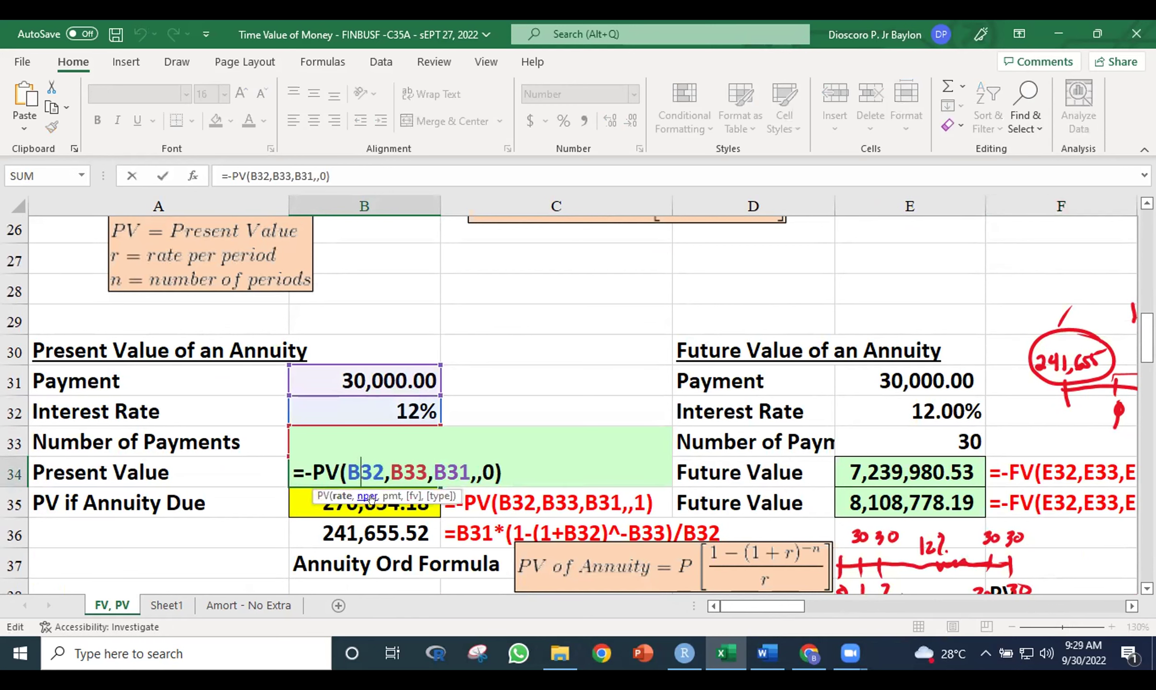
pyautogui.click(403, 468)
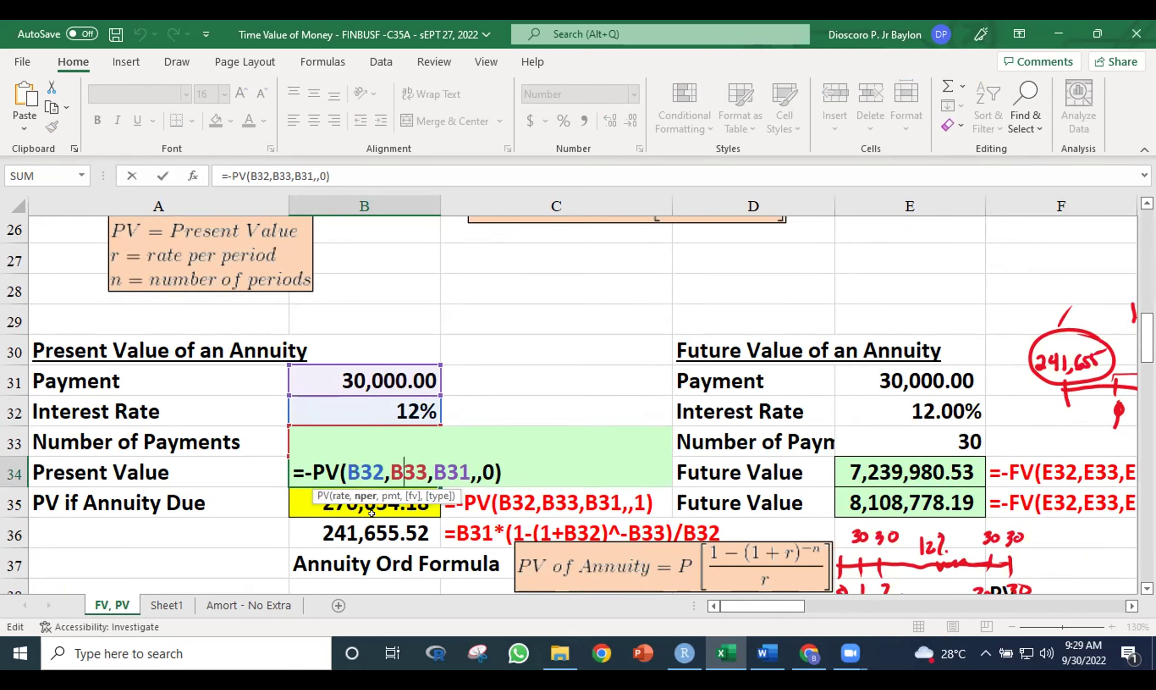
pyautogui.click(443, 462)
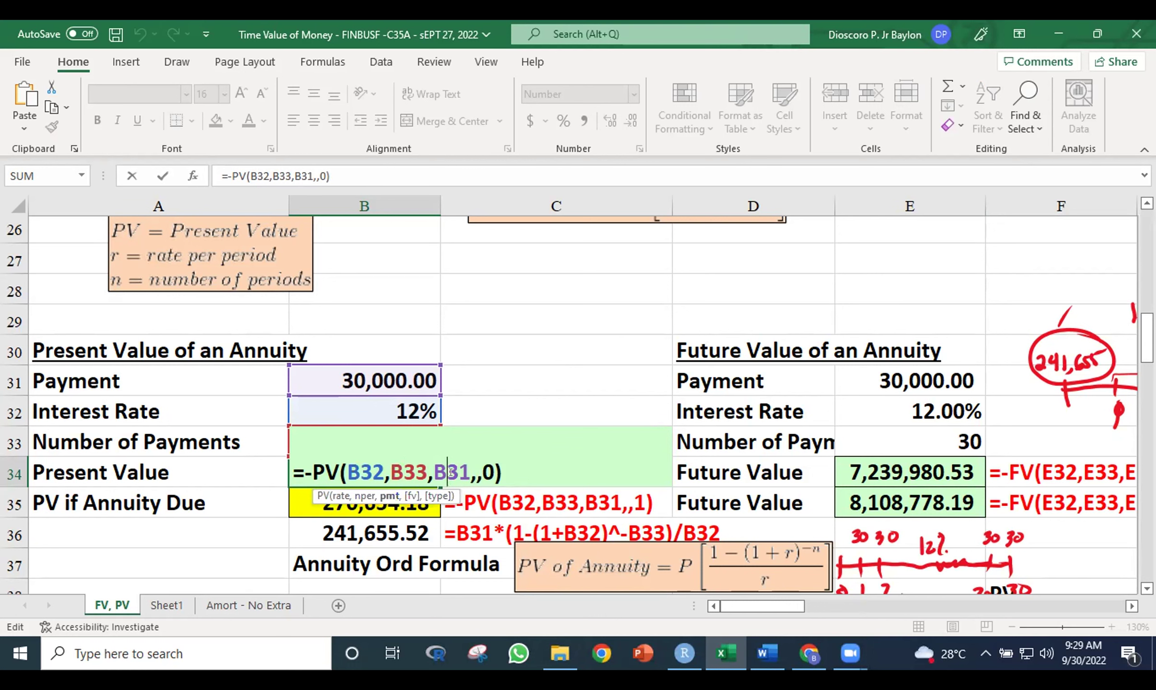
pyautogui.click(557, 404)
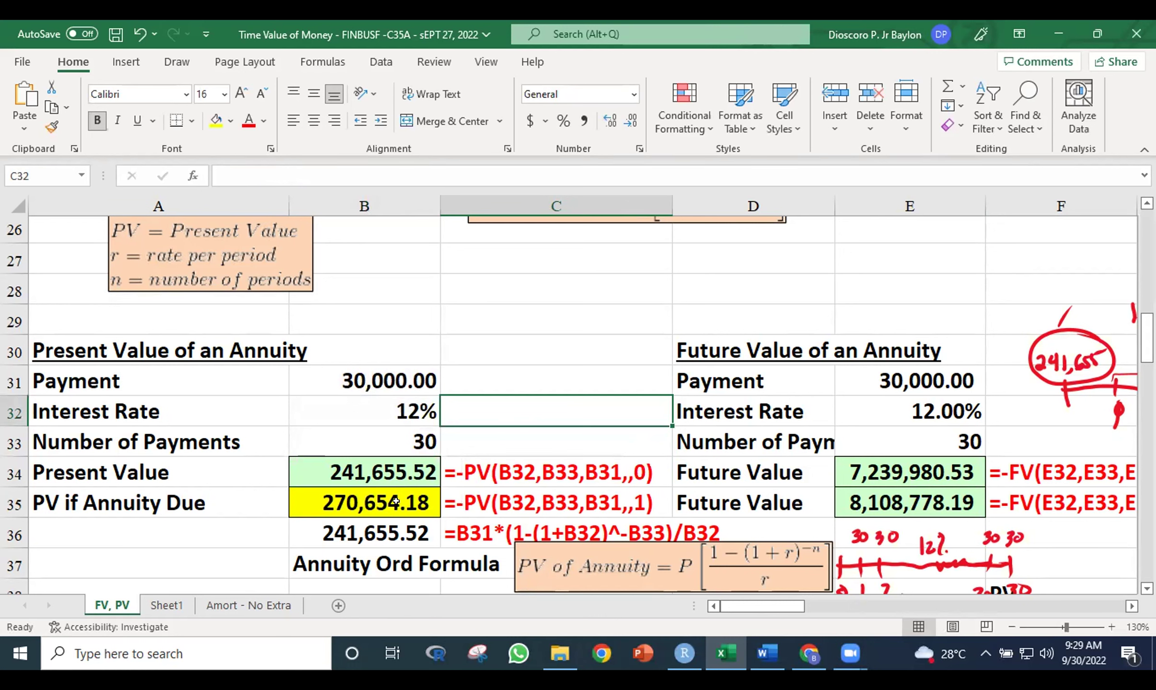
pyautogui.click(394, 465)
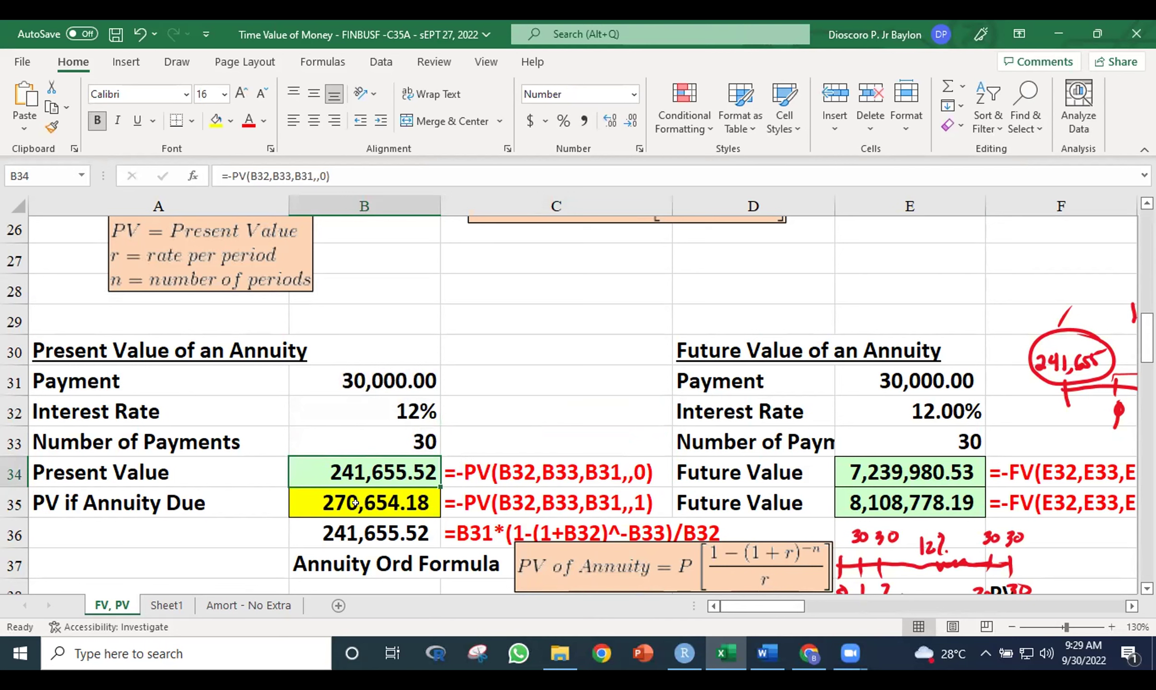
# Examine the annuity-due FV formula in E35, the sketched annuity timeline and the Solving for an Annuity Payment section
pyautogui.click(901, 499)
pyautogui.moveTo(790, 603); pyautogui.dragTo(828, 606)
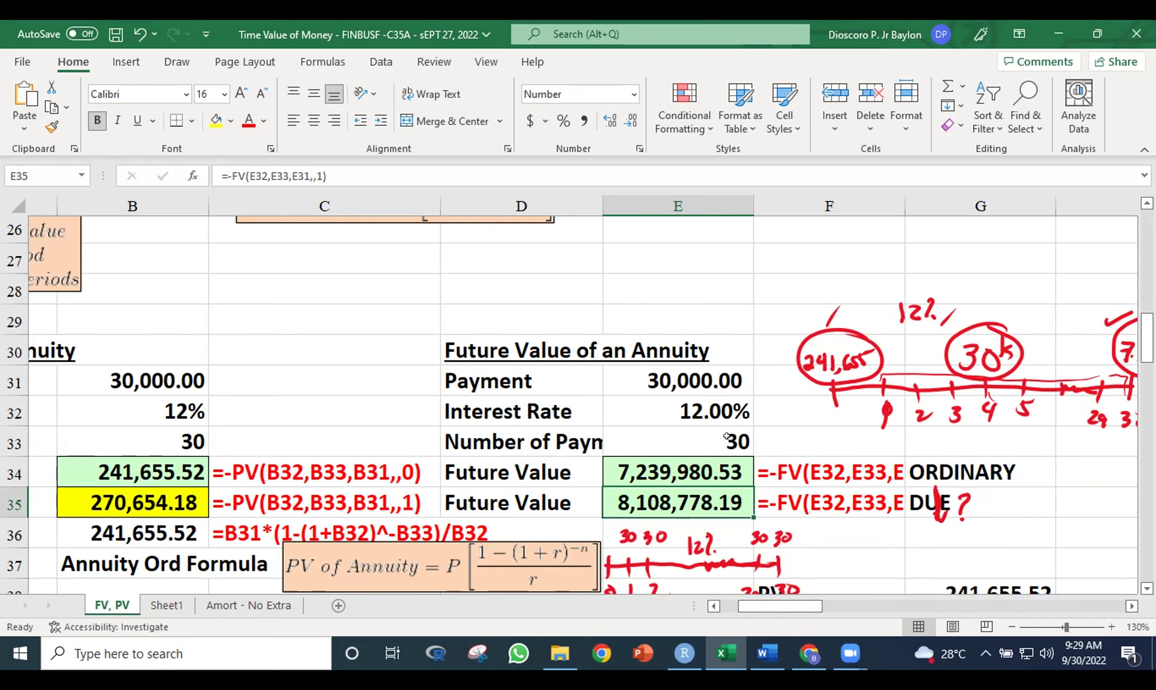
pyautogui.moveTo(791, 605); pyautogui.dragTo(806, 606)
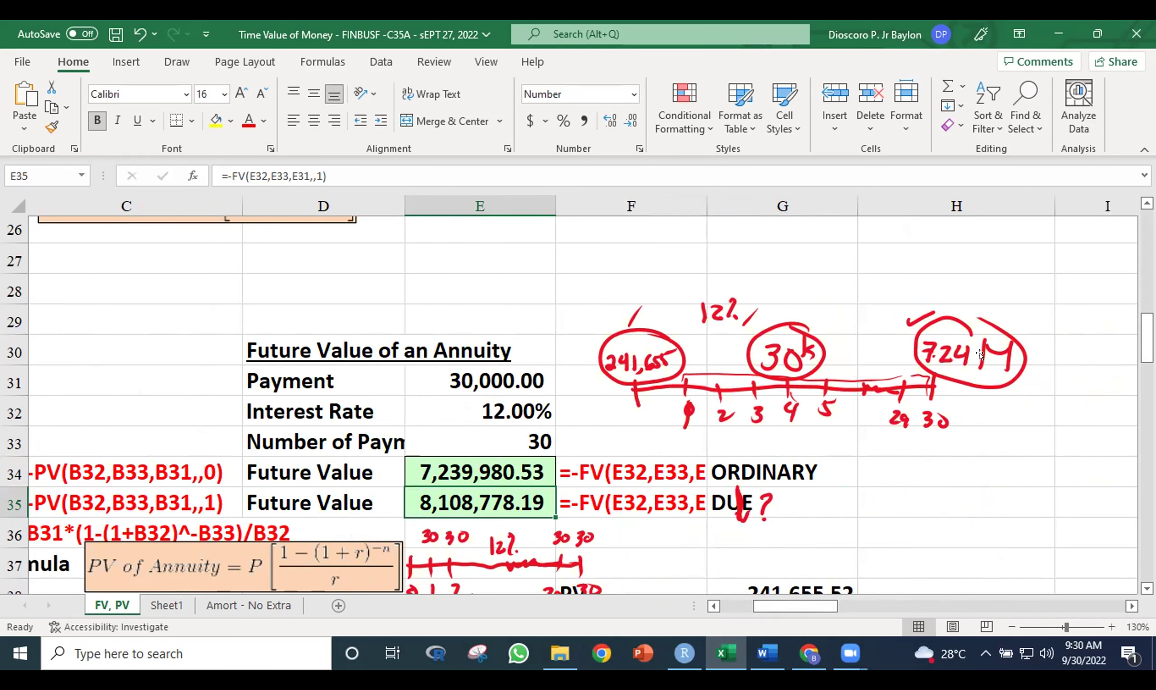
pyautogui.click(817, 608)
pyautogui.moveTo(780, 606); pyautogui.dragTo(654, 609)
pyautogui.moveTo(1147, 336); pyautogui.dragTo(1147, 375)
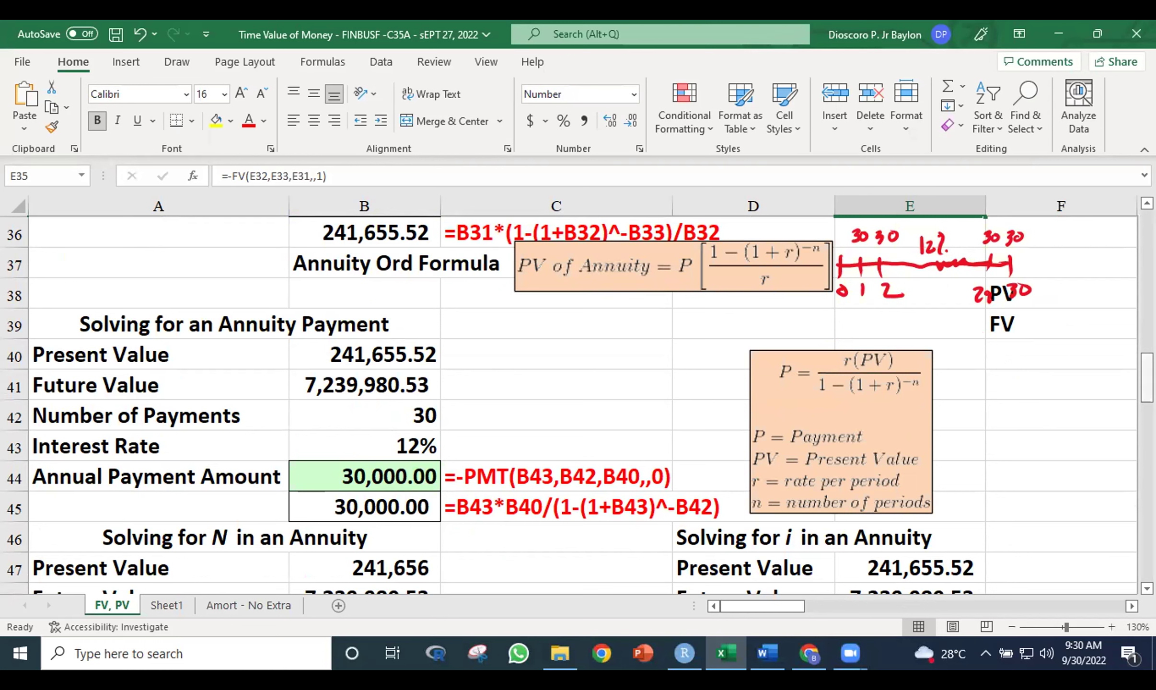
pyautogui.moveTo(1147, 377); pyautogui.dragTo(1147, 401)
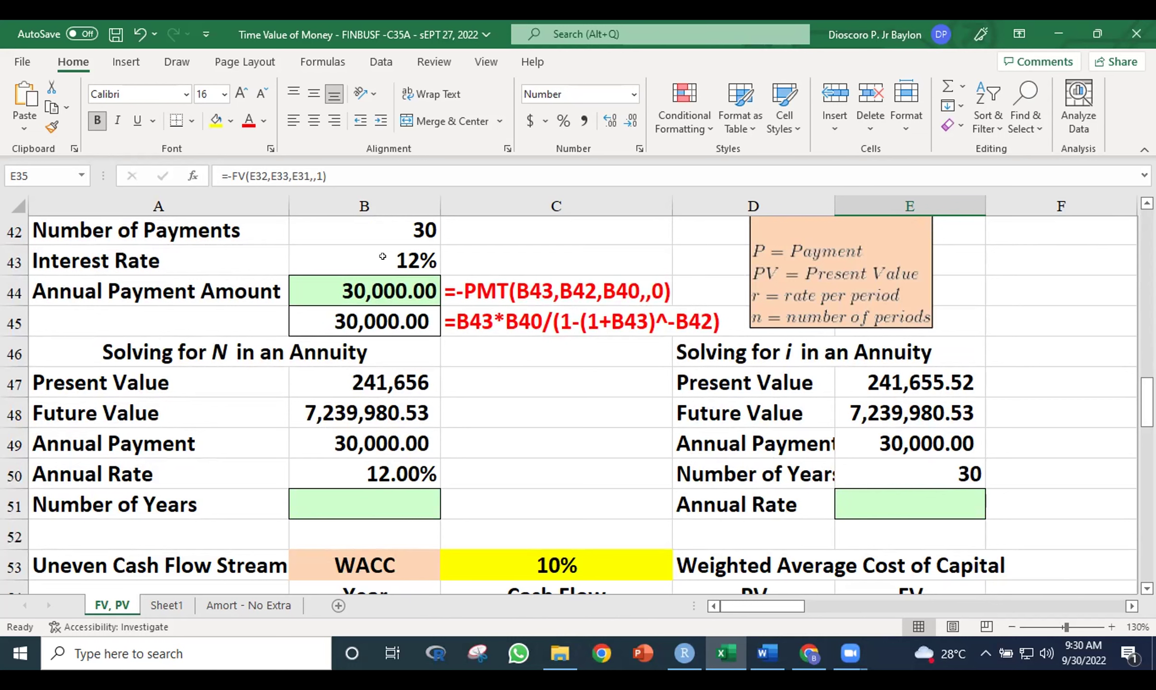
# Copy the number format of the future value in B48 onto the present value in B47
pyautogui.moveTo(1147, 403); pyautogui.dragTo(1147, 397)
pyautogui.click(387, 550)
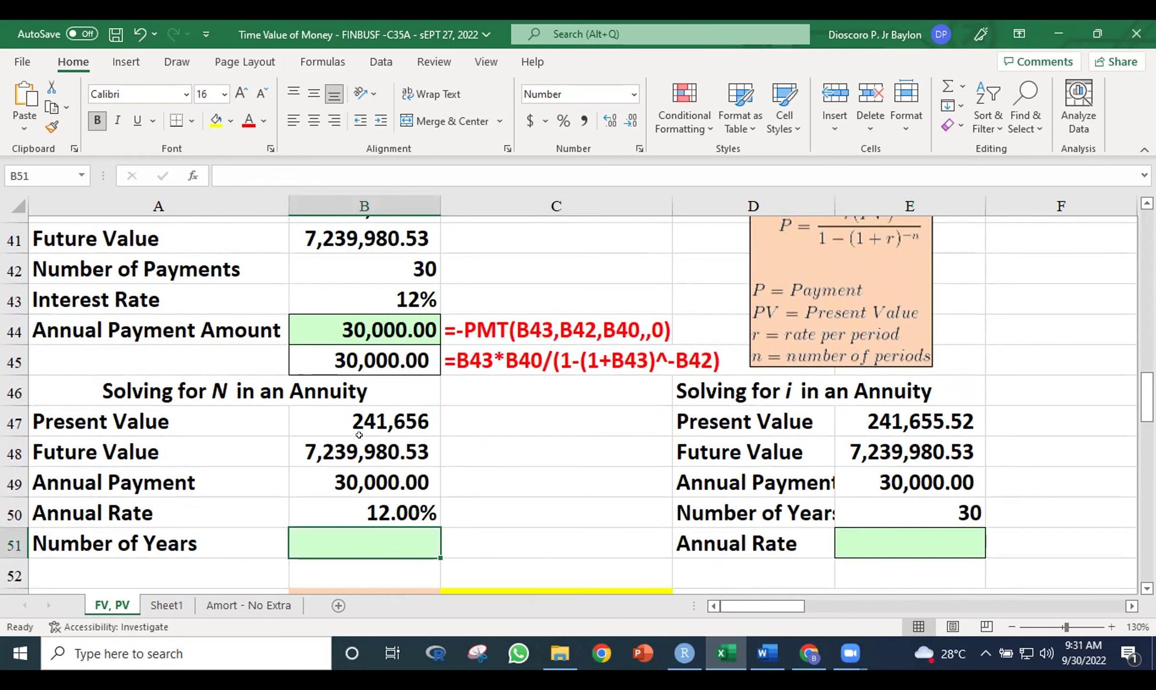
pyautogui.click(389, 416)
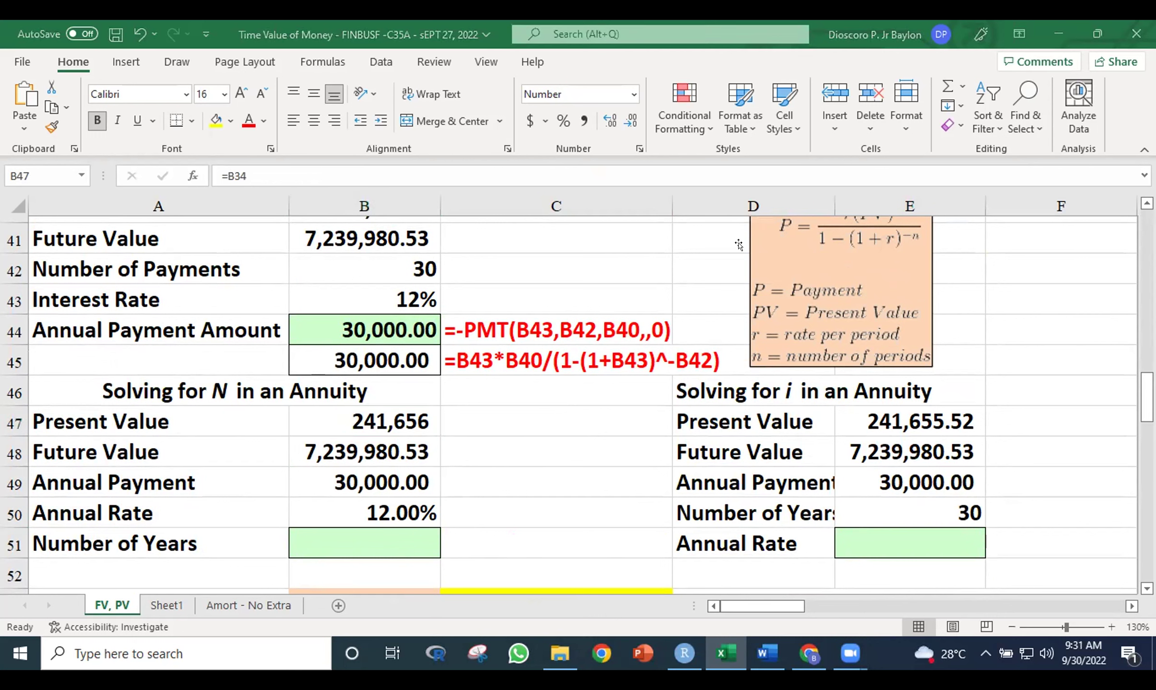
pyautogui.click(368, 404)
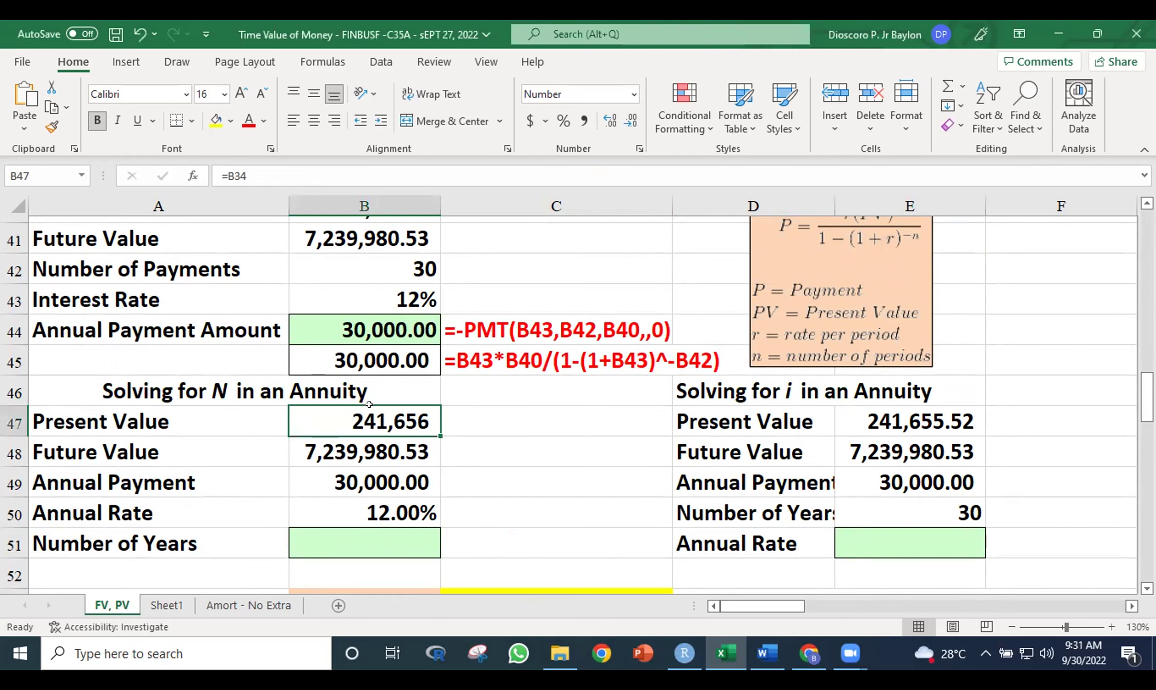
pyautogui.click(413, 448)
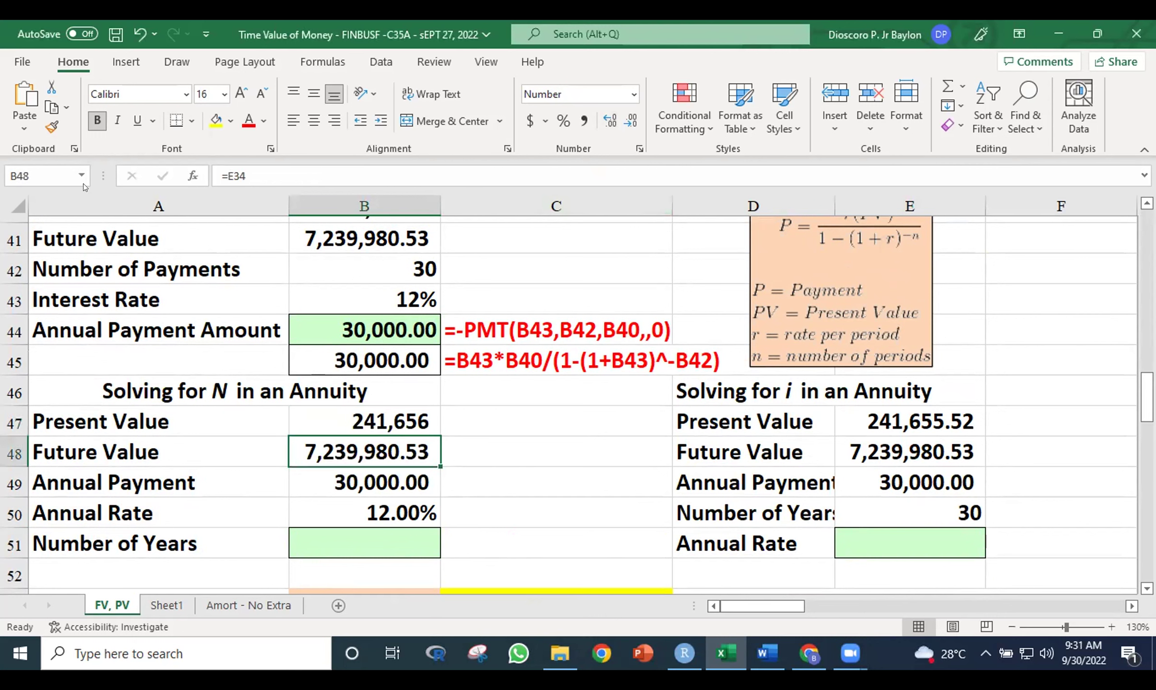
pyautogui.click(47, 129)
pyautogui.click(364, 421)
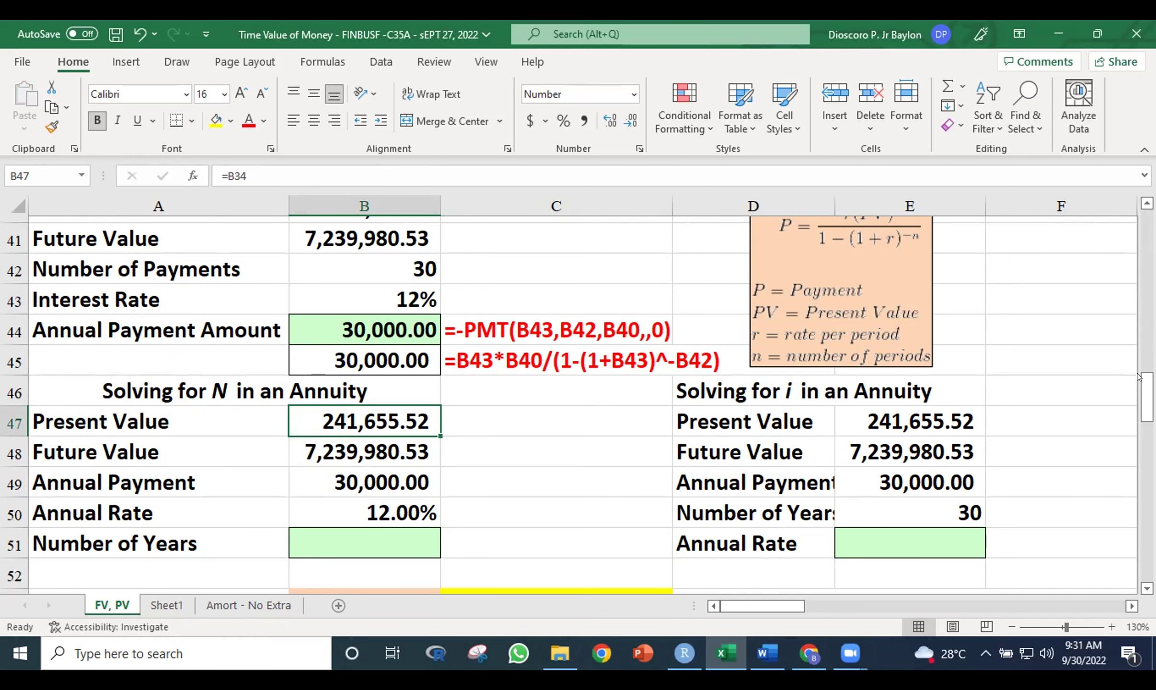
# Recheck the annuity values and the payment calculation above the Solving for N section
pyautogui.moveTo(1147, 397); pyautogui.dragTo(1147, 355)
pyautogui.moveTo(775, 619); pyautogui.dragTo(1126, 405)
pyautogui.moveTo(1147, 349); pyautogui.dragTo(1147, 358)
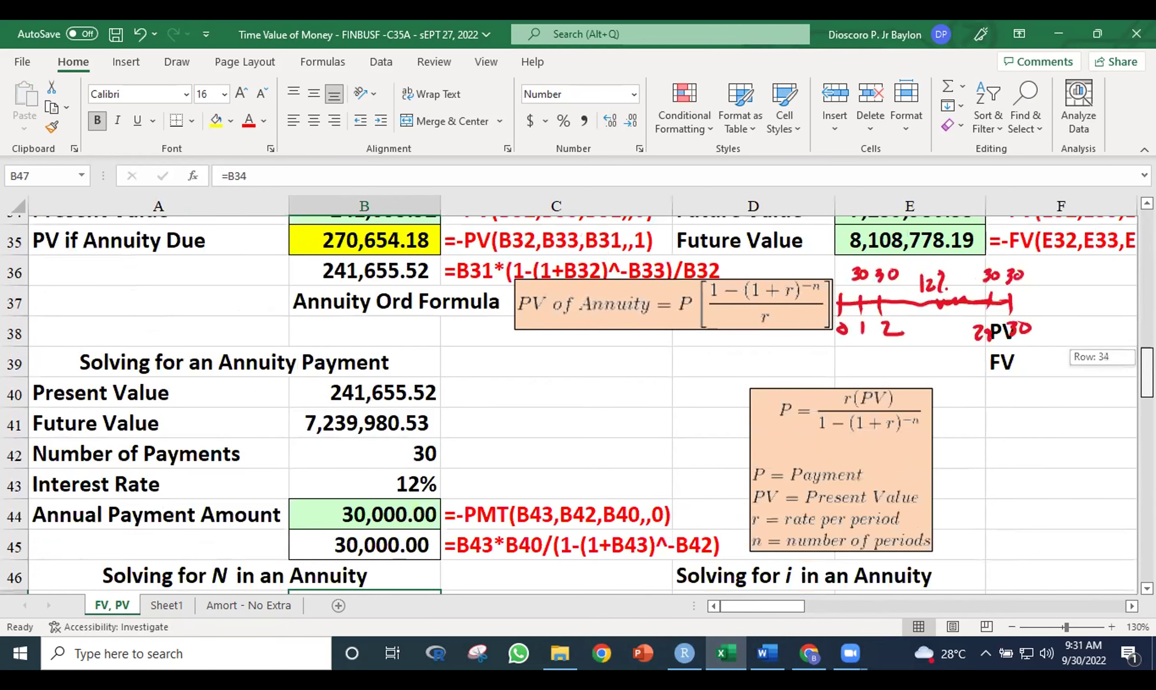
pyautogui.moveTo(1147, 358); pyautogui.dragTo(1147, 394)
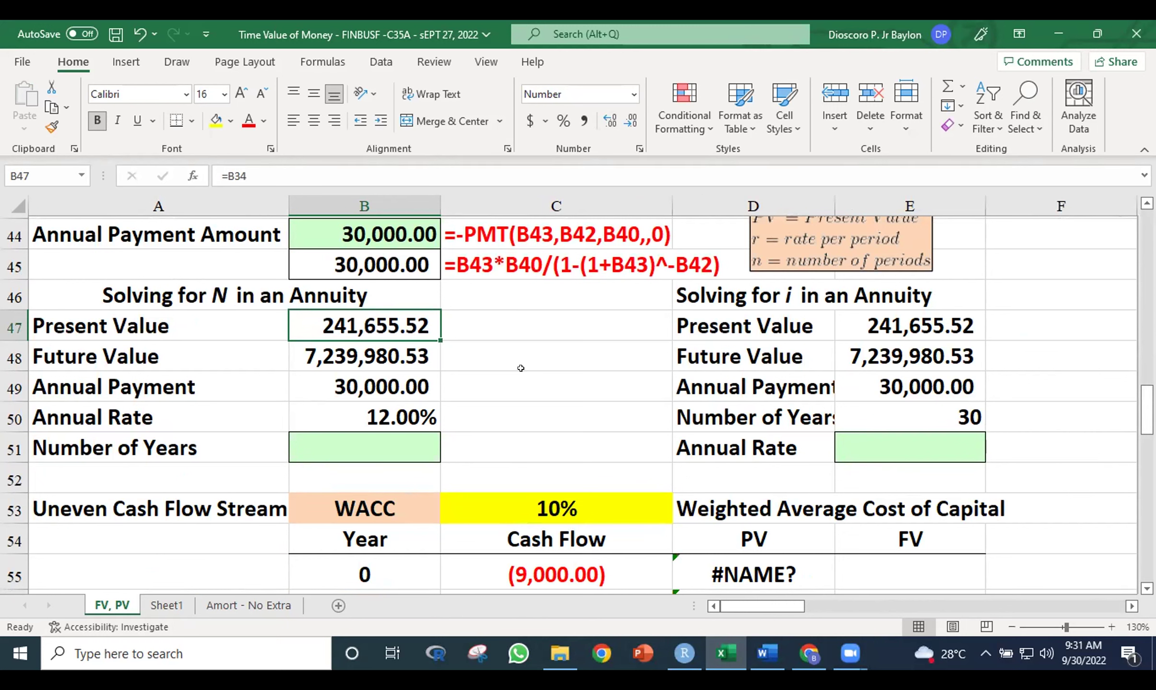
pyautogui.click(382, 447)
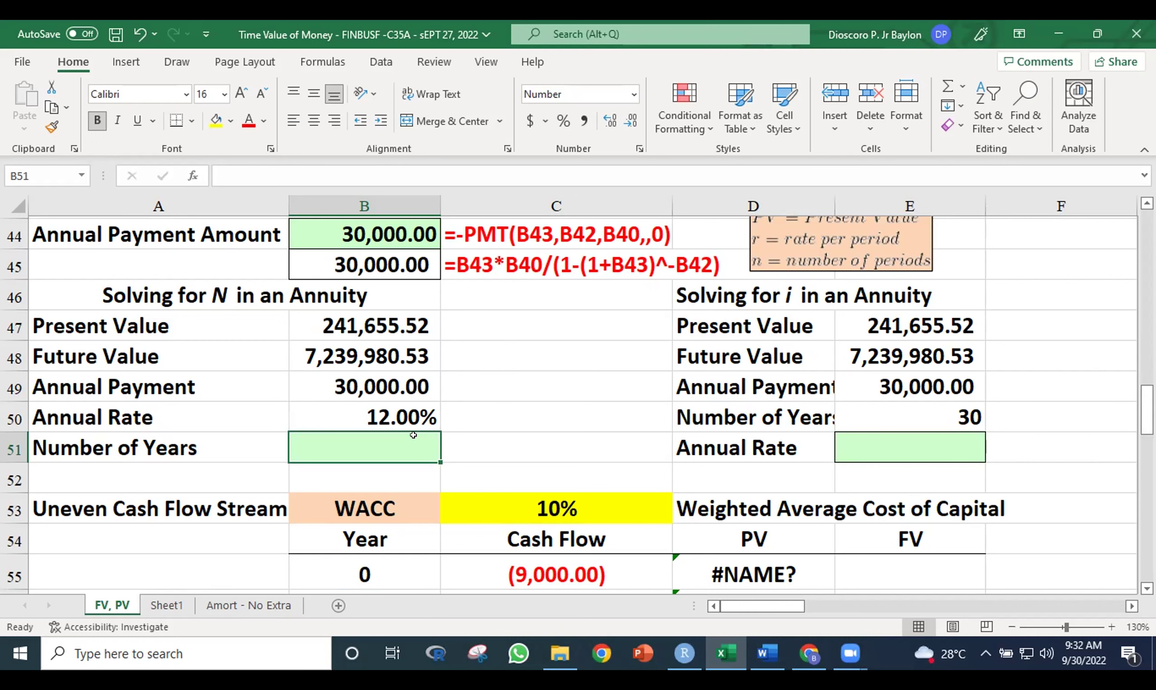
pyautogui.write('=')
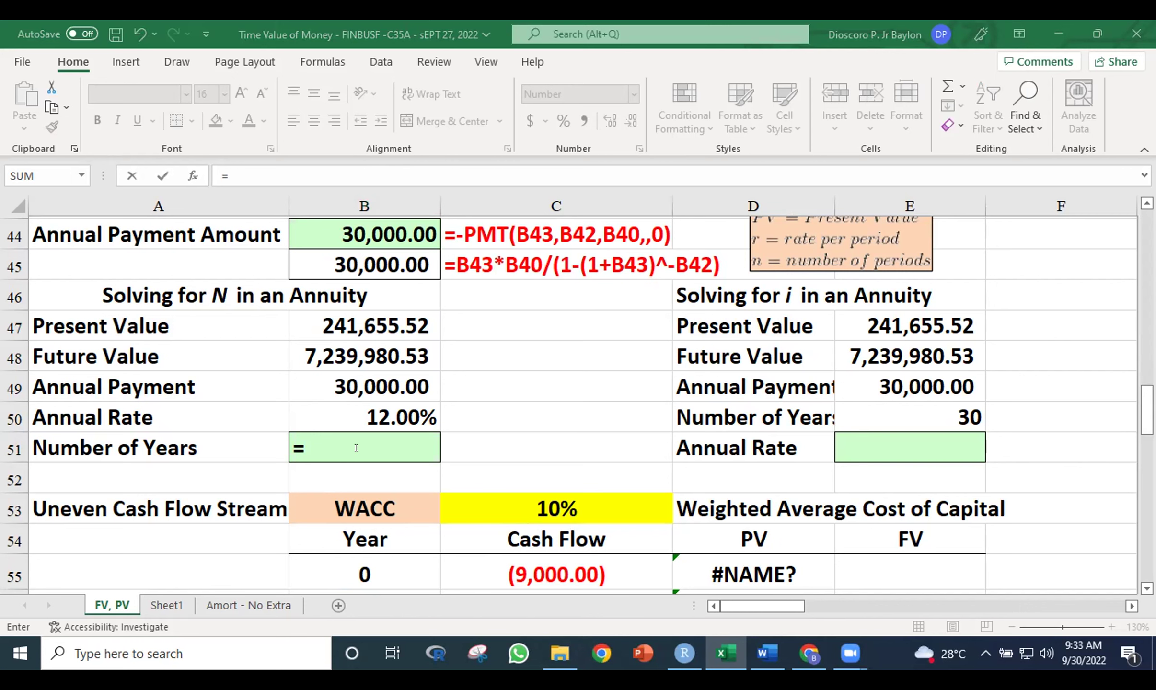
pyautogui.click(334, 431)
pyautogui.write('npwe')
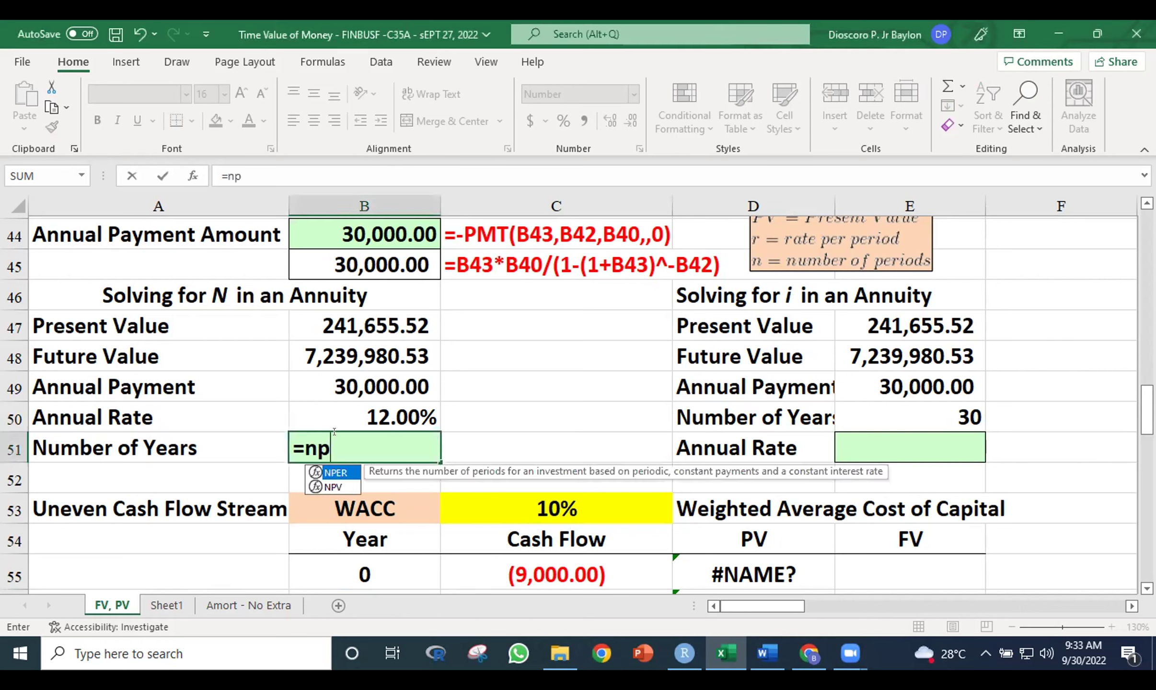
pyautogui.press('BackSpace')
pyautogui.press('BackSpace')
pyautogui.press('BackSpace')
pyautogui.press('BackSpace')
pyautogui.write('NPER(')
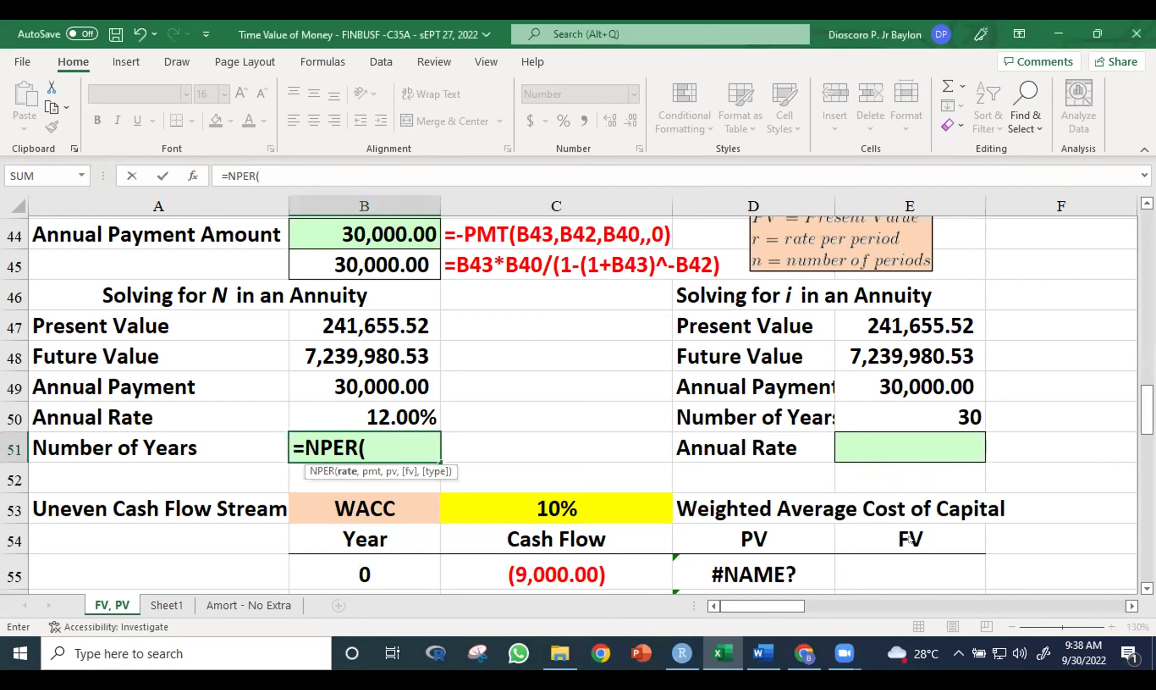
pyautogui.hotkey('alt', 'Return')
pyautogui.click(622, 440)
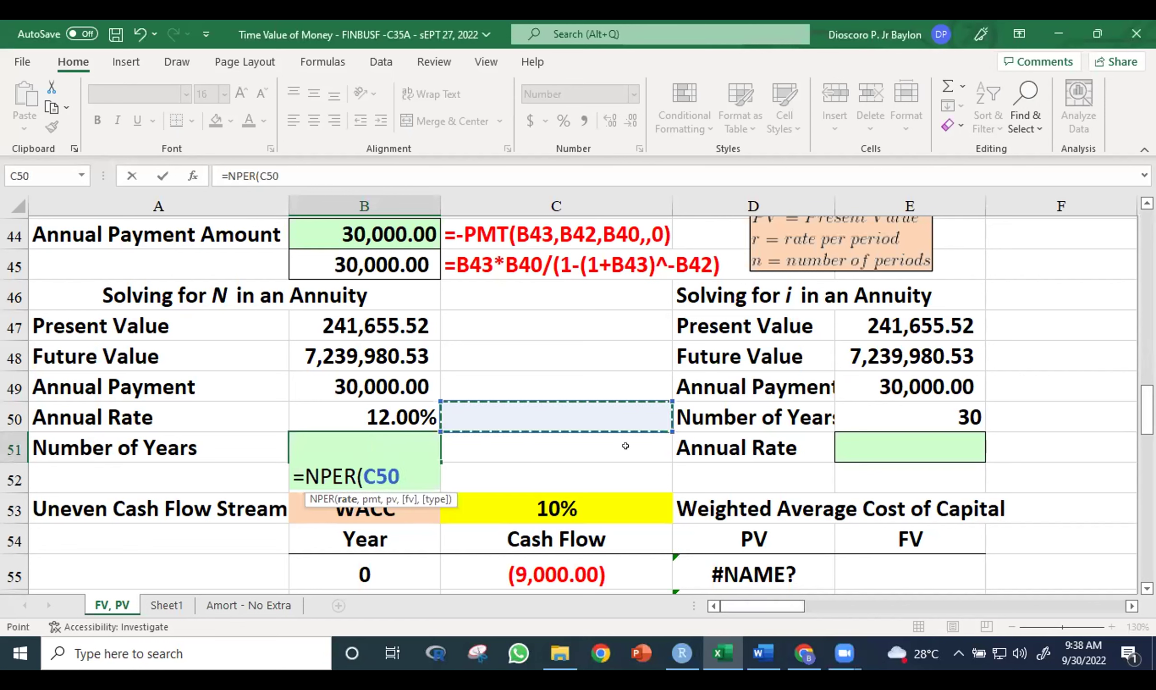
pyautogui.press('Escape')
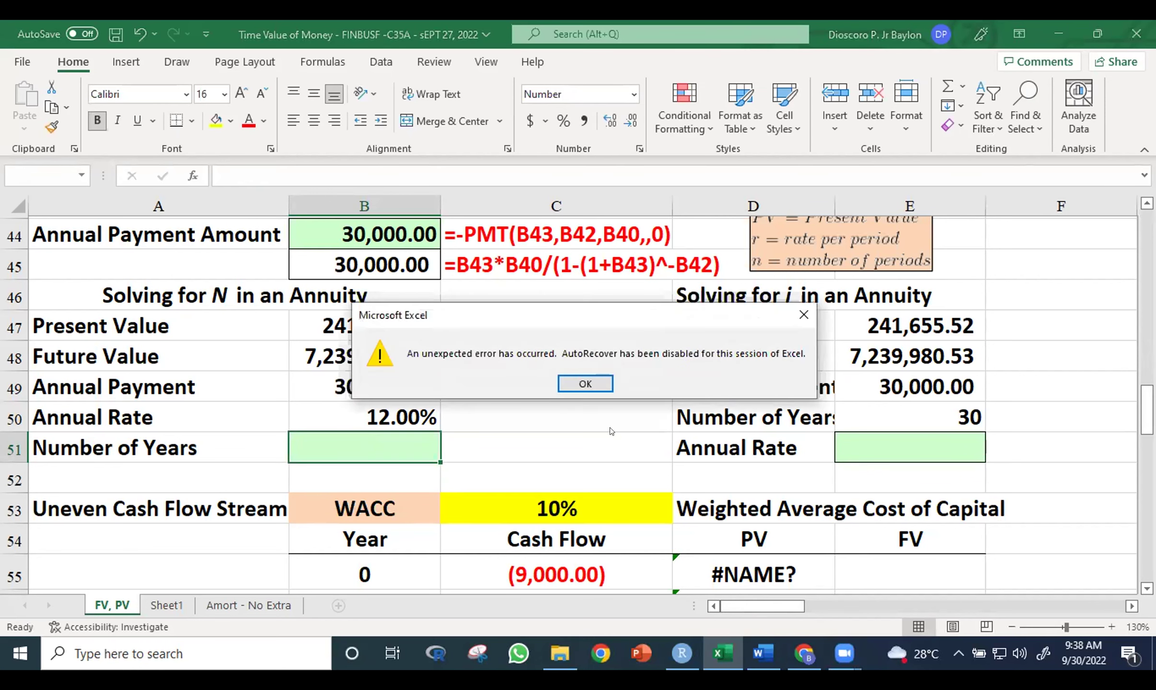
# Dismiss the AutoRecover error and draw a horizontal red timeline in the blank columns beside the Solving for i section
pyautogui.click(804, 312)
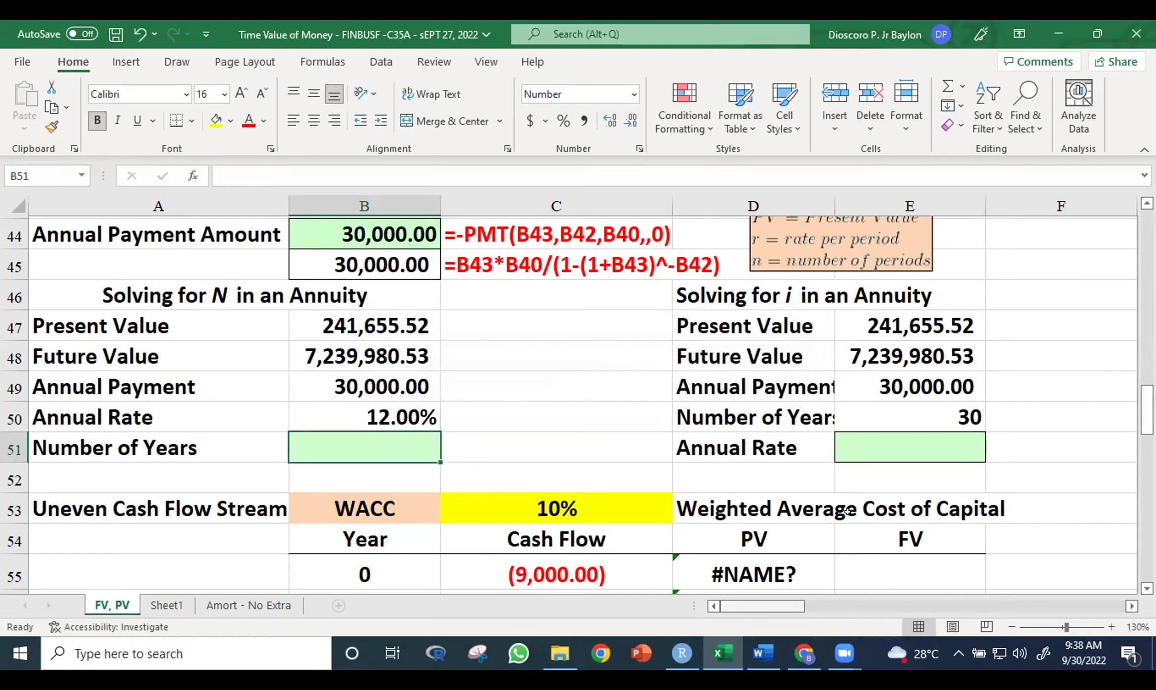
pyautogui.hscroll(6, 846, 509)
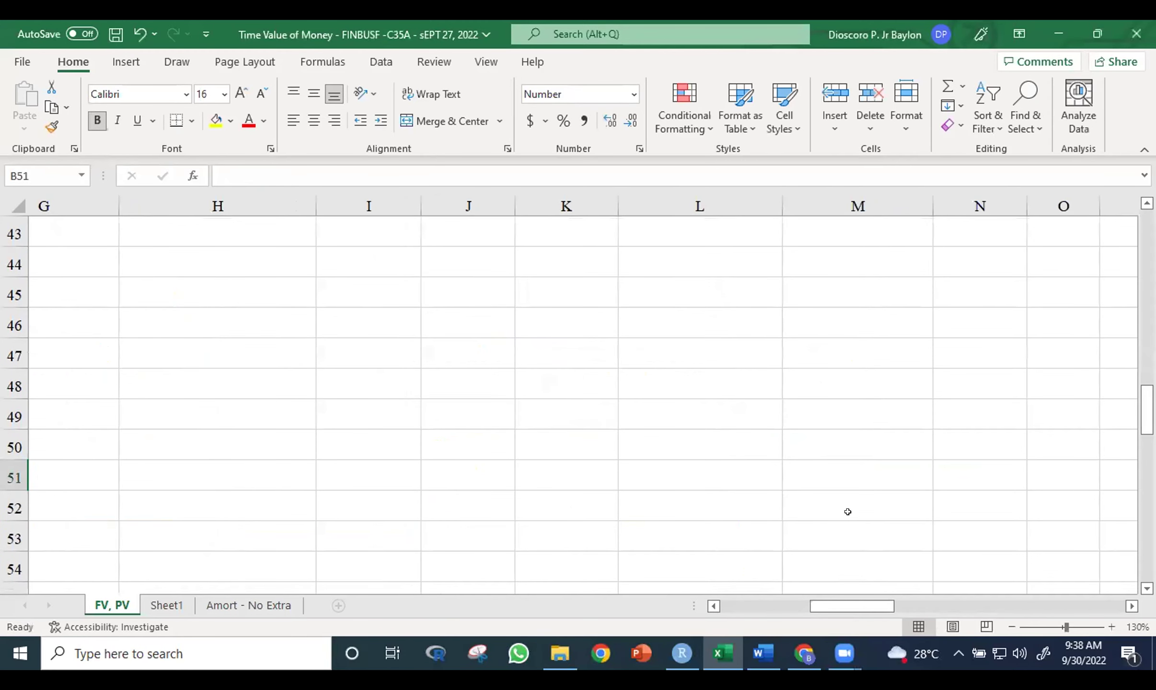
pyautogui.hscroll(-5, 847, 512)
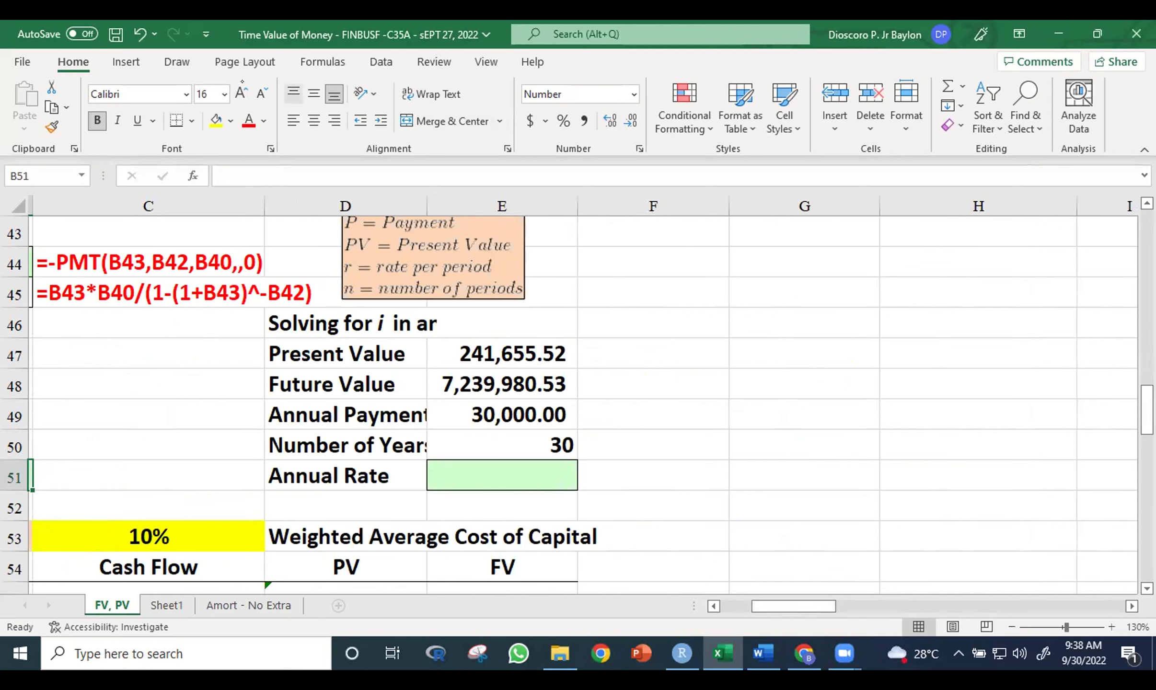
pyautogui.click(177, 63)
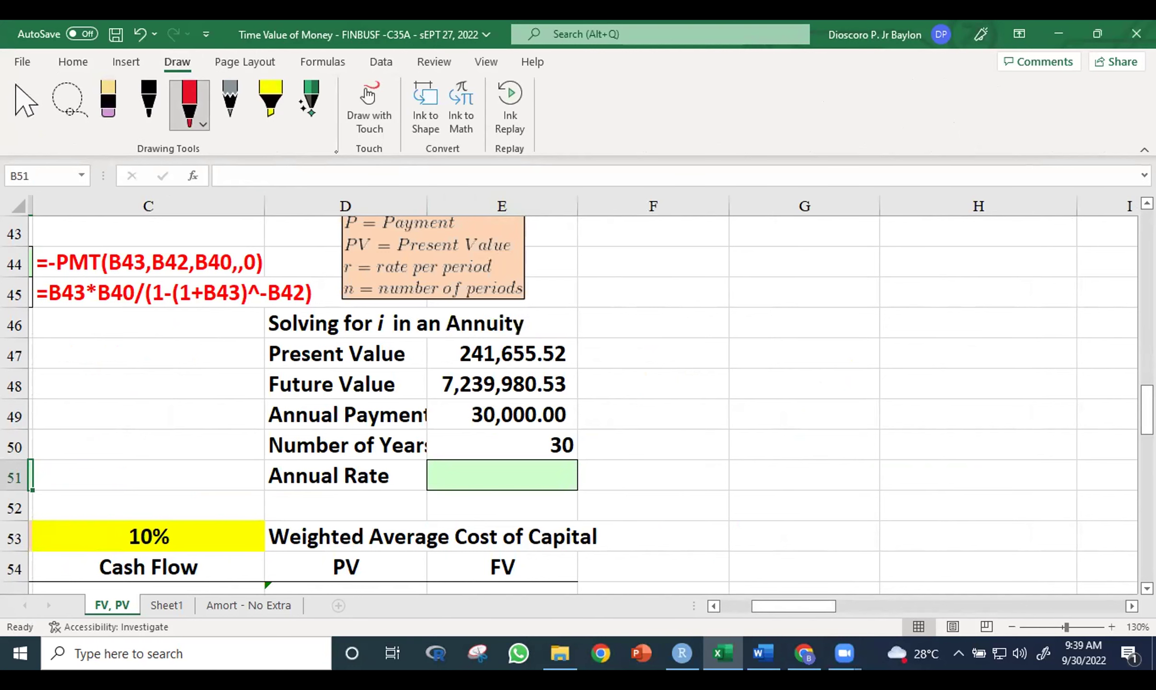
pyautogui.click(190, 108)
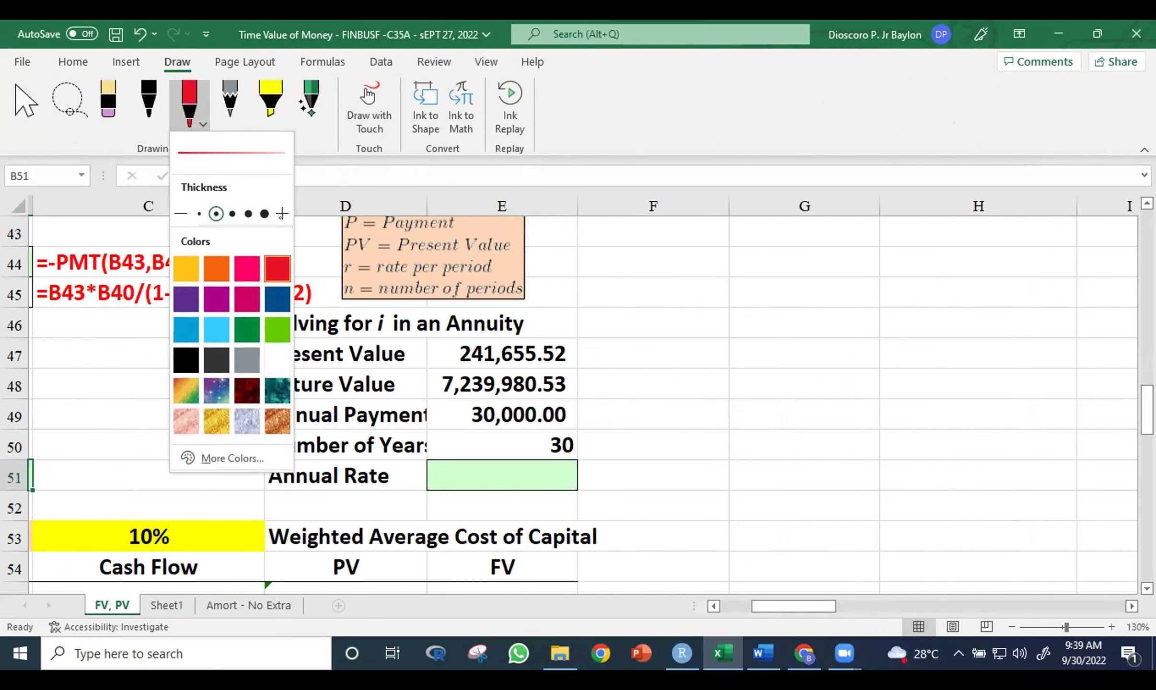
pyautogui.click(181, 213)
pyautogui.press('Escape')
pyautogui.moveTo(693, 338); pyautogui.dragTo(954, 338)
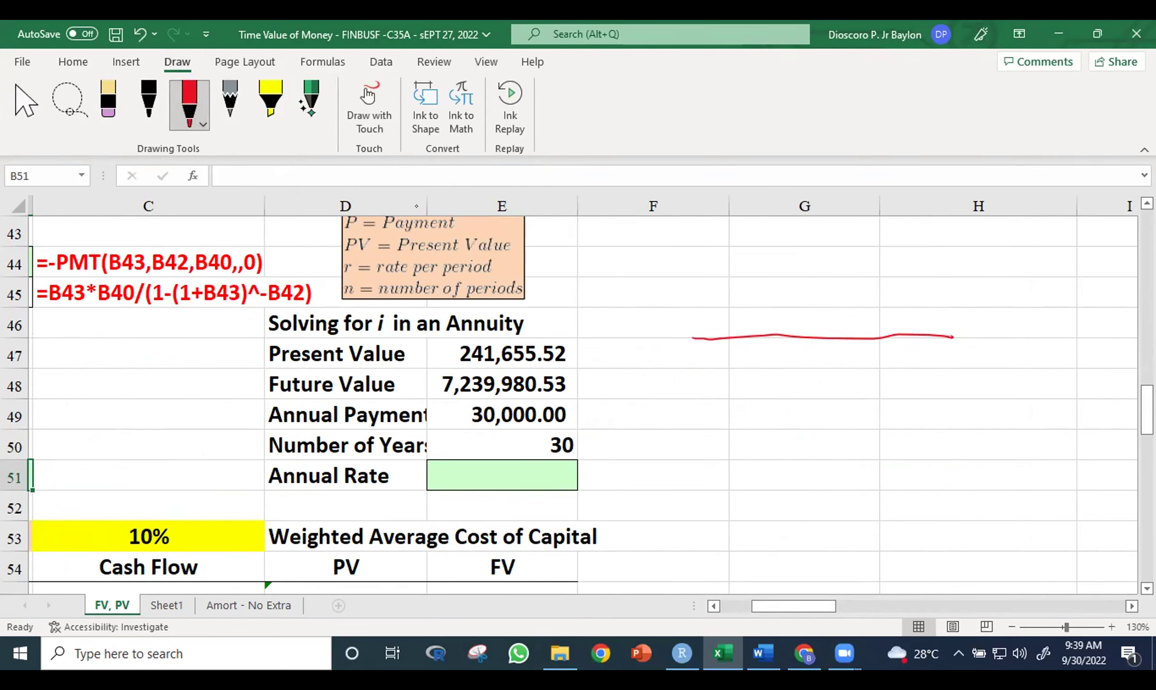
# Mark the red timeline with ticks labelled 0, 1, 2, 29 and 30, with a squiggle for the skipped years
pyautogui.moveTo(695, 325)
pyautogui.mouseDown()
pyautogui.moveTo(690, 375)
pyautogui.moveTo(731, 351)
pyautogui.moveTo(734, 377)
pyautogui.mouseUp()
pyautogui.moveTo(774, 327)
pyautogui.mouseDown()
pyautogui.moveTo(779, 370)
pyautogui.moveTo(797, 368)
pyautogui.mouseUp()
pyautogui.moveTo(845, 335)
pyautogui.mouseDown()
pyautogui.moveTo(903, 342)
pyautogui.moveTo(903, 353)
pyautogui.mouseUp()
pyautogui.moveTo(896, 363); pyautogui.dragTo(914, 383)
pyautogui.moveTo(953, 327); pyautogui.dragTo(952, 385)
pyautogui.moveTo(973, 364)
pyautogui.mouseDown()
pyautogui.moveTo(970, 380)
pyautogui.moveTo(979, 368)
pyautogui.mouseUp()
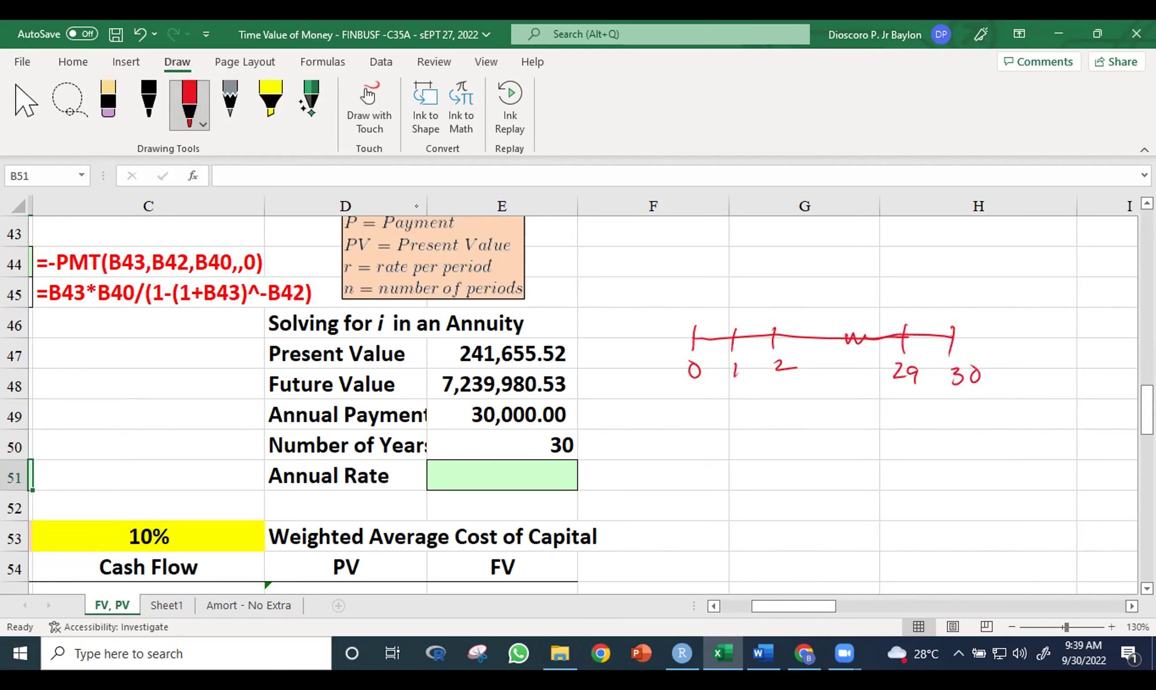
# Write 241,655 with an arrow to year 0 and a 30,000 payment bracket with arrows spanning years 1 to 30
pyautogui.moveTo(662, 269)
pyautogui.mouseDown()
pyautogui.moveTo(690, 303)
pyautogui.moveTo(746, 271)
pyautogui.mouseUp()
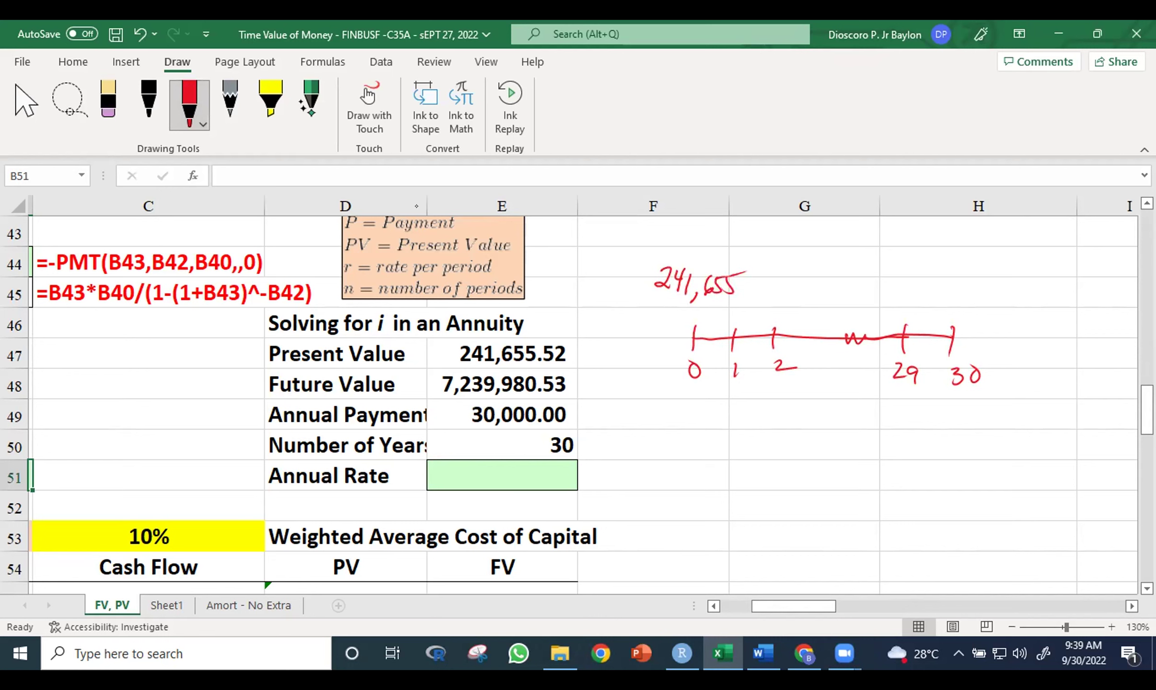
pyautogui.moveTo(690, 308)
pyautogui.mouseDown()
pyautogui.moveTo(691, 337)
pyautogui.moveTo(703, 325)
pyautogui.moveTo(742, 337)
pyautogui.mouseUp()
pyautogui.moveTo(747, 315)
pyautogui.mouseDown()
pyautogui.moveTo(950, 314)
pyautogui.moveTo(959, 330)
pyautogui.moveTo(905, 339)
pyautogui.mouseUp()
pyautogui.moveTo(915, 309); pyautogui.dragTo(906, 336)
pyautogui.moveTo(826, 314); pyautogui.dragTo(825, 337)
pyautogui.moveTo(825, 338); pyautogui.dragTo(835, 331)
pyautogui.moveTo(821, 287)
pyautogui.mouseDown()
pyautogui.moveTo(823, 301)
pyautogui.moveTo(838, 291)
pyautogui.moveTo(841, 313)
pyautogui.moveTo(865, 293)
pyautogui.mouseUp()
pyautogui.moveTo(876, 291); pyautogui.dragTo(874, 293)
# Underline the future value in E48 in red ink and write an underlined 7.24 M above year 30 of the timeline
pyautogui.moveTo(454, 397); pyautogui.dragTo(543, 386)
pyautogui.moveTo(956, 282)
pyautogui.mouseDown()
pyautogui.moveTo(962, 301)
pyautogui.moveTo(1003, 297)
pyautogui.mouseUp()
pyautogui.moveTo(1001, 286)
pyautogui.mouseDown()
pyautogui.moveTo(1001, 305)
pyautogui.moveTo(1033, 311)
pyautogui.mouseUp()
pyautogui.moveTo(964, 310); pyautogui.dragTo(1028, 314)
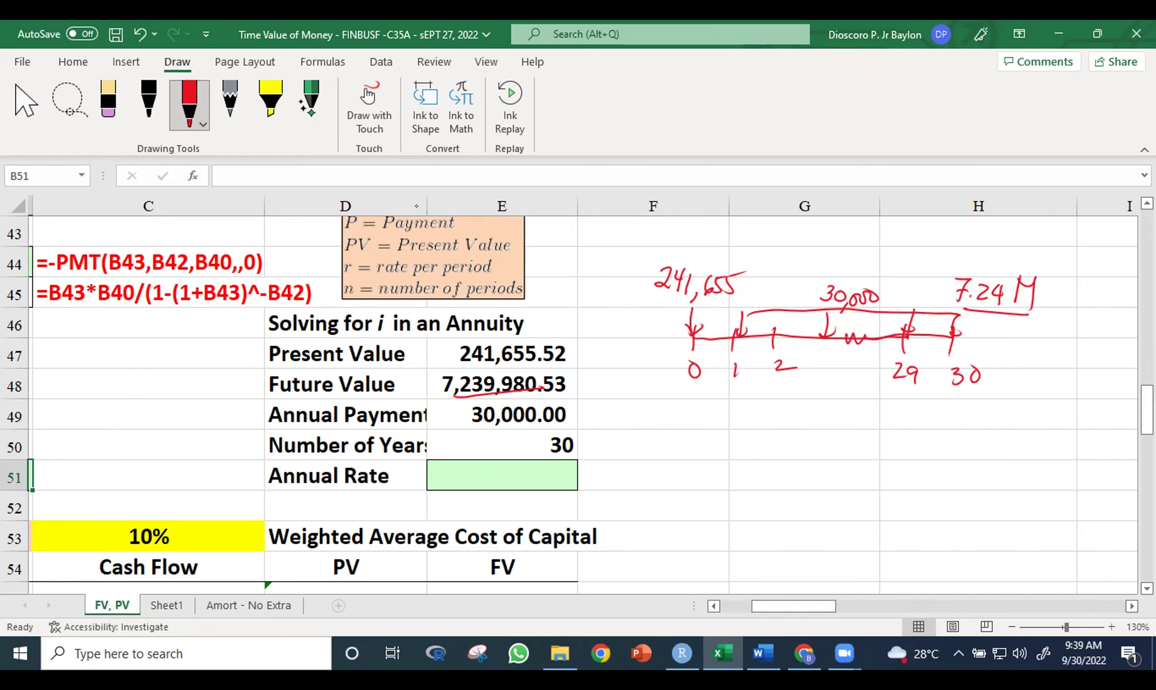
# Compare the sketched annuity timeline with the given values in the Solving for N section
pyautogui.moveTo(1146, 410)
pyautogui.mouseDown()
pyautogui.moveTo(1146, 442)
pyautogui.moveTo(1146, 408)
pyautogui.mouseUp()
pyautogui.moveTo(794, 606); pyautogui.dragTo(762, 606)
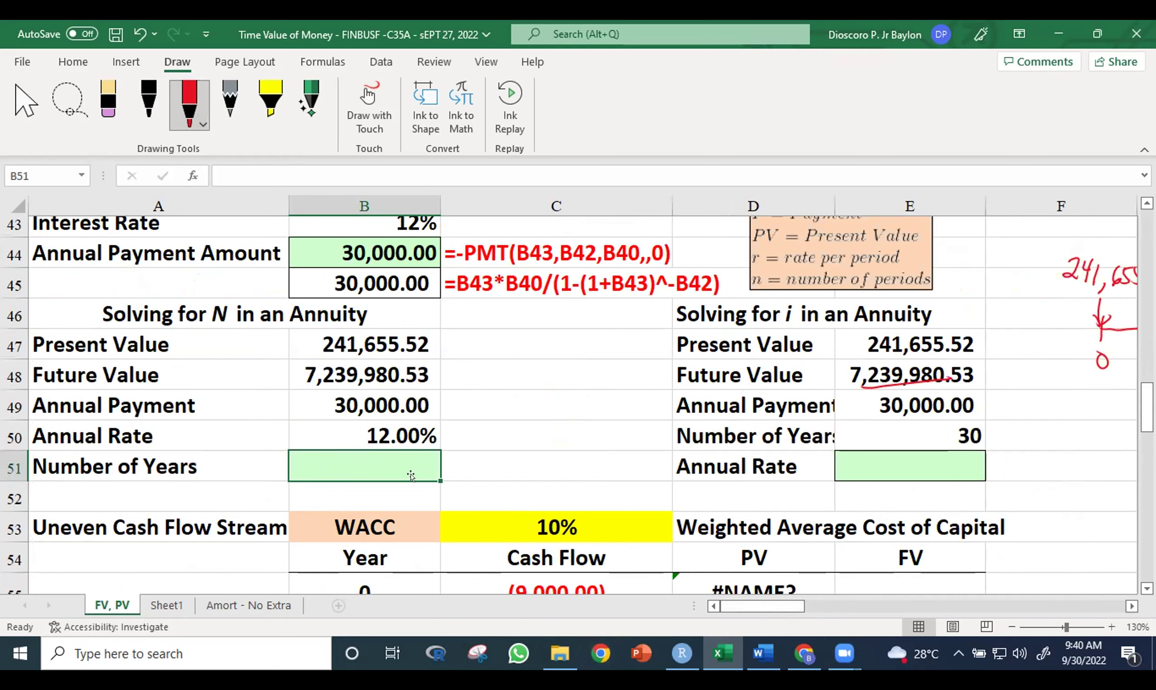
pyautogui.click(440, 515)
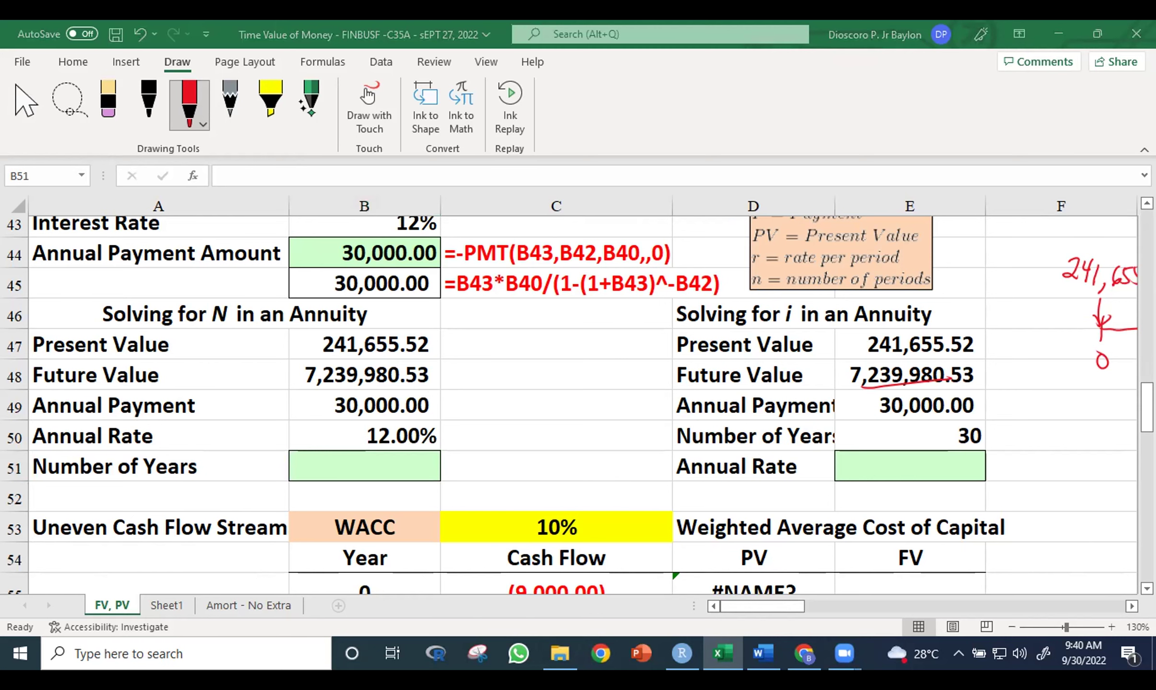
pyautogui.click(364, 466)
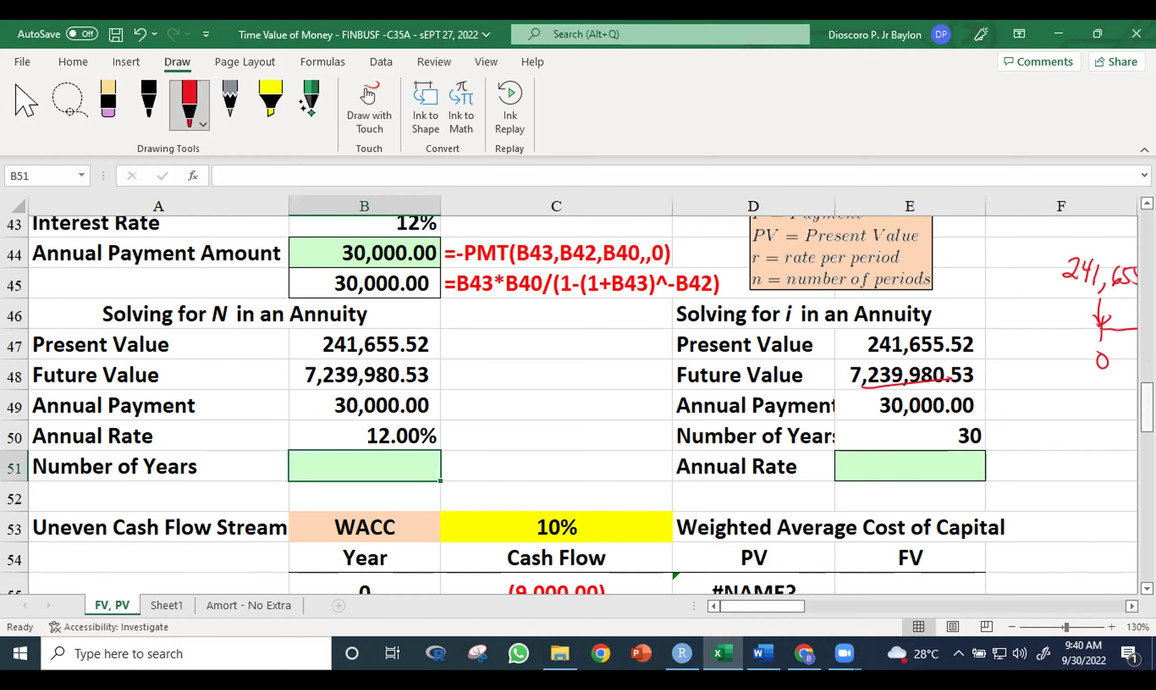
pyautogui.moveTo(1146, 407)
pyautogui.mouseDown()
pyautogui.moveTo(1147, 388)
pyautogui.moveTo(1147, 399)
pyautogui.mouseUp()
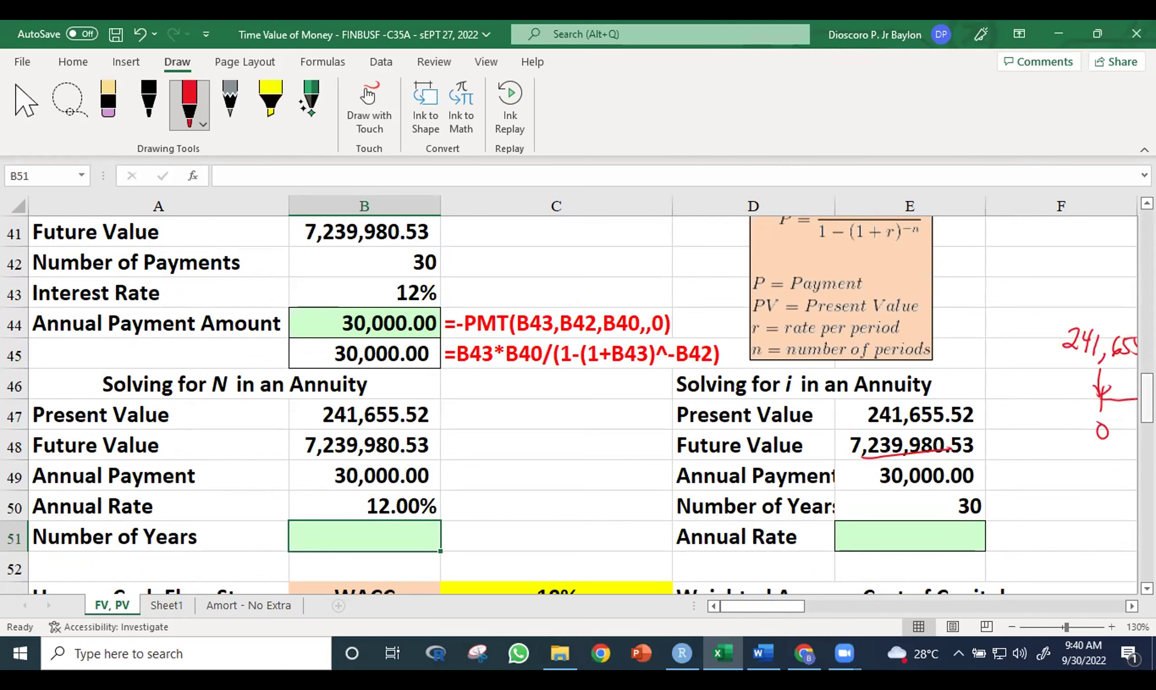
pyautogui.moveTo(738, 606); pyautogui.dragTo(736, 625)
pyautogui.moveTo(841, 606); pyautogui.dragTo(813, 607)
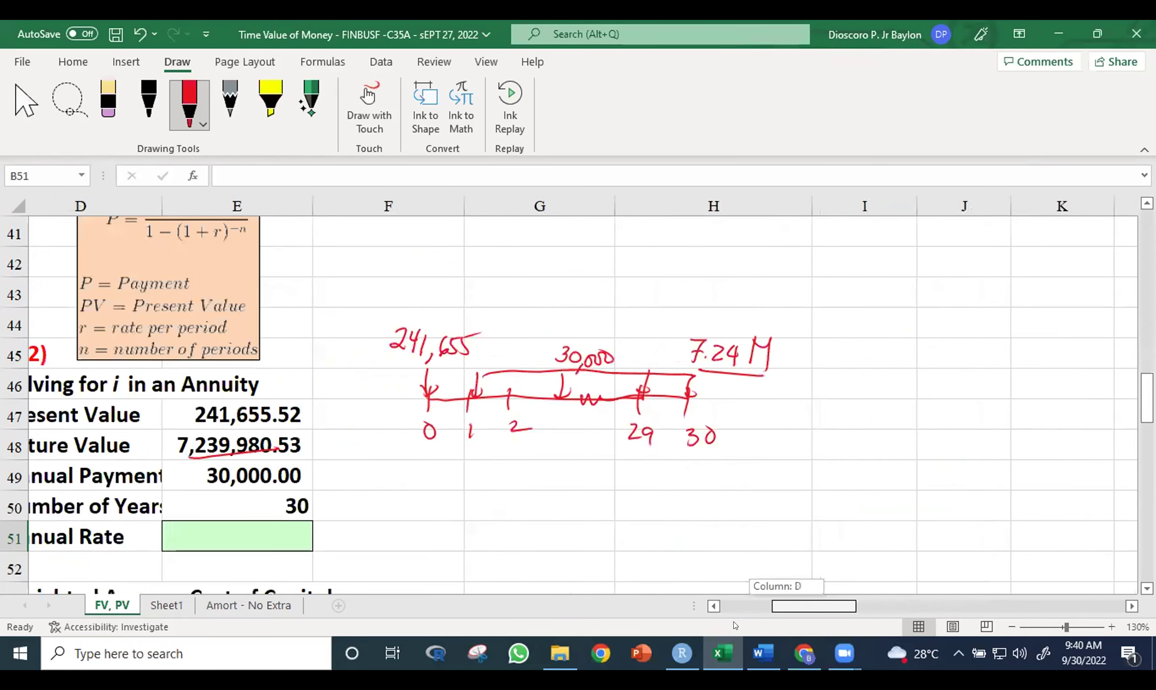
pyautogui.moveTo(736, 626); pyautogui.dragTo(742, 623)
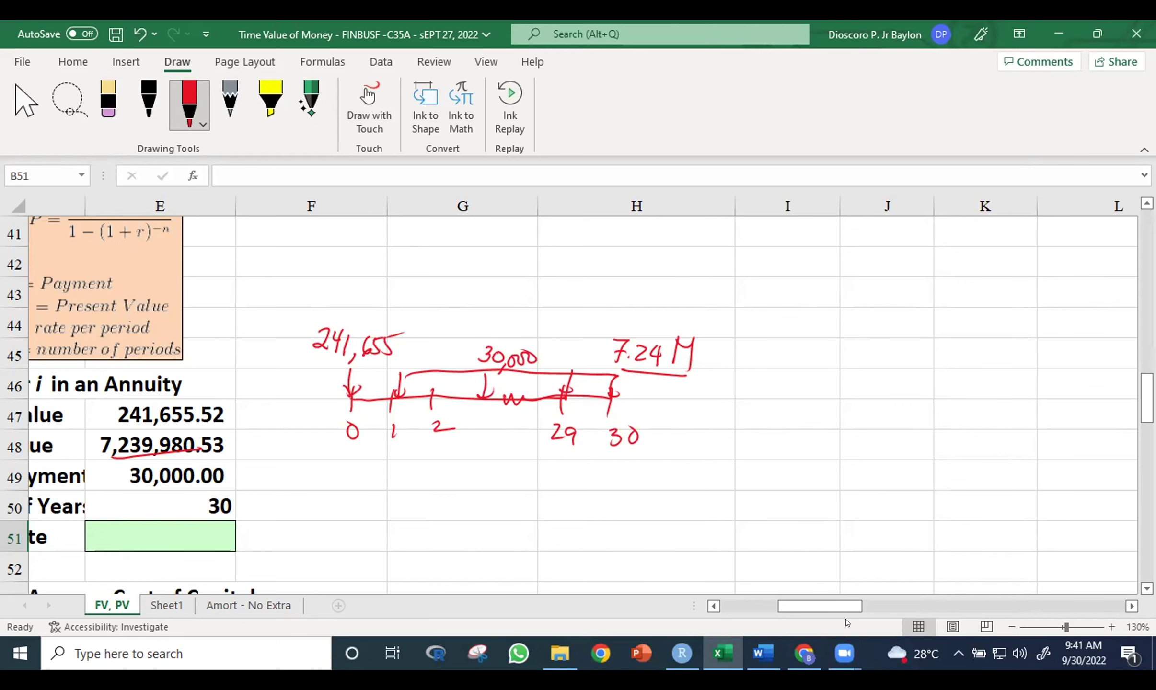
pyautogui.moveTo(845, 607); pyautogui.dragTo(788, 606)
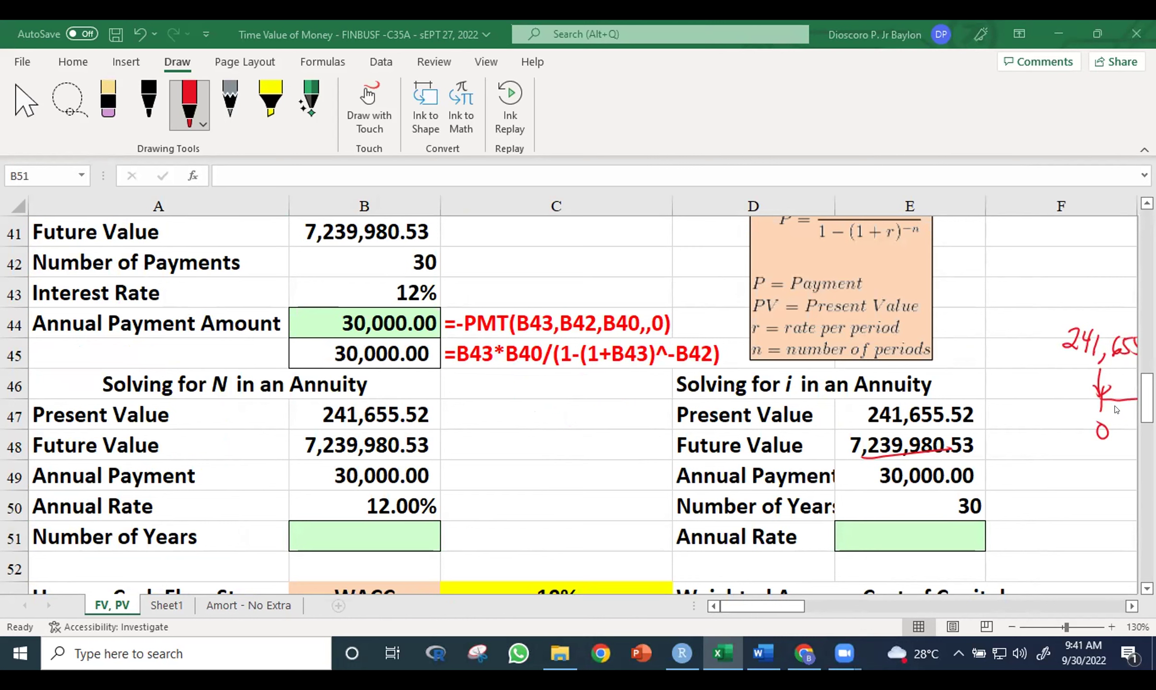
# Fill the Number of Years cell B51 with the negated formula =-NPER (B50,B49,B46,,)
pyautogui.click(356, 526)
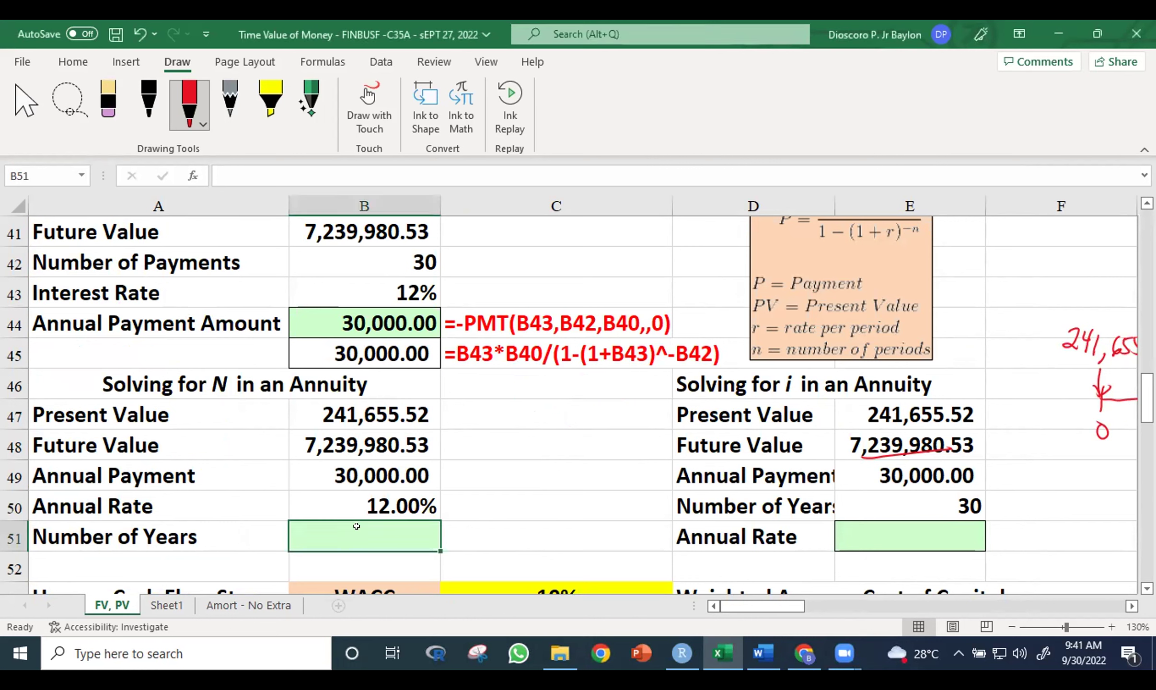
pyautogui.write('=')
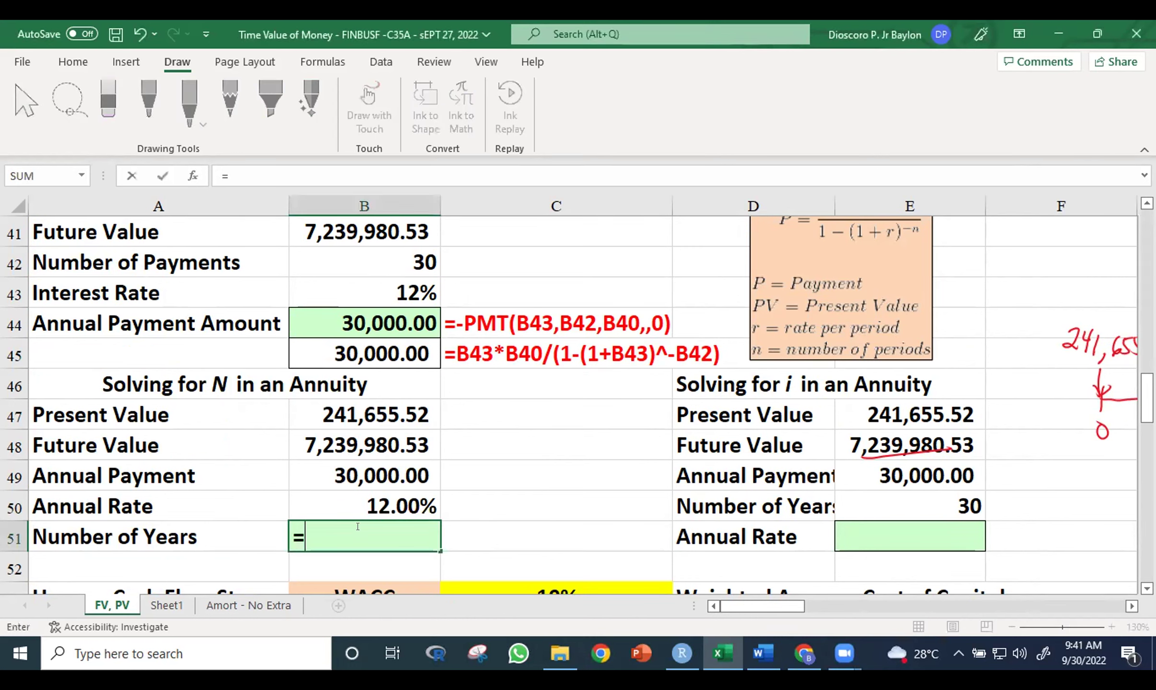
pyautogui.write('NPER  (B50,B49,B46,,)')
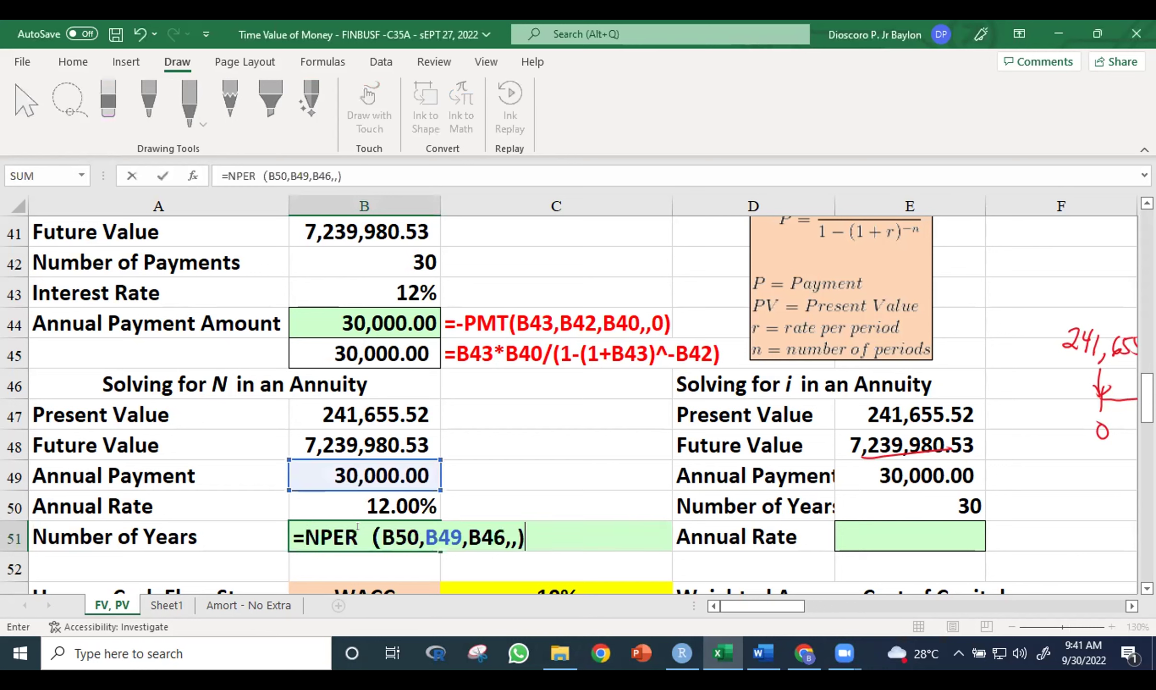
pyautogui.click(334, 530)
pyautogui.write('-')
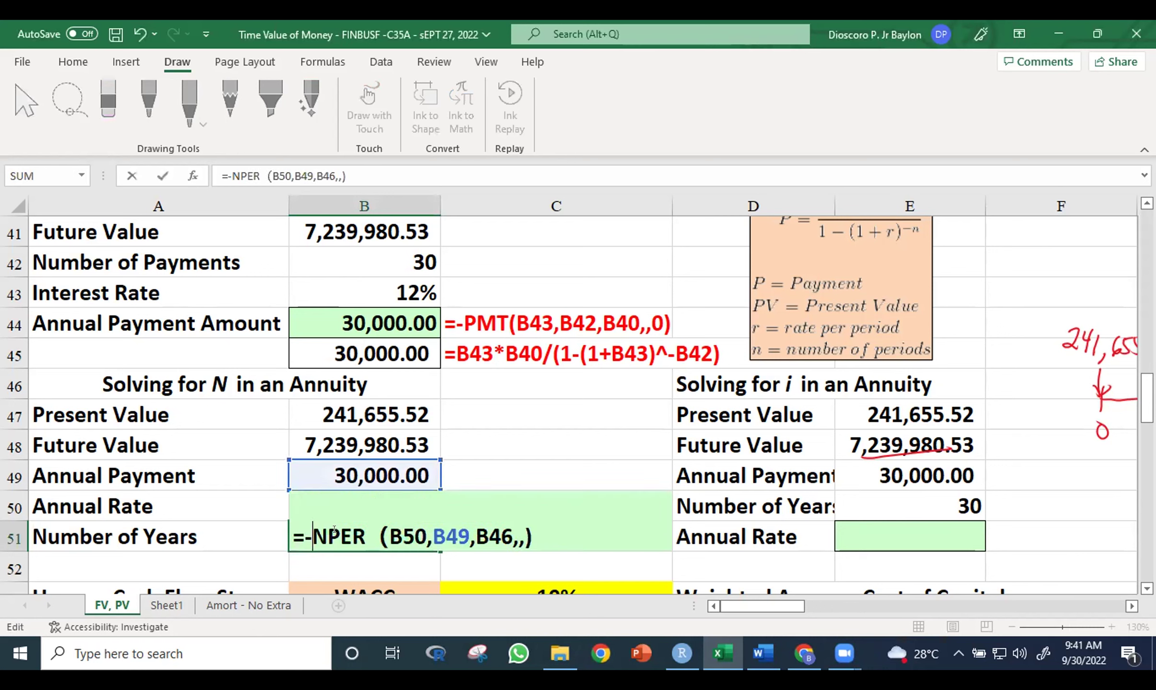
# Try NPV in place of NPER as the function name in the B51 formula
pyautogui.press('Right')
pyautogui.press('Right')
pyautogui.press('Right')
pyautogui.press('Right')
pyautogui.press('BackSpace')
pyautogui.press('BackSpace')
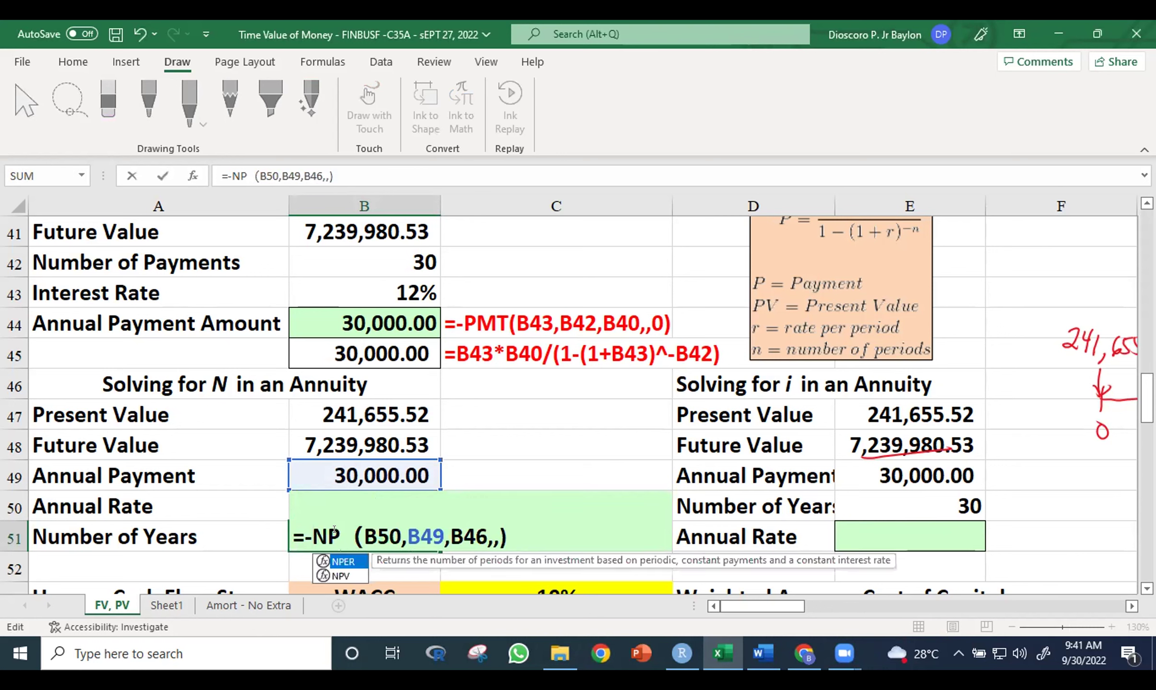
pyautogui.write('v')
pyautogui.press('BackSpace')
pyautogui.write('V')
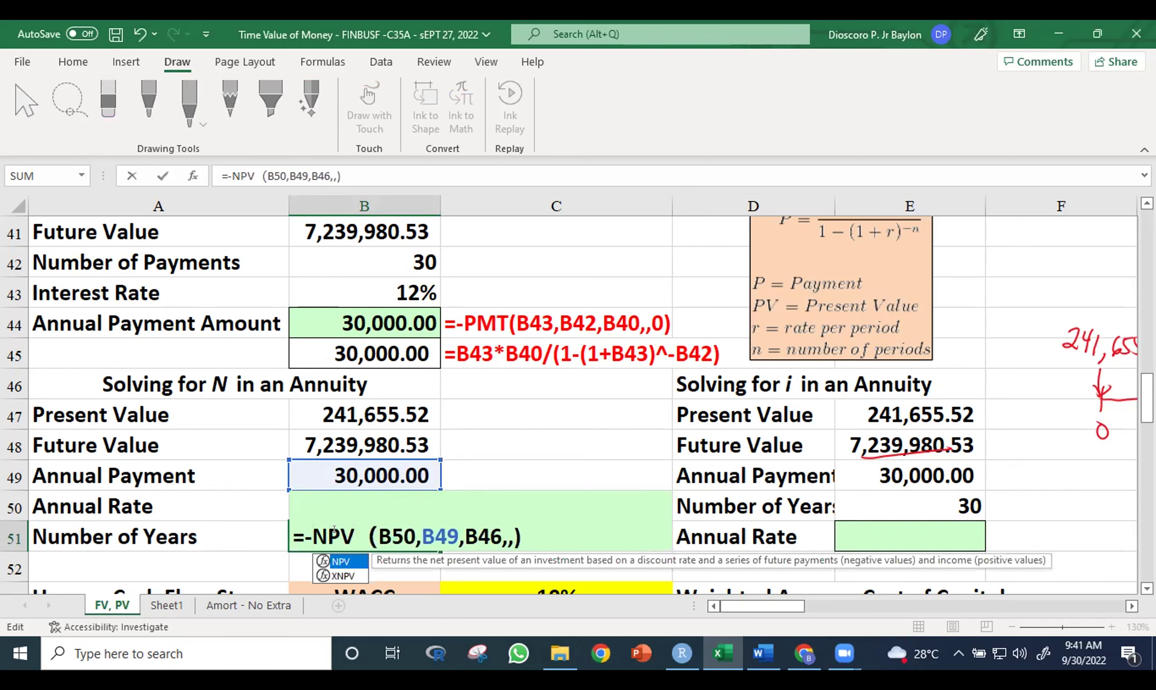
pyautogui.press('BackSpace')
pyautogui.write('ER')
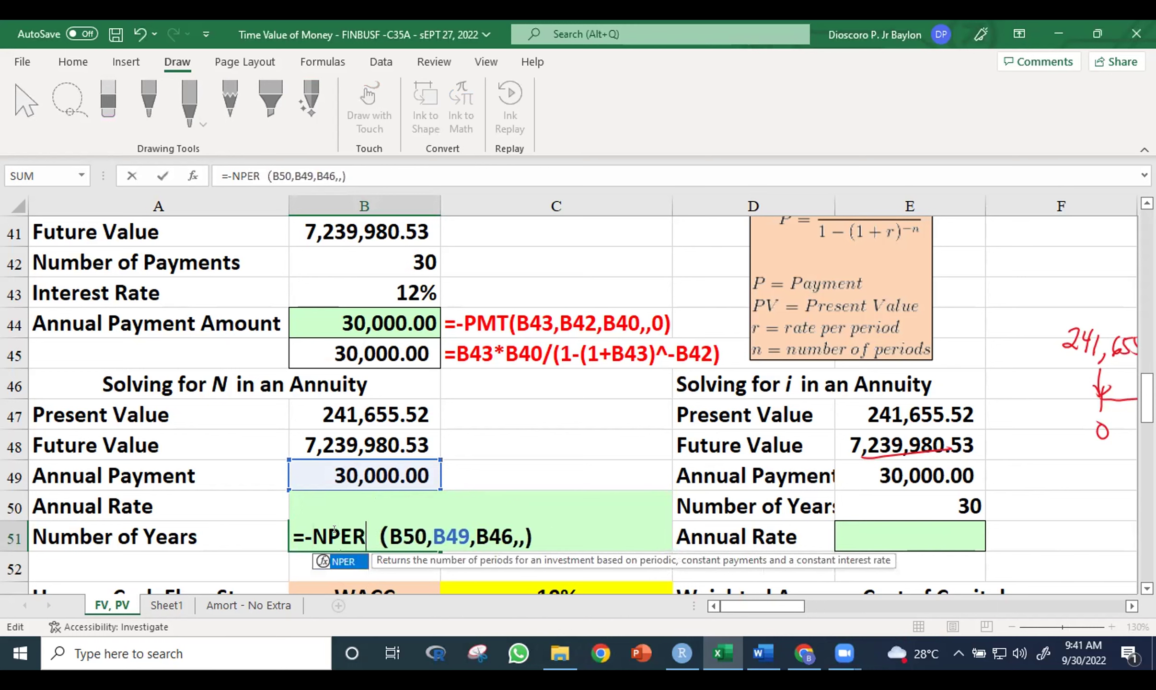
# Remove the spaces after the function name in B51 and commit the formula as =-NPER(B50,B49,B46,,)
pyautogui.press('Delete')
pyautogui.press('Delete')
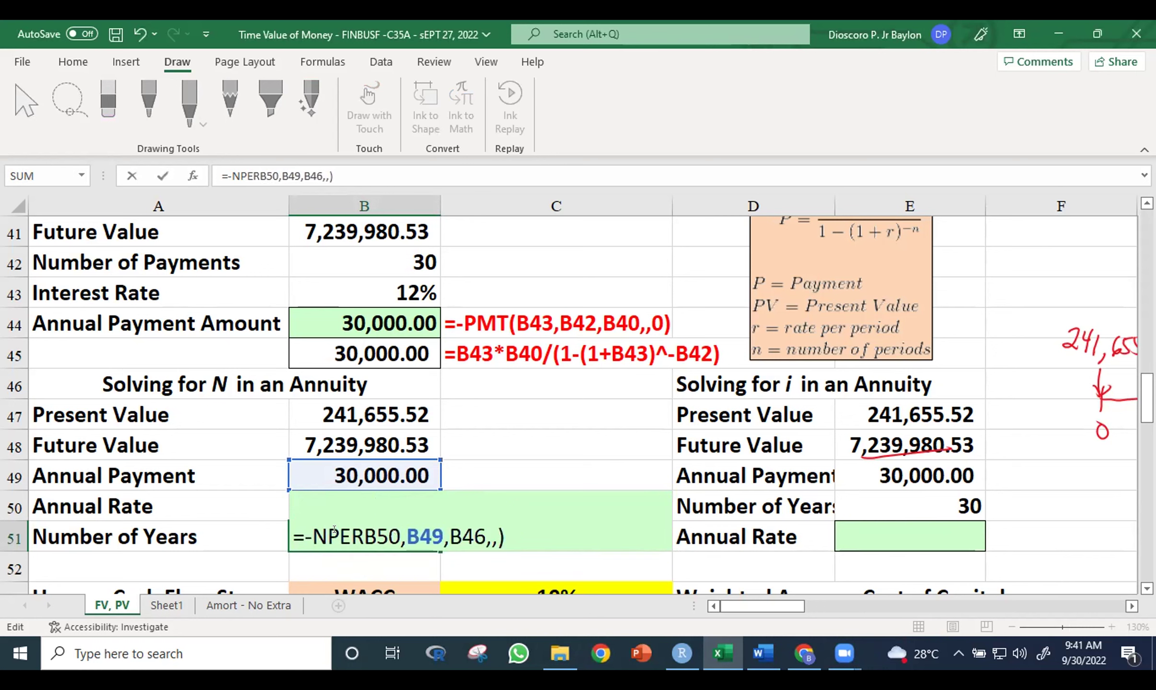
pyautogui.write('(')
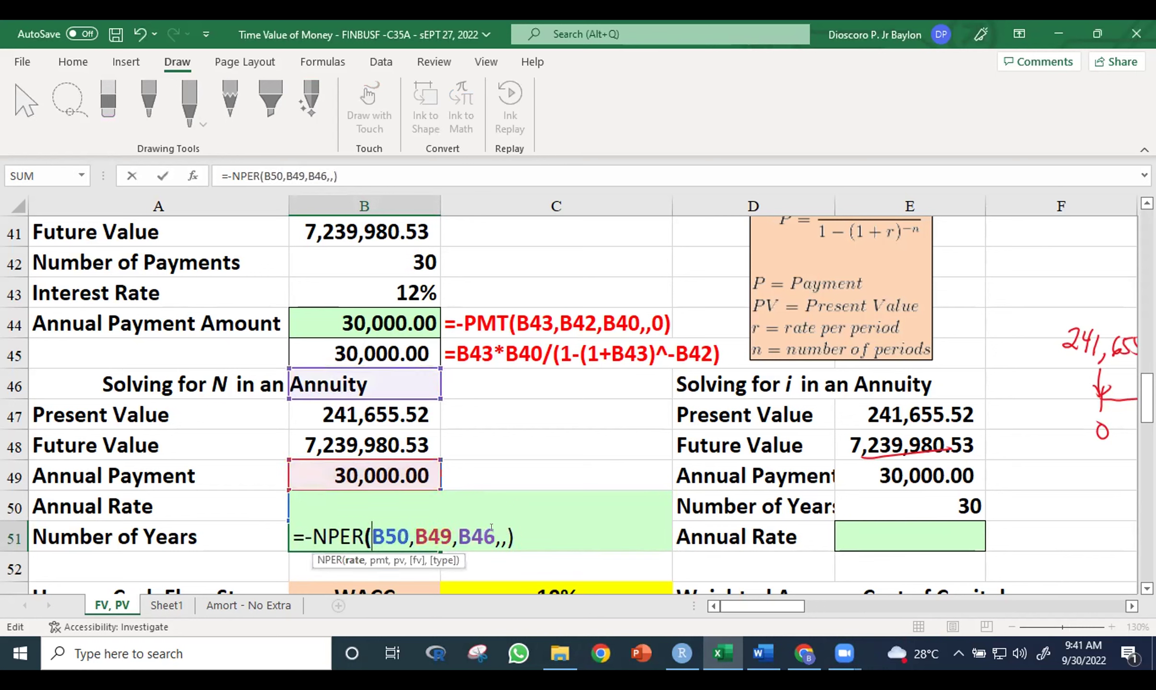
pyautogui.press('End')
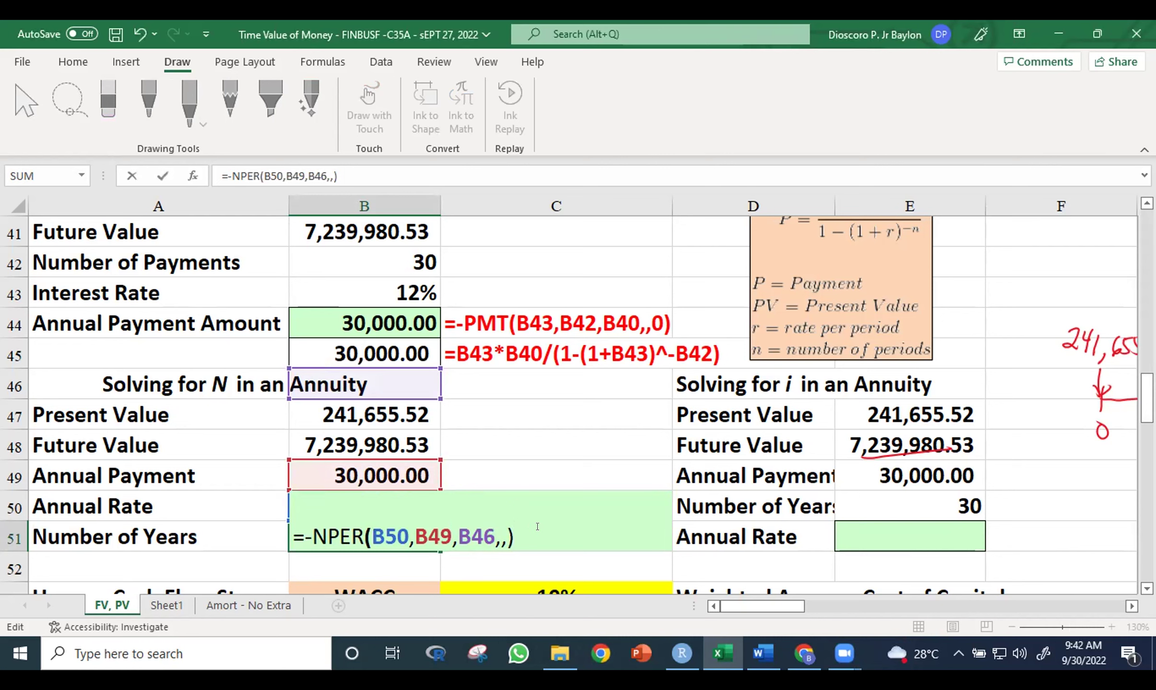
pyautogui.press('Left')
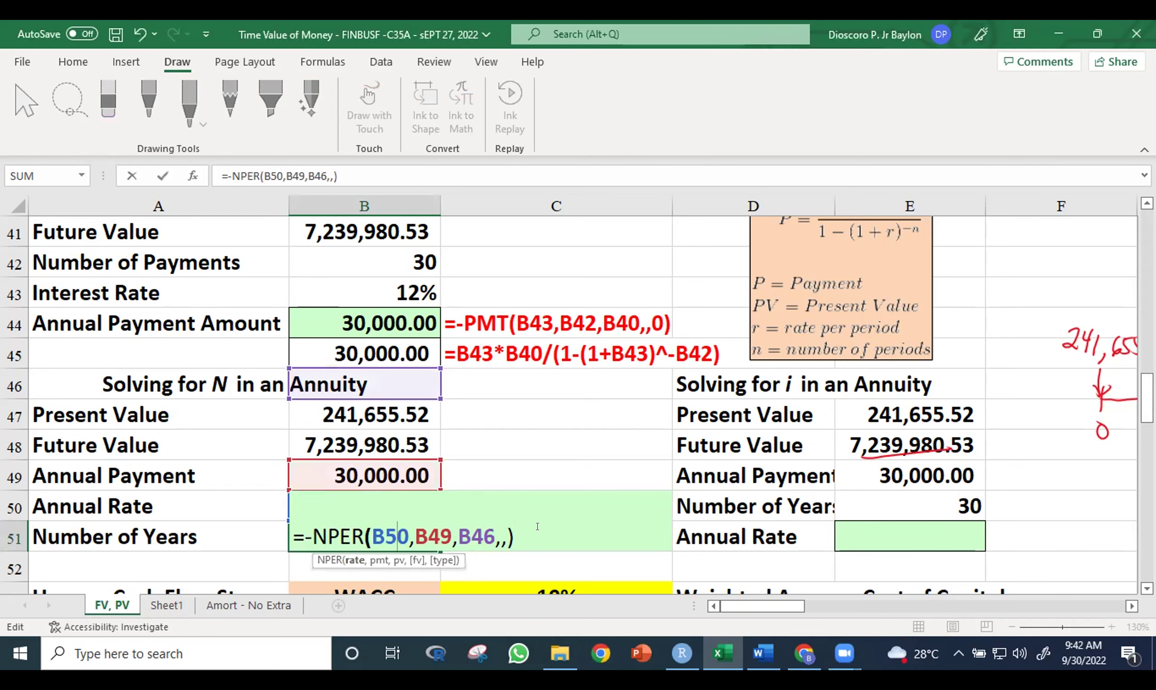
pyautogui.click(558, 446)
# Examine the cell references and the payment argument of the NPER formula in B51, leaving the formula as it is
pyautogui.press('F2')
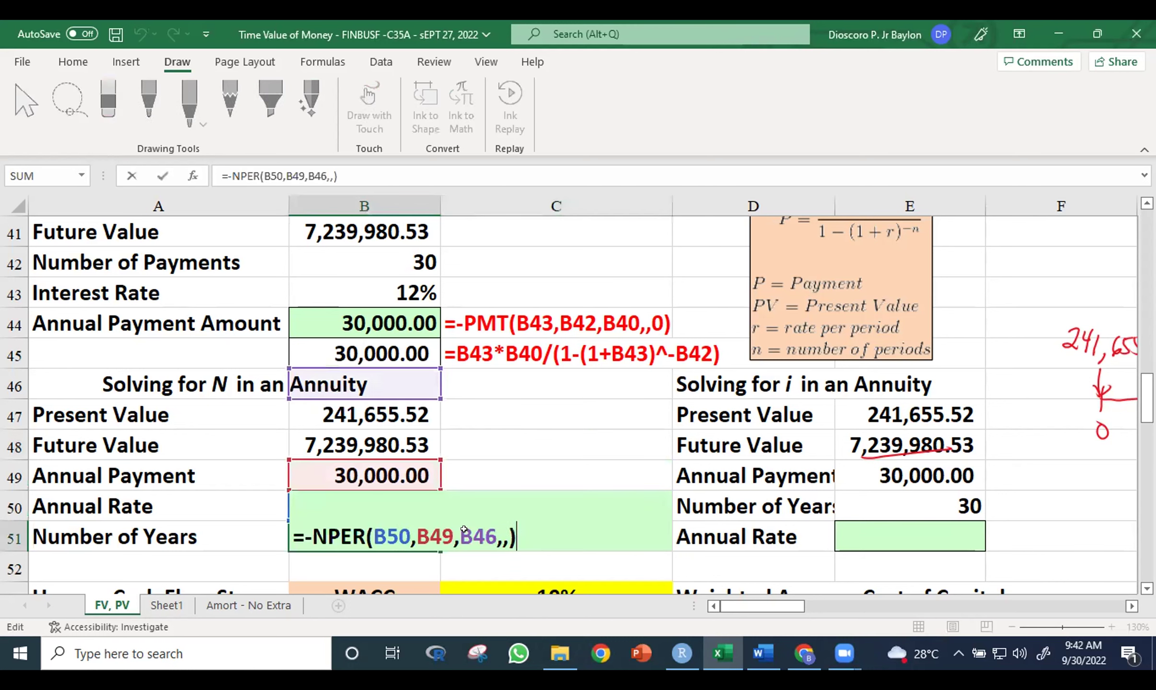
pyautogui.press('Left')
pyautogui.press('Left')
pyautogui.press('Left')
pyautogui.press('Left')
pyautogui.press('Left')
pyautogui.press('Left')
pyautogui.press('Left')
pyautogui.press('Left')
pyautogui.press('Left')
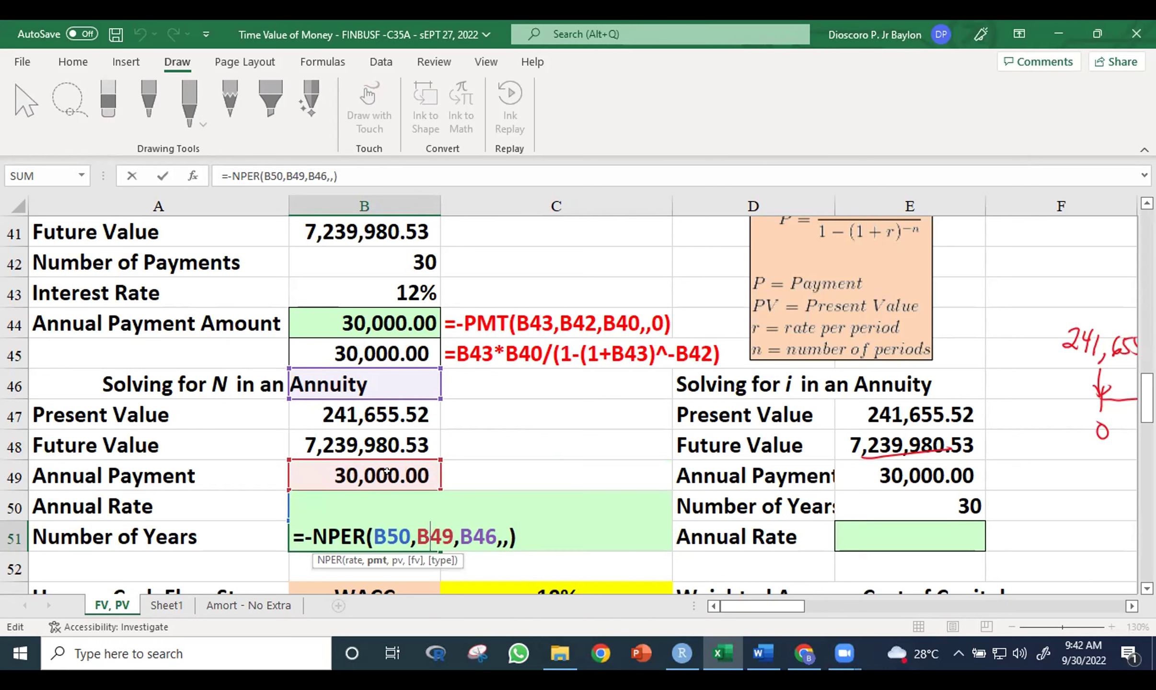
pyautogui.click(398, 487)
pyautogui.press('Down')
pyautogui.press('Down')
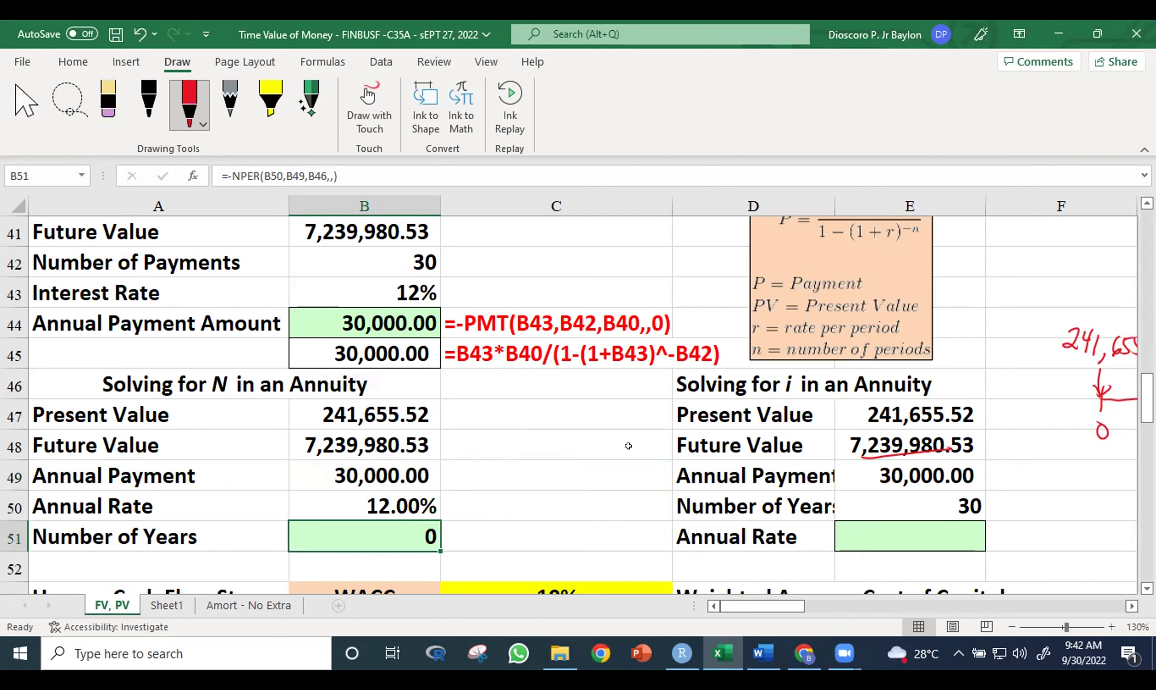
pyautogui.press('F2')
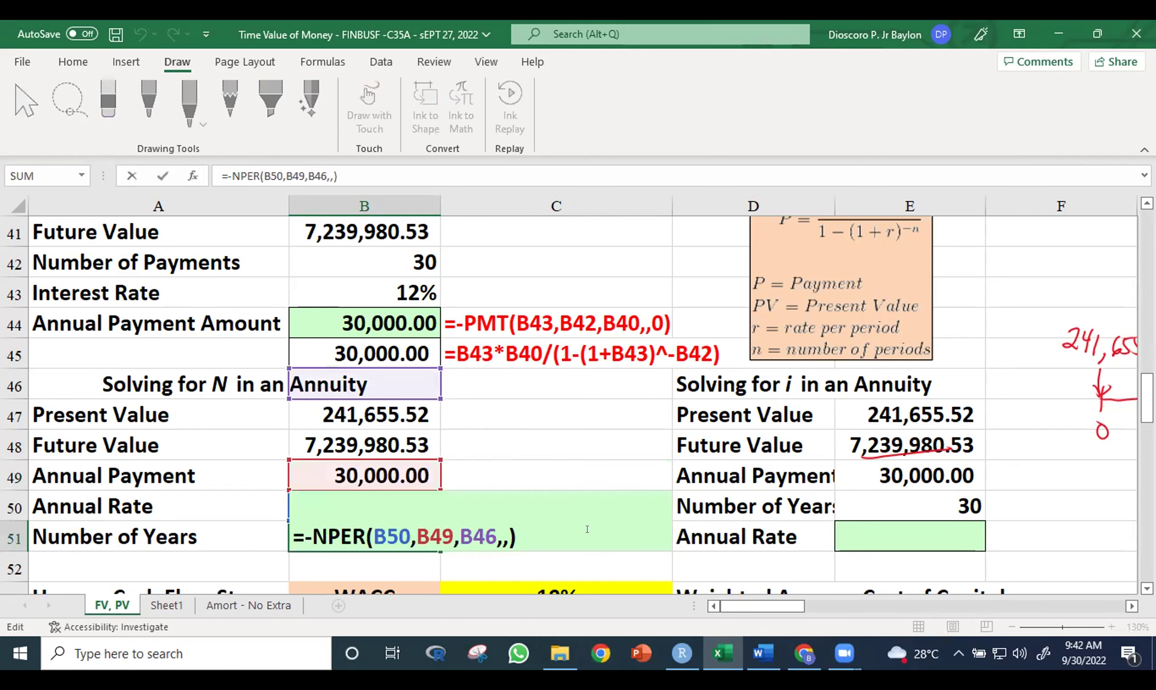
pyautogui.click(441, 537)
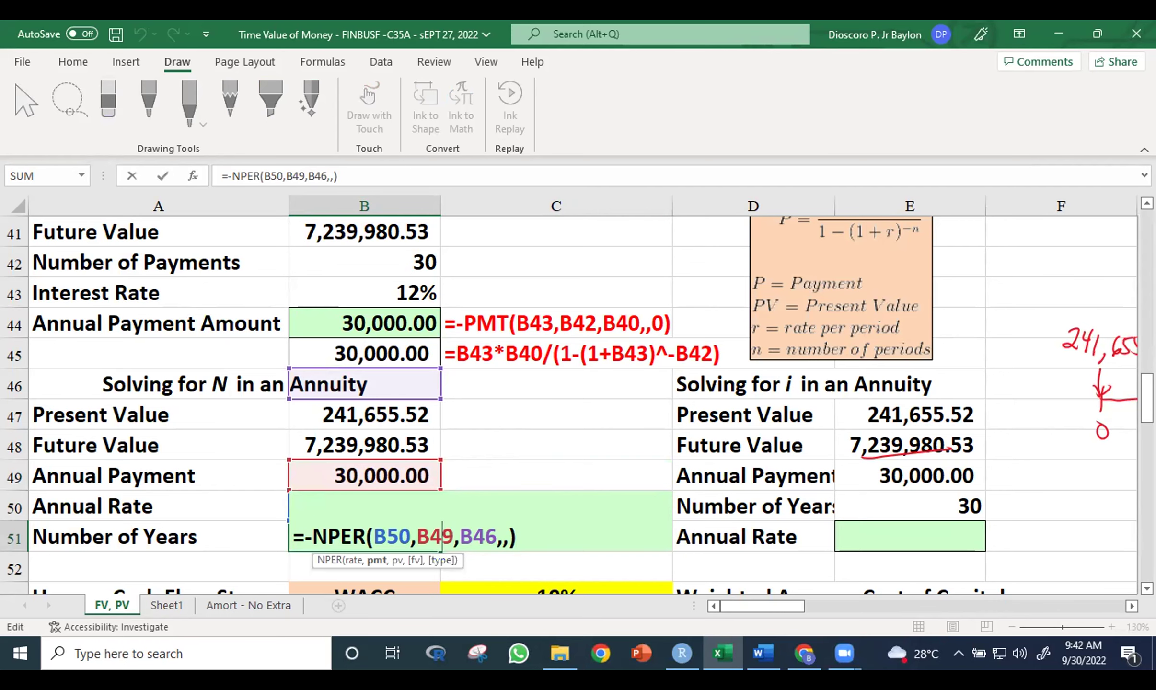
pyautogui.moveTo(1147, 400)
pyautogui.mouseDown()
pyautogui.moveTo(1146, 374)
pyautogui.moveTo(1146, 408)
pyautogui.mouseUp()
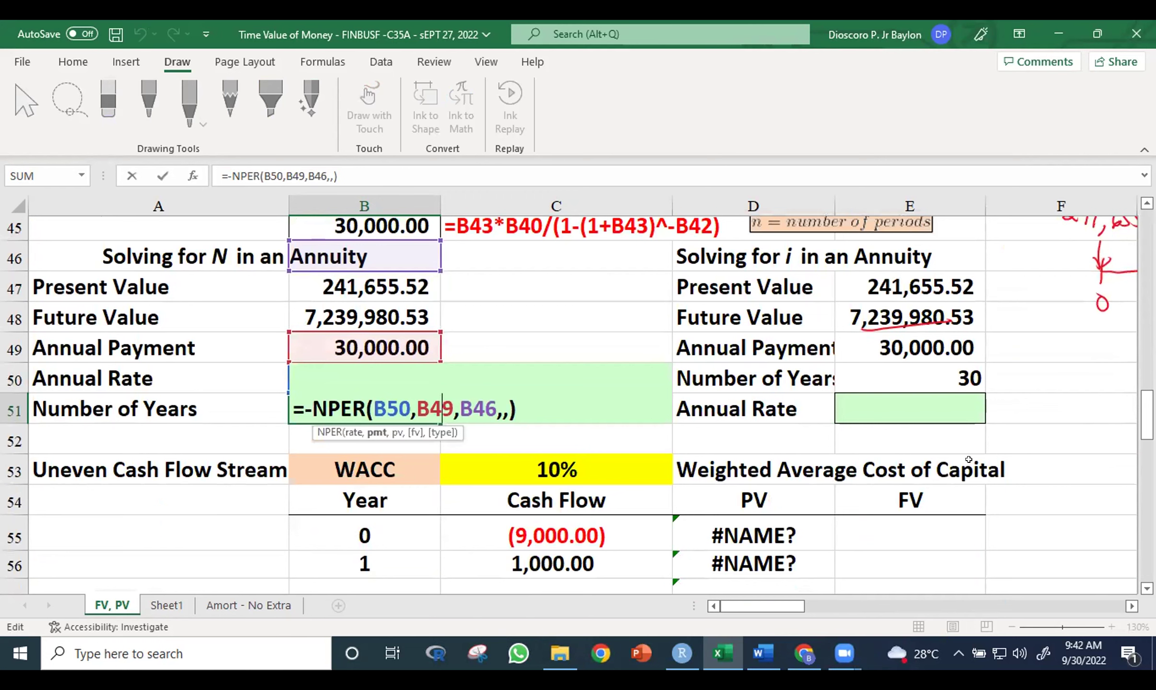
pyautogui.hotkey('ctrl', 'Return')
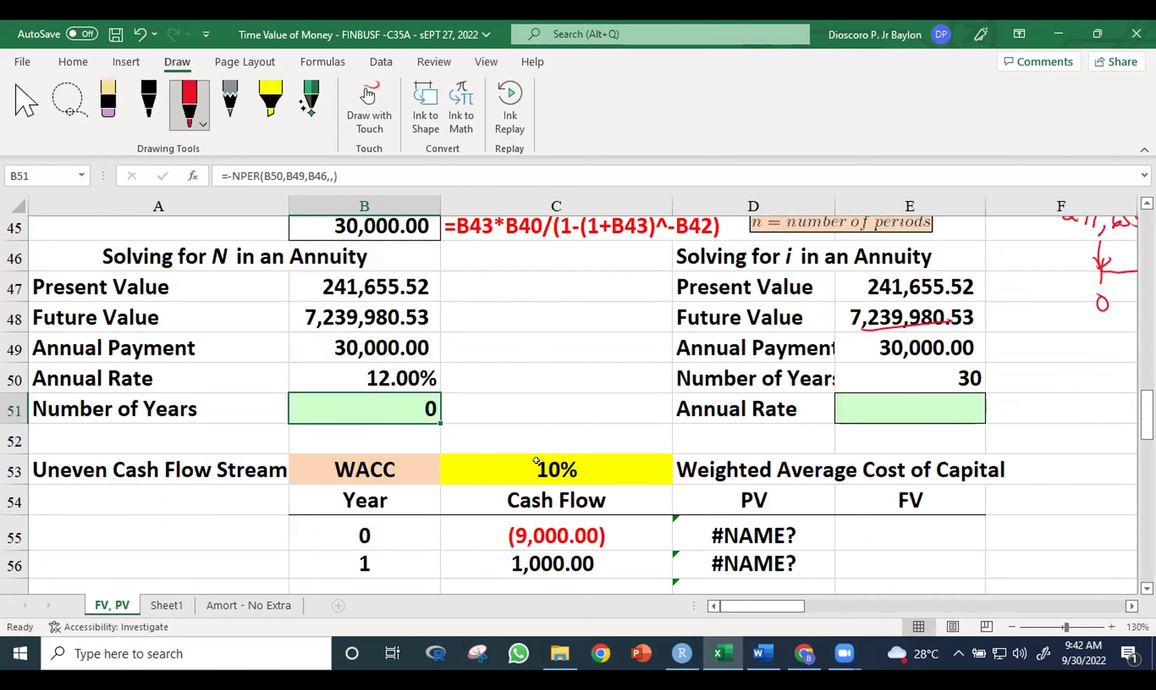
pyautogui.click(855, 652)
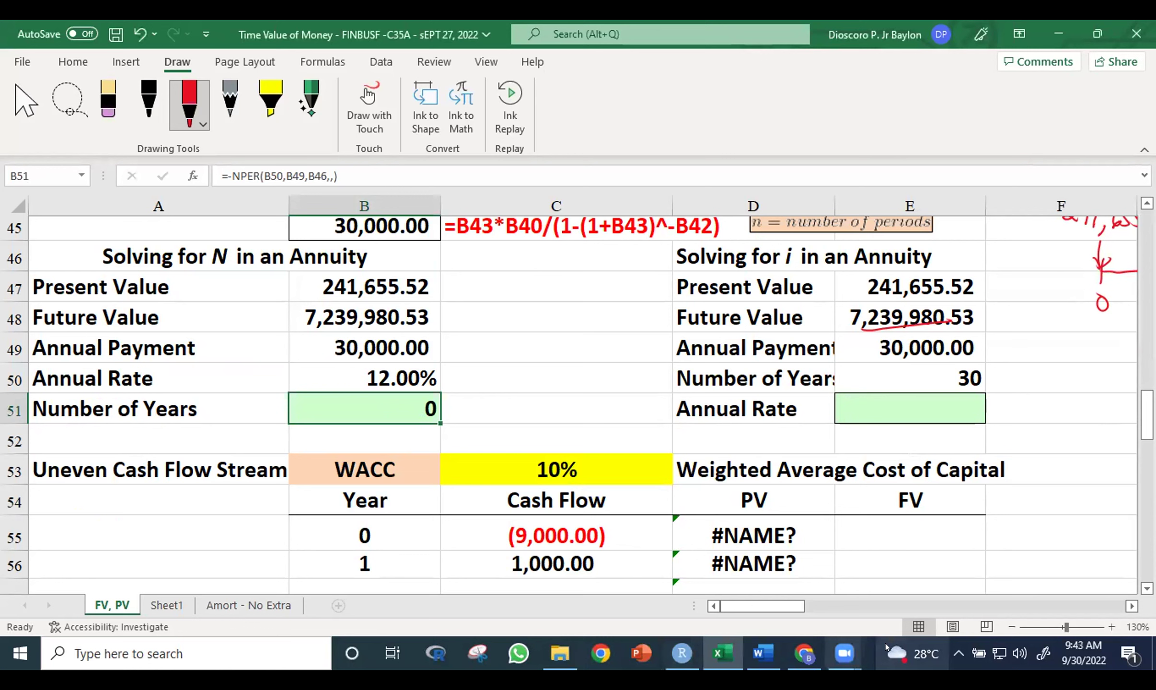
pyautogui.click(845, 653)
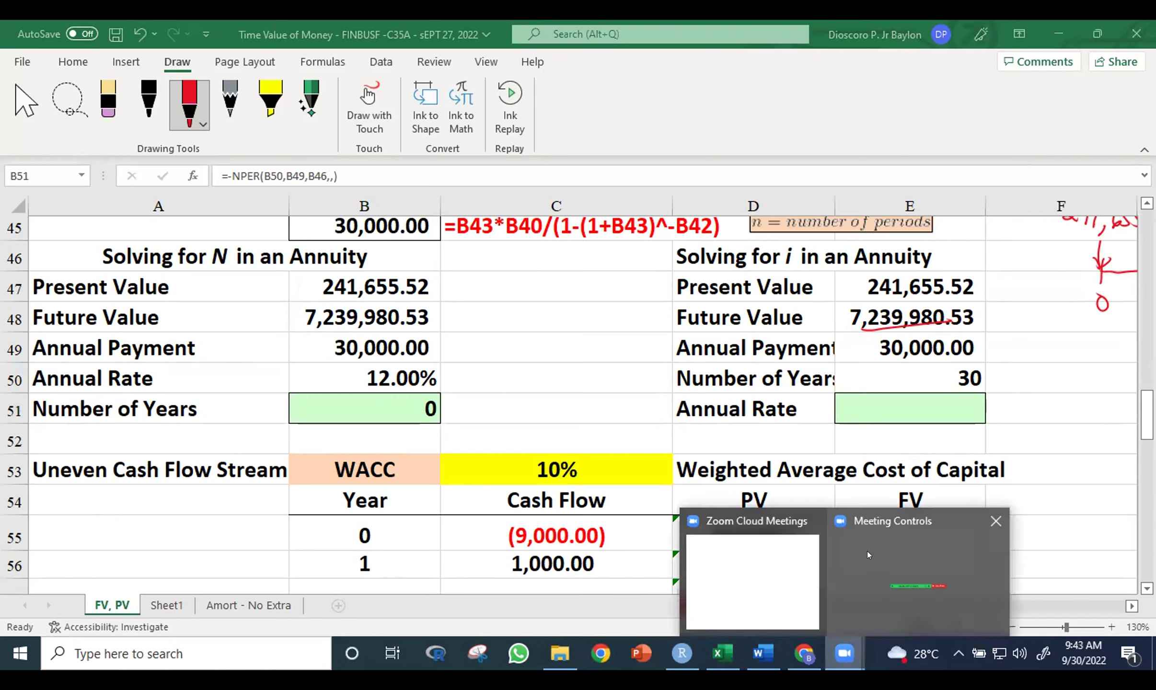
pyautogui.click(868, 554)
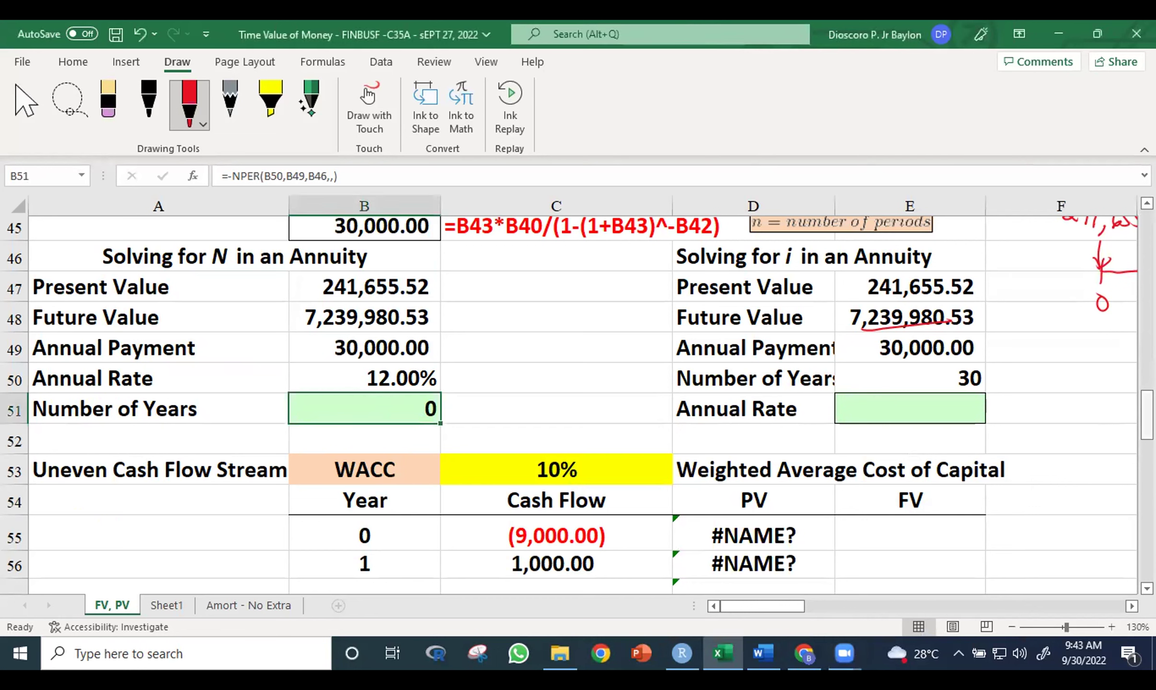
pyautogui.click(831, 648)
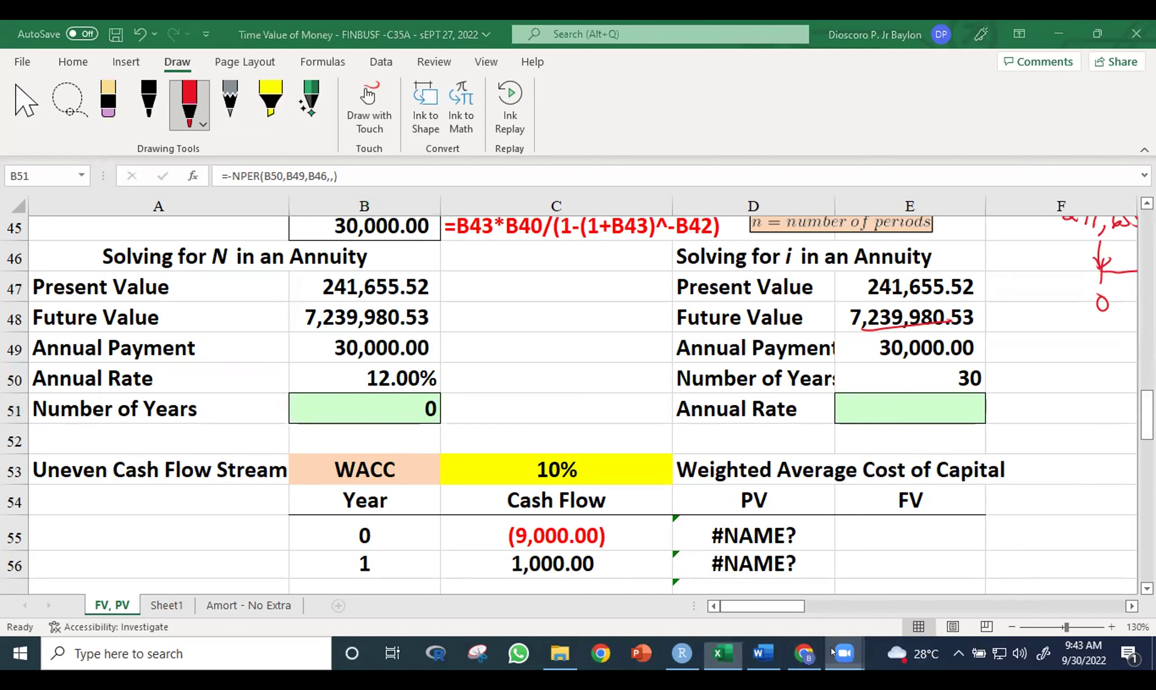
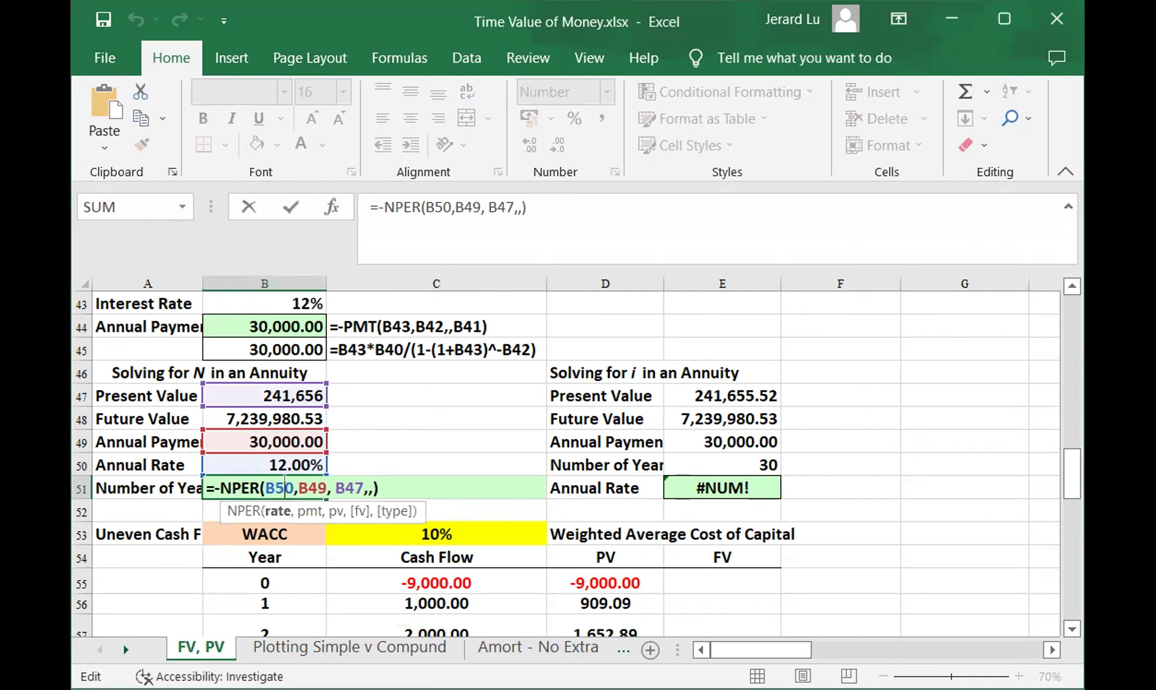
# Examine the arguments of the NPER formula in B51 of Time Value of Money.xlsx and the notes on using FV or PV
pyautogui.click(303, 479)
pyautogui.click(340, 476)
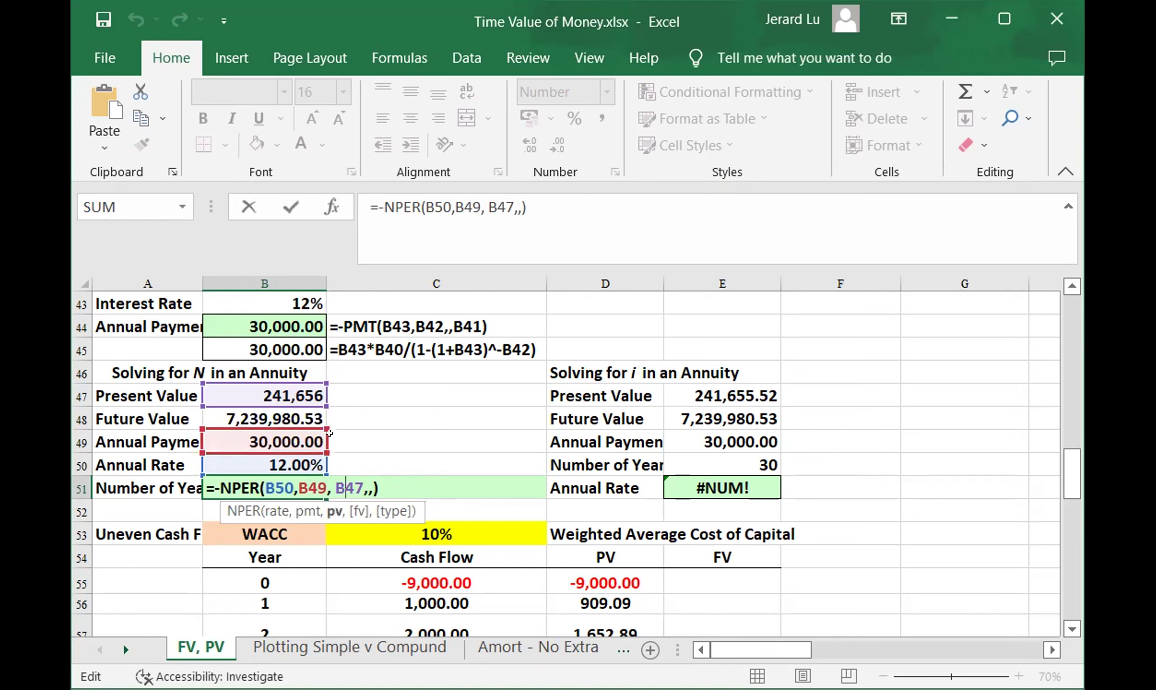
pyautogui.click(359, 480)
pyautogui.click(369, 478)
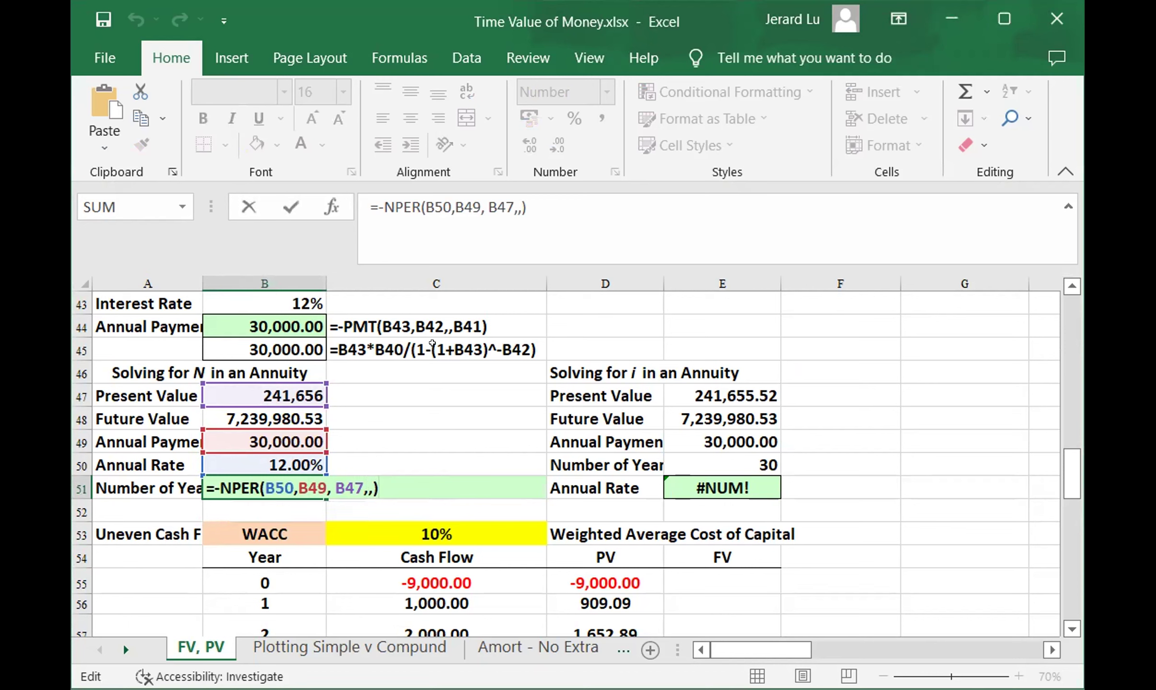
pyautogui.click(357, 477)
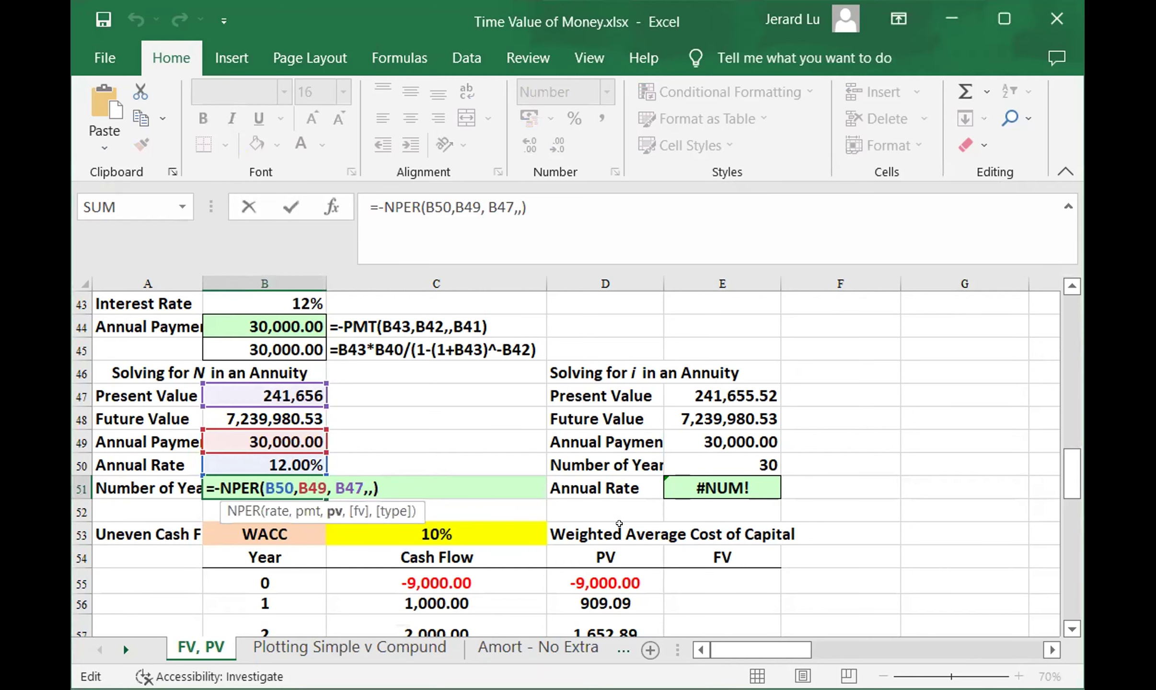
pyautogui.scroll(1, 502, 431)
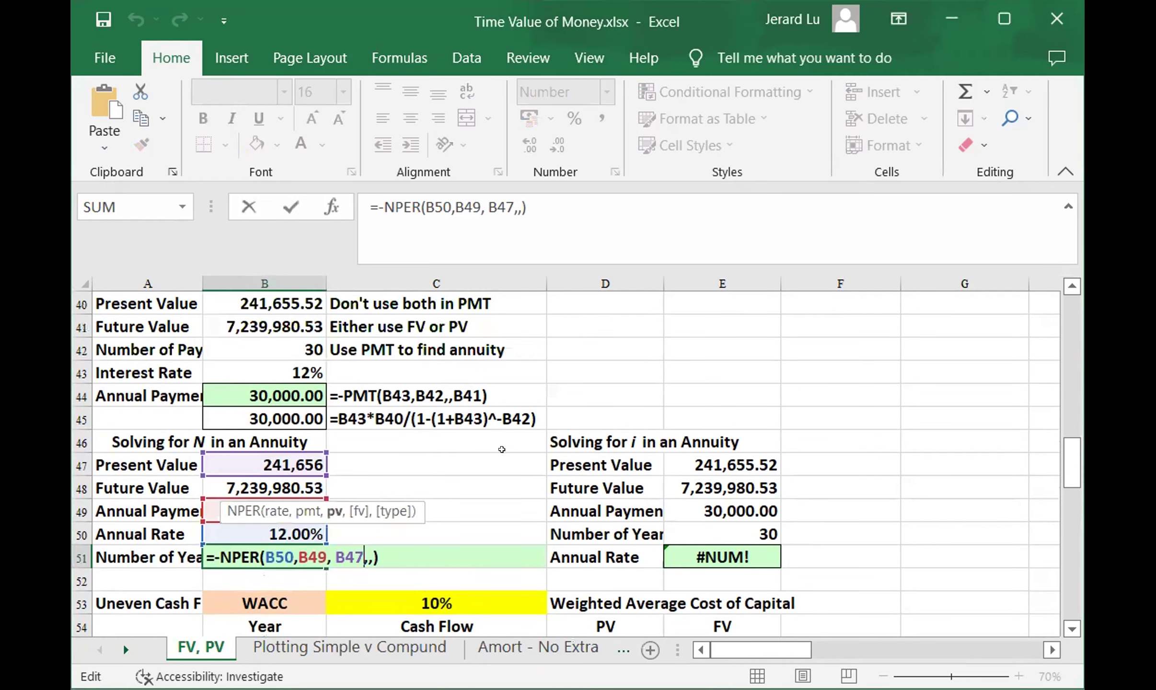
pyautogui.scroll(1, 503, 445)
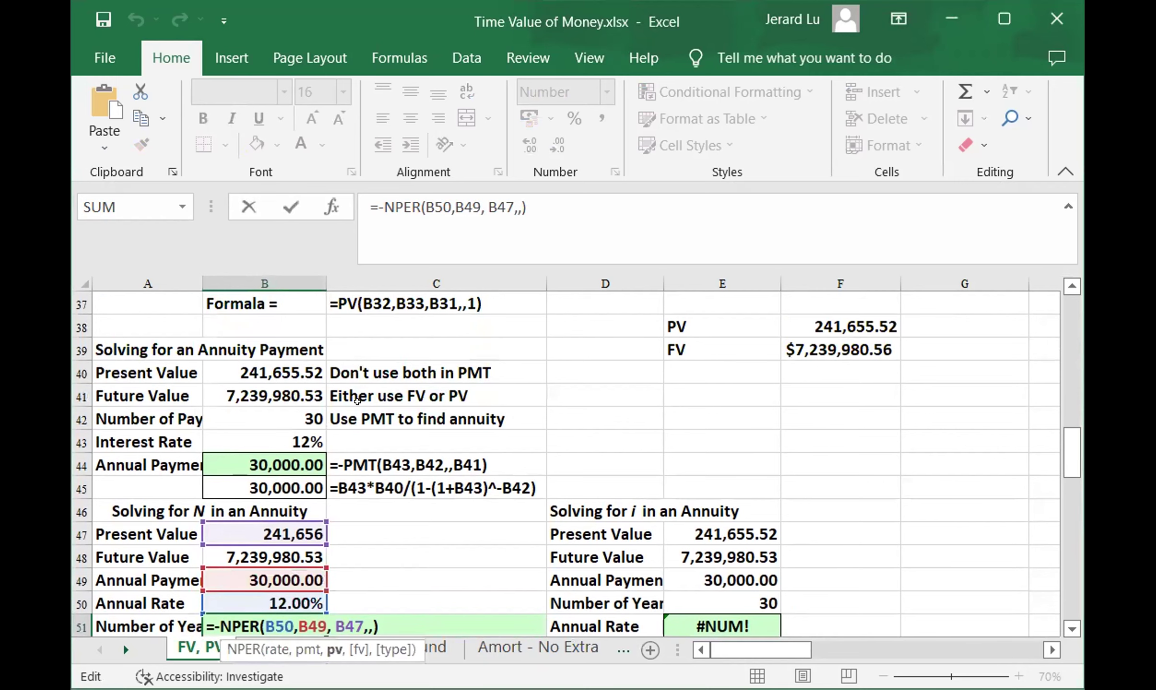
pyautogui.click(383, 395)
pyautogui.scroll(-1, 404, 553)
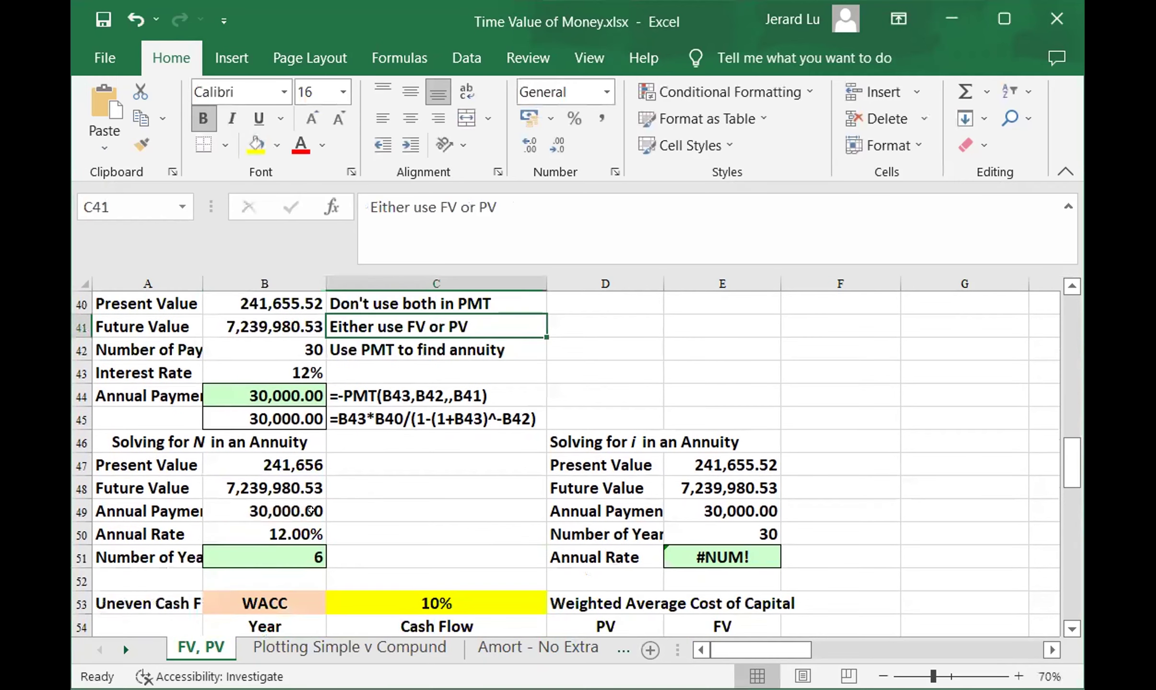
# Recheck the payment and present value references in the B51 NPER formula, leaving the formula as it is
pyautogui.click(266, 536)
pyautogui.doubleClick(282, 545)
pyautogui.click(326, 555)
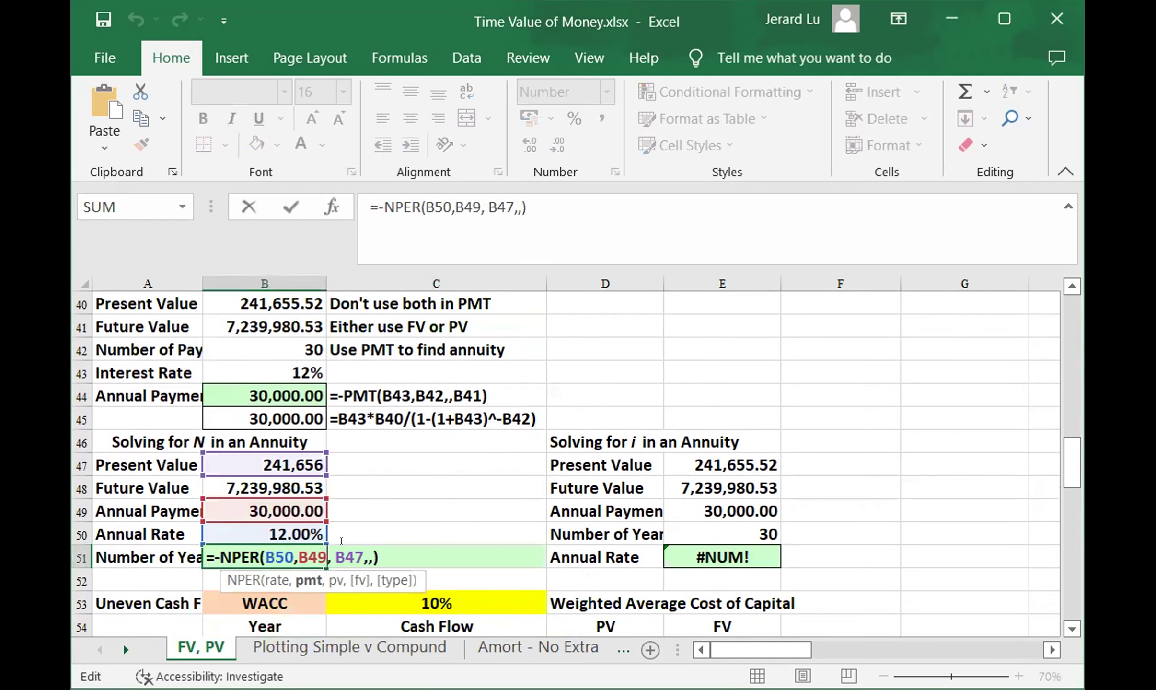
pyautogui.click(373, 551)
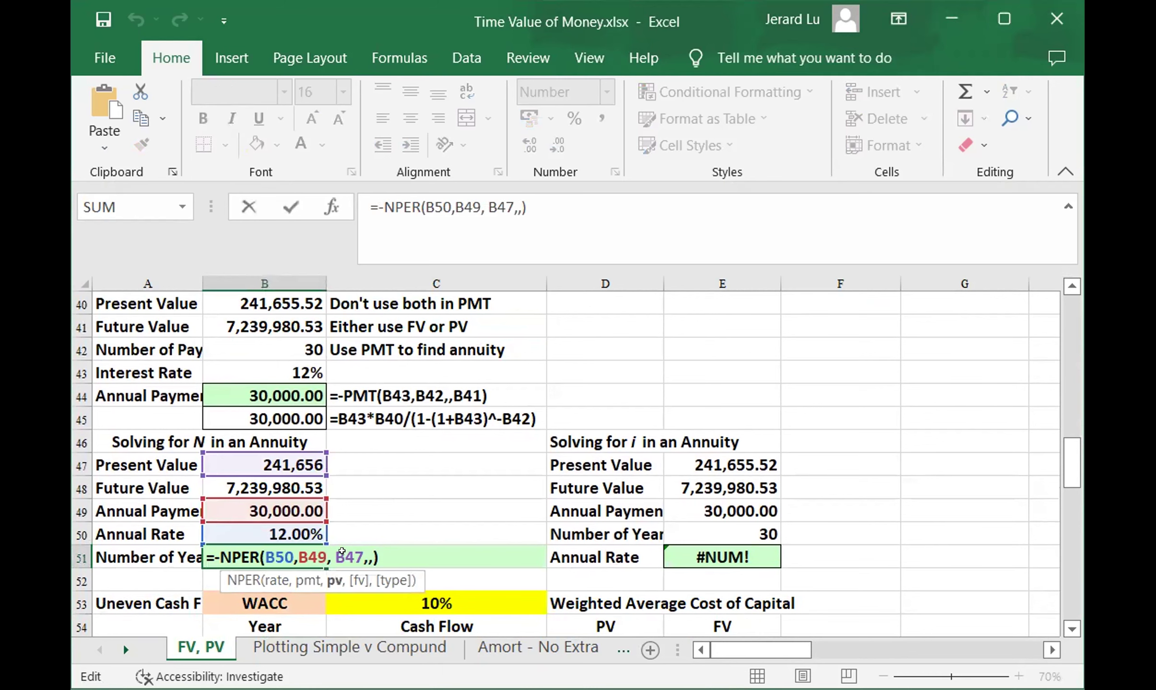
pyautogui.click(402, 534)
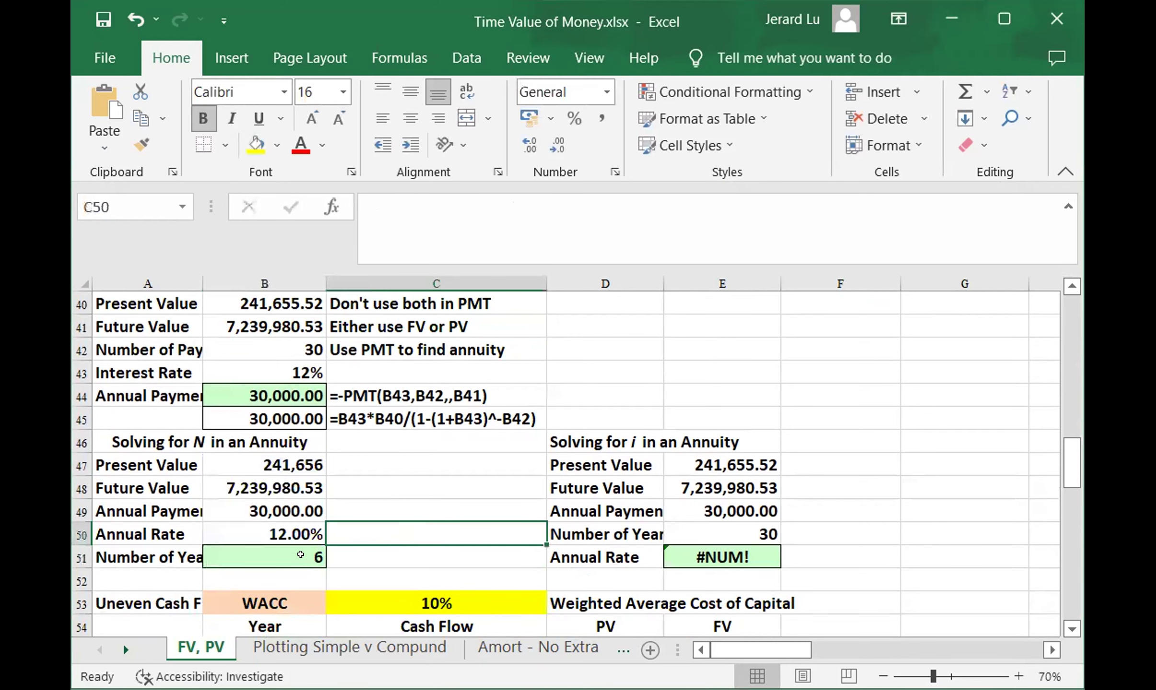
pyautogui.scroll(-1, 288, 527)
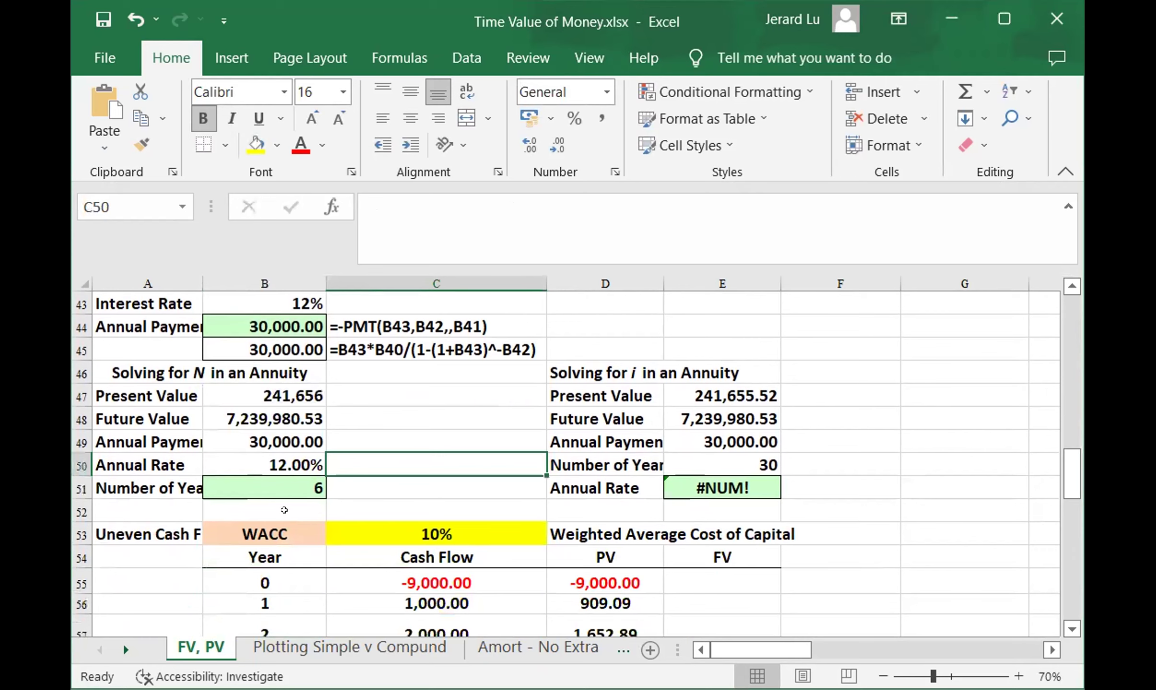
pyautogui.scroll(1, 295, 465)
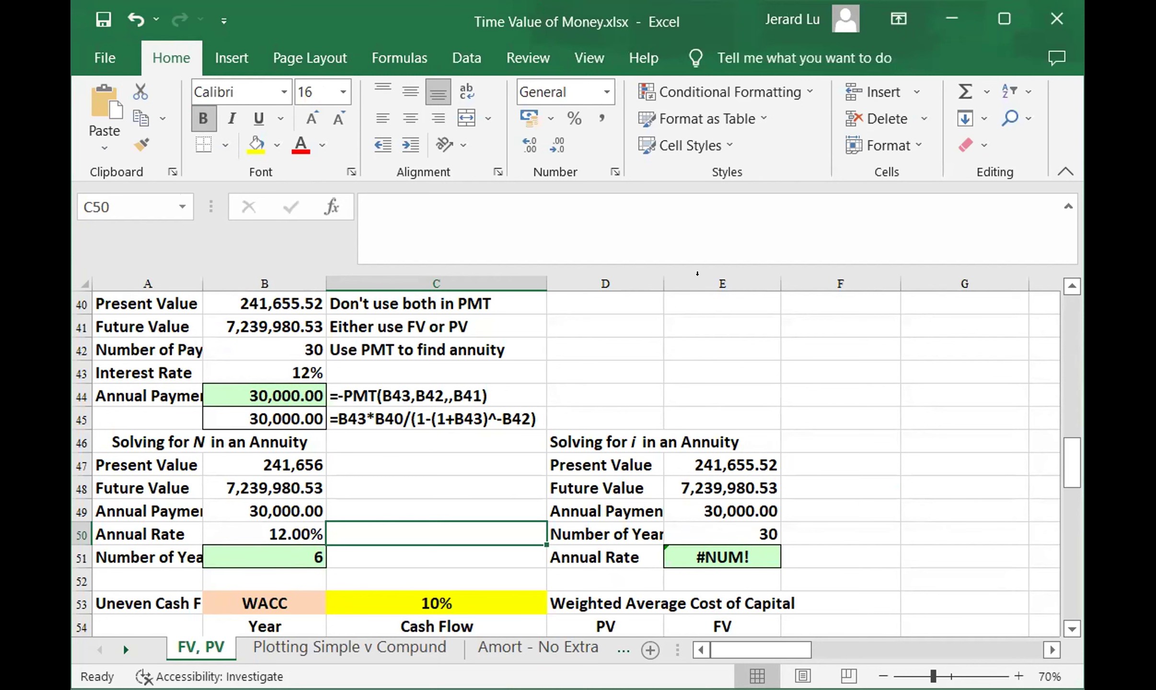
# Maximize the workbook window and review the present and future value of an annuity sections above the NPER calculation
pyautogui.click(1003, 18)
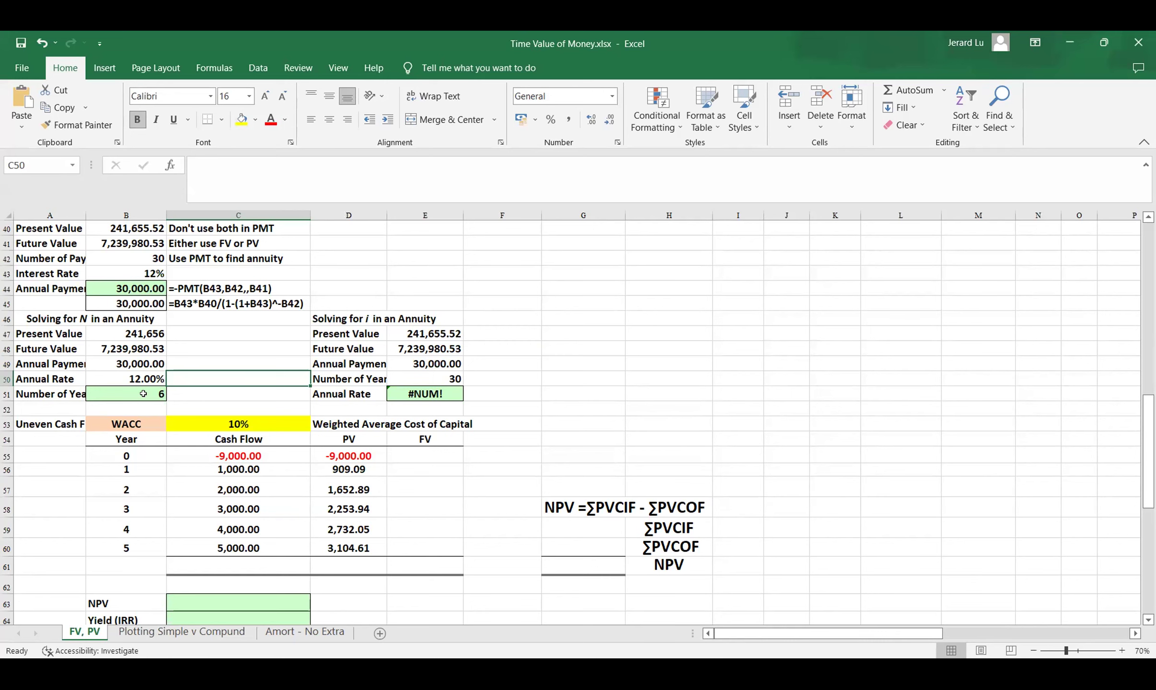
pyautogui.scroll(5, 254, 425)
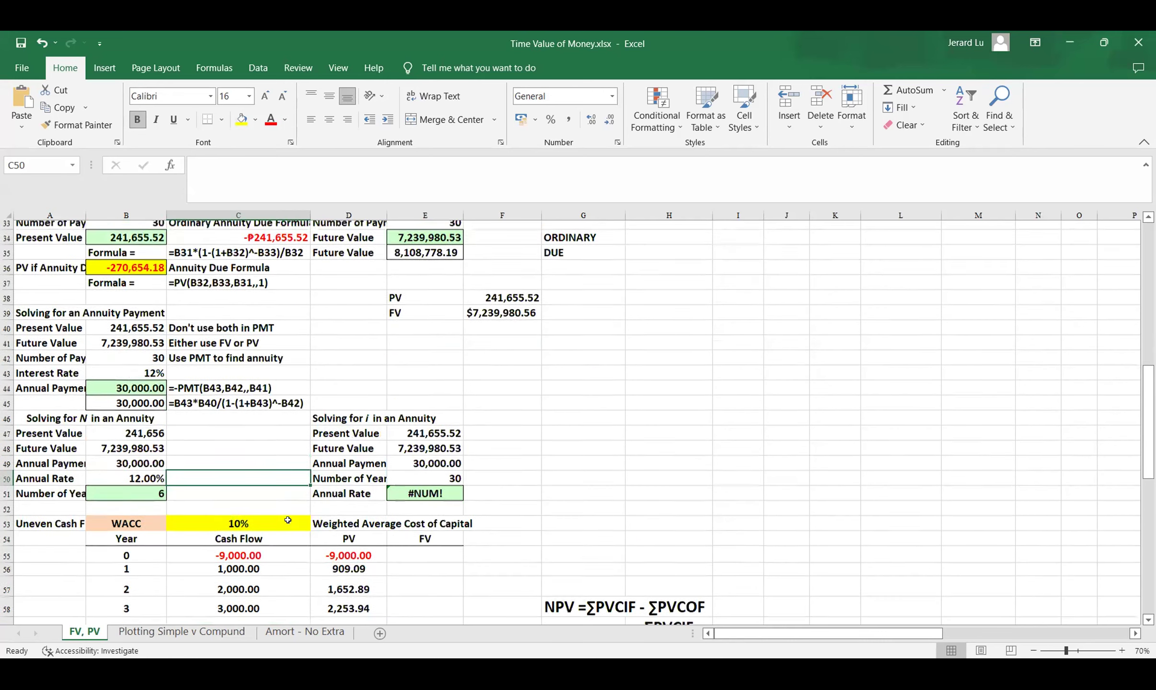
pyautogui.scroll(3, 310, 537)
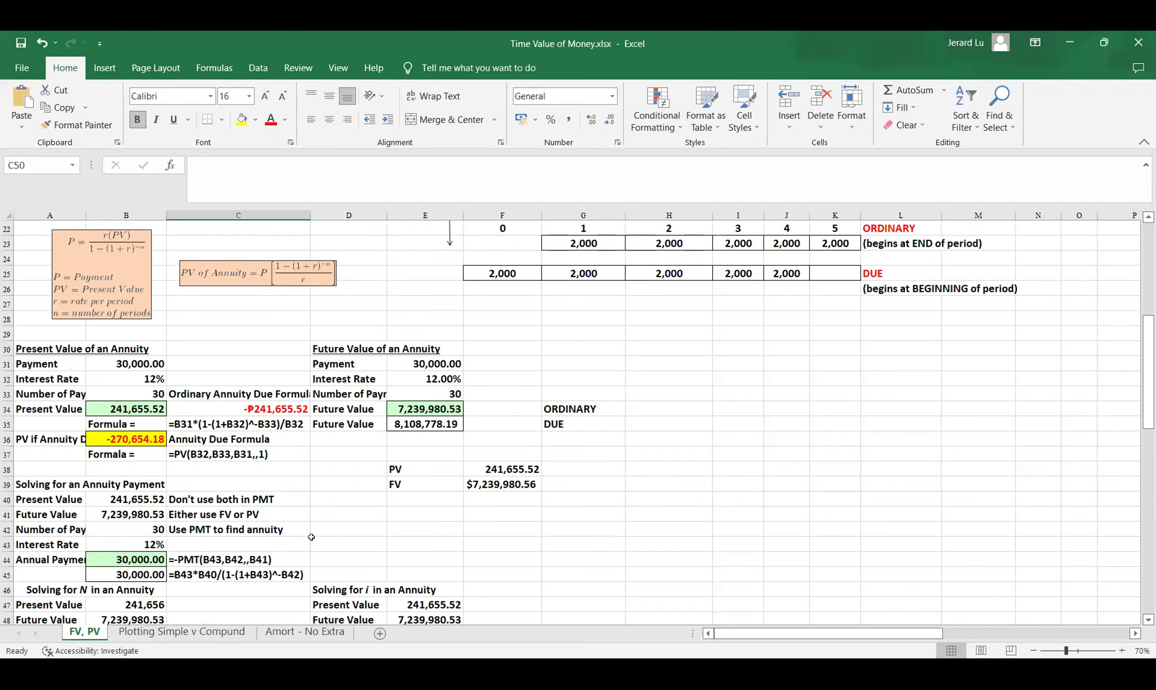
pyautogui.scroll(-1, 312, 546)
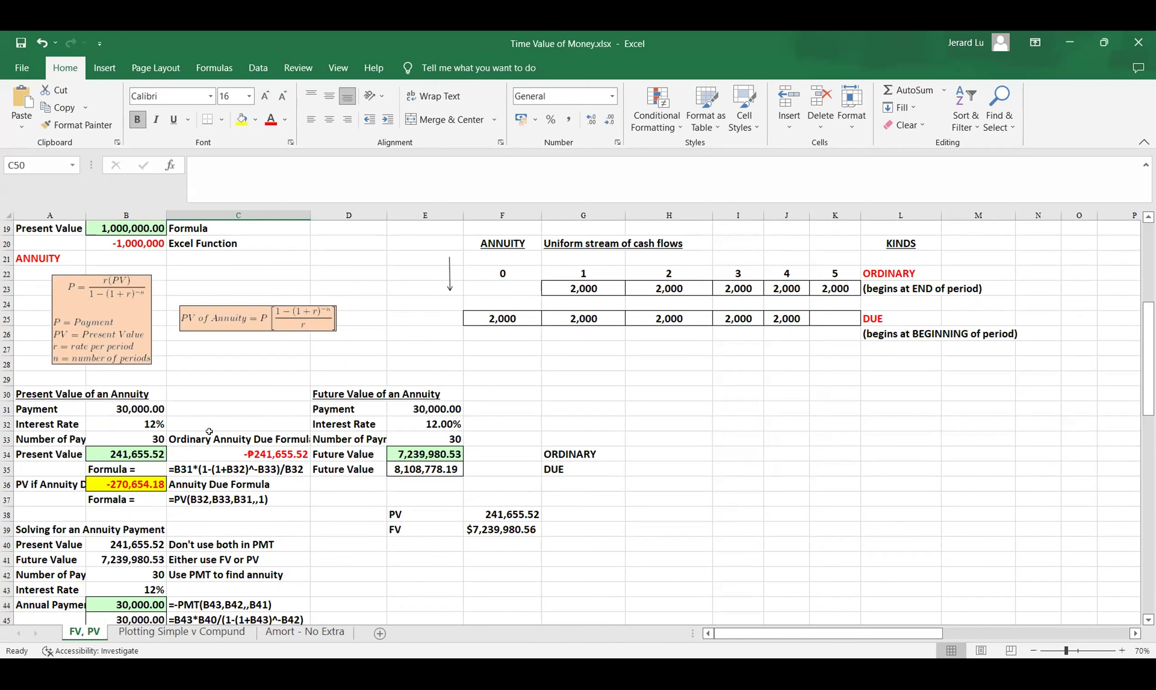
pyautogui.click(161, 409)
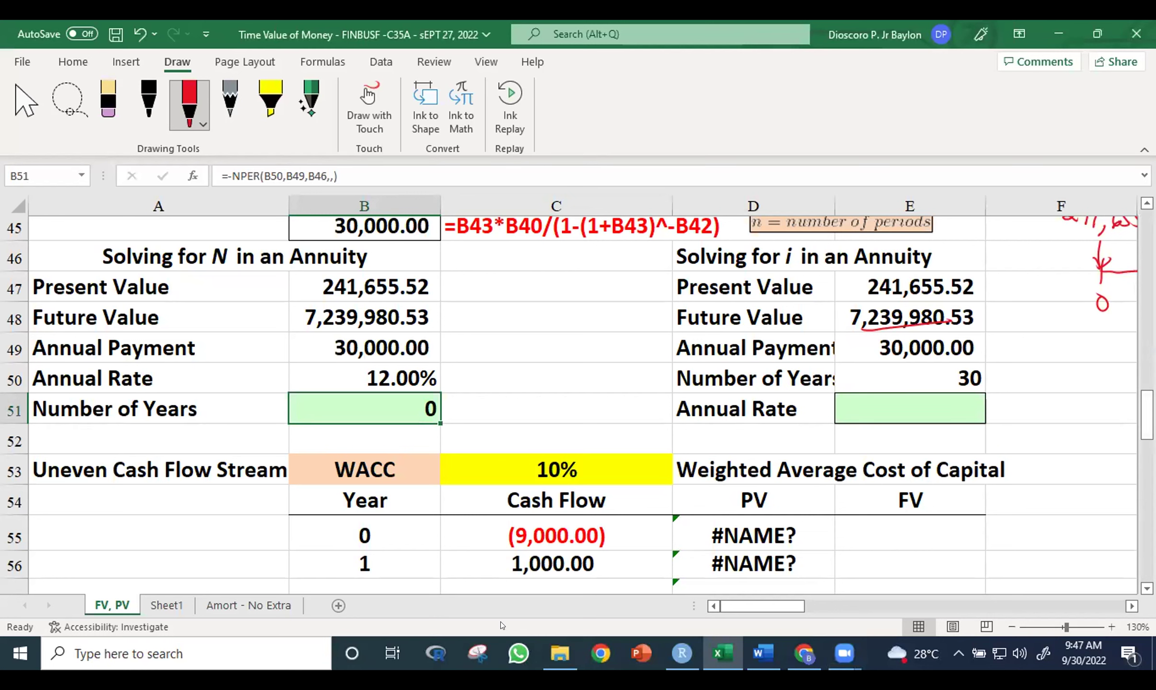
# Clear the formula from the Number of Years cell B51 in the FINBUSF time value of money workbook
pyautogui.moveTo(1146, 415)
pyautogui.mouseDown()
pyautogui.moveTo(1146, 443)
pyautogui.moveTo(1147, 398)
pyautogui.mouseUp()
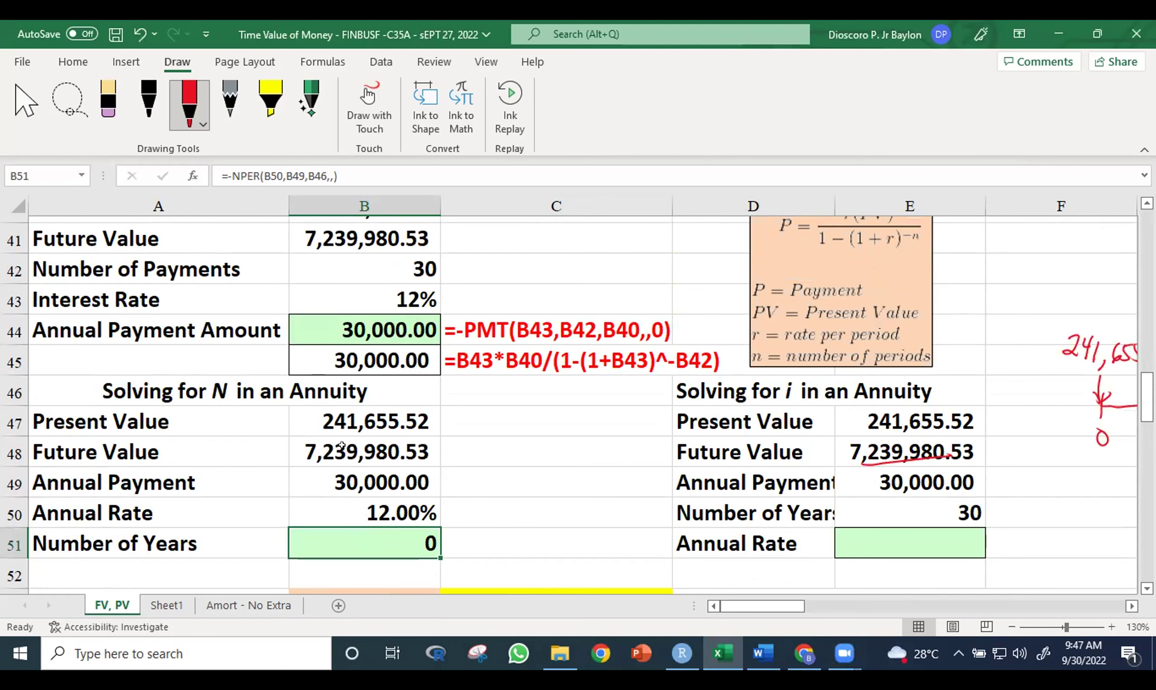
pyautogui.click(346, 483)
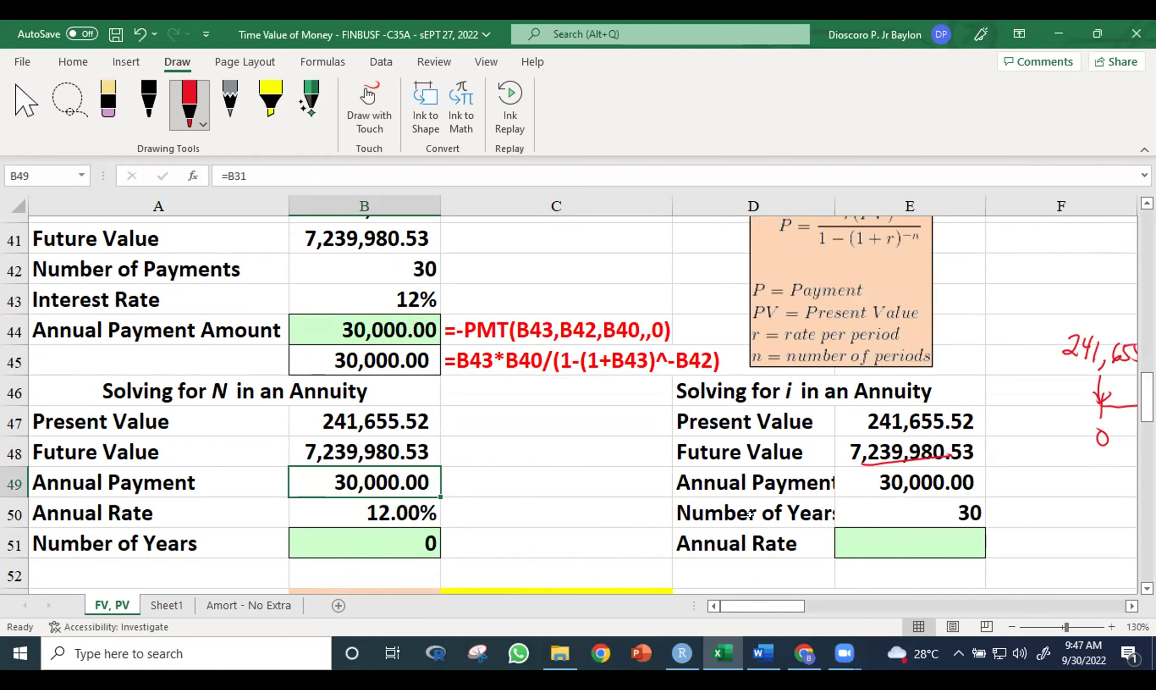
pyautogui.press('Down')
pyautogui.press('Down')
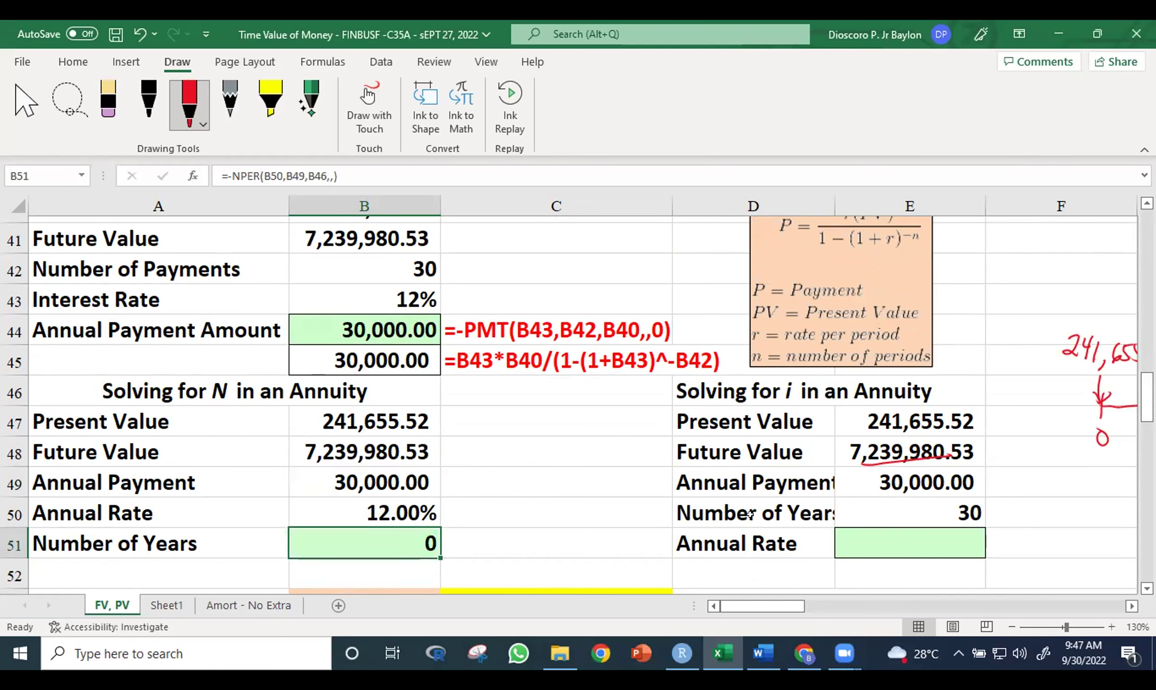
pyautogui.press('Delete')
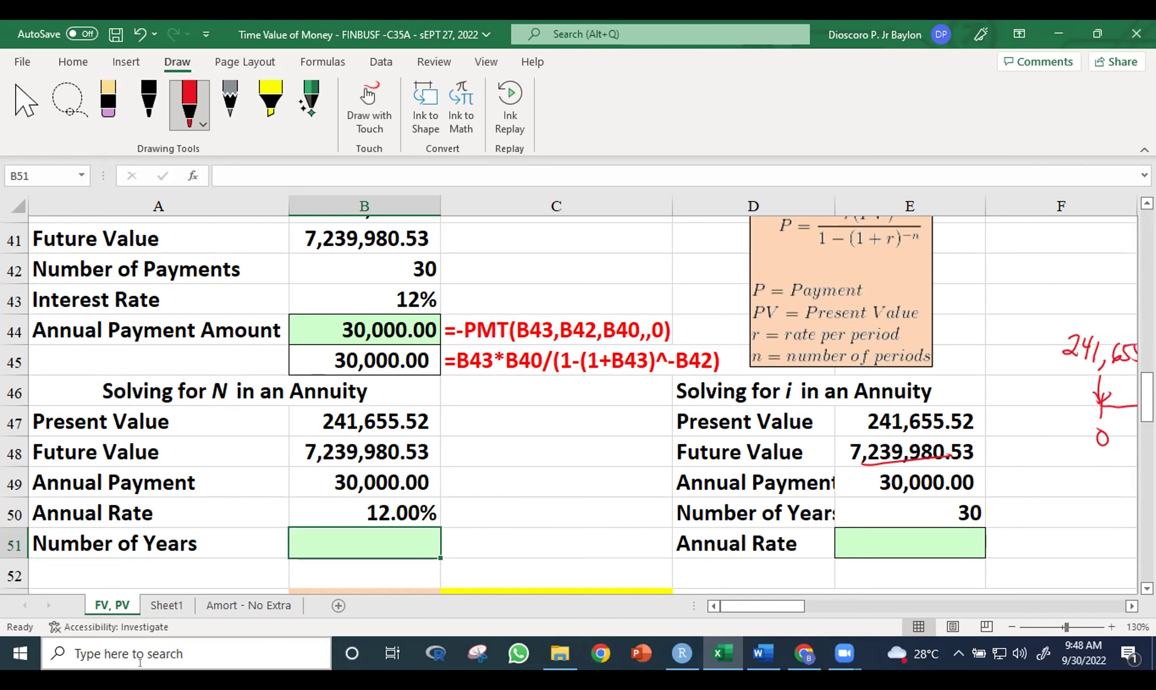
# Enter the note NPER ALWAYS + in cell C51 beside the Number of Years result
pyautogui.press('Right')
pyautogui.write('nper')
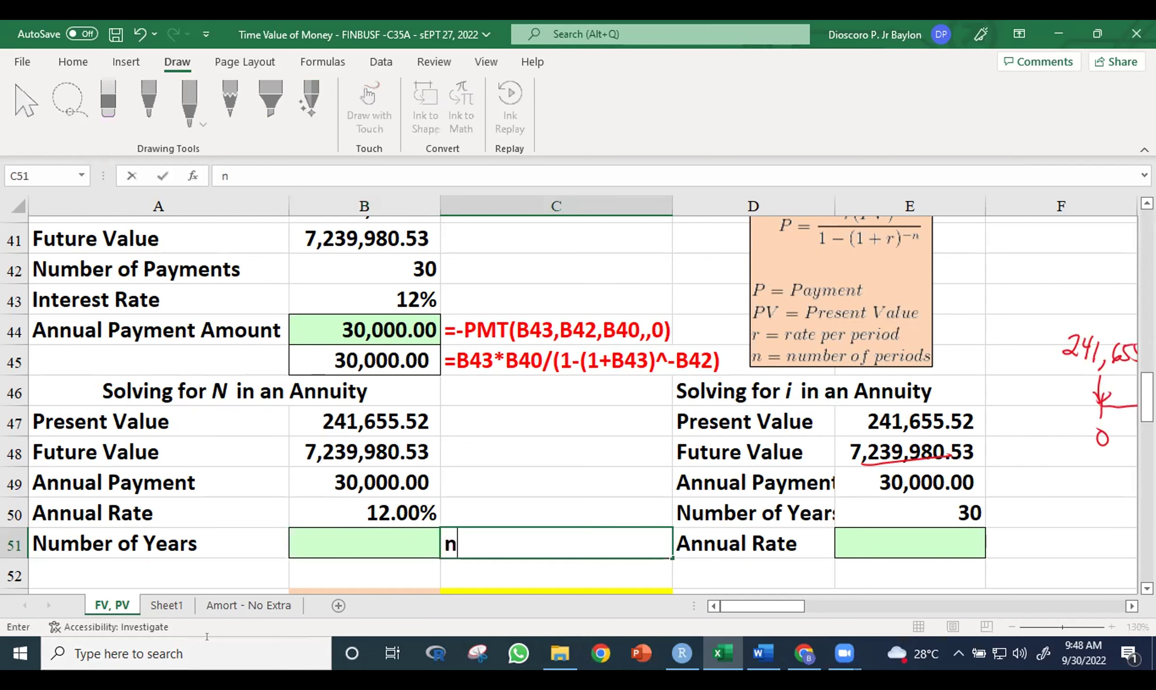
pyautogui.press('BackSpace')
pyautogui.press('BackSpace')
pyautogui.press('BackSpace')
pyautogui.press('BackSpace')
pyautogui.write('nper')
pyautogui.press('BackSpace')
pyautogui.press('BackSpace')
pyautogui.press('BackSpace')
pyautogui.press('BackSpace')
pyautogui.write('NPER SL')
pyautogui.write('A')
pyautogui.press('BackSpace')
pyautogui.press('BackSpace')
pyautogui.press('BackSpace')
pyautogui.write('ALWAT')
pyautogui.press('BackSpace')
pyautogui.write('YS +')
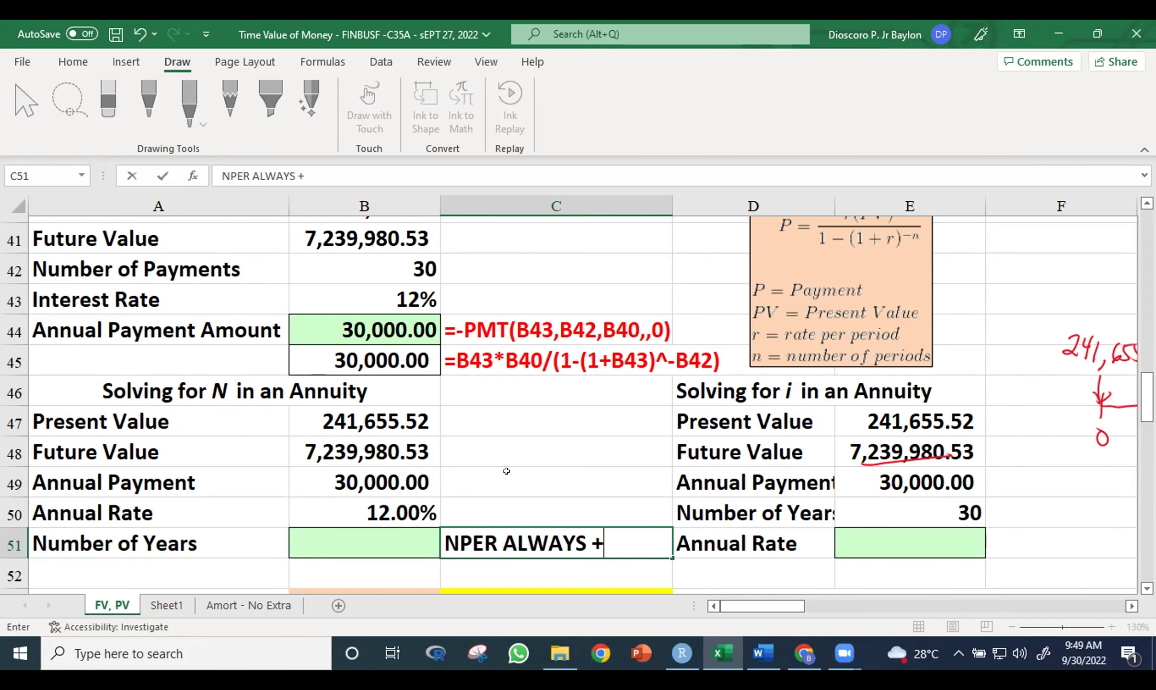
pyautogui.click(547, 473)
# Set the font color of the note in C51 to red
pyautogui.click(546, 529)
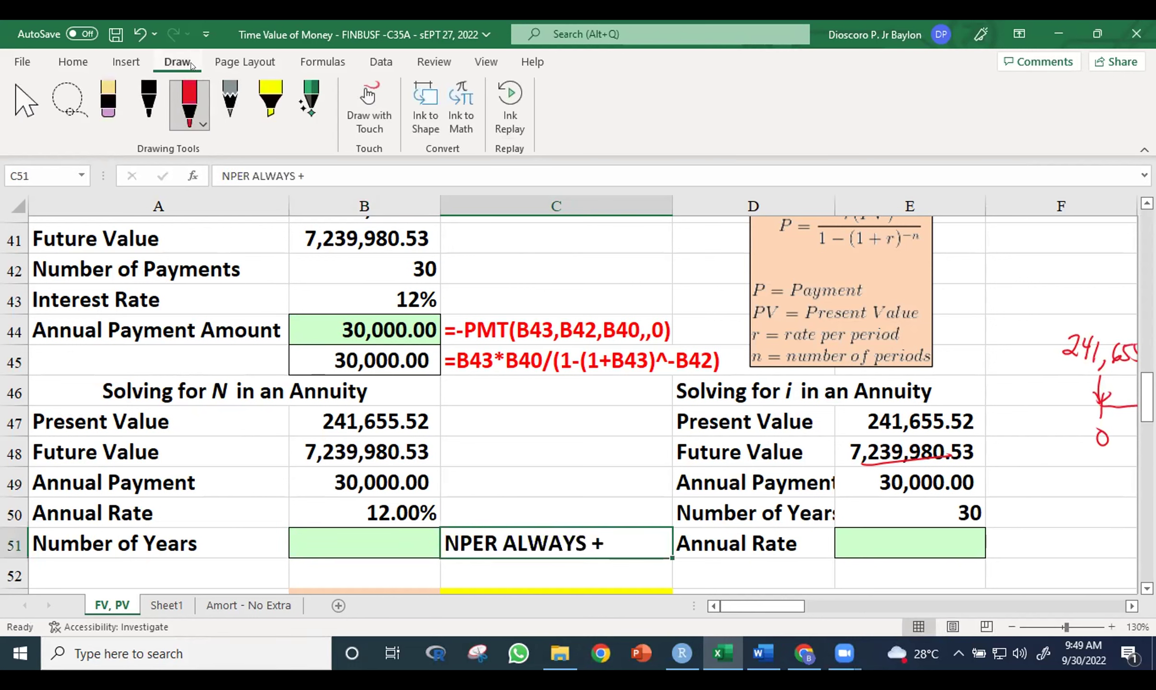
pyautogui.click(73, 63)
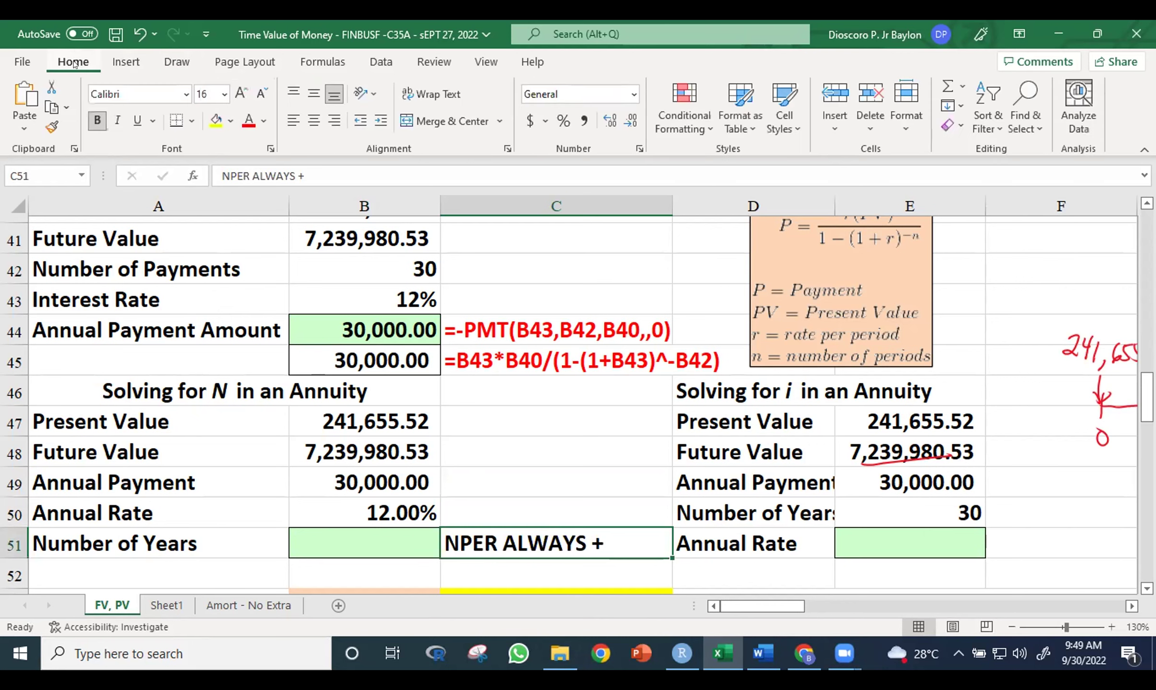
pyautogui.click(249, 122)
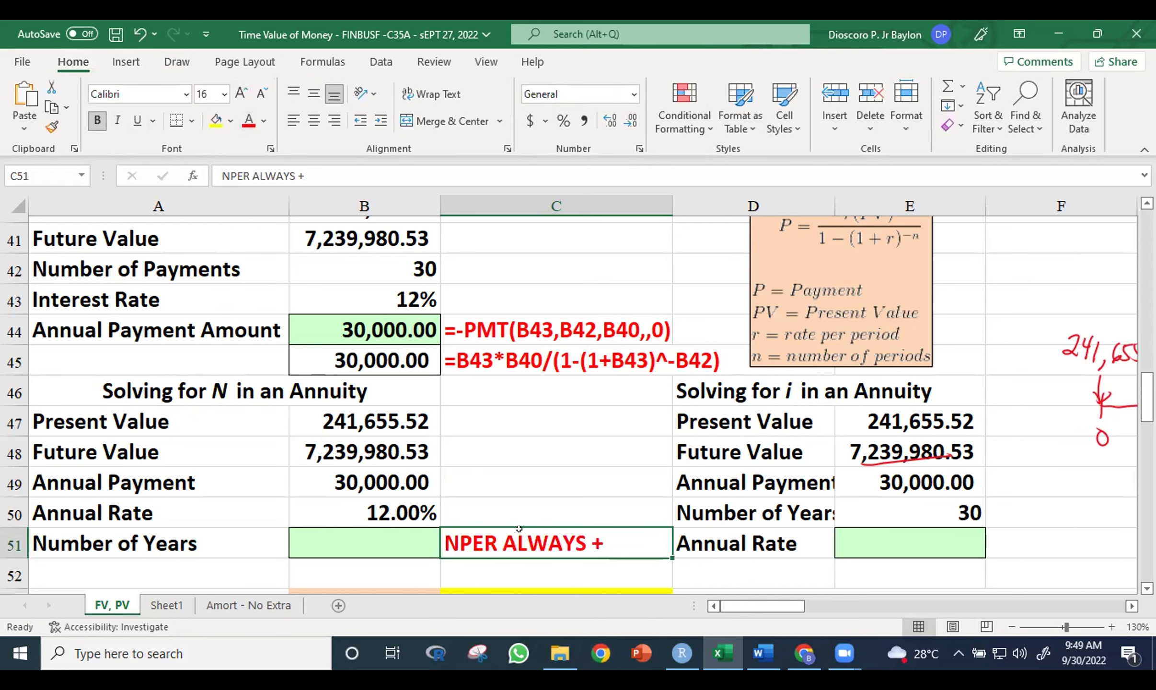
pyautogui.click(565, 498)
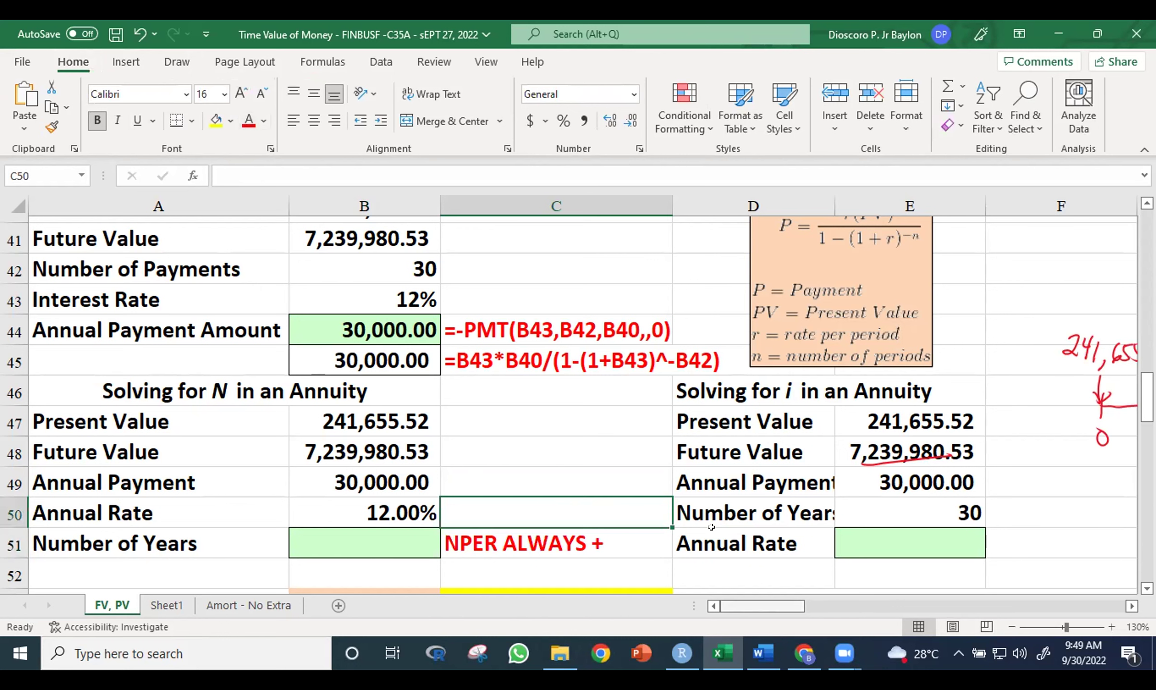
# Begin an NPER formula in the Number of Years cell B51 with rate B50 and payment B49
pyautogui.hscroll(-1, 711, 527)
pyautogui.press('Down')
pyautogui.press('Left')
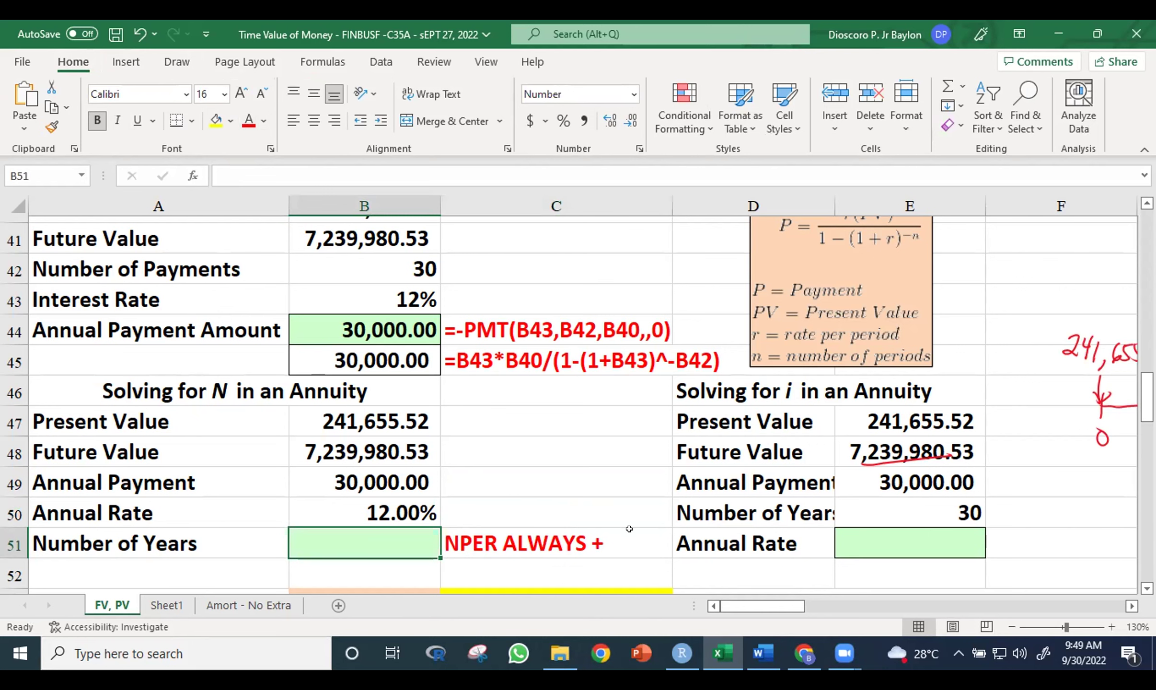
pyautogui.write('=')
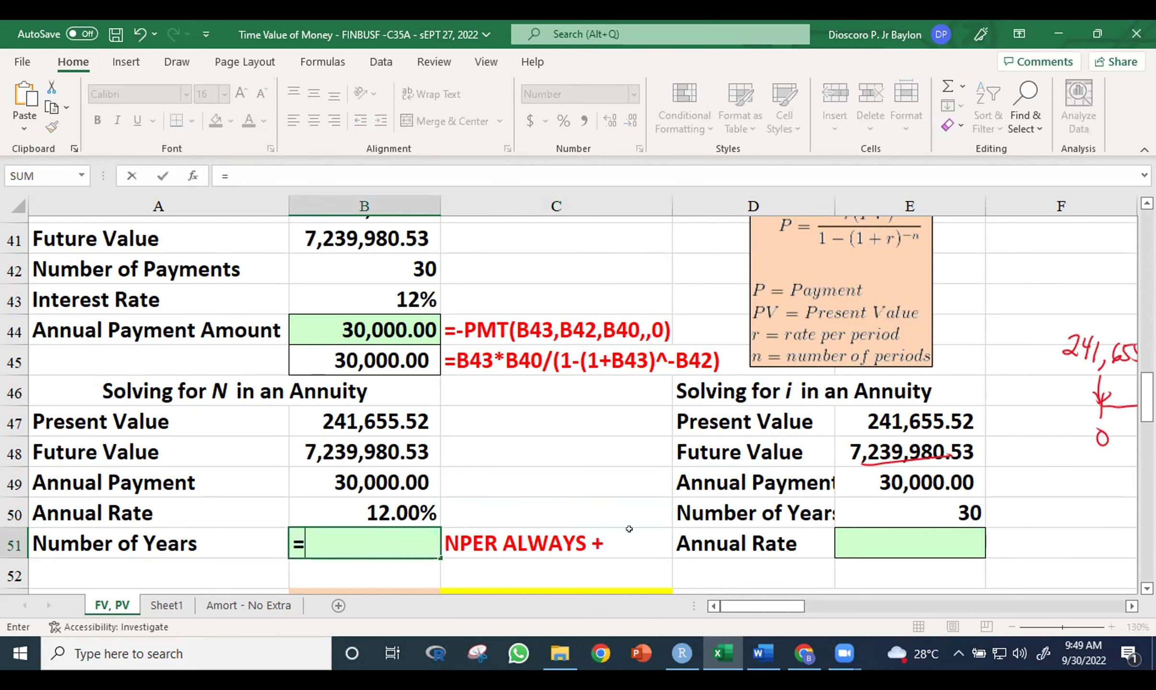
pyautogui.write('NPER')
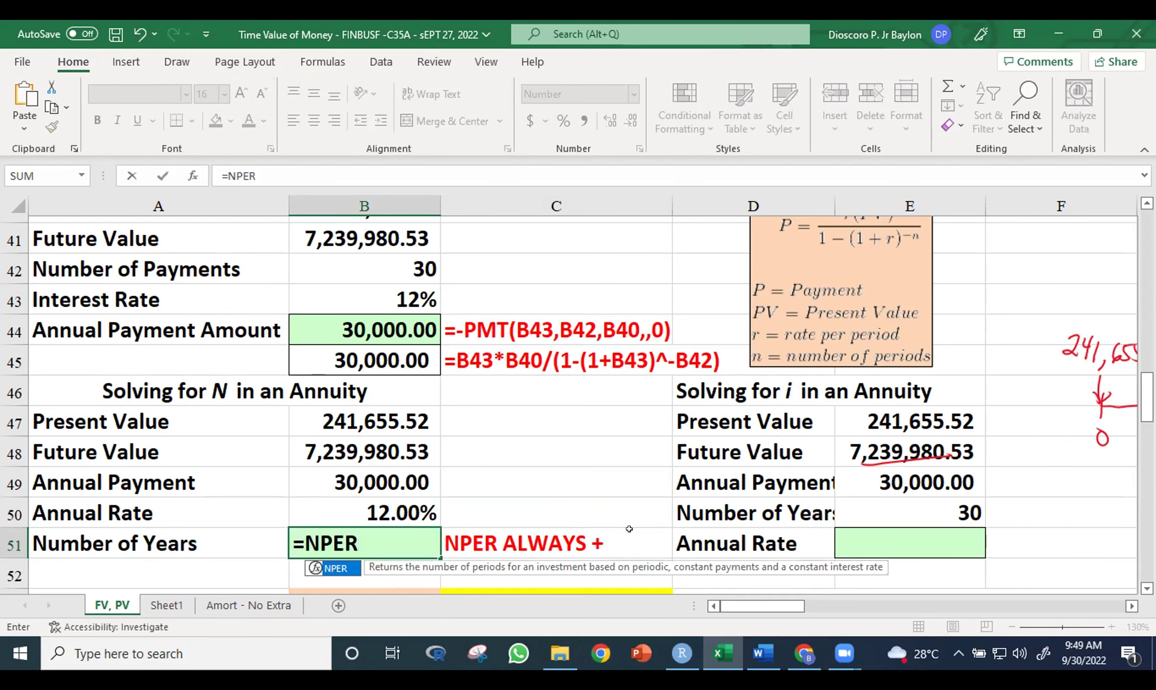
pyautogui.write('(')
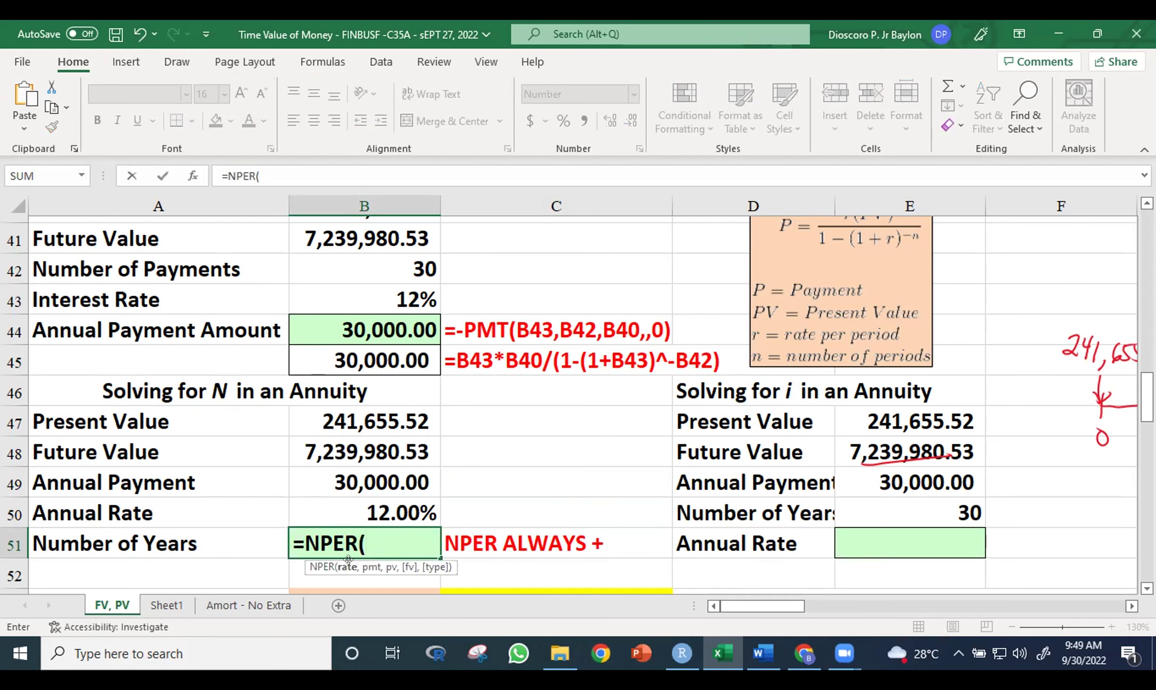
pyautogui.click(372, 500)
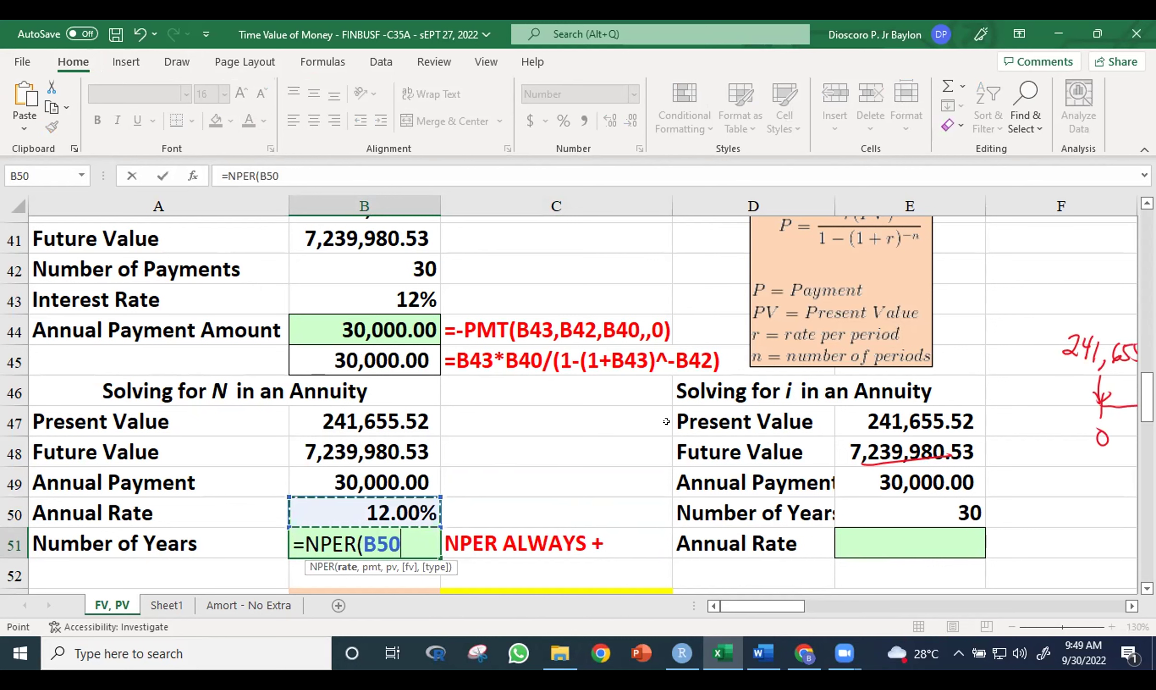
pyautogui.write(',')
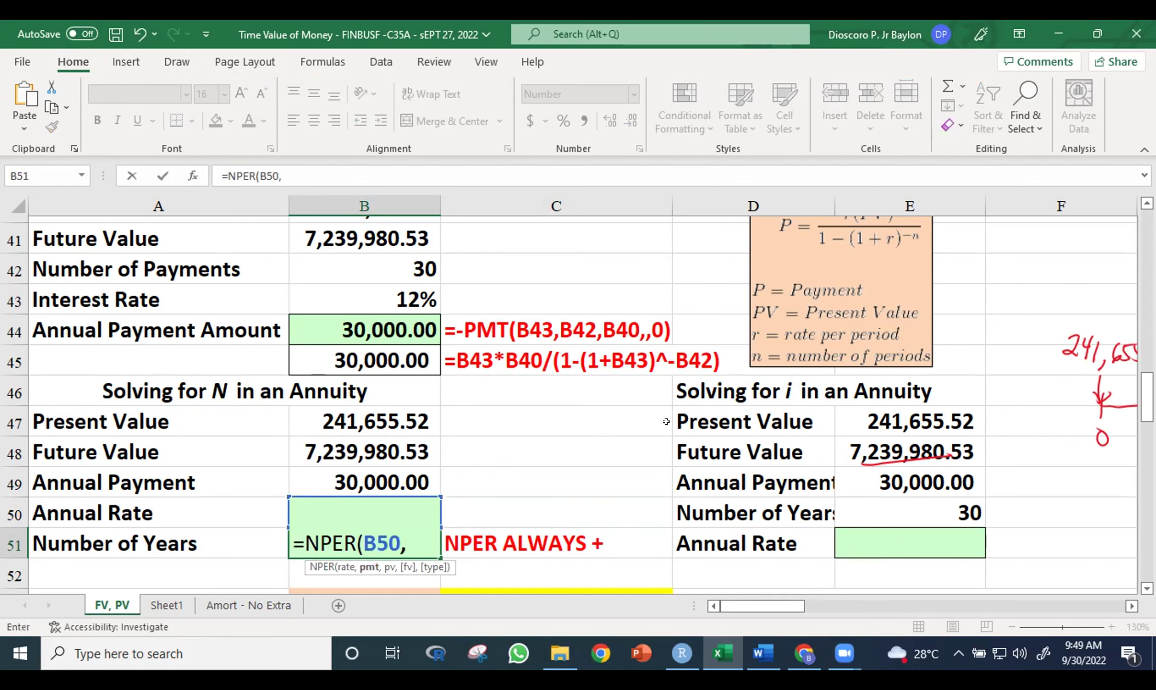
pyautogui.click(332, 475)
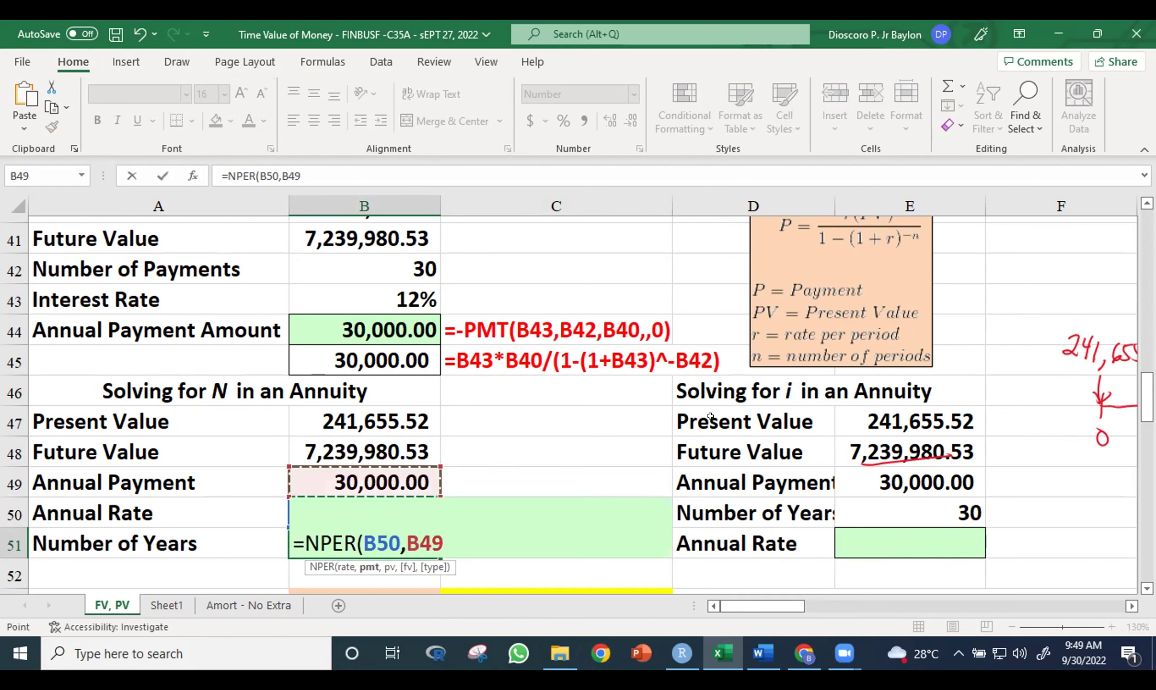
pyautogui.write(',')
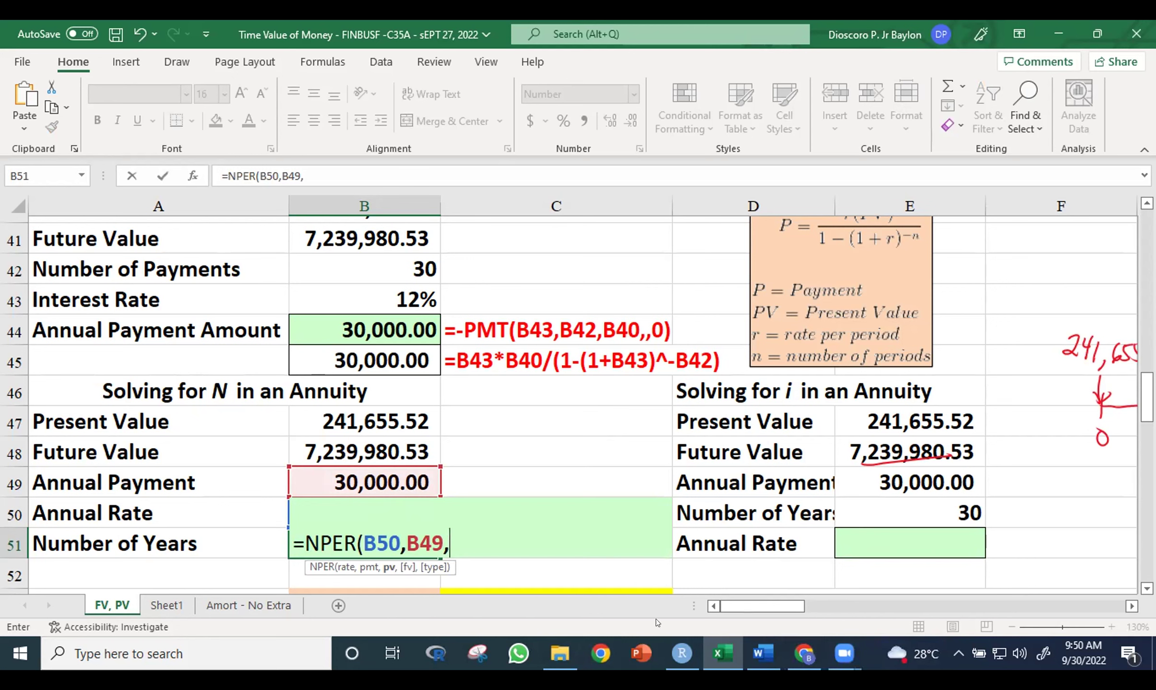
# Complete the B51 formula with negative present value -B47, a blank future value and type 0, giving =NPER(B50,B49,-B47,,0)
pyautogui.click(1060, 350)
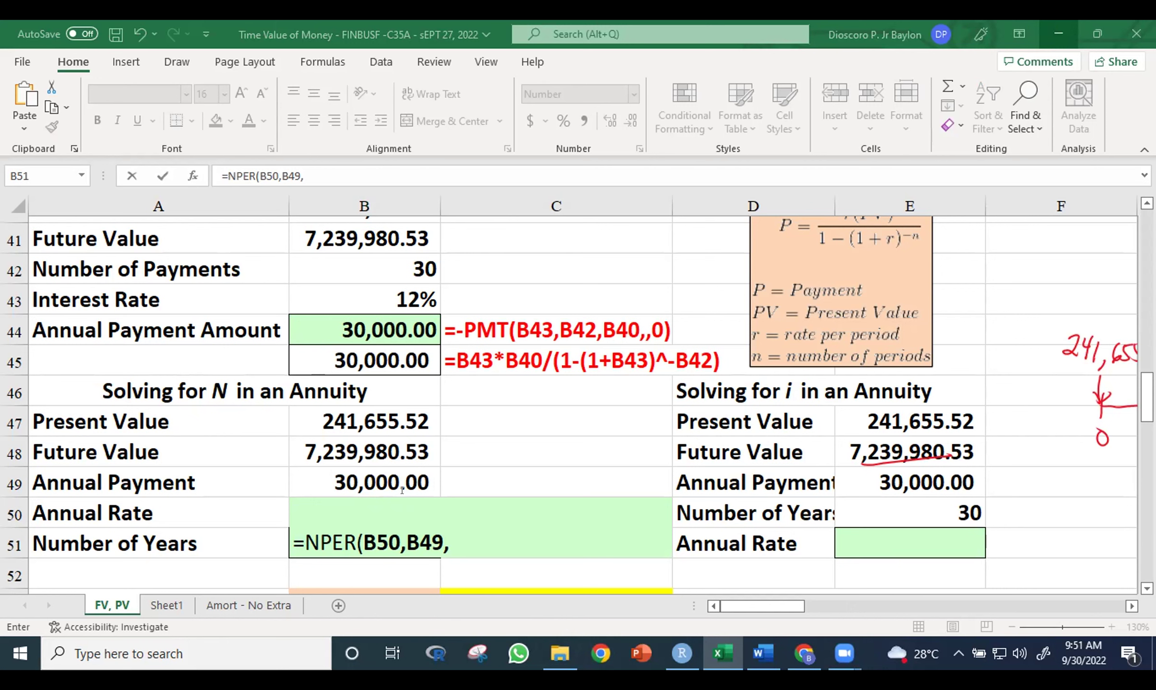
pyautogui.click(424, 528)
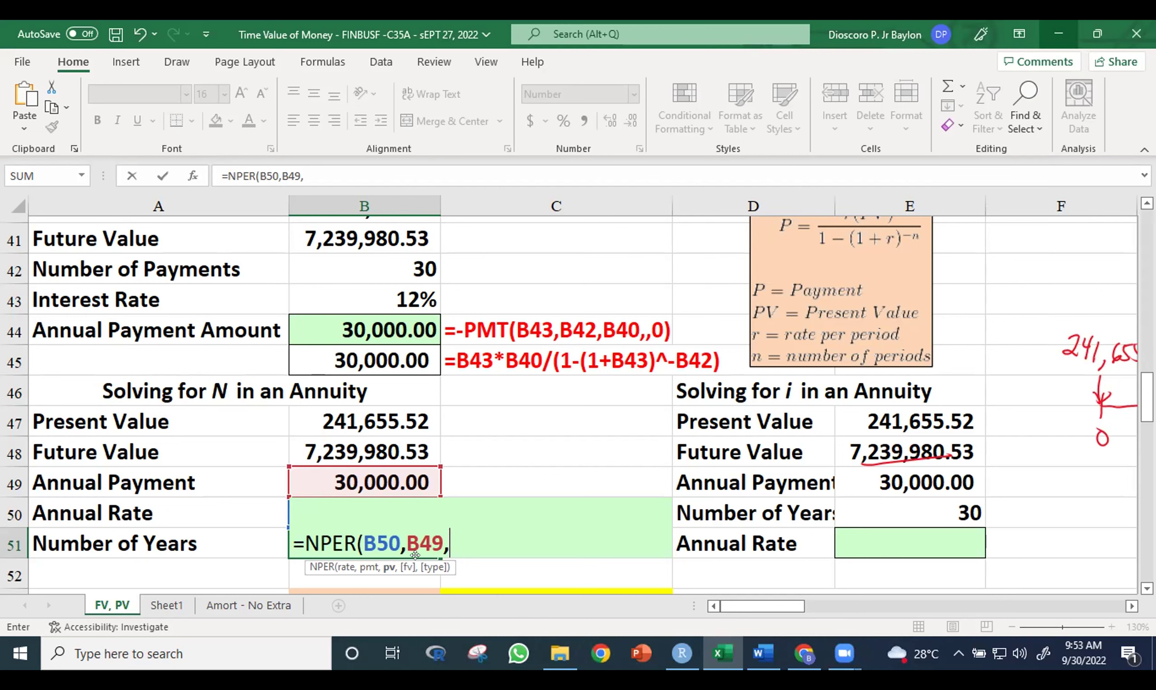
pyautogui.click(383, 556)
pyautogui.click(451, 529)
pyautogui.write('-')
pyautogui.click(382, 418)
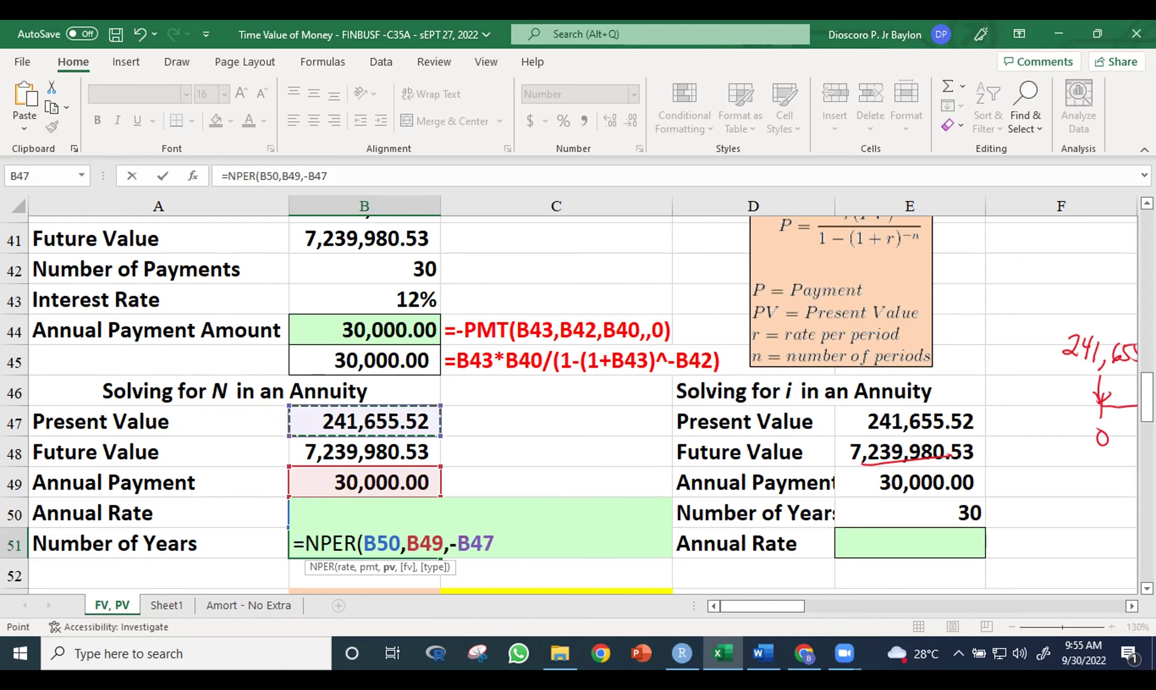
pyautogui.write(',')
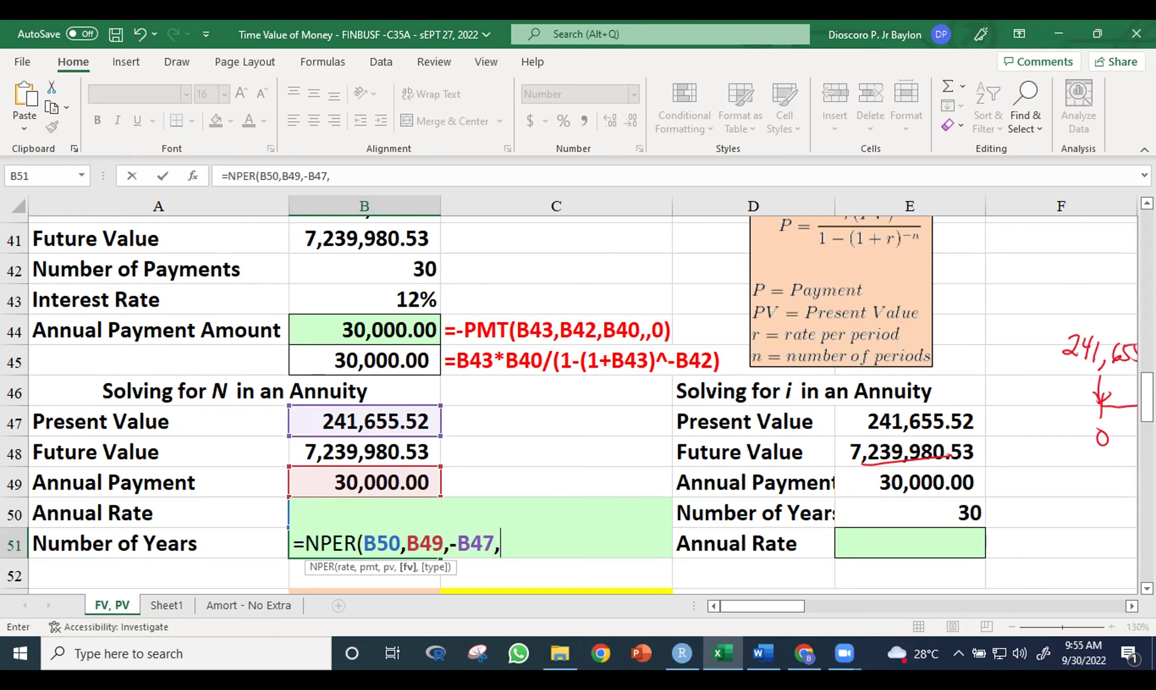
pyautogui.write(',')
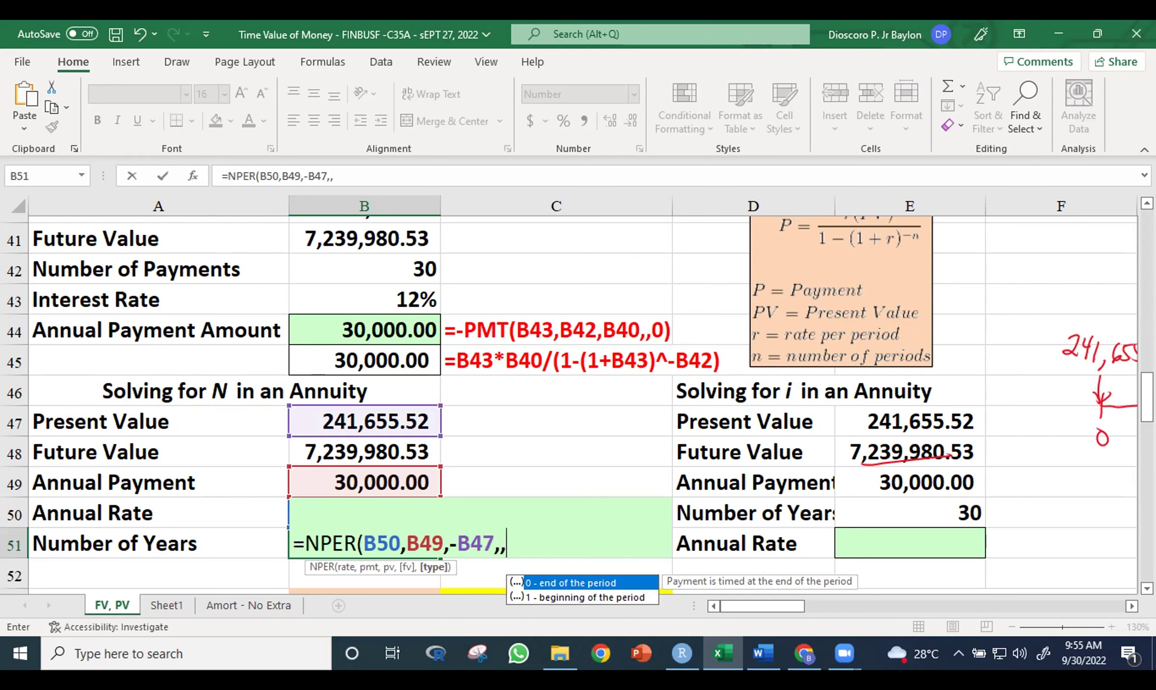
pyautogui.write('0')
pyautogui.press('BackSpace')
pyautogui.write('0)')
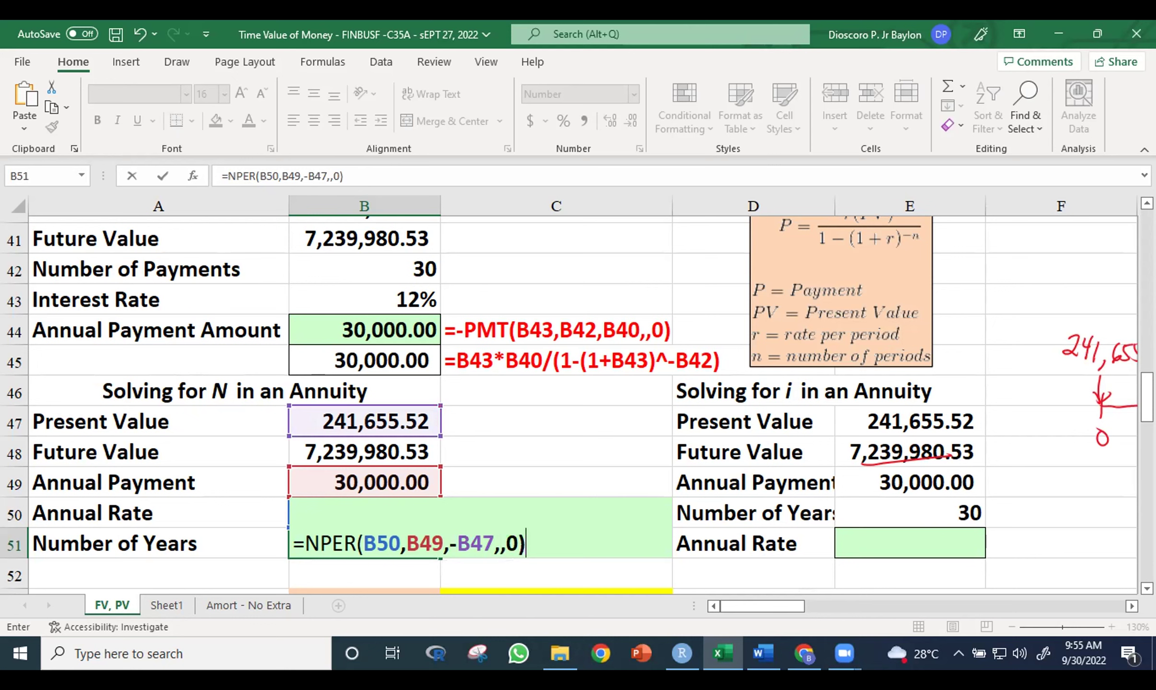
pyautogui.hotkey('ctrl', 'Return')
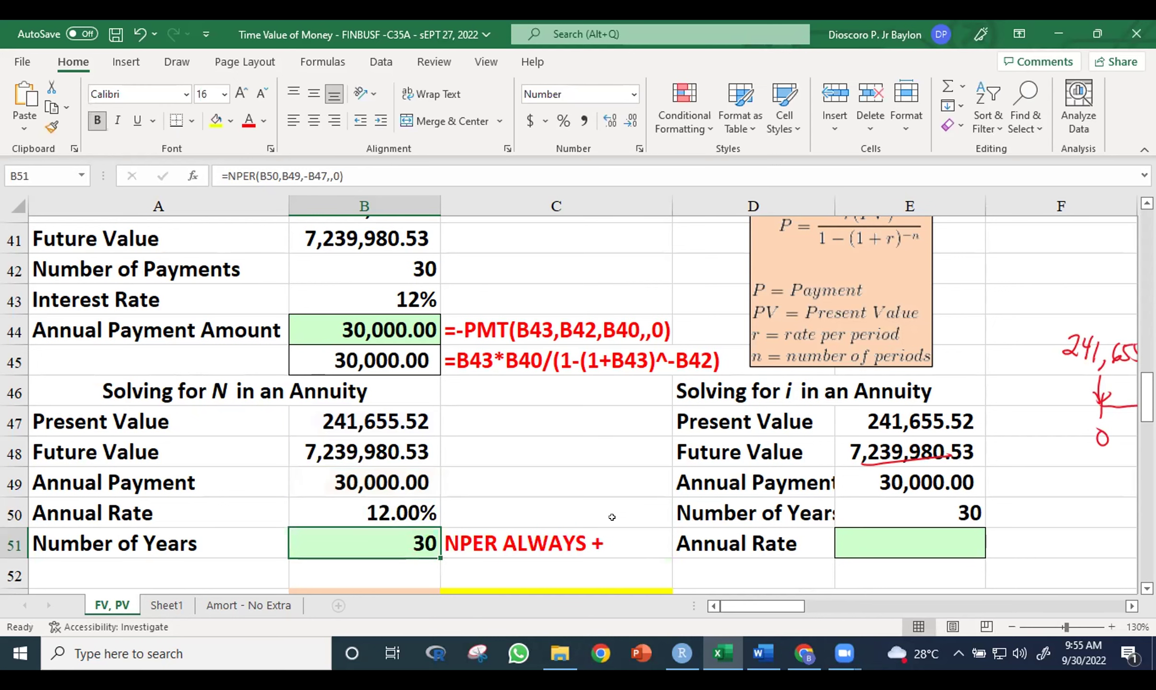
# Shift the minus sign in the B51 formula from the present value to the annual payment, giving =NPER(B50,-B49,B47,,0)
pyautogui.click(590, 461)
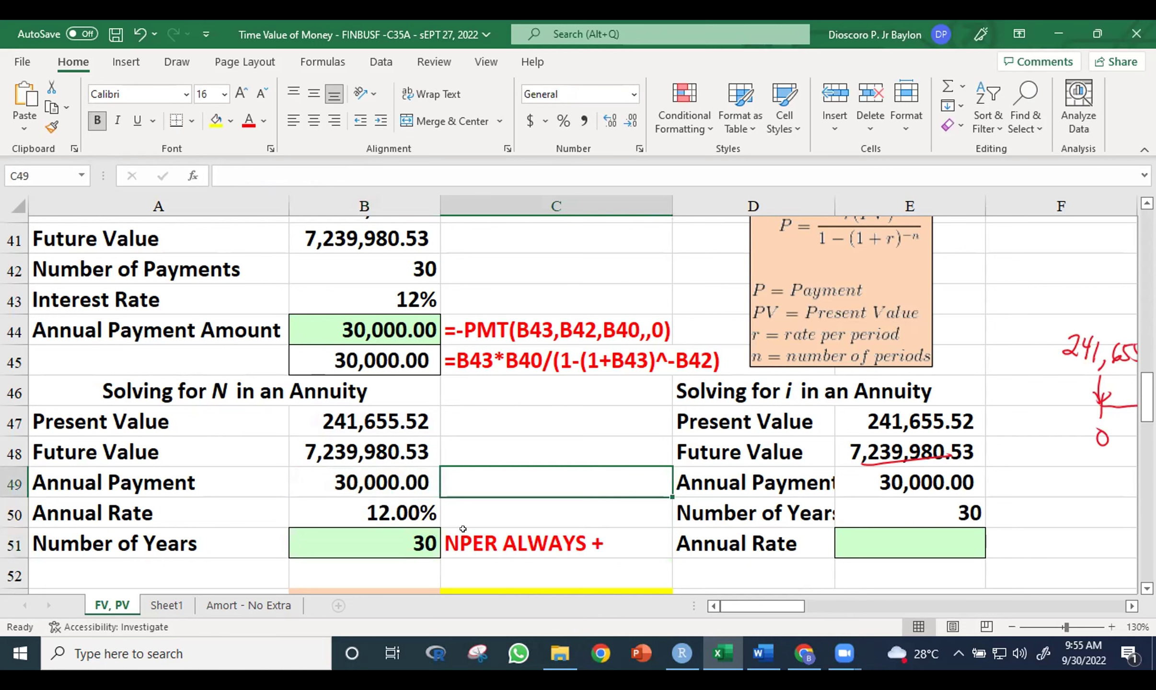
pyautogui.press('Left')
pyautogui.press('Down')
pyautogui.press('Down')
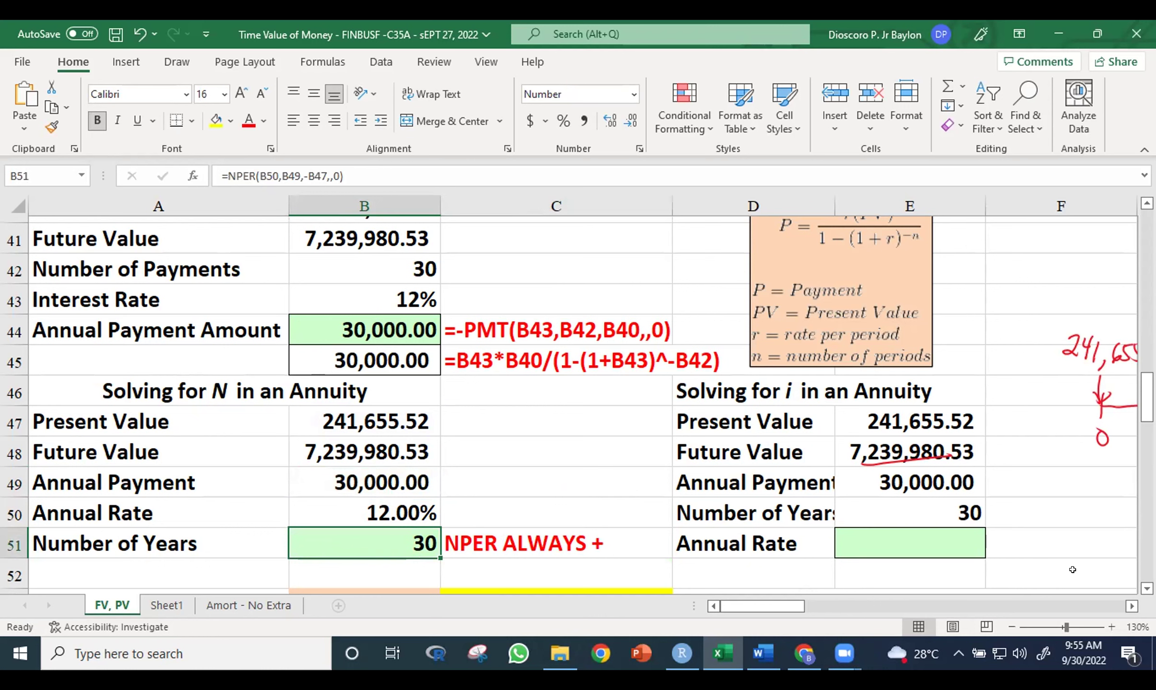
pyautogui.press('F2')
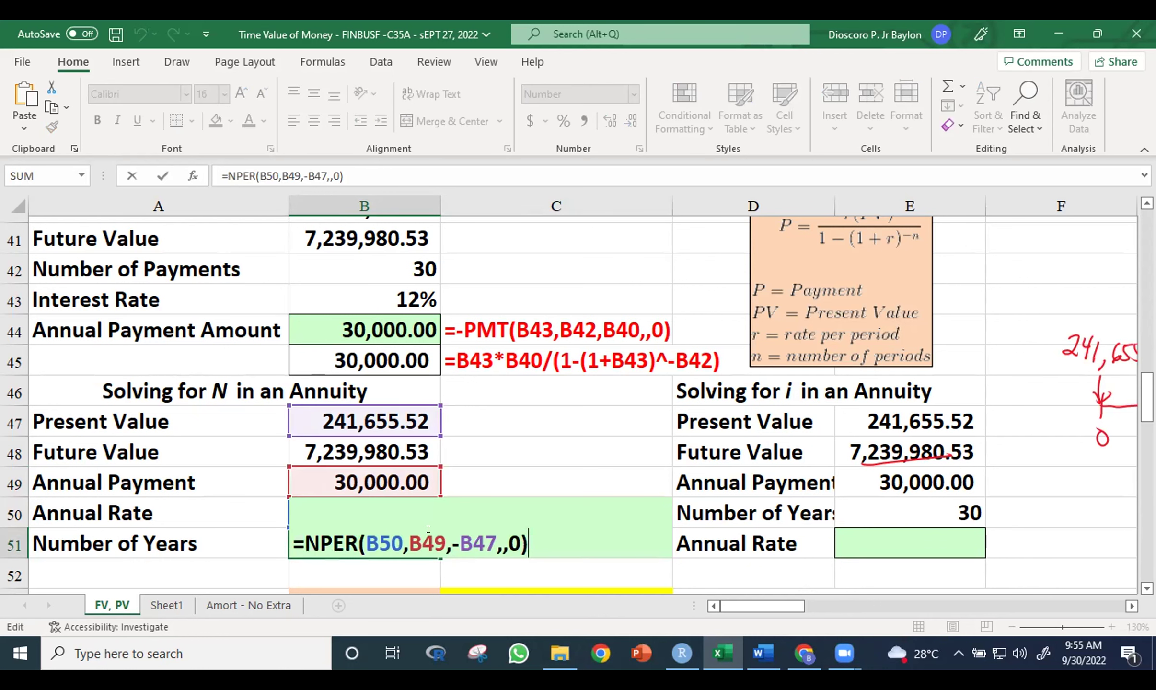
pyautogui.press('Left')
pyautogui.press('Left')
pyautogui.press('Left')
pyautogui.press('Left')
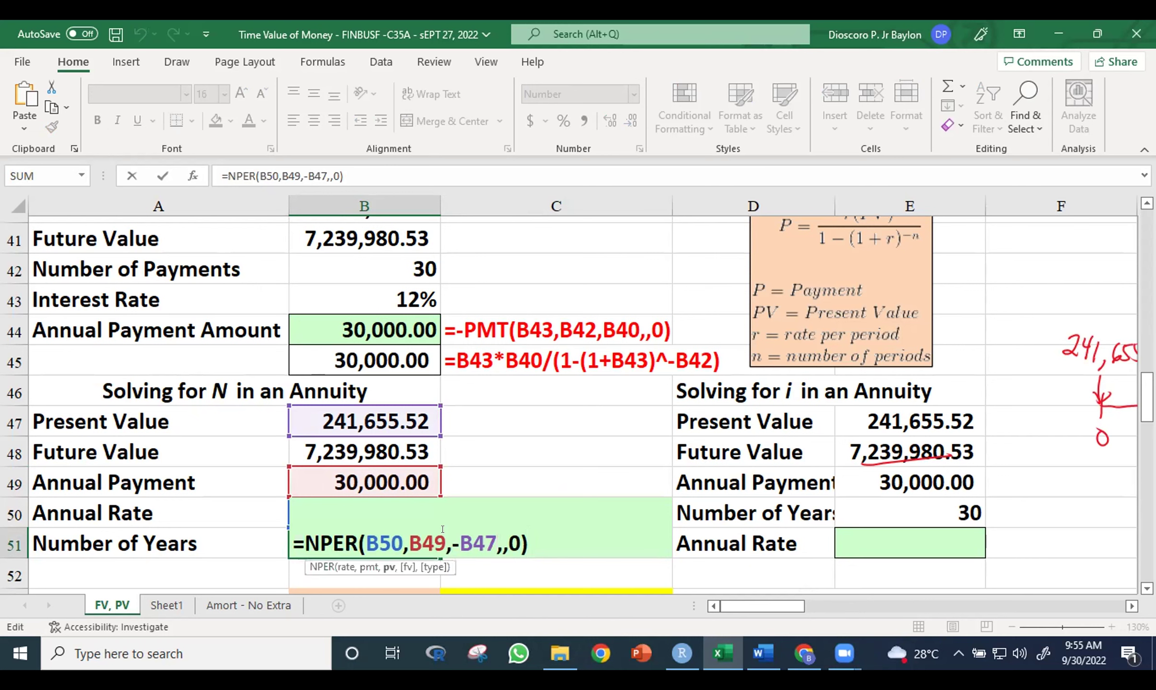
pyautogui.press('Left')
pyautogui.press('Left')
pyautogui.press('Left')
pyautogui.press('BackSpace')
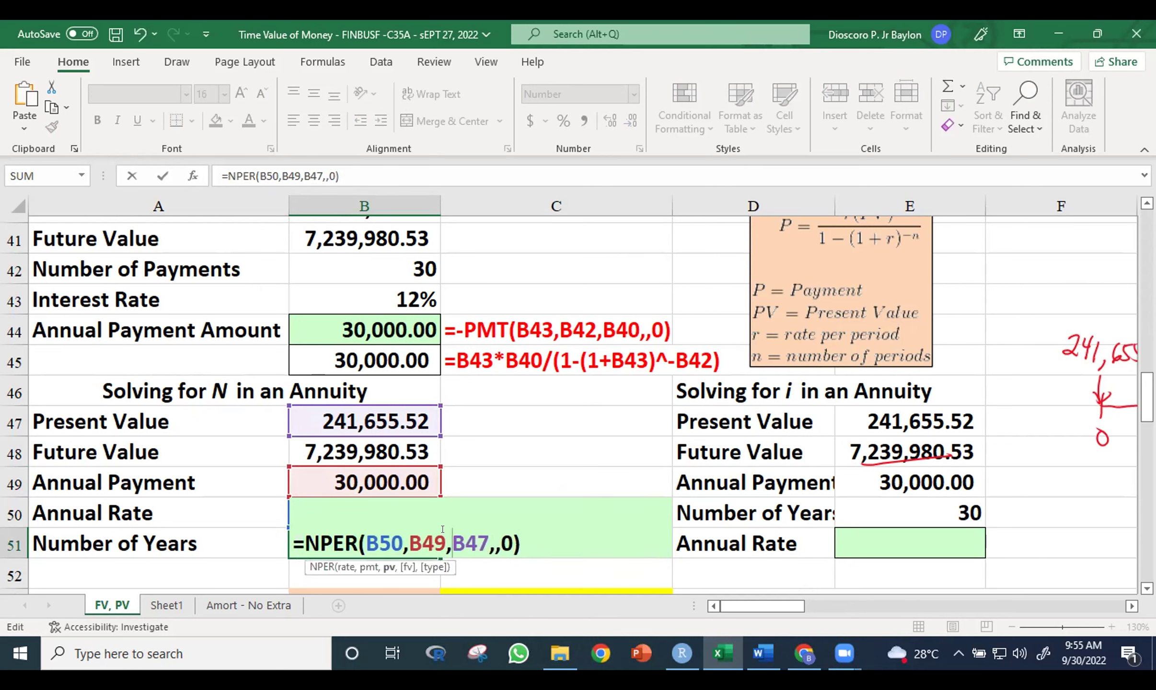
pyautogui.press('Left')
pyautogui.press('Left')
pyautogui.press('Left')
pyautogui.press('Left')
pyautogui.write('-')
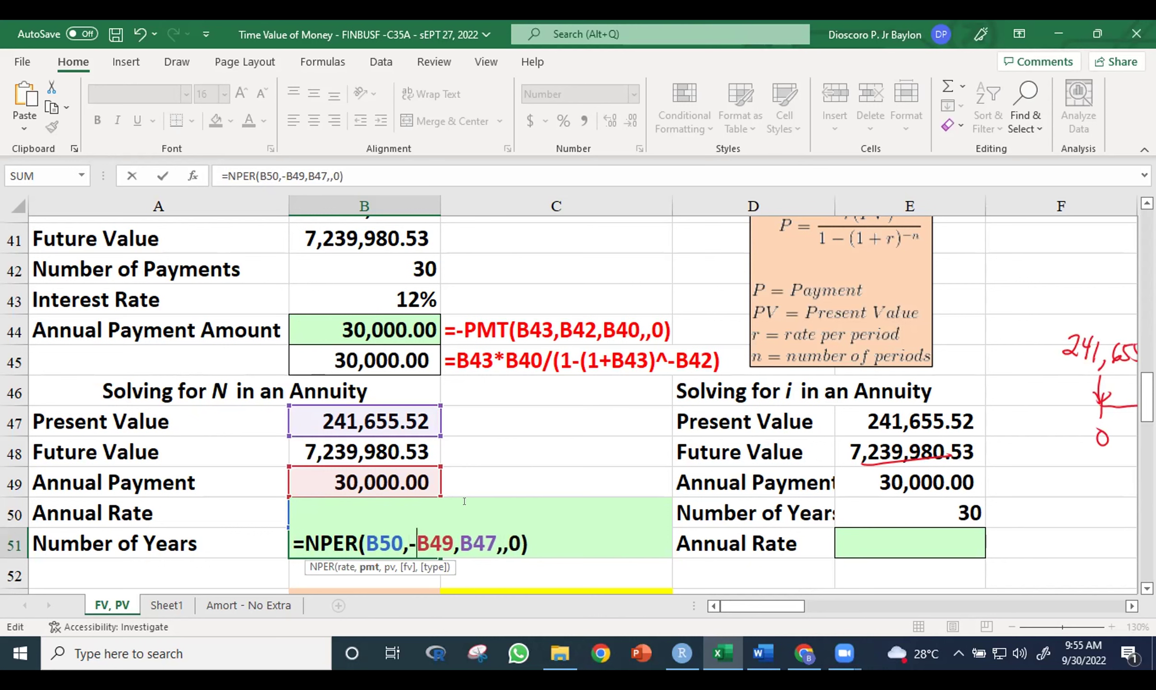
pyautogui.press('End')
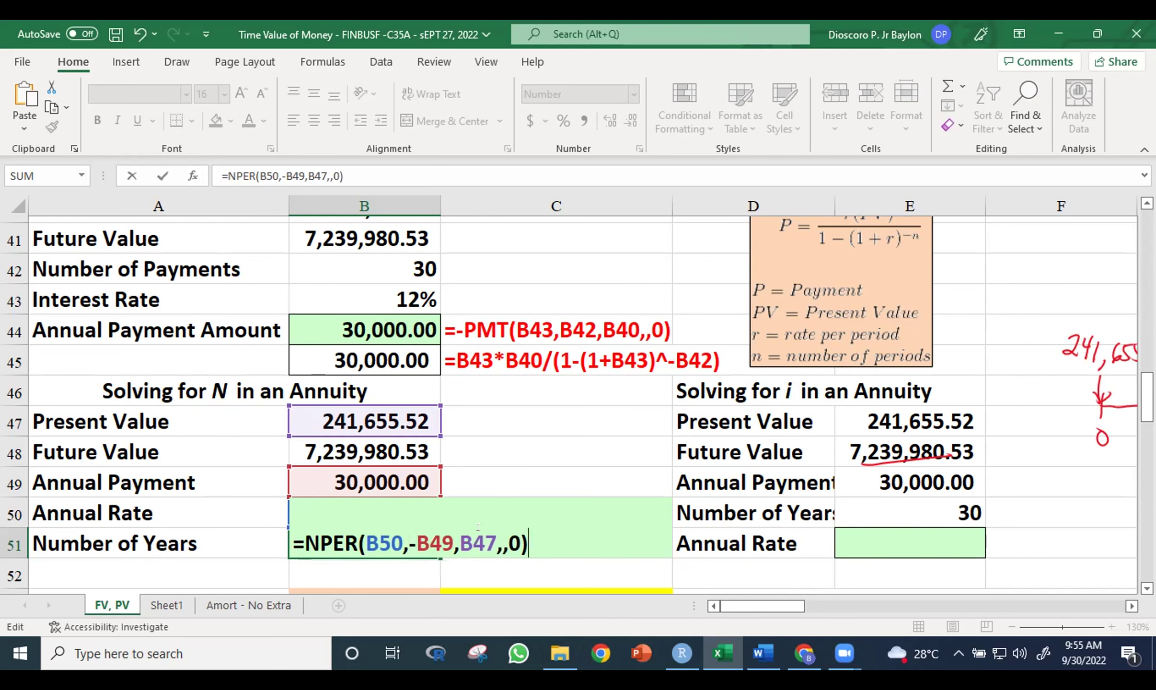
pyautogui.hotkey('ctrl', 'Return')
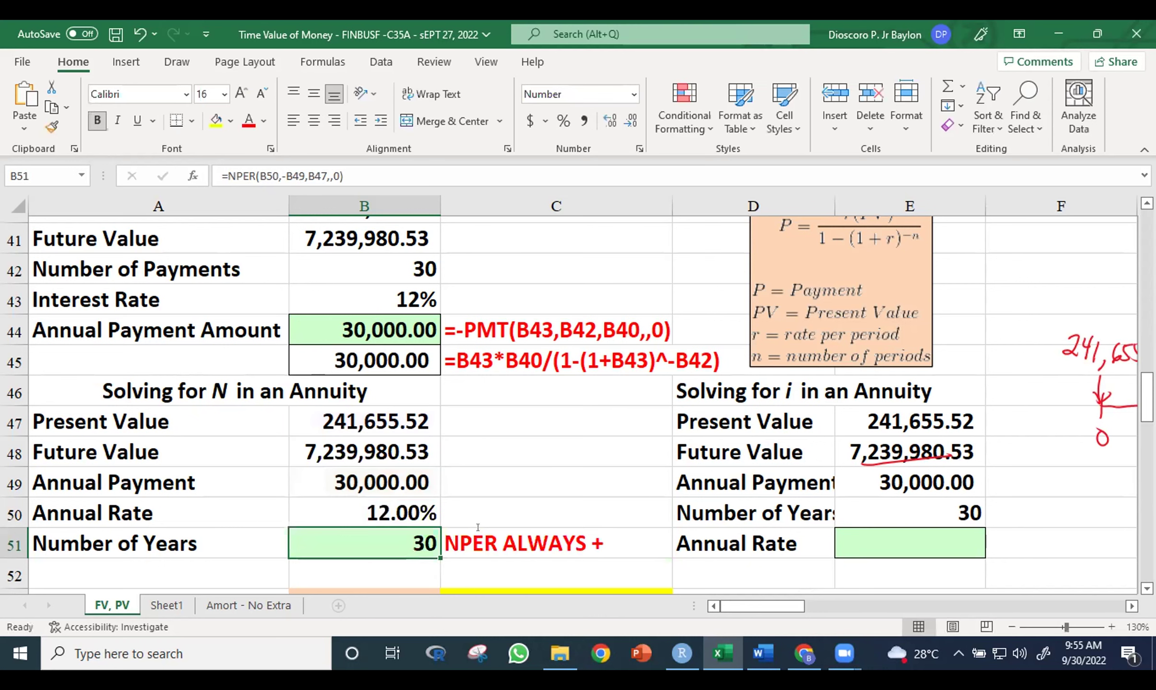
# Remove the minus sign before B49 and the present value reference B47 from the NPER formula in B51
pyautogui.click(558, 471)
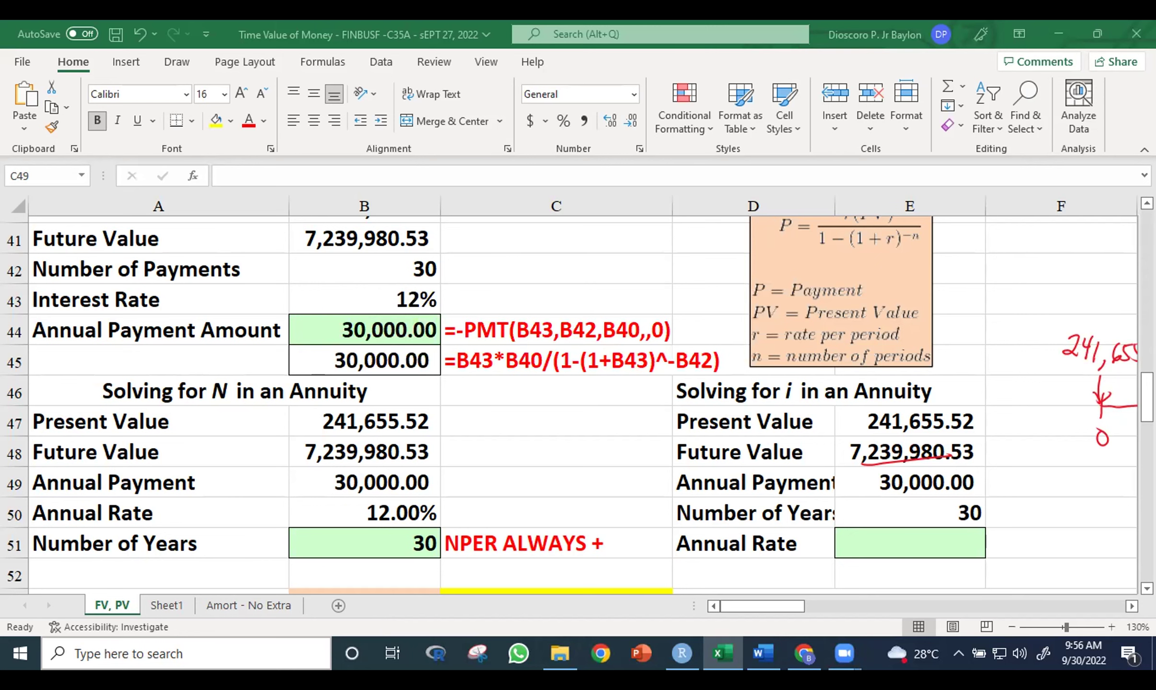
pyautogui.moveTo(1147, 398); pyautogui.dragTo(1146, 412)
pyautogui.click(409, 434)
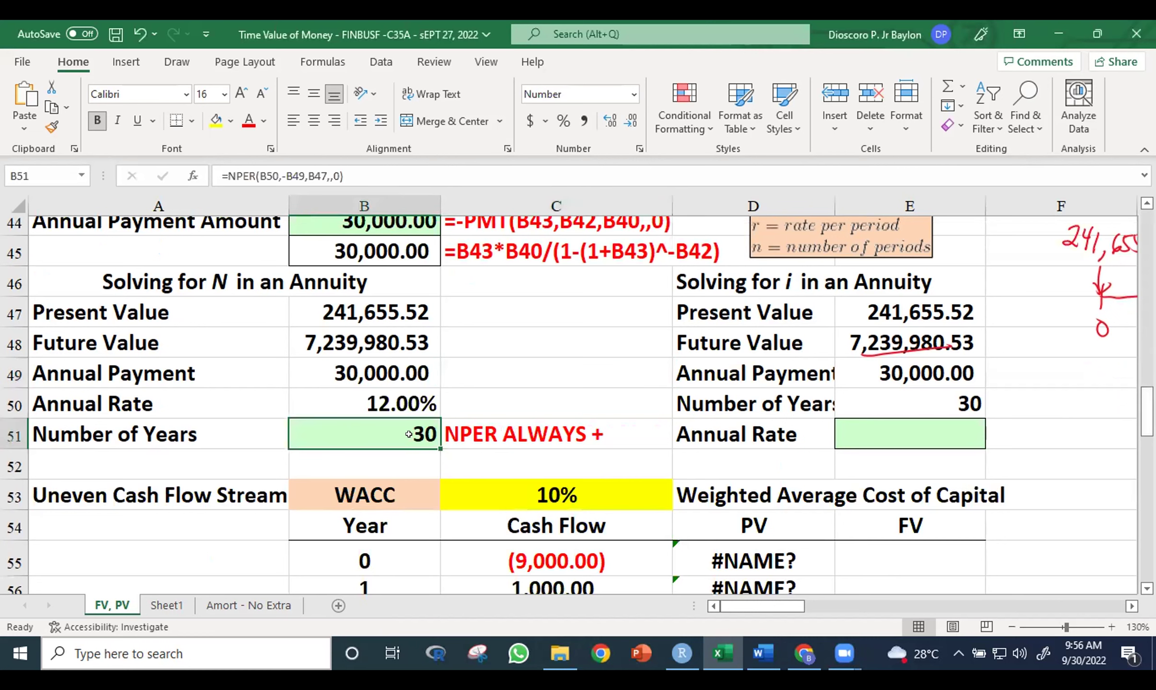
pyautogui.press('F2')
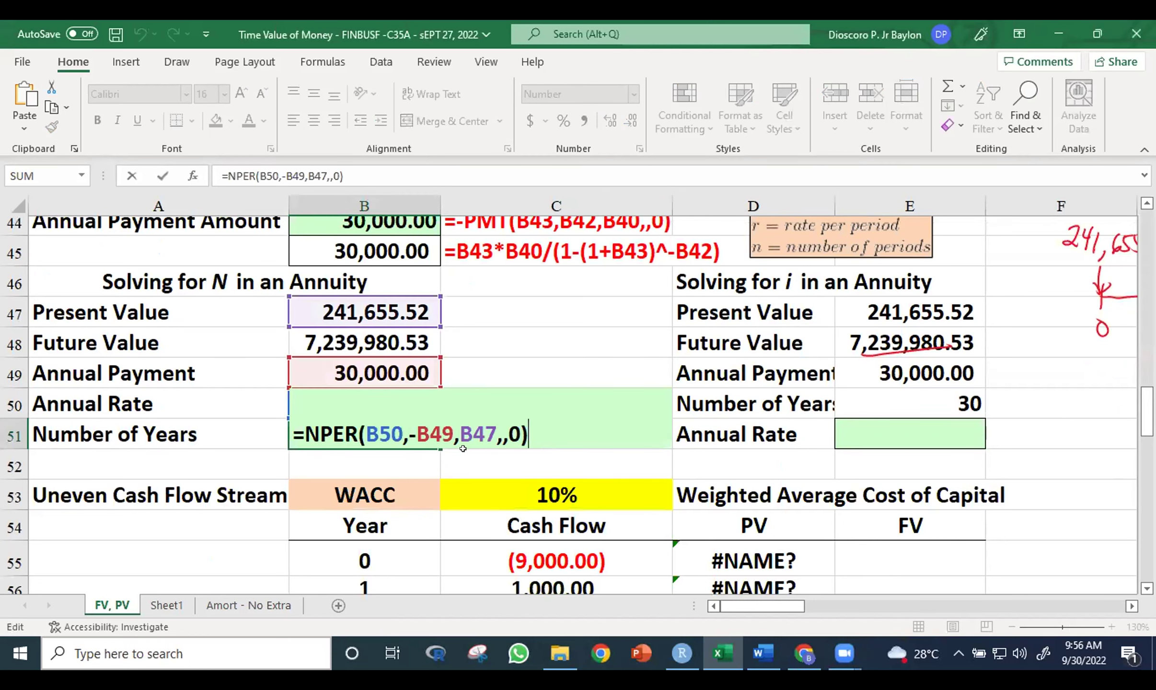
pyautogui.click(412, 433)
pyautogui.press('BackSpace')
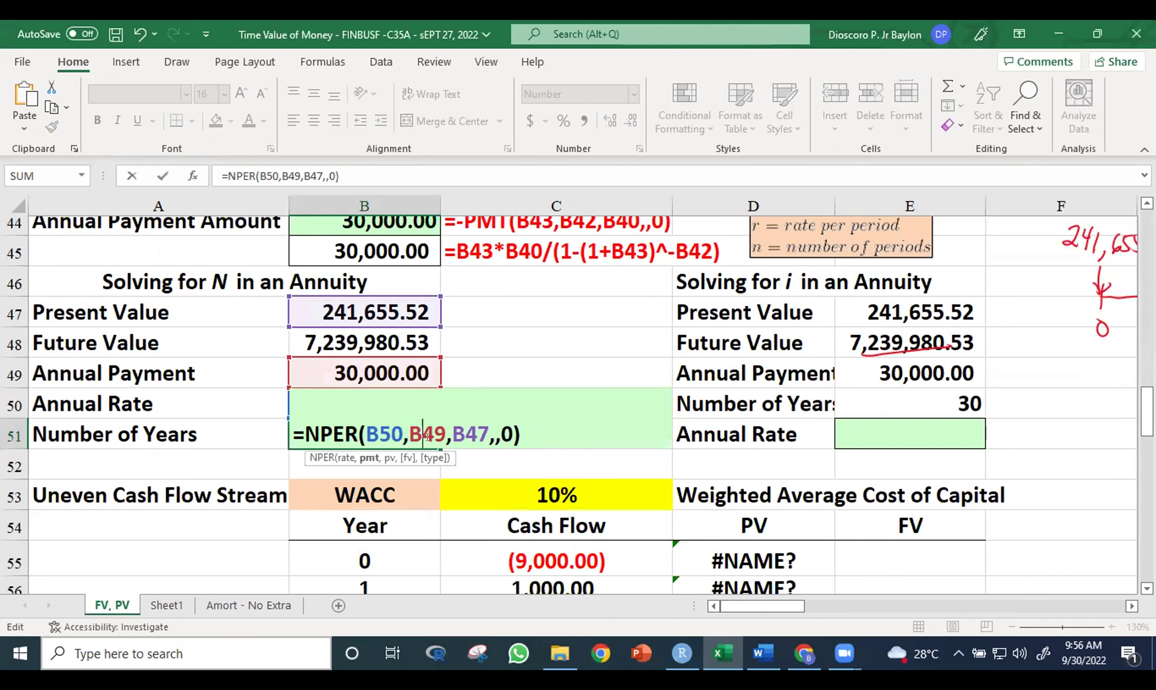
pyautogui.click(479, 422)
pyautogui.press('BackSpace')
pyautogui.press('BackSpace')
pyautogui.press('BackSpace')
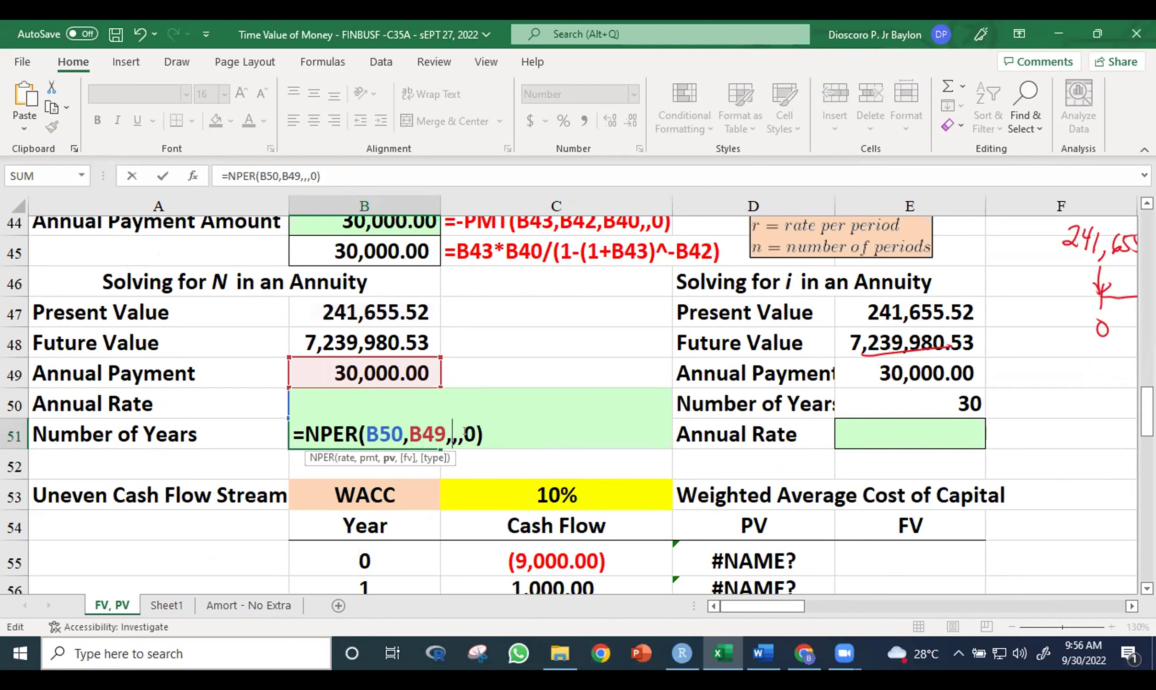
# Add the future value B48 as the fv argument in the B51 formula, giving =NPER(B50,B49,,B48,0)
pyautogui.press('Right')
pyautogui.click(360, 340)
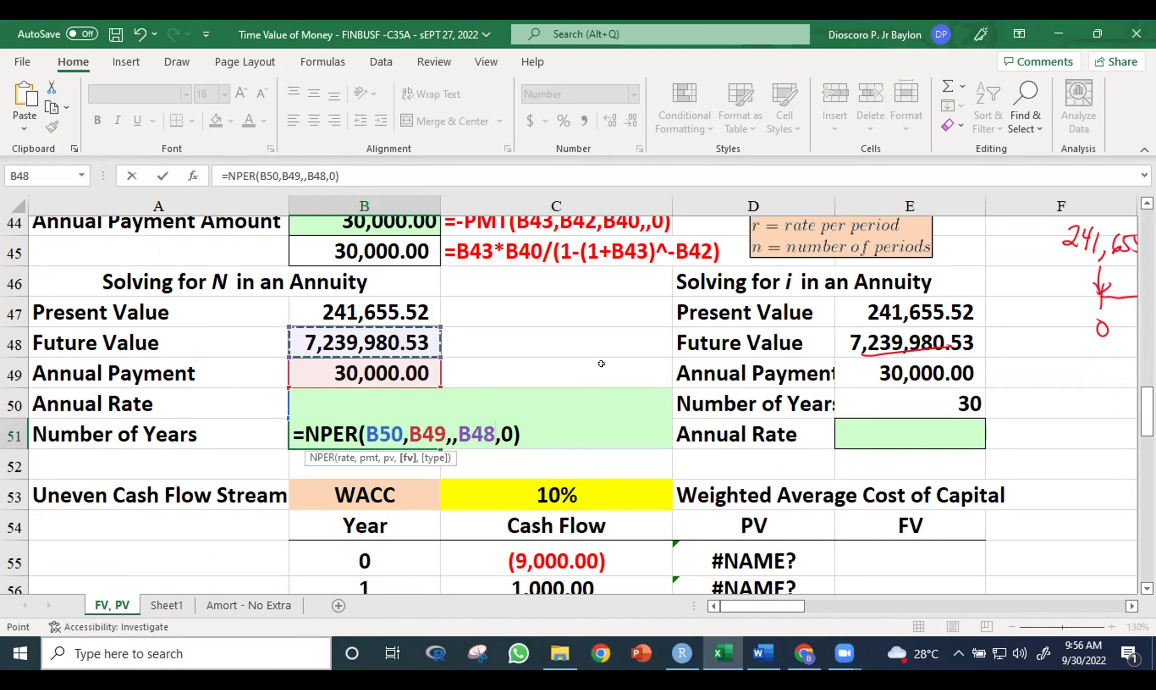
pyautogui.press('End')
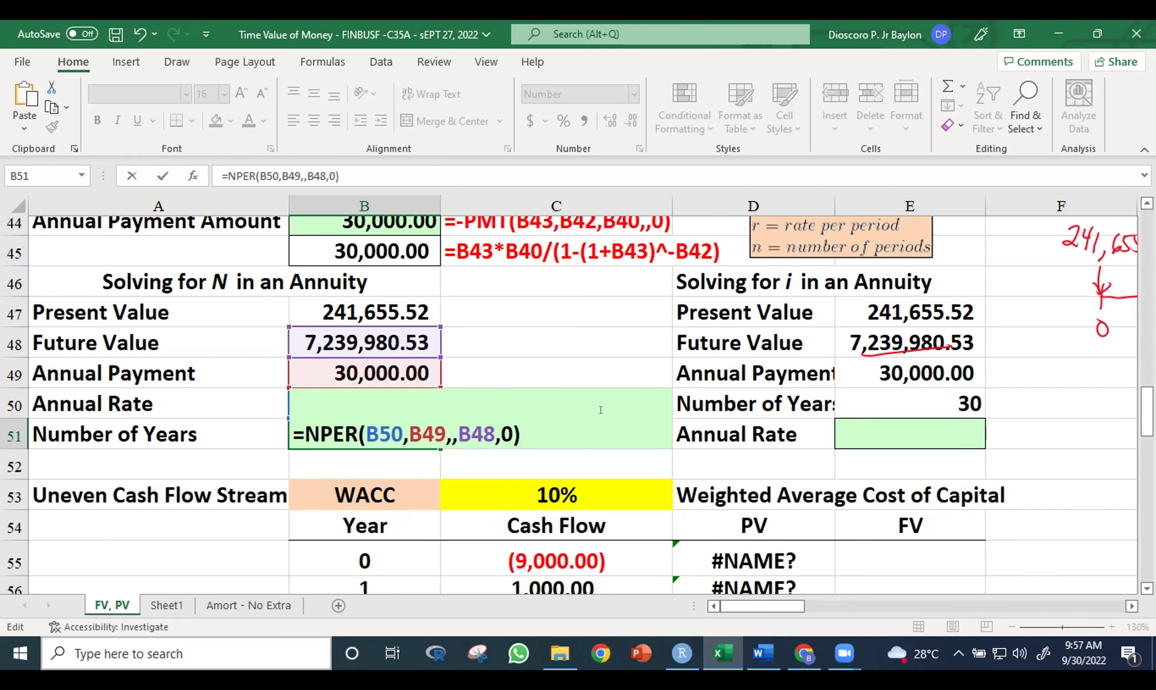
pyautogui.hotkey('ctrl', 'Return')
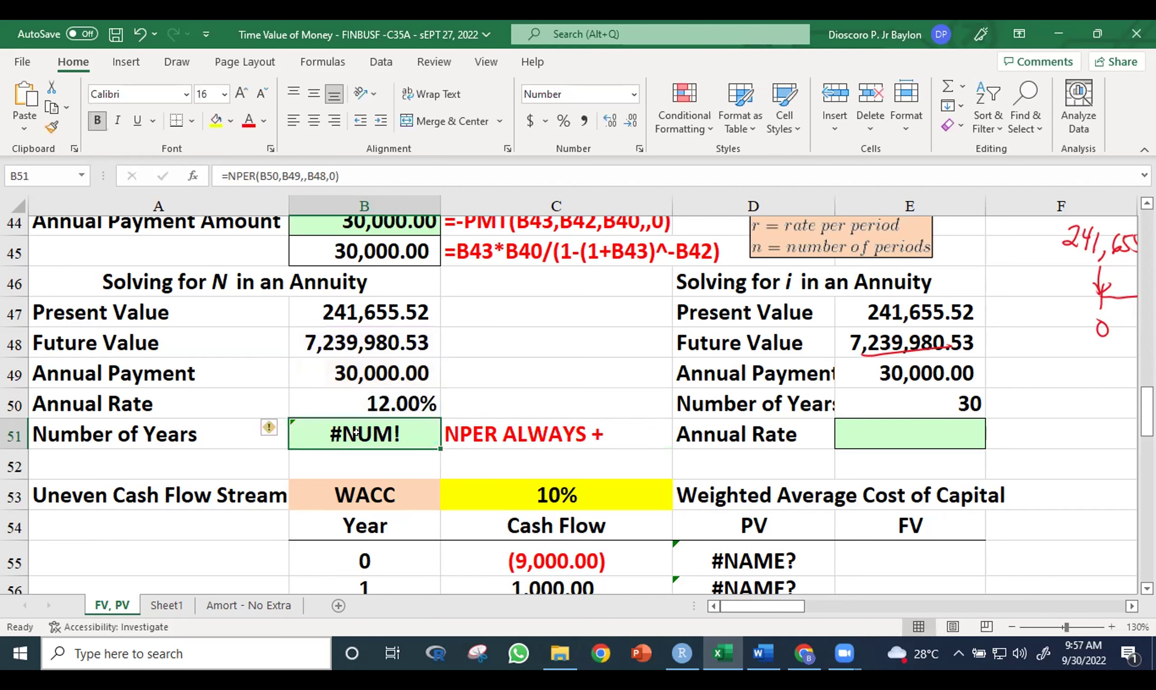
# Make the future value negative in the B51 formula, giving =NPER(B50,B49,,-B48,0)
pyautogui.press('F2')
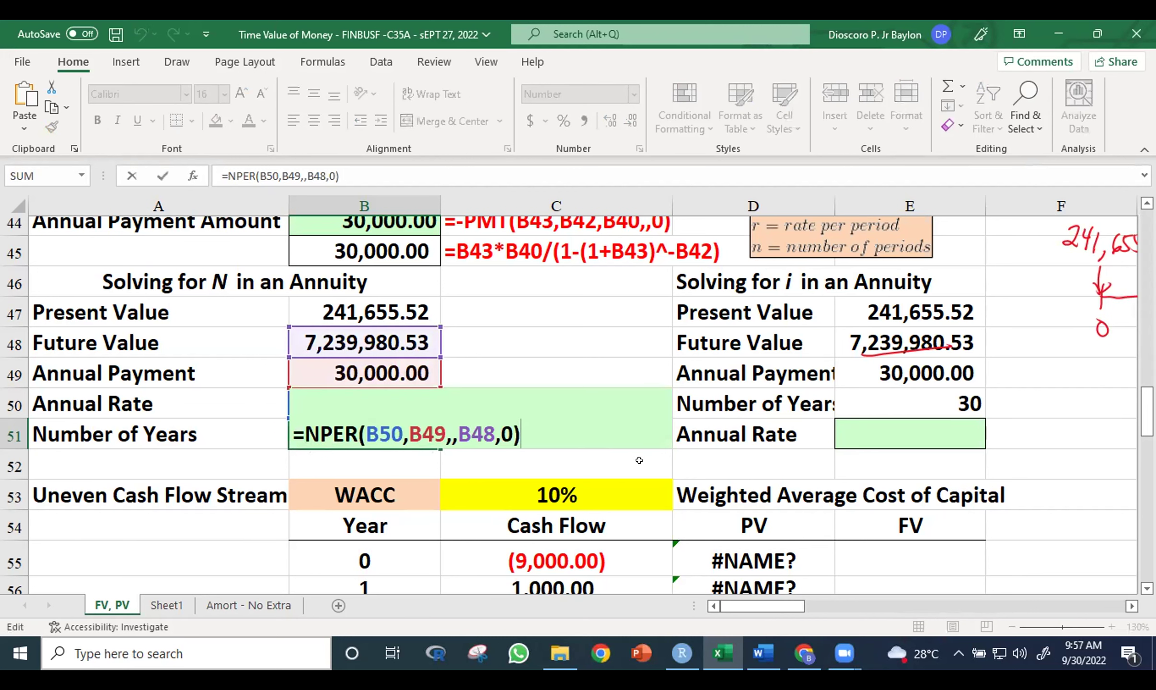
pyautogui.click(452, 433)
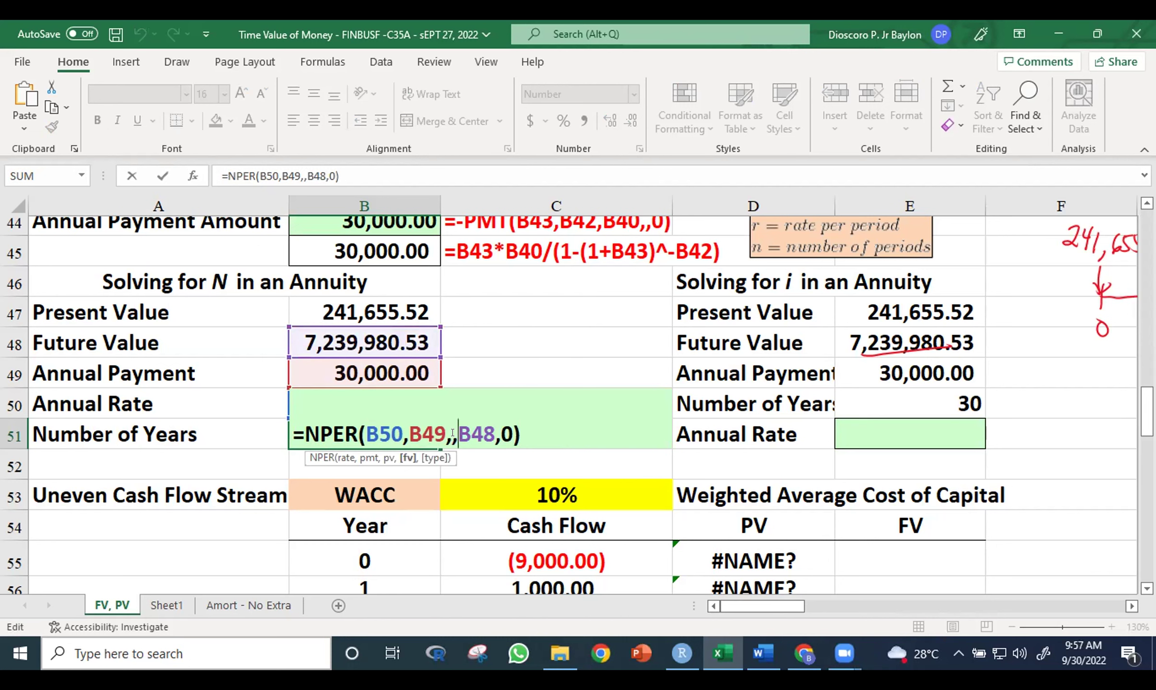
pyautogui.write('-')
pyautogui.click(551, 423)
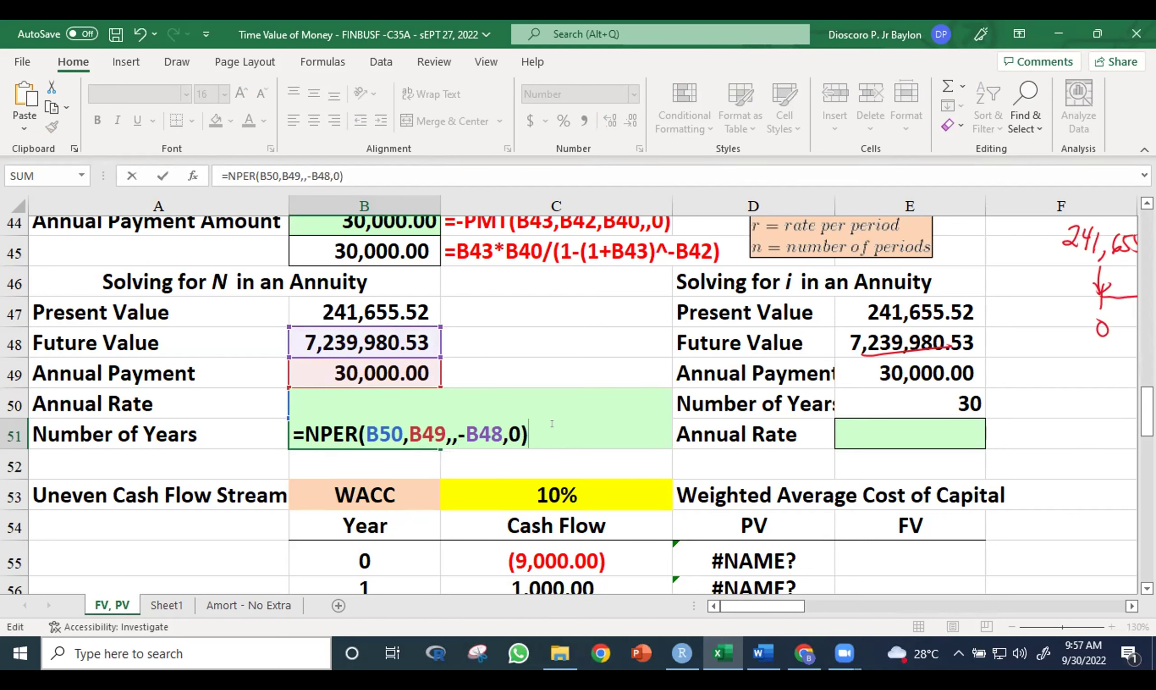
pyautogui.hotkey('ctrl', 'Return')
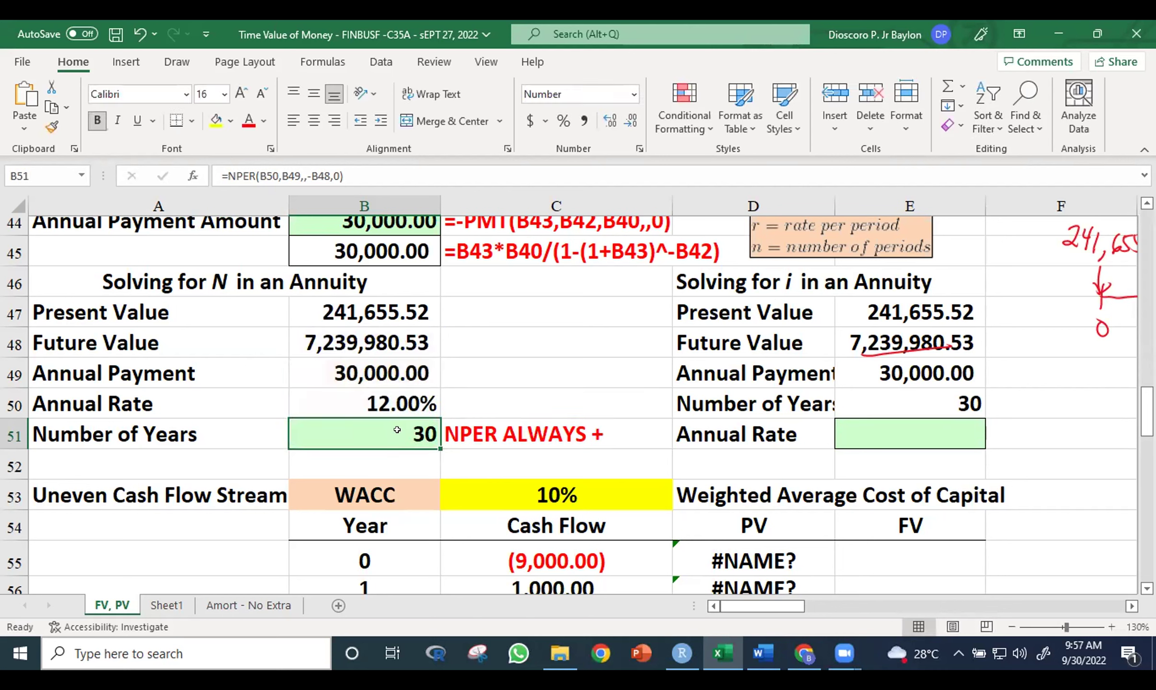
# Shift the minus sign in the B51 formula from the future value to the annual payment, giving =NPER(B50,-B49,,B48,0)
pyautogui.press('F2')
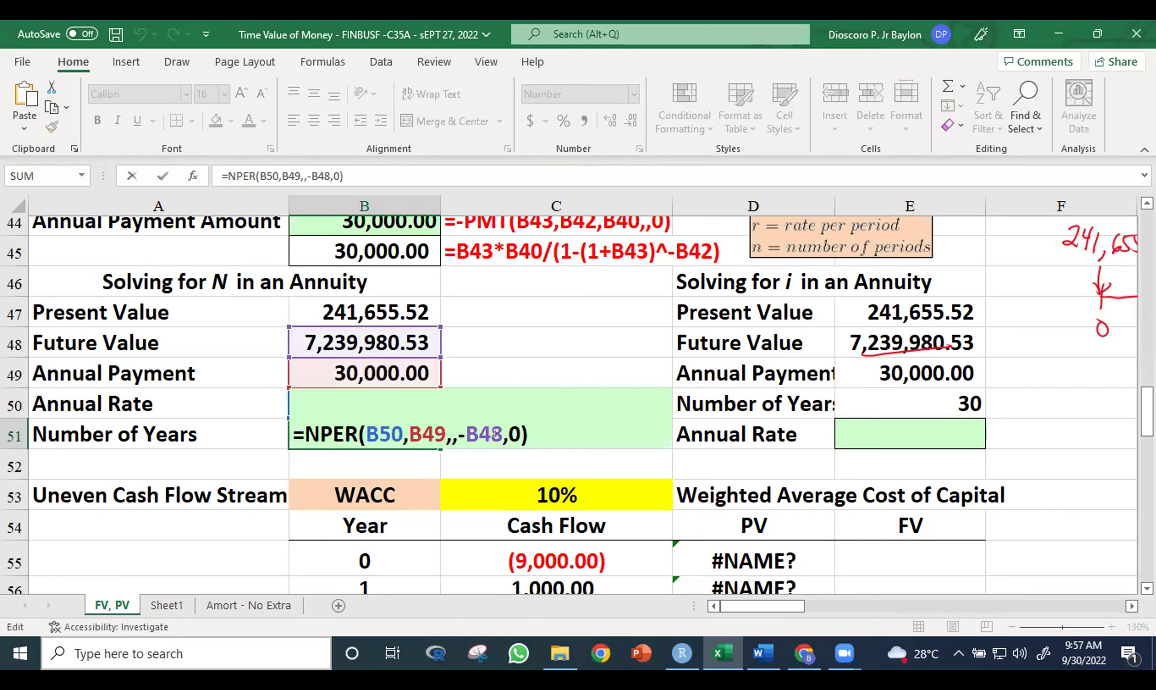
pyautogui.click(402, 420)
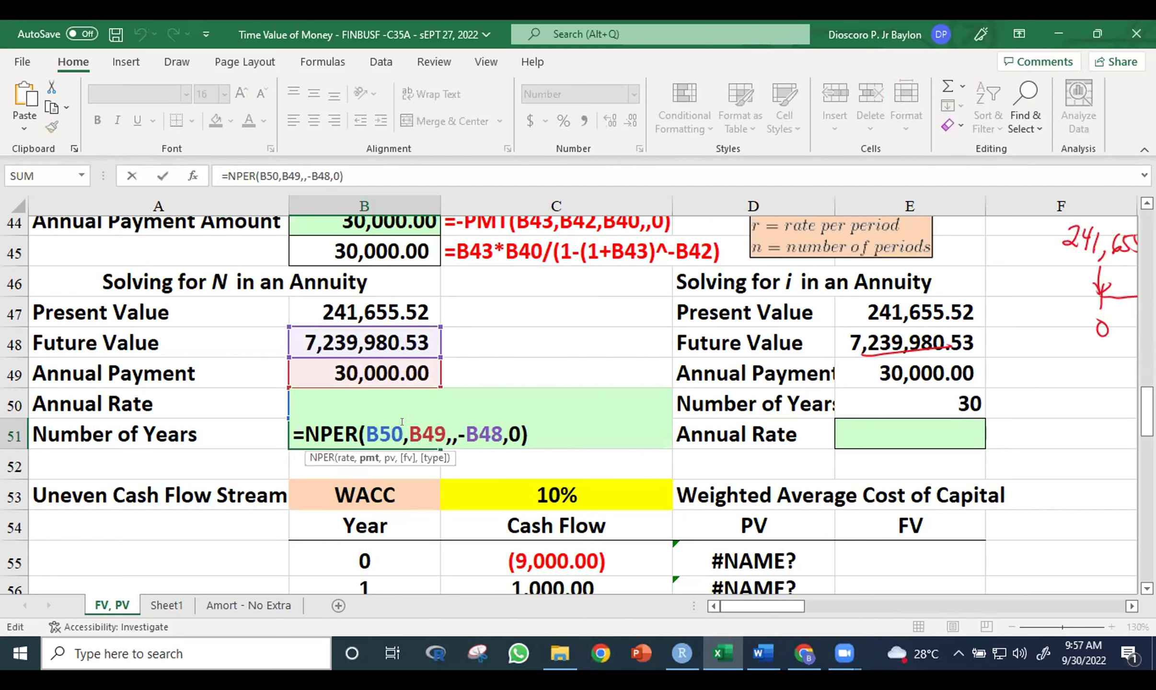
pyautogui.write('-')
pyautogui.click(468, 434)
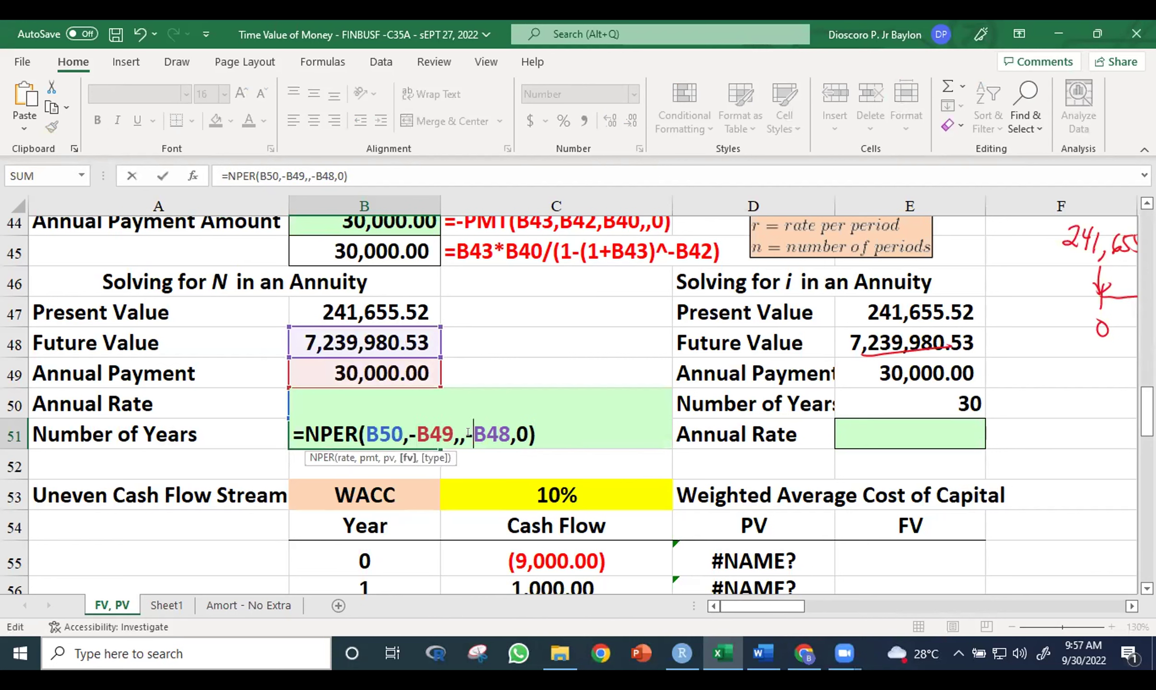
pyautogui.press('Delete')
pyautogui.click(536, 423)
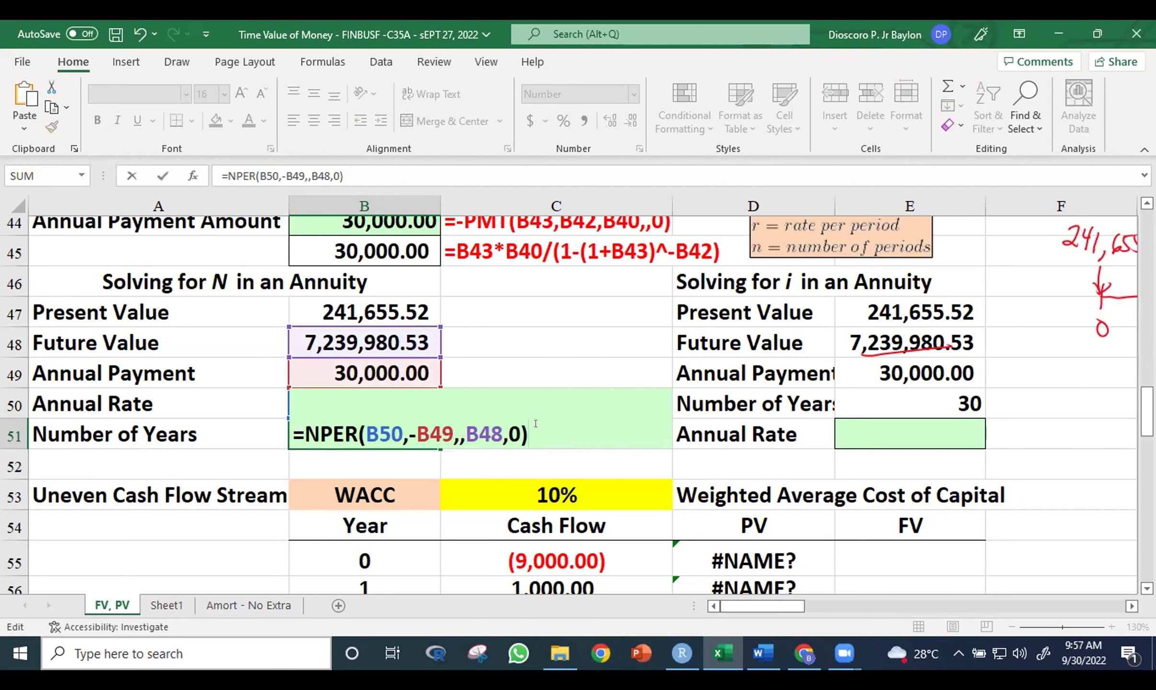
pyautogui.hotkey('ctrl', 'Return')
pyautogui.click(570, 379)
# Remove the annual payment from the B51 NPER formula and add the present value B47 as the pv argument
pyautogui.click(423, 421)
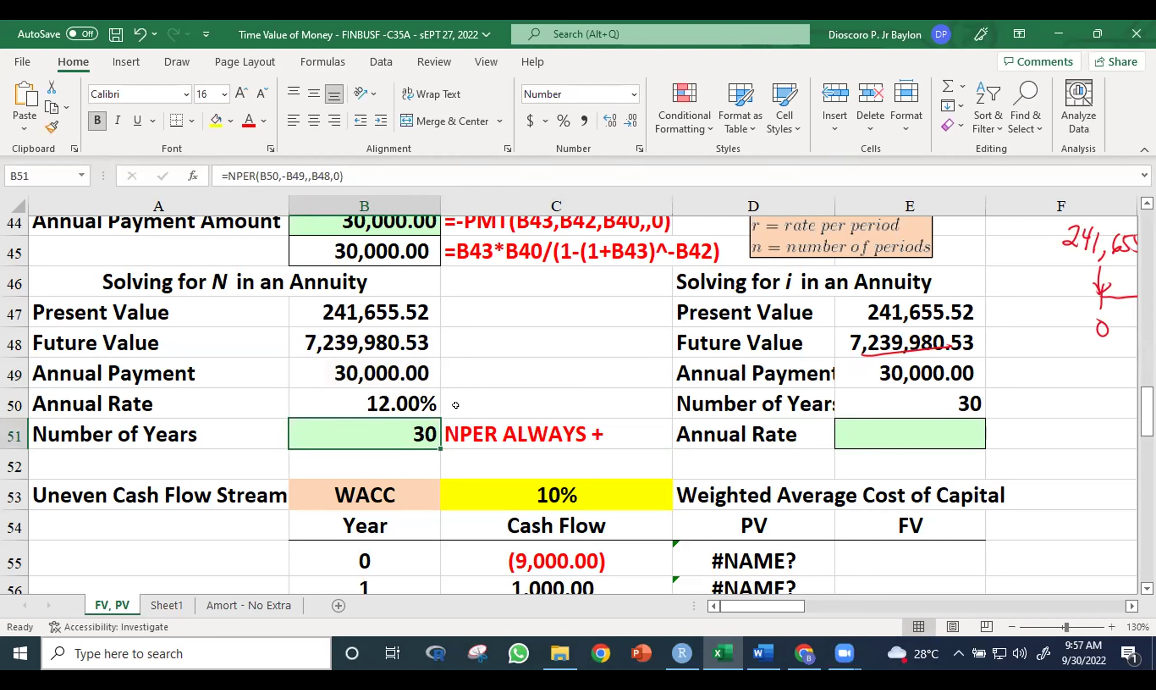
pyautogui.press('F2')
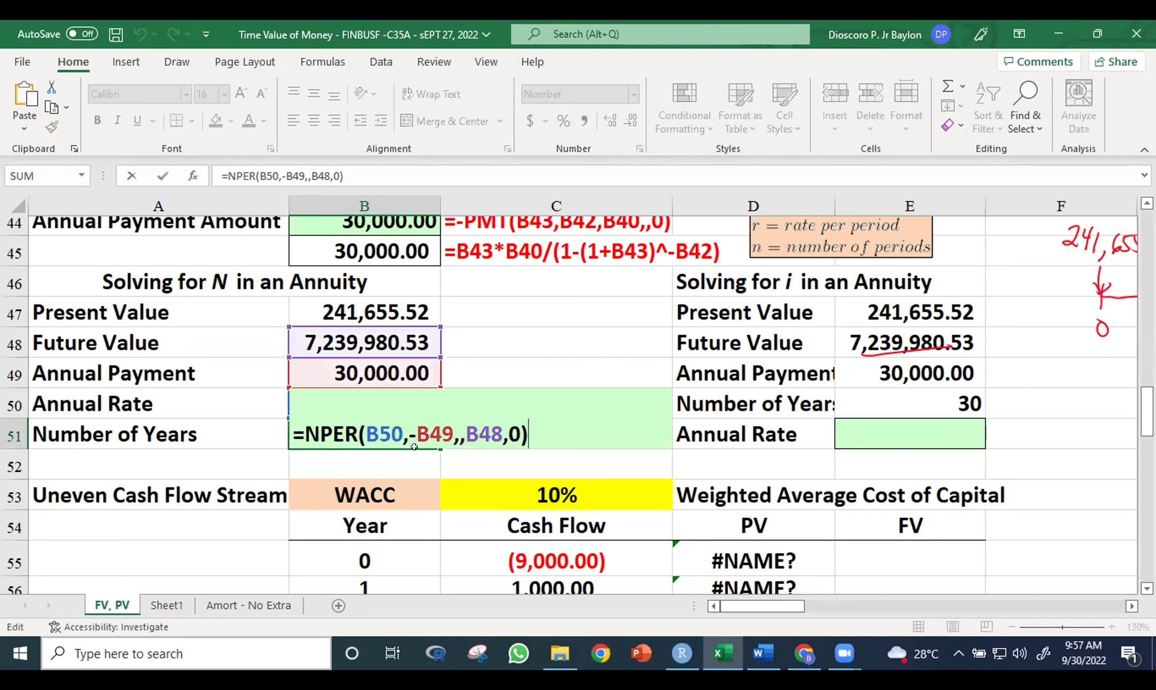
pyautogui.click(453, 422)
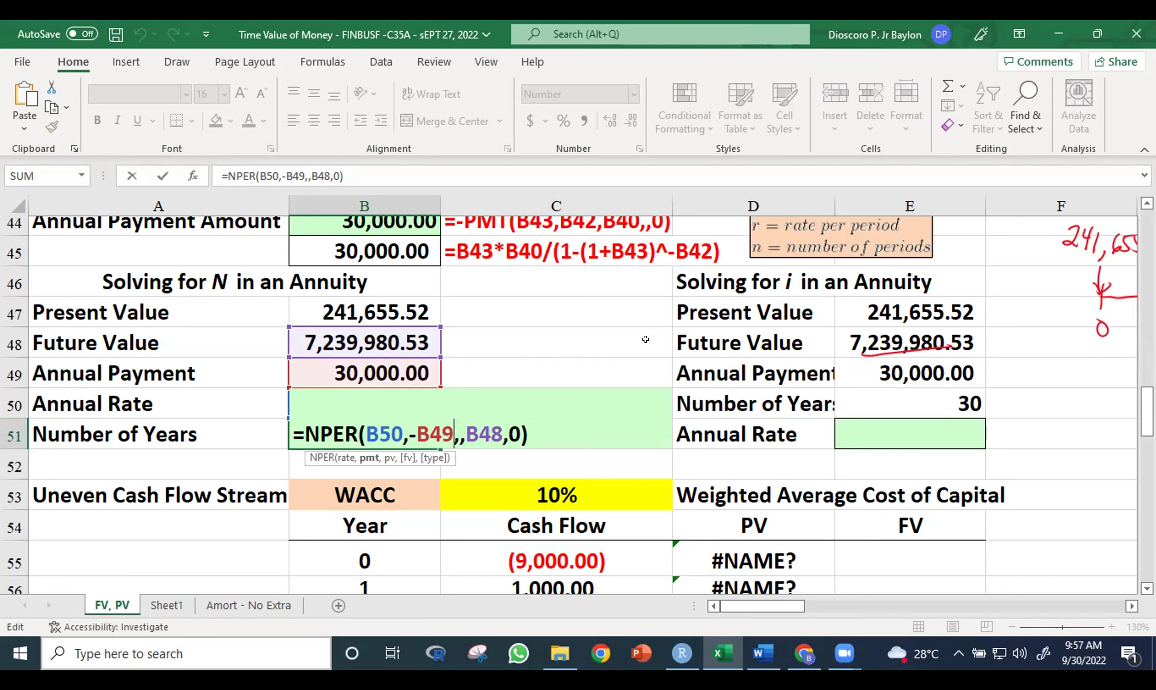
pyautogui.press('BackSpace')
pyautogui.press('BackSpace')
pyautogui.press('BackSpace')
pyautogui.press('BackSpace')
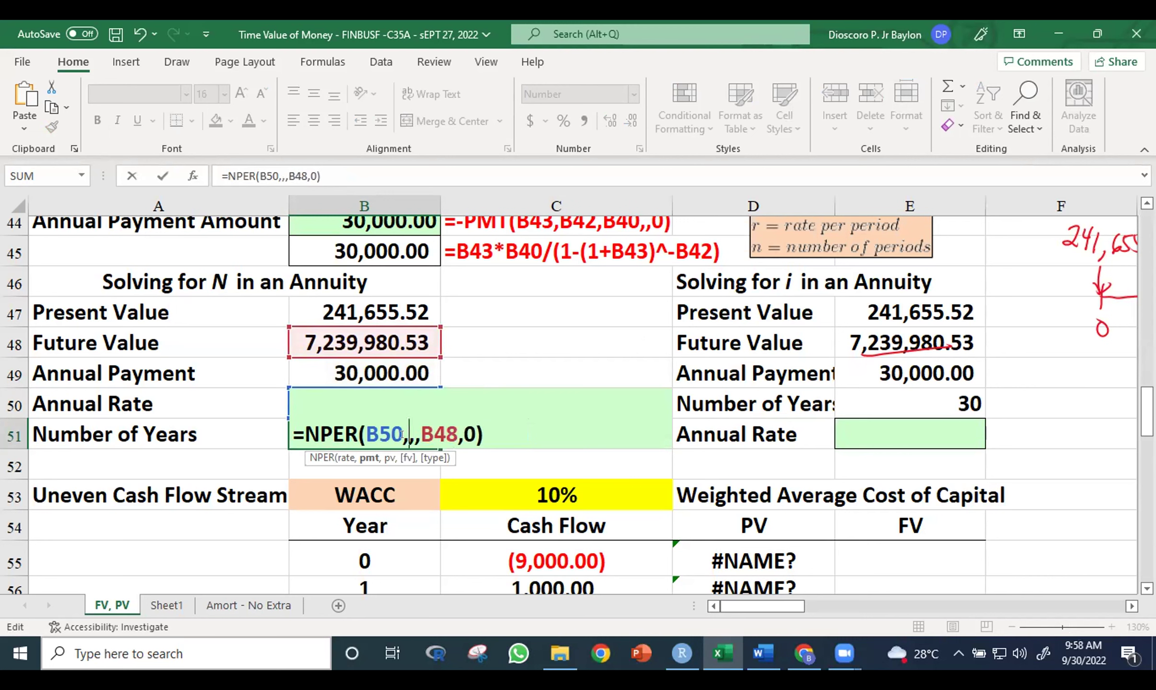
pyautogui.press('Right')
pyautogui.click(334, 301)
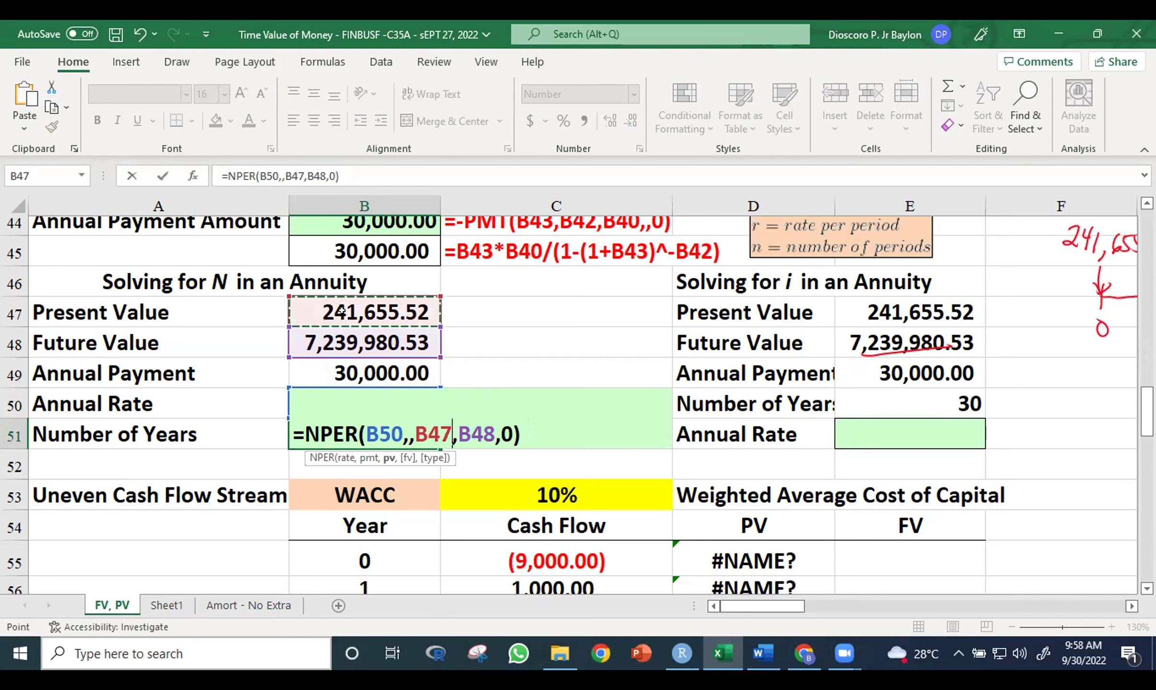
# Make the future value negative in the B51 formula, giving =NPER(B50,,B47,-B48,0)
pyautogui.click(454, 433)
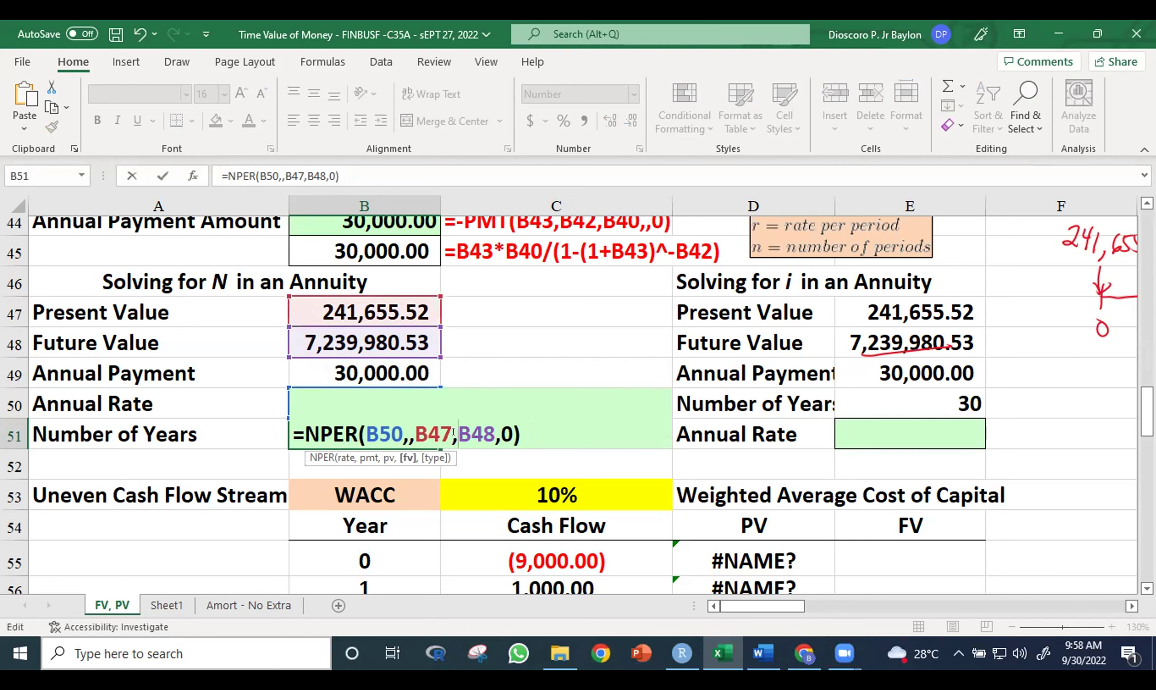
pyautogui.write('-')
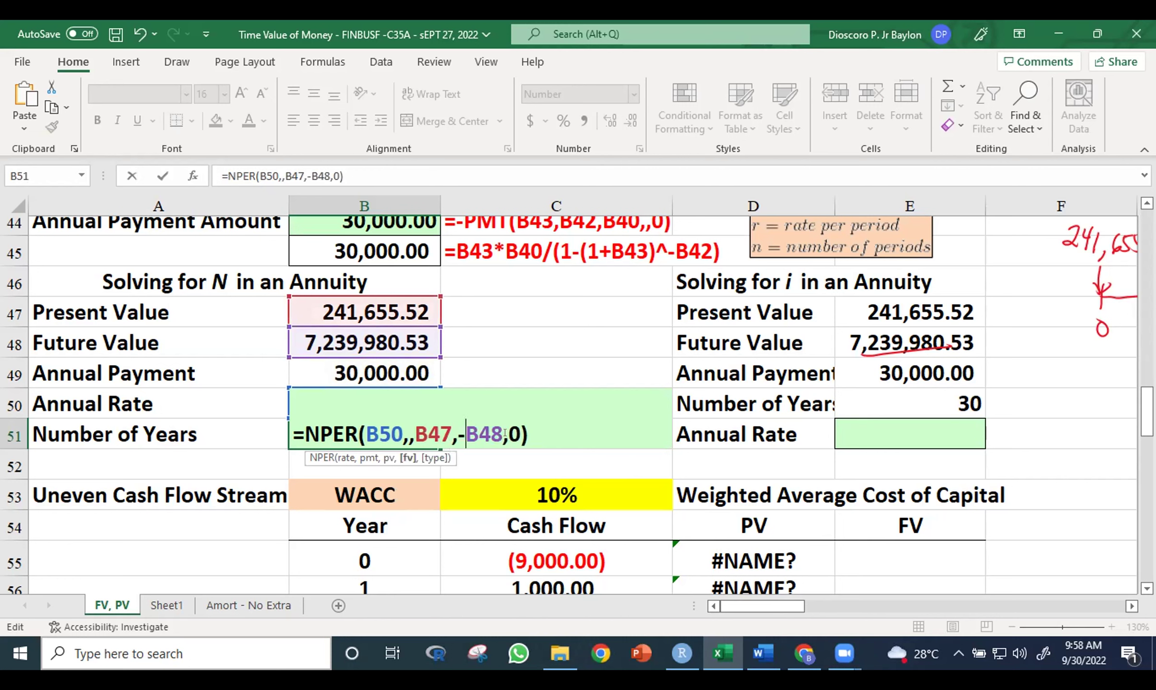
pyautogui.click(536, 423)
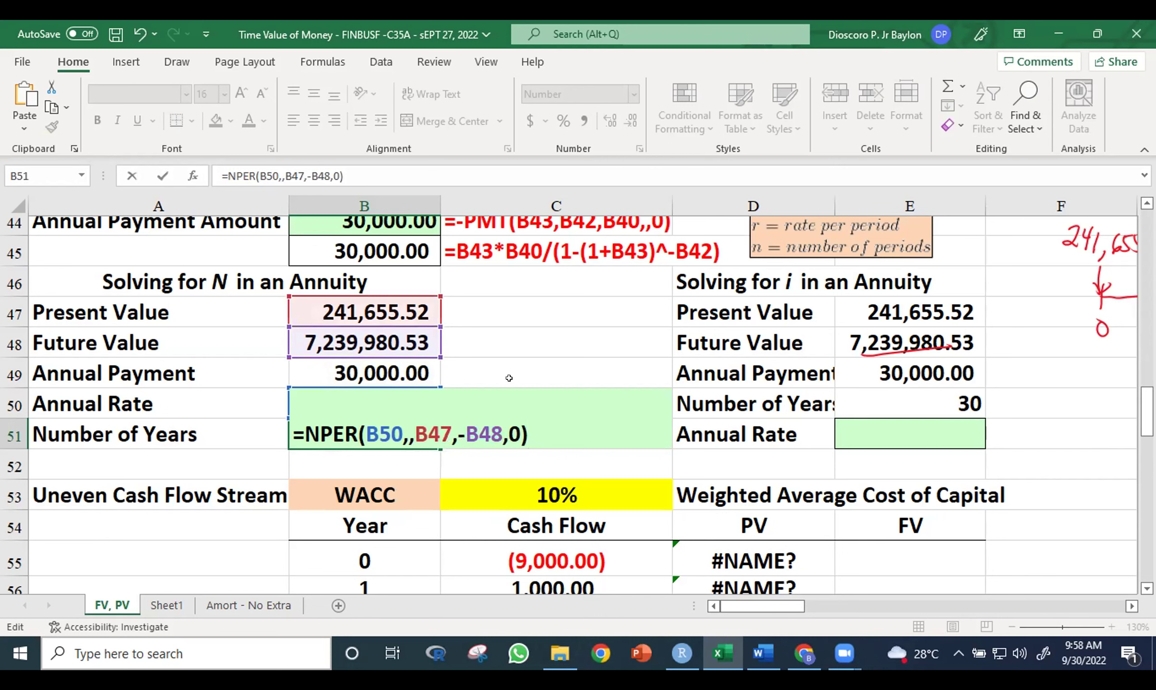
pyautogui.hotkey('ctrl', 'Return')
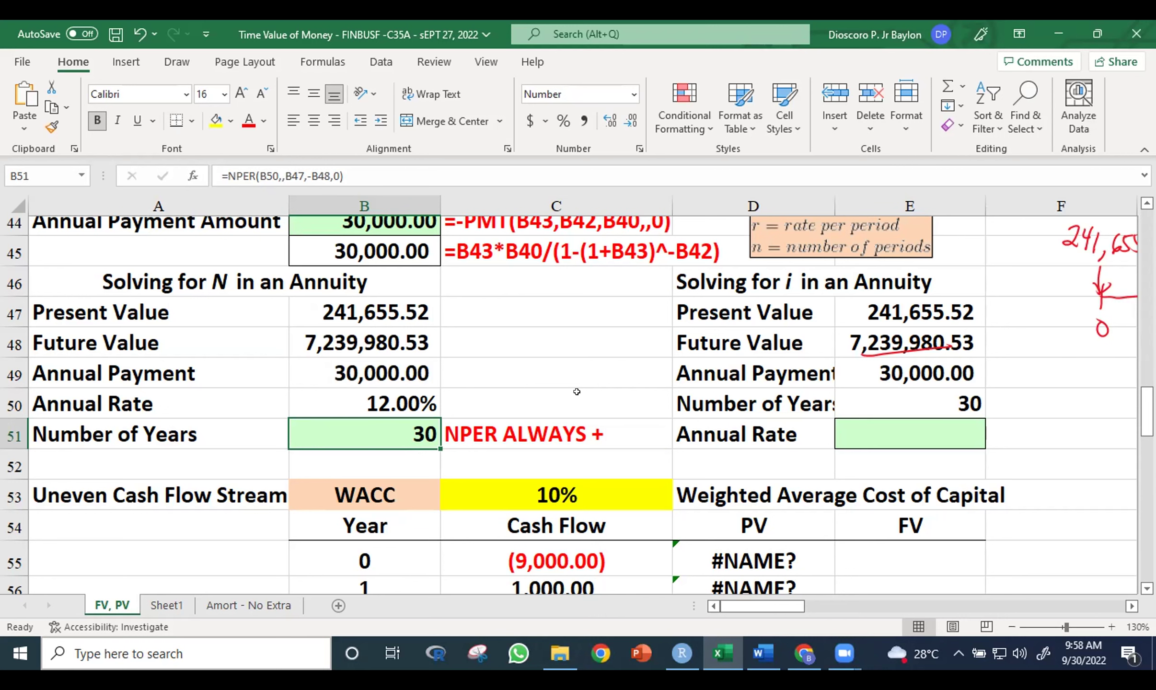
# Add the annual payment B49 as the pmt argument in the B51 formula, giving =NPER(B50,B49,B47,-B48,0)
pyautogui.doubleClick(413, 422)
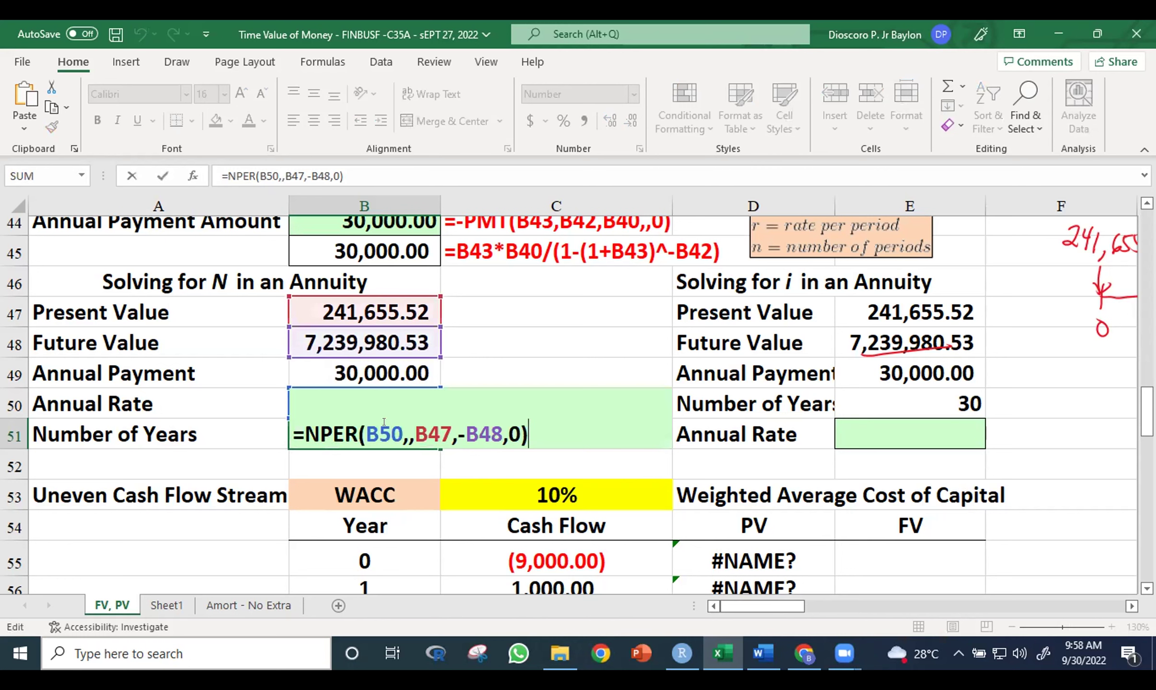
pyautogui.click(408, 433)
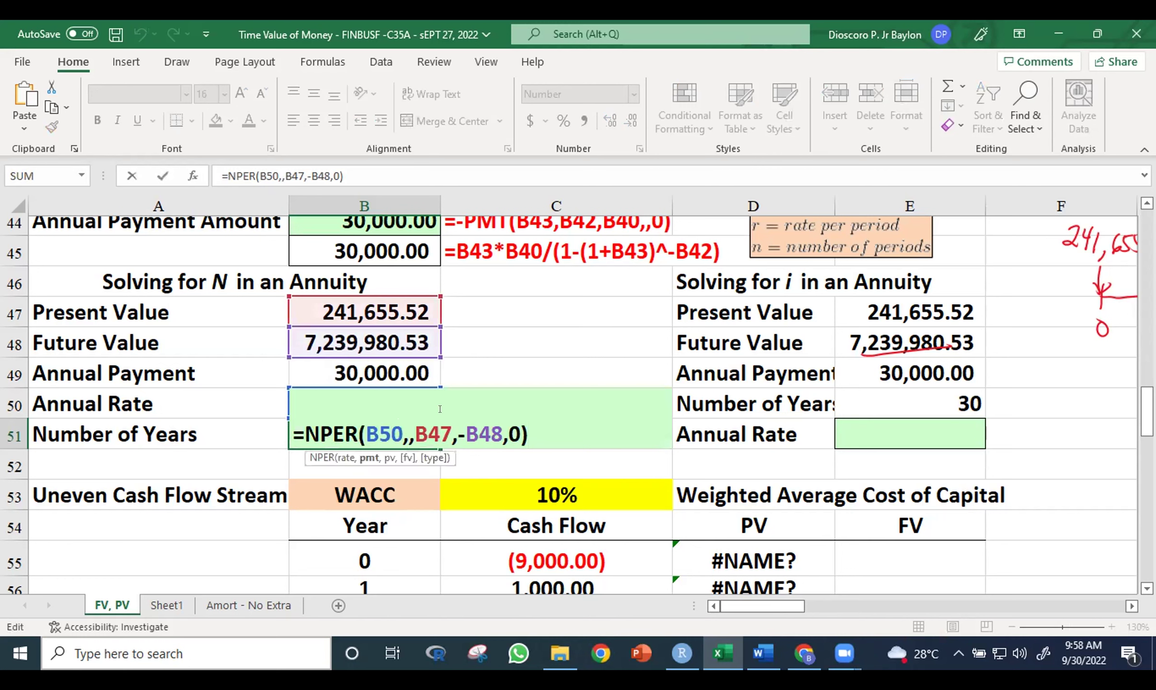
pyautogui.click(415, 377)
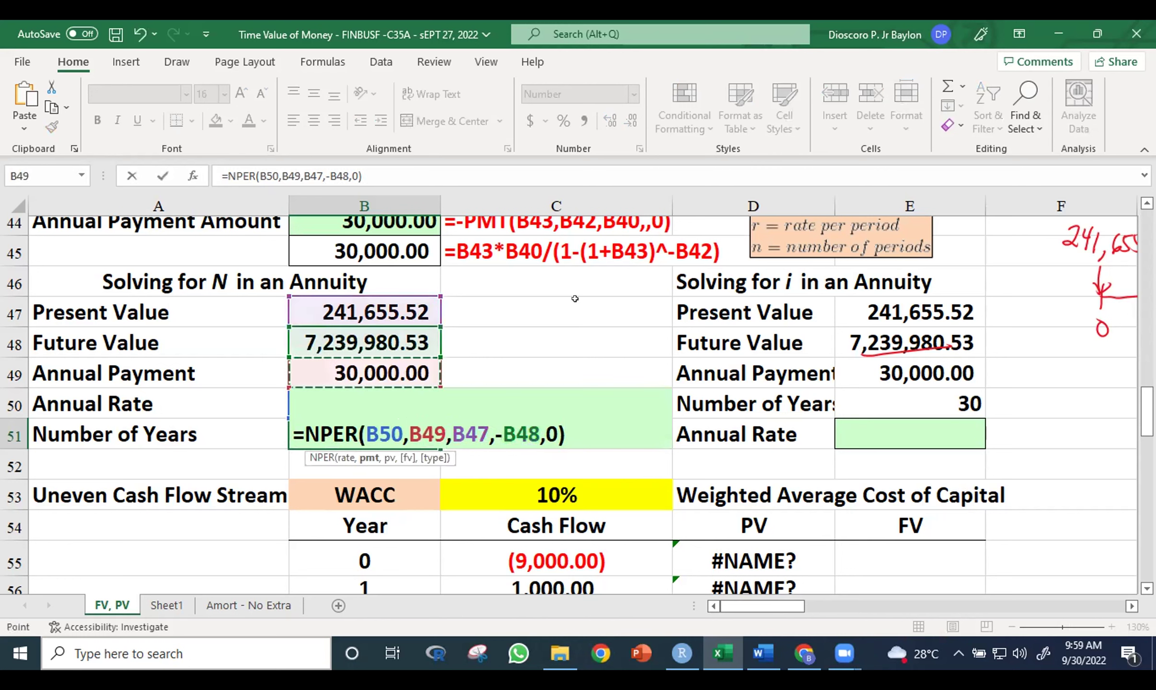
pyautogui.click(424, 423)
pyautogui.click(465, 423)
pyautogui.click(526, 424)
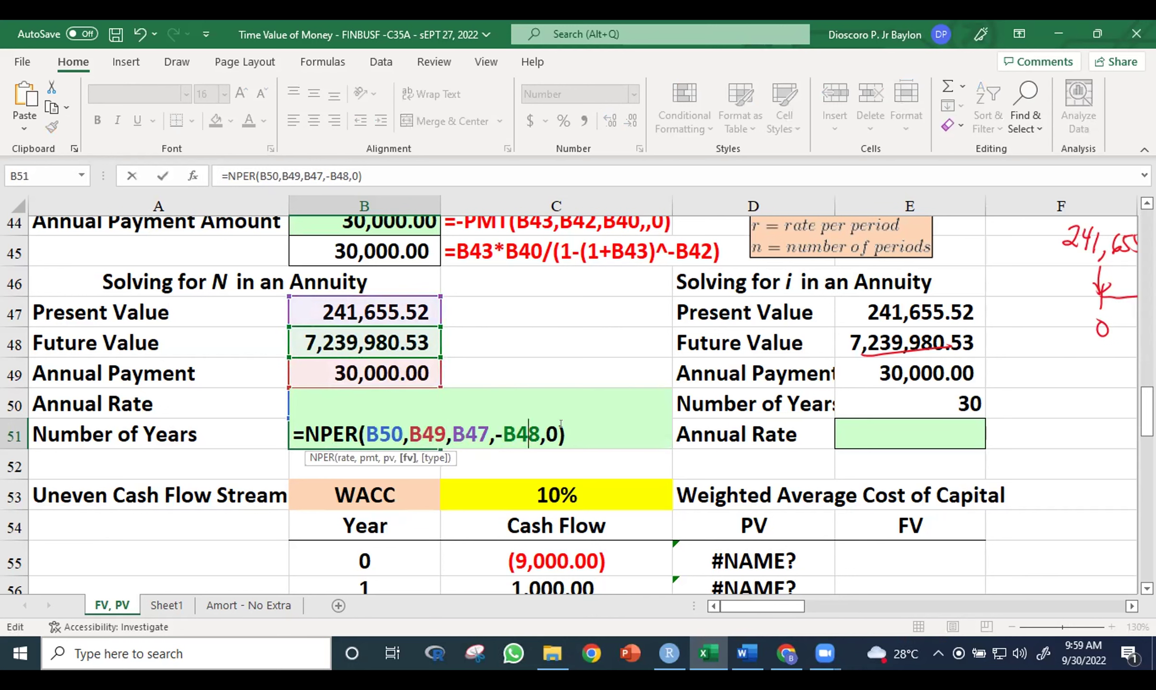
pyautogui.click(574, 422)
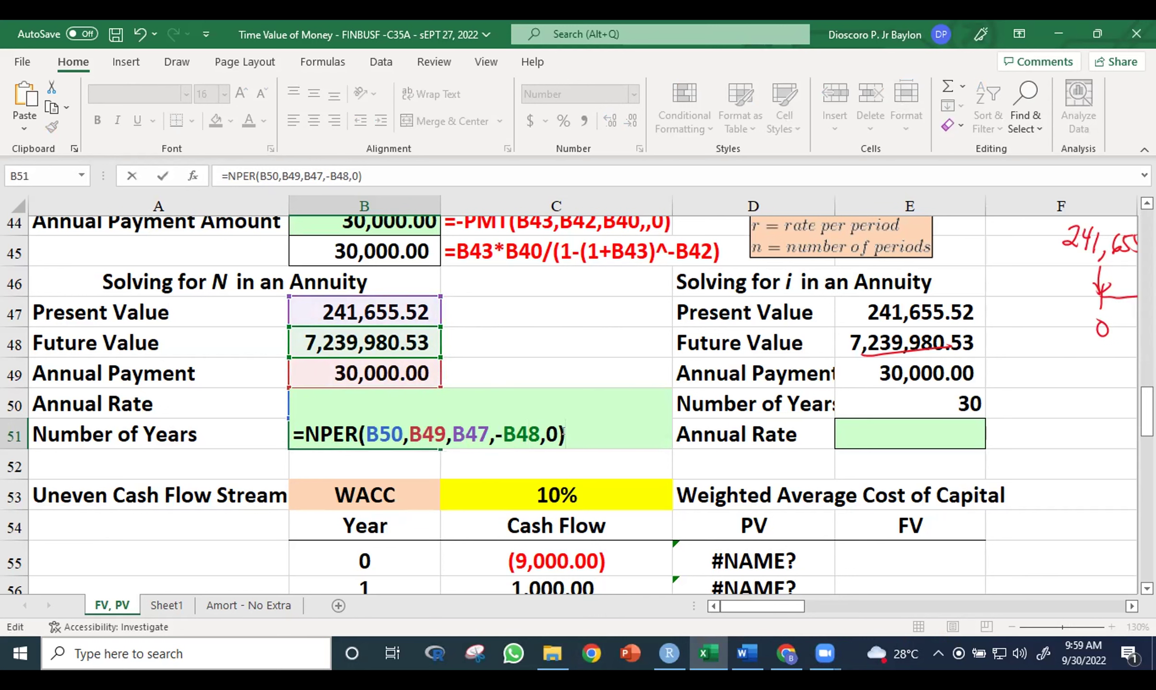
pyautogui.hotkey('ctrl', 'Return')
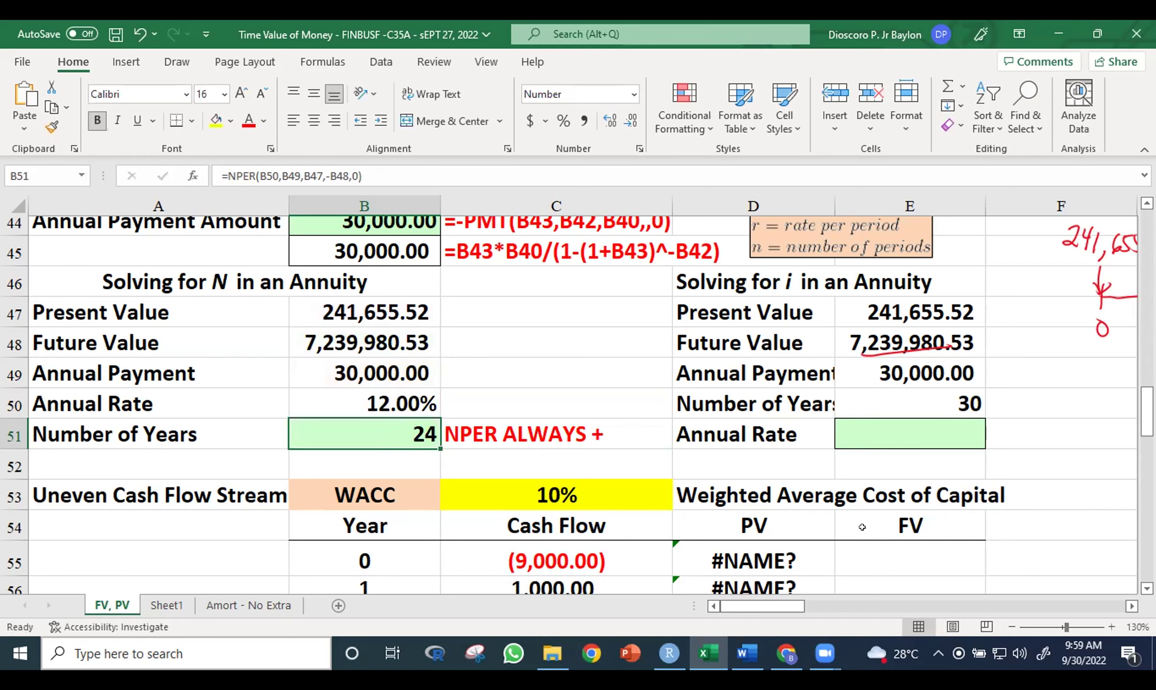
# Compare the payment, present value and future value arguments of the B51 NPER formula with the hand-drawn annuity timeline
pyautogui.hscroll(3, 861, 527)
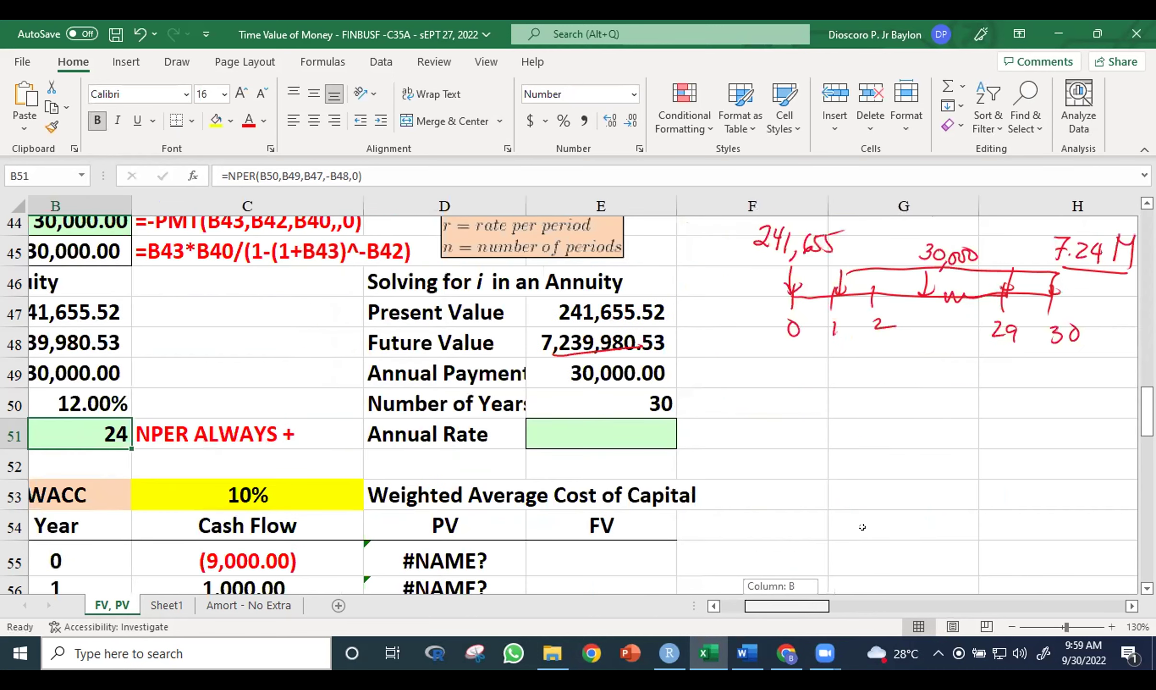
pyautogui.hscroll(-3, 861, 527)
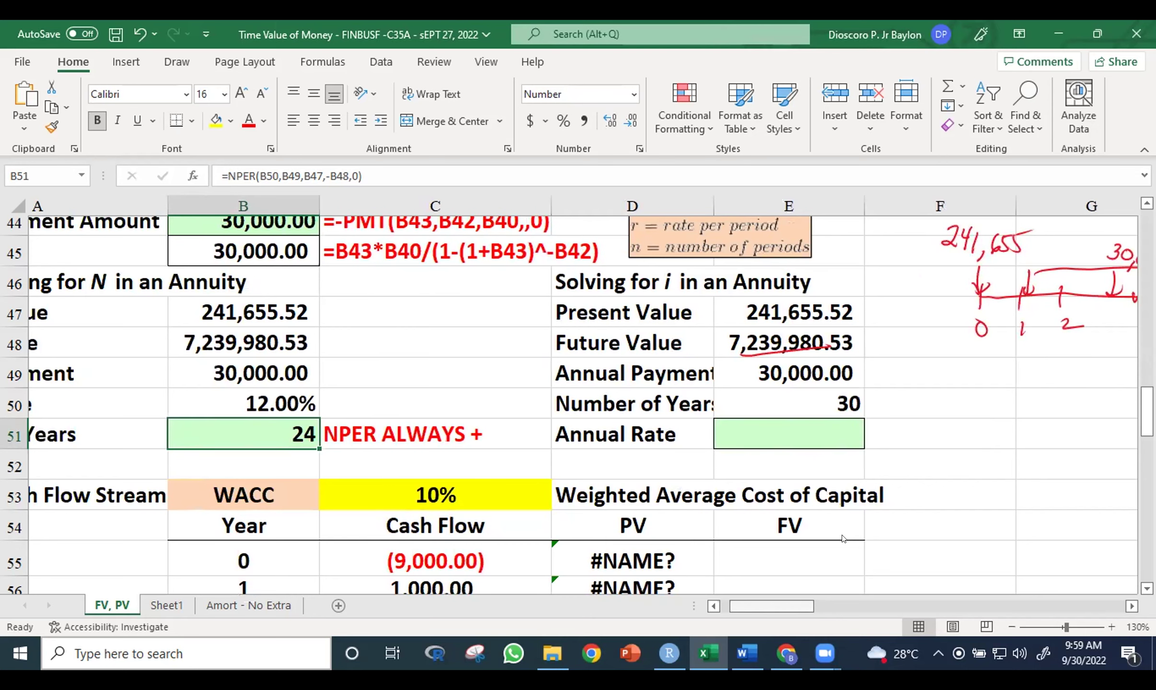
pyautogui.hscroll(3, 842, 538)
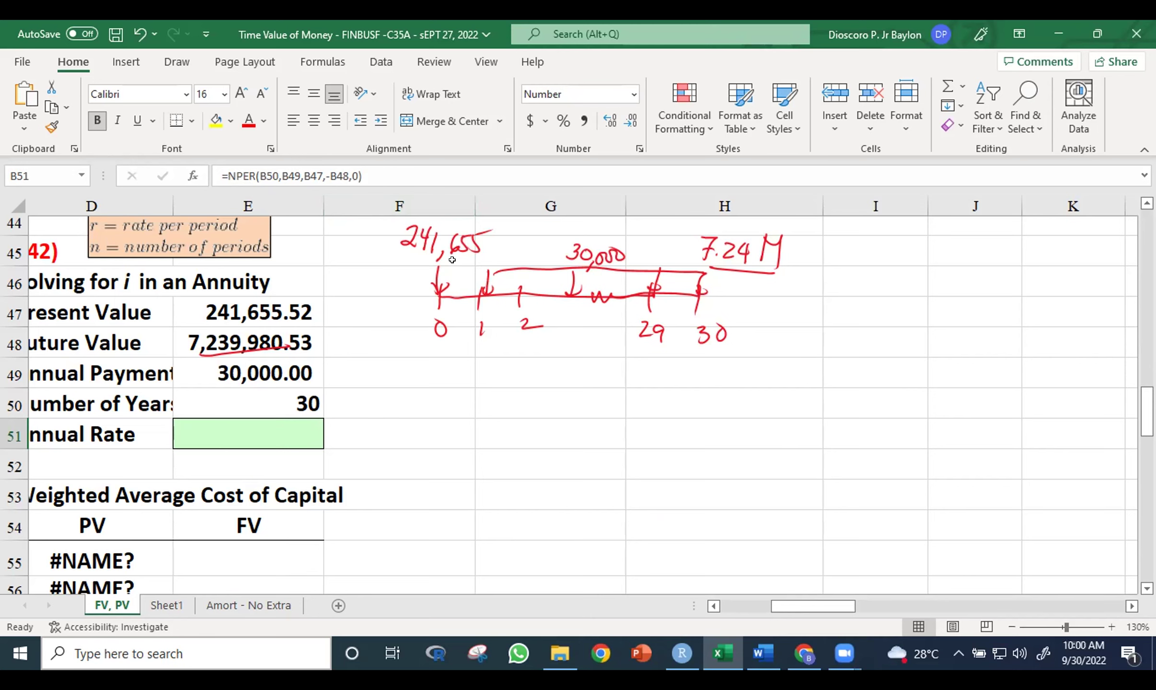
pyautogui.hscroll(-5, 752, 516)
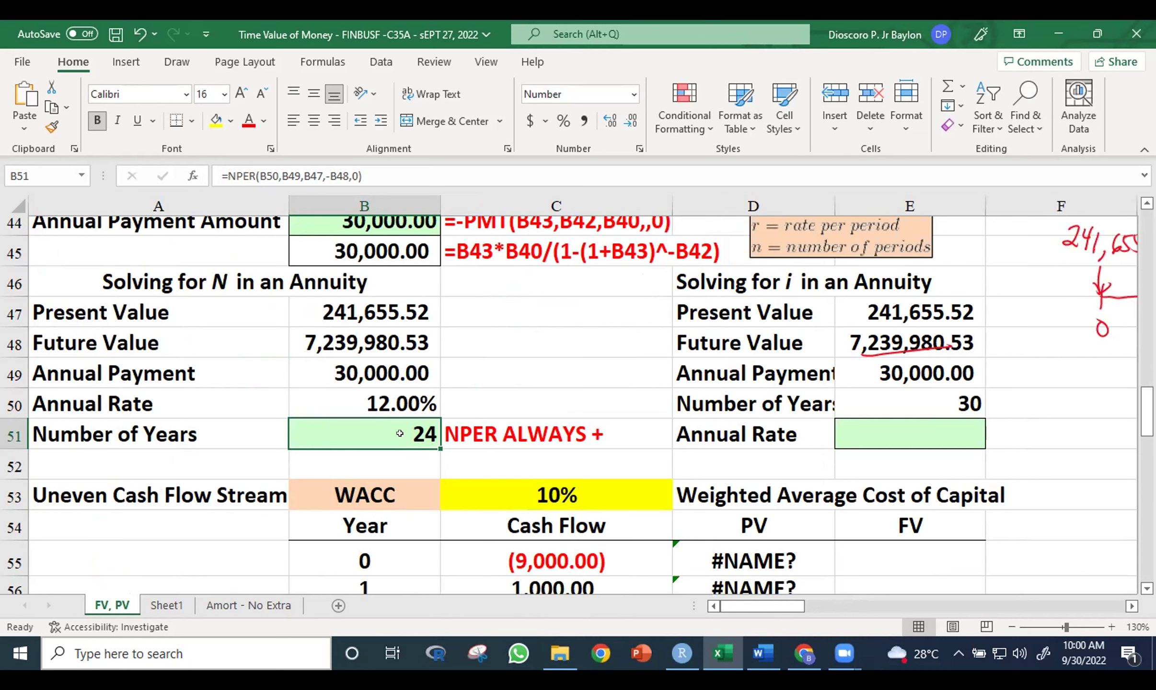
pyautogui.click(360, 367)
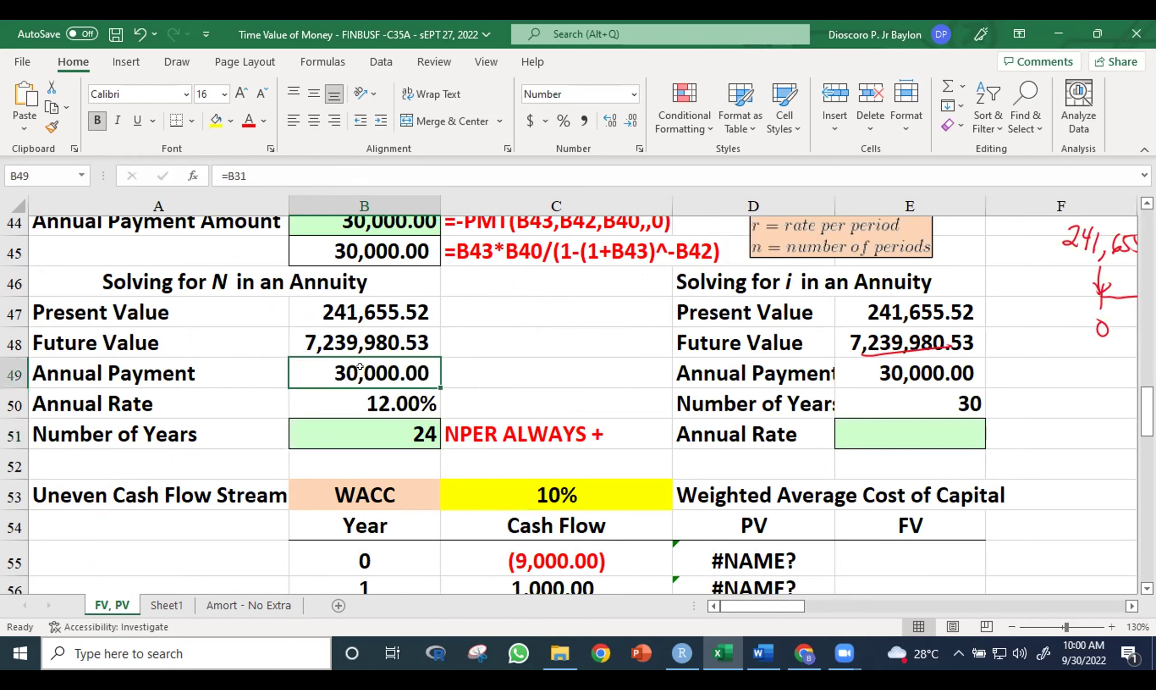
pyautogui.click(385, 430)
pyautogui.doubleClick(425, 434)
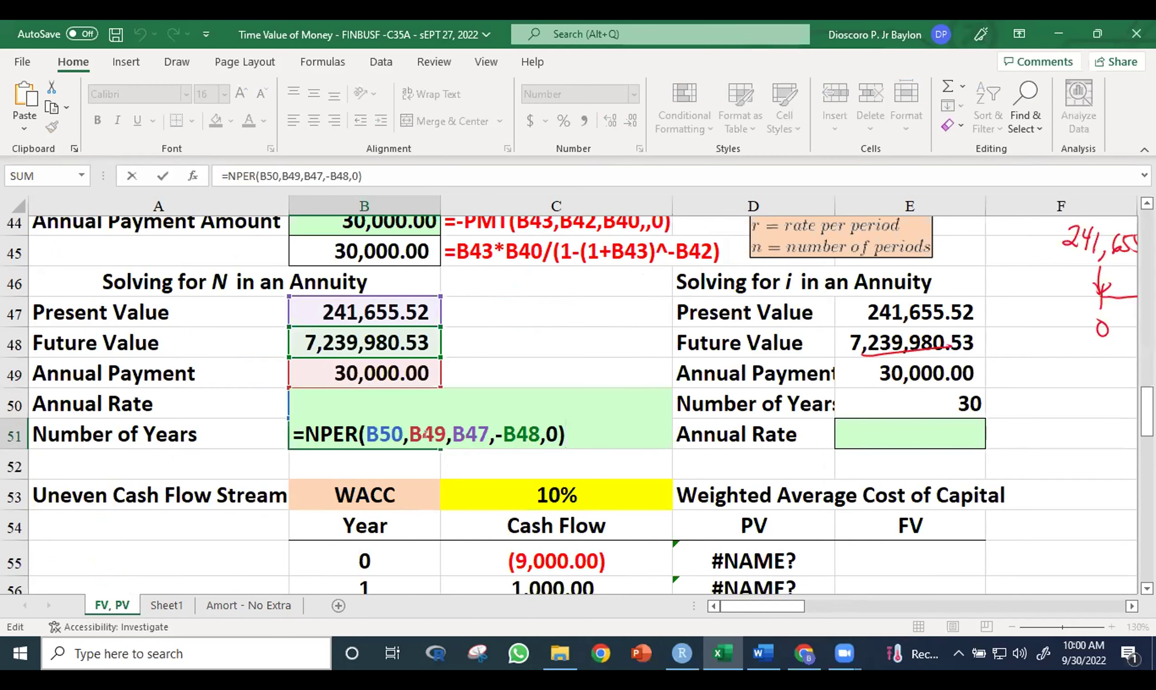
pyautogui.click(455, 423)
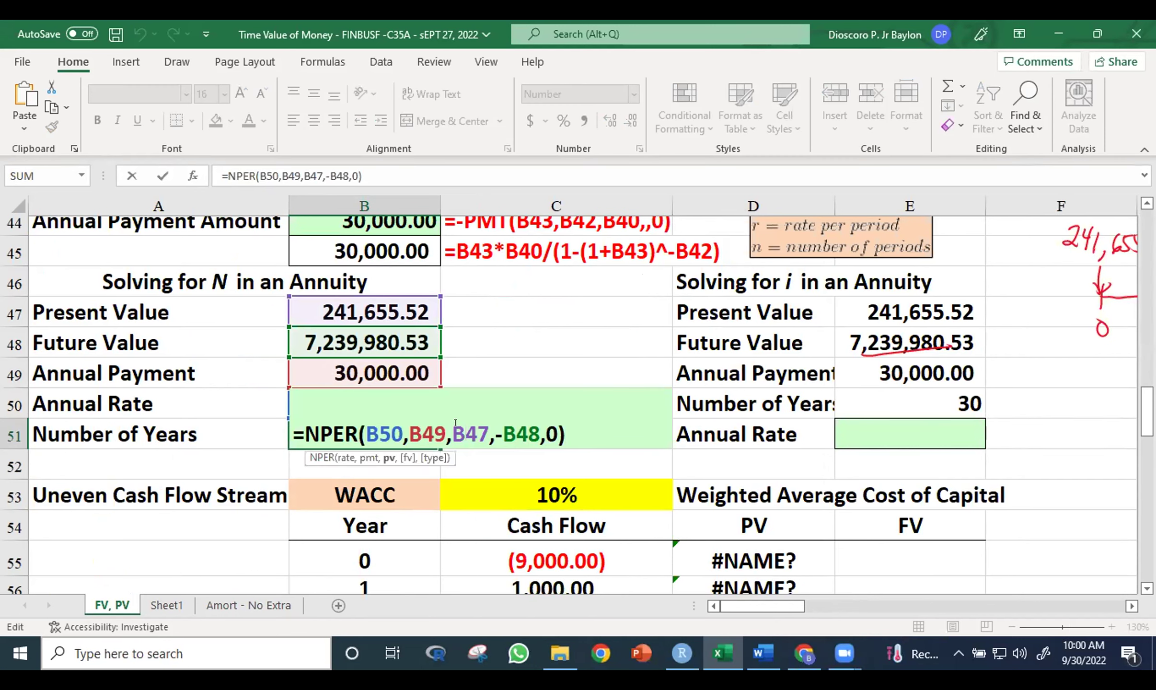
pyautogui.click(425, 423)
pyautogui.hscroll(4, 860, 529)
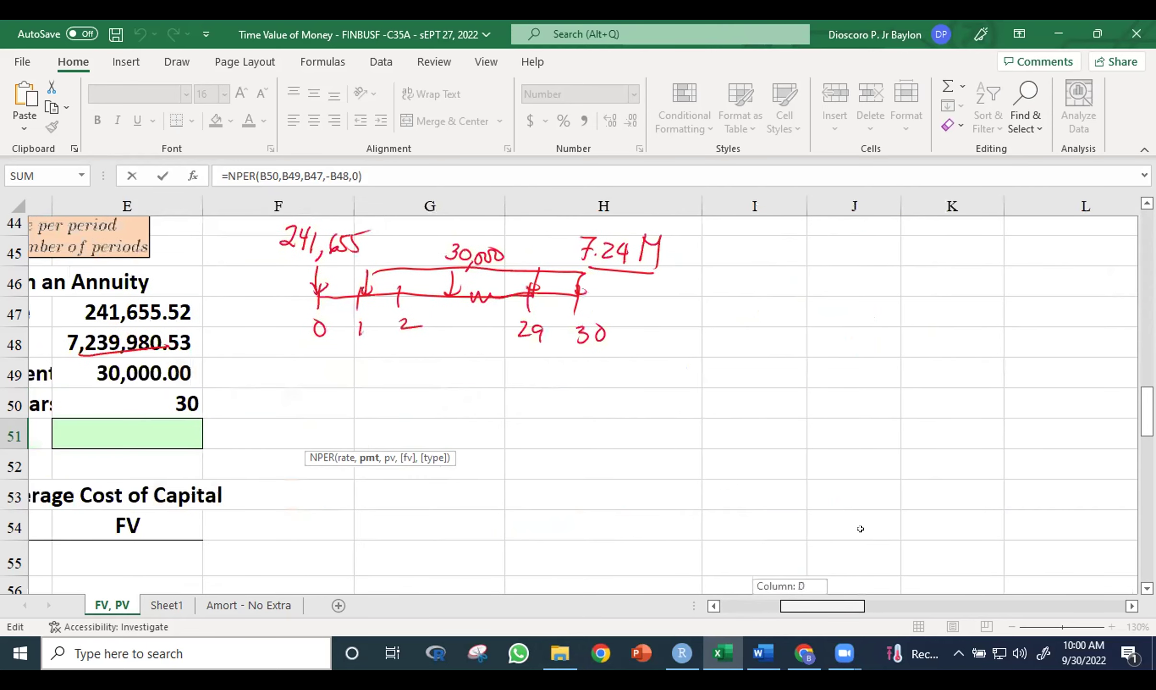
pyautogui.hscroll(-4, 860, 529)
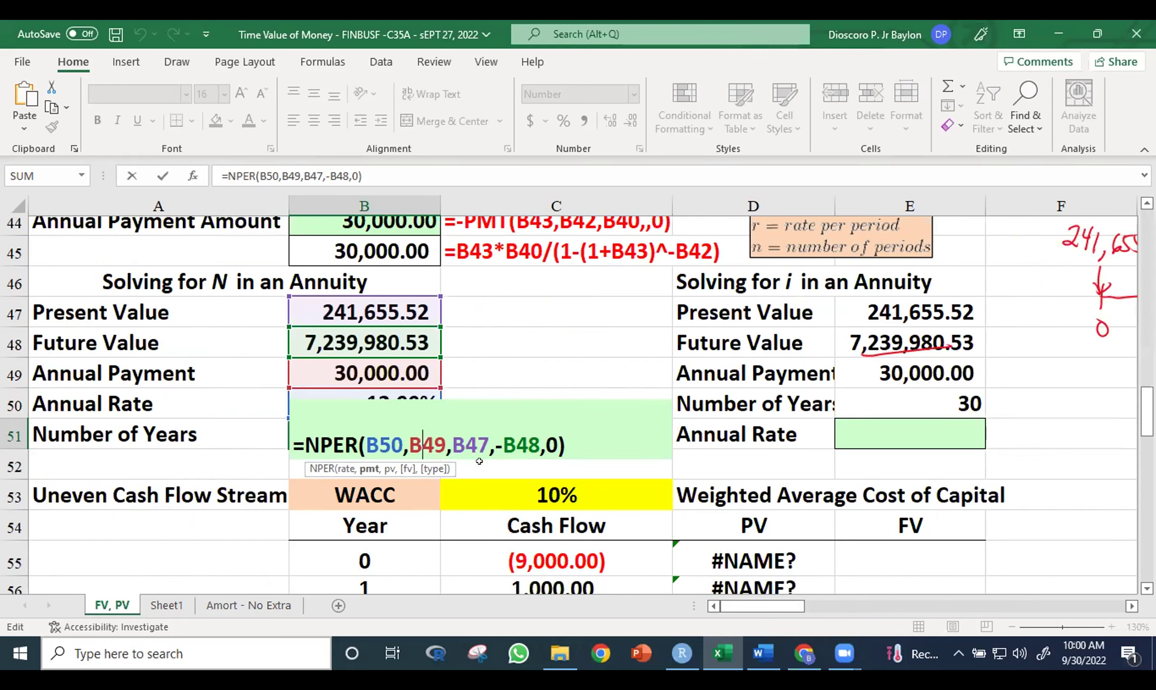
pyautogui.click(566, 437)
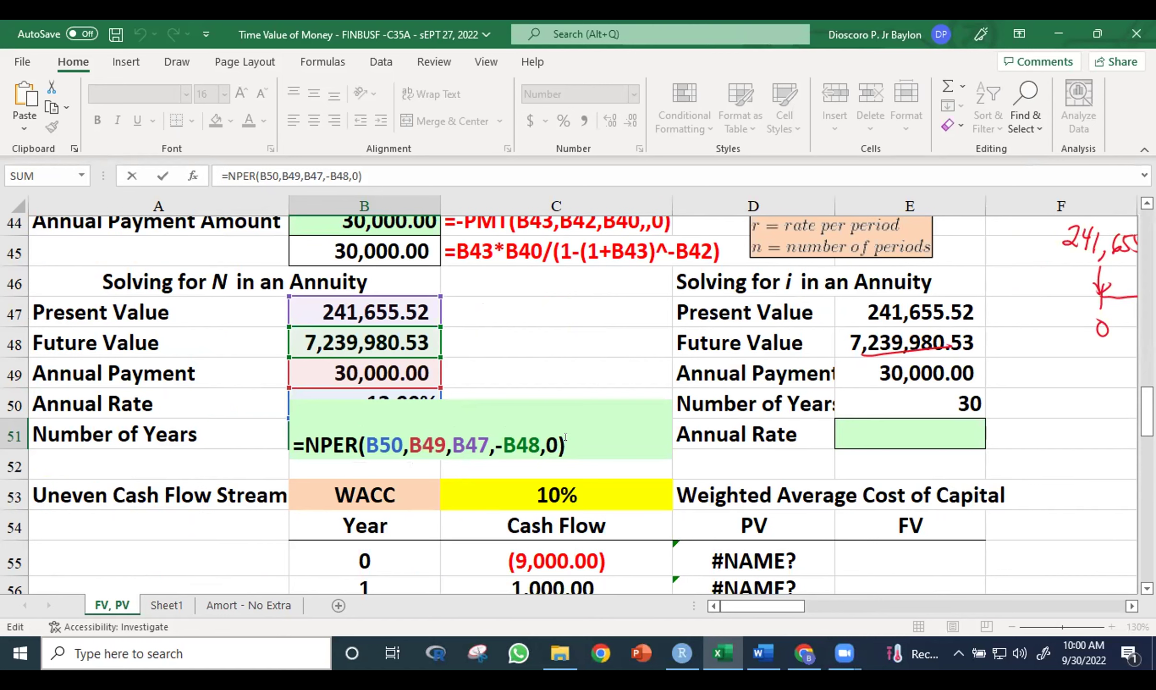
pyautogui.press('Return')
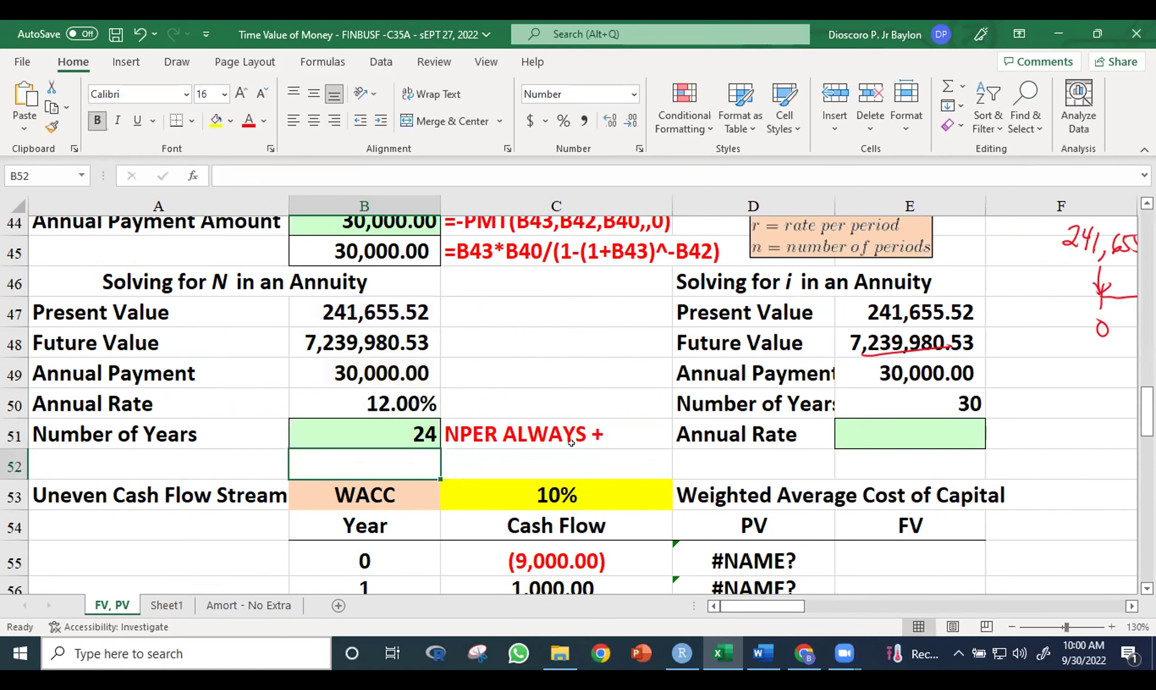
# Remove the future value argument -B48 from the NPER formula in B51, leaving the fv argument blank
pyautogui.doubleClick(424, 433)
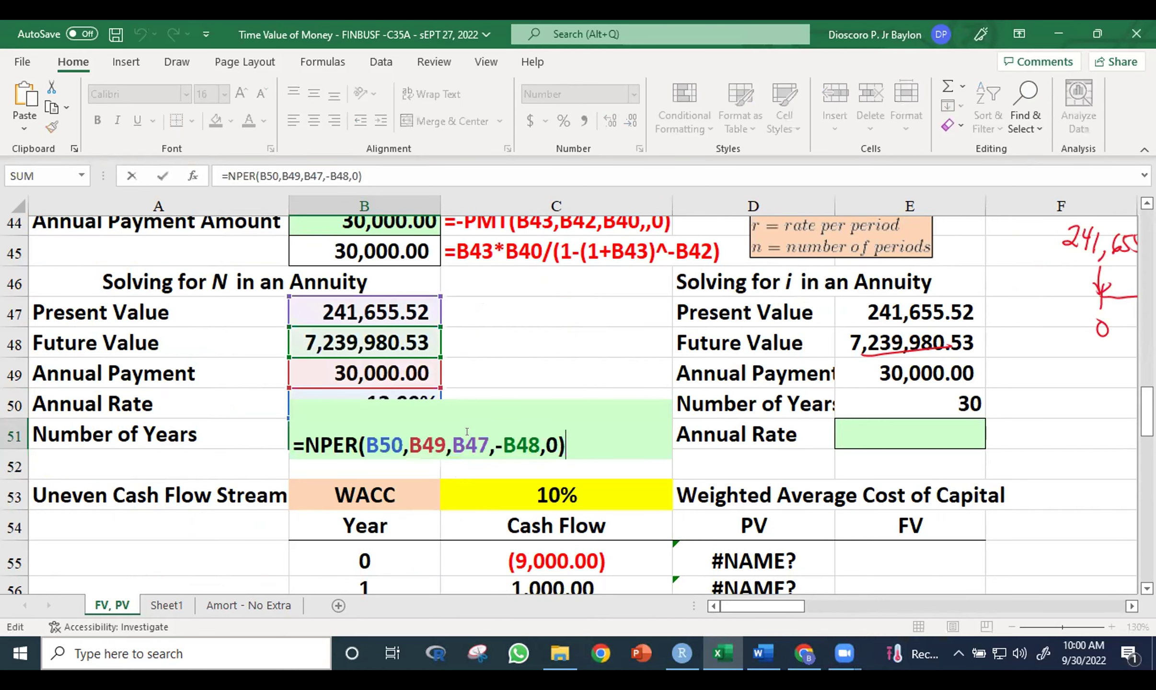
pyautogui.moveTo(533, 435); pyautogui.dragTo(493, 435)
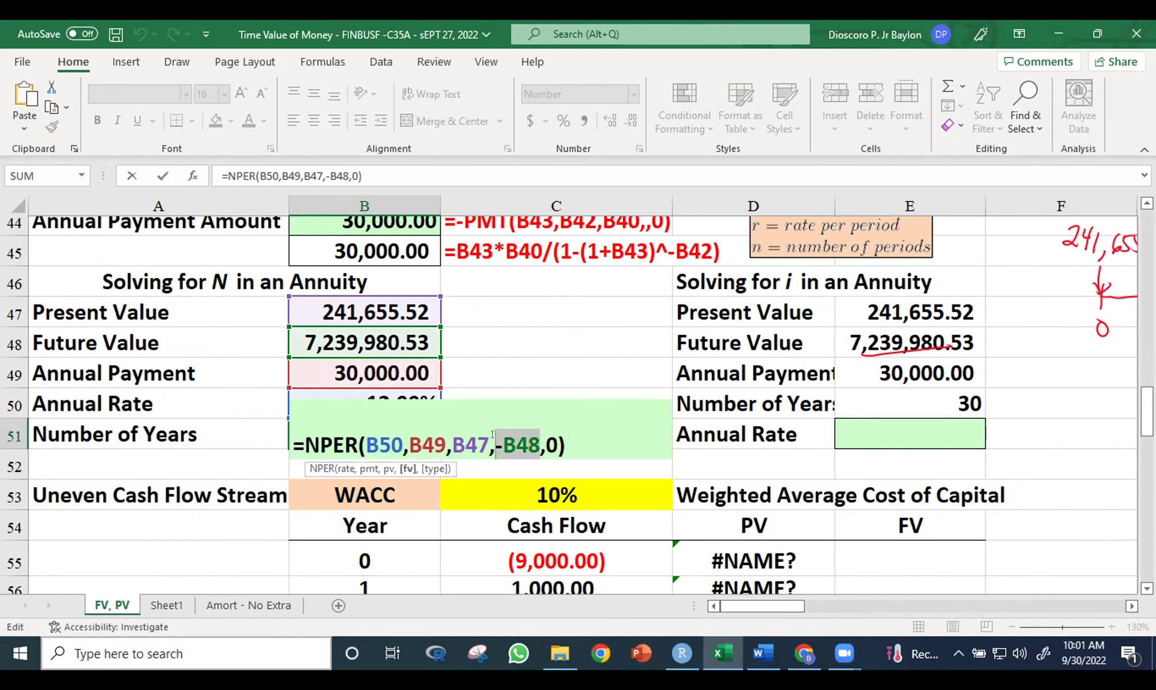
pyautogui.press('BackSpace')
pyautogui.press('BackSpace')
pyautogui.write(',')
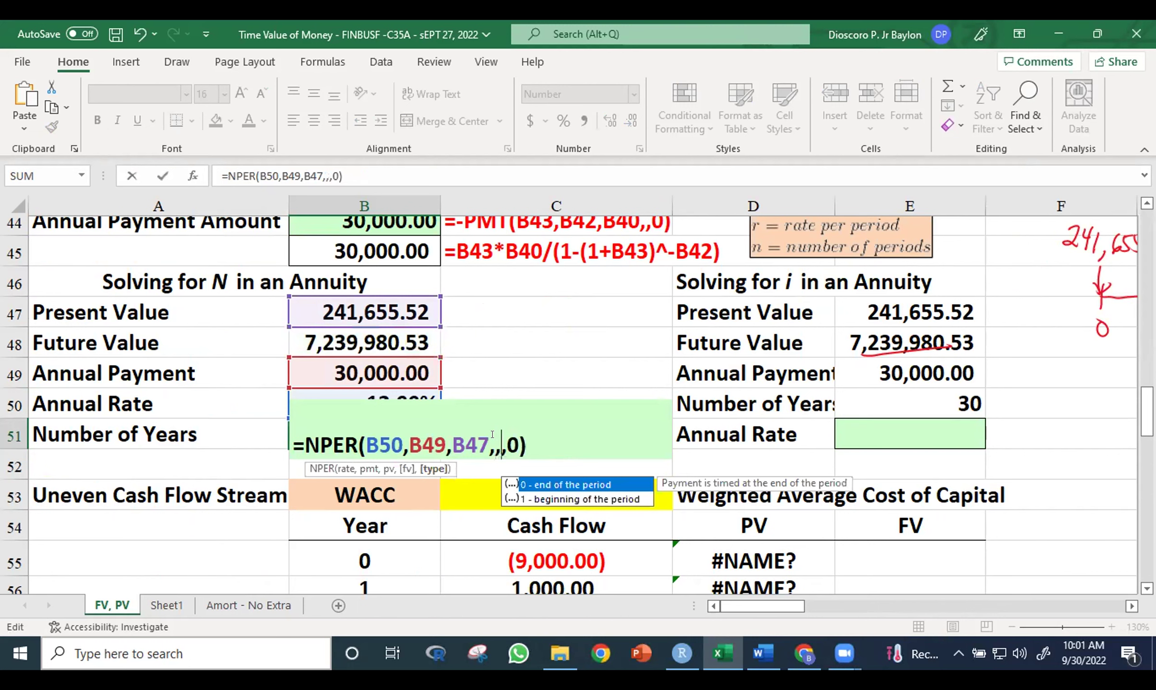
pyautogui.press('BackSpace')
# Make the present value negative in the B51 formula, giving =NPER(B50,B49,-B47,,0)
pyautogui.click(453, 435)
pyautogui.write('-')
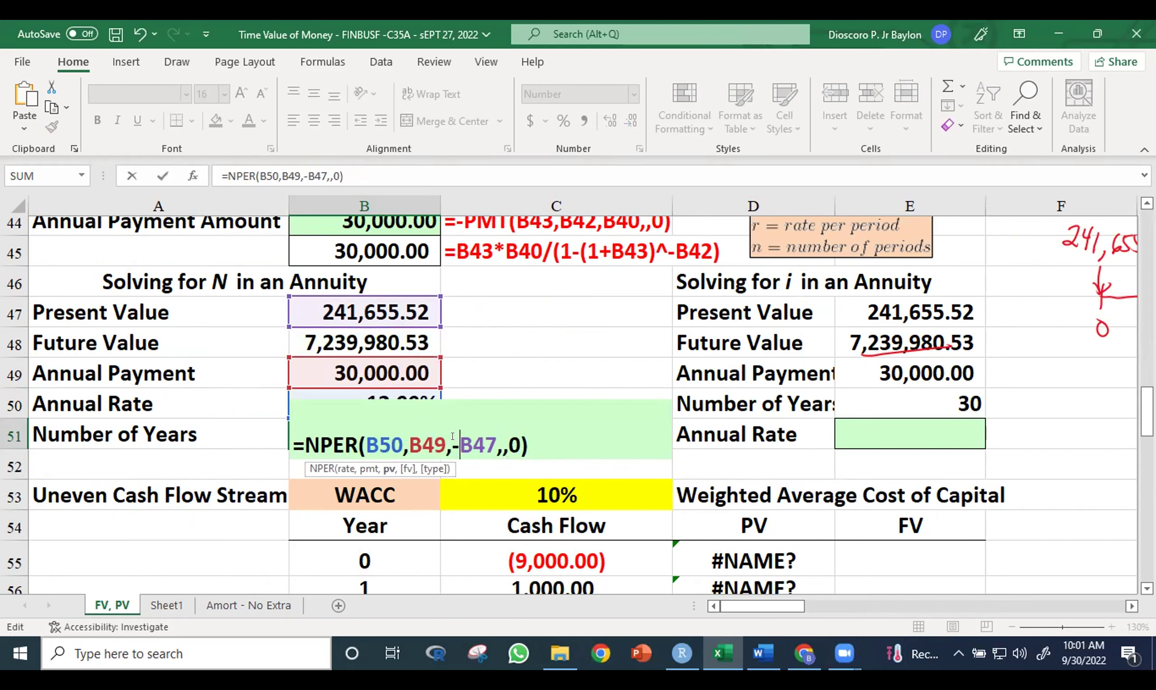
pyautogui.click(535, 437)
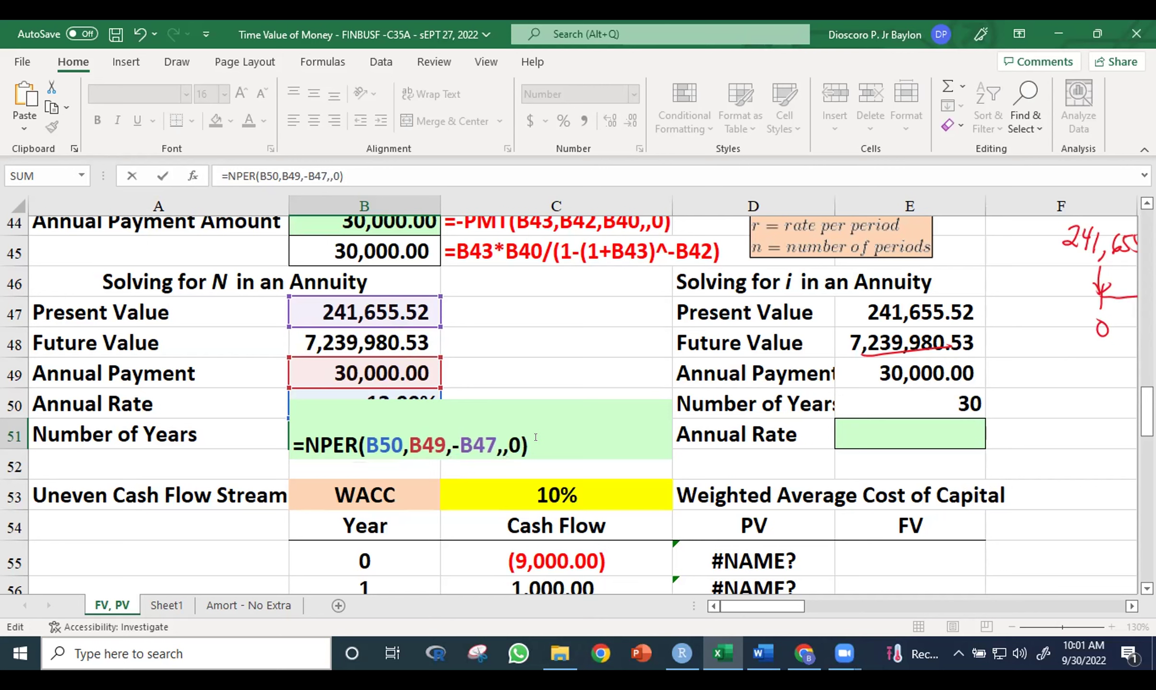
pyautogui.hotkey('ctrl', 'Return')
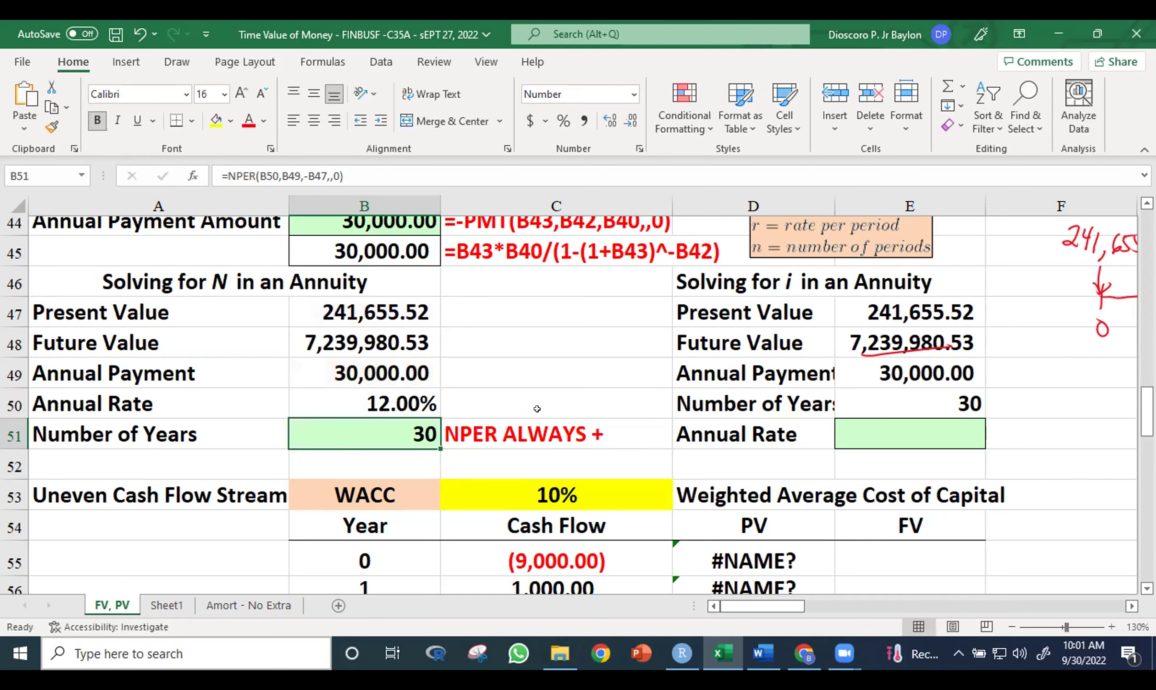
pyautogui.click(536, 412)
pyautogui.click(523, 445)
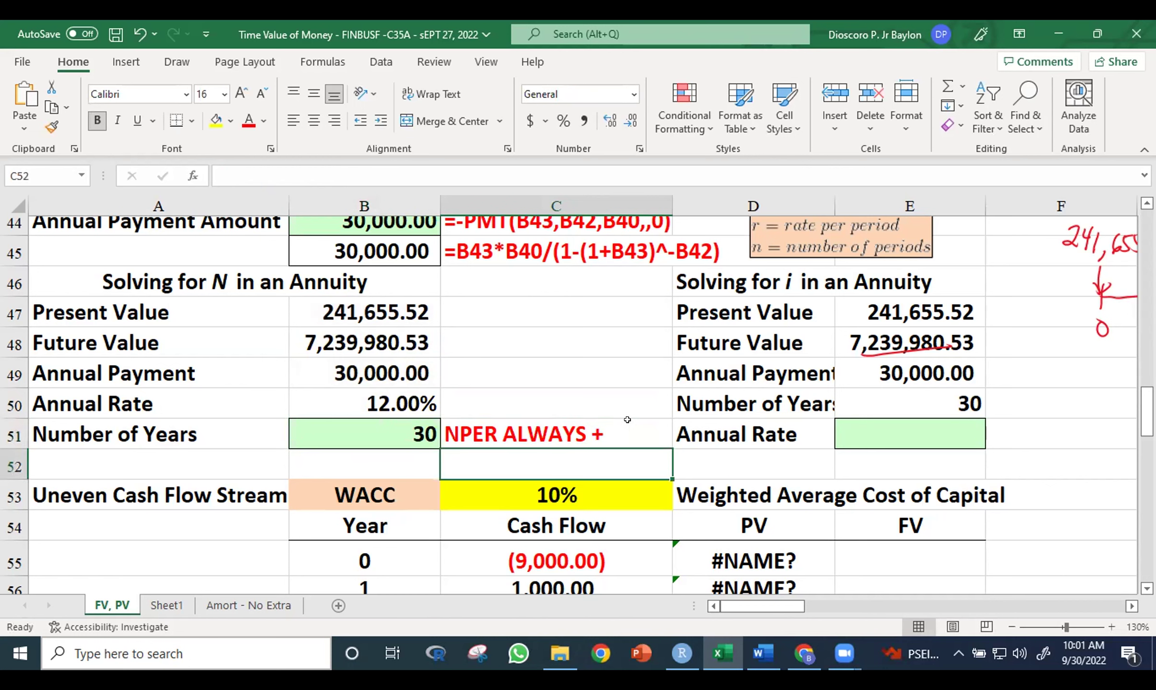
# Move the note "NPER ALWAYS +" from C51 to B52, below the Number of Years result
pyautogui.click(625, 415)
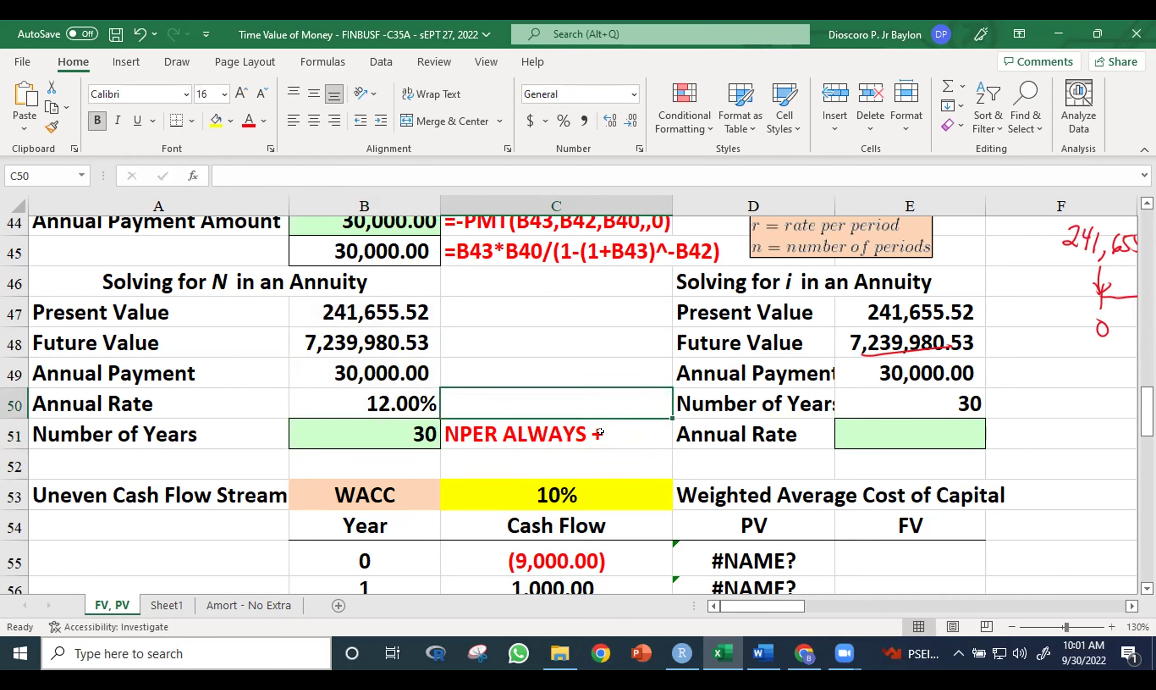
pyautogui.click(614, 430)
pyautogui.hotkey('ctrl', 'c')
pyautogui.click(360, 462)
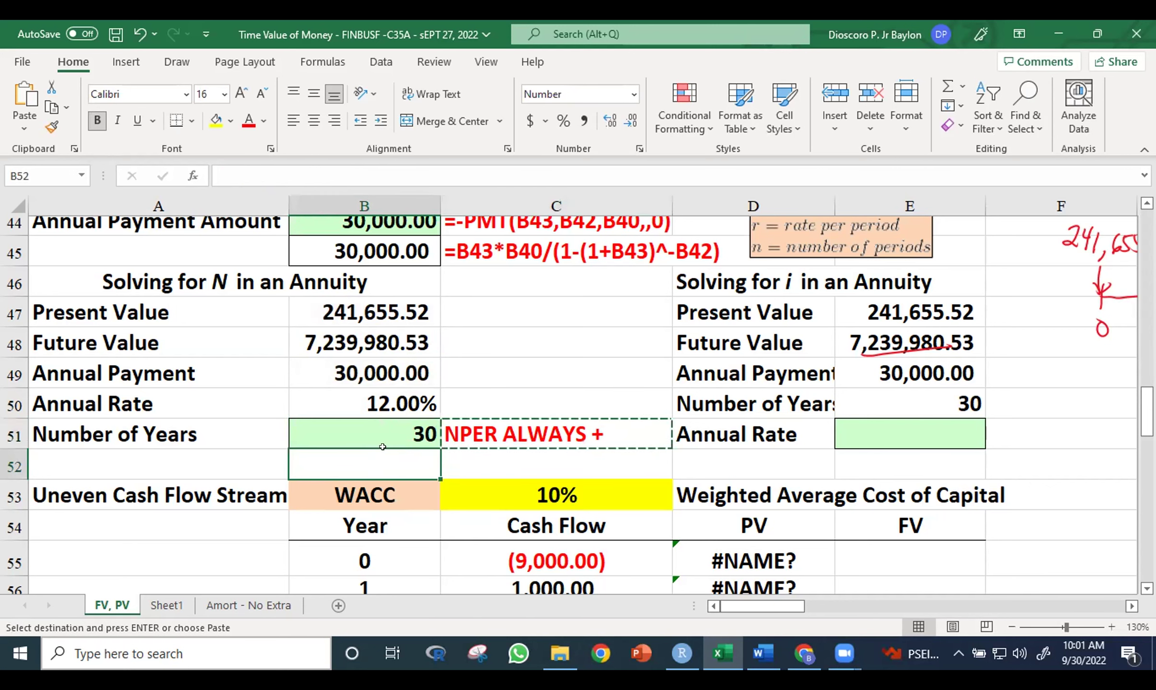
pyautogui.press('Return')
# Copy the FORMULATEXT formula from C45 into C51 so that it displays the NPER formula in B51
pyautogui.click(588, 377)
pyautogui.press('Up')
pyautogui.press('Up')
pyautogui.press('Up')
pyautogui.press('Up')
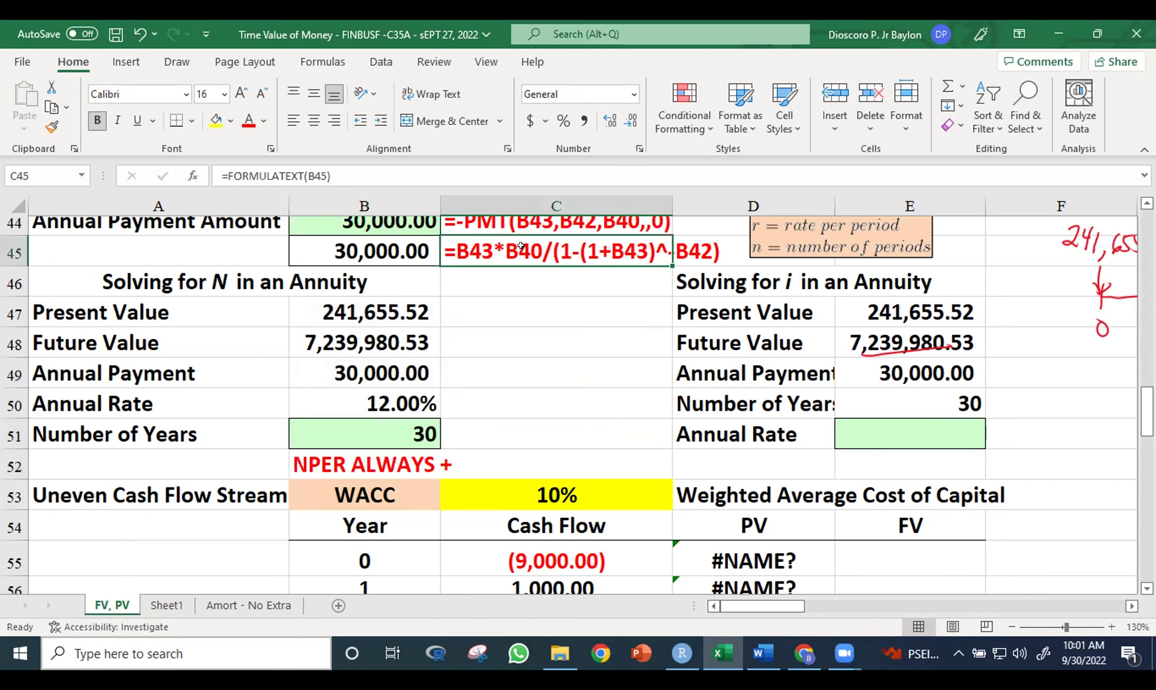
pyautogui.hotkey('ctrl', 'c')
pyautogui.press('Down')
pyautogui.press('Down')
pyautogui.press('Down')
pyautogui.press('Down')
pyautogui.press('Down')
pyautogui.press('Down')
pyautogui.hotkey('ctrl', 'v')
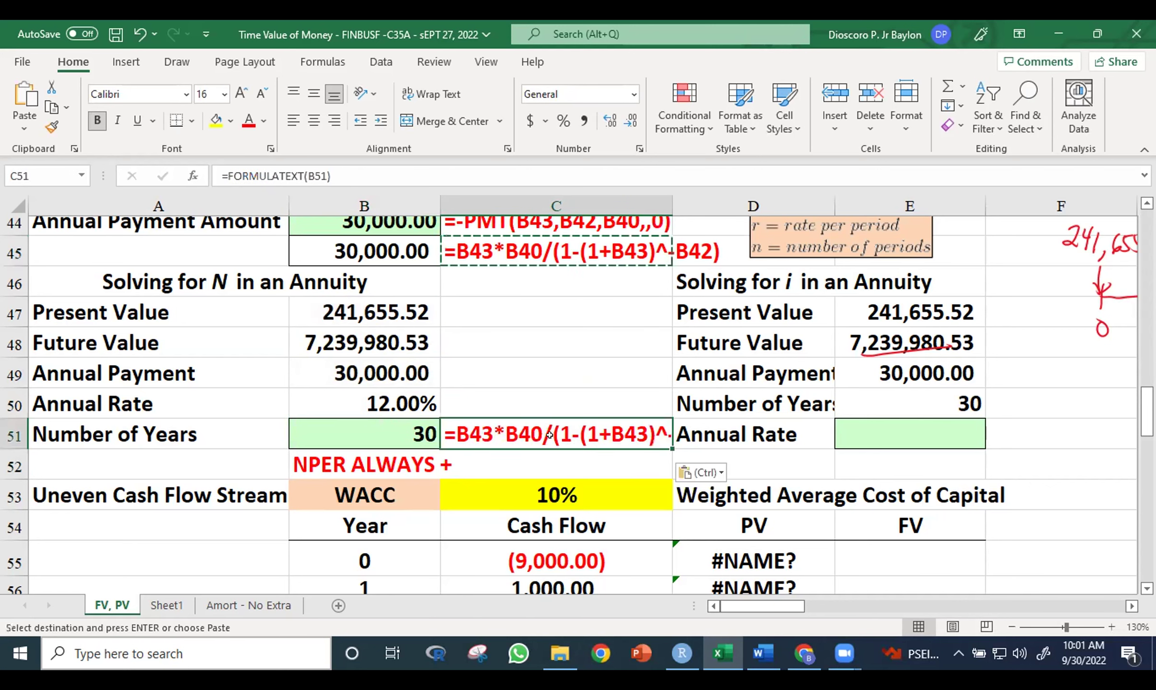
# Widen column C to fit the displayed formula texts and clear the copy selection
pyautogui.moveTo(673, 204); pyautogui.dragTo(707, 202)
pyautogui.click(558, 353)
pyautogui.press('Escape')
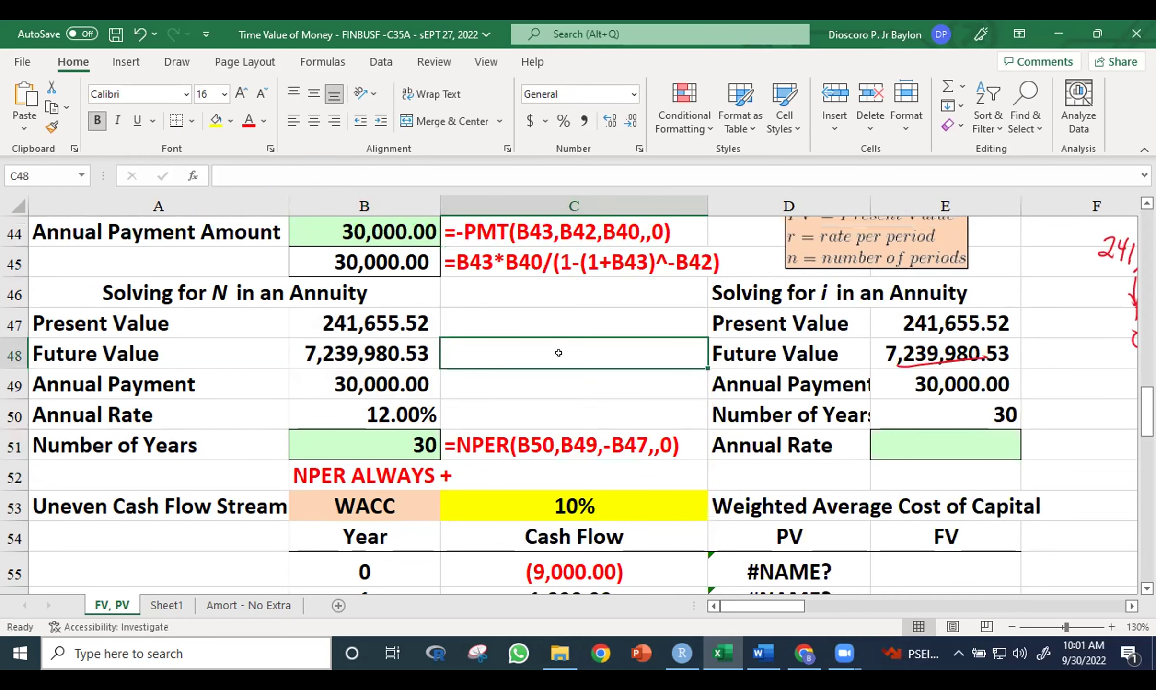
pyautogui.click(601, 471)
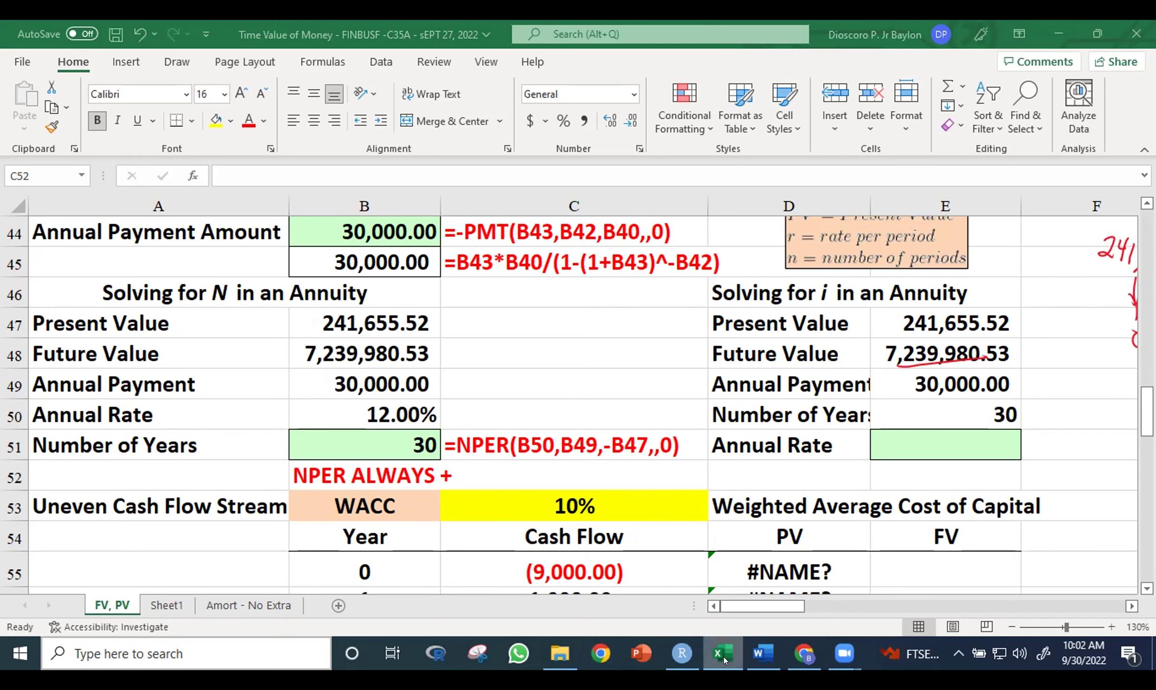
# Examine the hand-drawn annuity timeline beside the Solving for i in an Annuity block
pyautogui.click(778, 608)
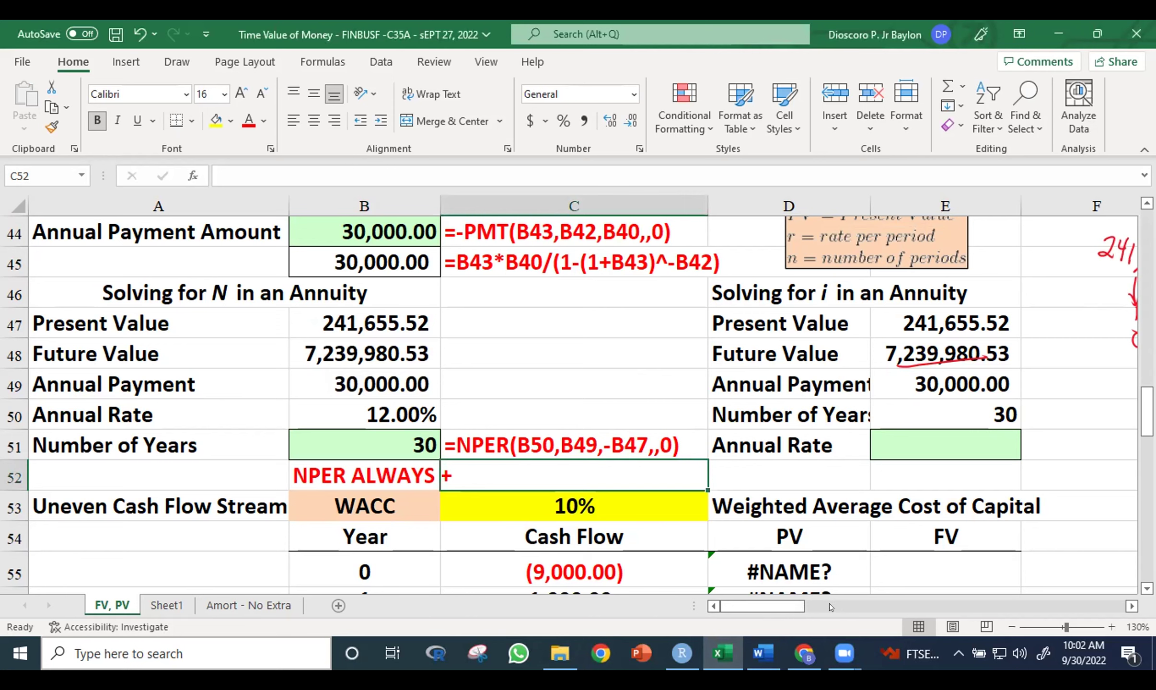
pyautogui.moveTo(791, 608); pyautogui.dragTo(838, 608)
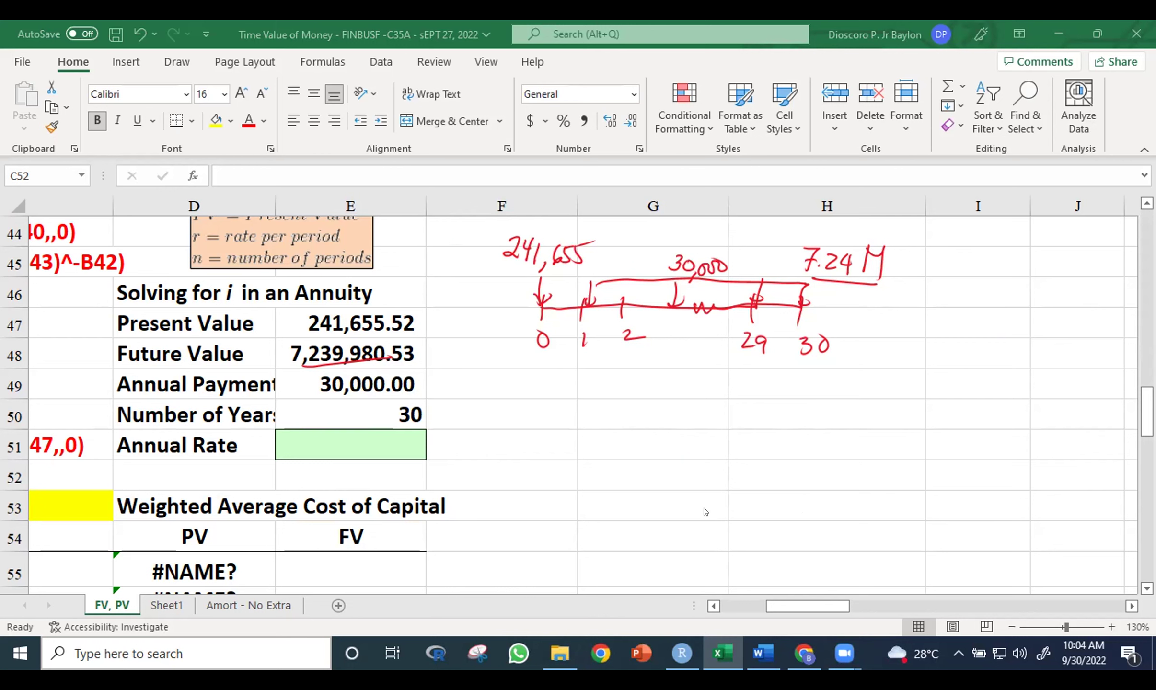
pyautogui.moveTo(814, 605); pyautogui.dragTo(711, 607)
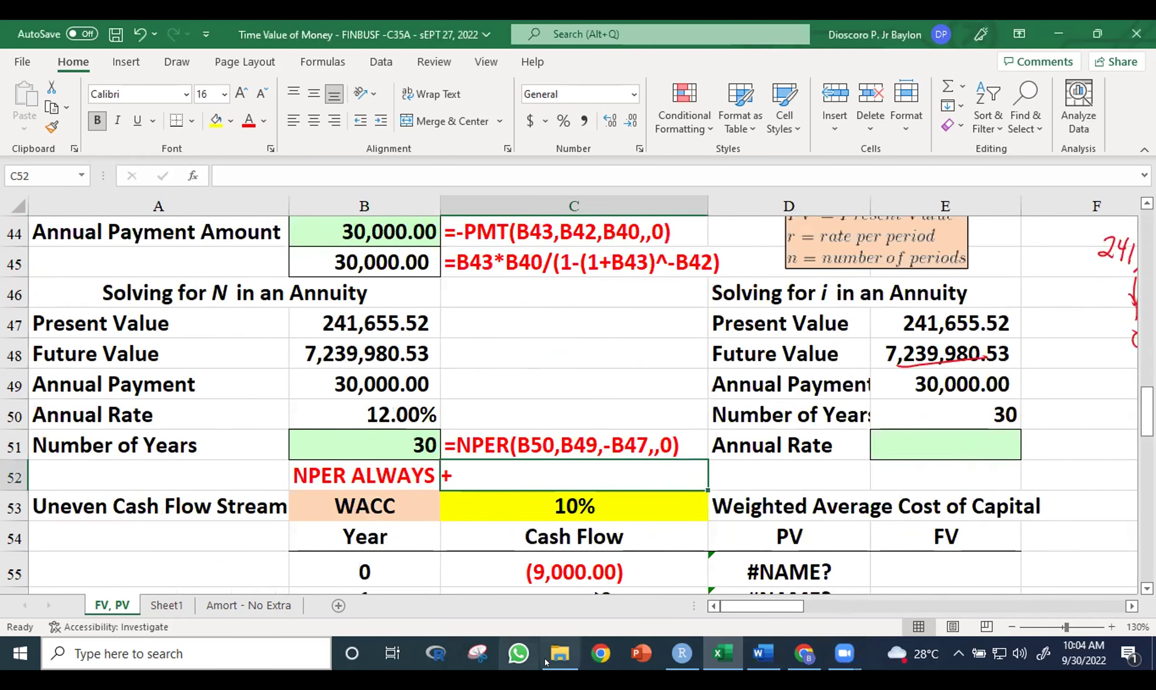
# Select the empty Annual Rate cell E51 in the Solving for i in an Annuity block
pyautogui.click(843, 654)
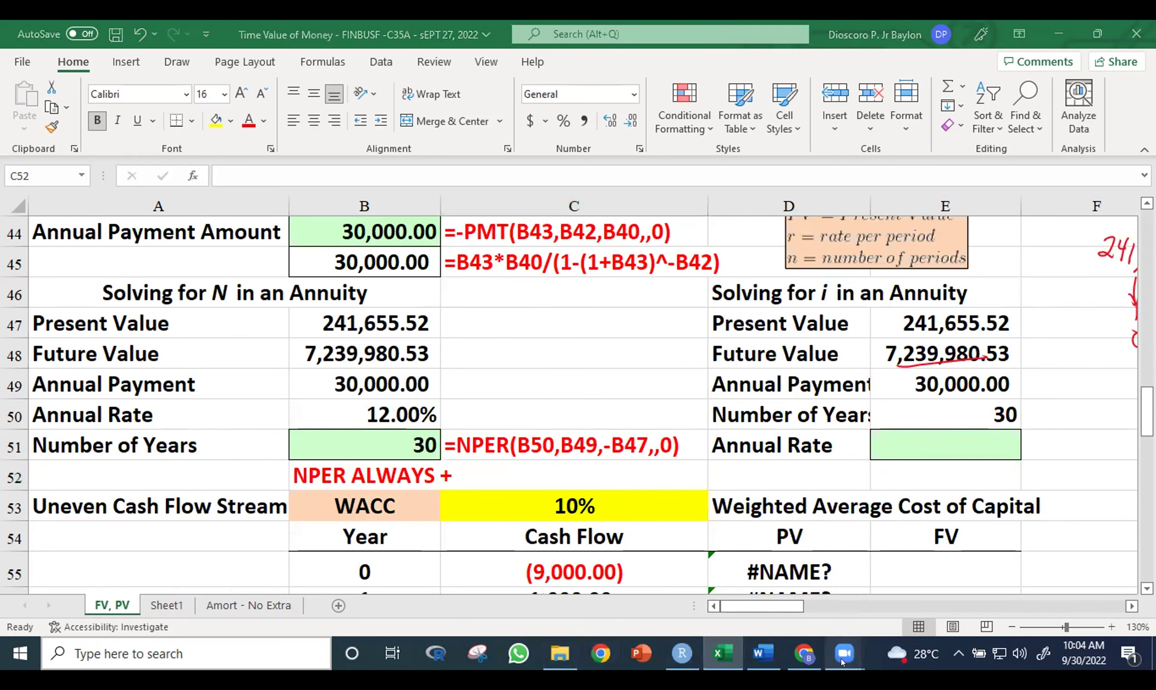
pyautogui.moveTo(842, 658)
pyautogui.click(869, 553)
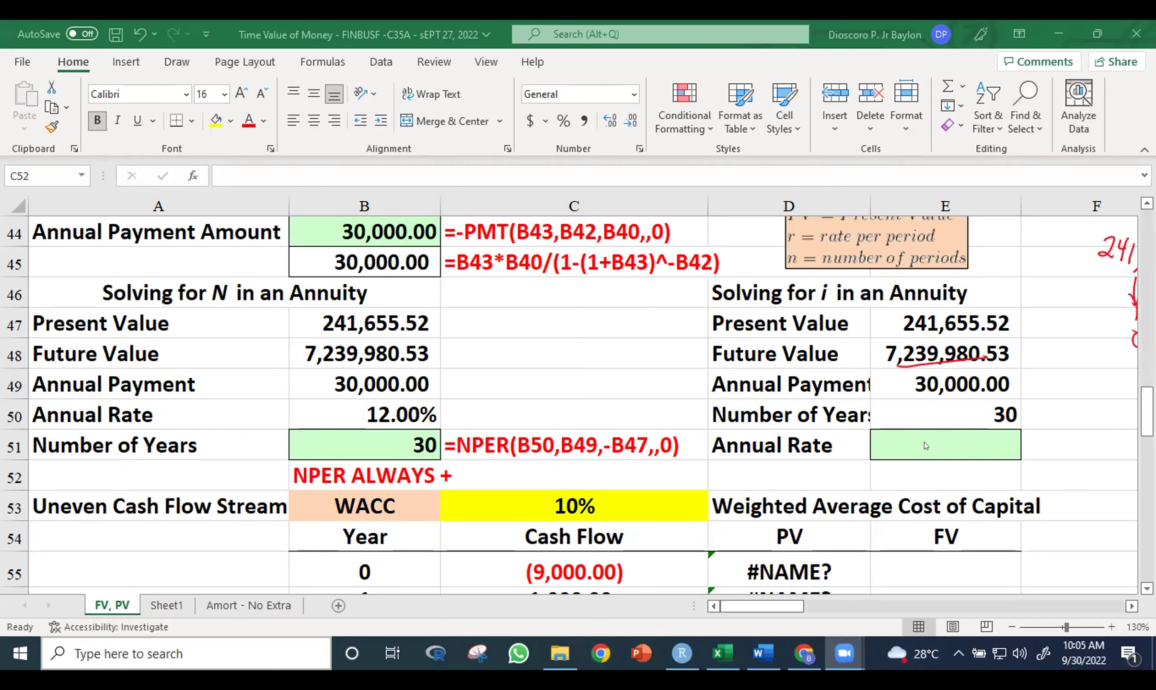
pyautogui.click(988, 446)
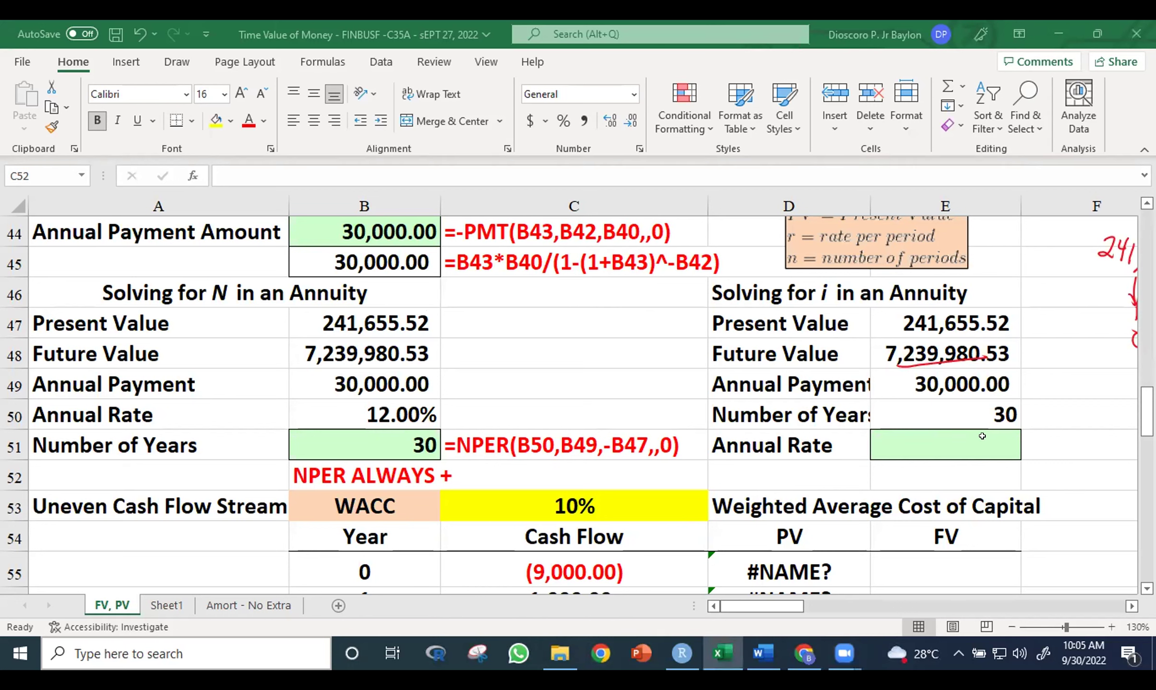
pyautogui.click(983, 436)
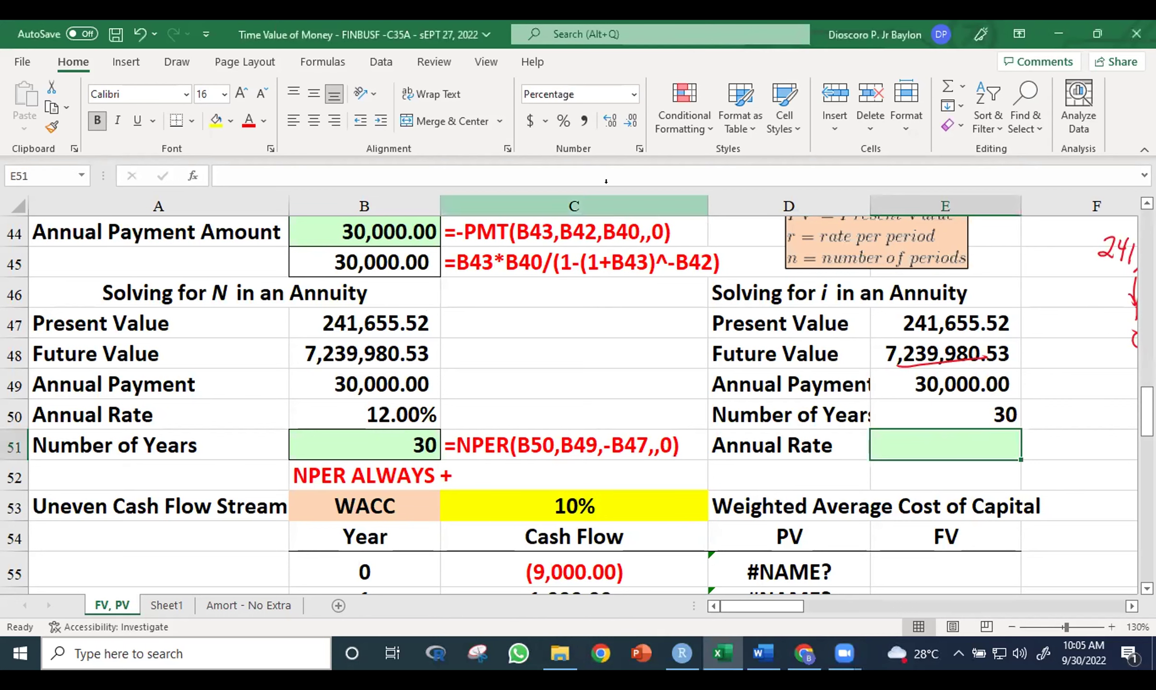
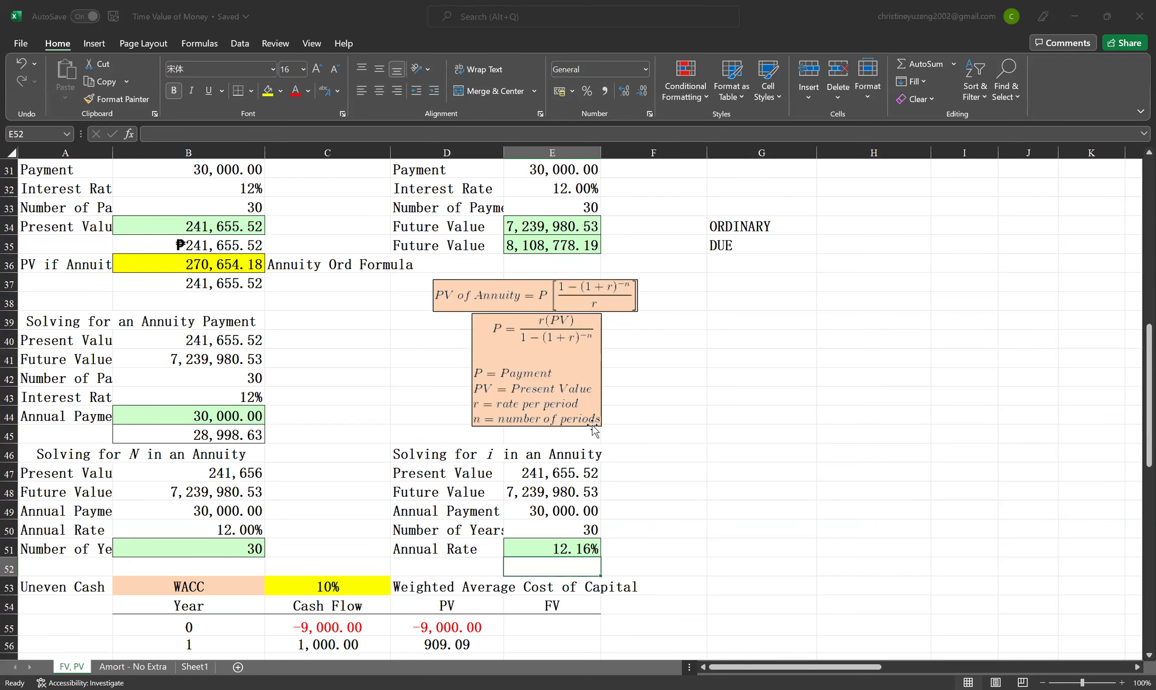
# Inspect the RATE formula behind the Annual Rate in E51 and leave the cell
pyautogui.scroll(-4, 593, 428)
pyautogui.scroll(2, 495, 289)
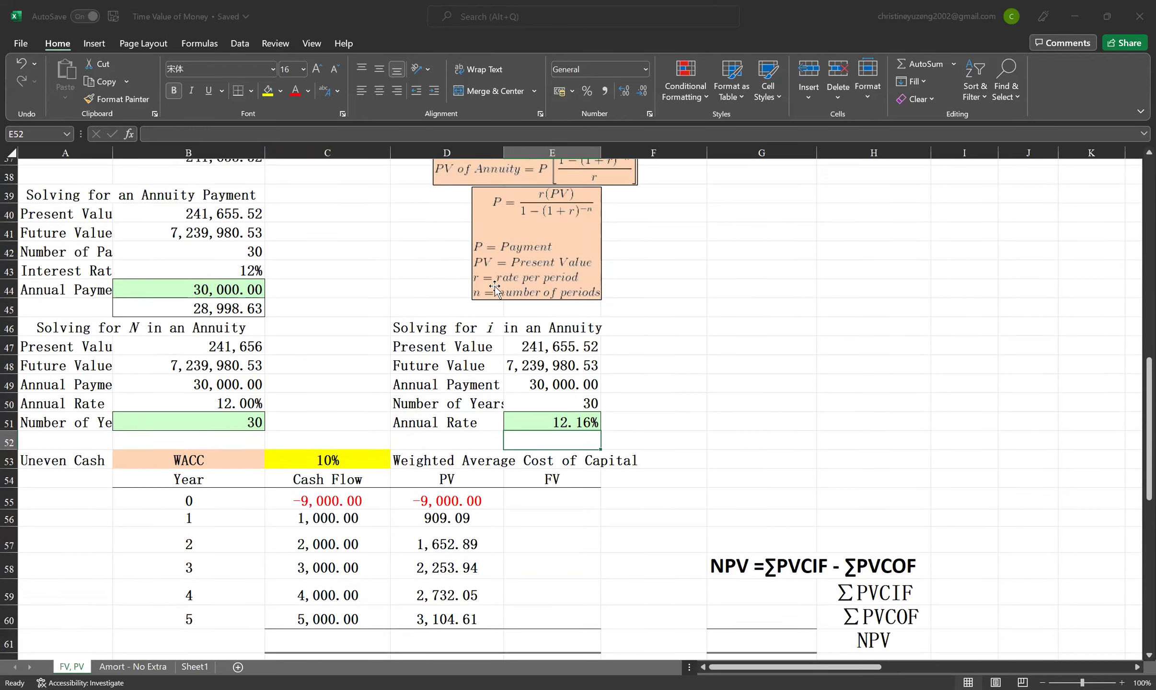
pyautogui.scroll(-1, 495, 289)
pyautogui.doubleClick(561, 381)
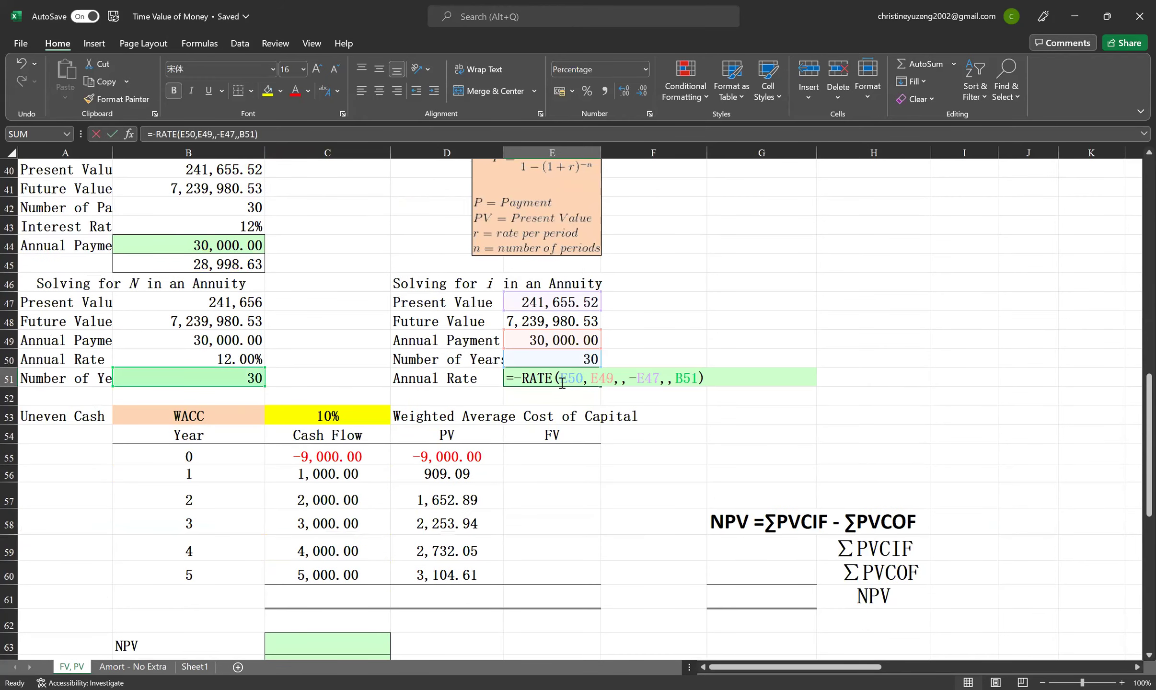
pyautogui.press('End')
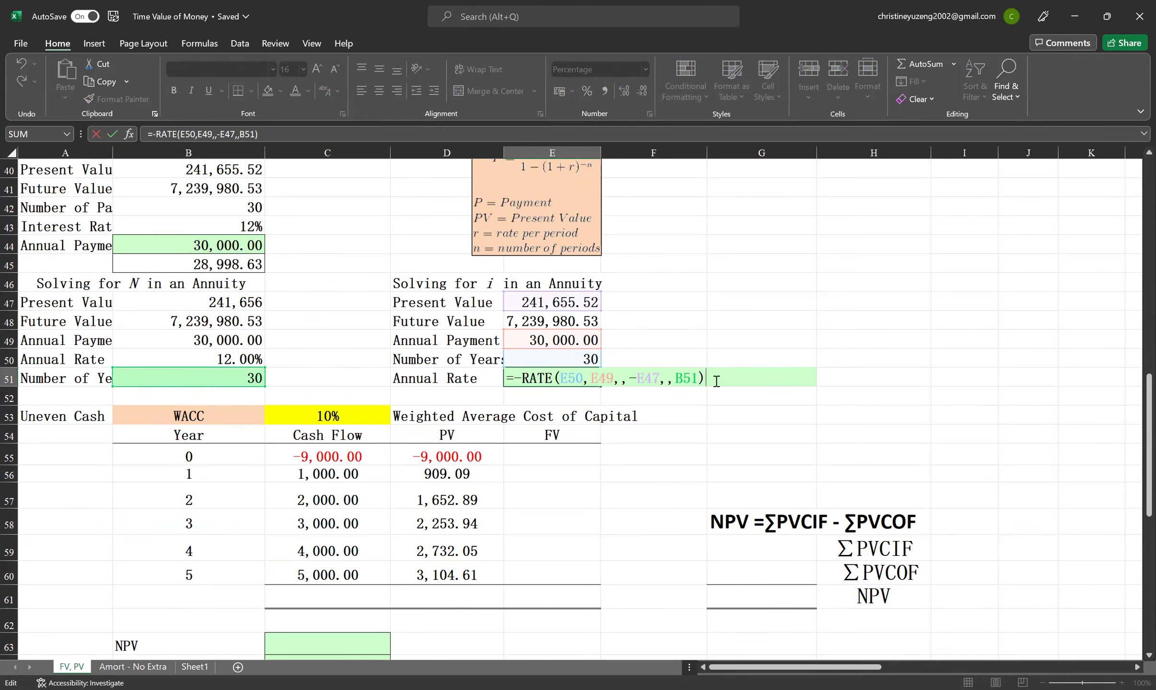
pyautogui.press('Return')
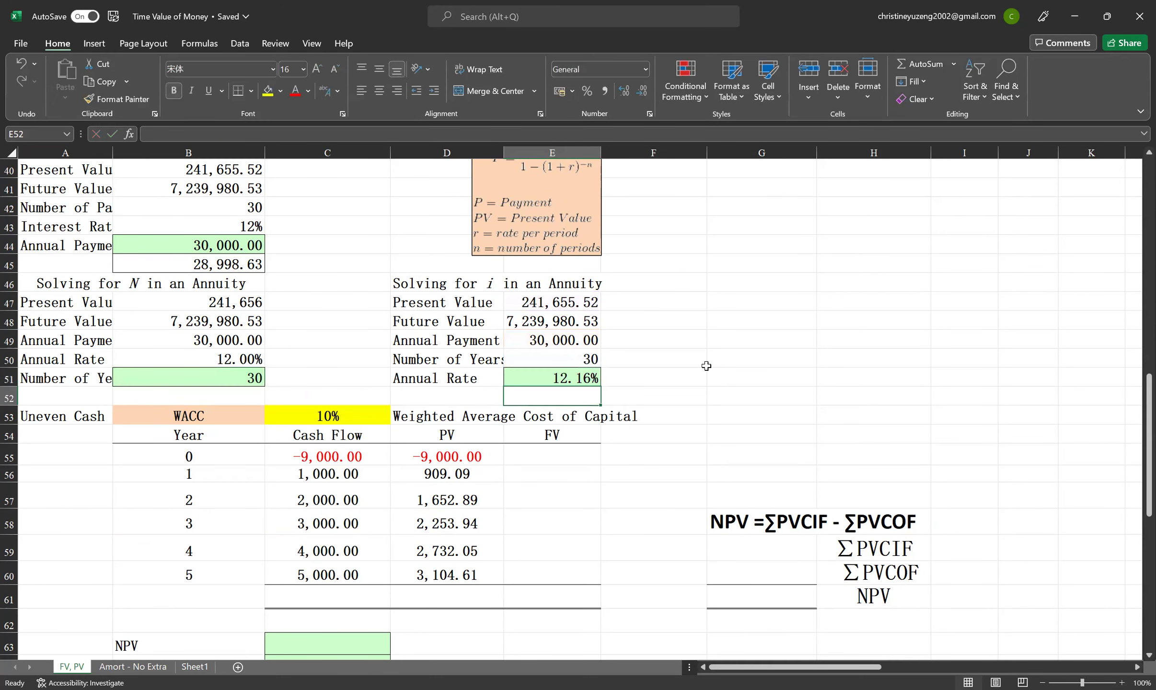
# Inspect the cell references behind the present value, future value and annual payment in E47, E48 and E49
pyautogui.click(579, 336)
pyautogui.click(560, 322)
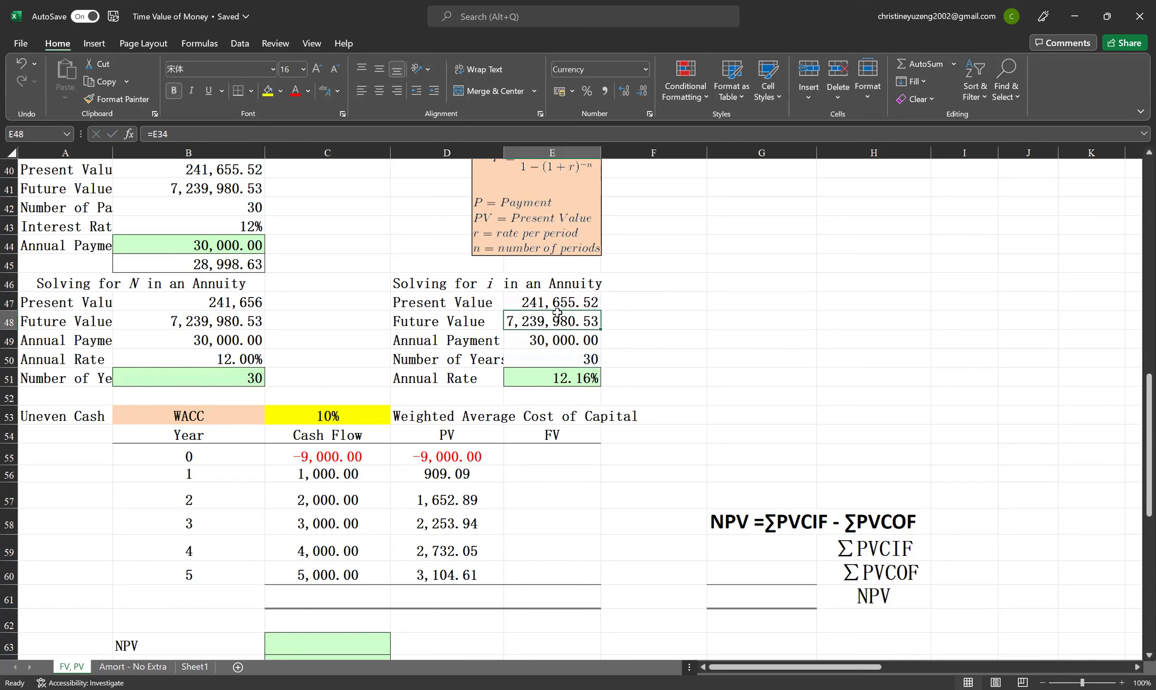
pyautogui.doubleClick(556, 302)
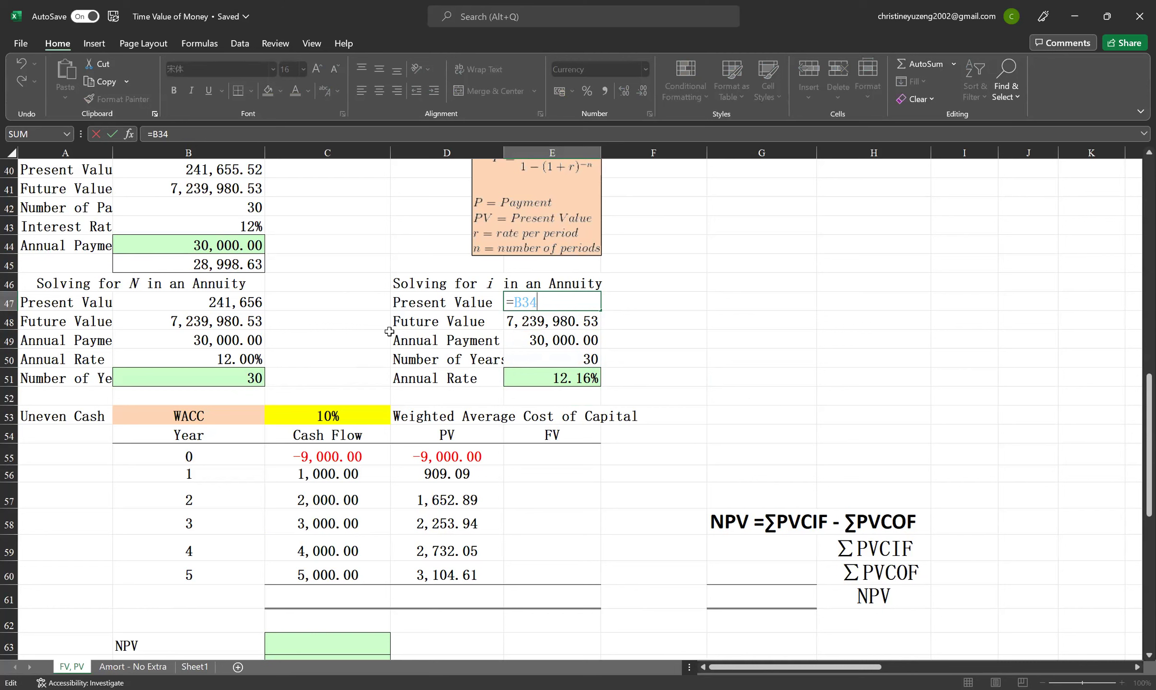
pyautogui.doubleClick(558, 322)
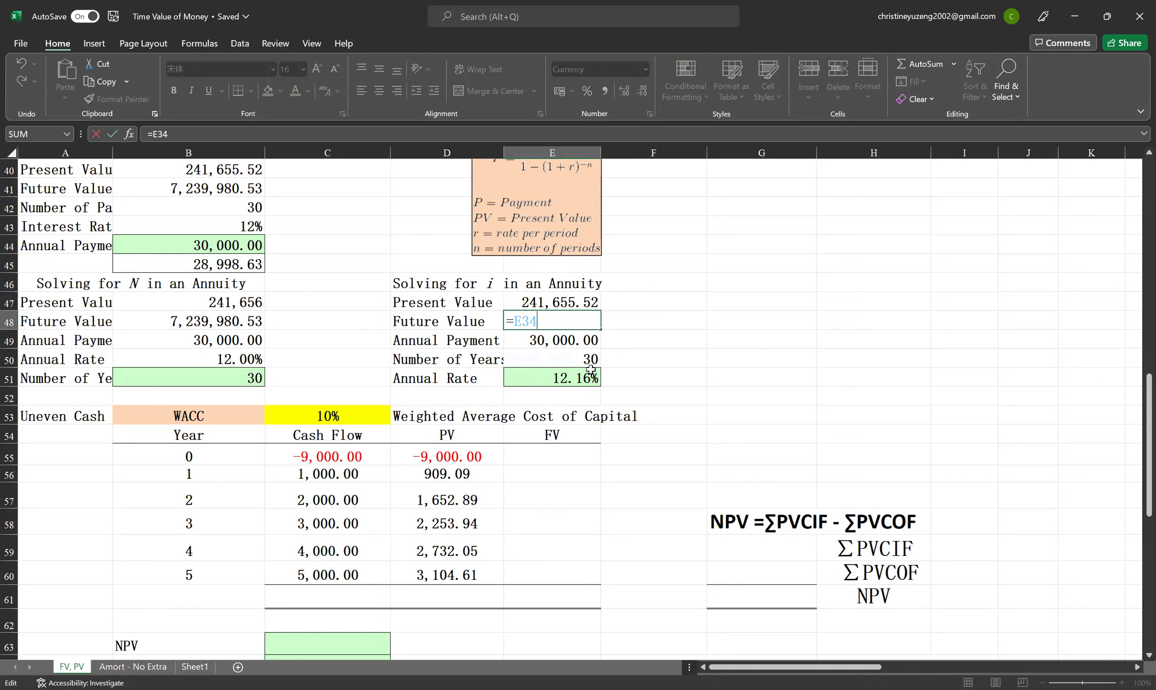
pyautogui.doubleClick(583, 340)
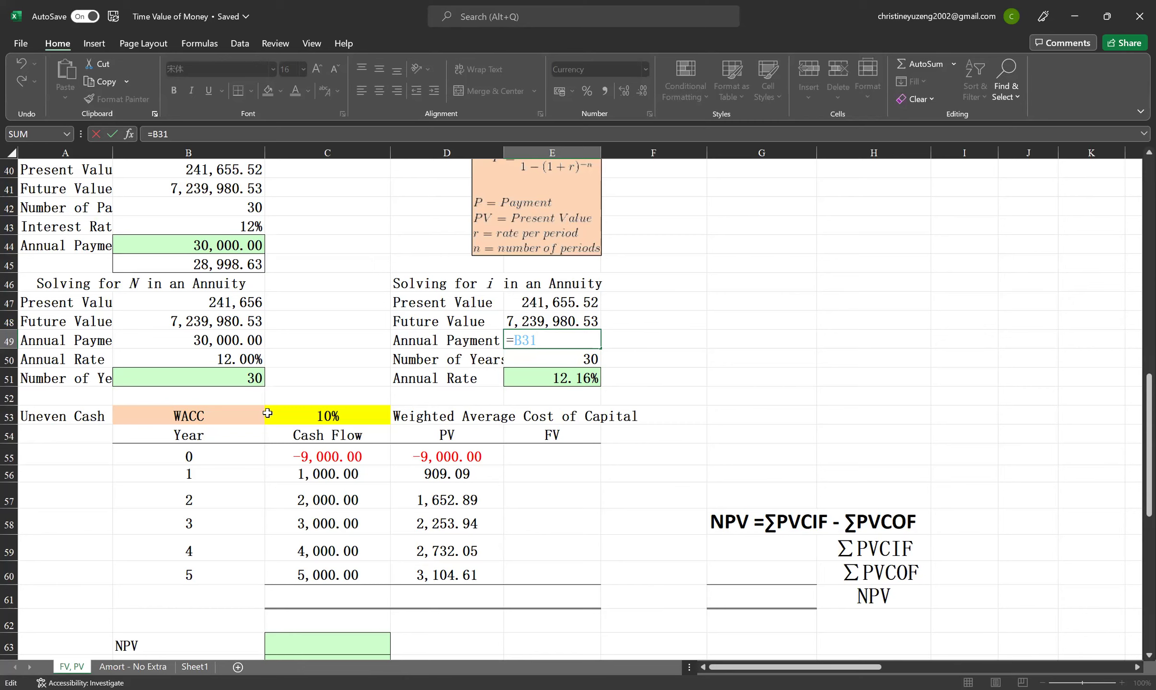
# Trace the annual payment back to its source cell B31 and look over the annuity sections
pyautogui.scroll(4, 281, 424)
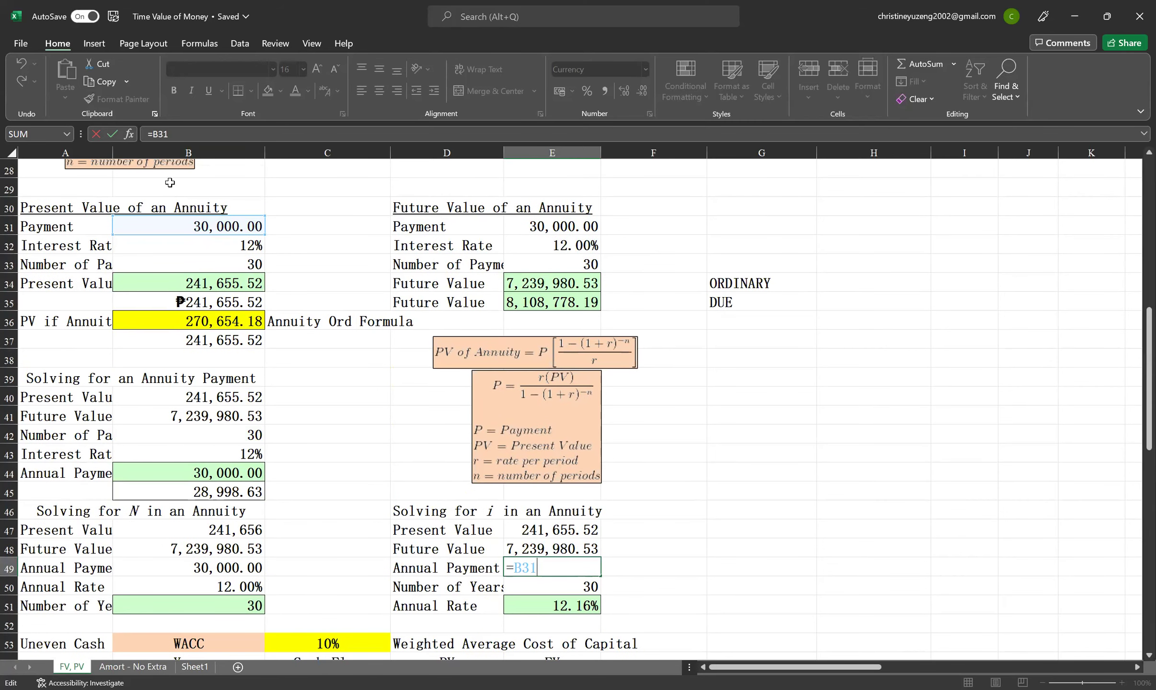
pyautogui.click(191, 228)
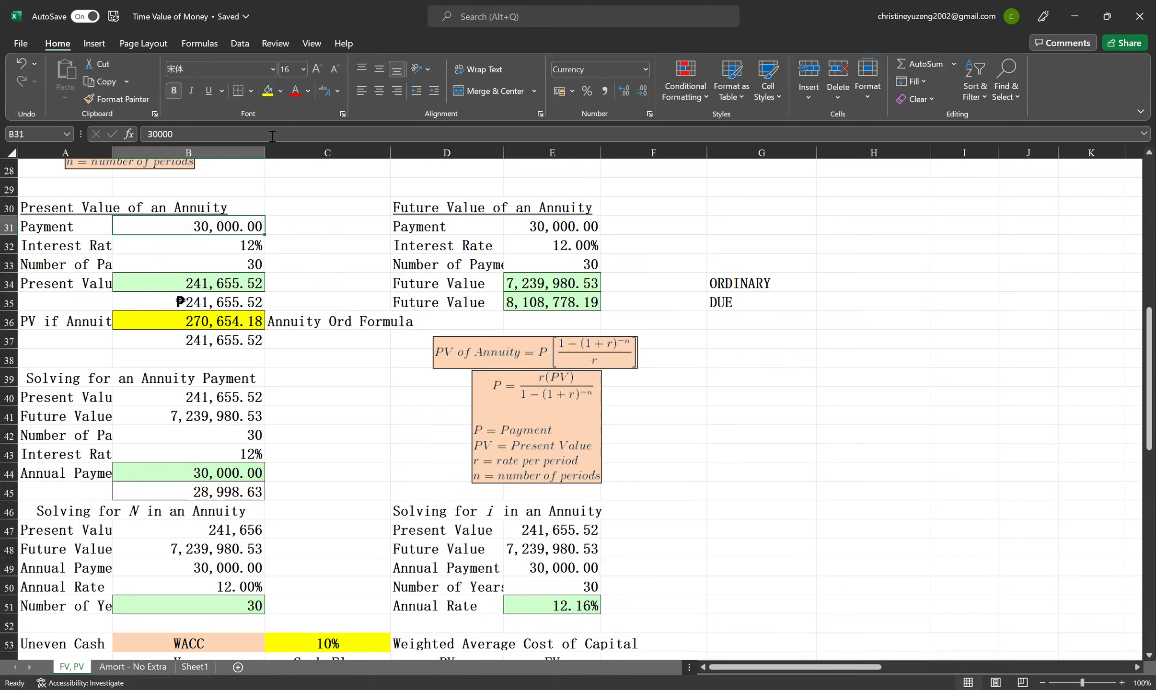
pyautogui.scroll(8, 548, 262)
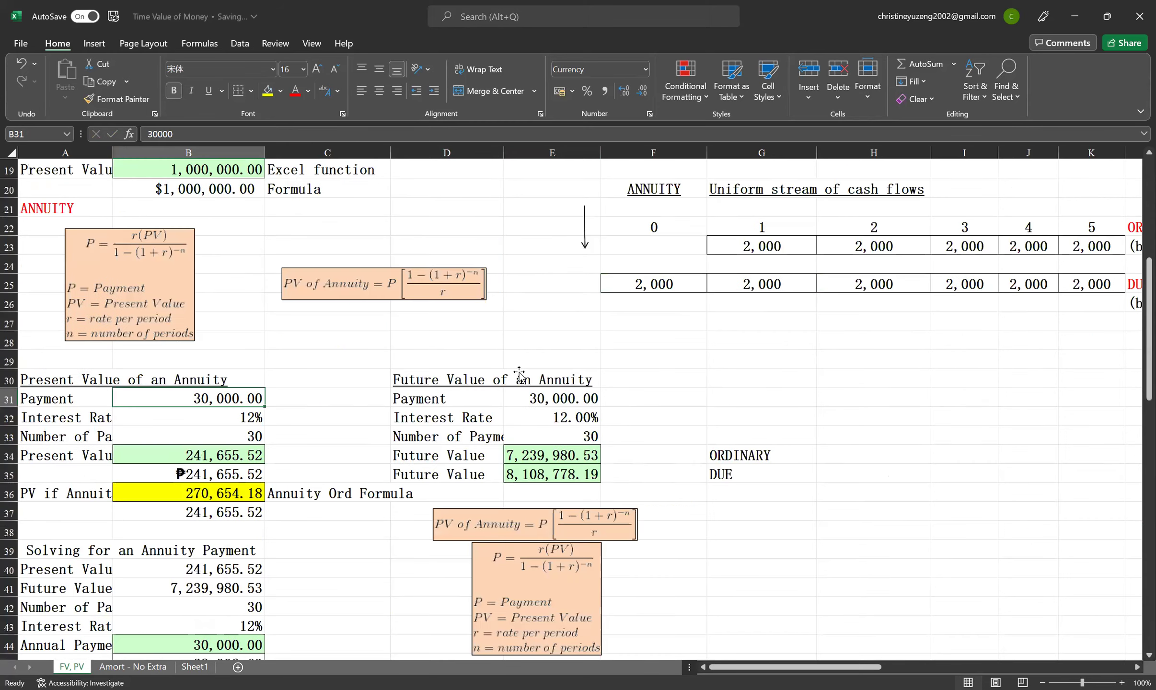
# Check the number of years in E50 and inspect the arguments of the RATE formula in the Annual Rate cell E51
pyautogui.scroll(-11, 516, 377)
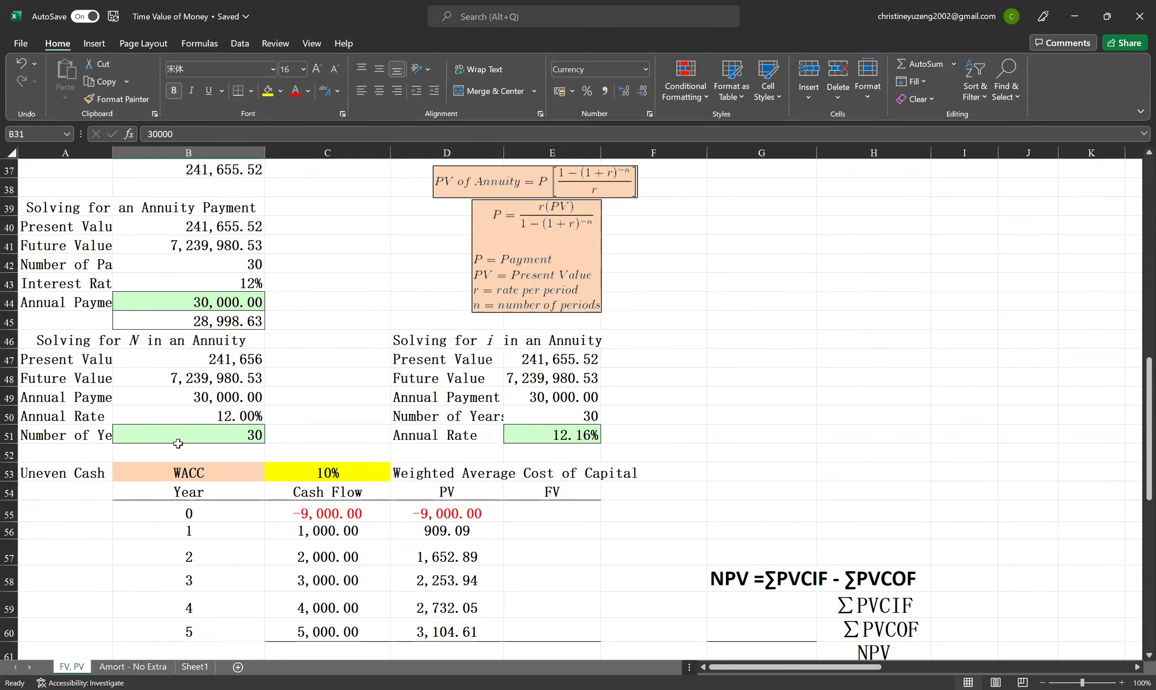
pyautogui.click(568, 417)
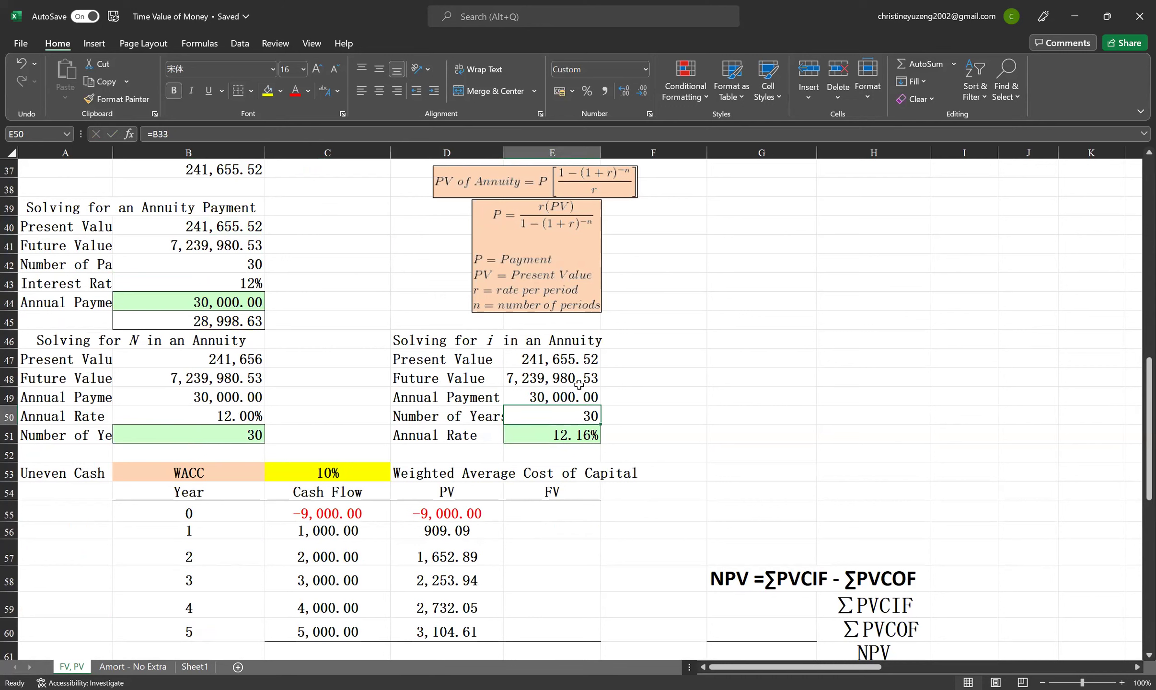
pyautogui.doubleClick(571, 437)
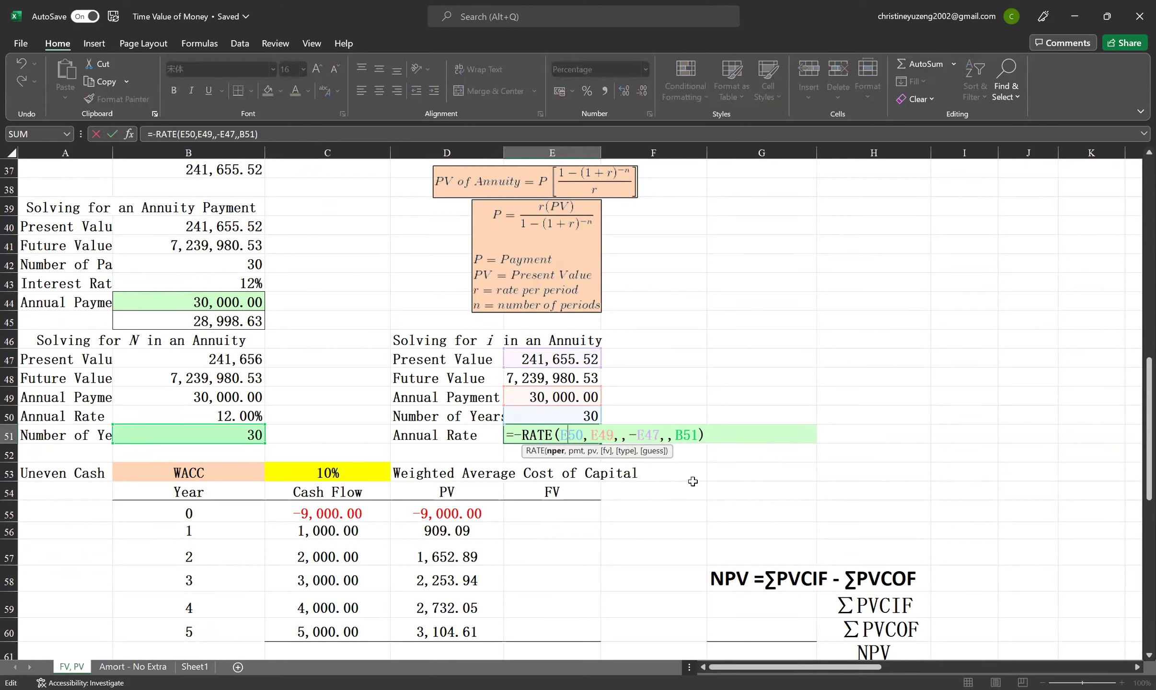
pyautogui.click(717, 430)
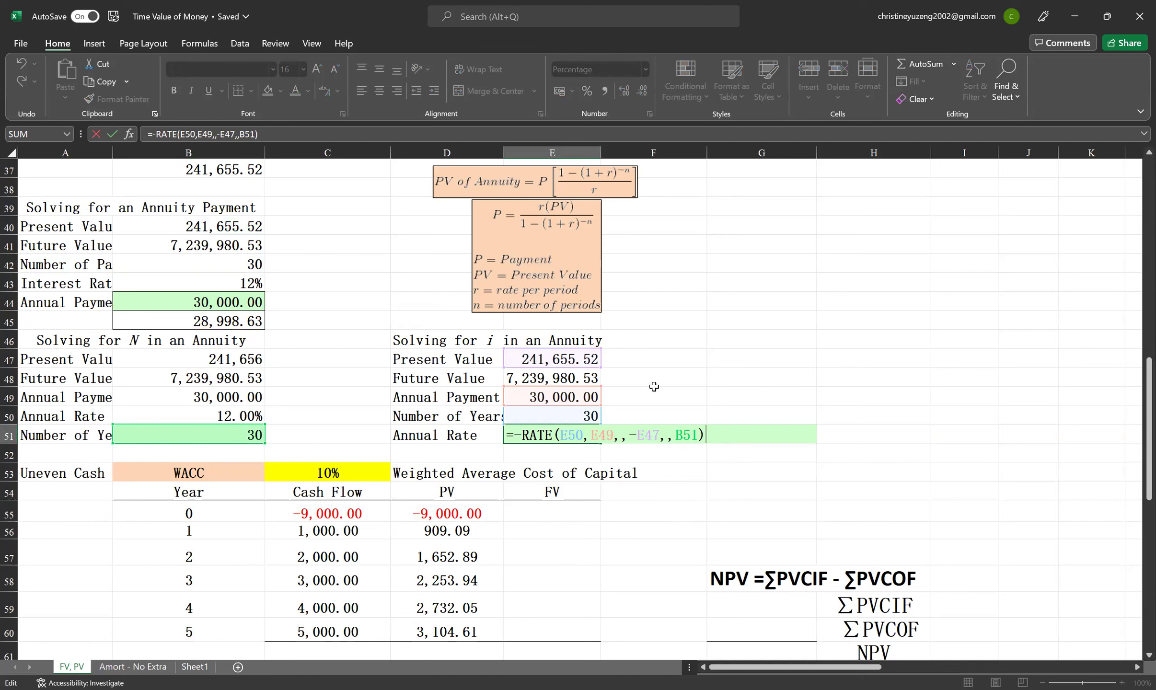
pyautogui.click(585, 434)
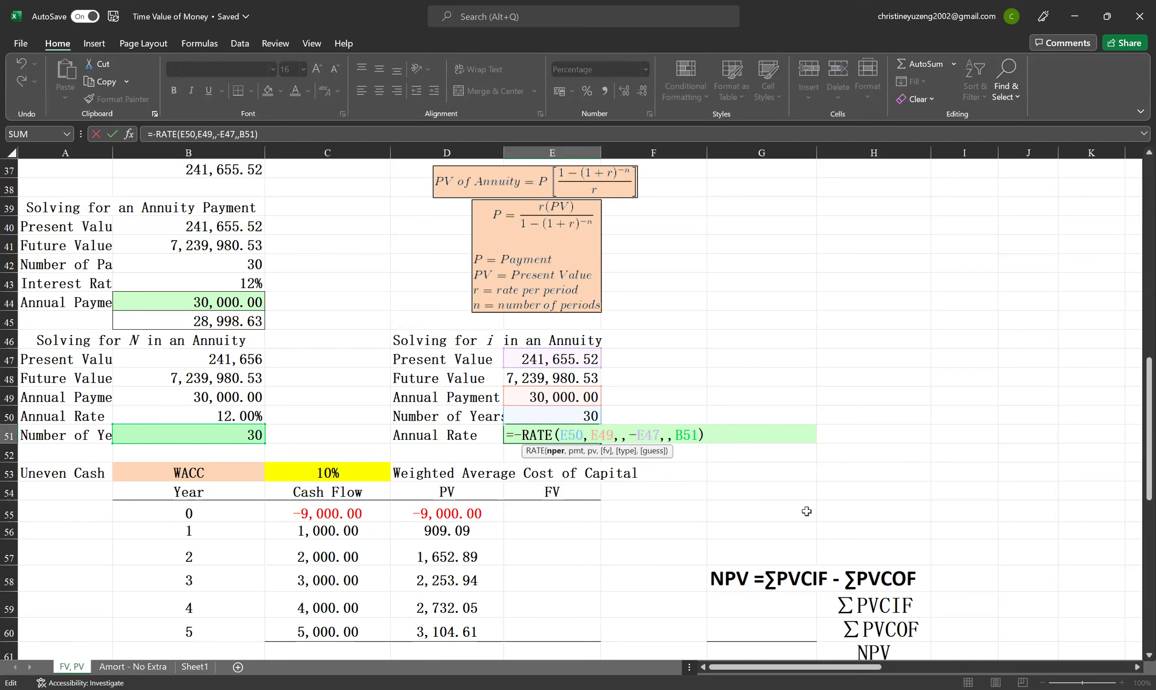
pyautogui.click(615, 437)
pyautogui.click(653, 440)
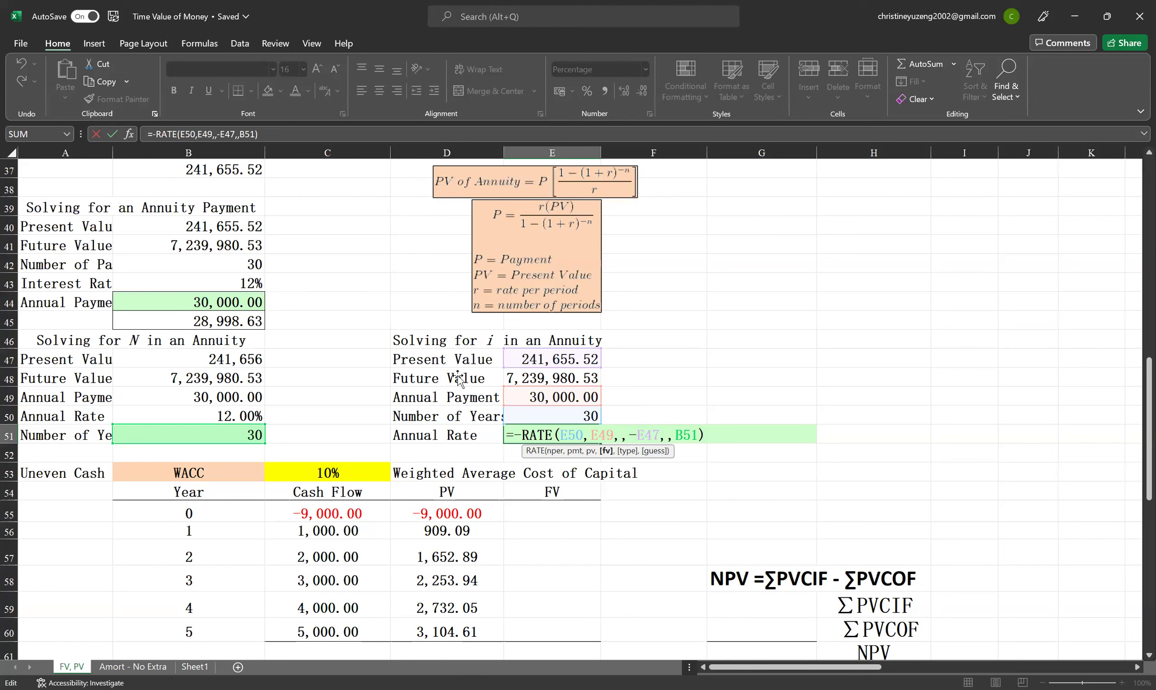
# Change the future value argument of the RATE formula in E51 to -E48 and commit the formula
pyautogui.doubleClick(651, 434)
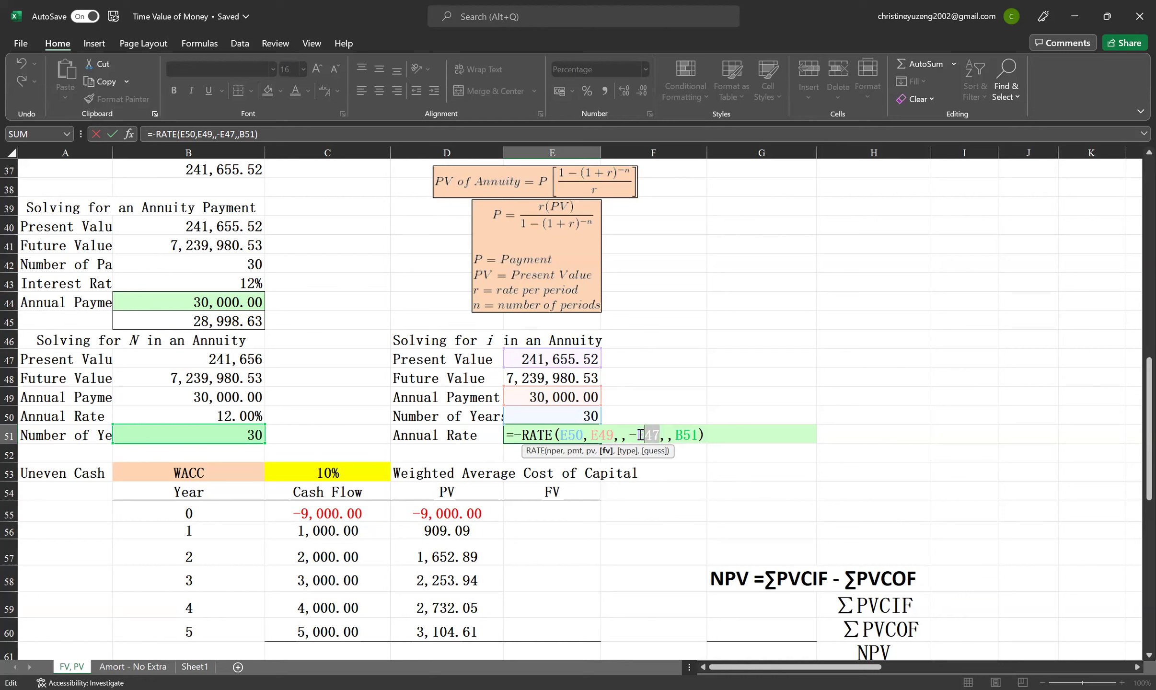
pyautogui.click(575, 378)
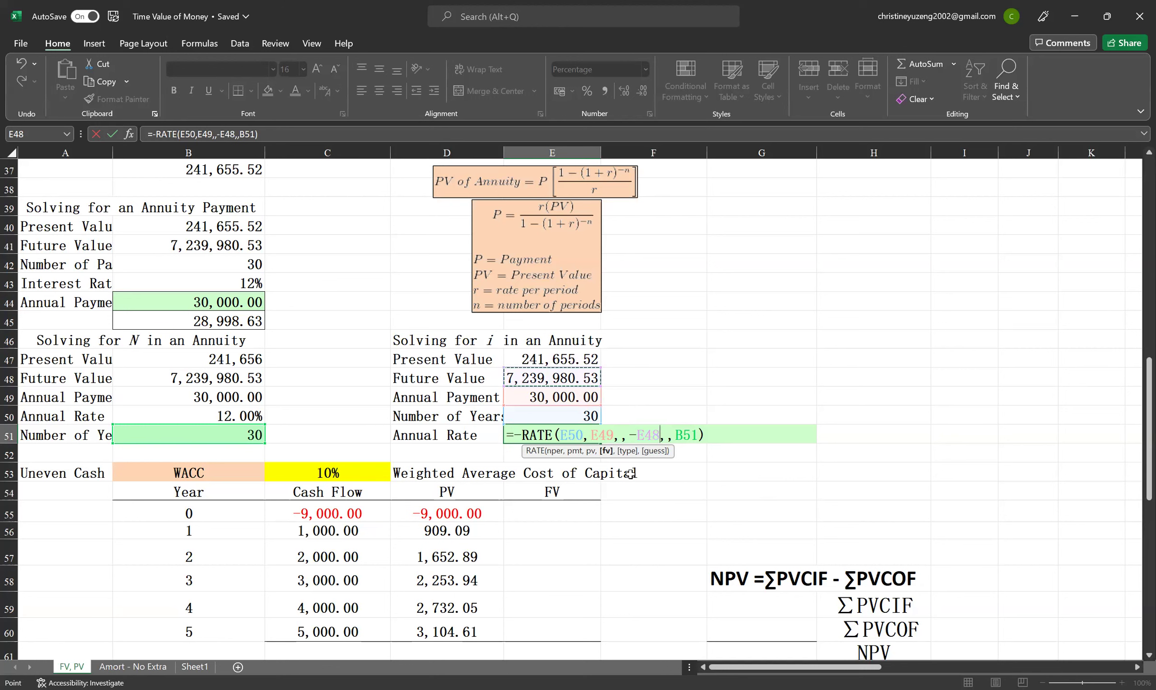
pyautogui.click(725, 435)
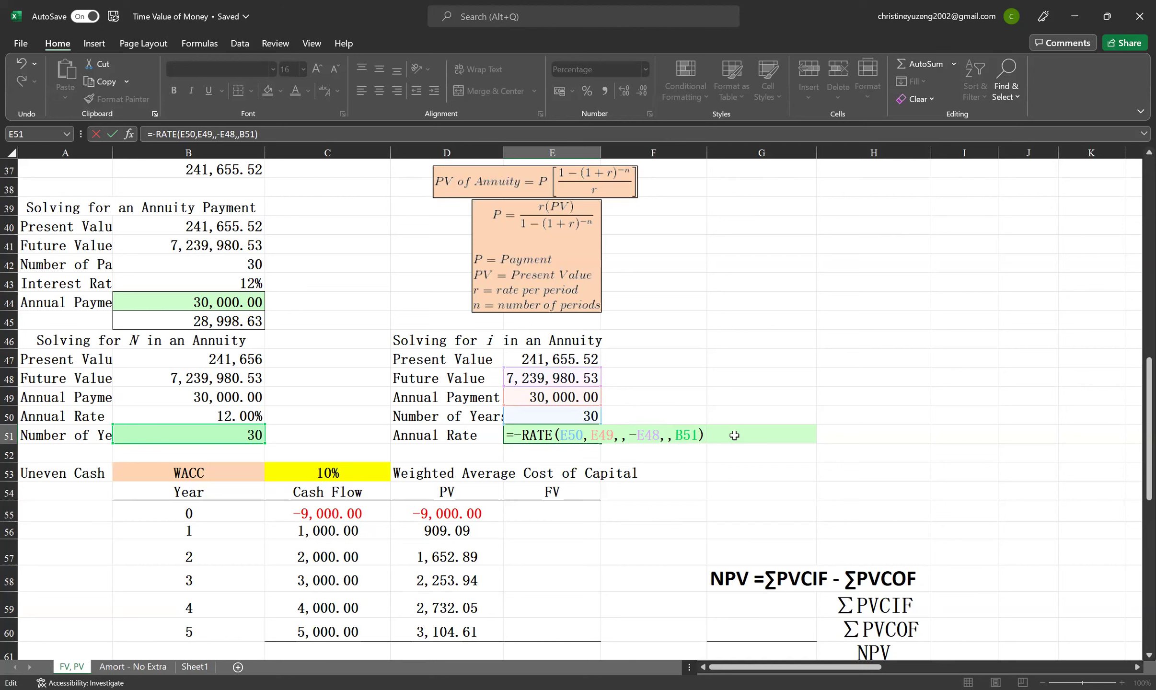
pyautogui.press('Return')
# Remove the leading minus sign before RATE in the Annual Rate formula in E51
pyautogui.press('Up')
pyautogui.press('F2')
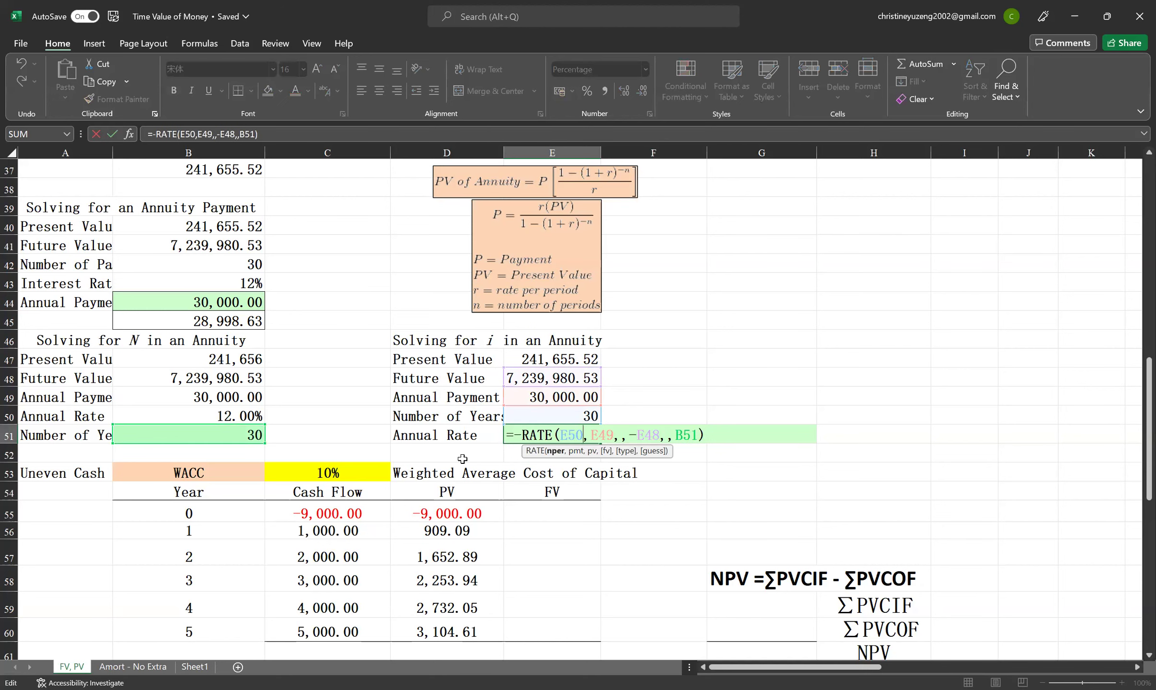
pyautogui.click(525, 436)
pyautogui.press('BackSpace')
pyautogui.press('Return')
# Examine the payment argument of the corrected RATE formula in E51 against the annuity sections above
pyautogui.press('Up')
pyautogui.press('F2')
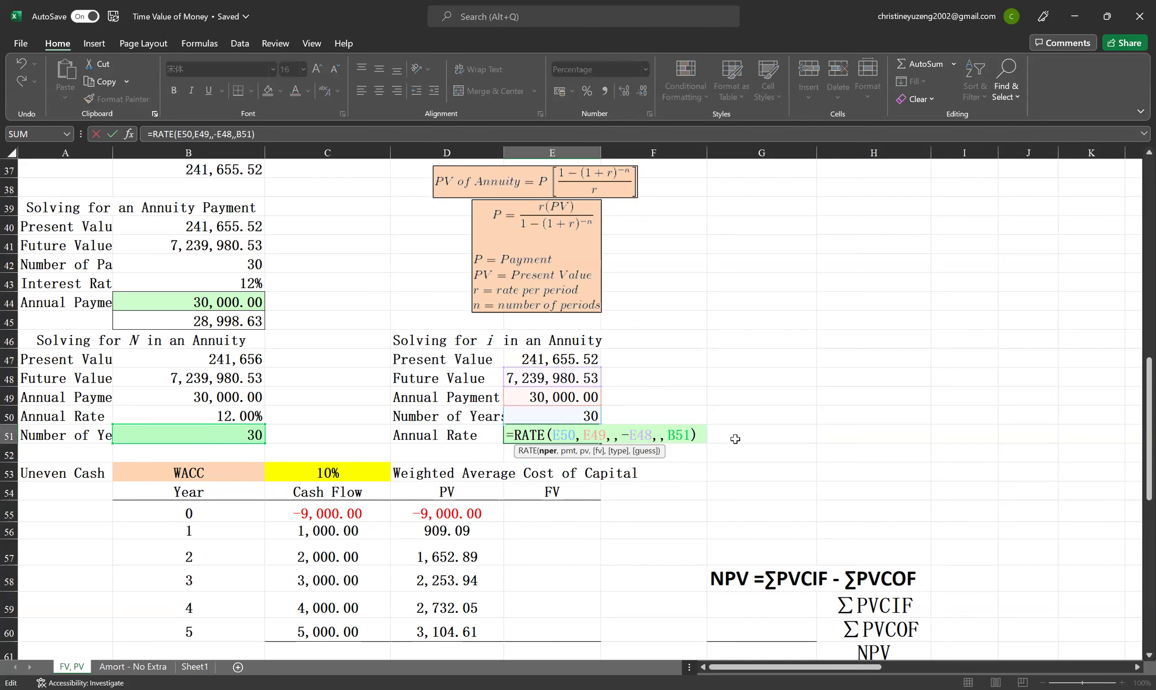
pyautogui.click(735, 439)
pyautogui.click(586, 436)
pyautogui.doubleClick(585, 436)
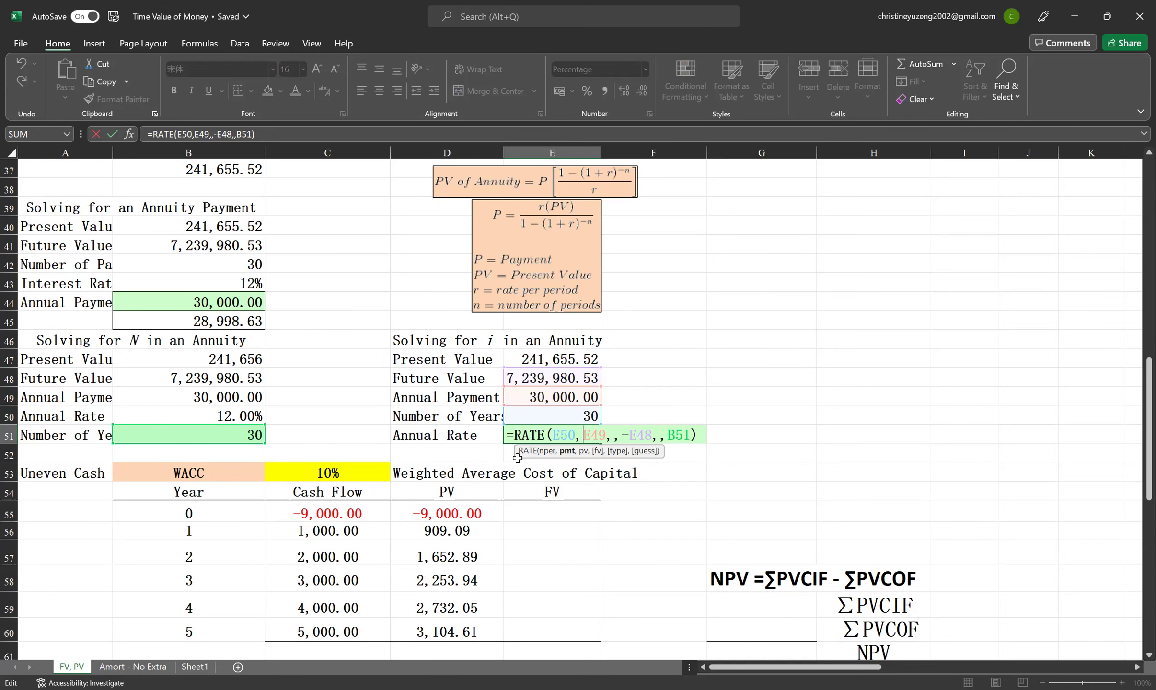
pyautogui.scroll(2, 517, 458)
pyautogui.scroll(1, 518, 458)
pyautogui.scroll(-2, 498, 383)
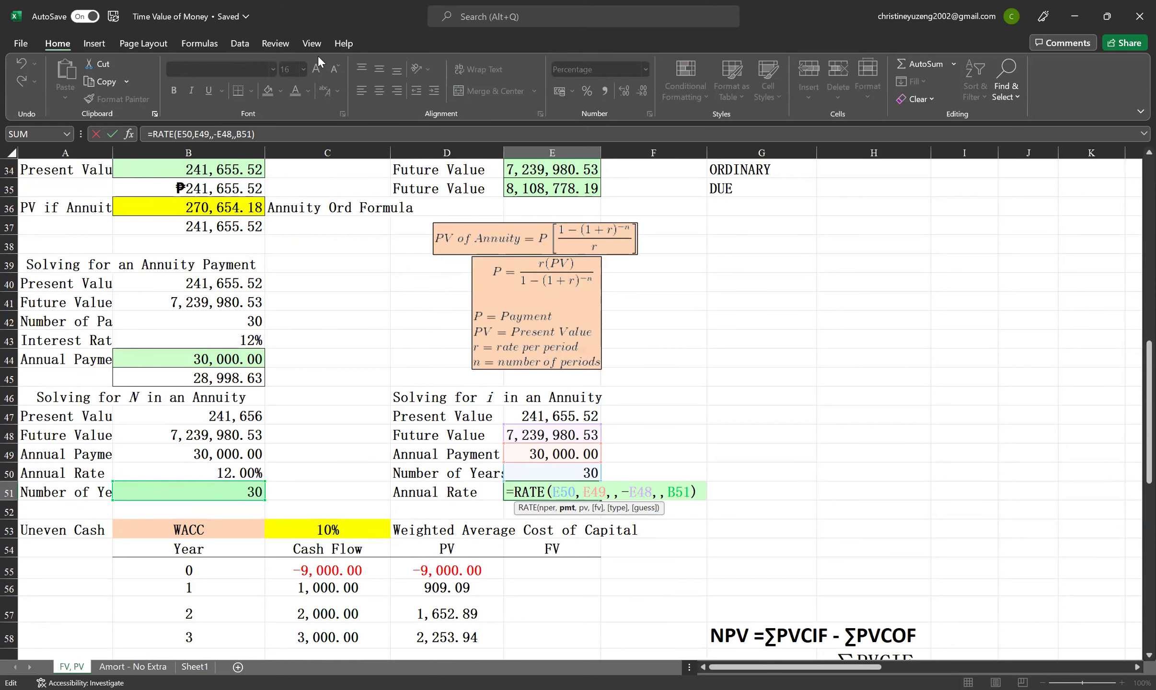
pyautogui.scroll(-1, 438, 356)
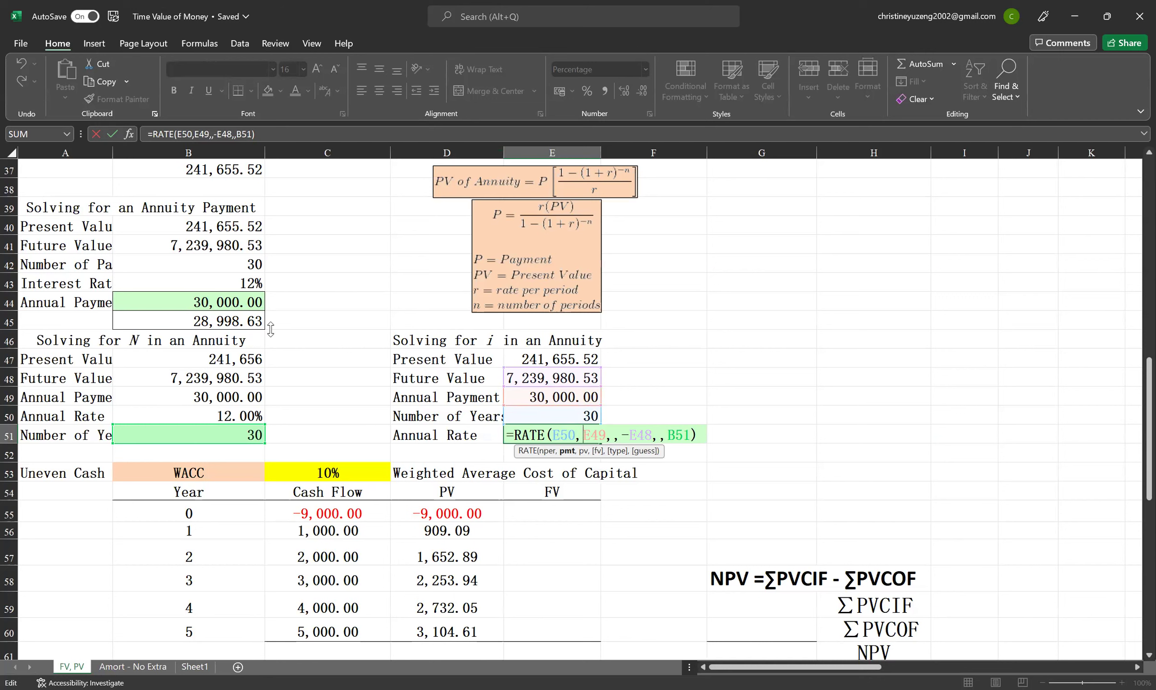
# Insert B45 before E49 in the RATE formula's payment argument and delete the final B51 argument
pyautogui.click(253, 323)
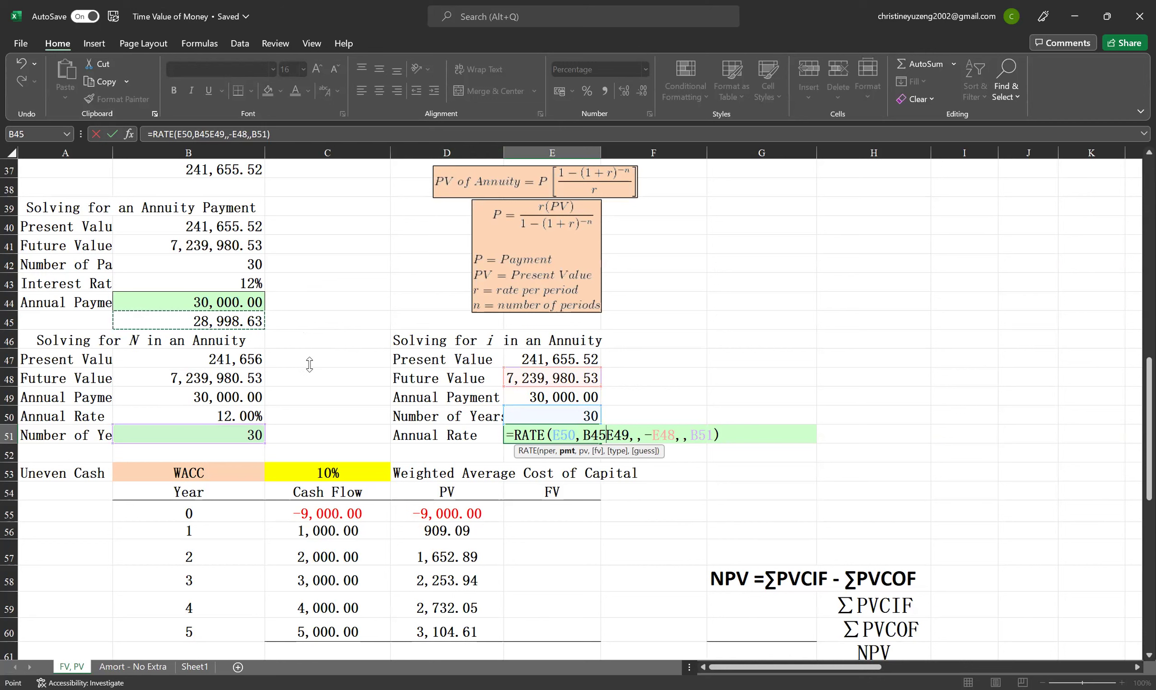
pyautogui.click(695, 434)
pyautogui.click(653, 435)
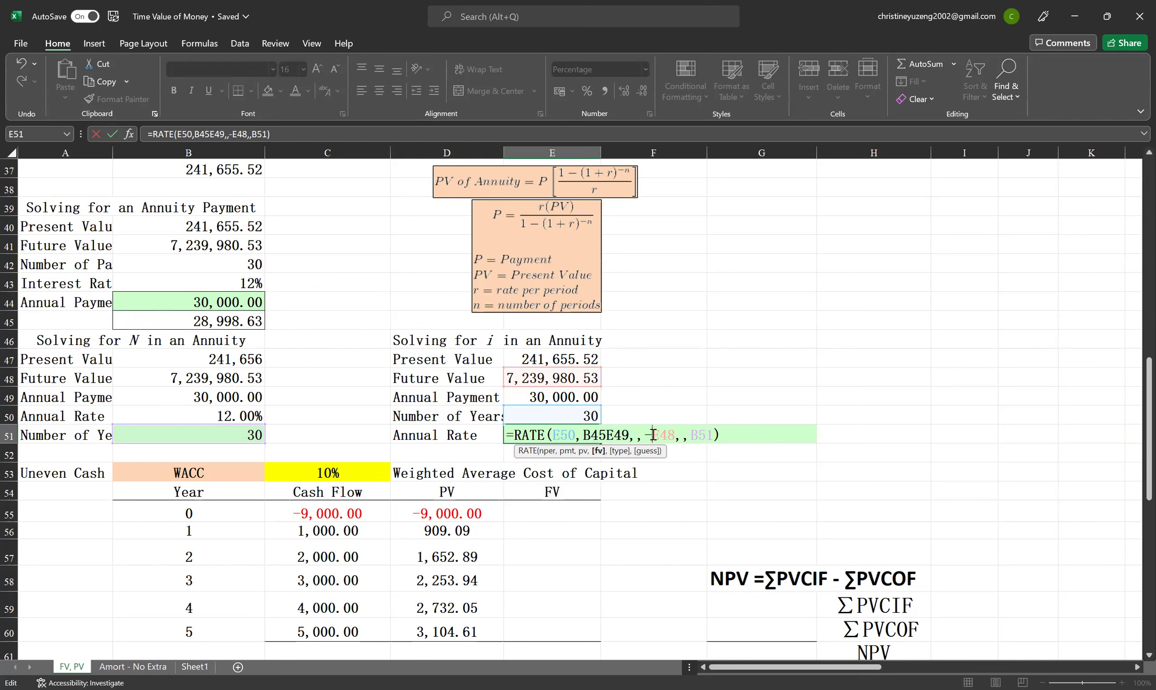
pyautogui.moveTo(689, 435); pyautogui.dragTo(715, 435)
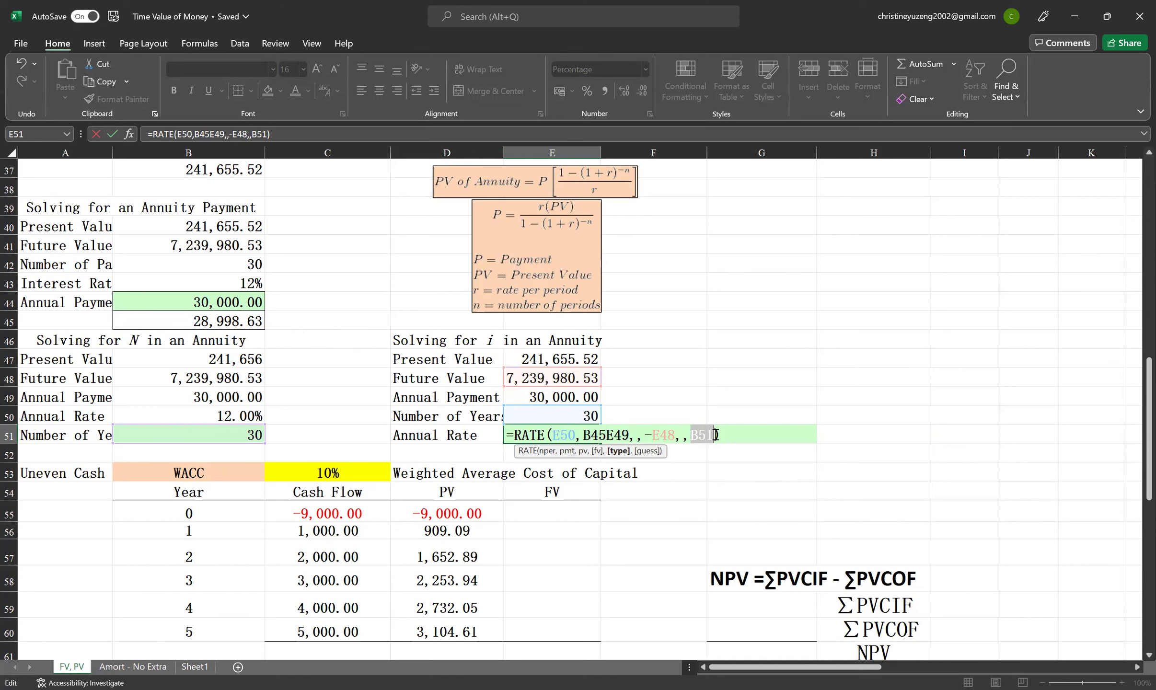
pyautogui.press('BackSpace')
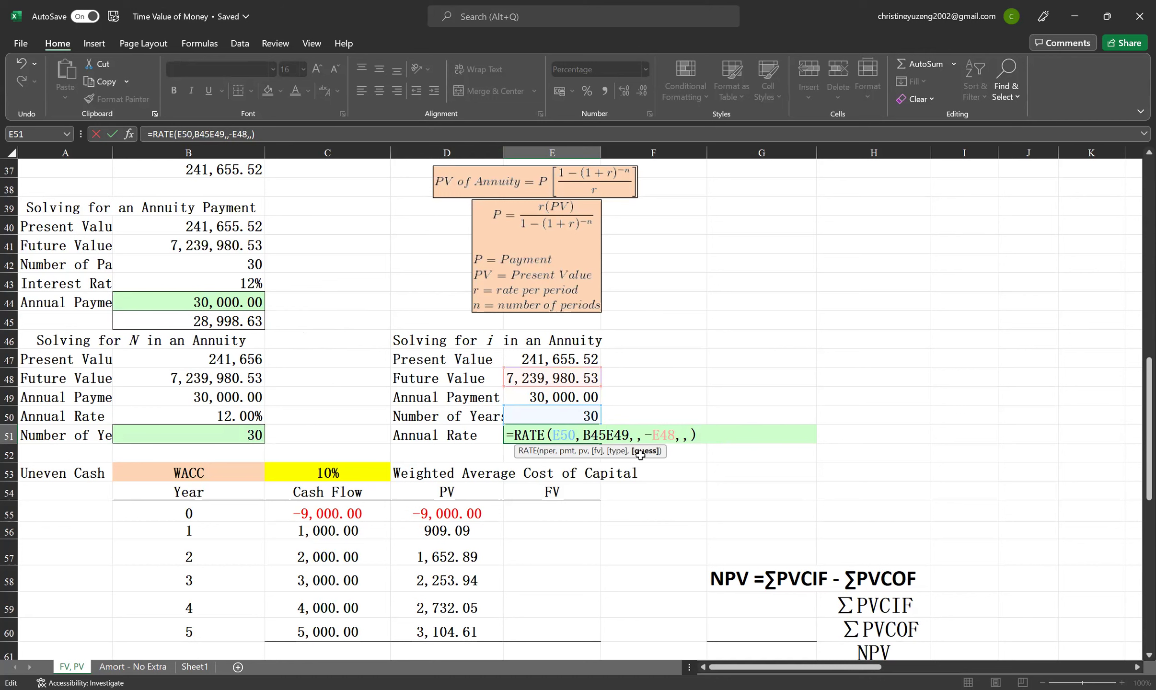
# Replace the combined B45E49 payment argument with E49 alone in the RATE formula in E51 and commit it
pyautogui.click(607, 436)
pyautogui.doubleClick(614, 434)
pyautogui.press('BackSpace')
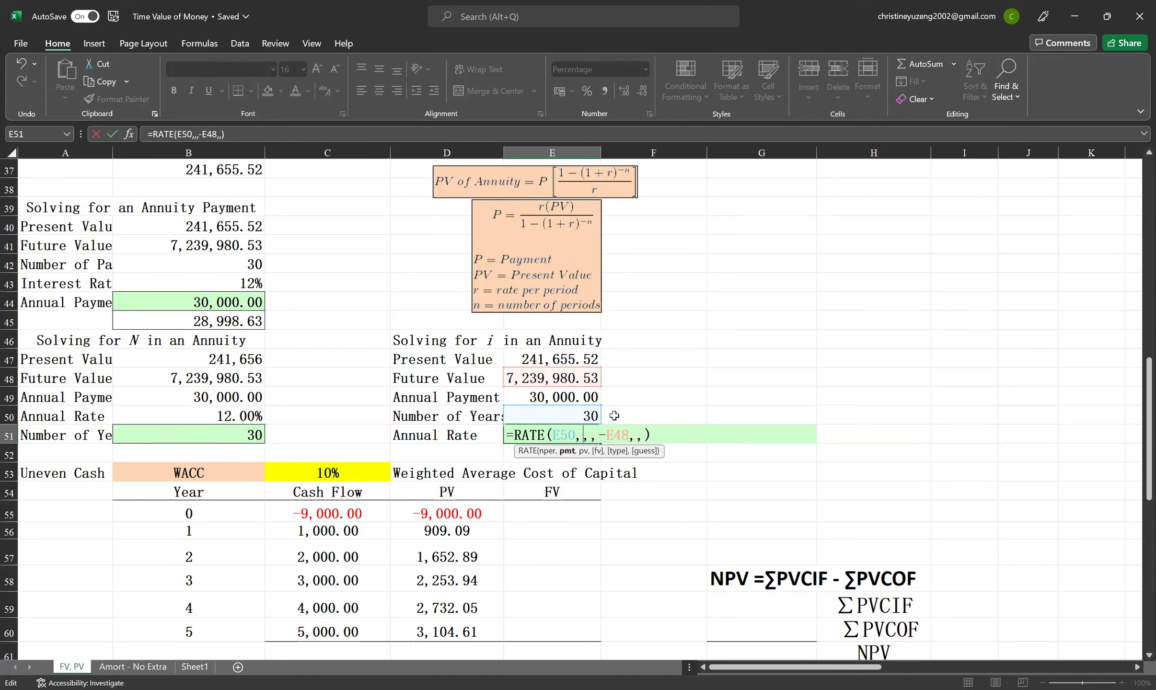
pyautogui.click(563, 397)
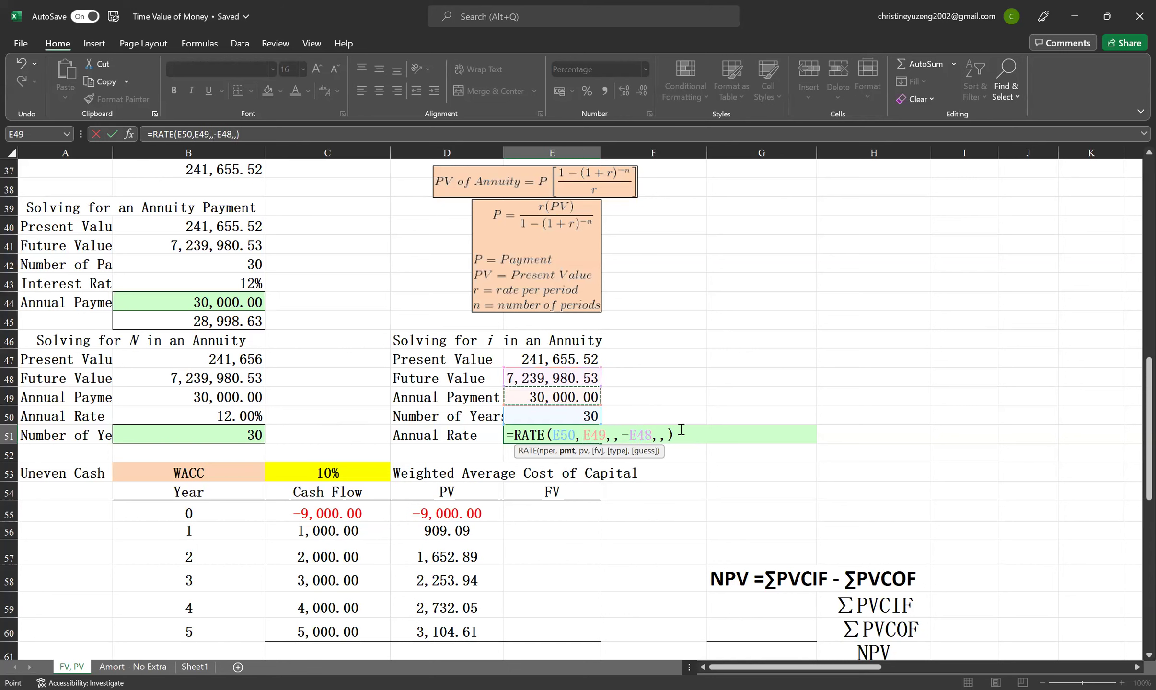
pyautogui.press('Return')
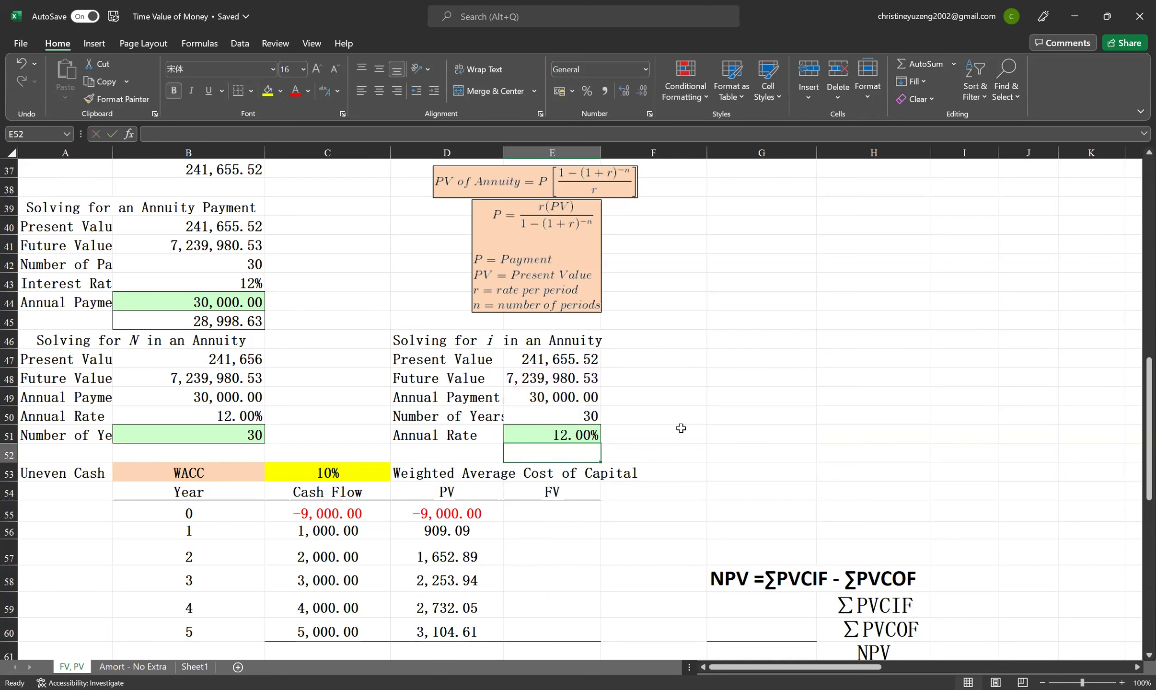
# Delete the two trailing commas from the formula in E51, leaving =RATE(E50,E49,,-E48), and return to that cell
pyautogui.doubleClick(566, 436)
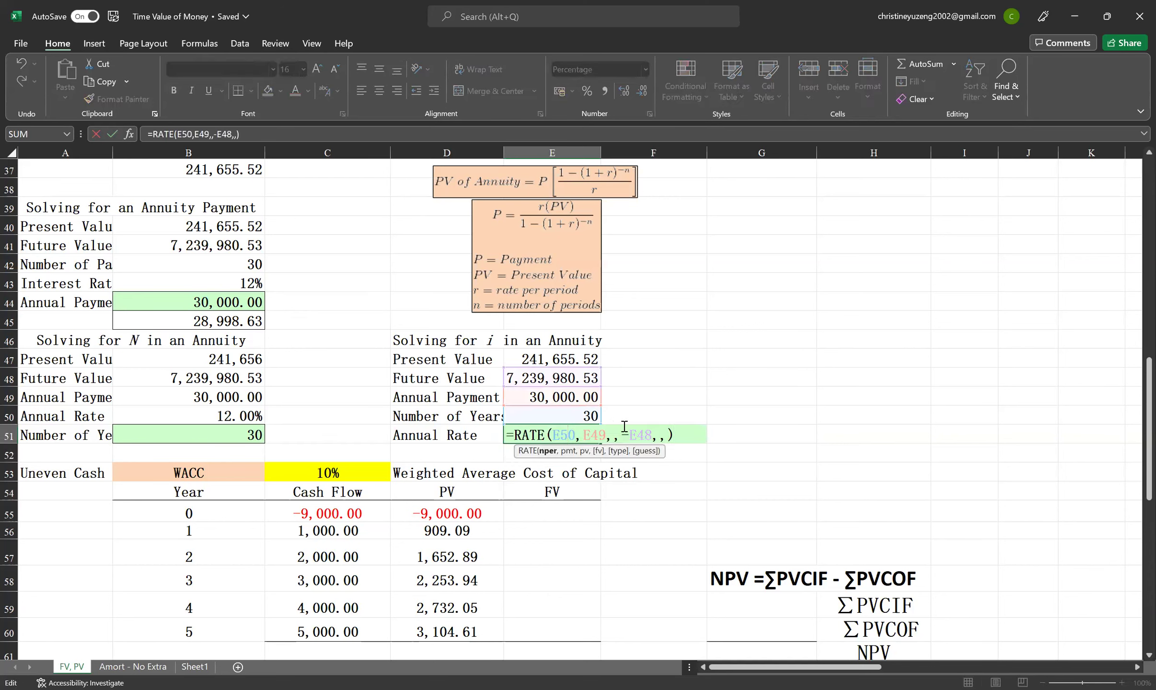
pyautogui.click(666, 435)
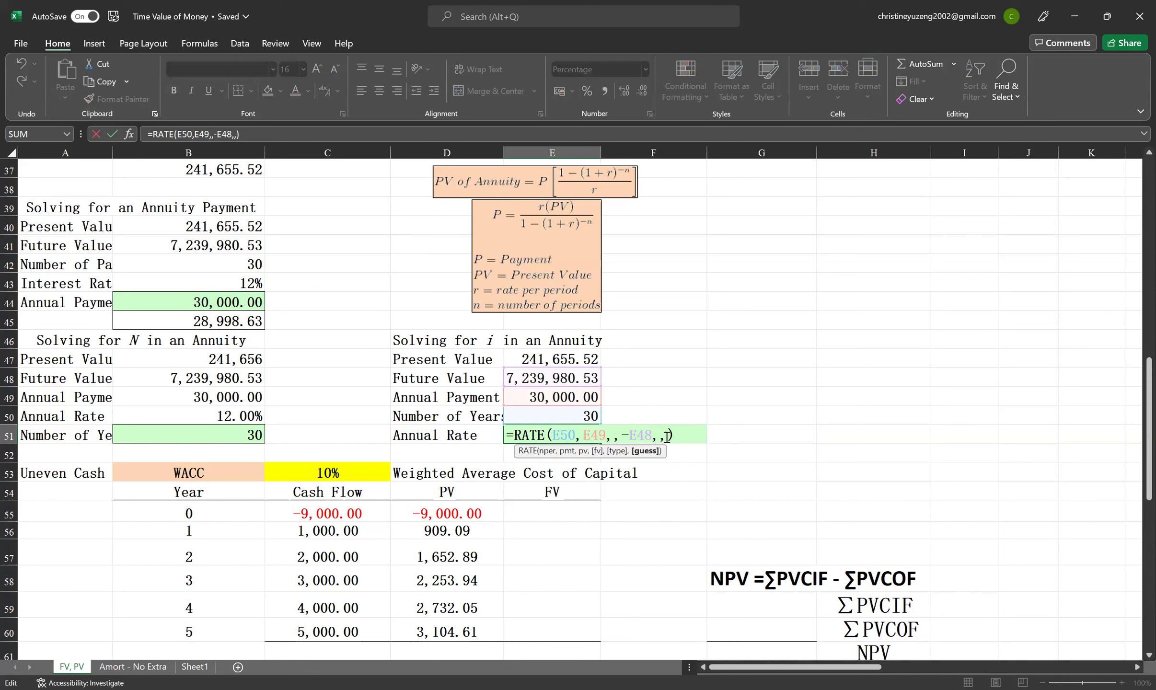
pyautogui.press('BackSpace')
pyautogui.press('BackSpace')
pyautogui.press('Return')
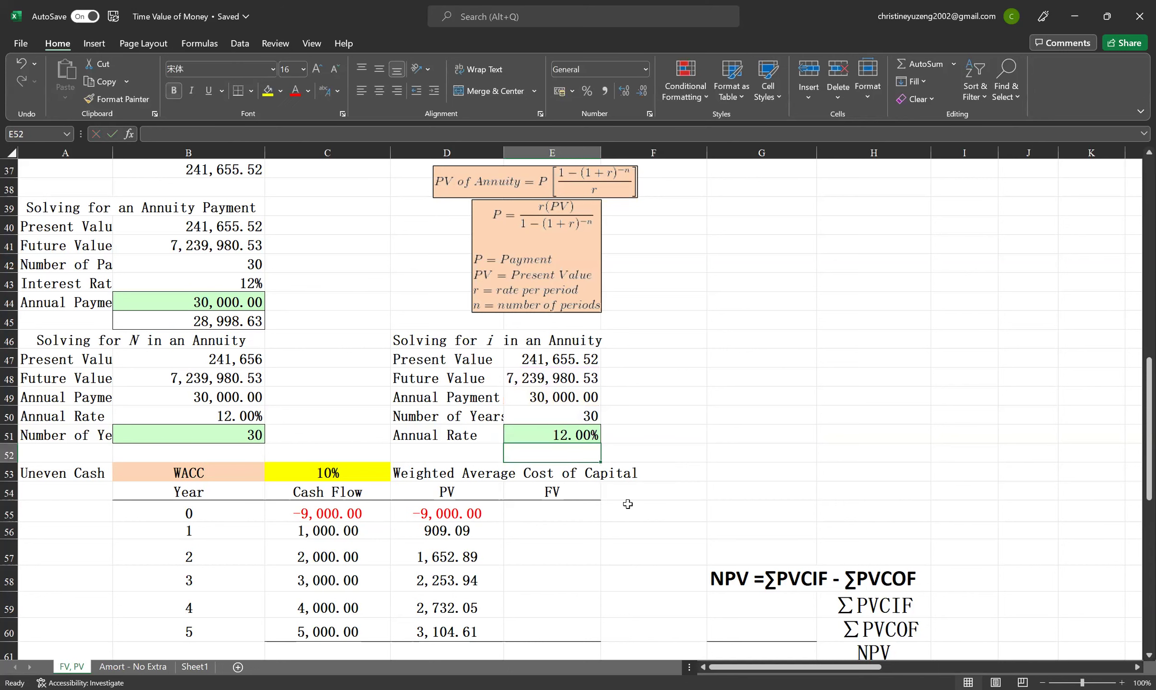
pyautogui.click(575, 434)
pyautogui.doubleClick(575, 434)
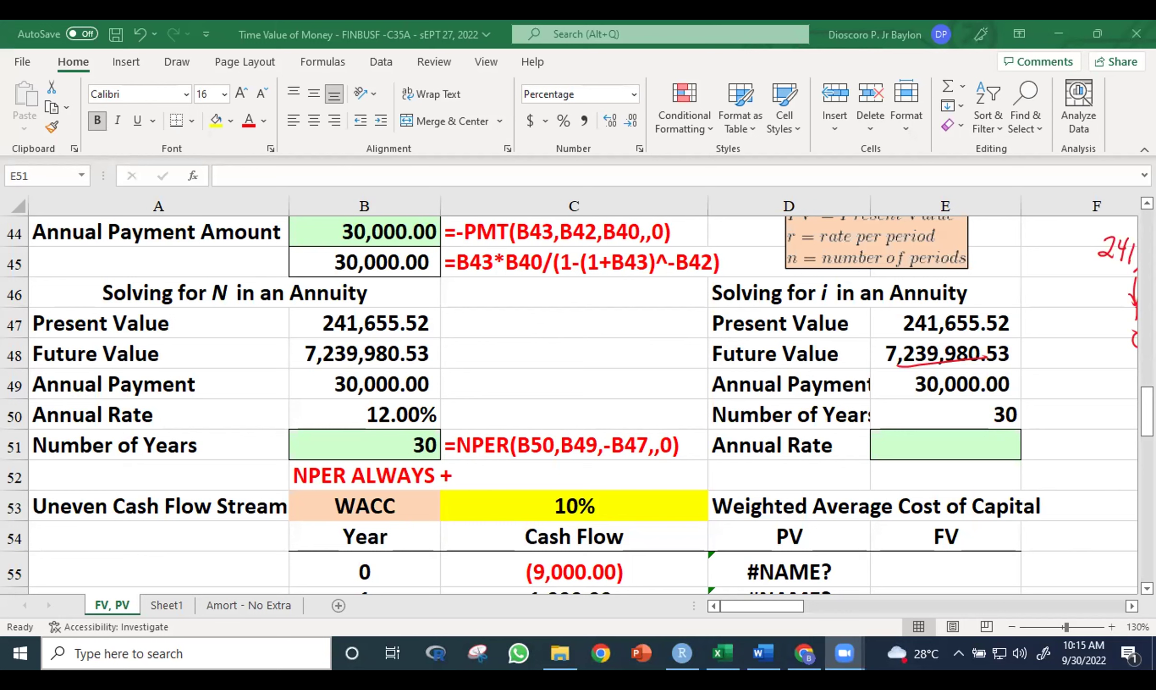
# In the Time Value of Money - FINBUSF -C35A workbook, enter =RATE(E50,E49,,-E48) in the Annual Rate cell E51
pyautogui.hotkey('alt', 'Tab')
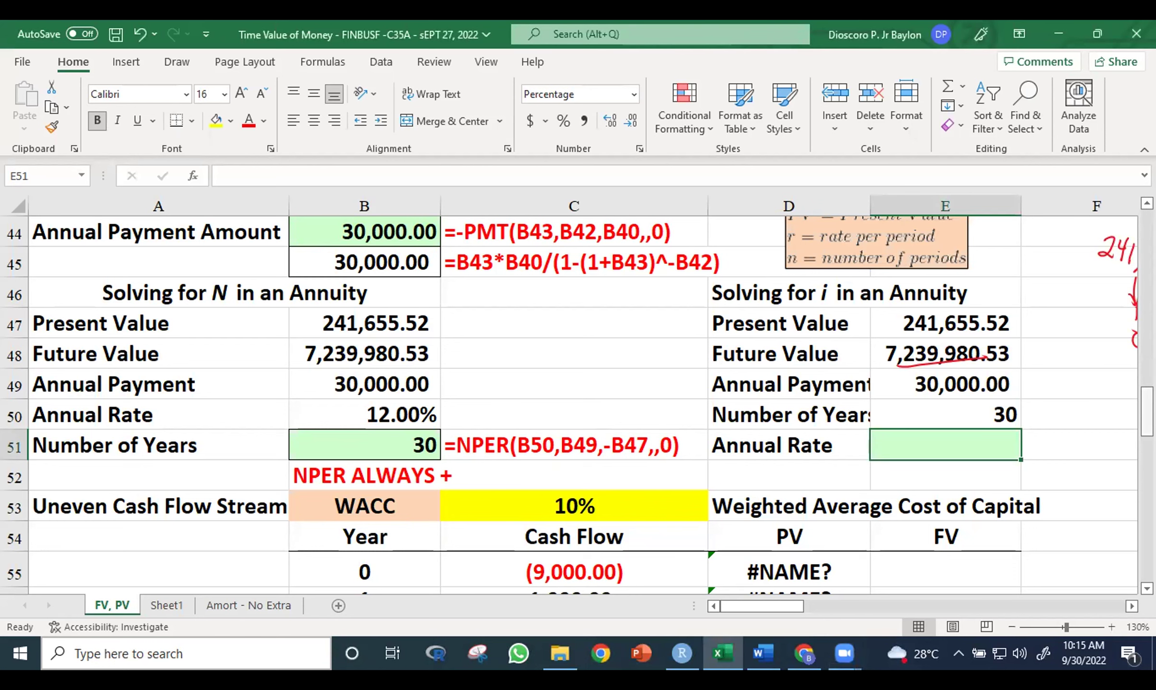
pyautogui.moveTo(1146, 412)
pyautogui.mouseDown()
pyautogui.moveTo(1146, 422)
pyautogui.moveTo(1147, 407)
pyautogui.mouseUp()
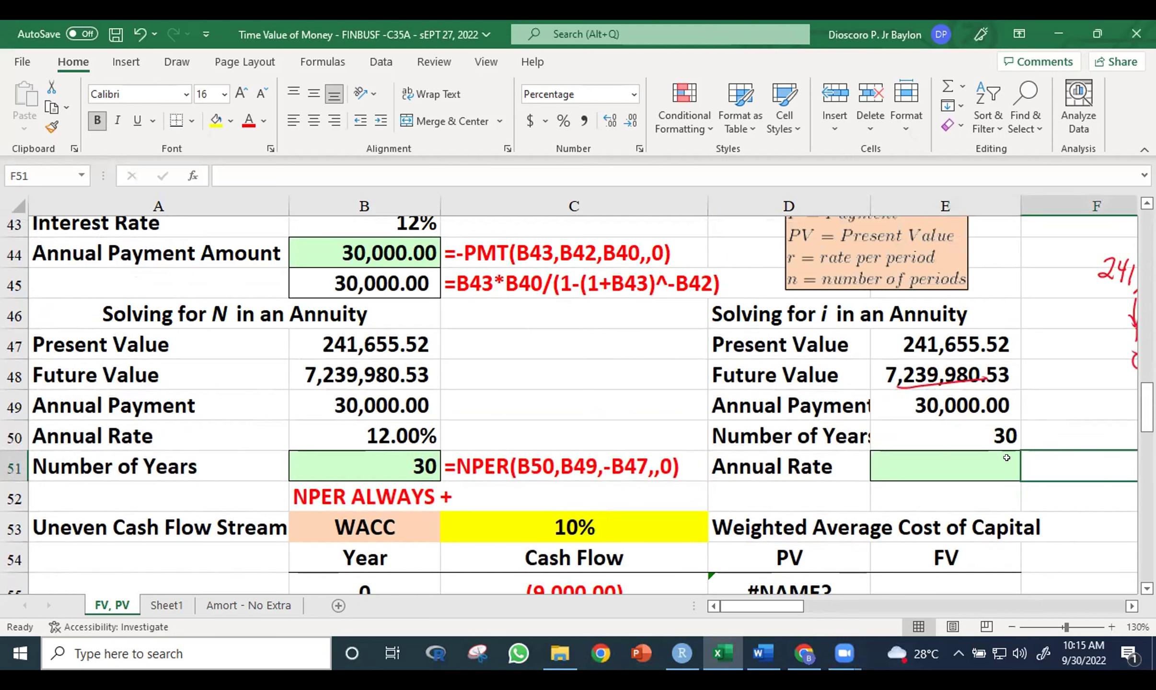
pyautogui.write('=R')
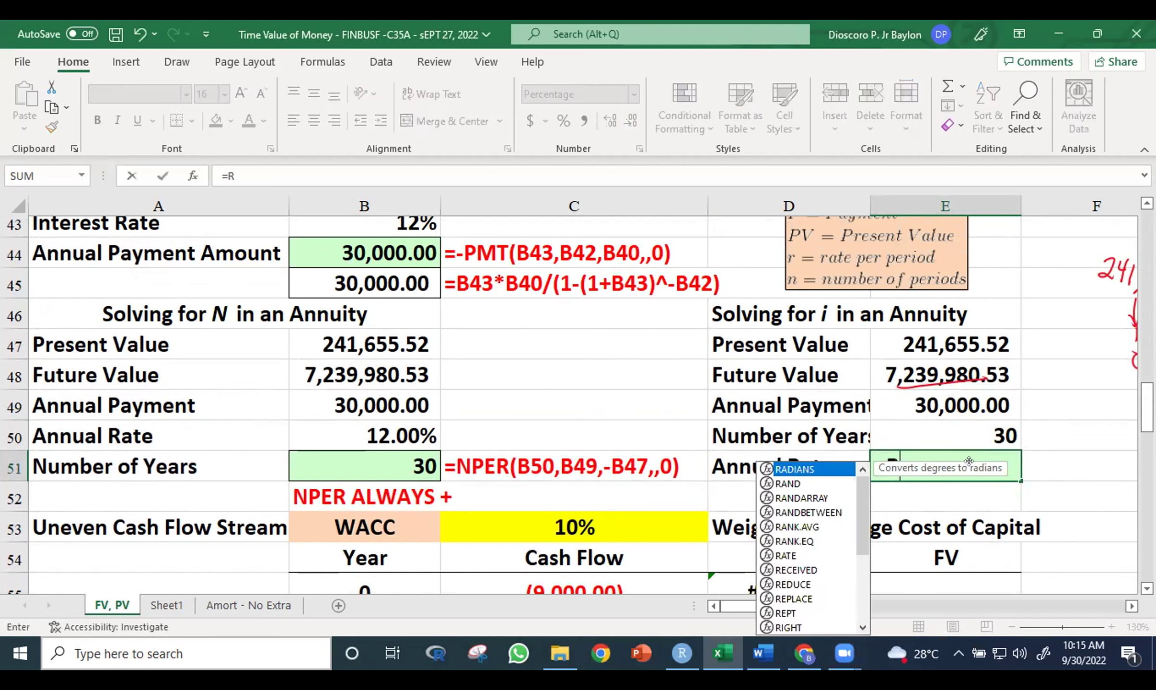
pyautogui.write('ATE(')
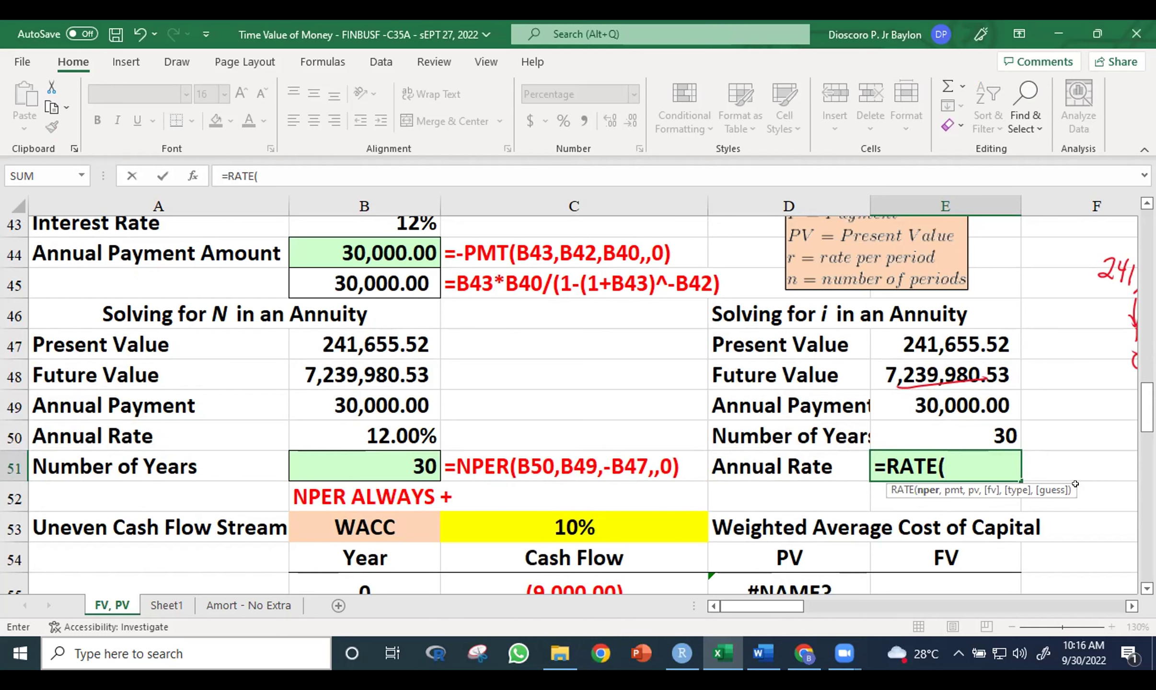
pyautogui.click(968, 432)
pyautogui.write(',')
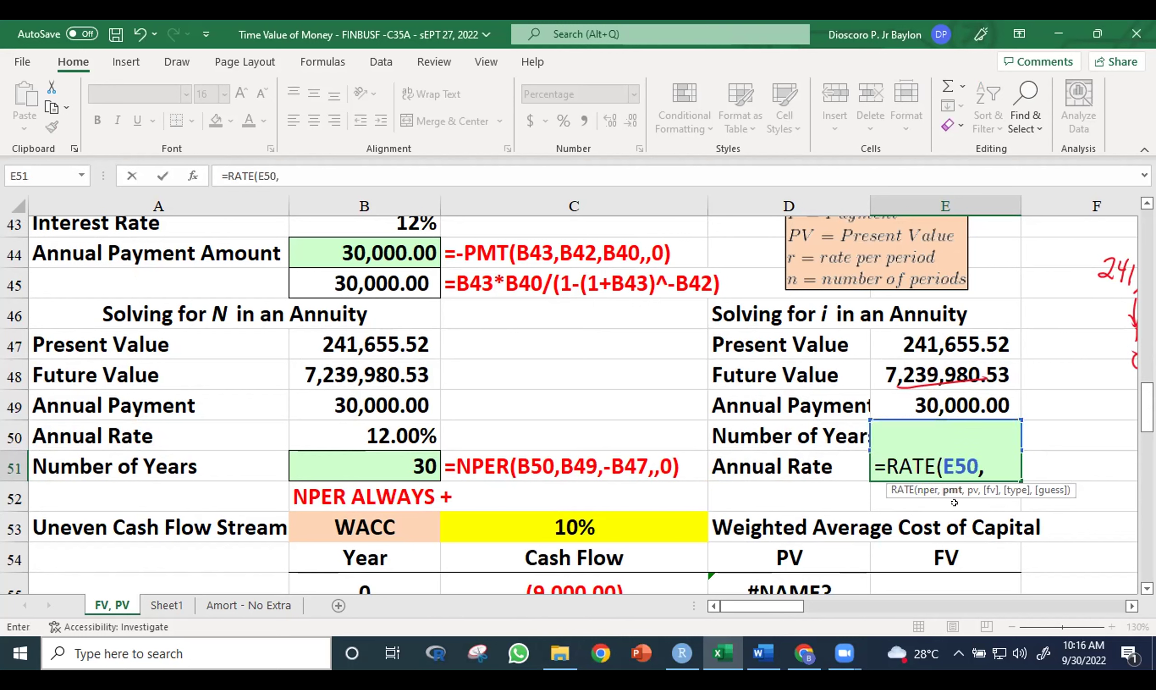
pyautogui.click(983, 395)
pyautogui.write(',')
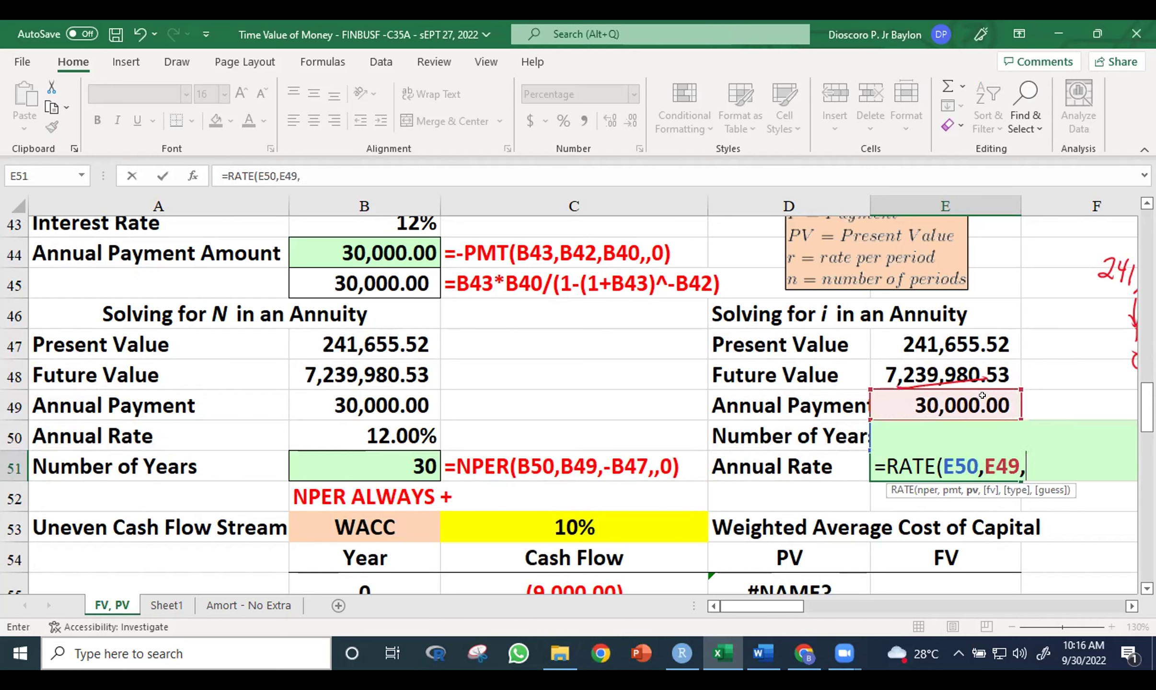
pyautogui.write('-')
pyautogui.press('BackSpace')
pyautogui.write(',-')
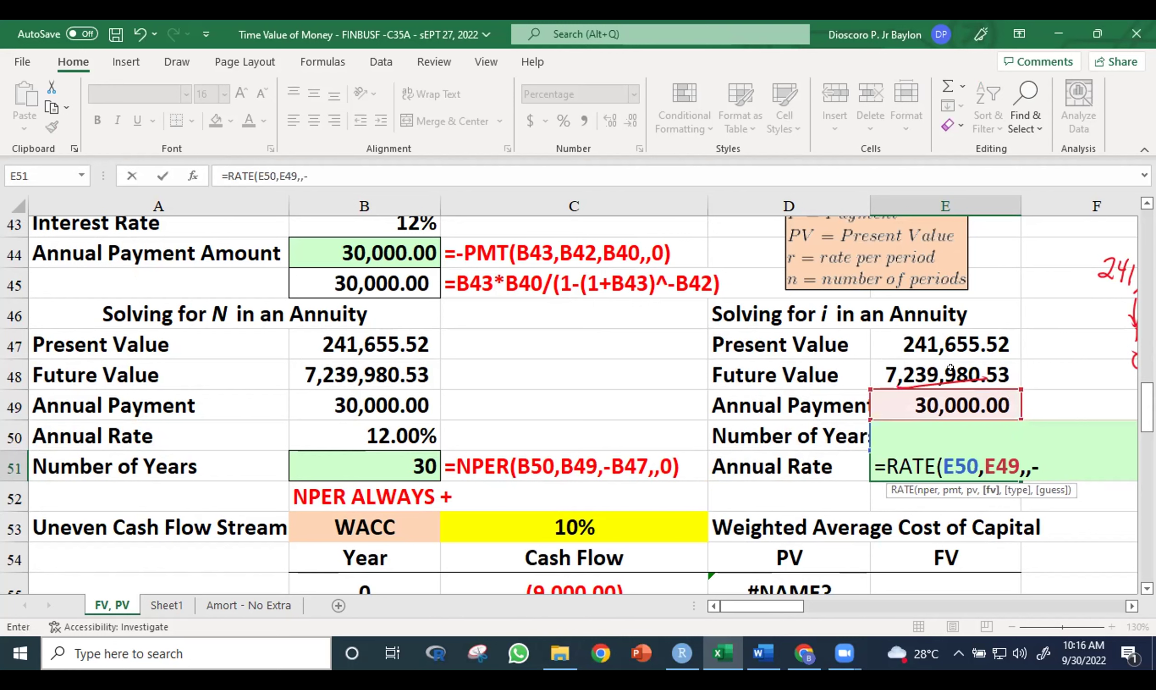
pyautogui.click(950, 369)
pyautogui.write(')')
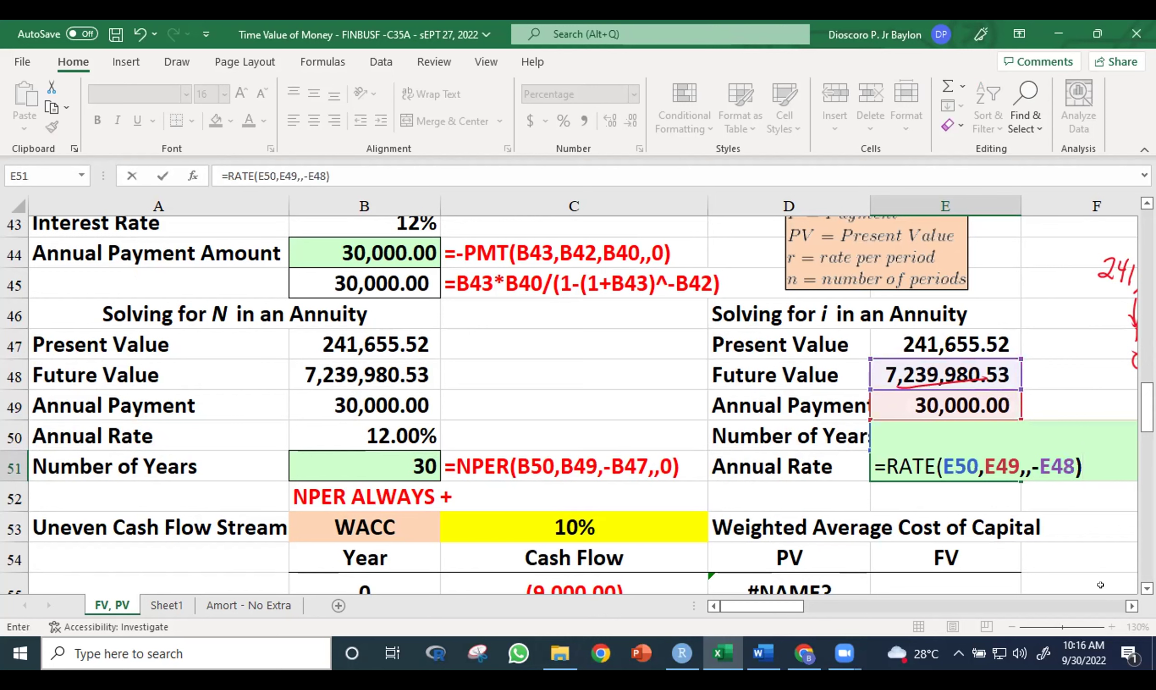
pyautogui.hotkey('ctrl', 'Return')
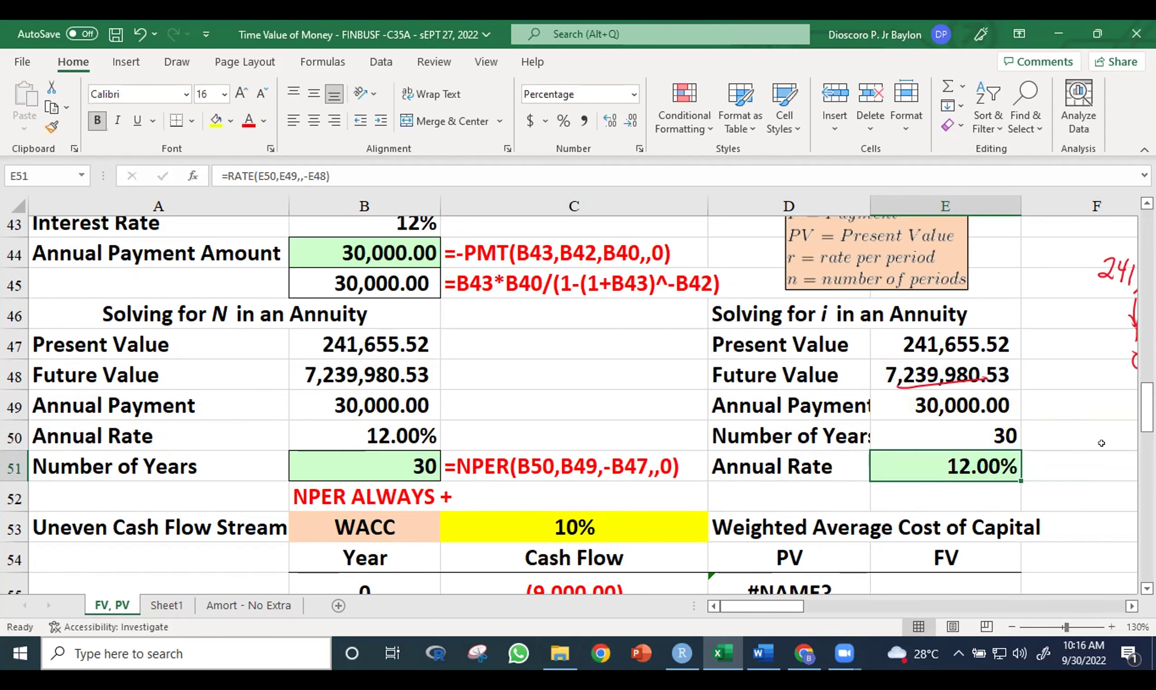
# Look over the Uneven Cash Flow Stream table below the annuity sections
pyautogui.moveTo(1147, 403); pyautogui.dragTo(1146, 436)
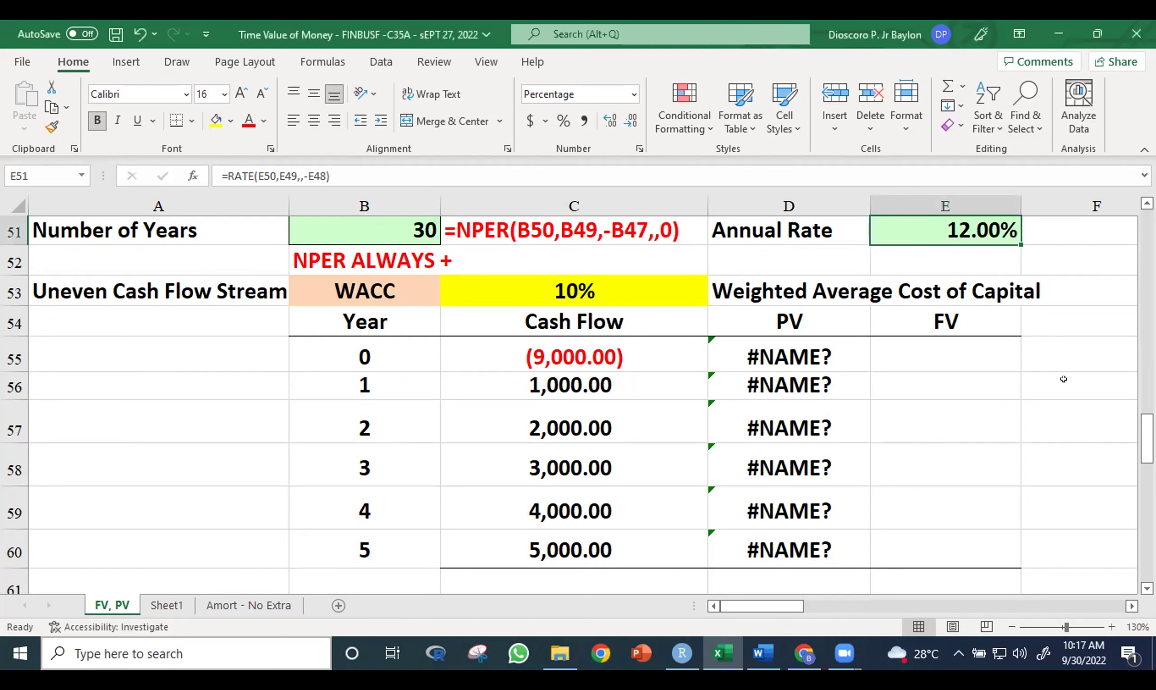
# Review the single cash flow sections on the FV, PV sheet, inspecting the Future Value and Years cells B16 and B17 under Present Value Calculations
pyautogui.click(967, 446)
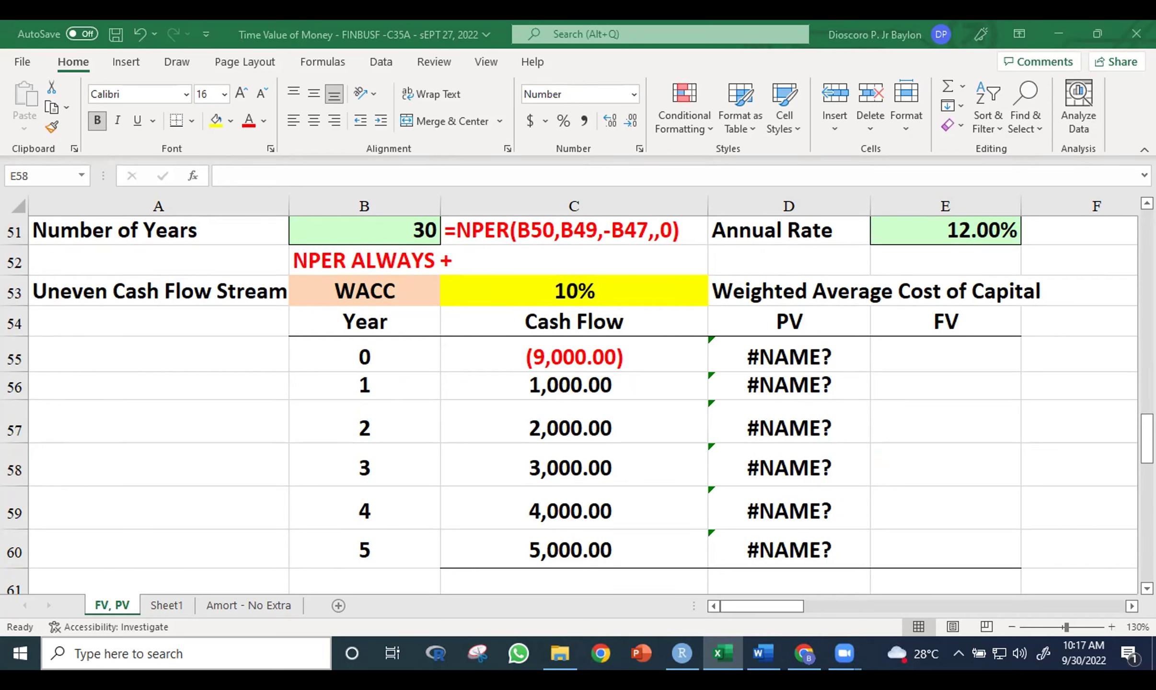
pyautogui.moveTo(1146, 439); pyautogui.dragTo(1129, 172)
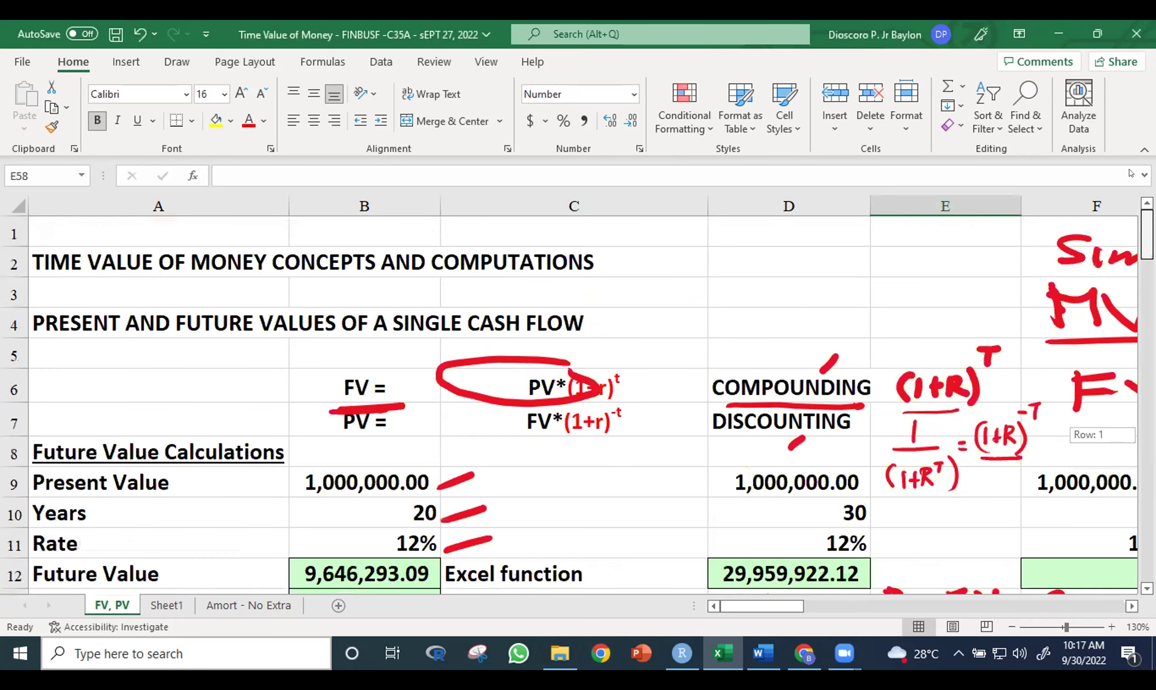
pyautogui.moveTo(1147, 234); pyautogui.dragTo(1147, 257)
pyautogui.moveTo(1147, 239); pyautogui.dragTo(1147, 247)
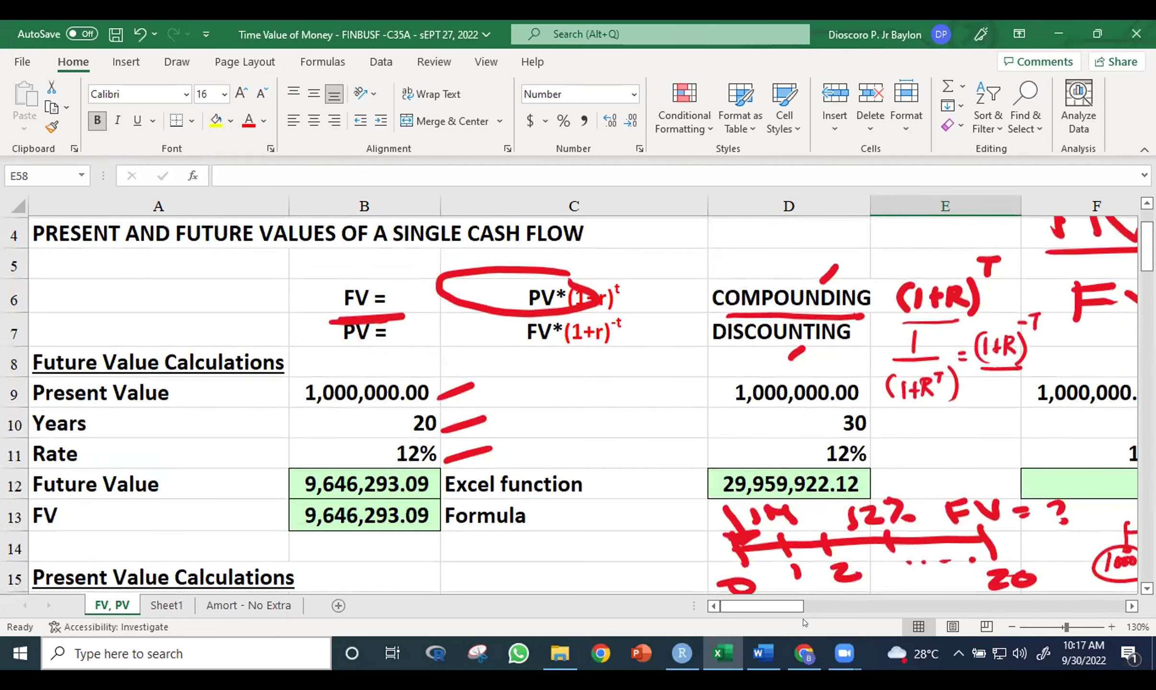
pyautogui.moveTo(777, 606)
pyautogui.mouseDown()
pyautogui.moveTo(795, 607)
pyautogui.moveTo(760, 606)
pyautogui.mouseUp()
pyautogui.moveTo(1146, 246); pyautogui.dragTo(1146, 278)
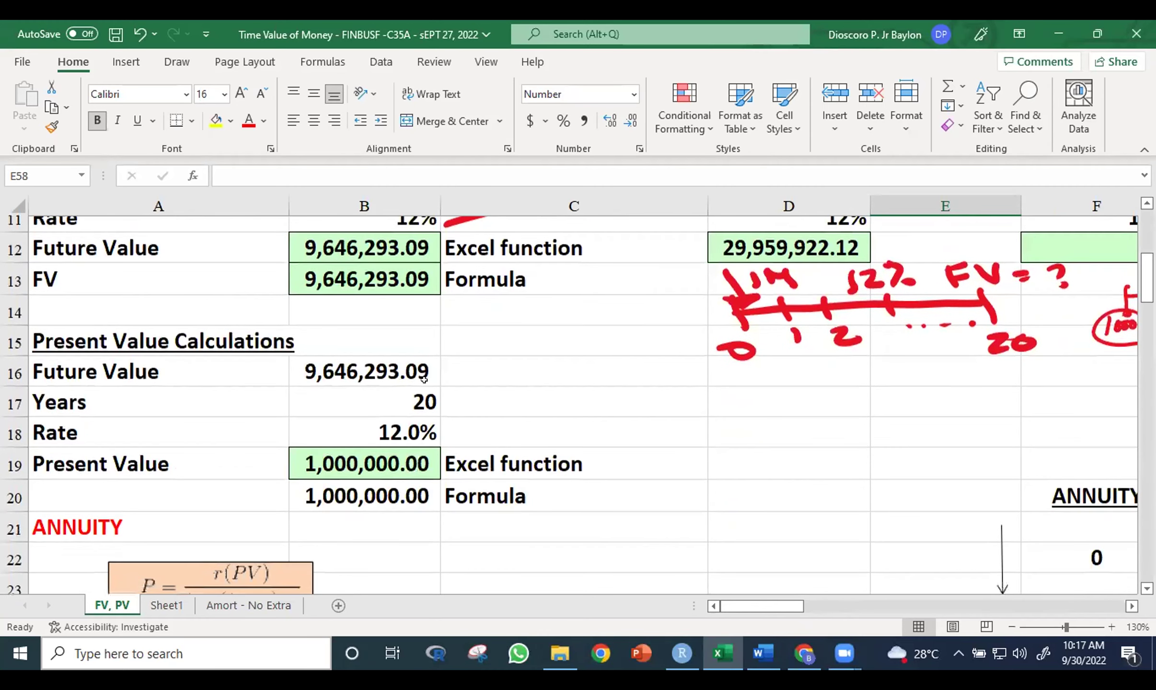
pyautogui.click(359, 367)
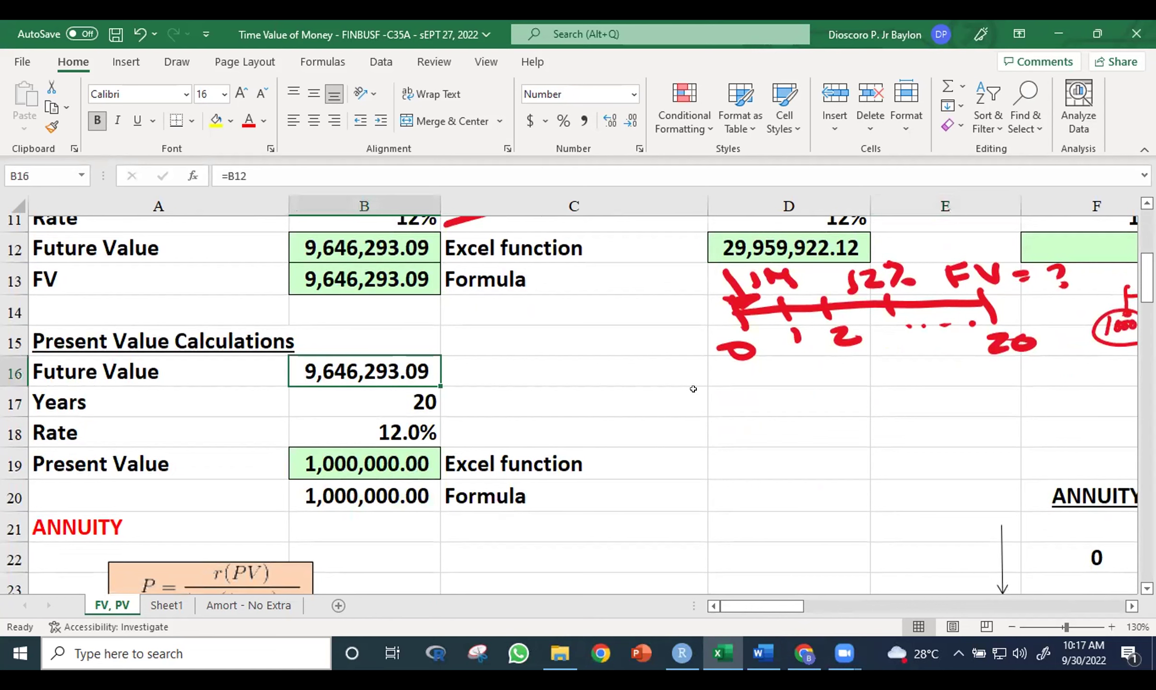
pyautogui.click(413, 394)
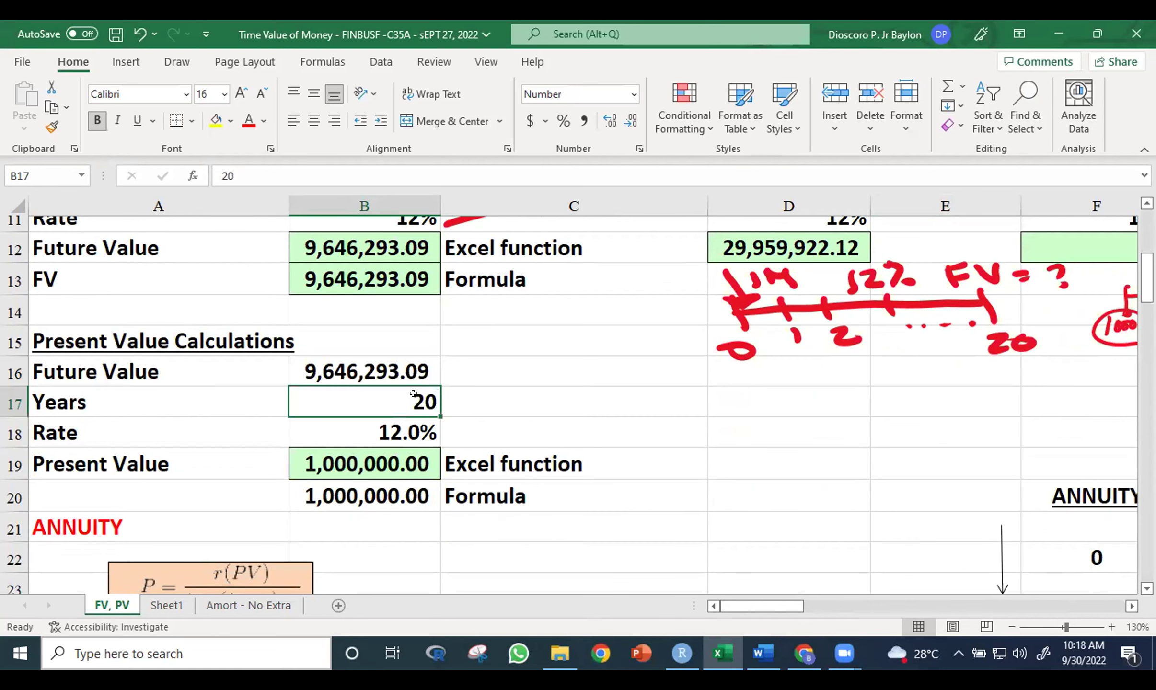
# Clear the #NAME? entries from the PV column of the uneven cash flow table, cells D55:D61
pyautogui.click(358, 430)
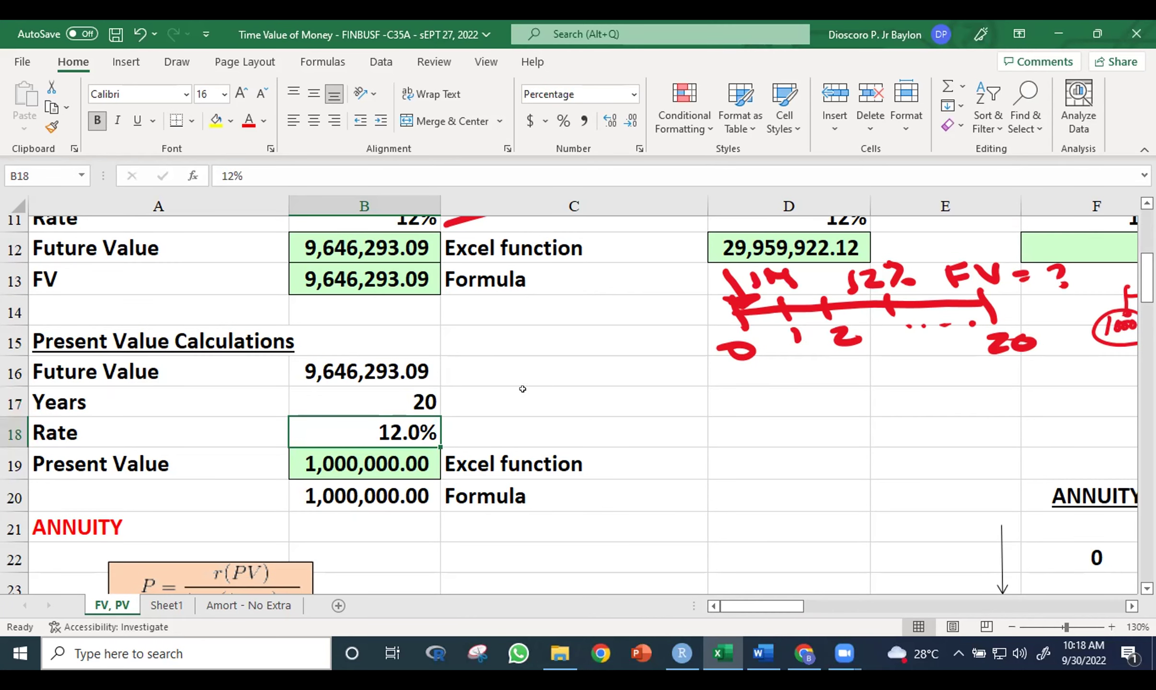
pyautogui.moveTo(1147, 277); pyautogui.dragTo(1146, 363)
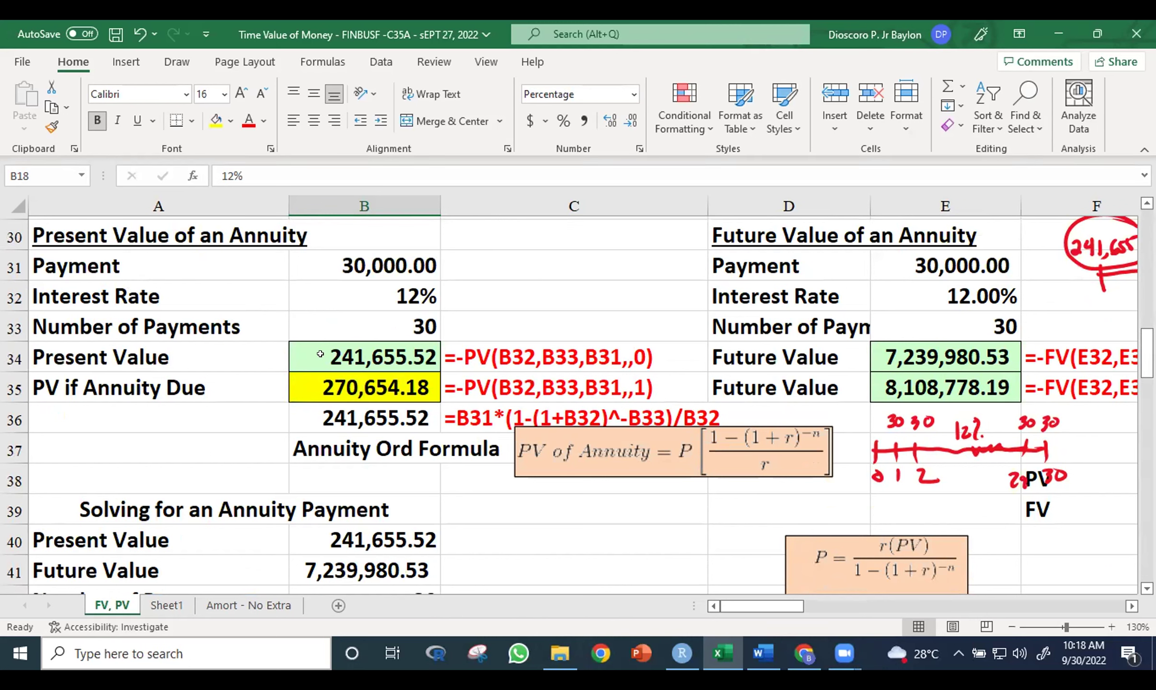
pyautogui.moveTo(1147, 354); pyautogui.dragTo(1147, 449)
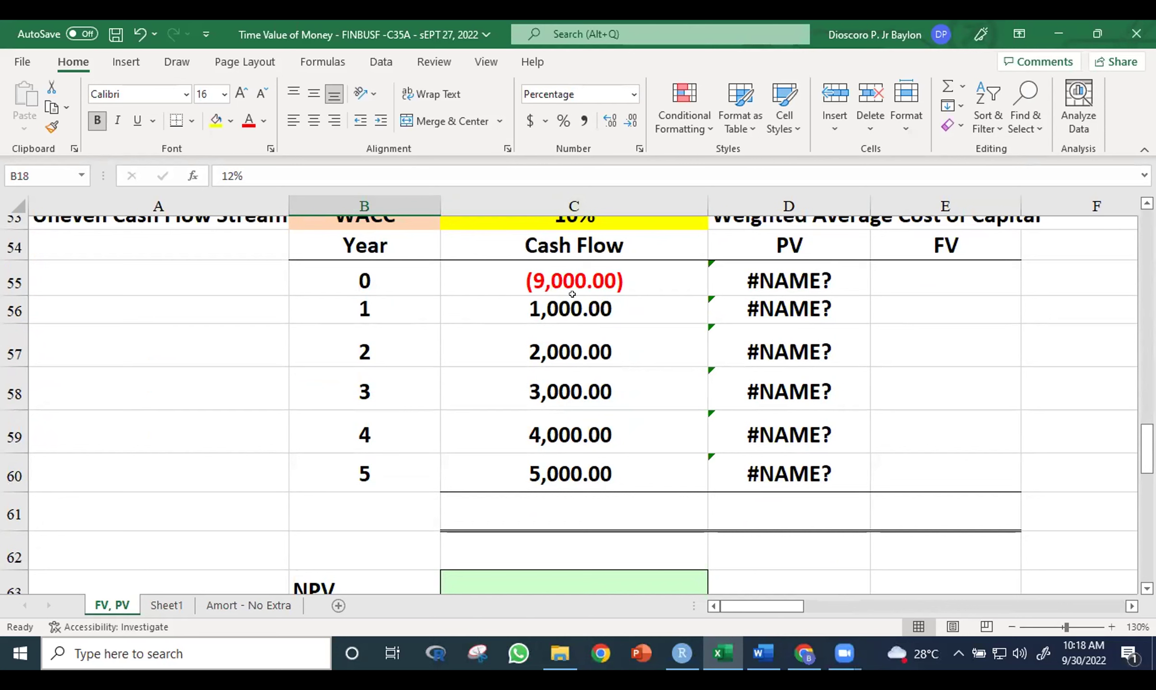
pyautogui.click(942, 326)
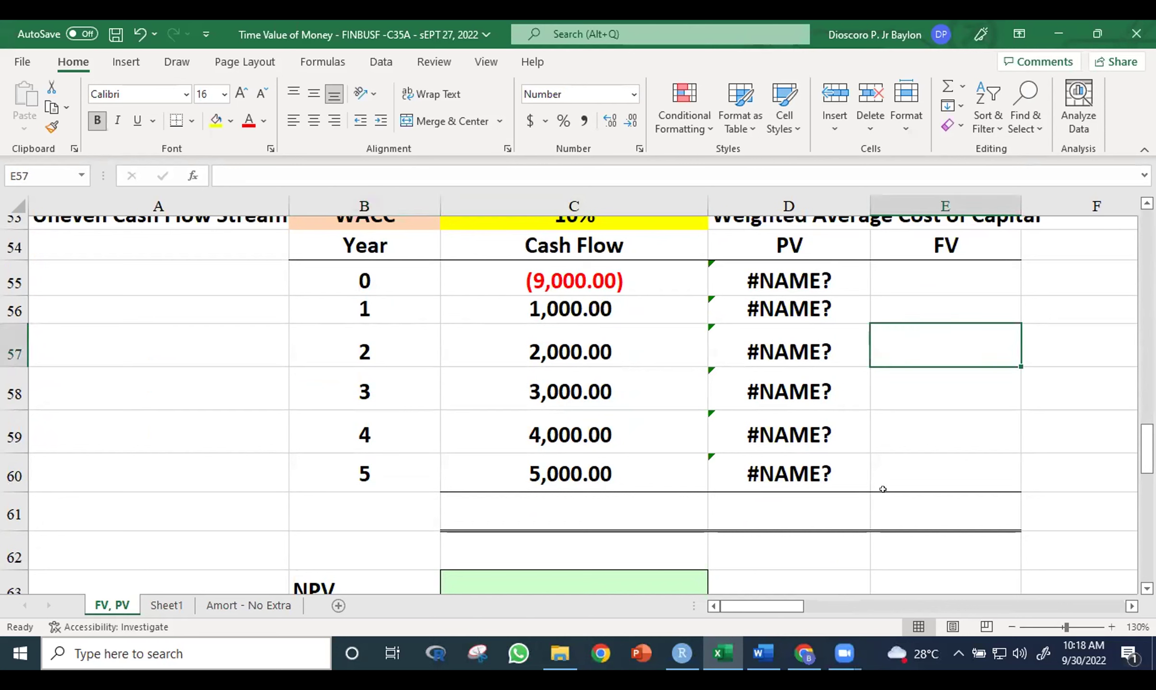
pyautogui.moveTo(806, 493); pyautogui.dragTo(775, 273)
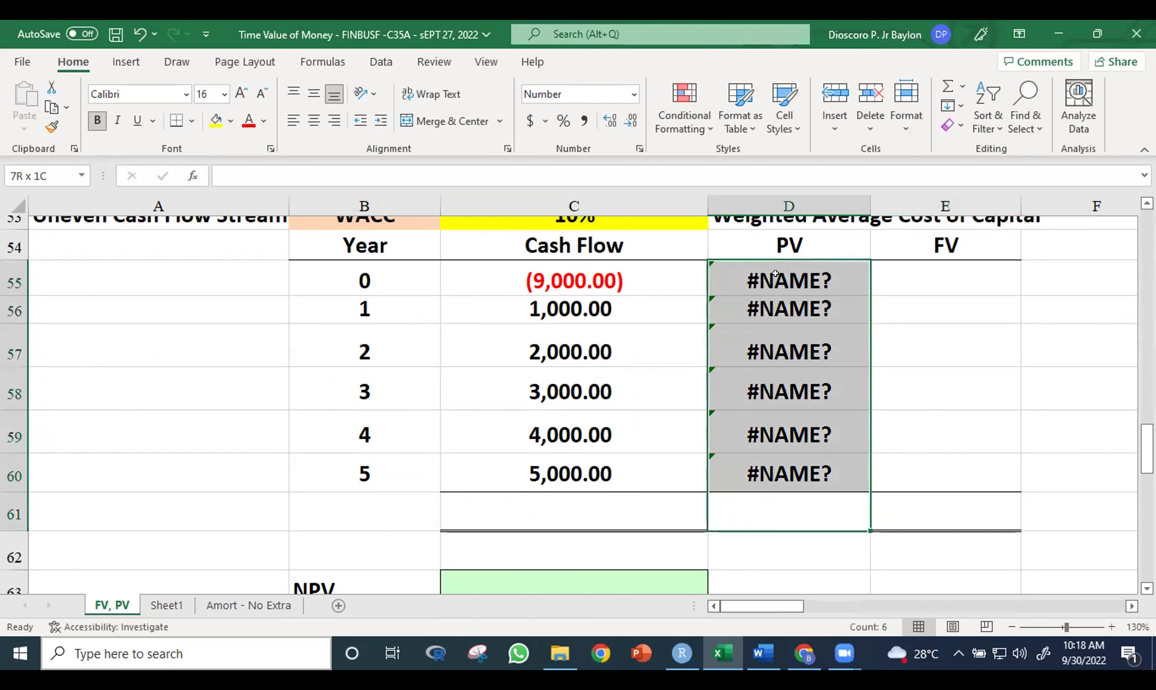
pyautogui.press('Delete')
pyautogui.click(787, 368)
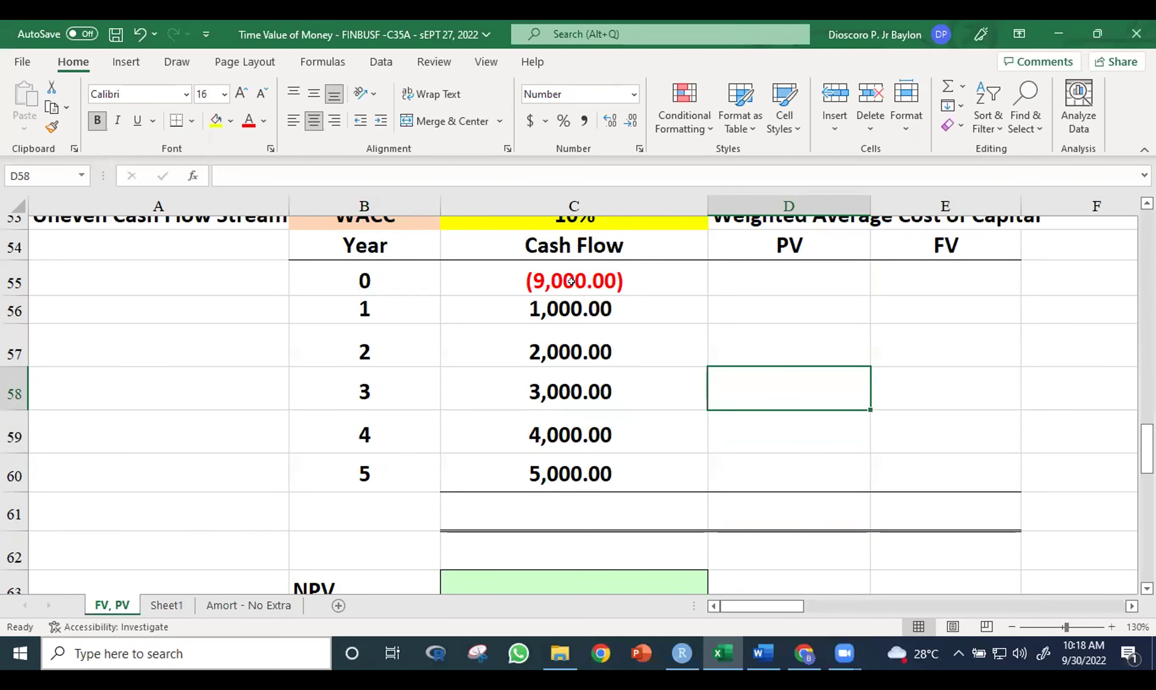
# Examine the cash flows for years 0 to 5 alongside the empty PV column in the uneven cash flow table
pyautogui.click(359, 284)
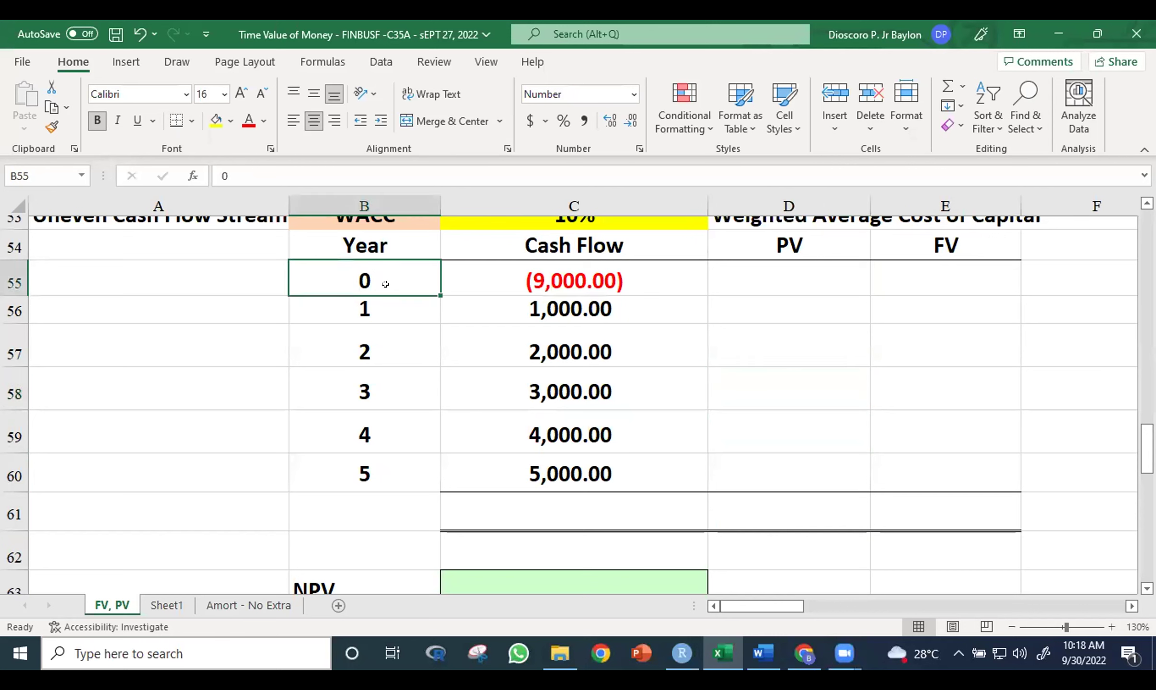
pyautogui.click(586, 284)
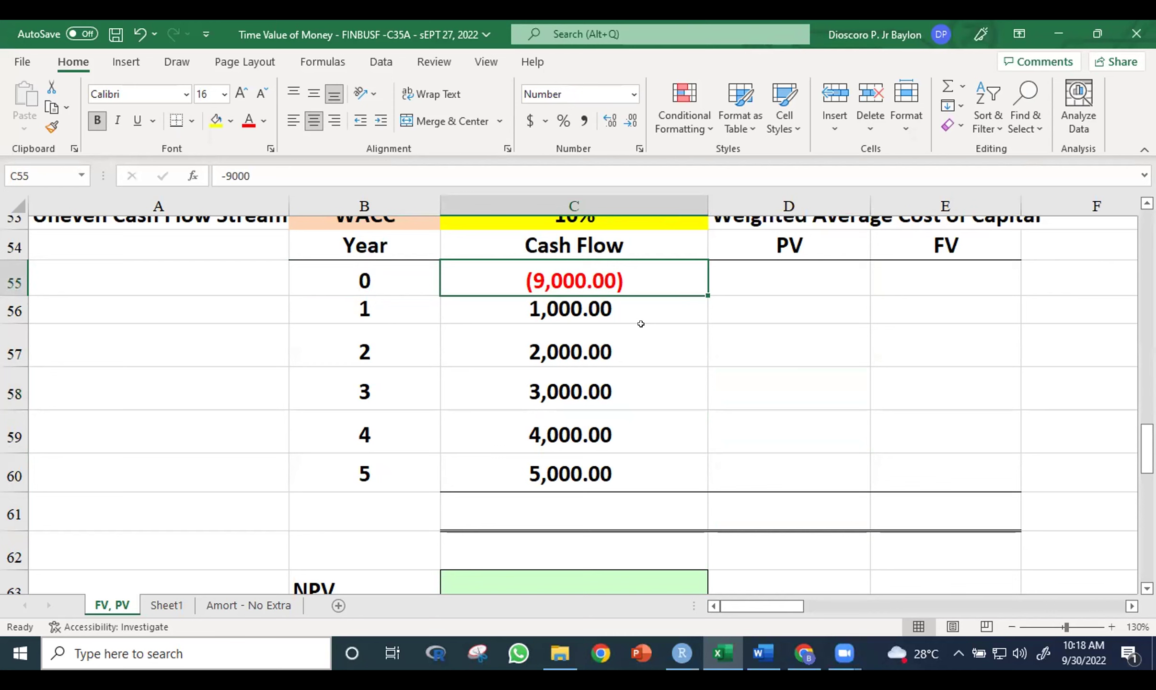
pyautogui.click(573, 309)
pyautogui.click(571, 351)
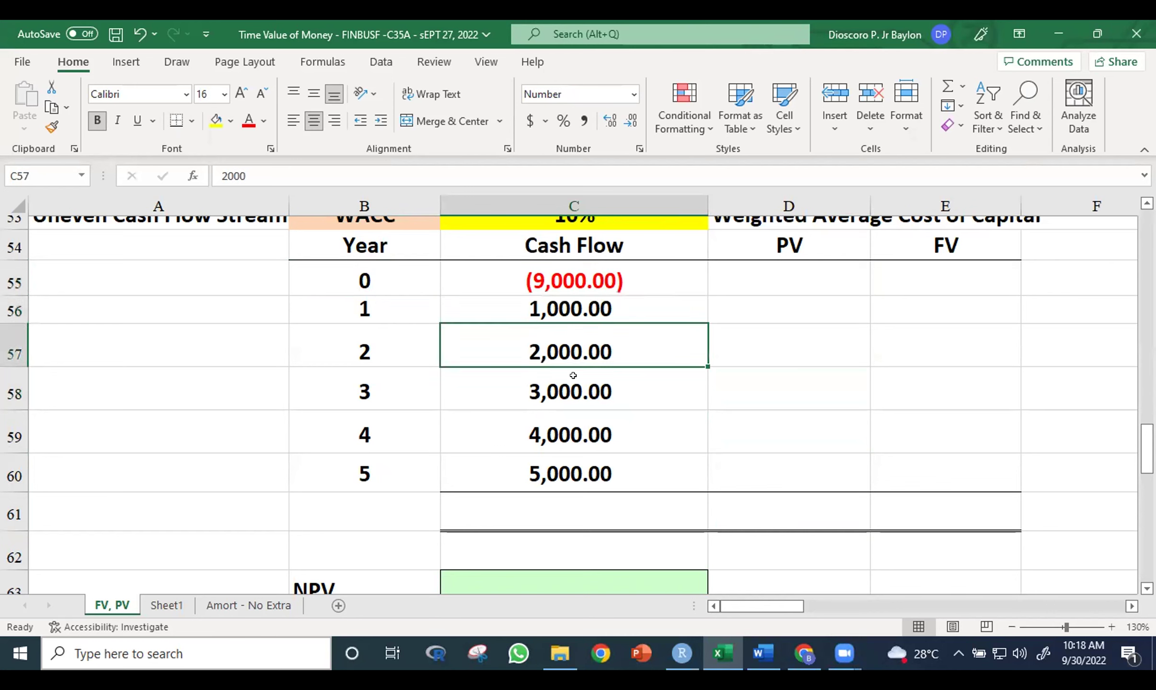
pyautogui.click(574, 393)
pyautogui.click(571, 433)
pyautogui.click(659, 476)
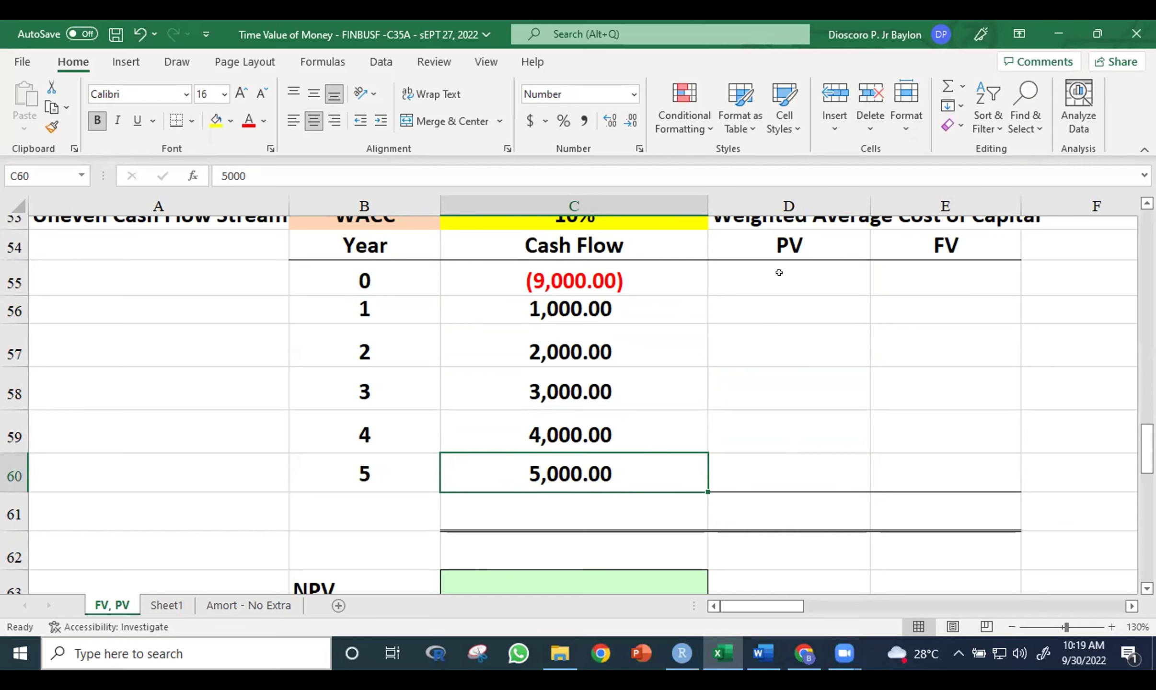
pyautogui.click(654, 282)
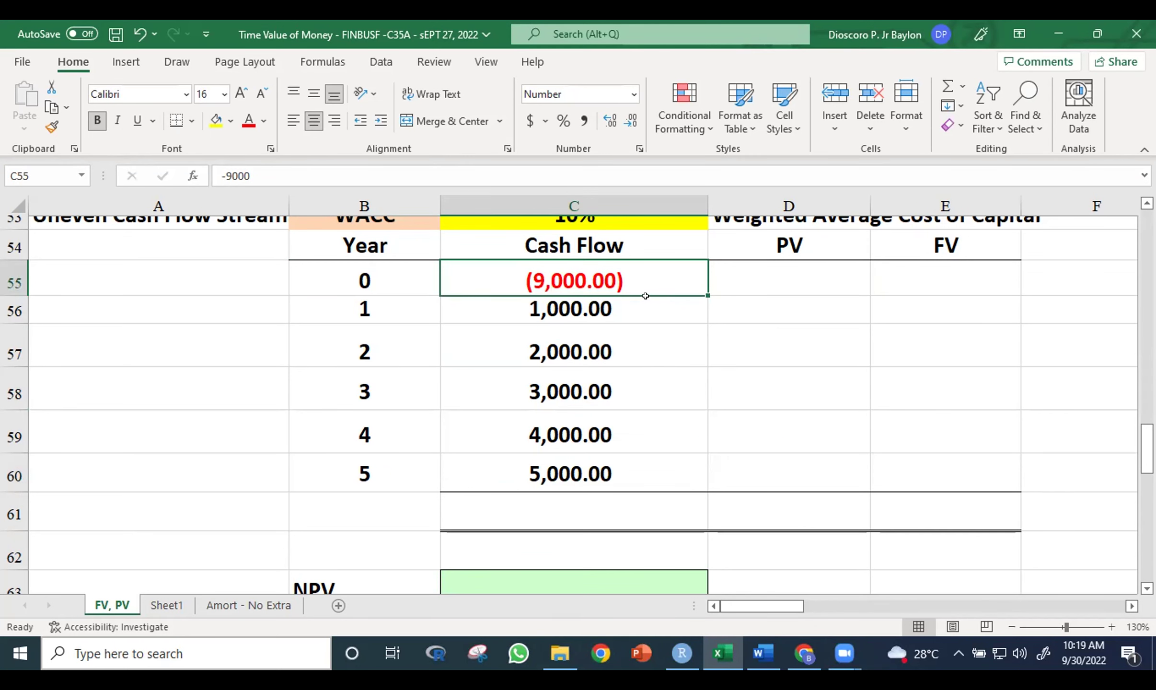
pyautogui.click(653, 311)
pyautogui.click(653, 354)
pyautogui.click(653, 395)
pyautogui.click(655, 438)
pyautogui.click(654, 460)
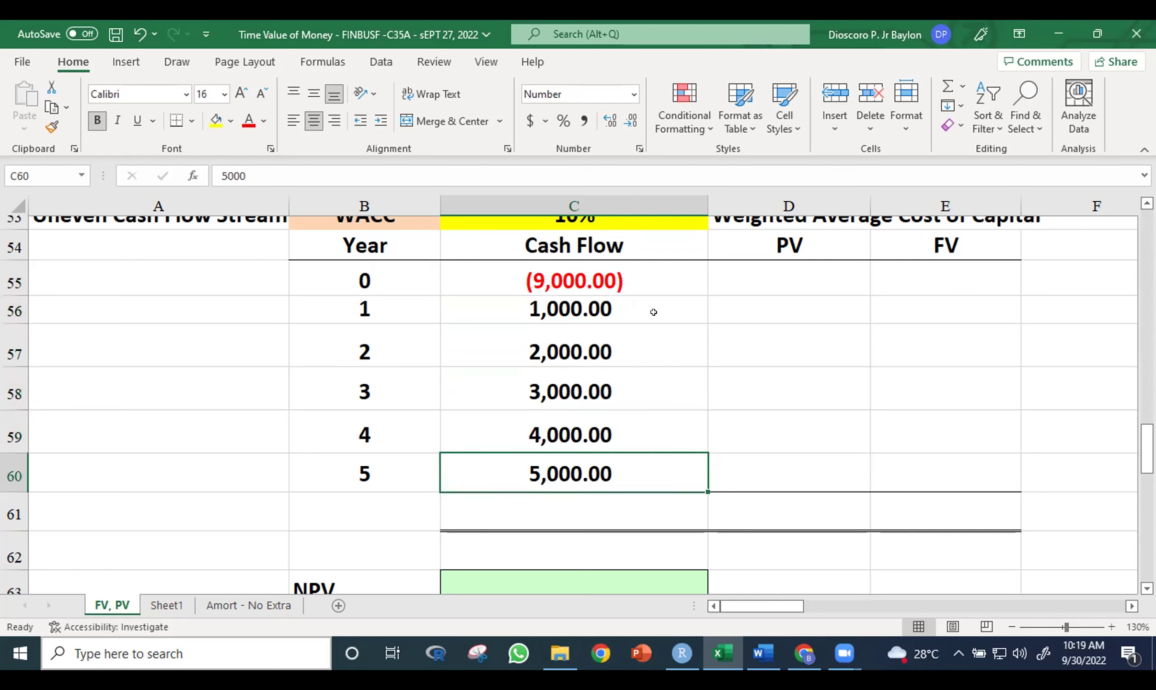
pyautogui.click(807, 283)
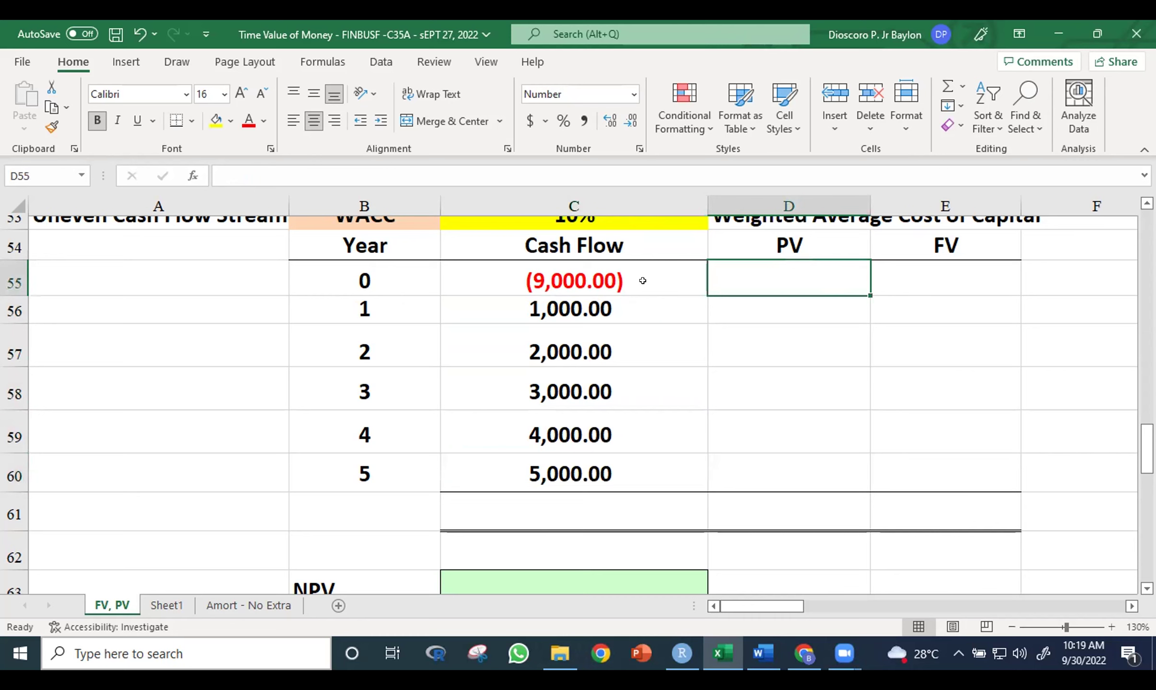
pyautogui.click(642, 281)
pyautogui.click(788, 281)
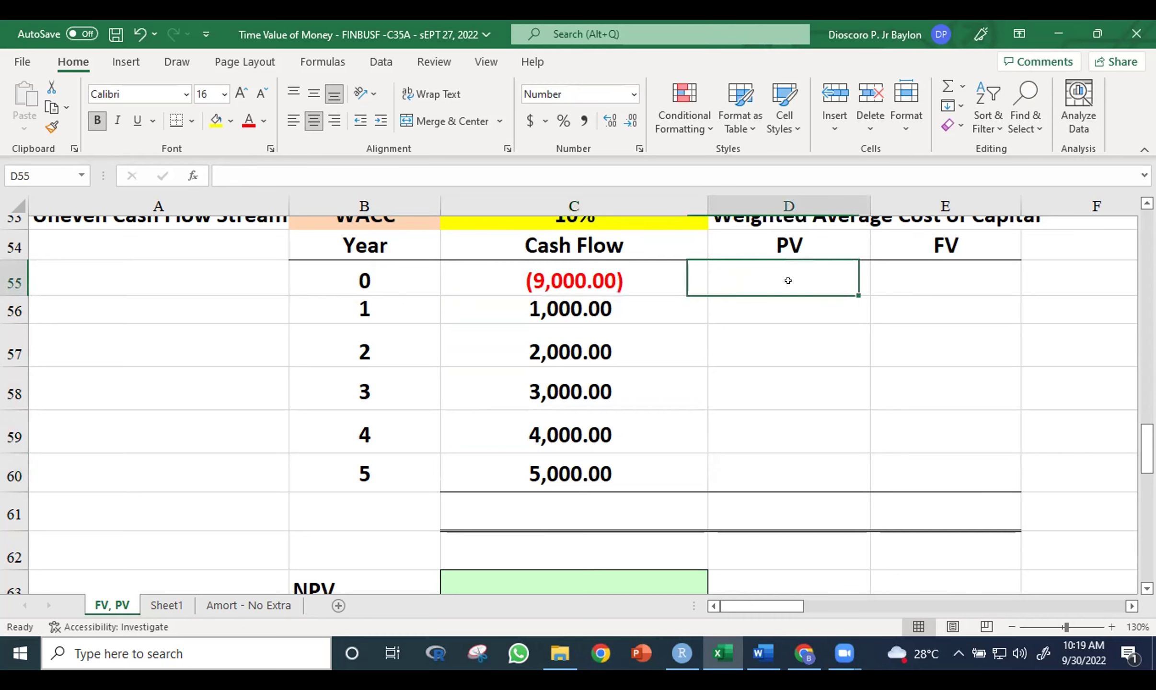
pyautogui.click(577, 300)
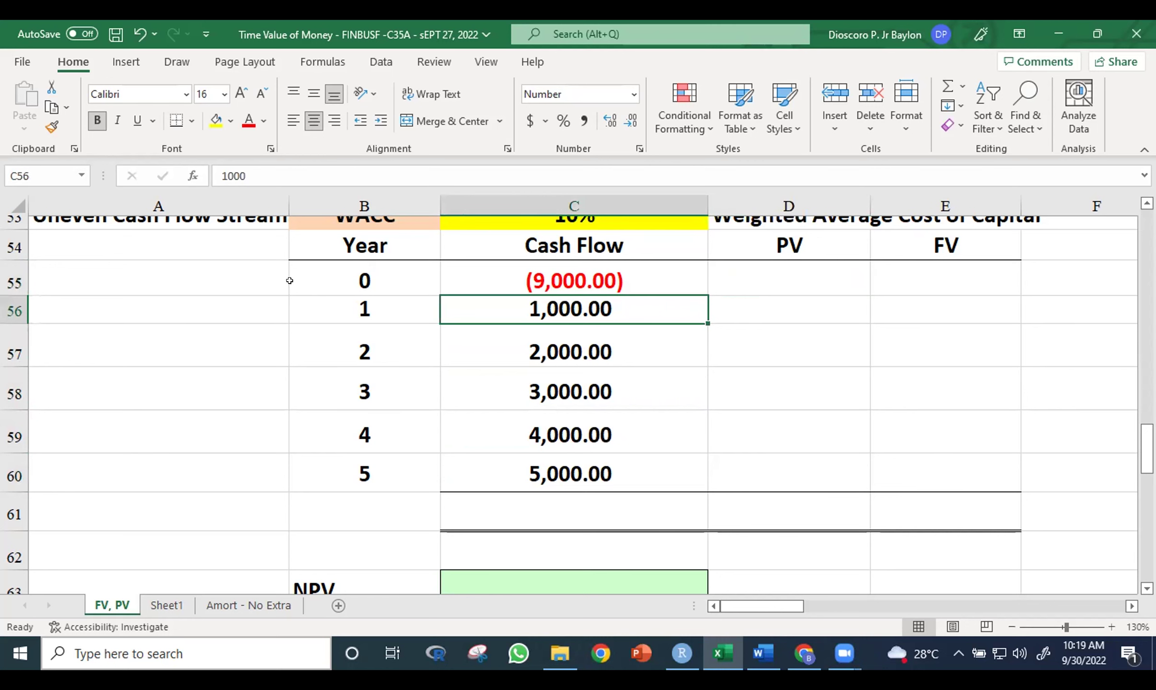
# Name the 10% rate cell C53 WACC by creating a name from the label in the left column
pyautogui.moveTo(1147, 448)
pyautogui.mouseDown()
pyautogui.moveTo(1146, 433)
pyautogui.moveTo(1147, 495)
pyautogui.moveTo(1147, 428)
pyautogui.mouseUp()
pyautogui.click(548, 365)
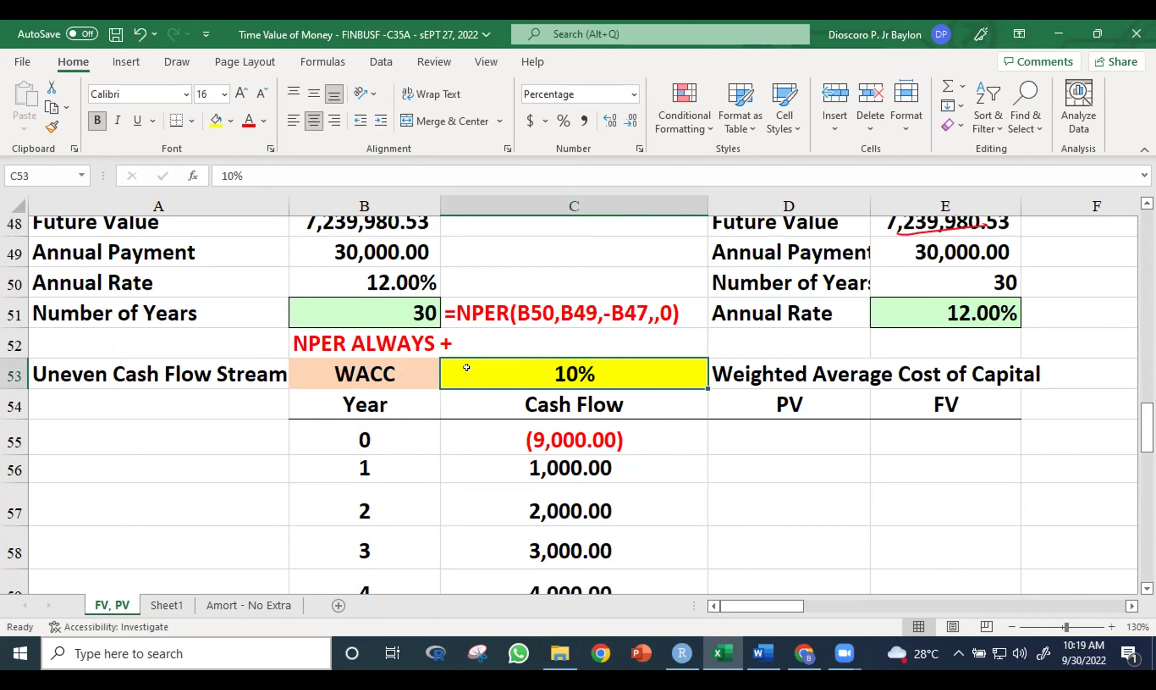
pyautogui.moveTo(1147, 426); pyautogui.dragTo(1146, 438)
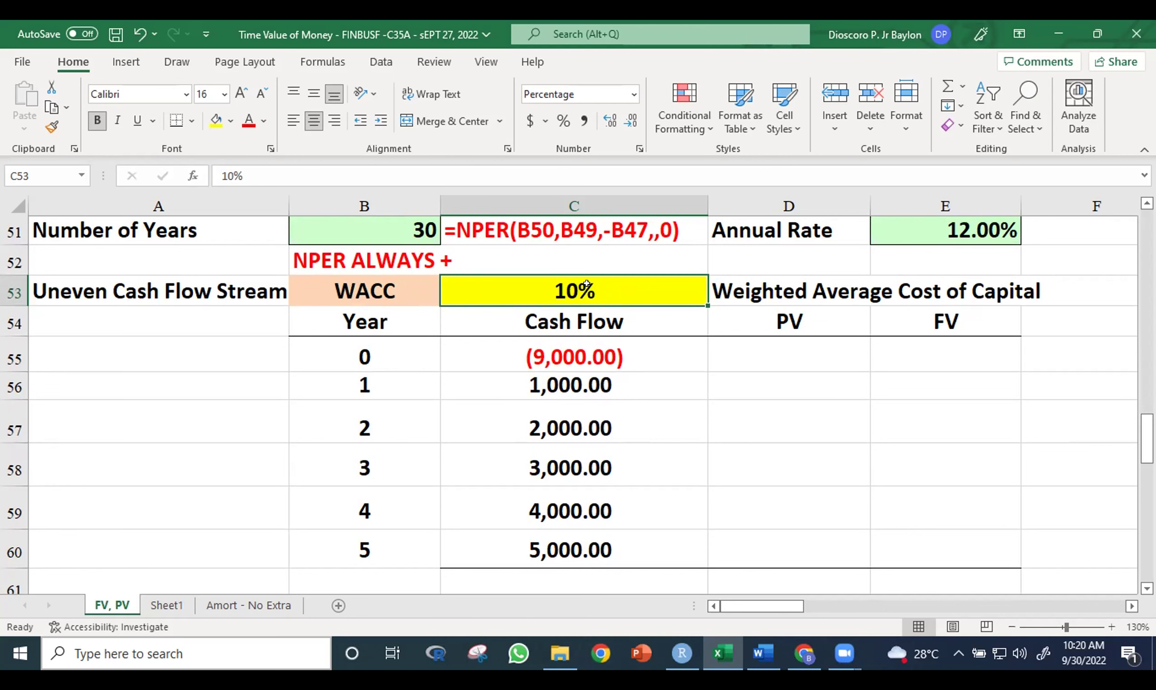
pyautogui.click(873, 354)
pyautogui.click(527, 289)
pyautogui.moveTo(383, 287); pyautogui.dragTo(551, 295)
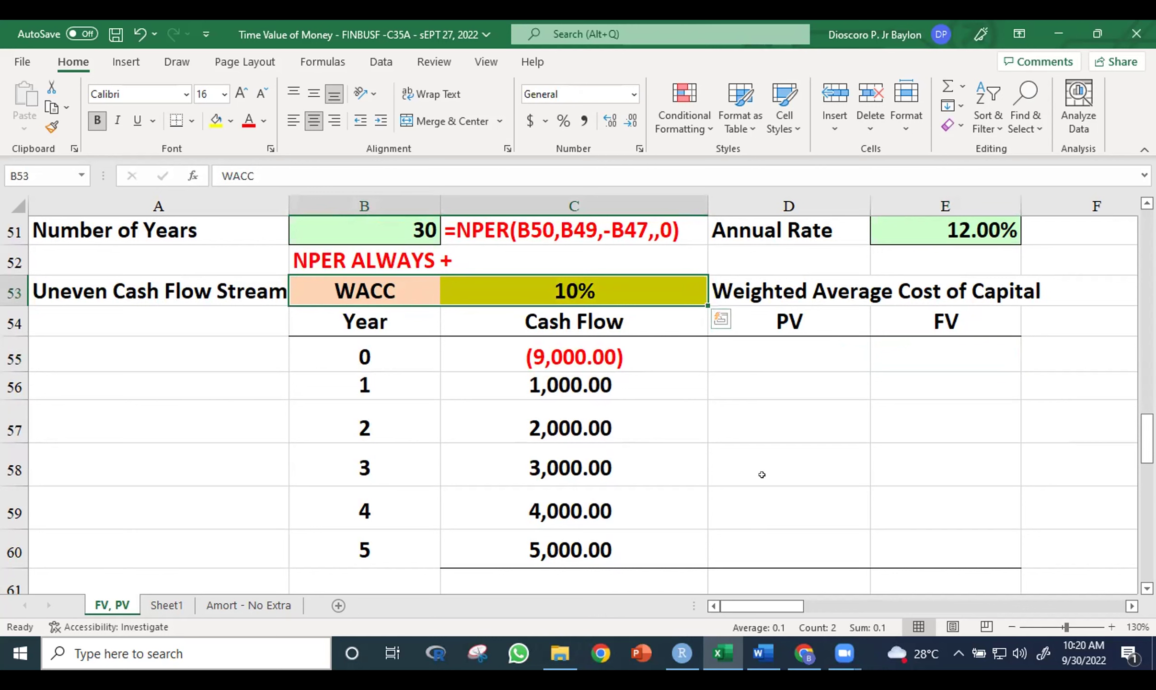
pyautogui.hotkey('ctrl', 'shift', 'F3')
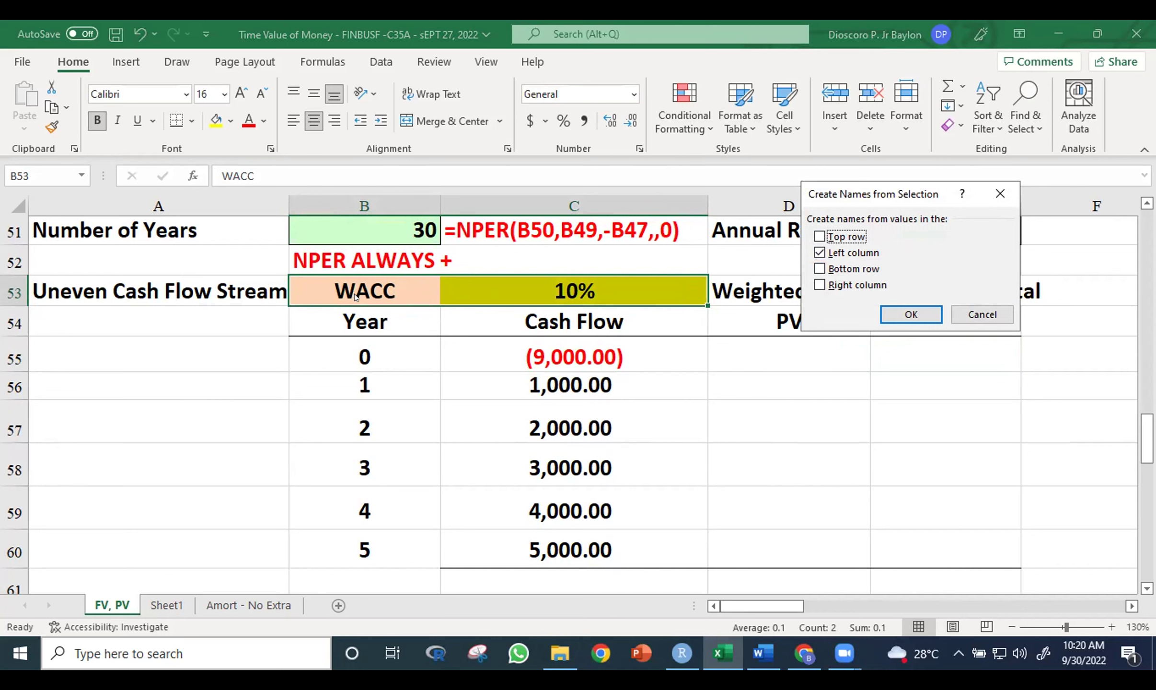
pyautogui.click(919, 314)
pyautogui.click(941, 460)
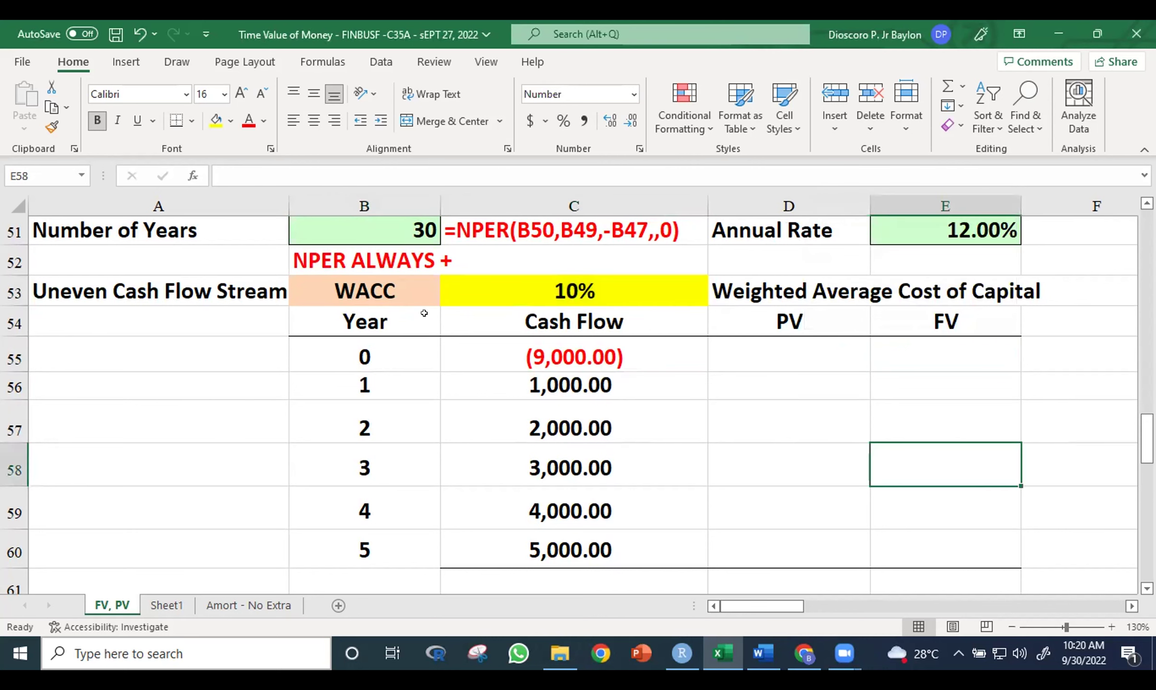
pyautogui.click(558, 283)
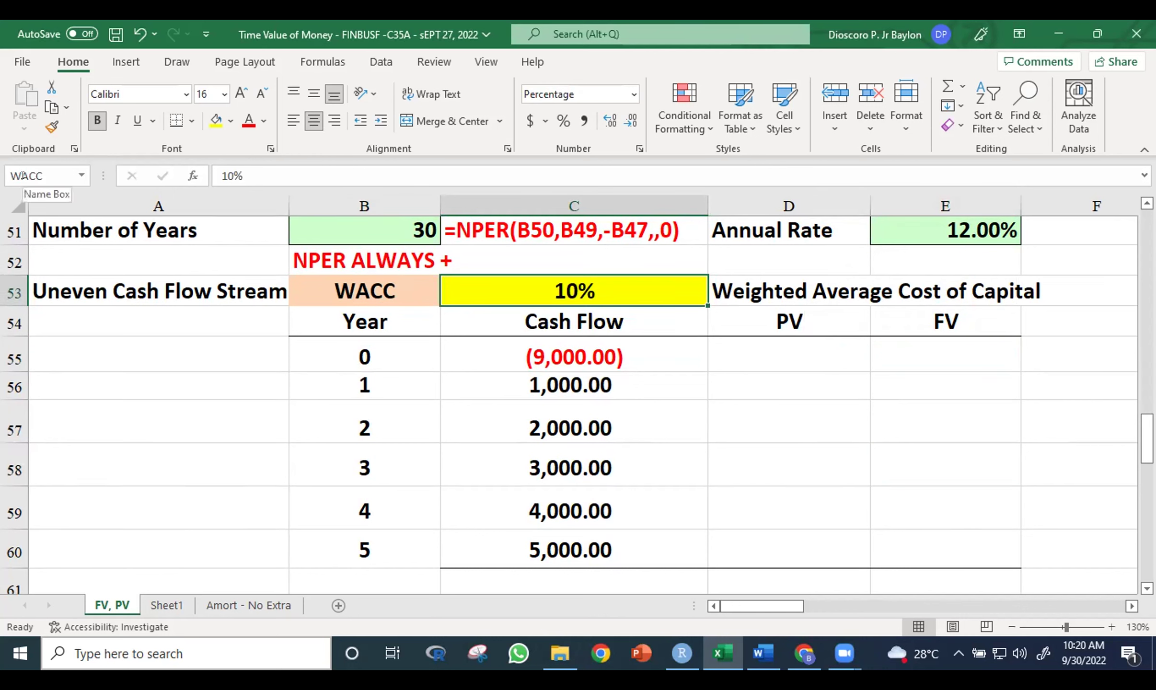
pyautogui.click(888, 432)
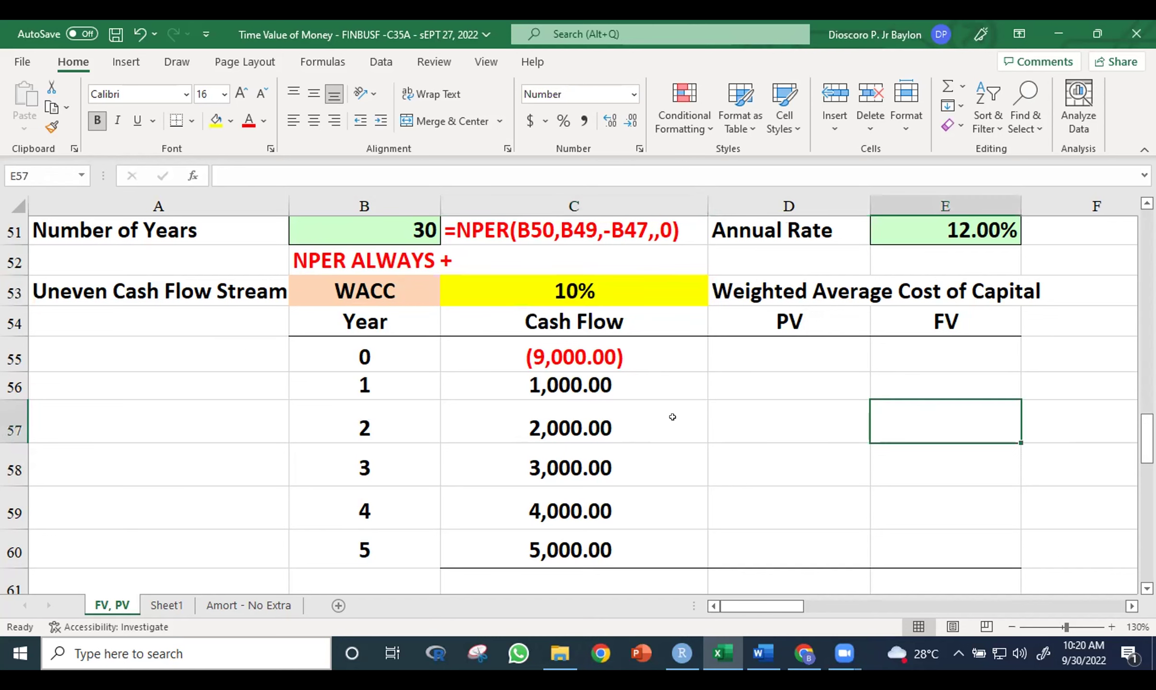
# Calculate the year 0 present value in D55 with the formula =-PV(WACC,B55,,C55)
pyautogui.moveTo(547, 353); pyautogui.dragTo(546, 539)
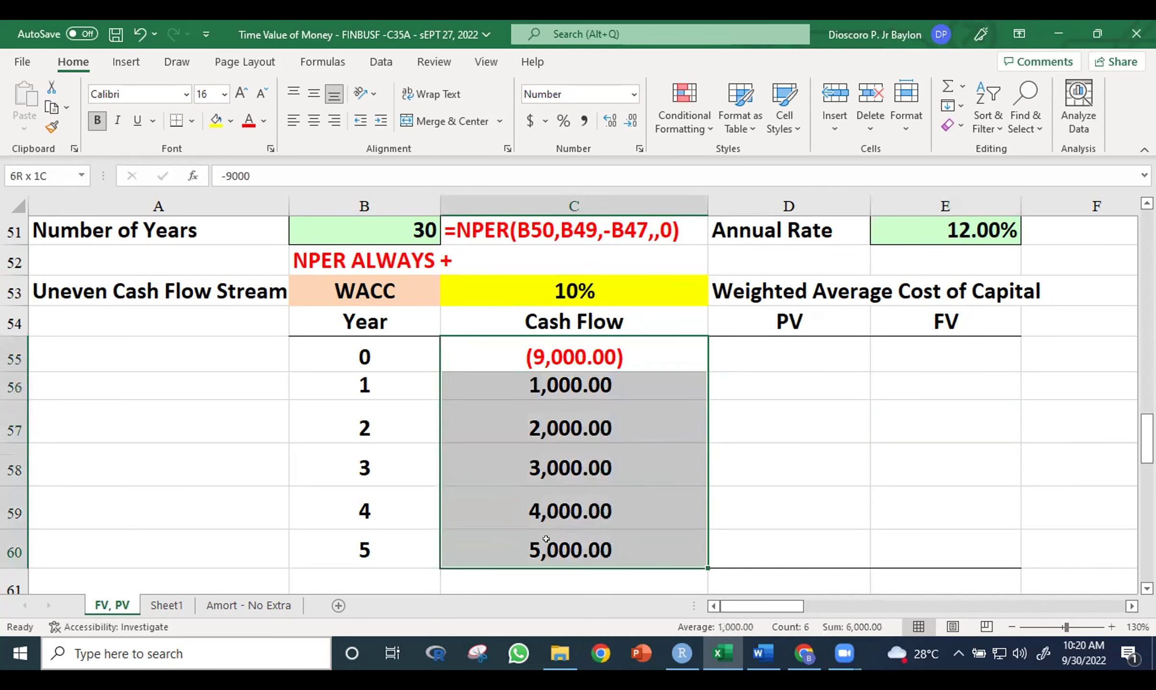
pyautogui.click(952, 458)
pyautogui.click(762, 351)
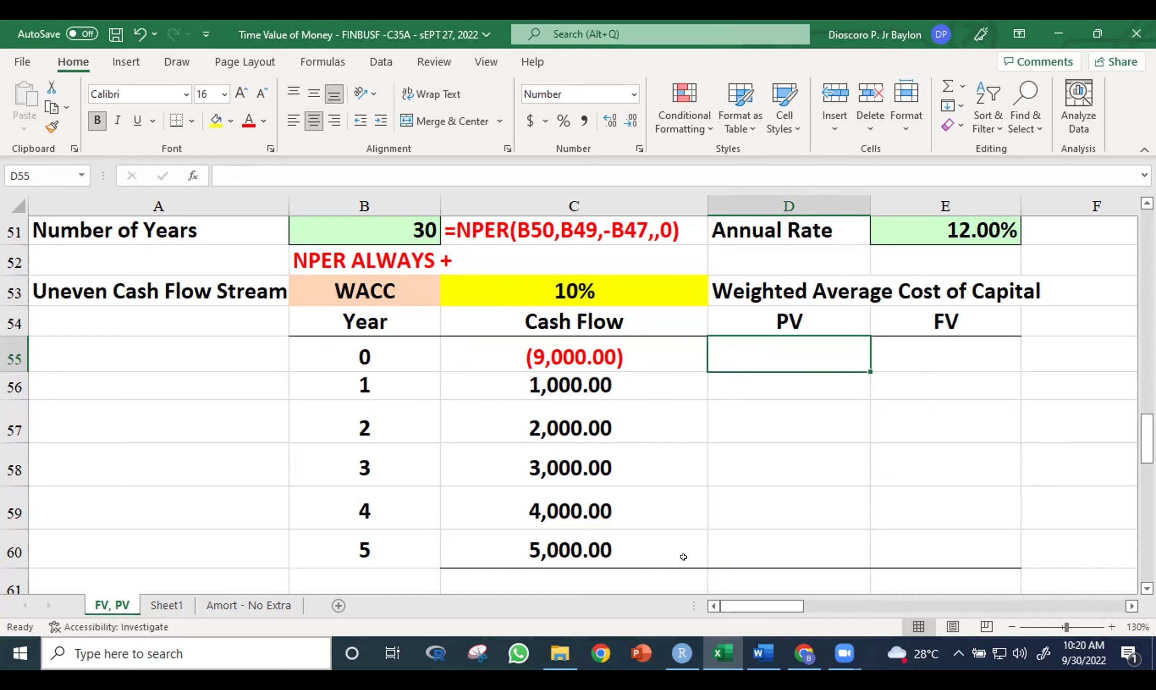
pyautogui.moveTo(1146, 436); pyautogui.dragTo(1147, 442)
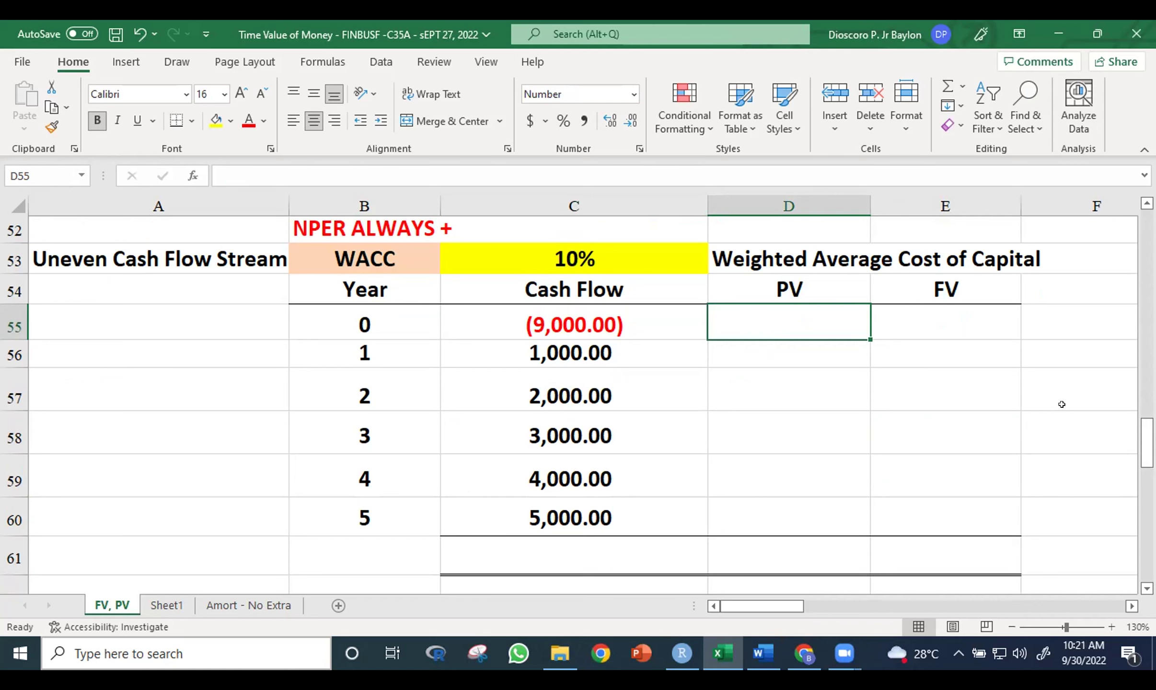
pyautogui.moveTo(1146, 442); pyautogui.dragTo(1147, 423)
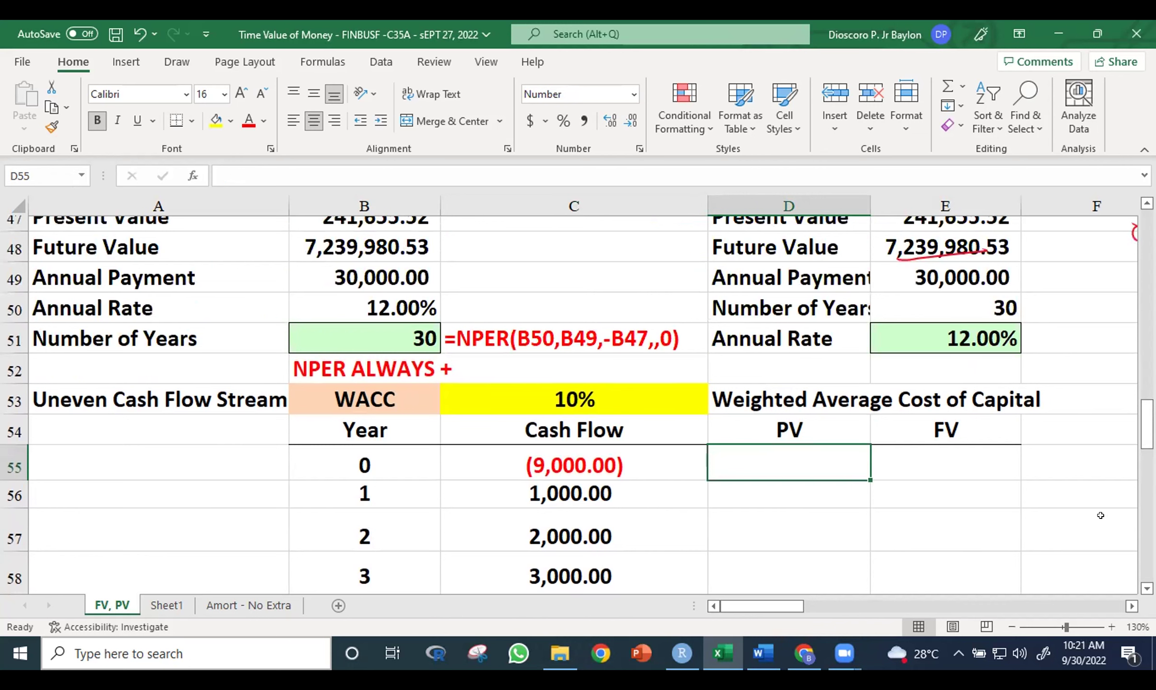
pyautogui.write('=')
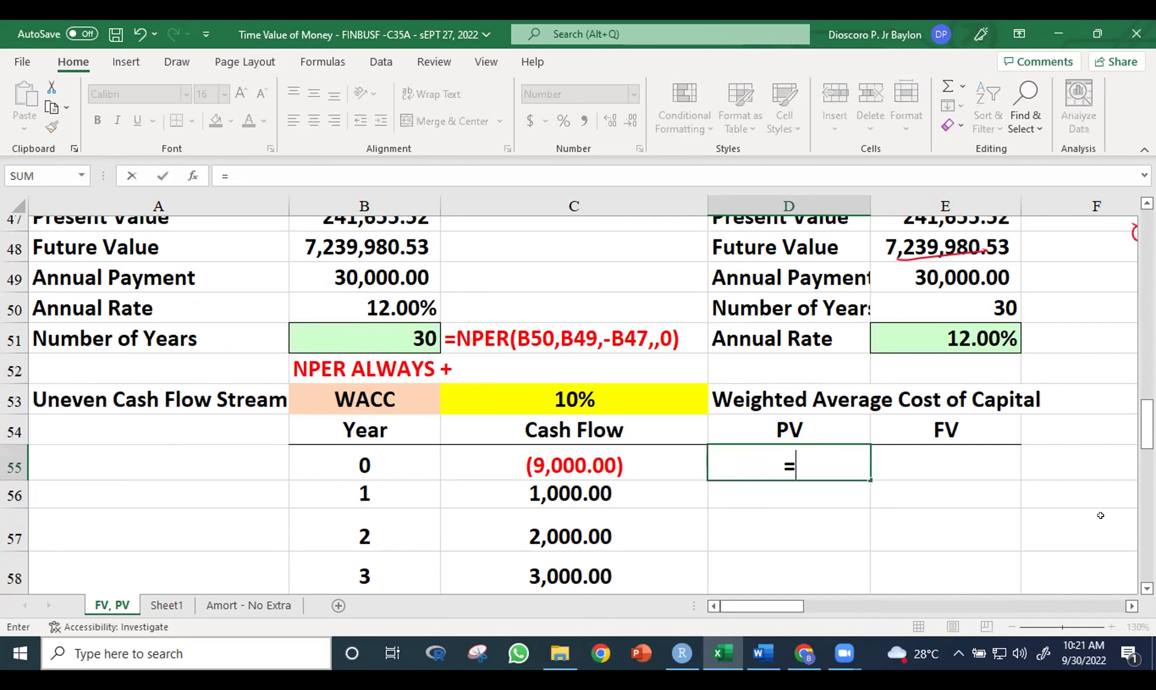
pyautogui.write('PV(')
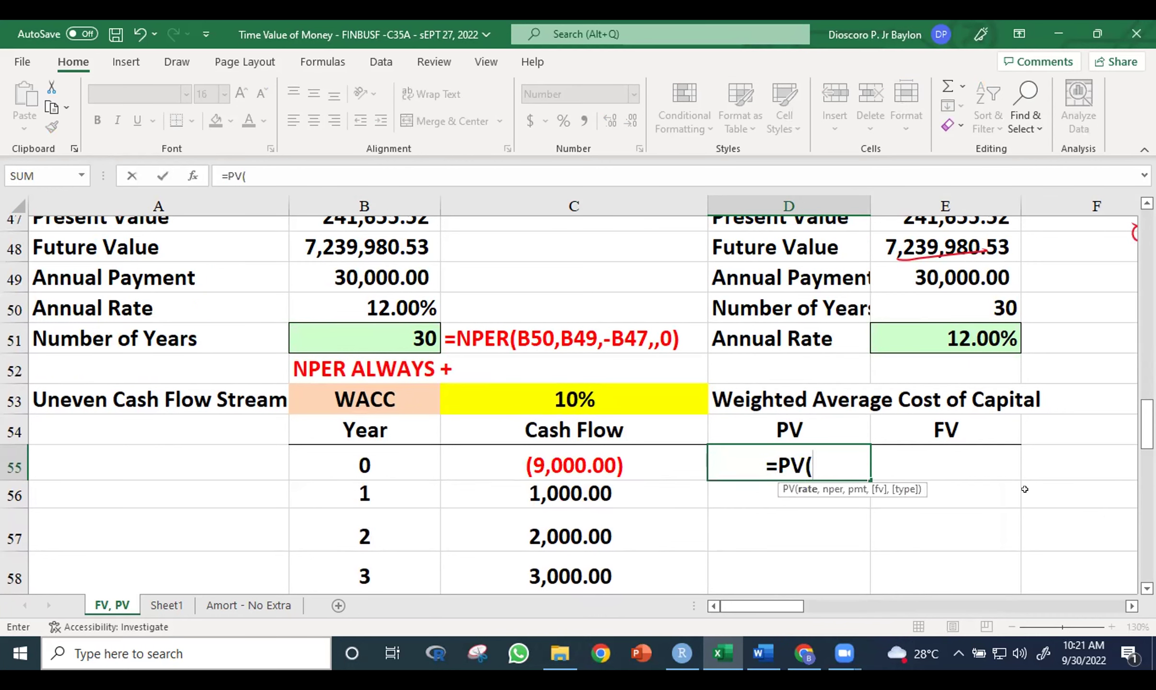
pyautogui.write('WA')
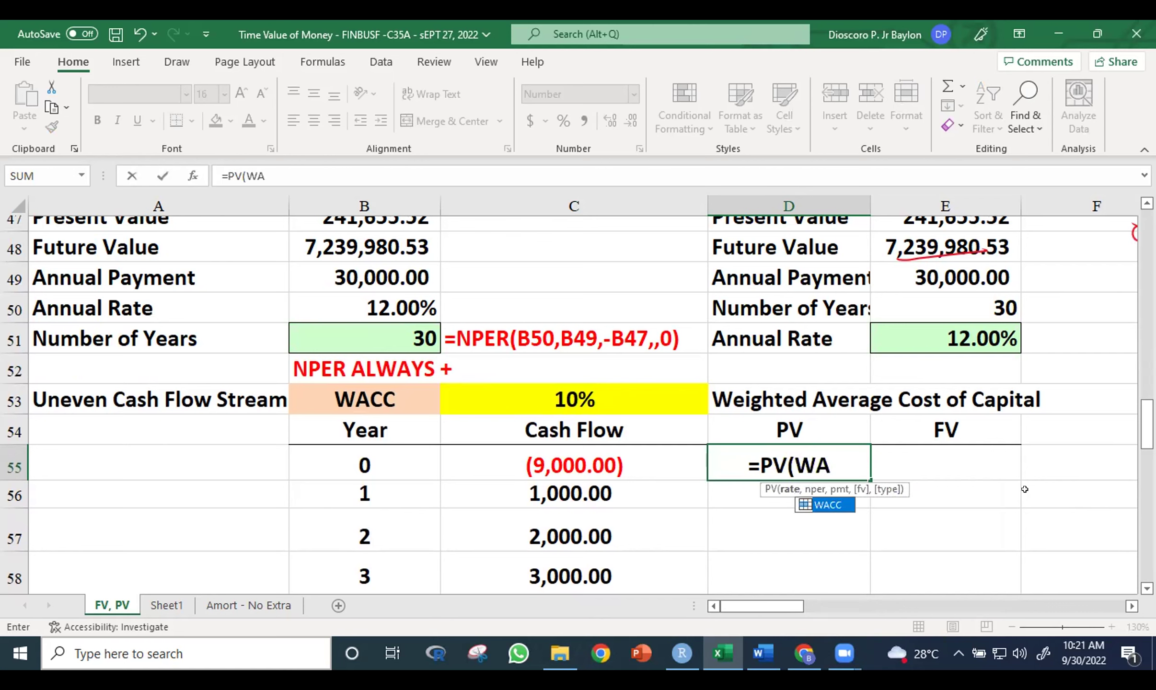
pyautogui.press('Tab')
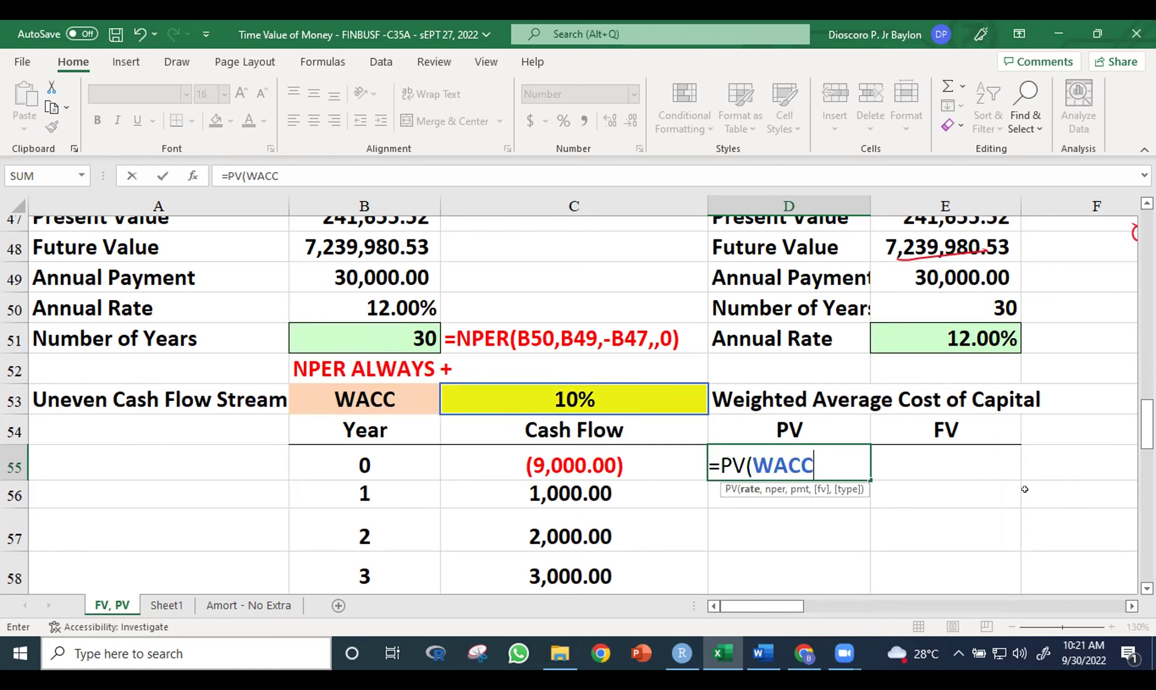
pyautogui.write(',')
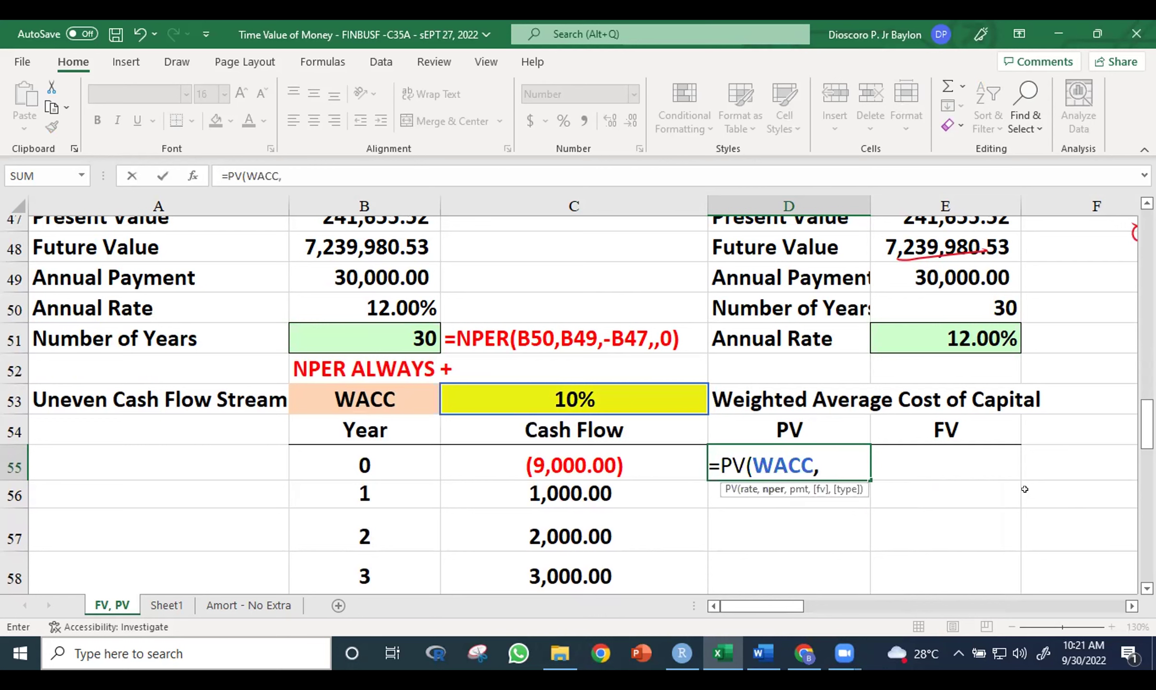
pyautogui.click(341, 461)
pyautogui.write(',')
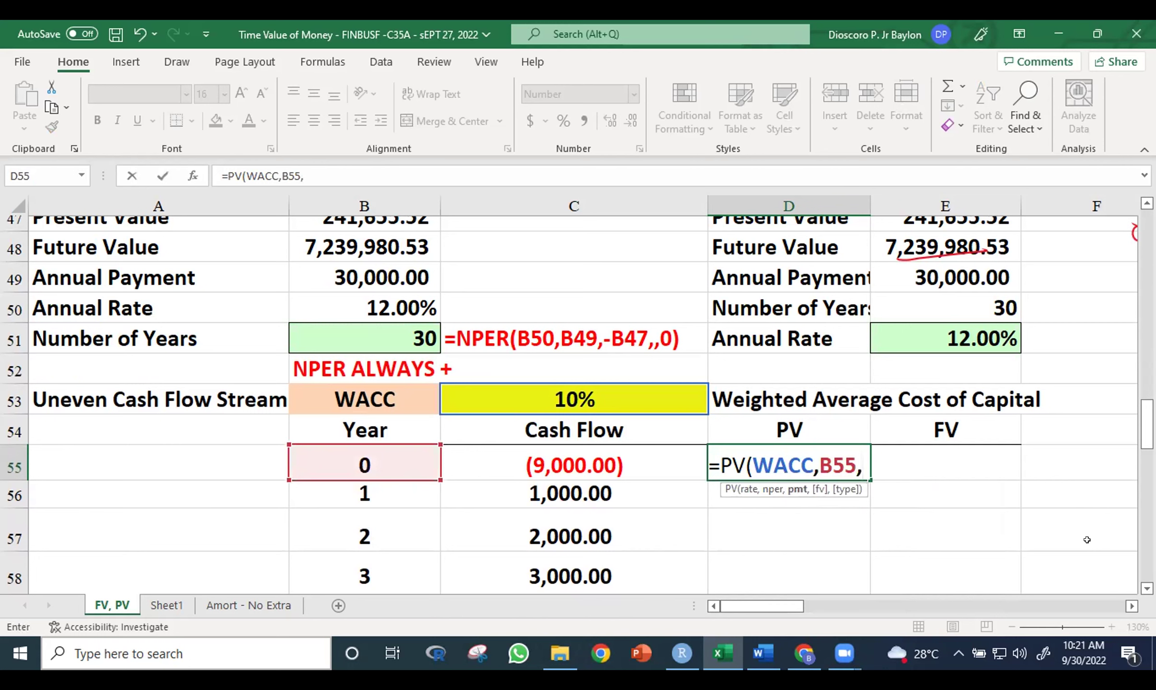
pyautogui.write(',')
pyautogui.click(550, 473)
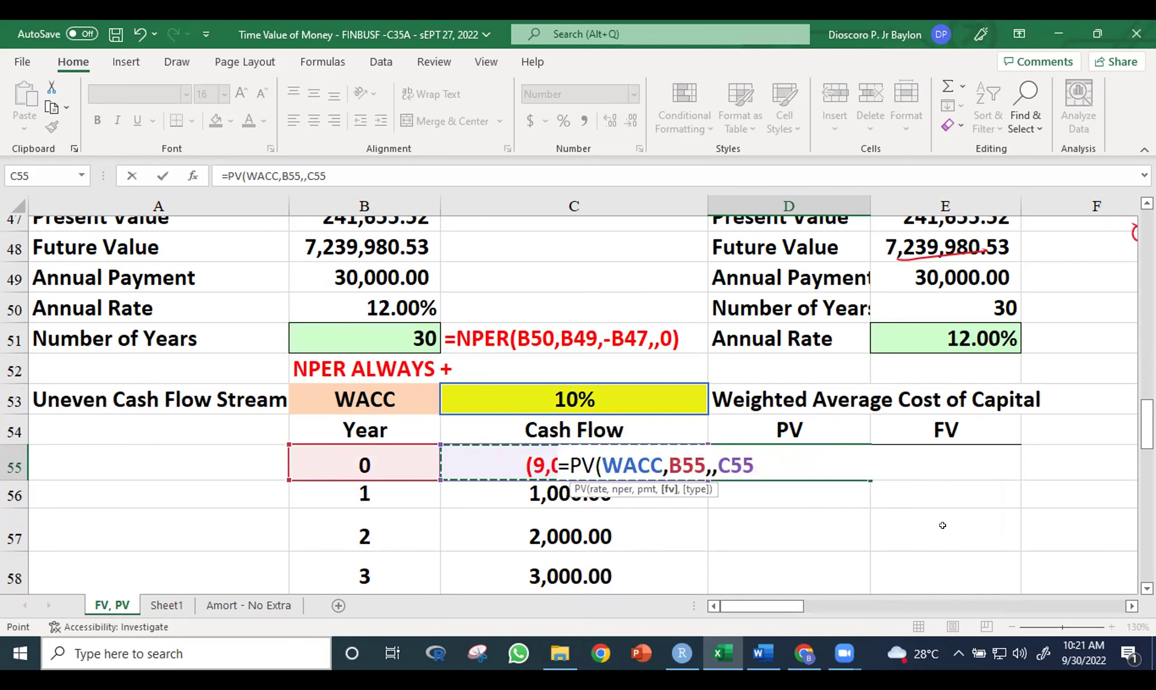
pyautogui.write(')')
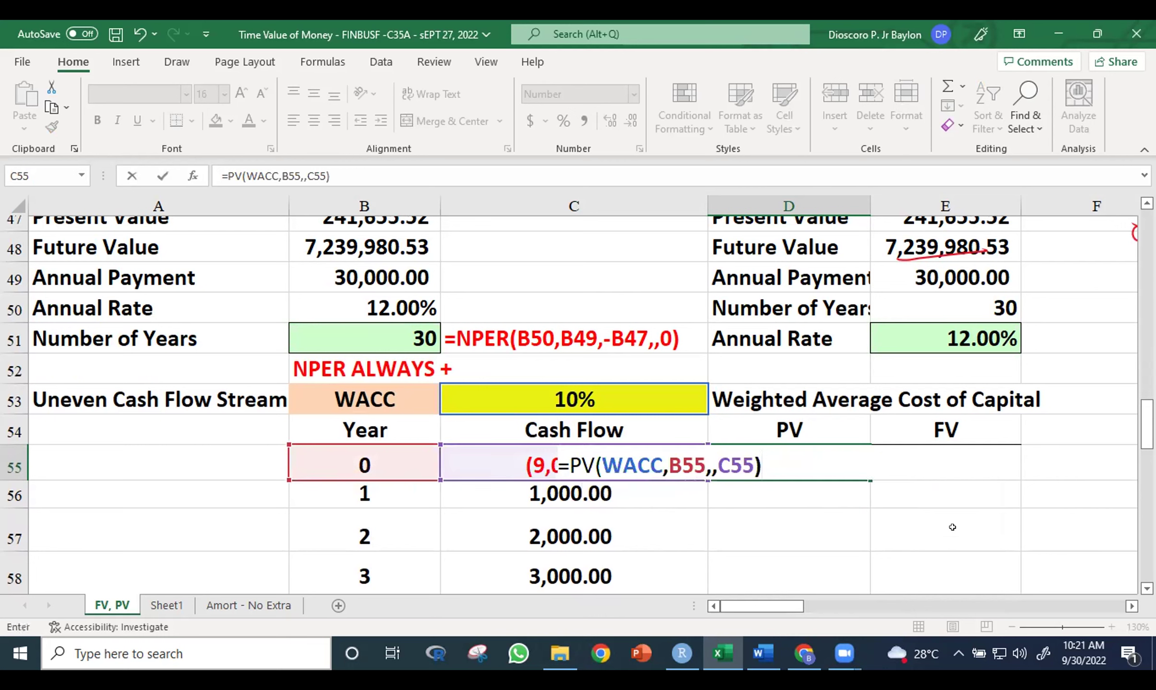
pyautogui.click(564, 464)
pyautogui.write('-')
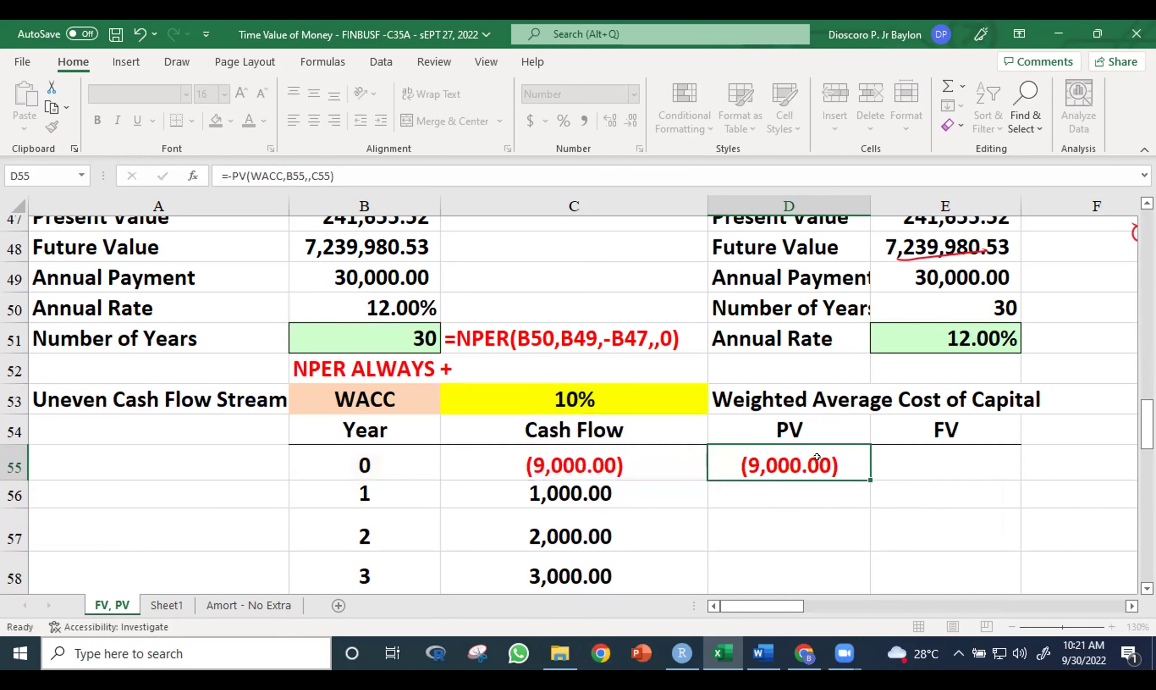
# Review the cell references used by the year 0 present value formula in D55
pyautogui.hotkey('ctrl', 'Return')
pyautogui.click(959, 561)
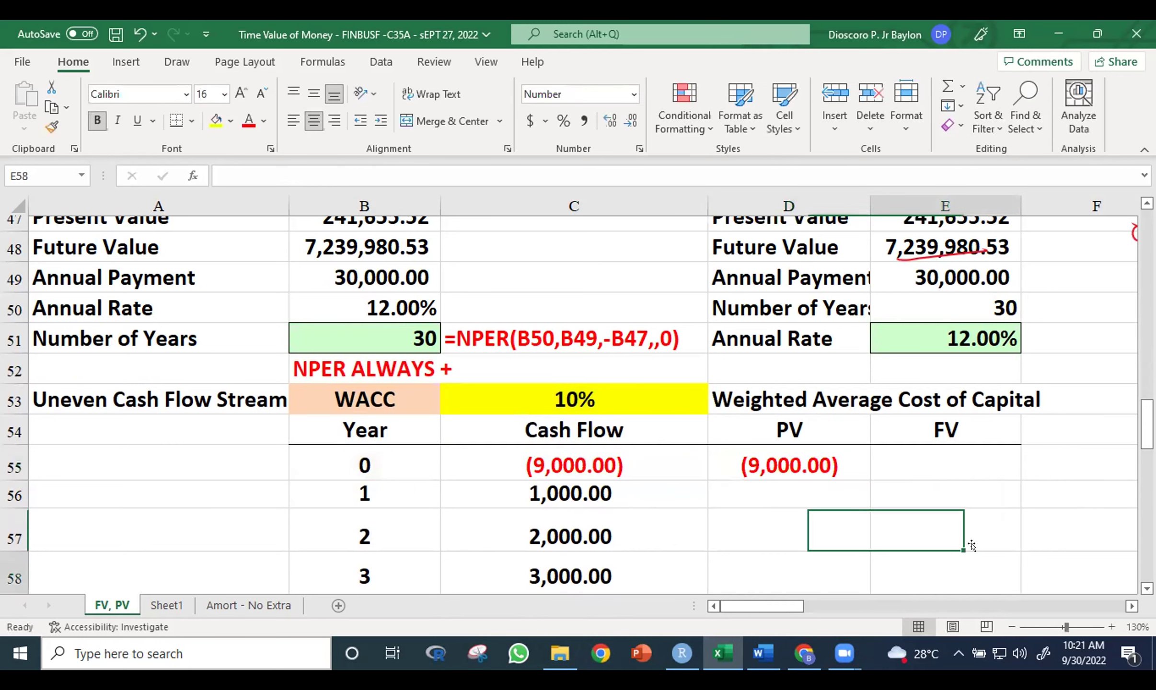
pyautogui.click(828, 461)
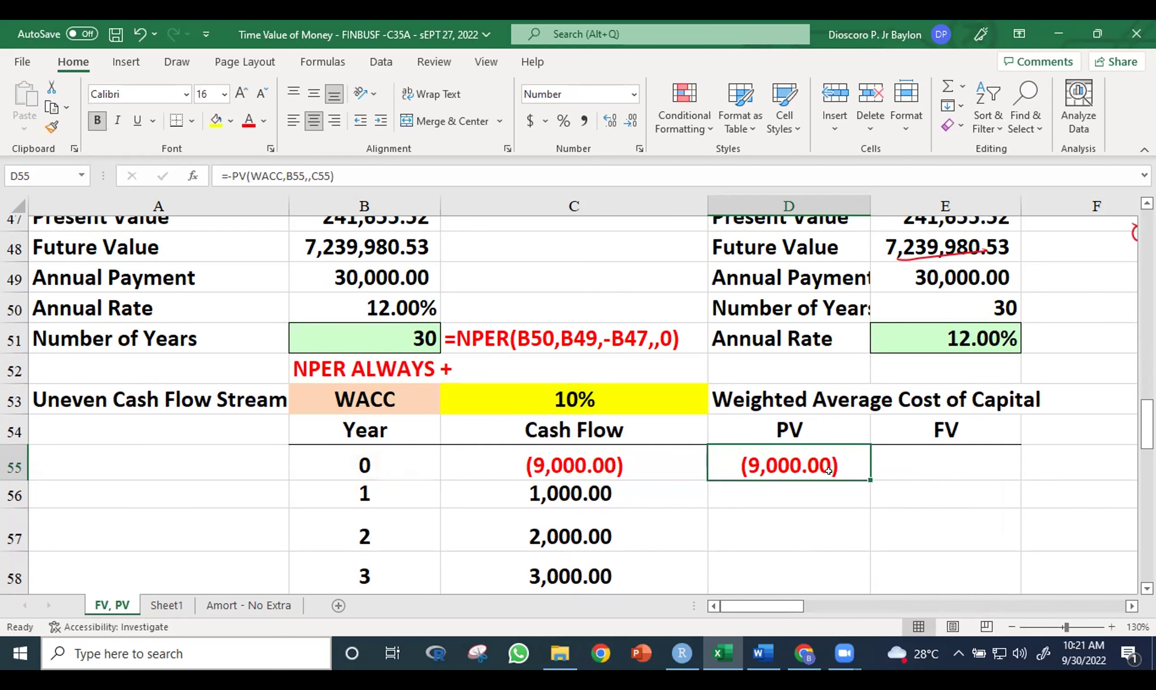
pyautogui.press('F2')
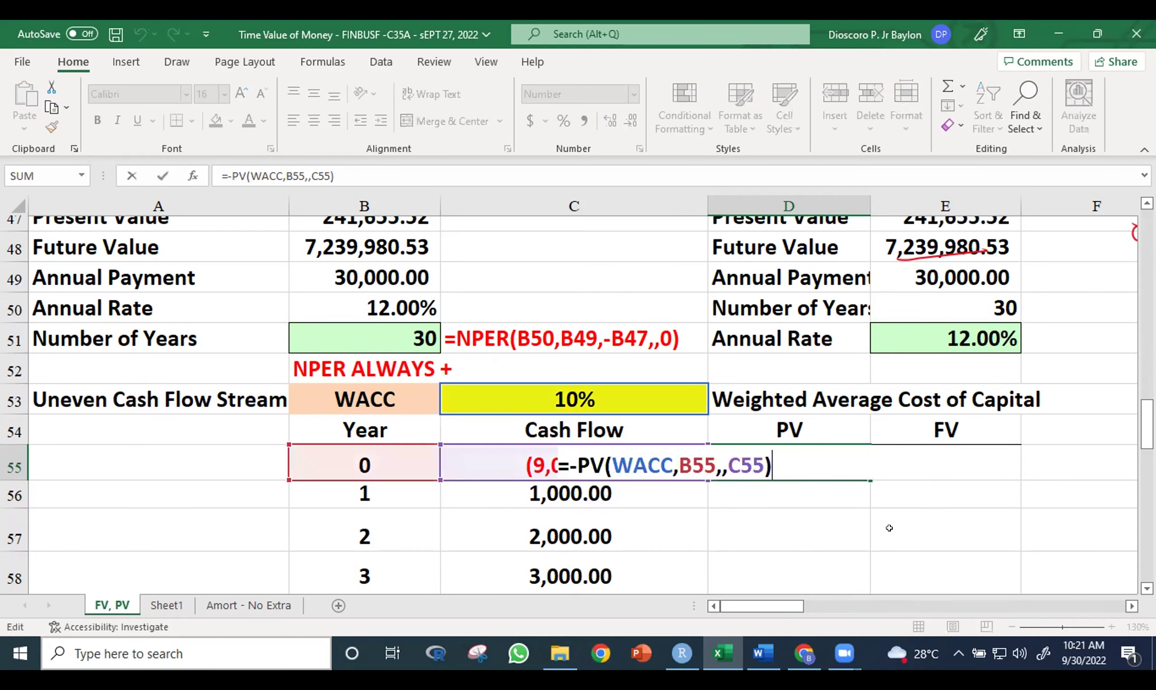
pyautogui.hotkey('ctrl', 'Return')
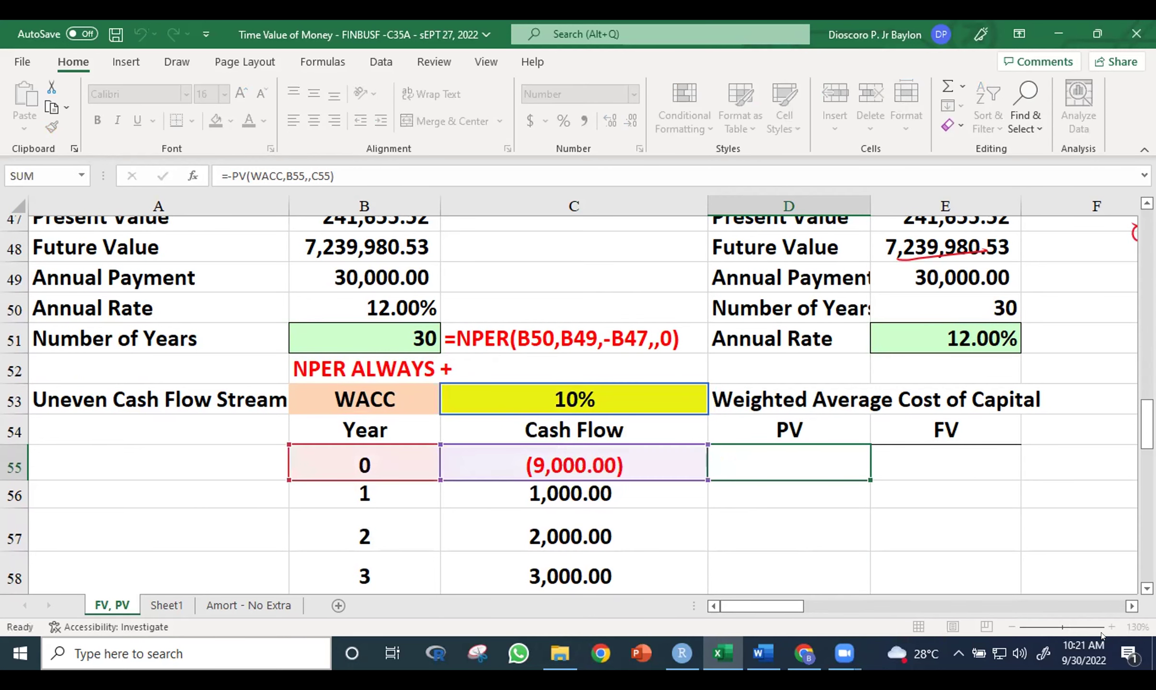
# Show D55's formula as text in F55 with =FORMULATEXT(D55) and colour the text red
pyautogui.click(1130, 606)
pyautogui.click(1130, 606)
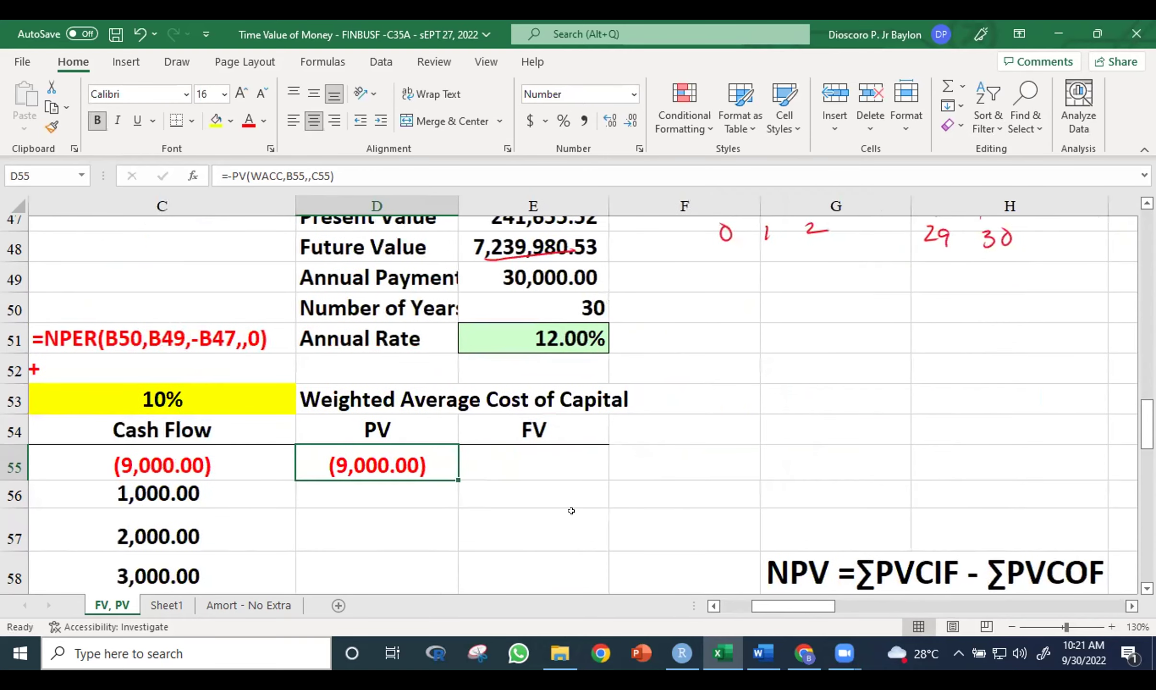
pyautogui.click(670, 457)
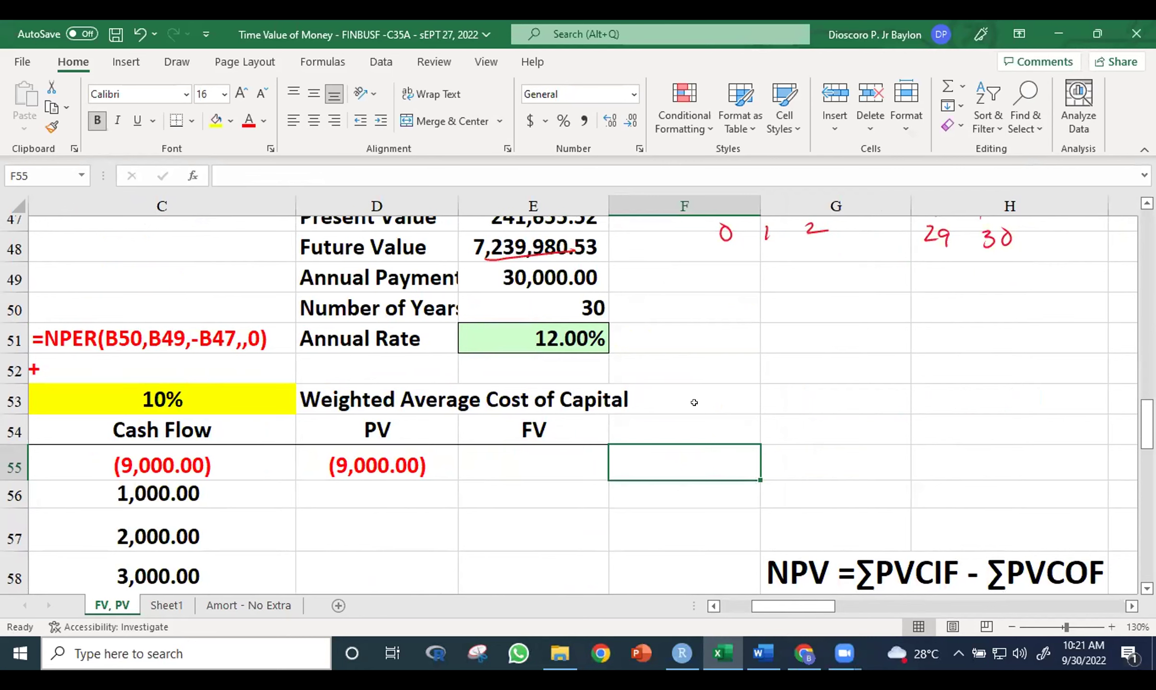
pyautogui.write('=FROM')
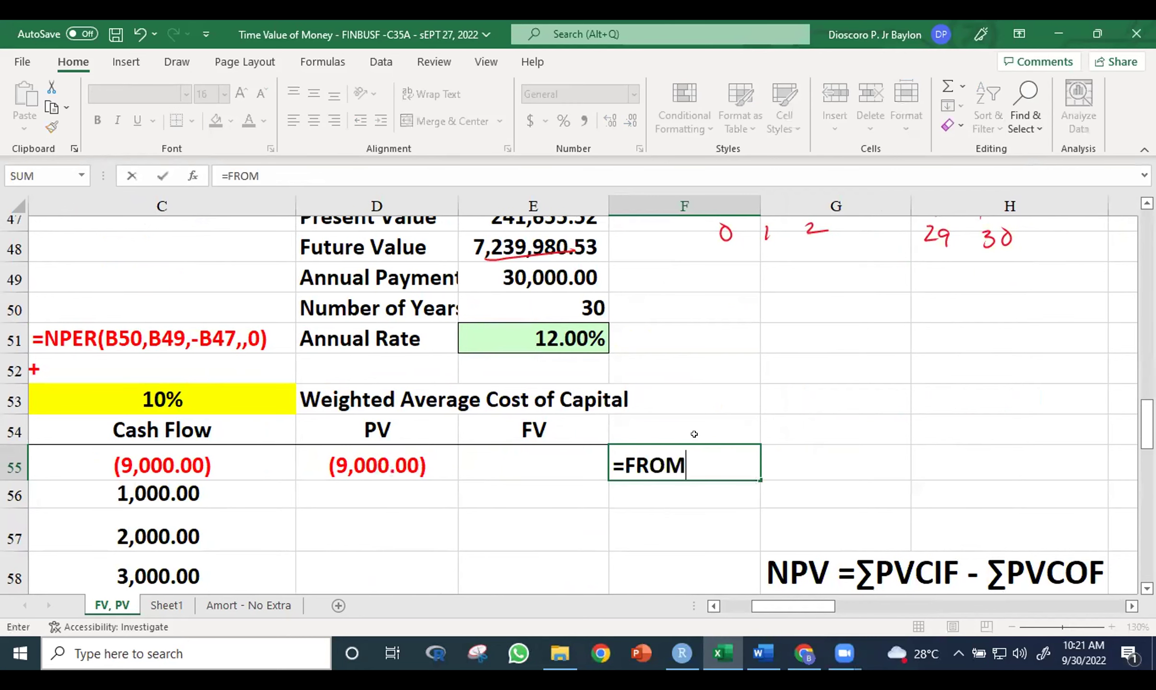
pyautogui.press('BackSpace')
pyautogui.press('BackSpace')
pyautogui.press('BackSpace')
pyautogui.write('ORM')
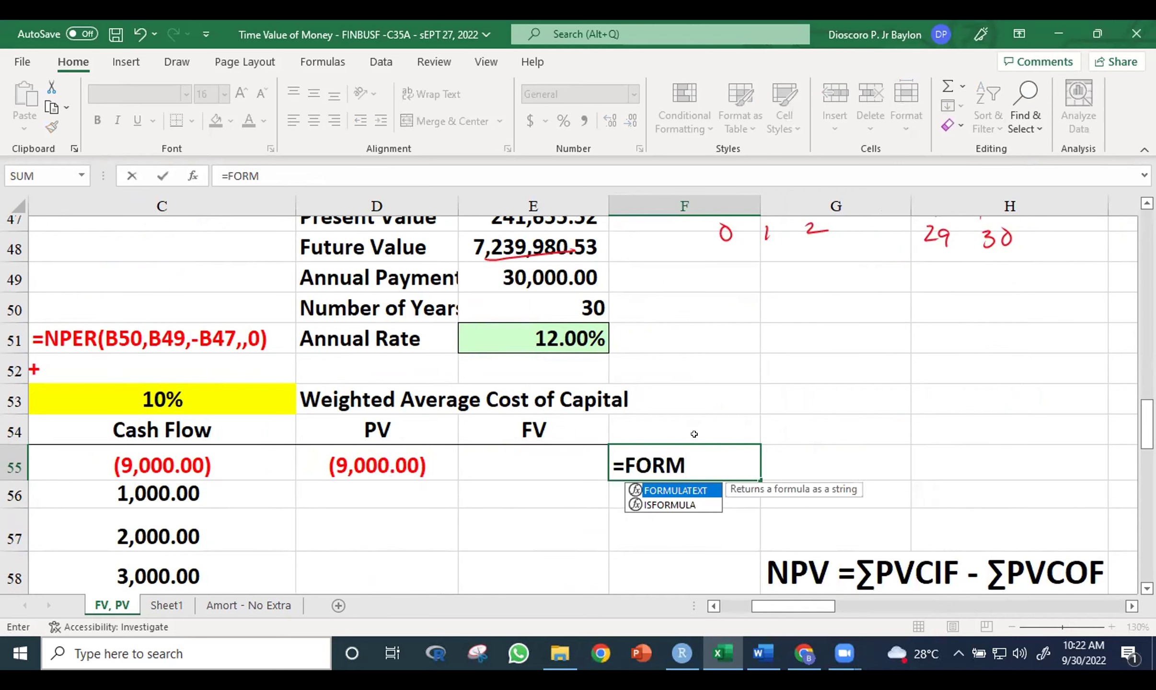
pyautogui.press('Tab')
pyautogui.click(422, 461)
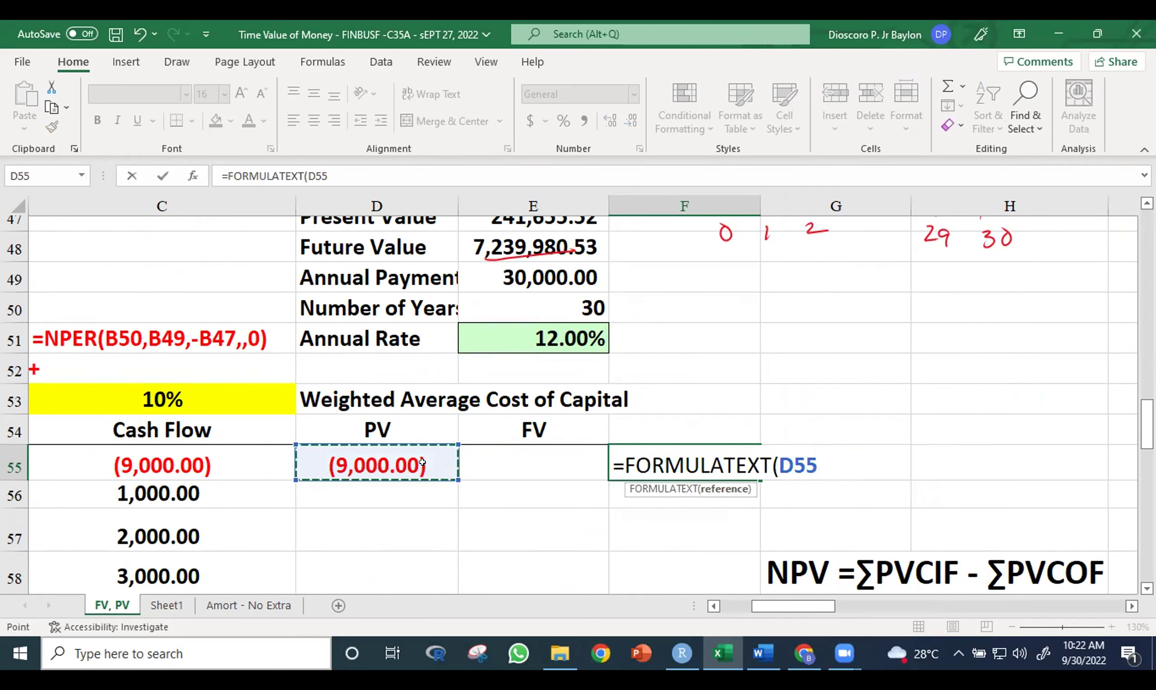
pyautogui.write(')')
pyautogui.hotkey('ctrl', 'Return')
pyautogui.click(1048, 375)
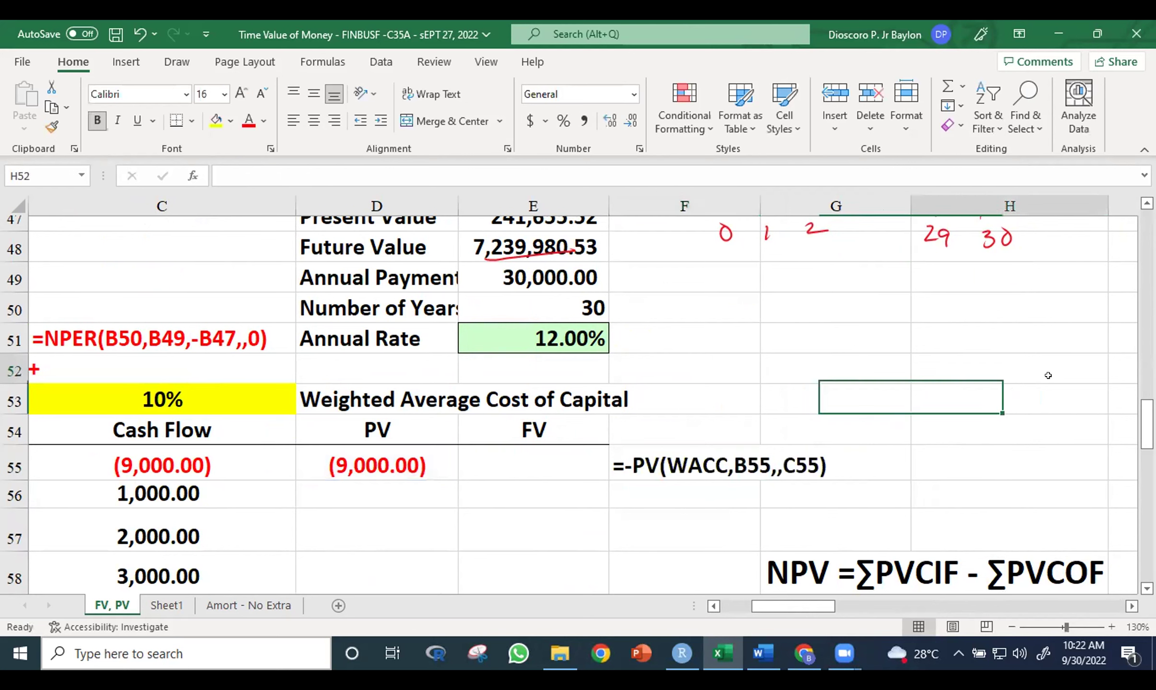
pyautogui.click(682, 456)
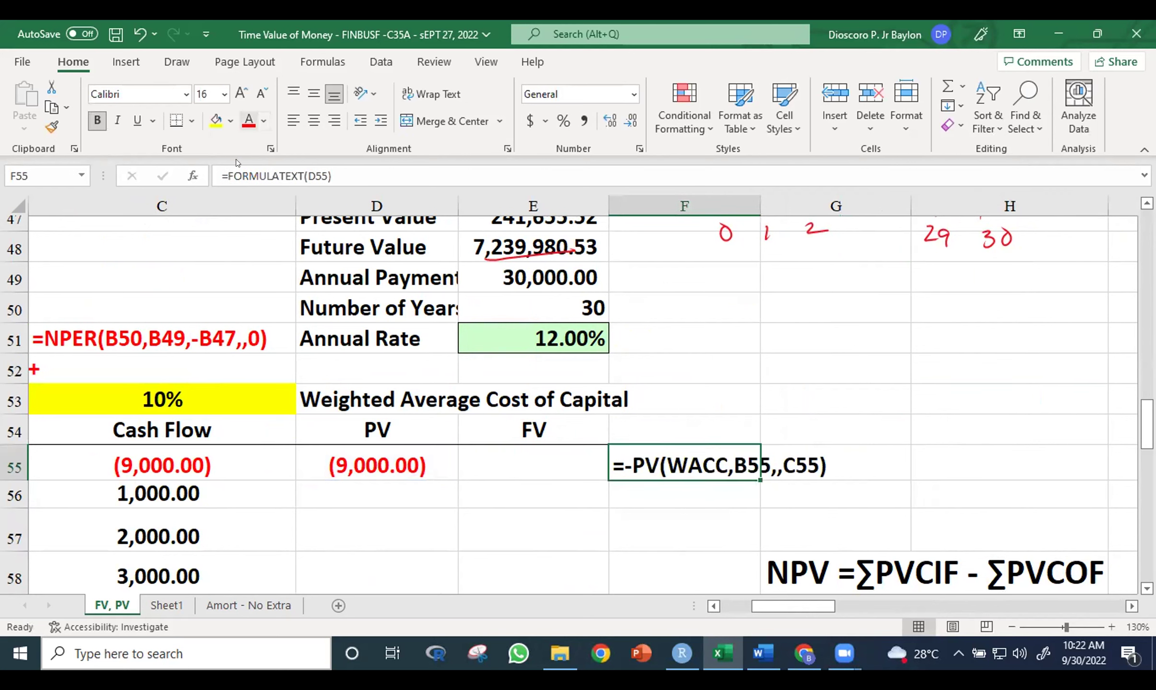
pyautogui.click(1017, 342)
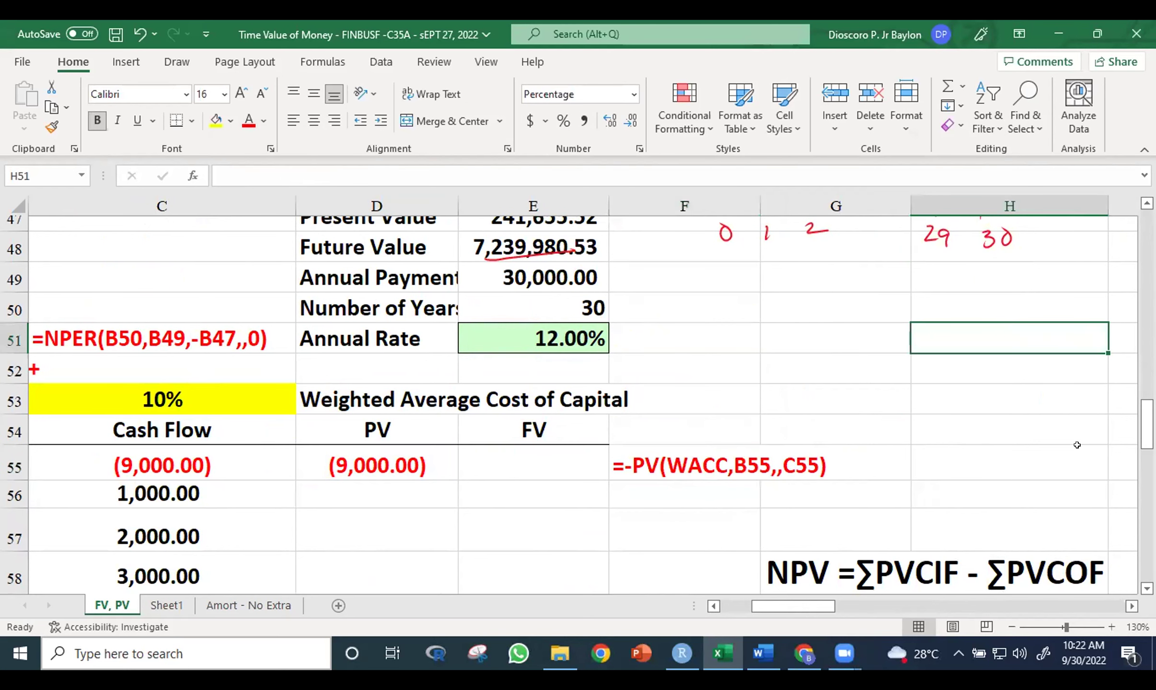
# Examine the year 0 row and how the PV formula in D55 refers to the rate, year and cash flow cells
pyautogui.scroll(-2, 941, 390)
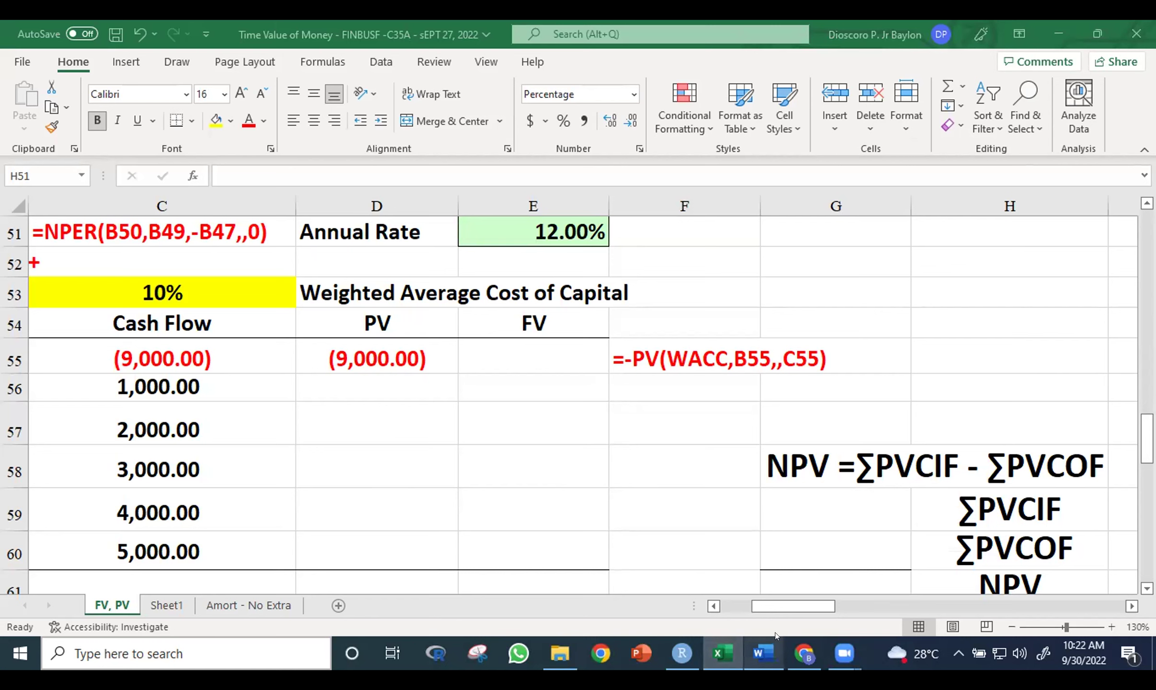
pyautogui.moveTo(762, 607); pyautogui.dragTo(746, 607)
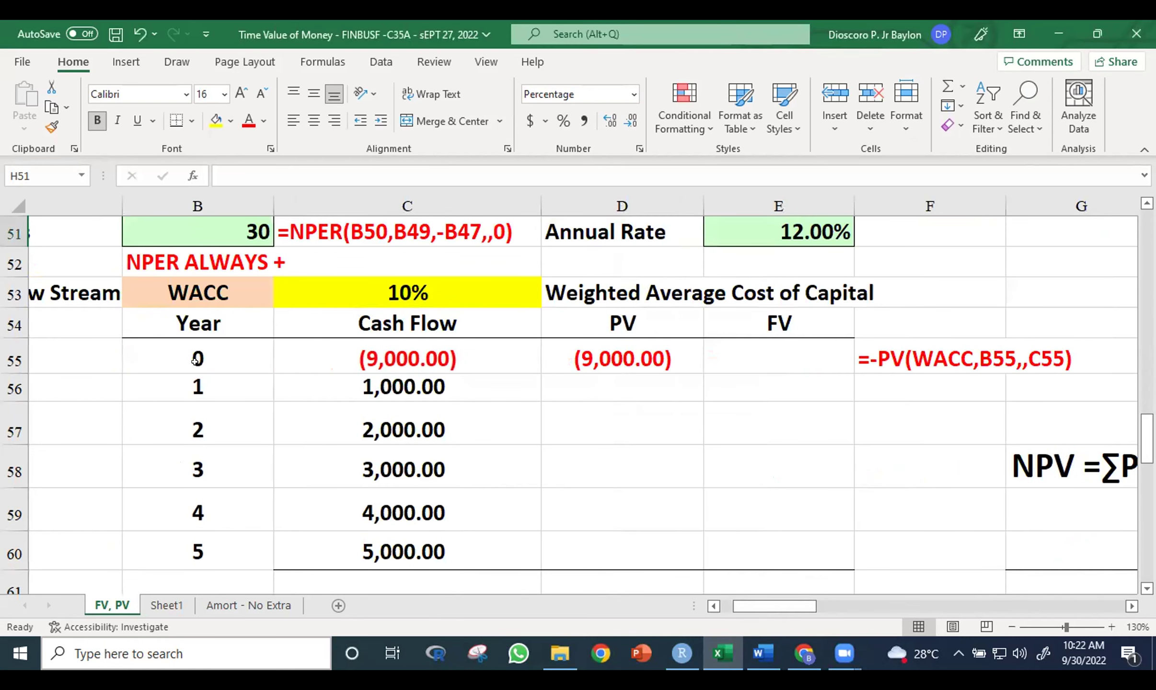
pyautogui.click(195, 361)
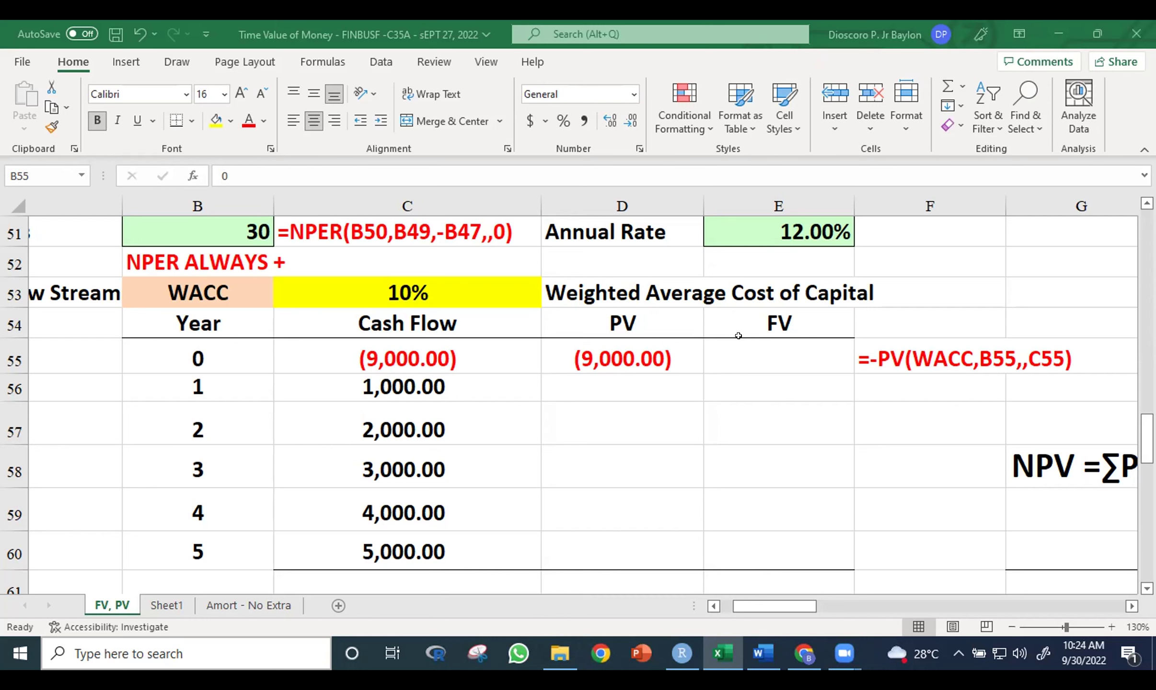
pyautogui.click(599, 356)
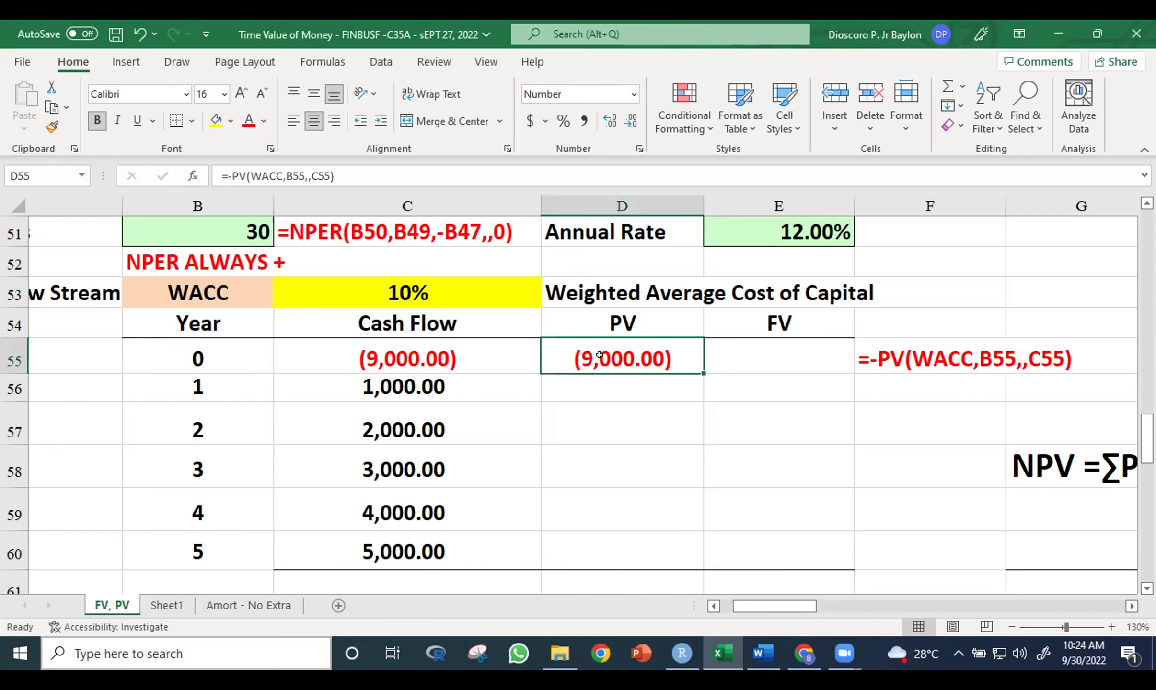
pyautogui.doubleClick(599, 355)
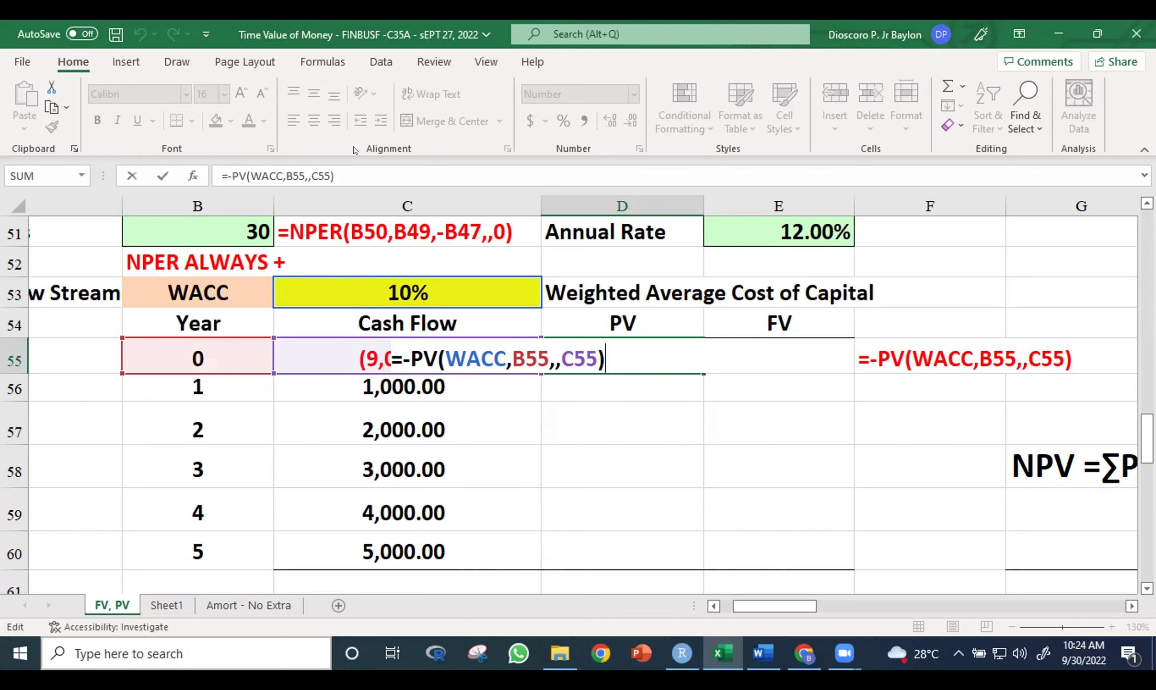
pyautogui.press('Return')
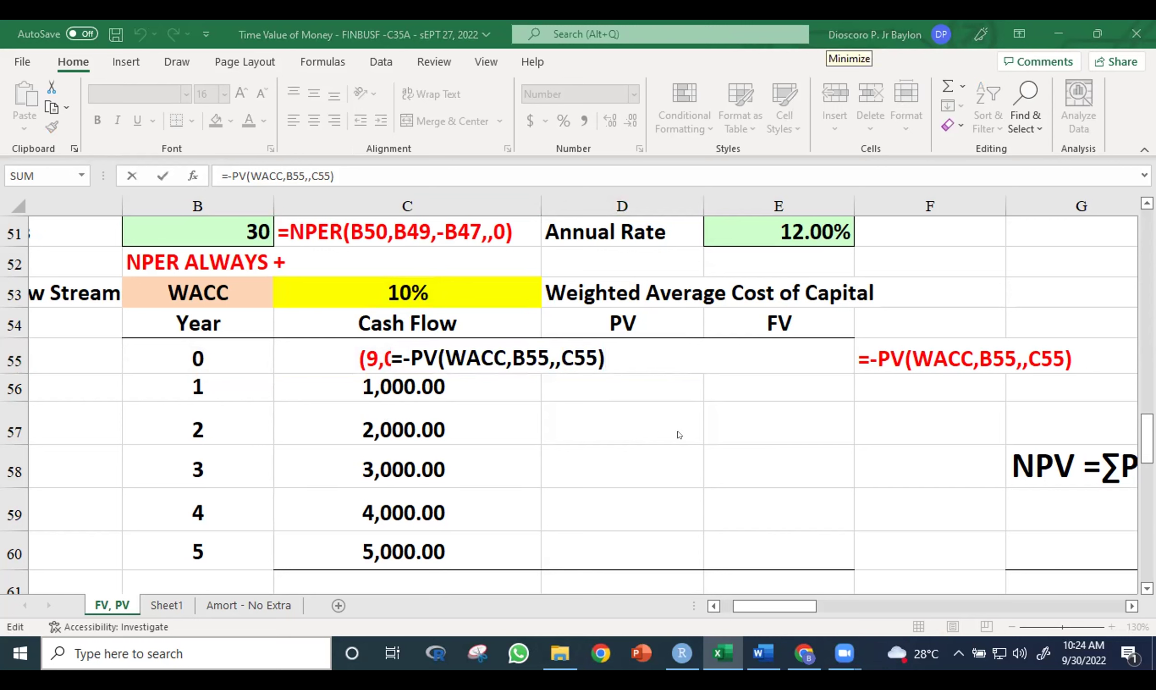
pyautogui.click(605, 351)
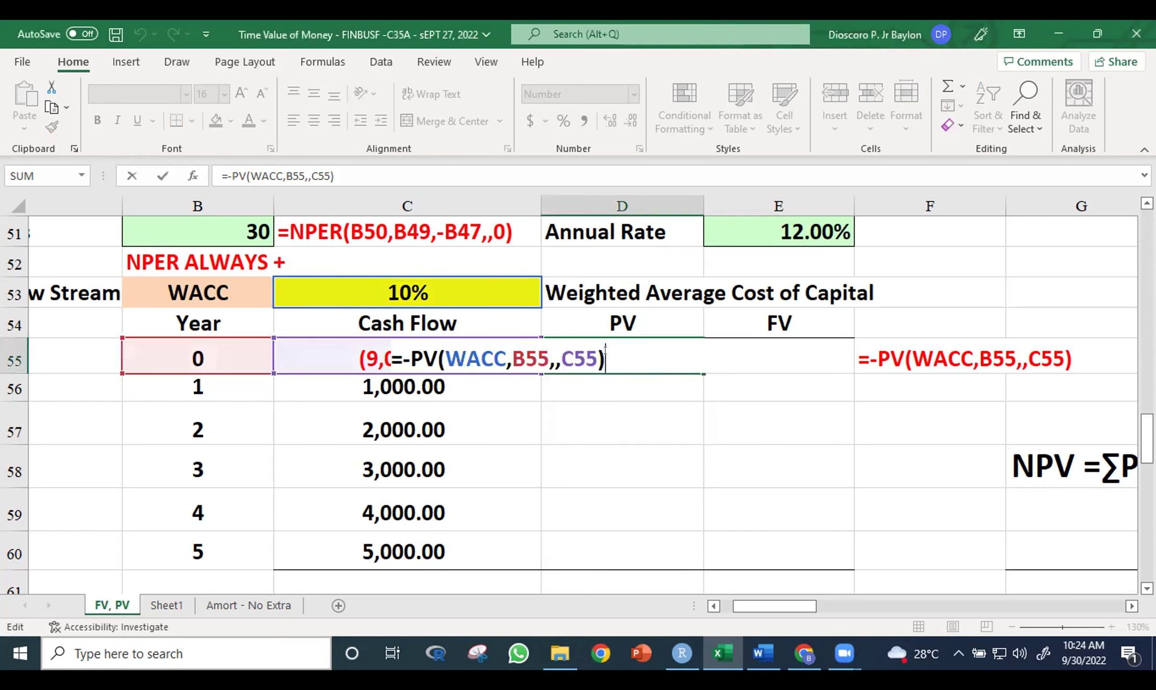
pyautogui.hotkey('ctrl', 'Return')
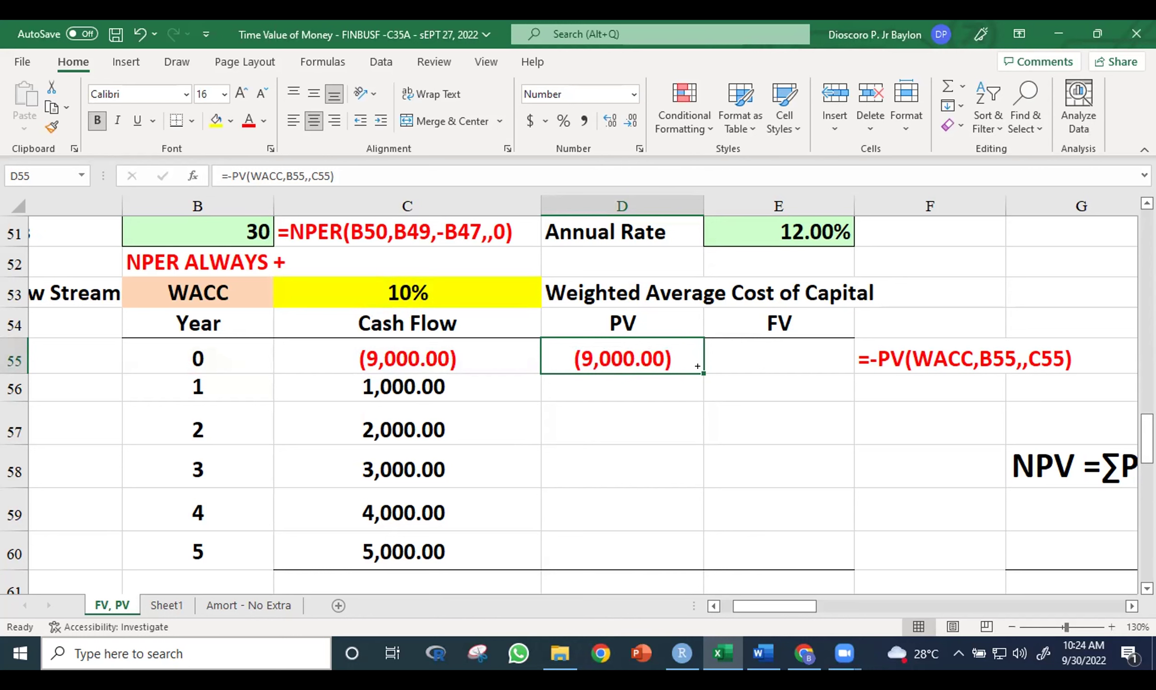
pyautogui.moveTo(702, 372); pyautogui.dragTo(699, 588)
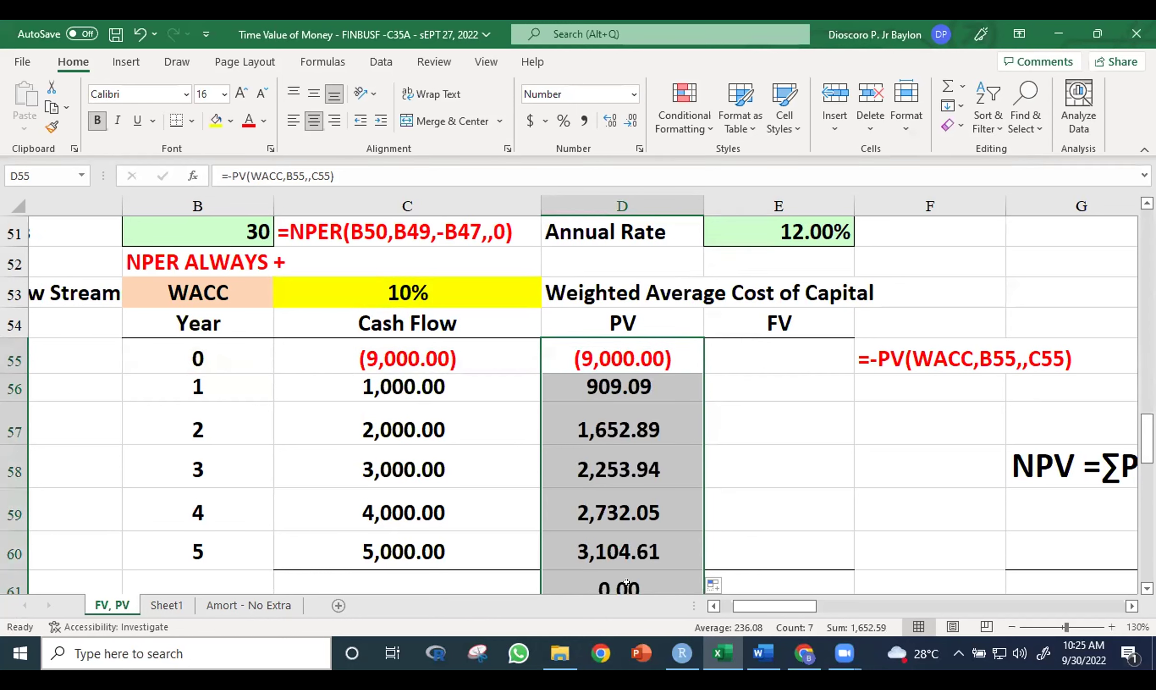
pyautogui.hotkey('ctrl', 'z')
pyautogui.click(747, 501)
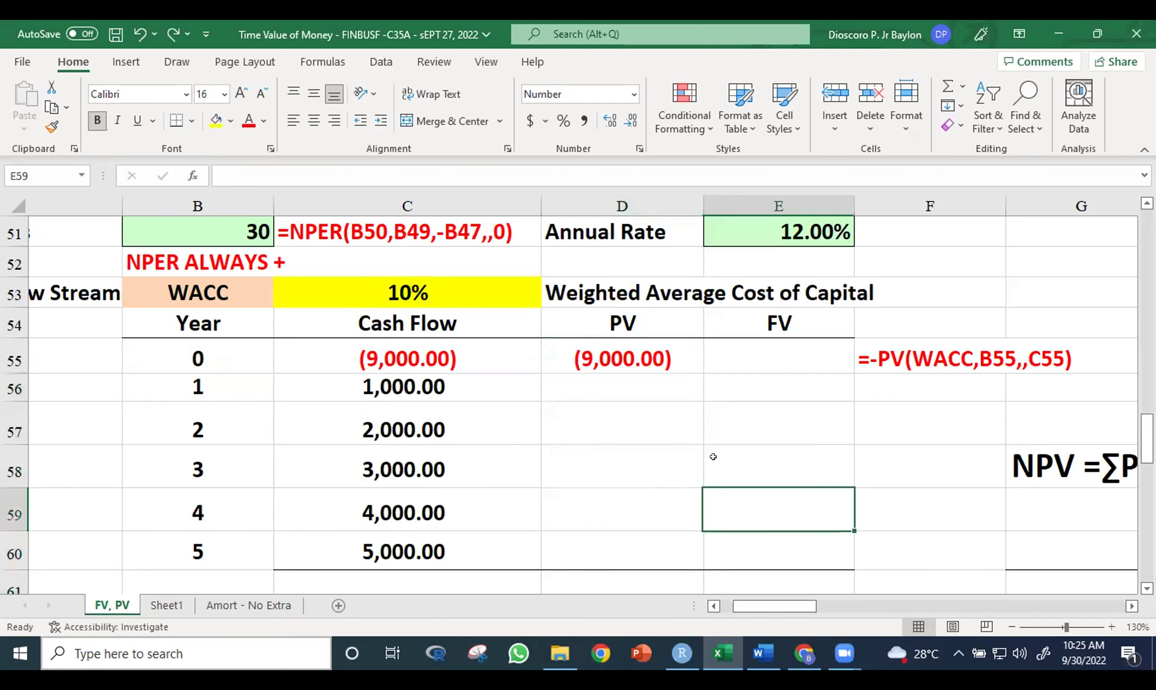
# Fill the PV formula from D55 down to D60 to cover years 1 to 5
pyautogui.click(686, 374)
pyautogui.click(687, 367)
pyautogui.moveTo(695, 367); pyautogui.dragTo(694, 554)
pyautogui.click(665, 550)
pyautogui.click(803, 499)
pyautogui.click(684, 502)
pyautogui.click(786, 499)
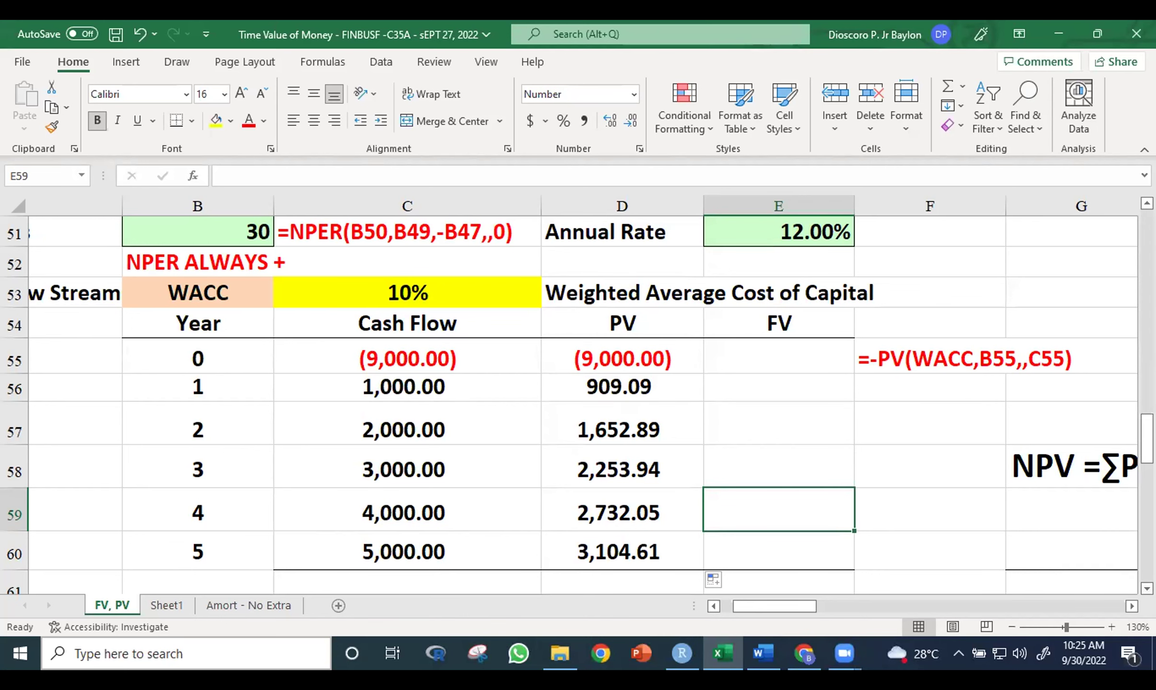
# Total the PV column for years 0 to 5 in D61 with =SUM(D55:D60)
pyautogui.scroll(-1, 679, 526)
pyautogui.click(614, 490)
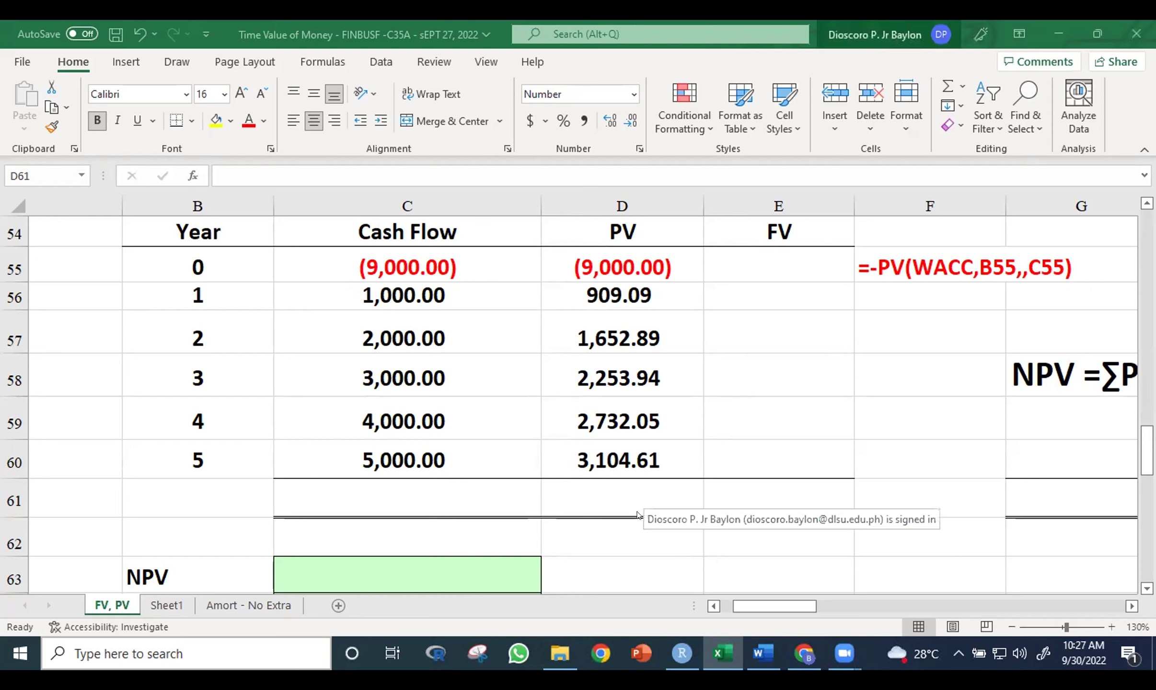
pyautogui.click(639, 487)
pyautogui.doubleClick(638, 488)
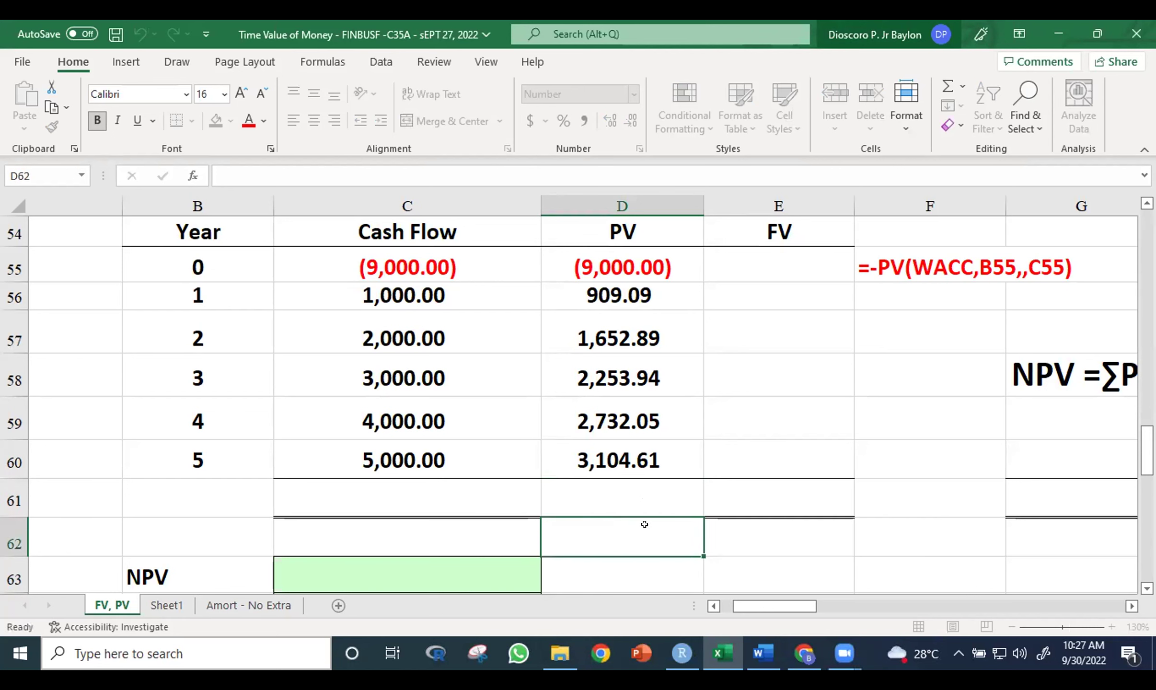
pyautogui.click(671, 543)
pyautogui.click(654, 499)
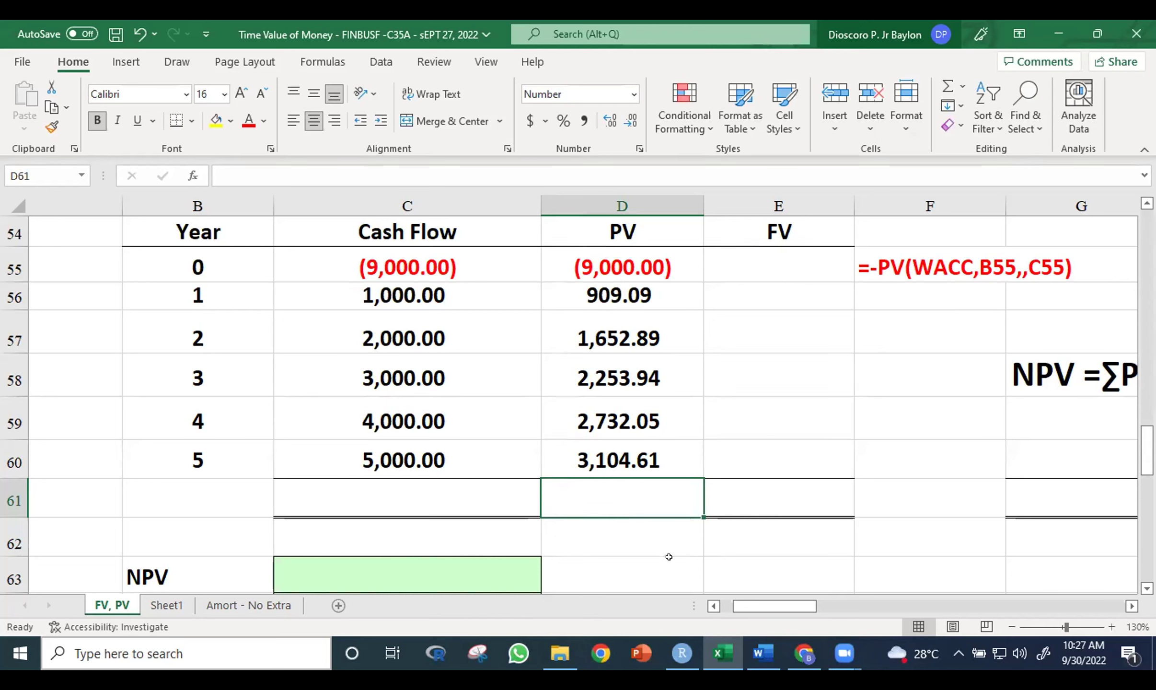
pyautogui.hotkey('alt', '=')
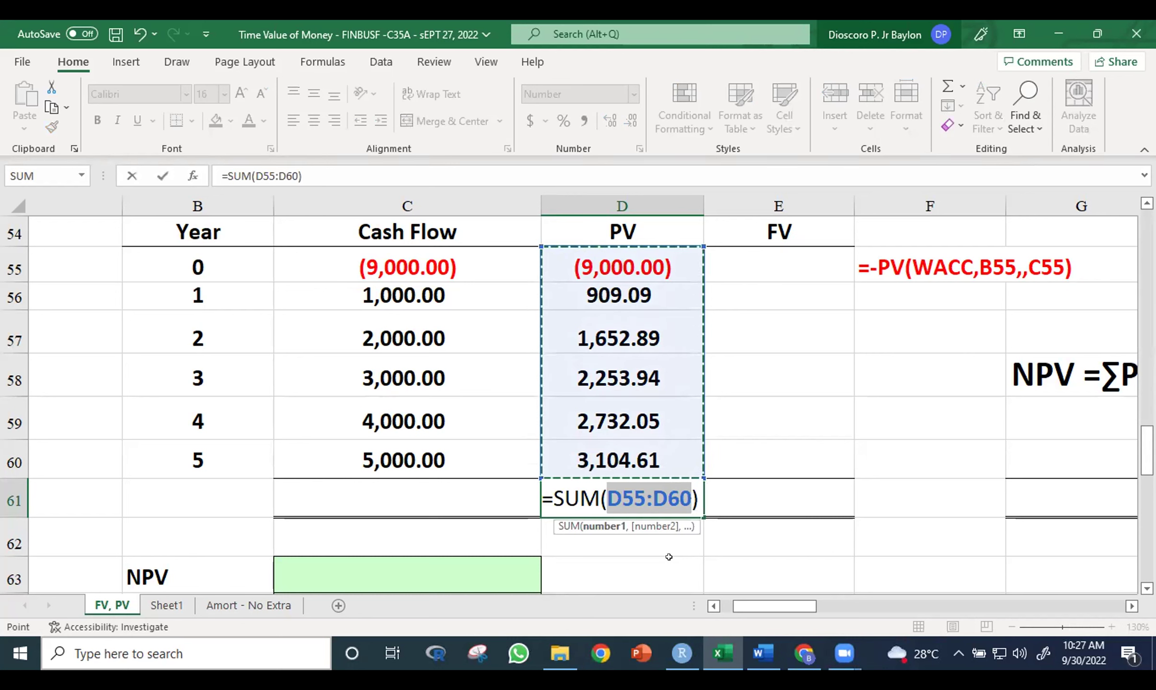
pyautogui.press('Return')
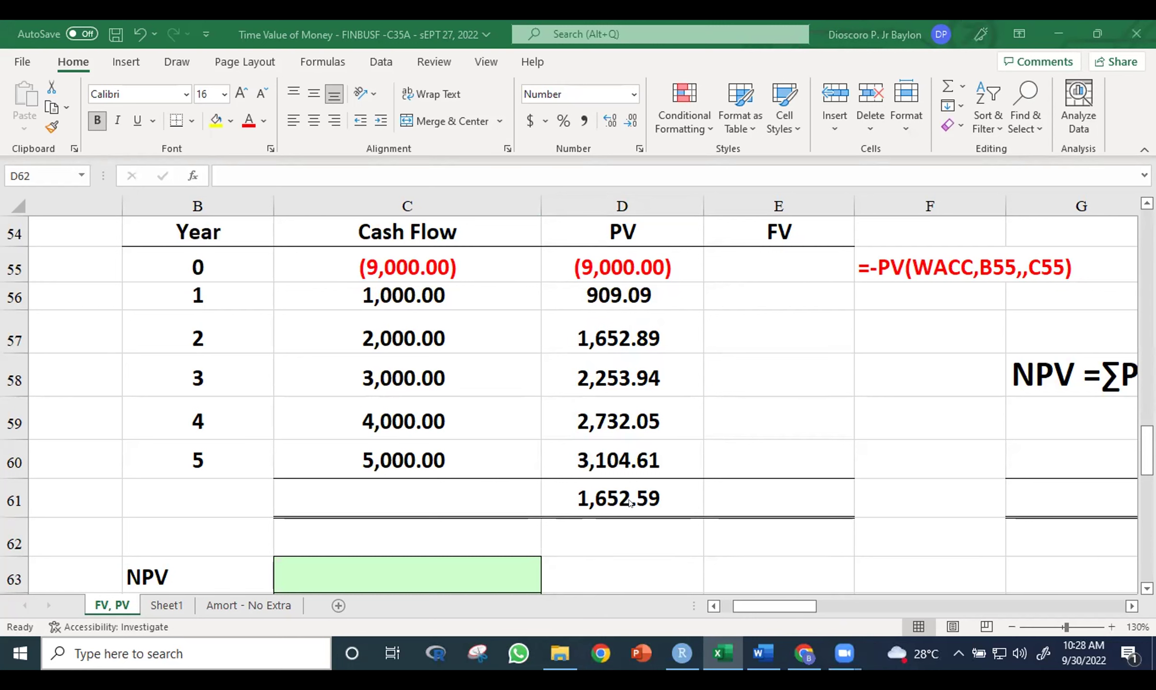
pyautogui.click(641, 489)
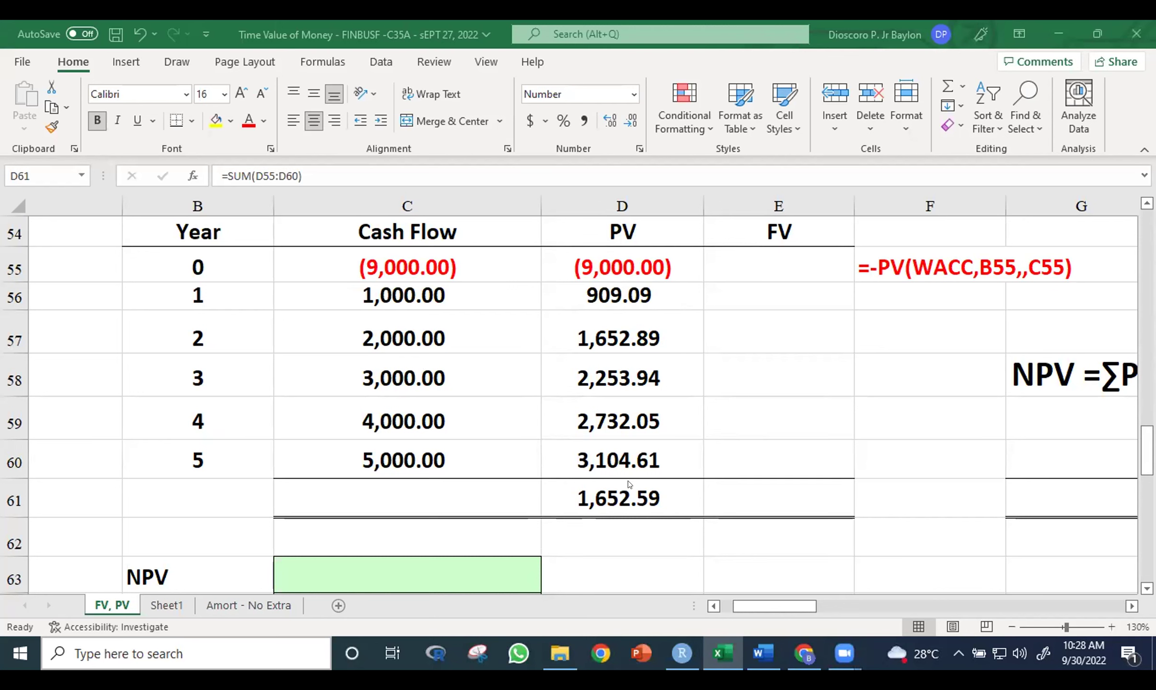
# Sum the present values of the year 1 to 5 cash inflows in D62 with =SUM(D56:D60)
pyautogui.click(630, 539)
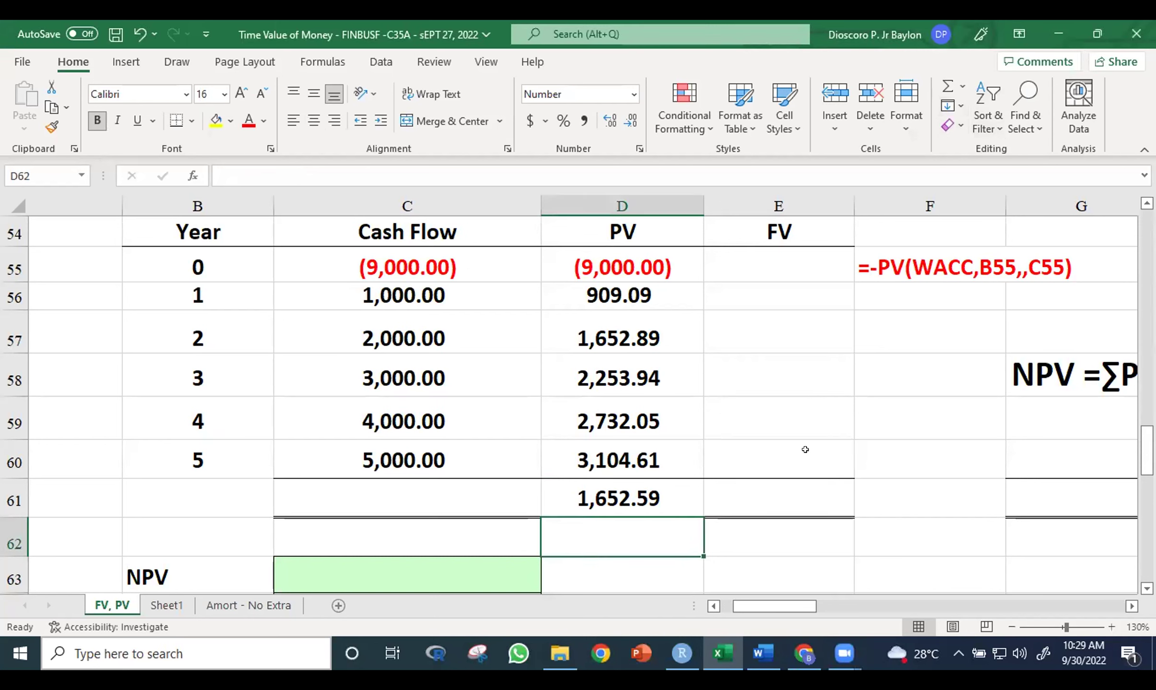
pyautogui.write('=SUM(')
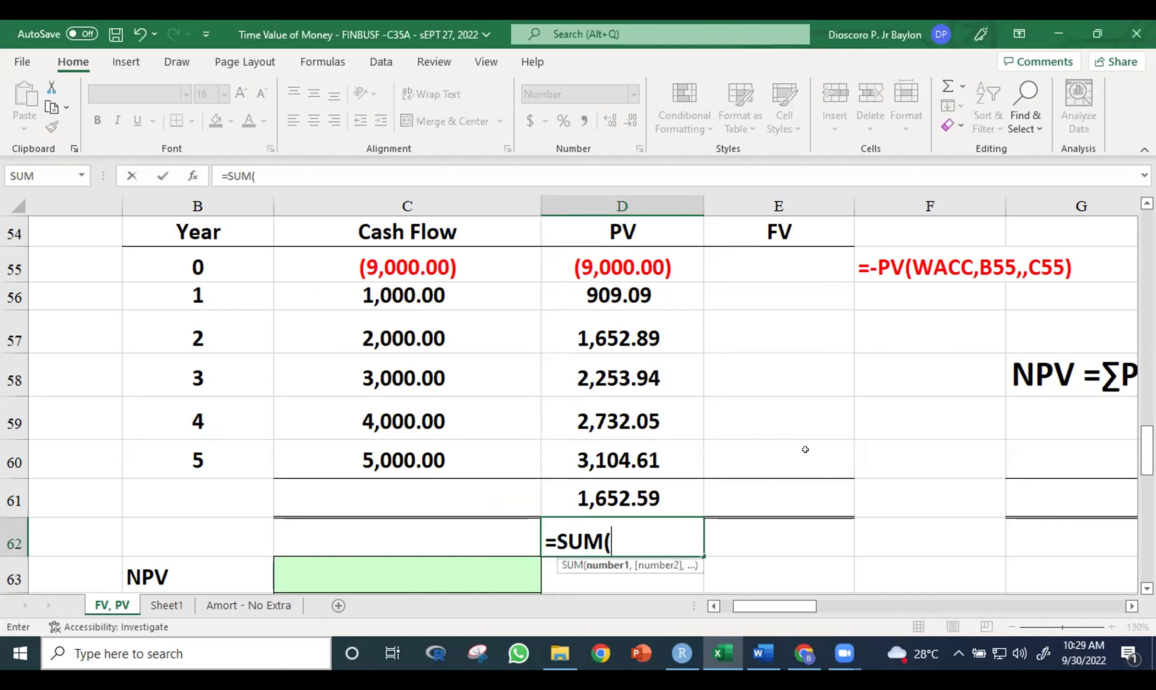
pyautogui.moveTo(598, 298); pyautogui.dragTo(599, 424)
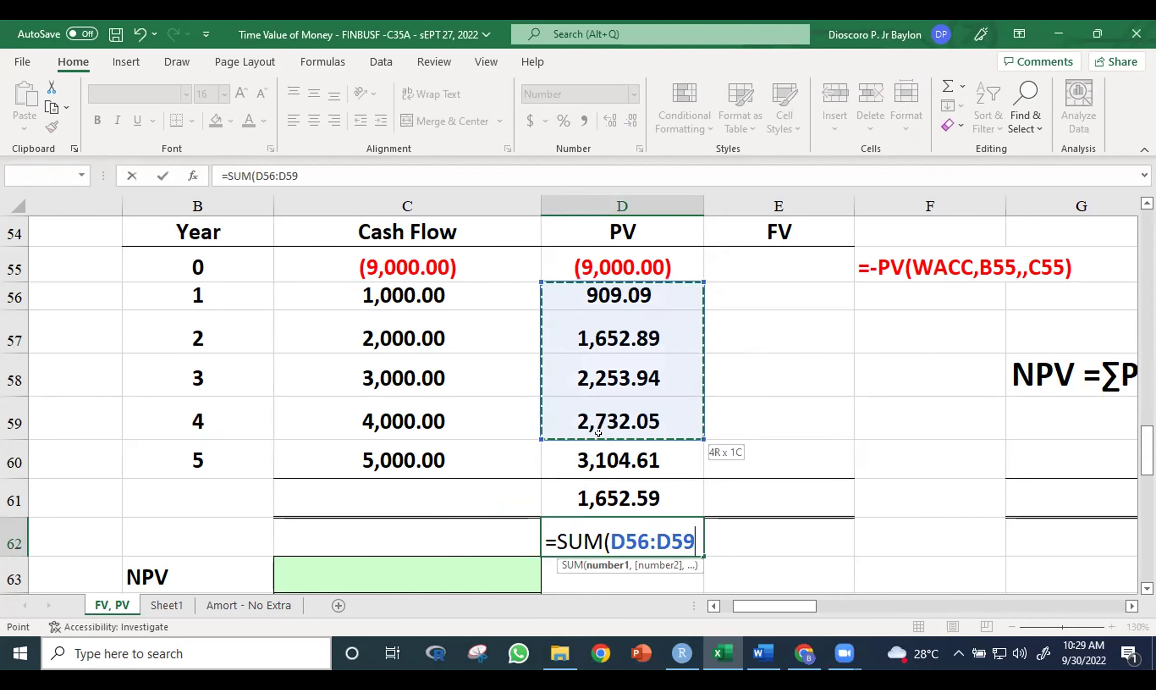
pyautogui.click(598, 447)
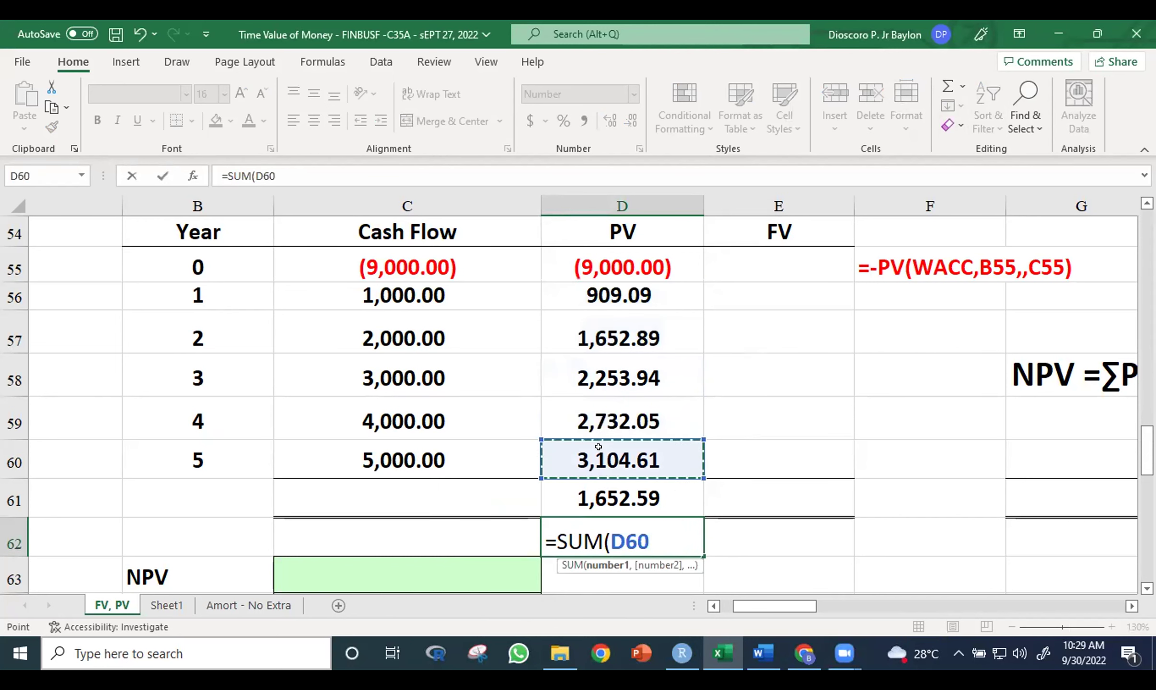
pyautogui.click(653, 297)
pyautogui.moveTo(652, 297); pyautogui.dragTo(653, 444)
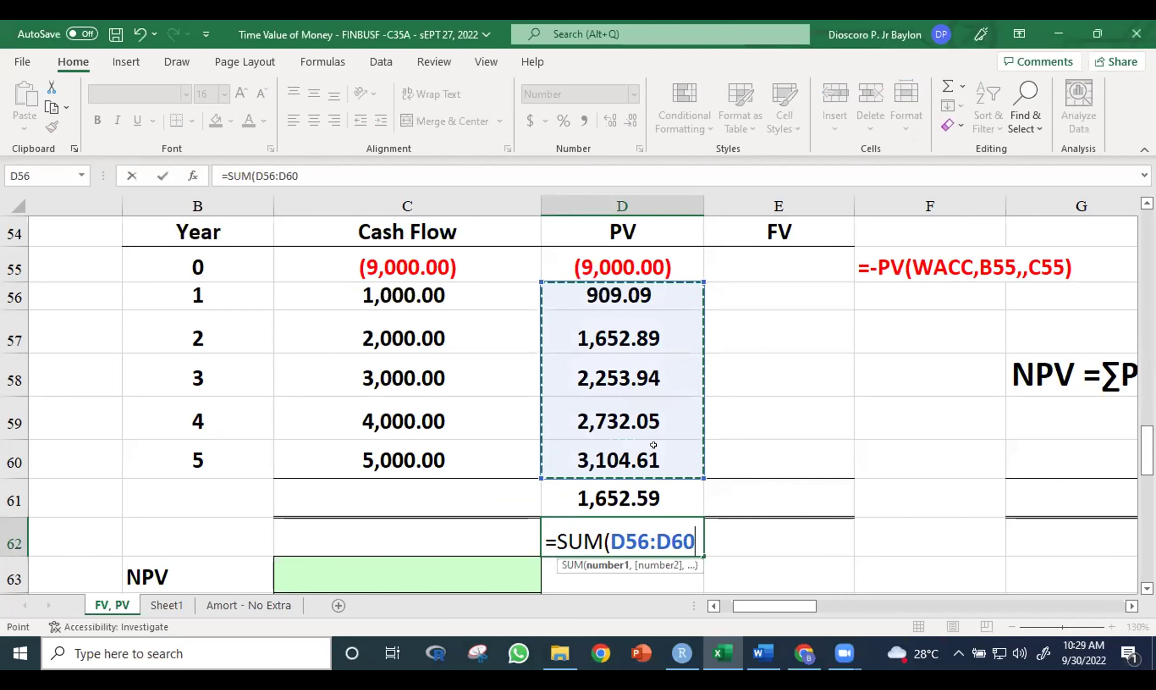
pyautogui.press('Return')
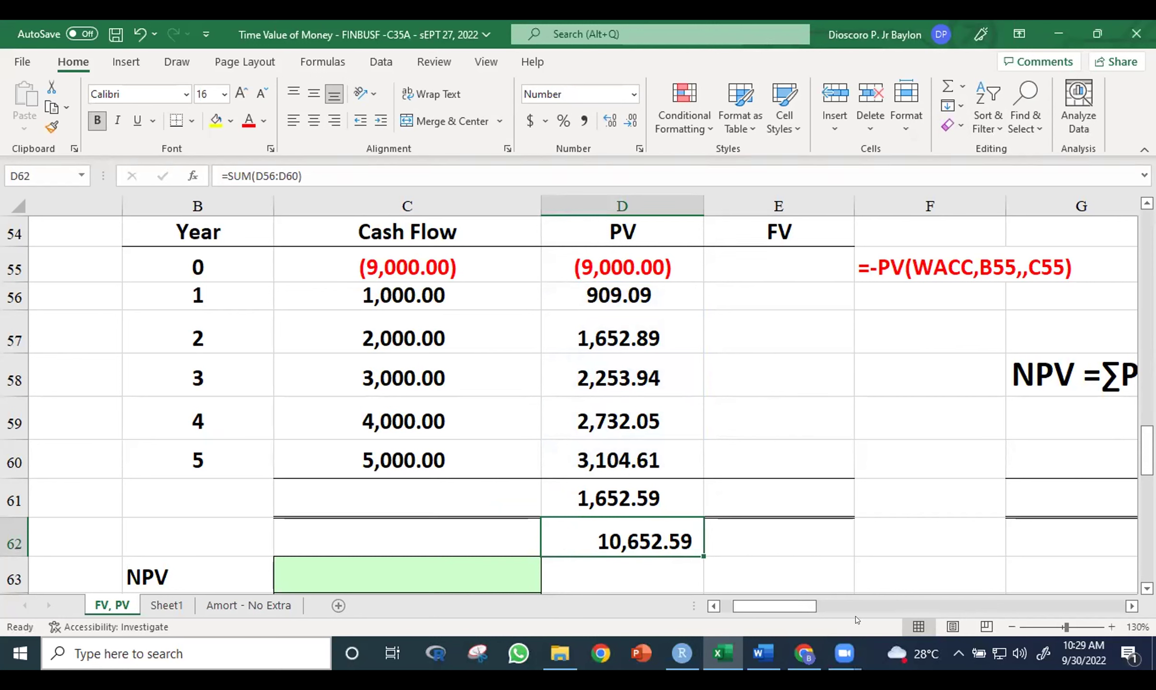
# Sum the inflow present values in G59 with =SUM(D56:D60) and widen column G just enough to fit the amount
pyautogui.moveTo(813, 608)
pyautogui.mouseDown()
pyautogui.moveTo(856, 607)
pyautogui.moveTo(837, 608)
pyautogui.mouseUp()
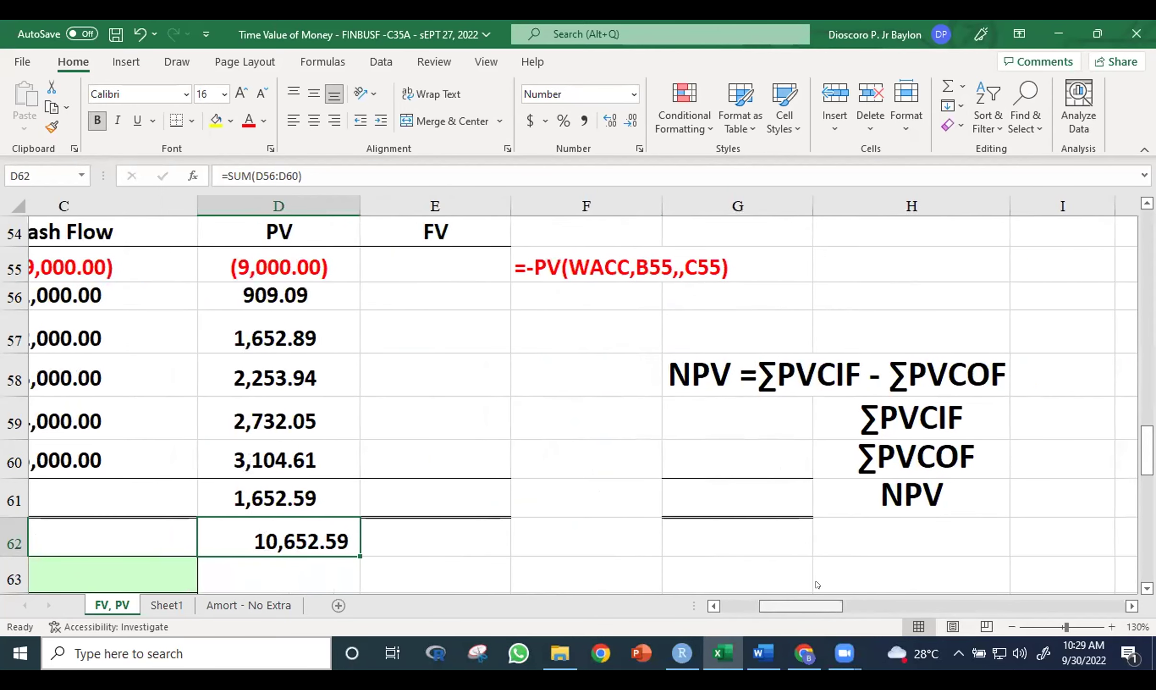
pyautogui.click(698, 407)
pyautogui.write('=SUM(')
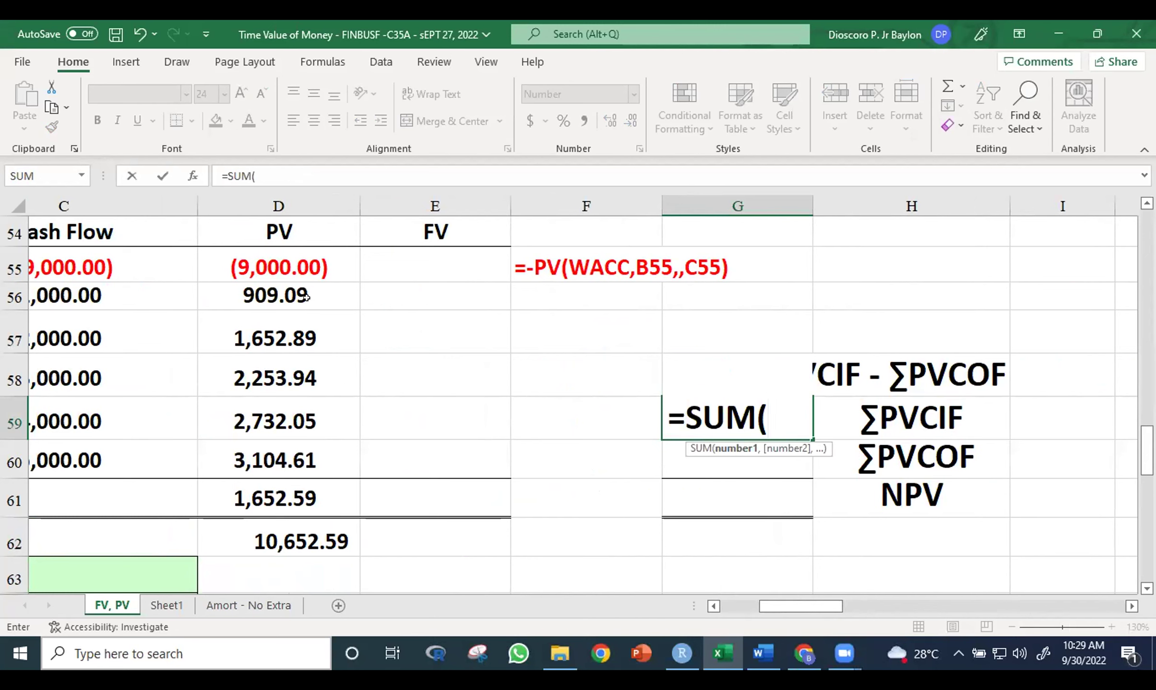
pyautogui.moveTo(306, 297); pyautogui.dragTo(303, 449)
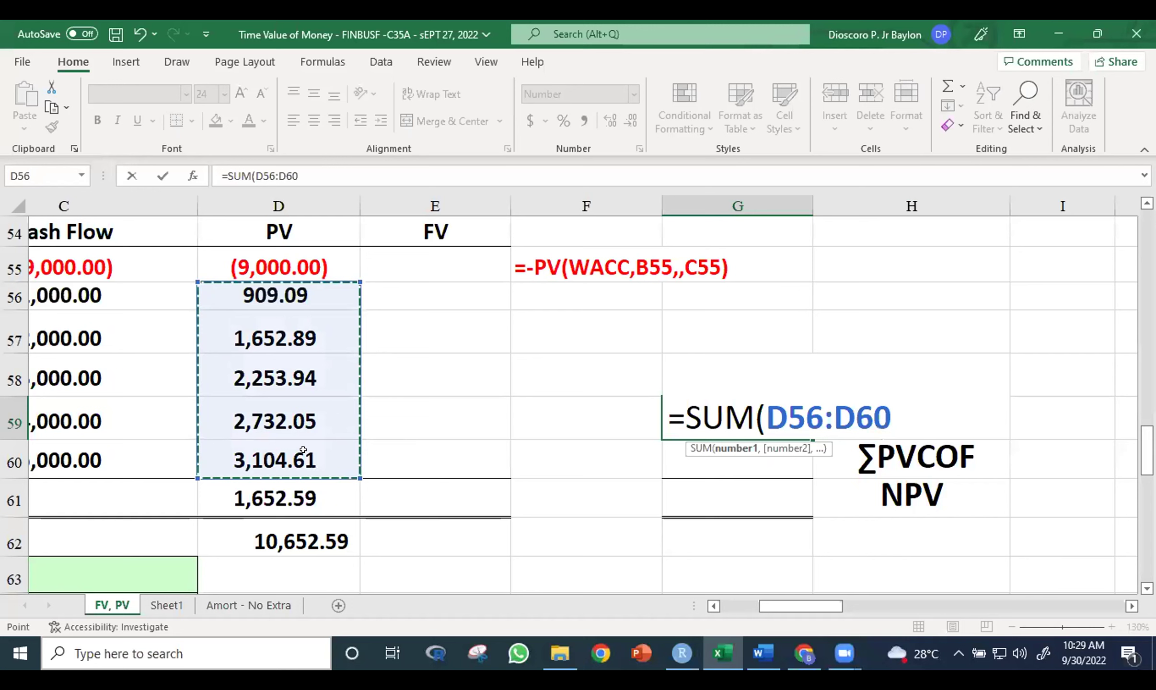
pyautogui.hotkey('ctrl', 'Return')
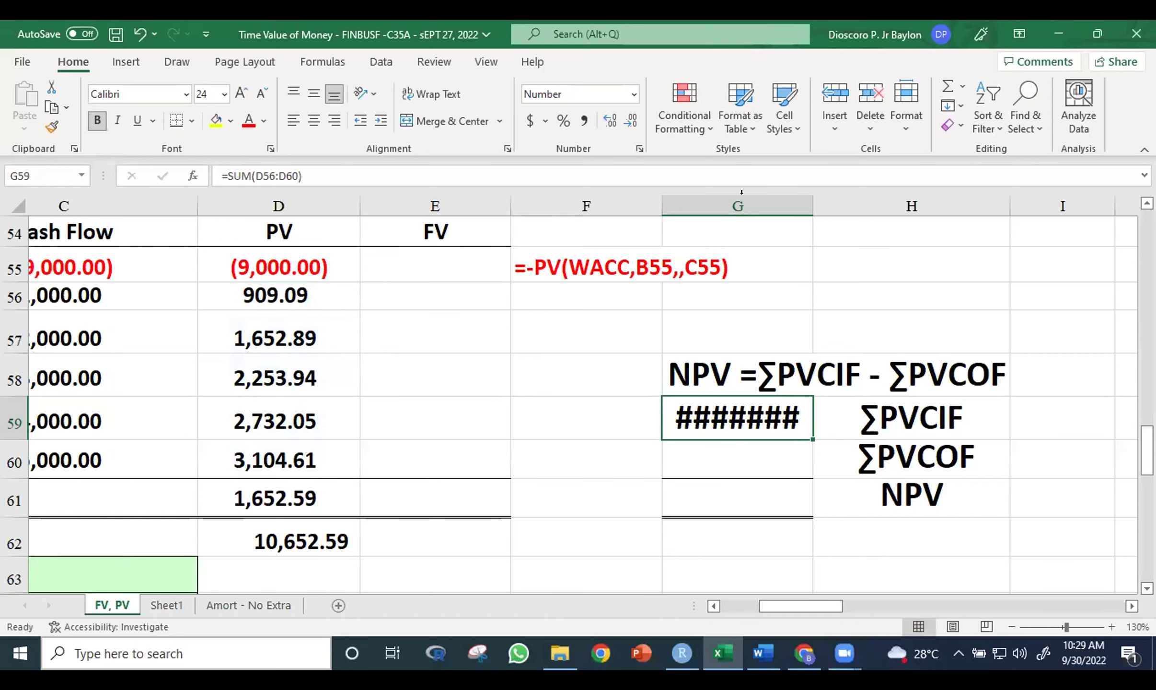
pyautogui.doubleClick(811, 204)
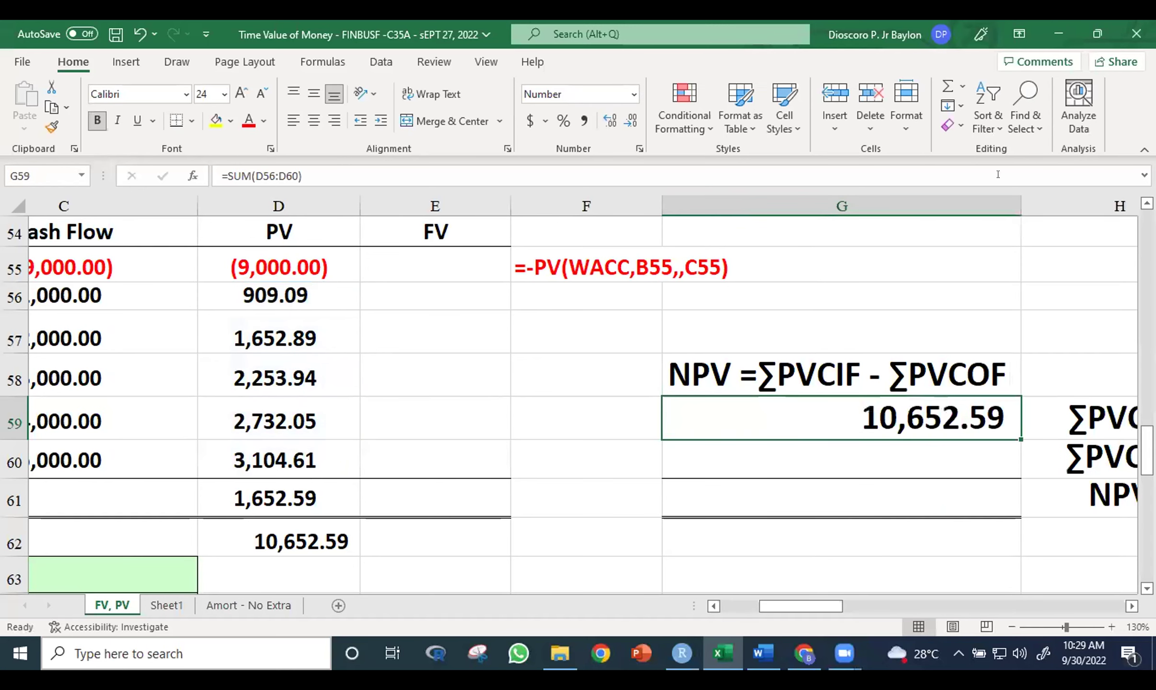
pyautogui.moveTo(1021, 205); pyautogui.dragTo(860, 230)
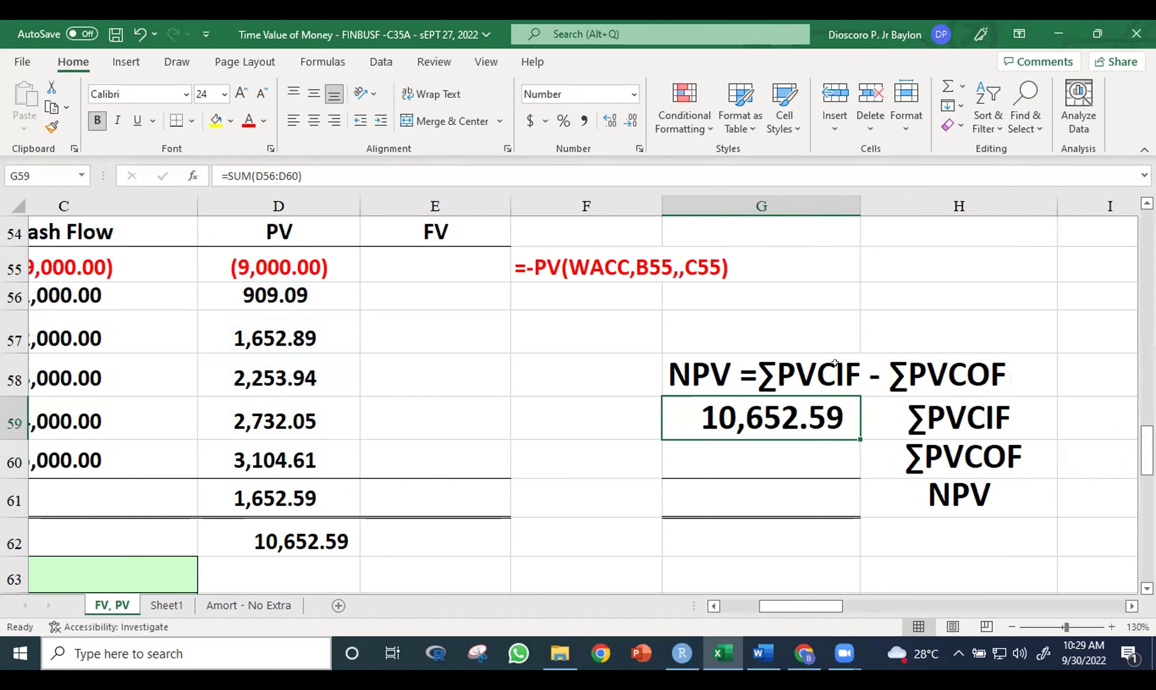
# Link the present value of the cash outflow into G60 with =D55, and check it against its source cell
pyautogui.click(753, 457)
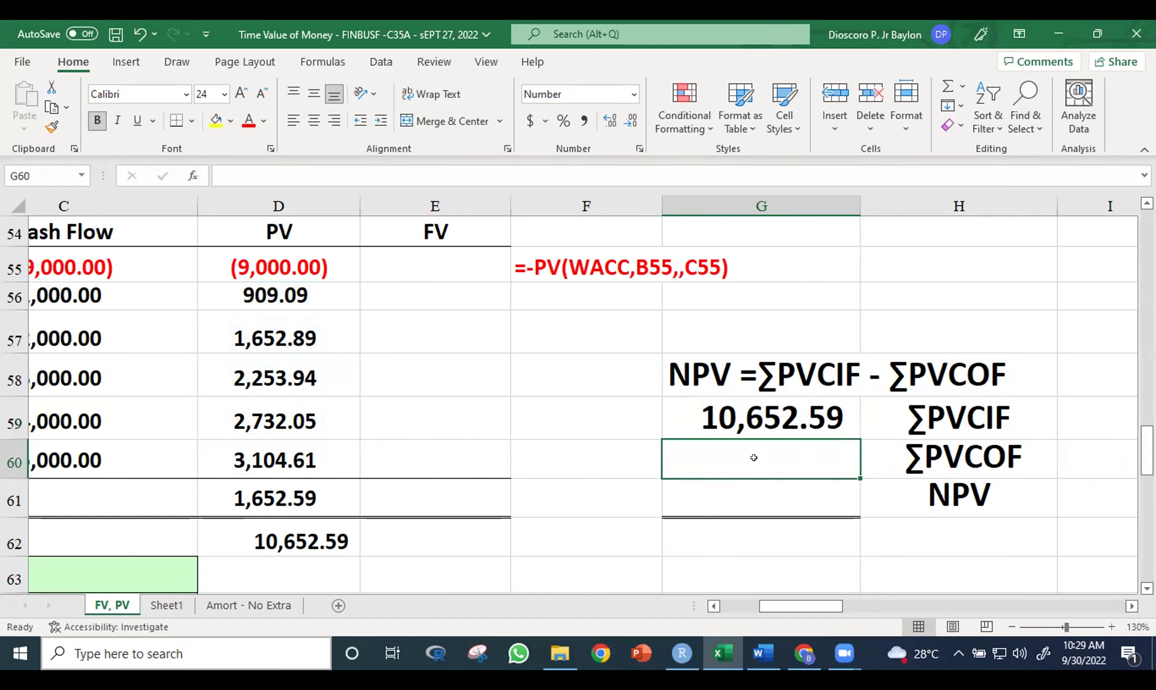
pyautogui.write('=')
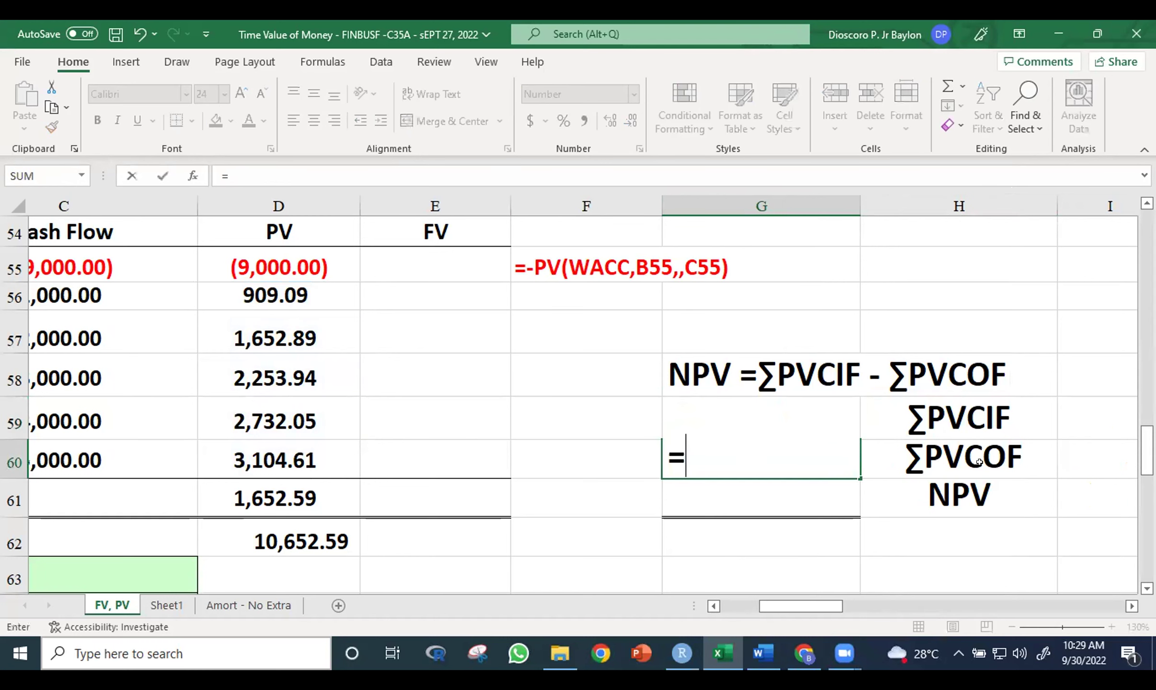
pyautogui.click(300, 269)
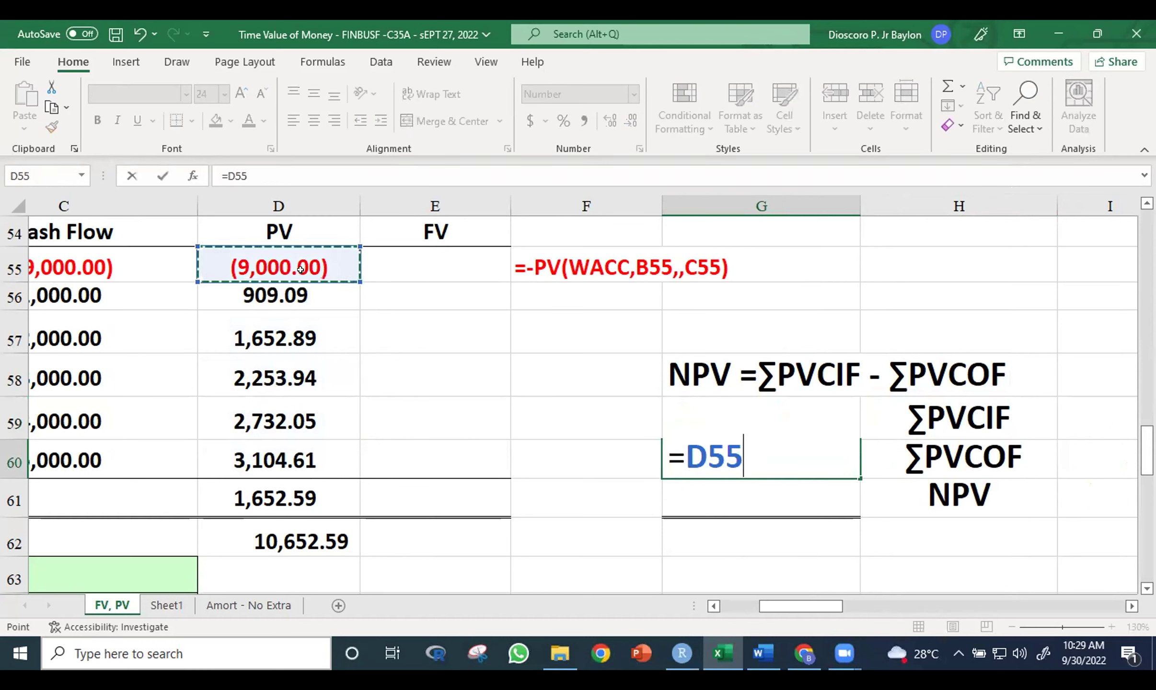
pyautogui.hotkey('ctrl', 'Return')
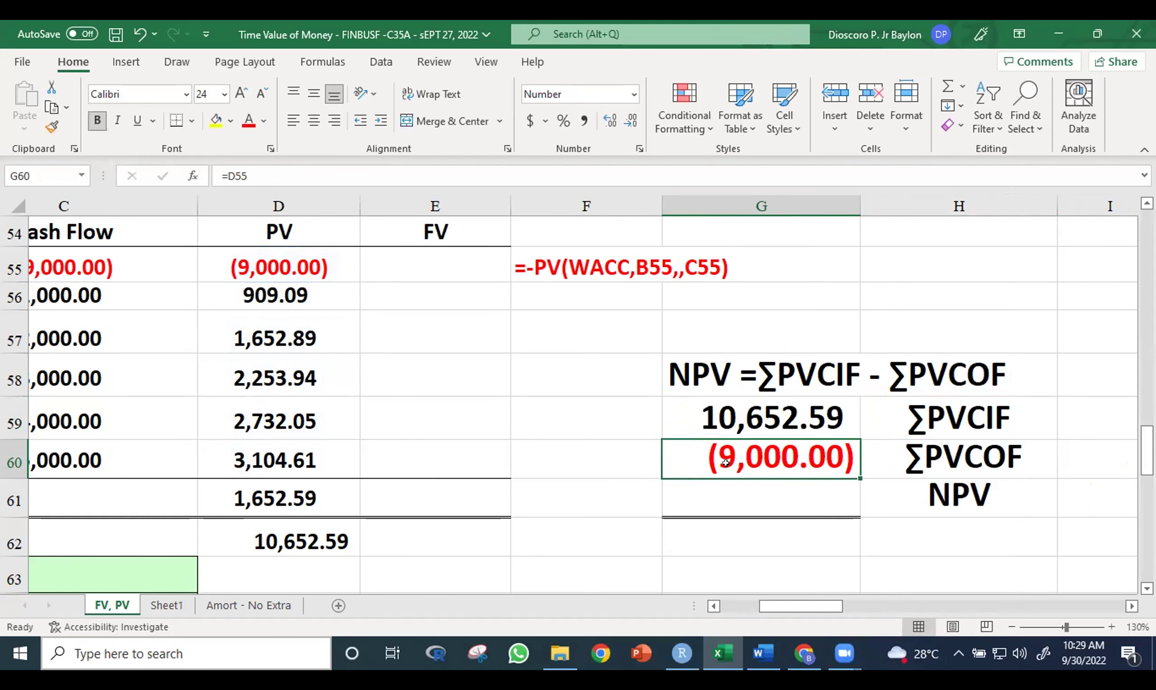
pyautogui.click(293, 269)
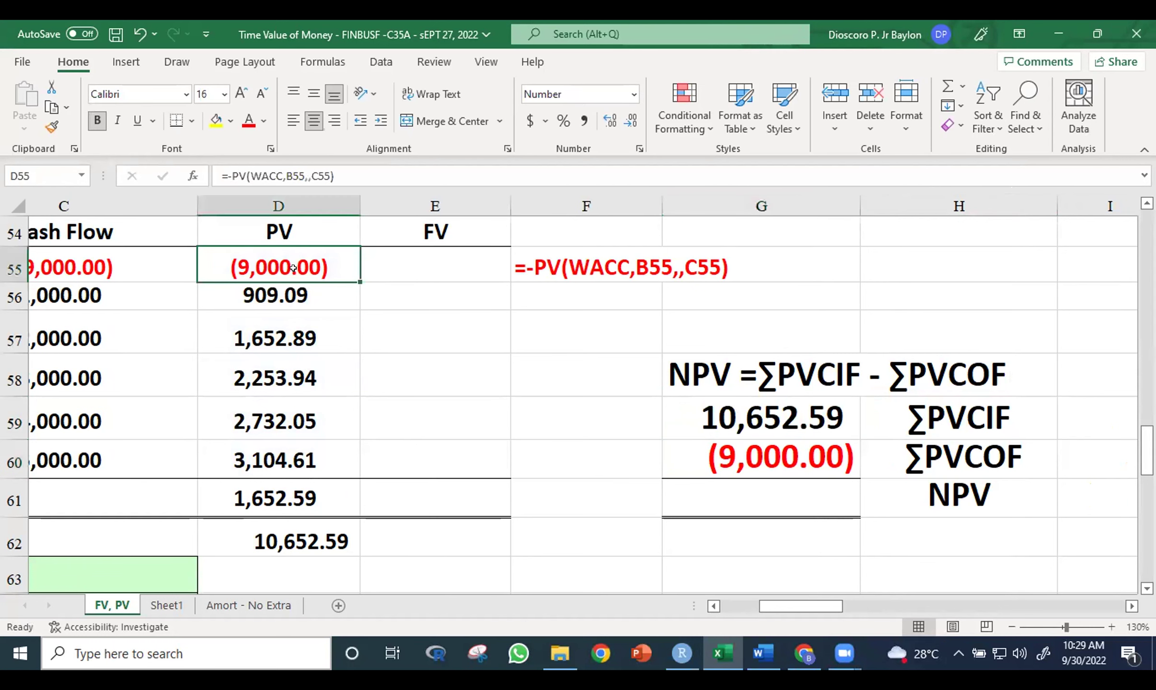
pyautogui.click(743, 421)
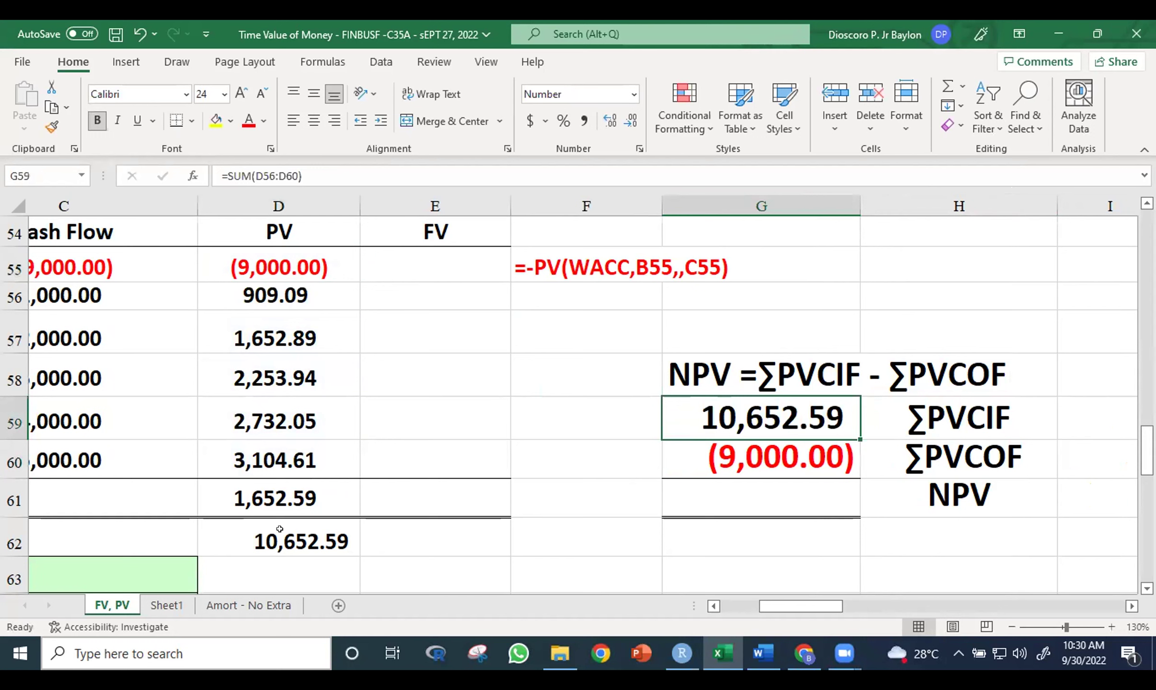
# Compute the NPV in G61 with =SUM(G59:G60)
pyautogui.click(791, 498)
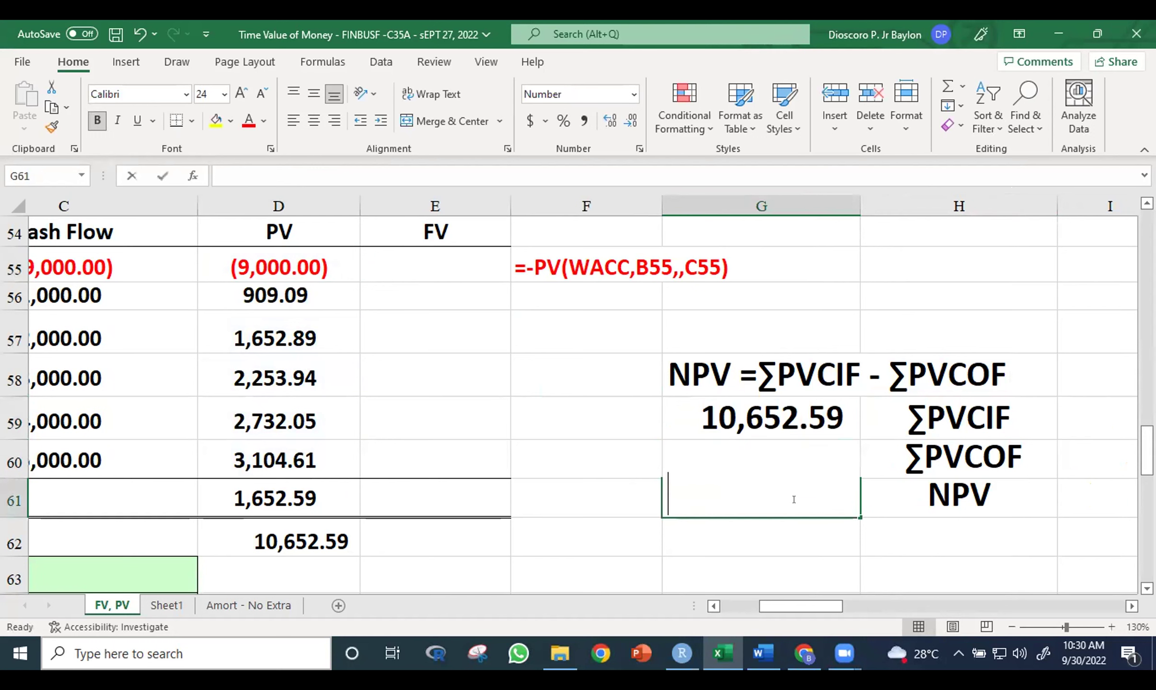
pyautogui.write('=SUM(')
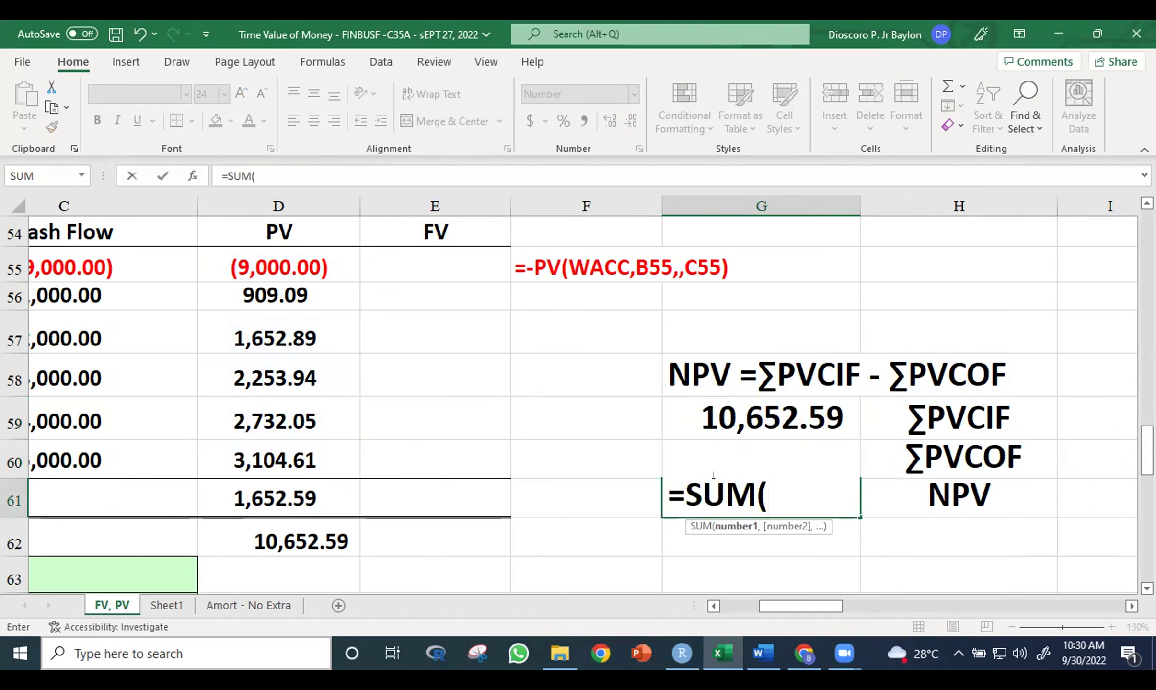
pyautogui.moveTo(739, 430); pyautogui.dragTo(749, 447)
pyautogui.hotkey('ctrl', 'Return')
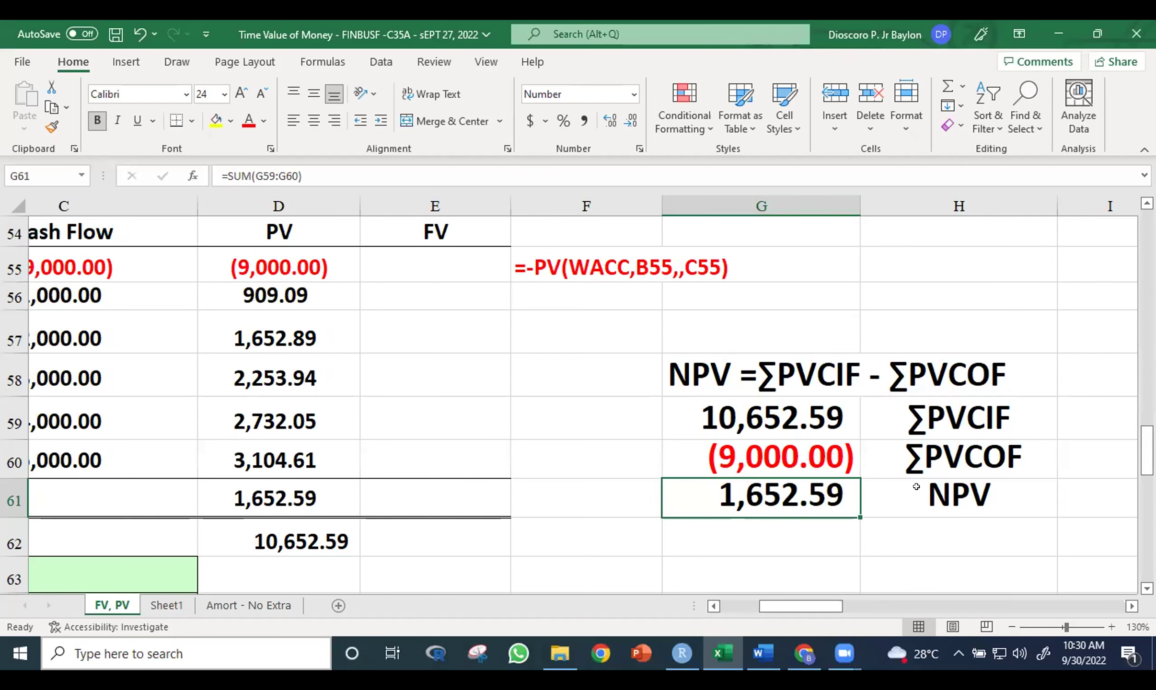
# Enter the note "If NPV > 0, then INVESTMENT is OK" in I61 beside the NPV label
pyautogui.click(976, 510)
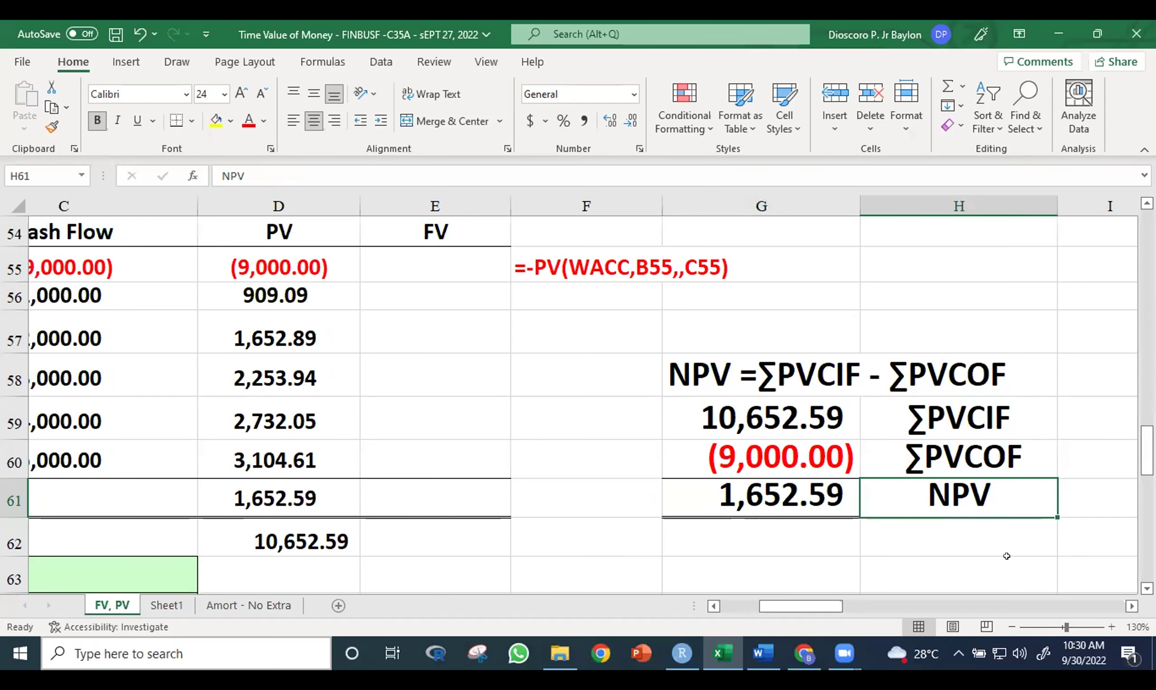
pyautogui.hscroll(3, 1129, 611)
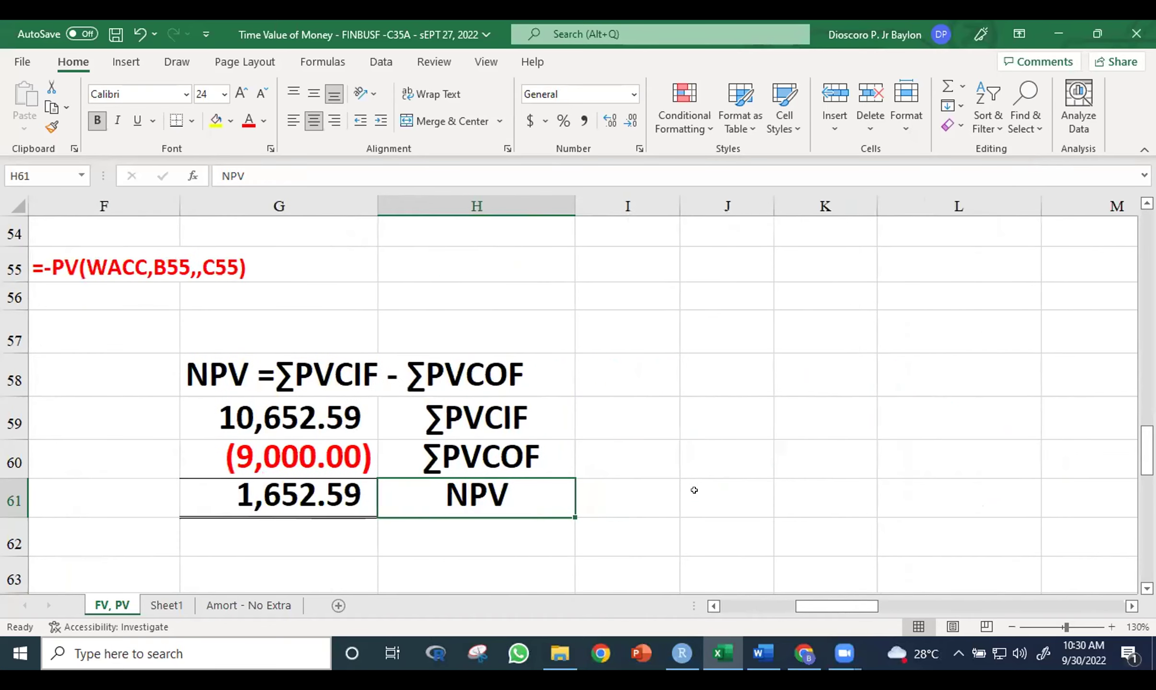
pyautogui.click(653, 498)
pyautogui.write('IF')
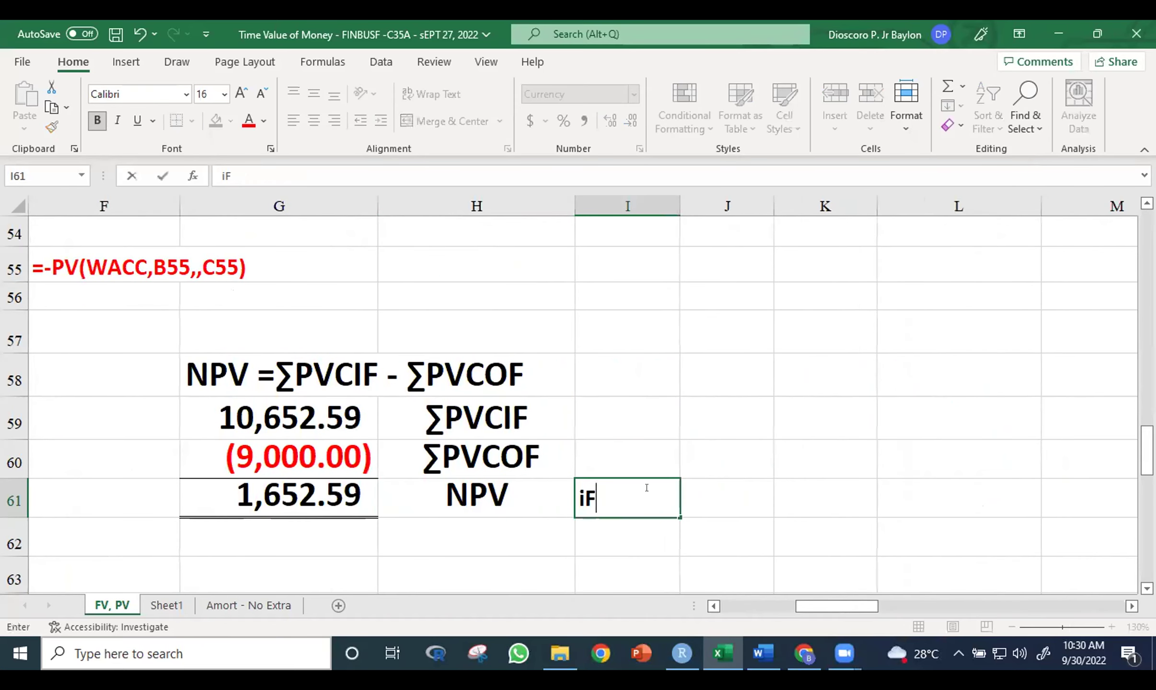
pyautogui.press('BackSpace')
pyautogui.write('f NPV >')
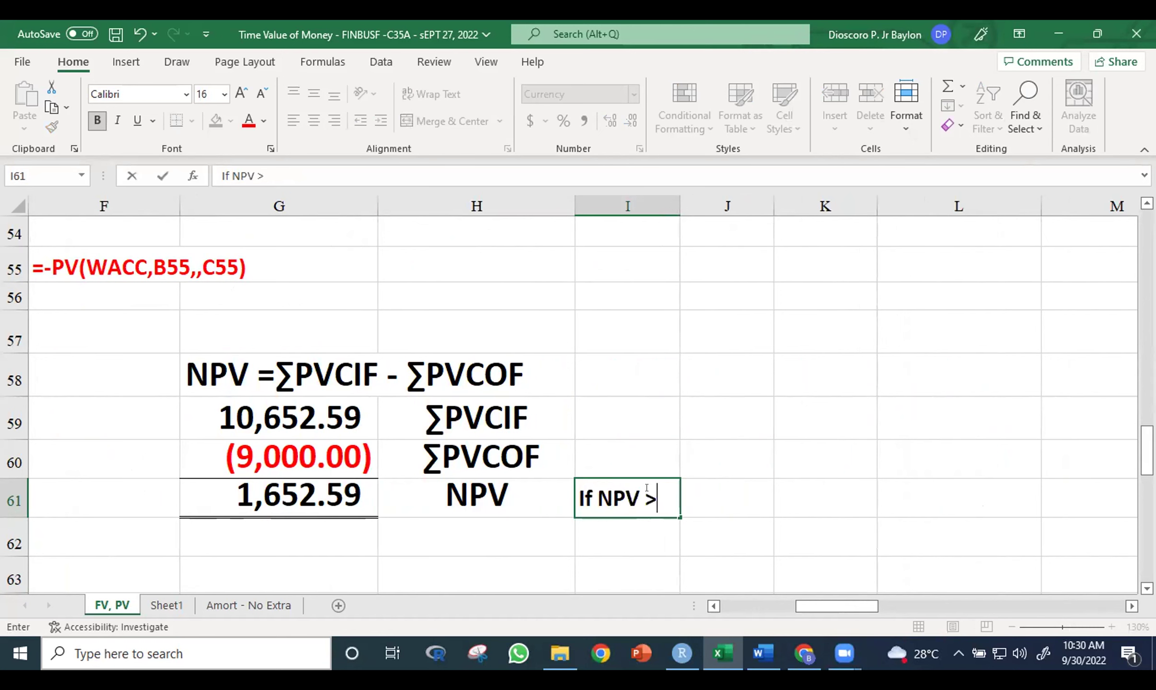
pyautogui.write(' 0, then ')
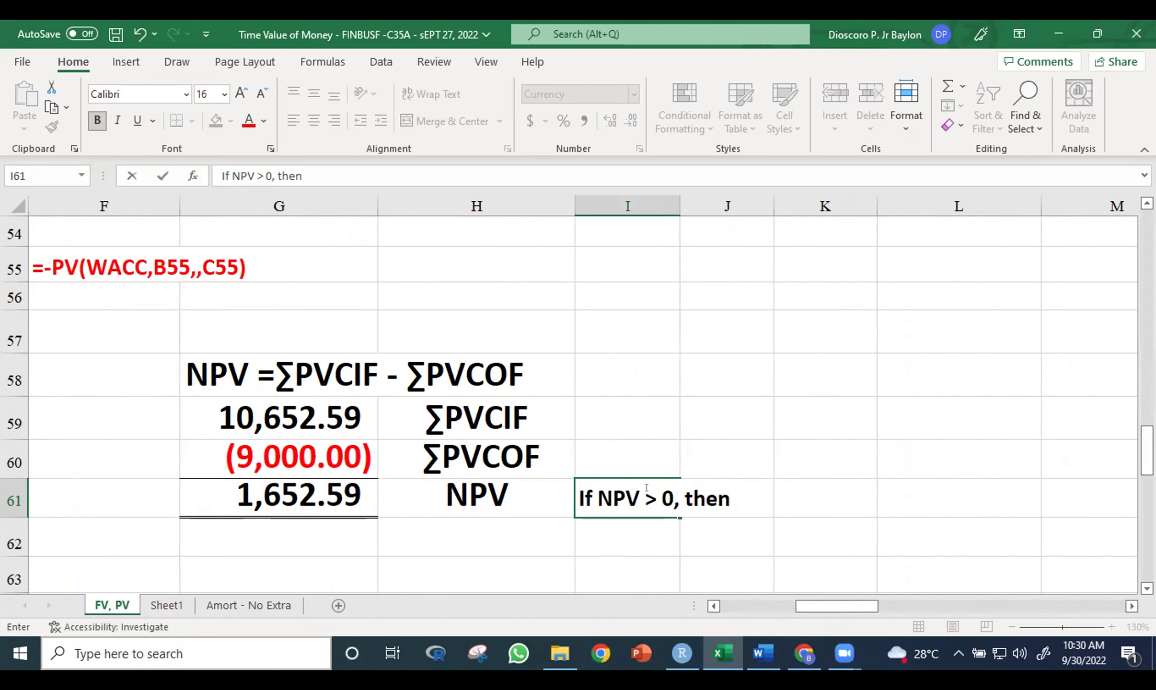
pyautogui.write('INVEST')
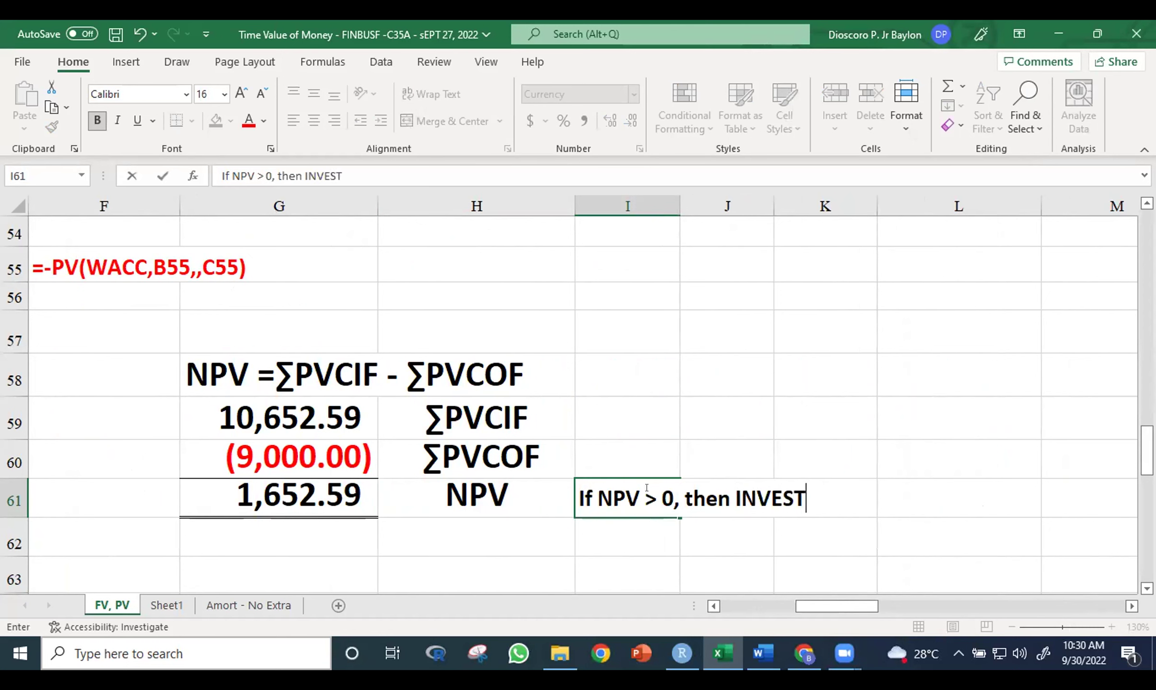
pyautogui.write('MENT is OK')
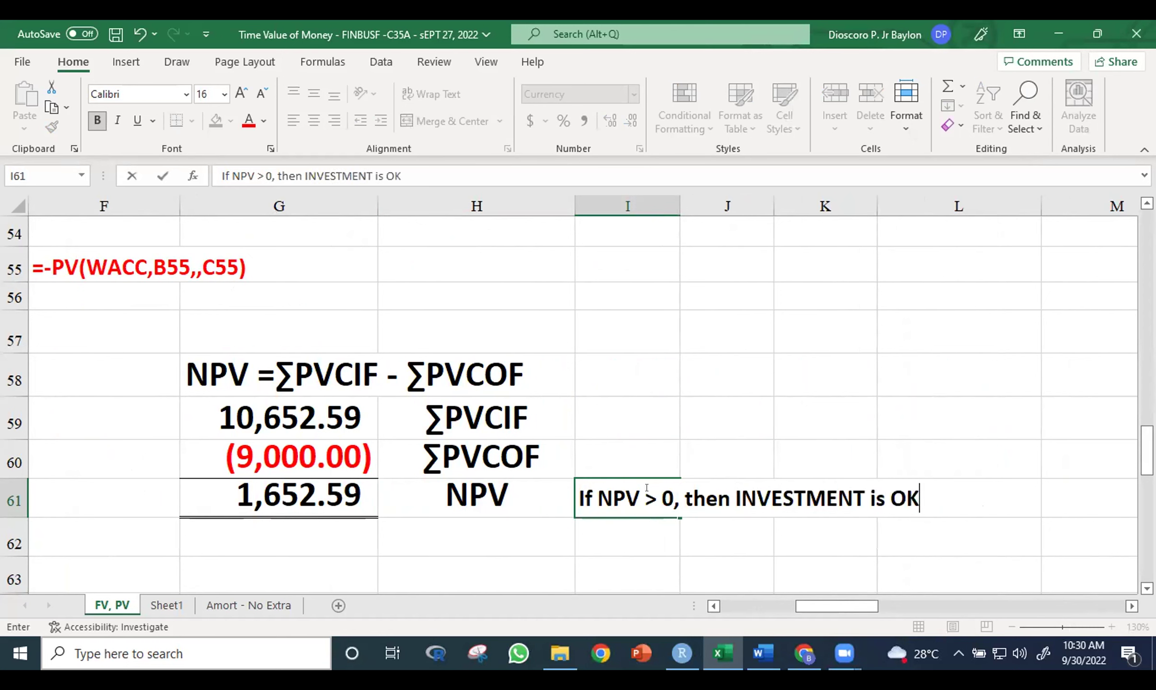
pyautogui.press('Return')
# Format the investment decision note in I61 in red at font size 18
pyautogui.click(643, 497)
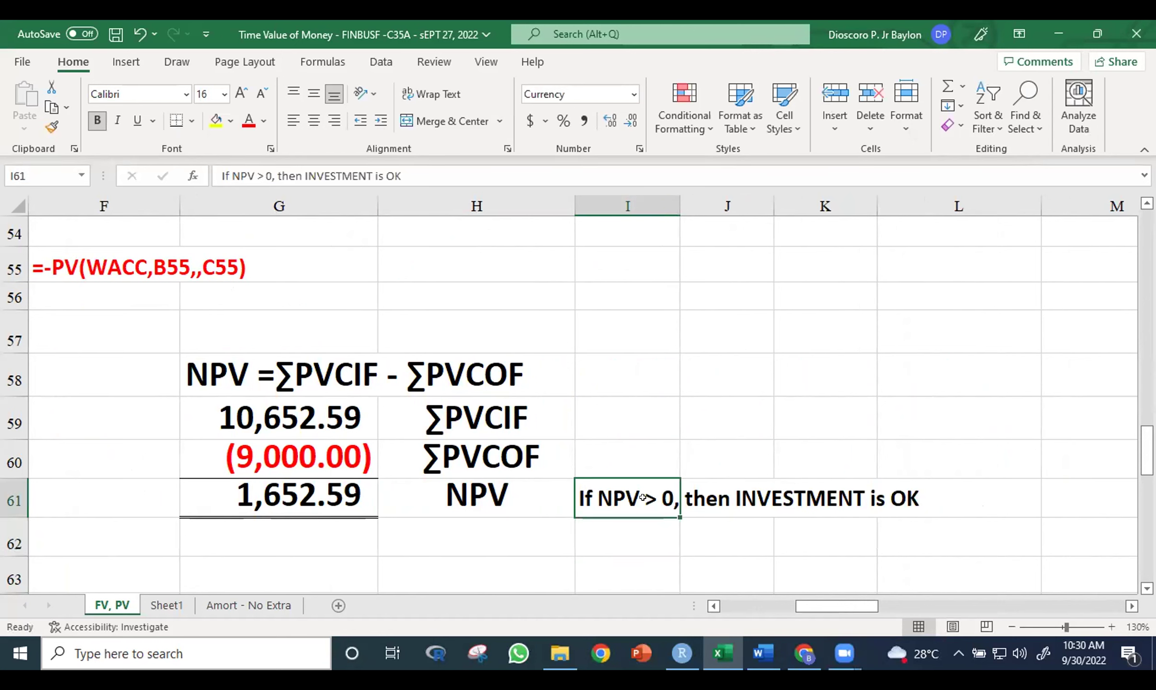
pyautogui.click(248, 121)
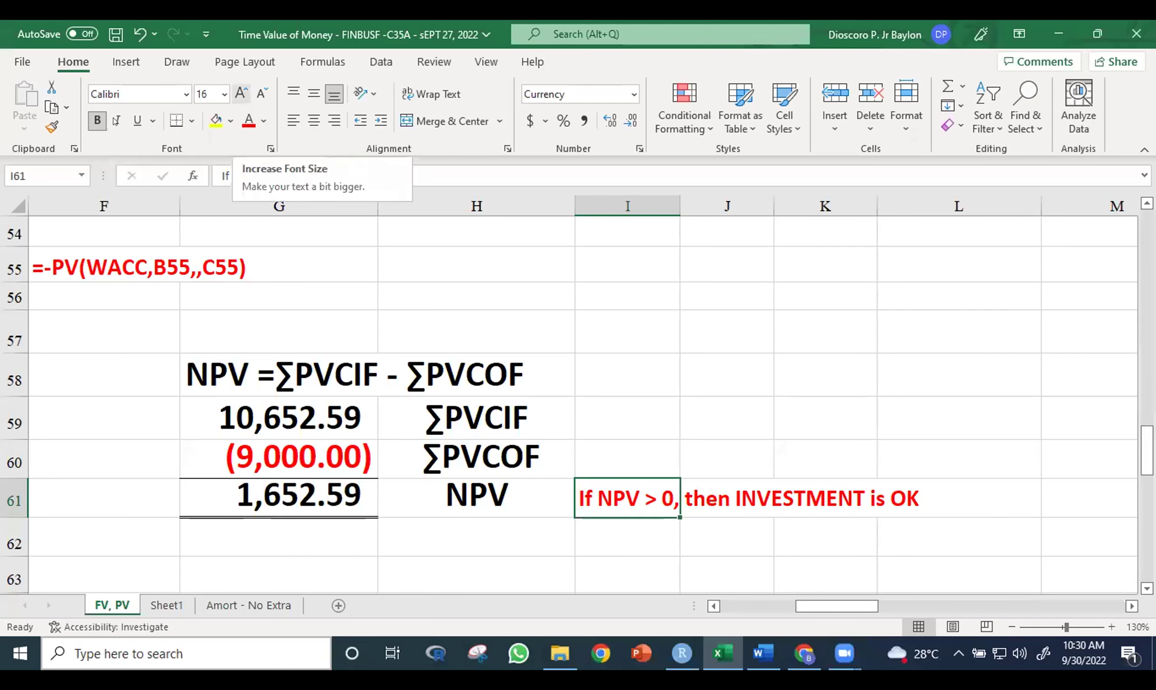
pyautogui.click(241, 93)
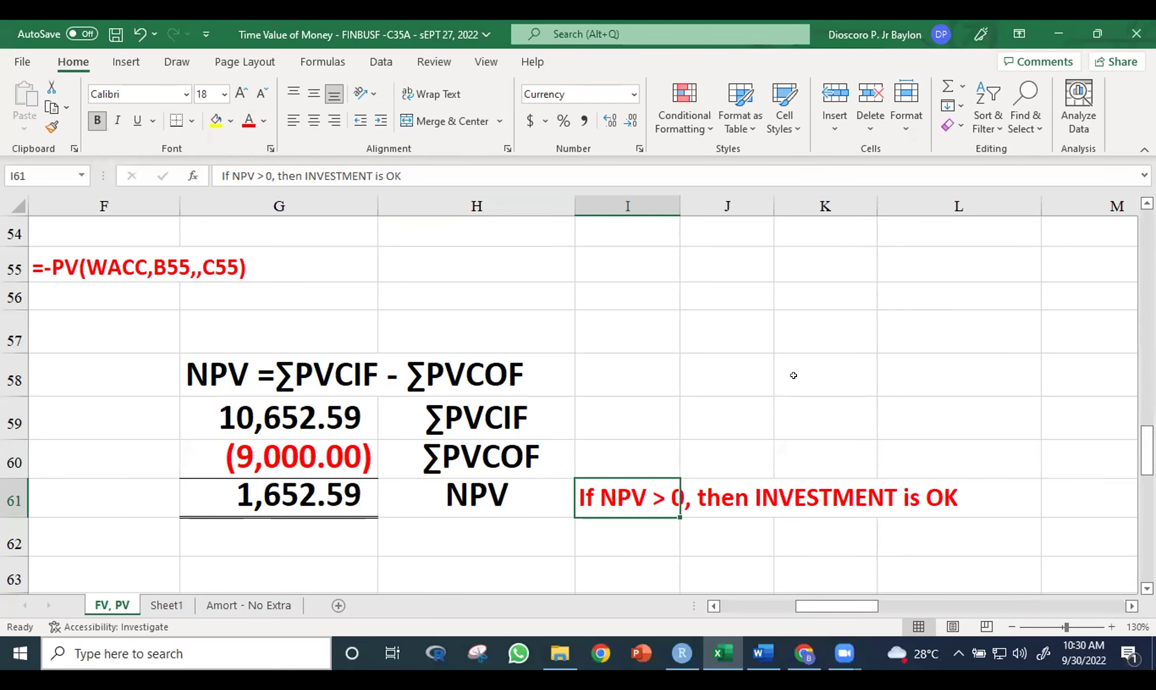
pyautogui.click(778, 541)
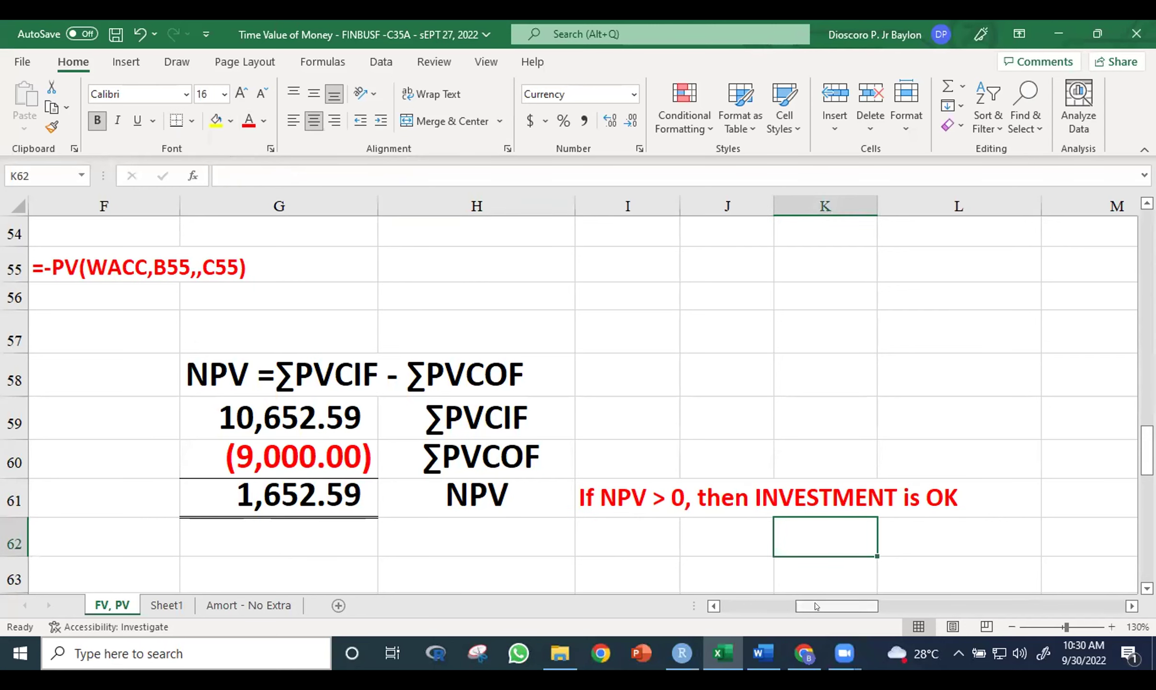
# Start the future value formula for year 0 in E55 with =-FV( and WACC as the rate
pyautogui.moveTo(818, 608); pyautogui.dragTo(818, 607)
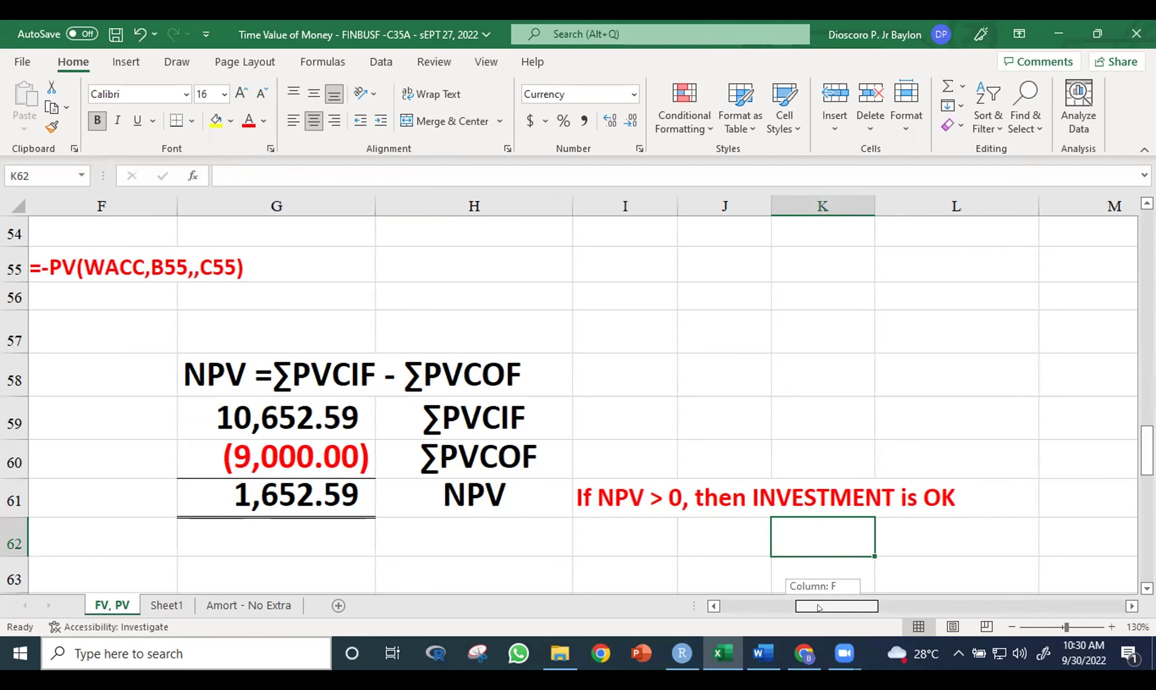
pyautogui.moveTo(817, 608)
pyautogui.mouseDown()
pyautogui.moveTo(786, 609)
pyautogui.moveTo(827, 610)
pyautogui.mouseUp()
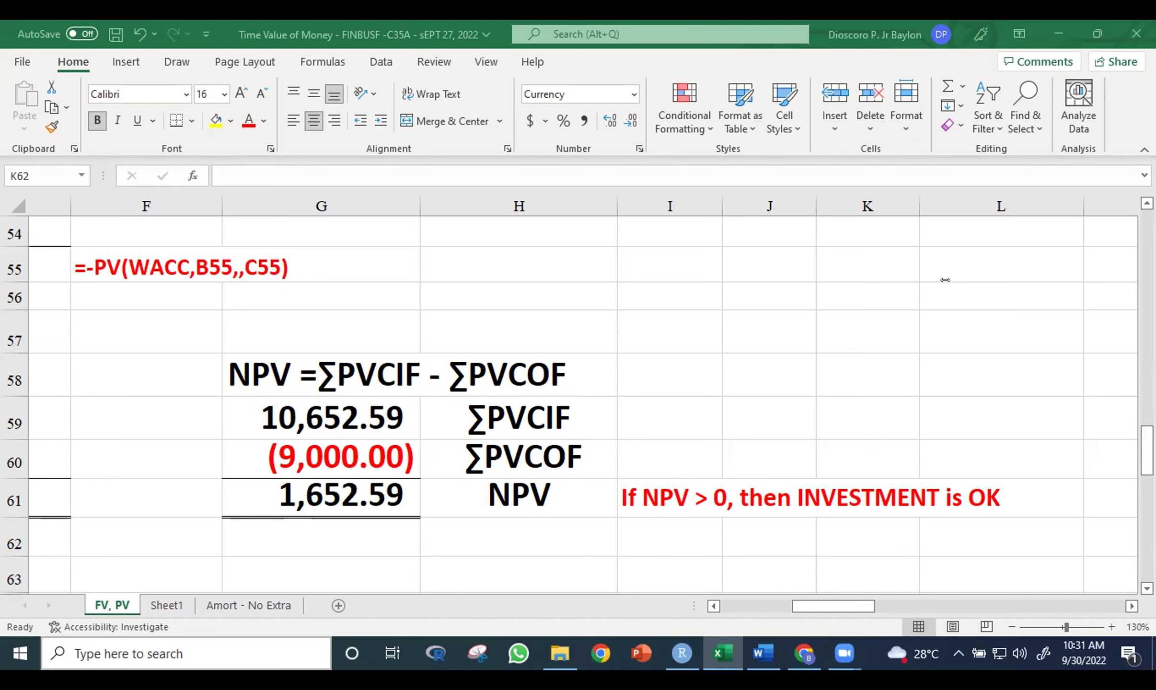
pyautogui.click(773, 606)
pyautogui.moveTo(805, 606); pyautogui.dragTo(626, 603)
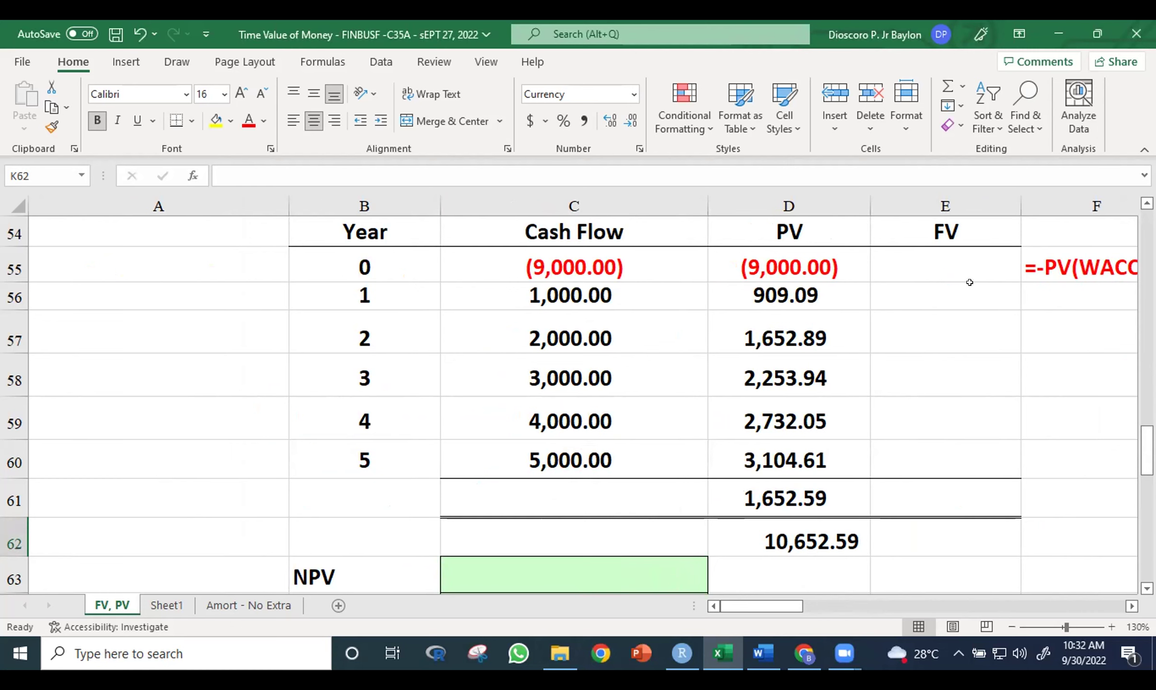
pyautogui.click(967, 259)
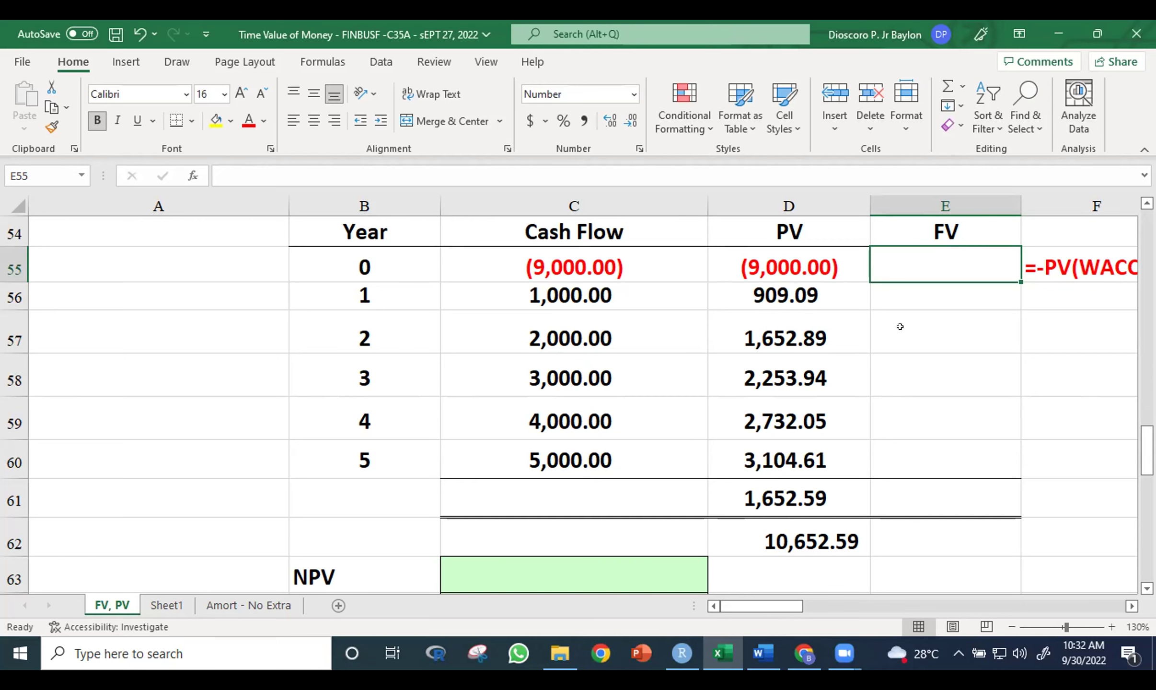
pyautogui.write('=')
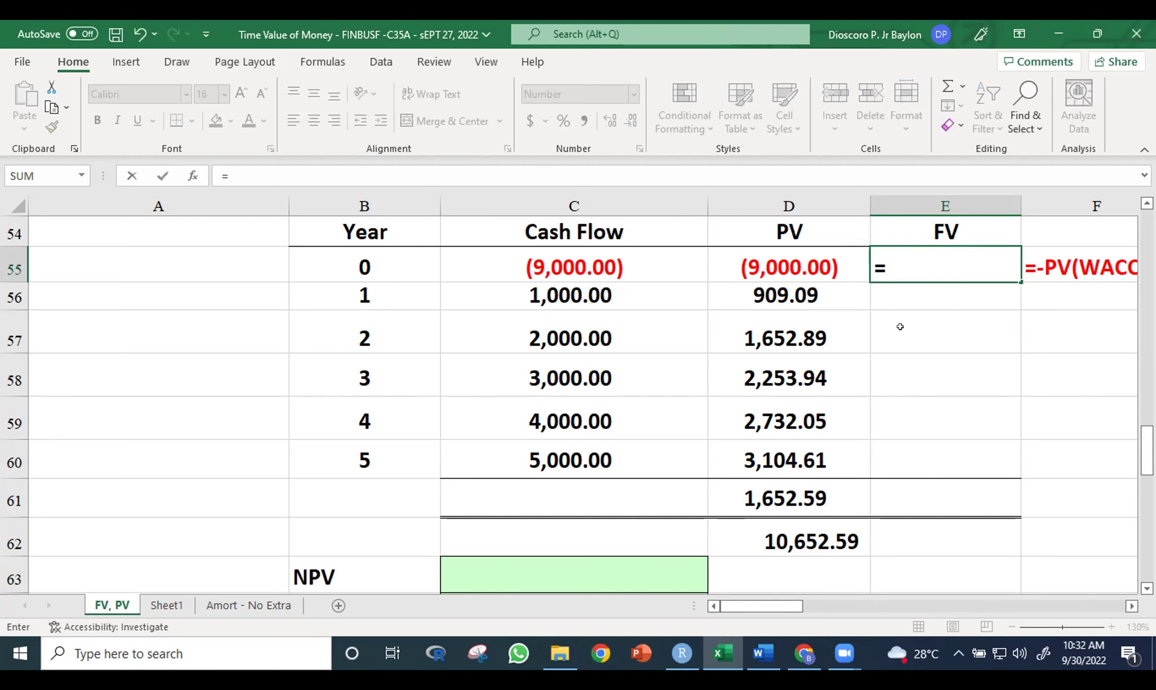
pyautogui.write('-fv')
pyautogui.press('BackSpace')
pyautogui.press('BackSpace')
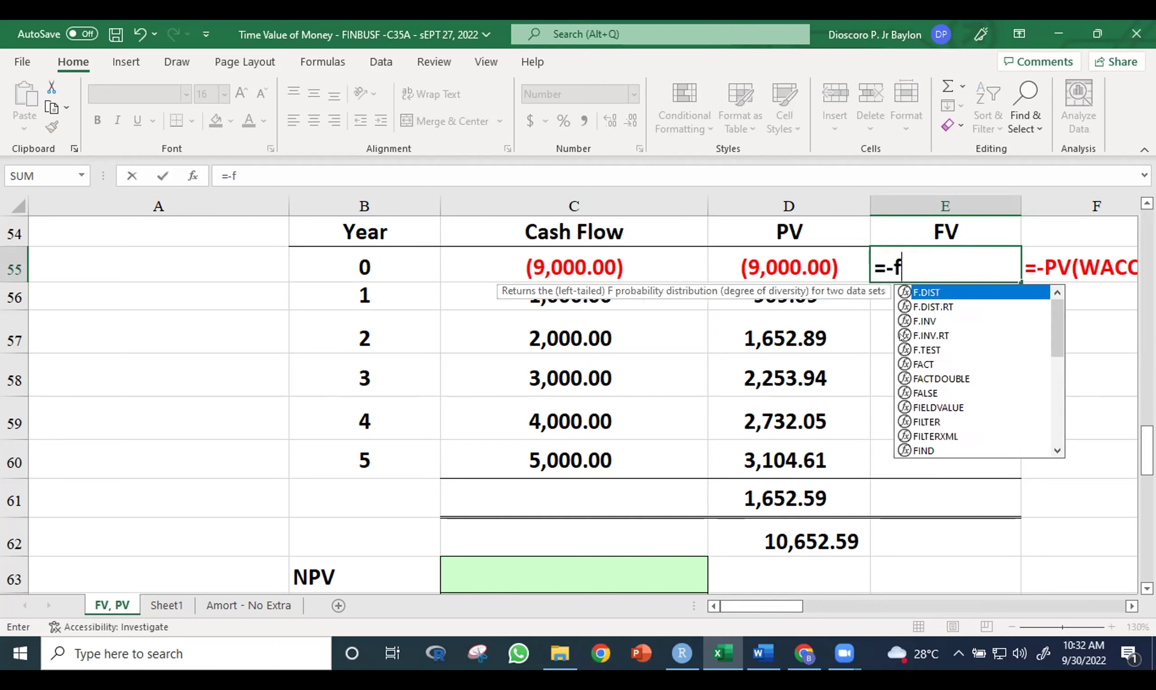
pyautogui.write('FV(')
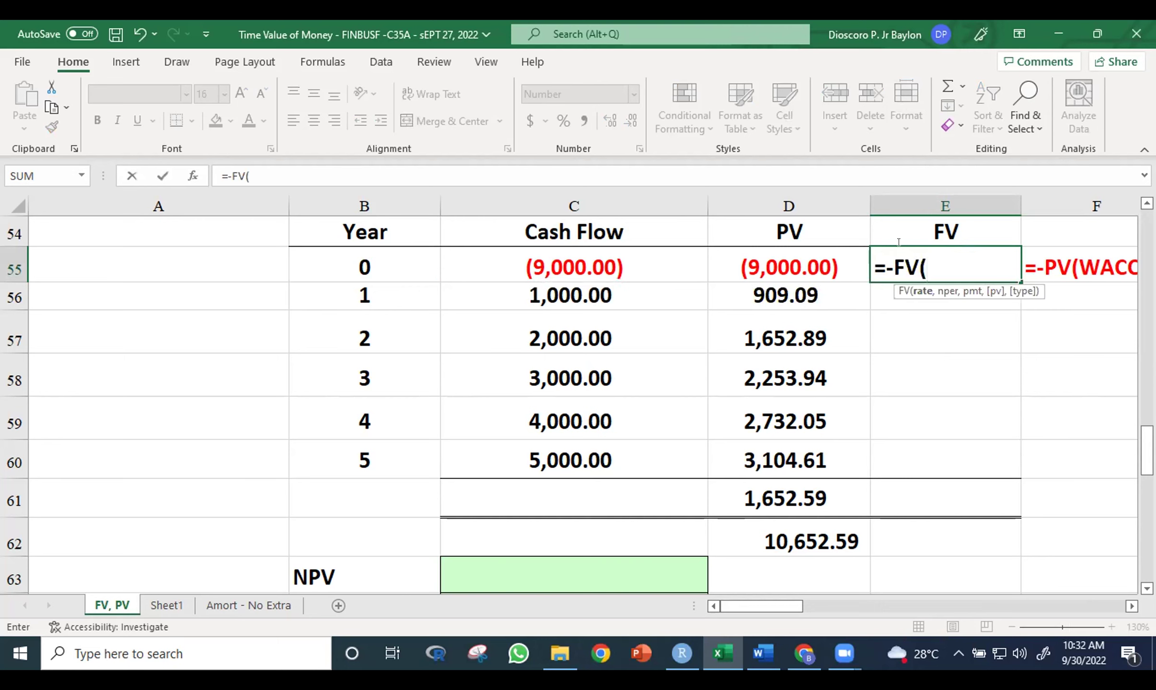
pyautogui.write('WA')
pyautogui.press('Tab')
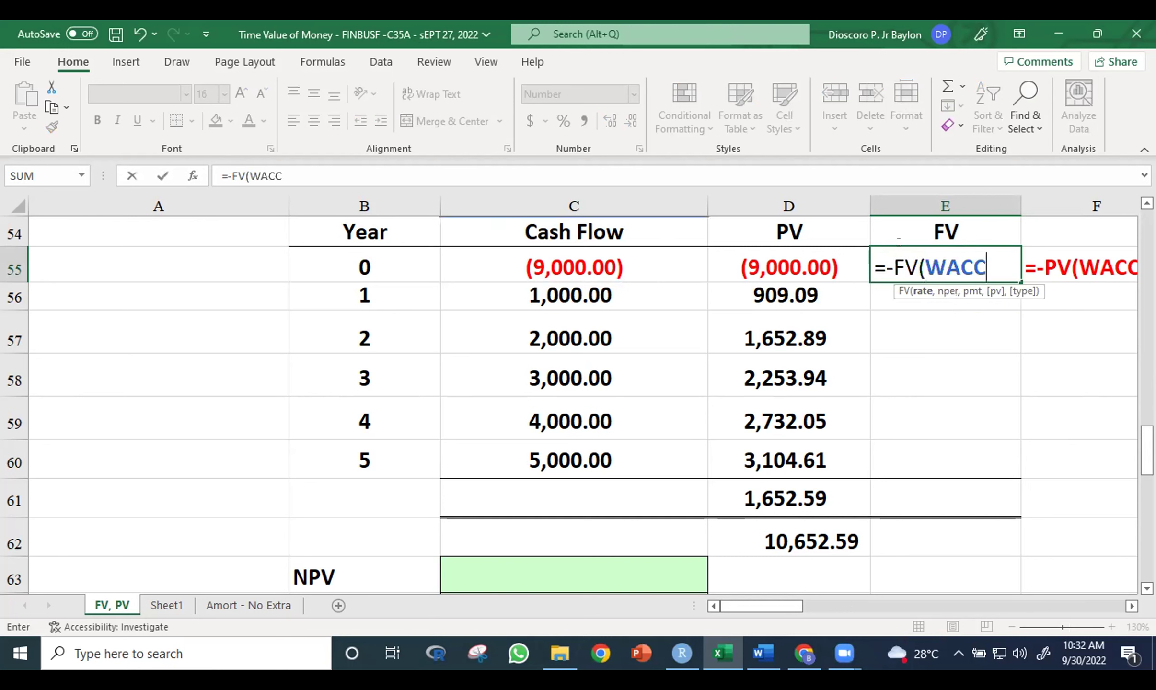
pyautogui.write(',')
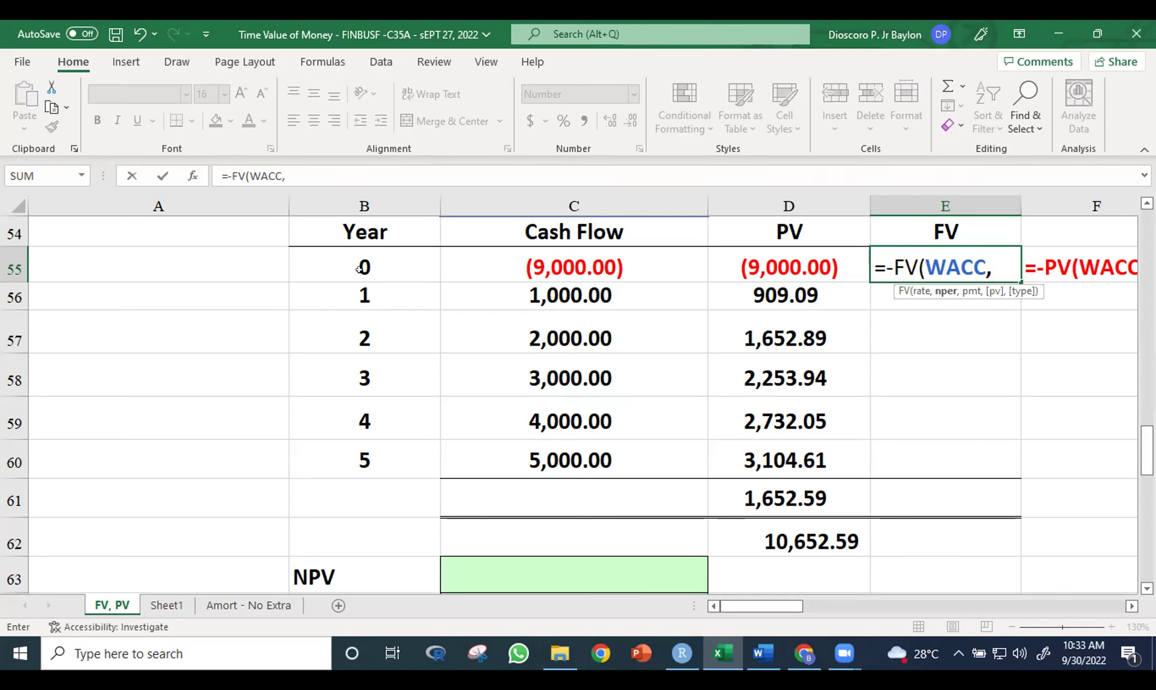
# Set the formula's number of periods to B$60-B55, with the row of the final year locked
pyautogui.click(347, 447)
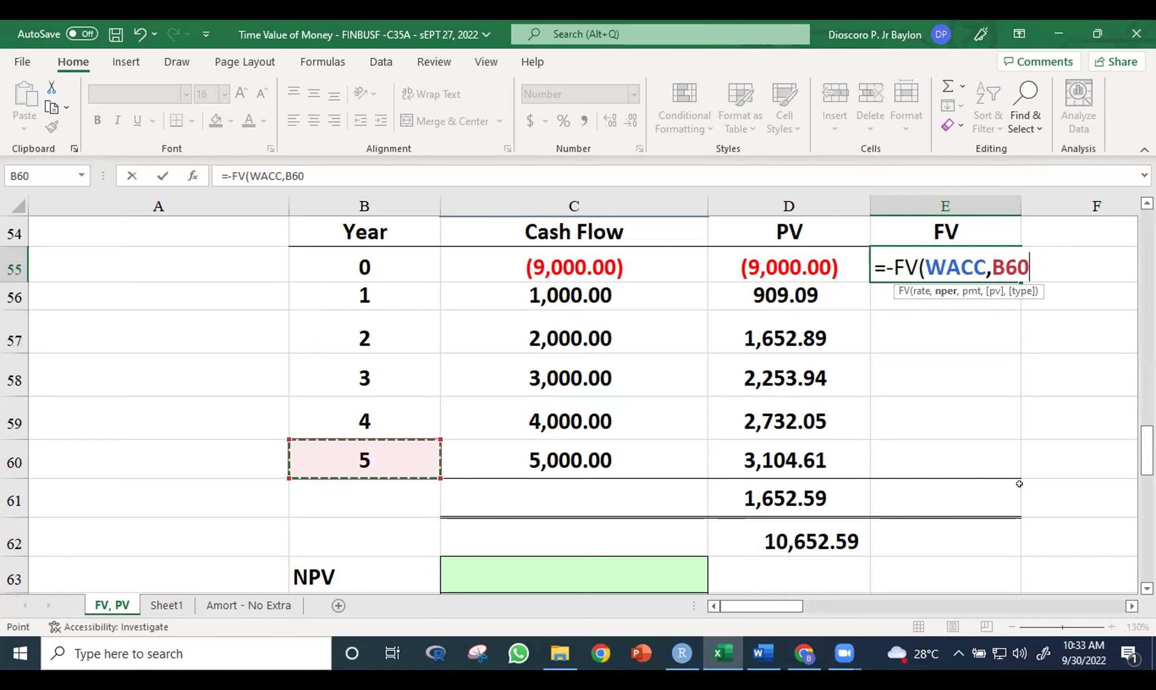
pyautogui.press('F4')
pyautogui.press('F4')
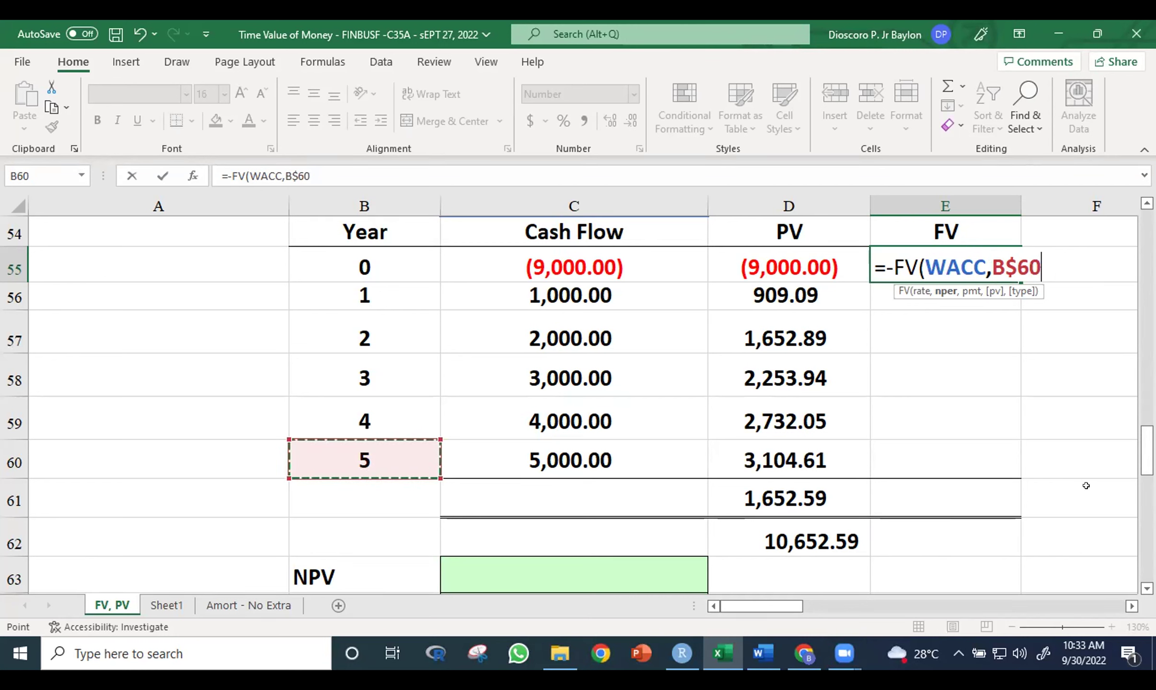
pyautogui.write('-')
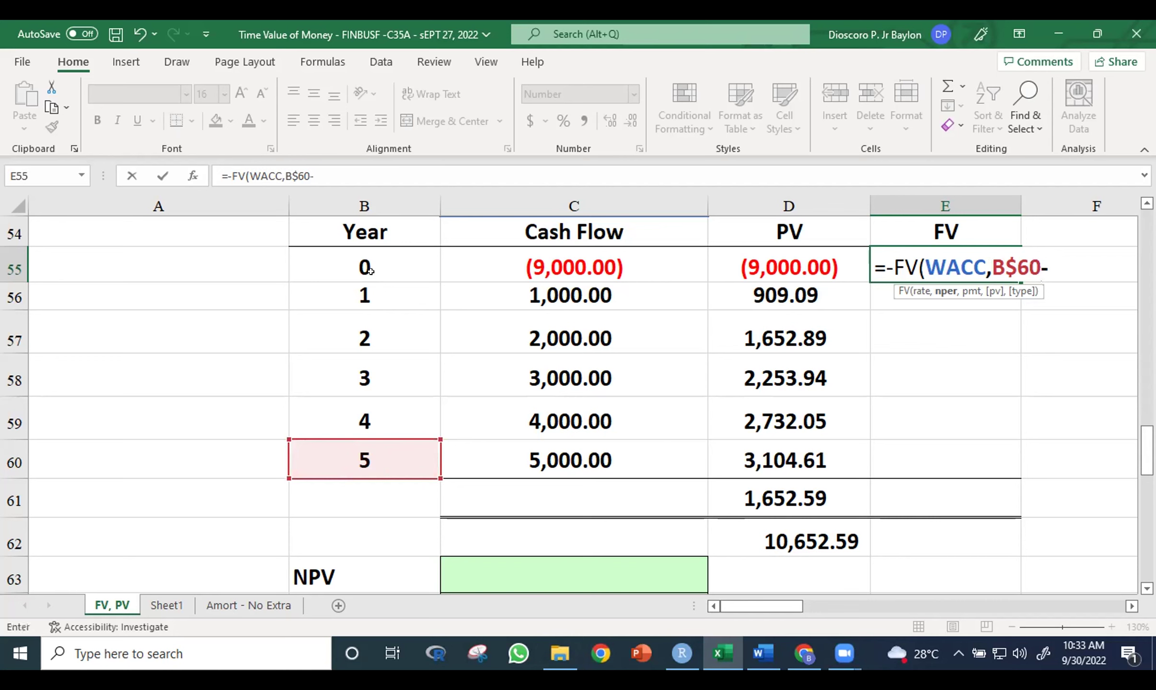
pyautogui.click(354, 256)
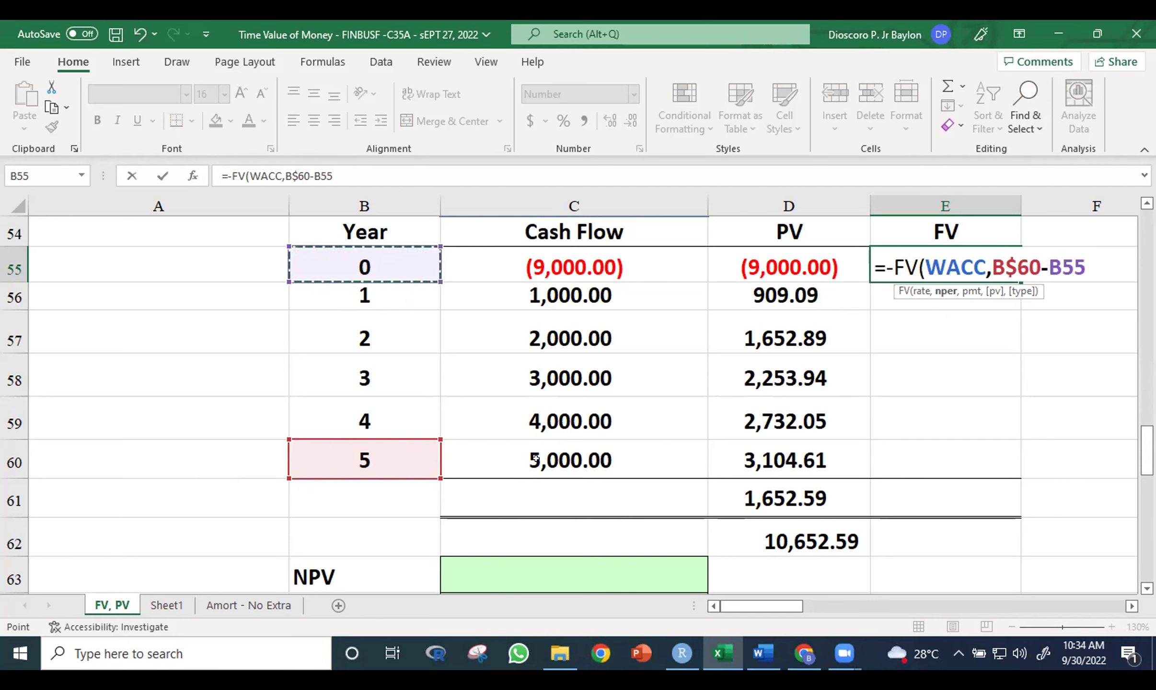
# Leave the payment argument empty, use cash flow C55 as the present value, and complete the formula =-FV(WACC,B$60-B55,,C55) in E55
pyautogui.write(',')
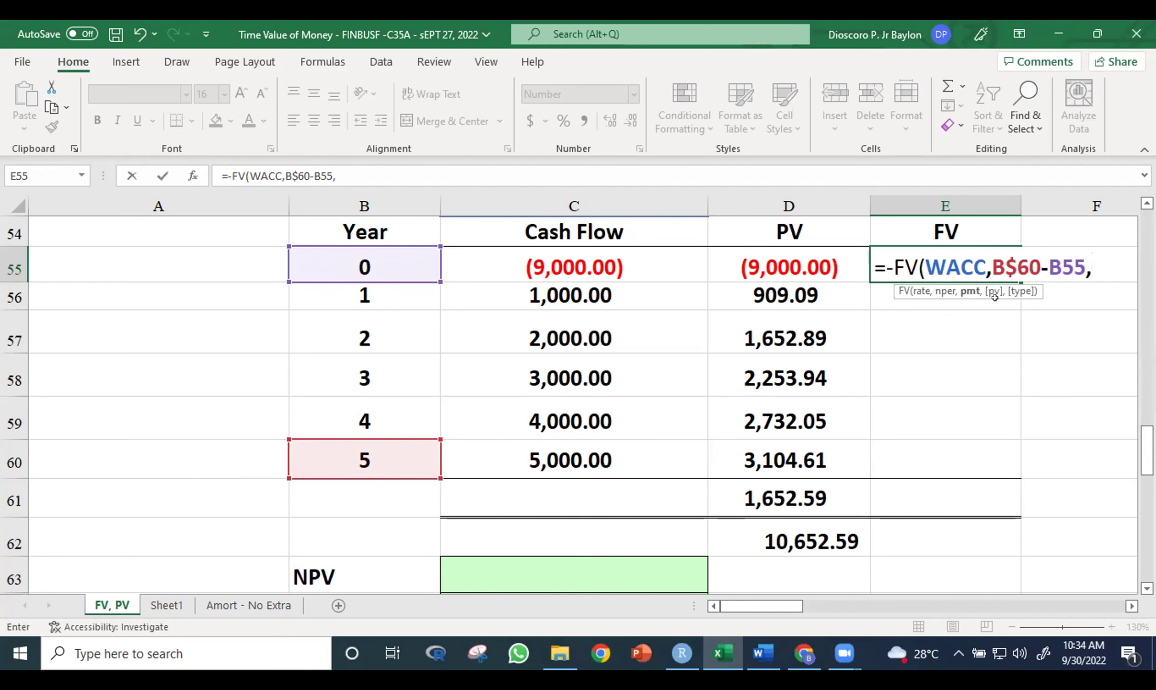
pyautogui.write(',')
pyautogui.click(617, 280)
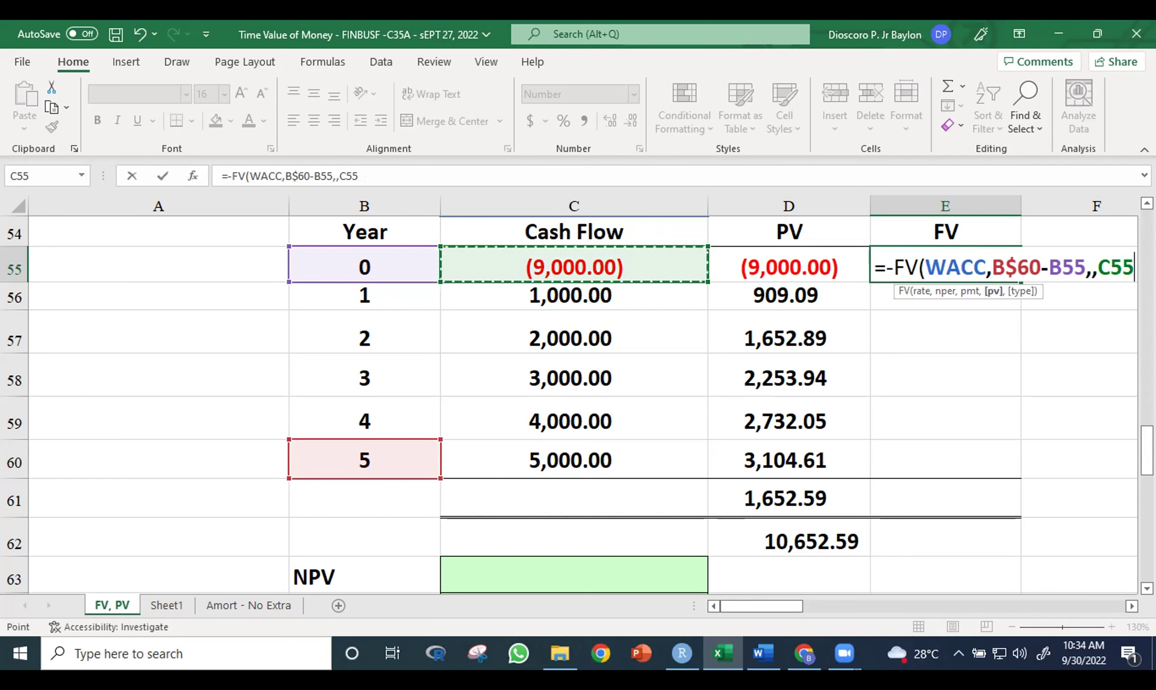
pyautogui.click(1129, 606)
pyautogui.click(1129, 606)
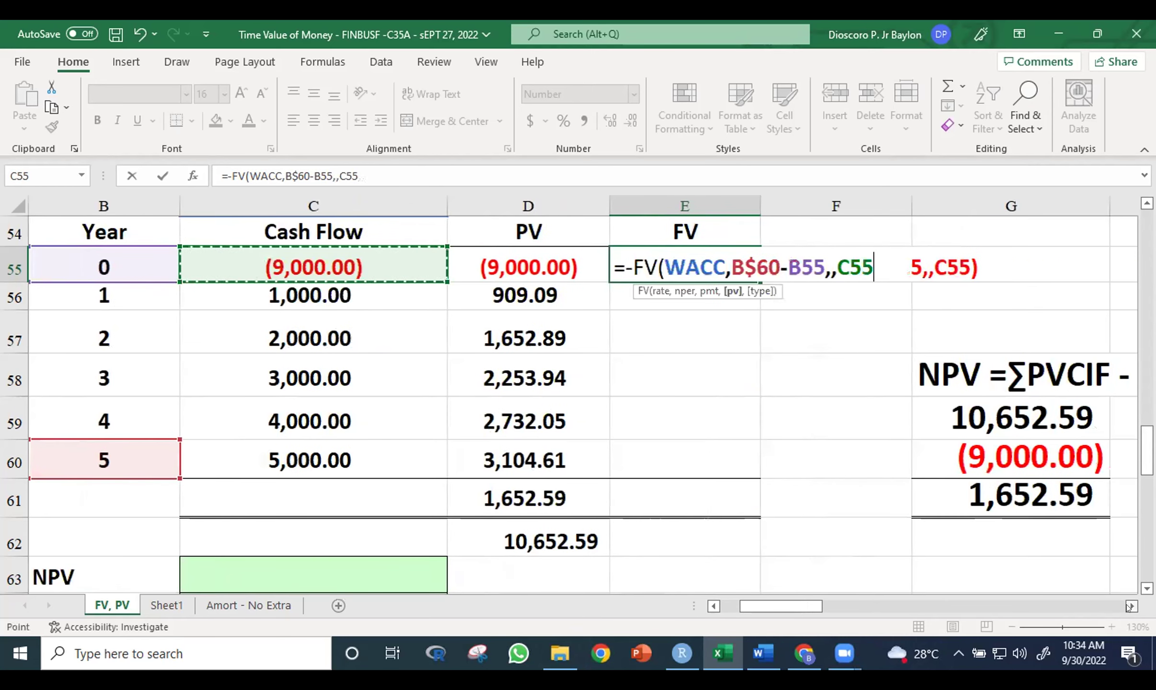
pyautogui.write(')')
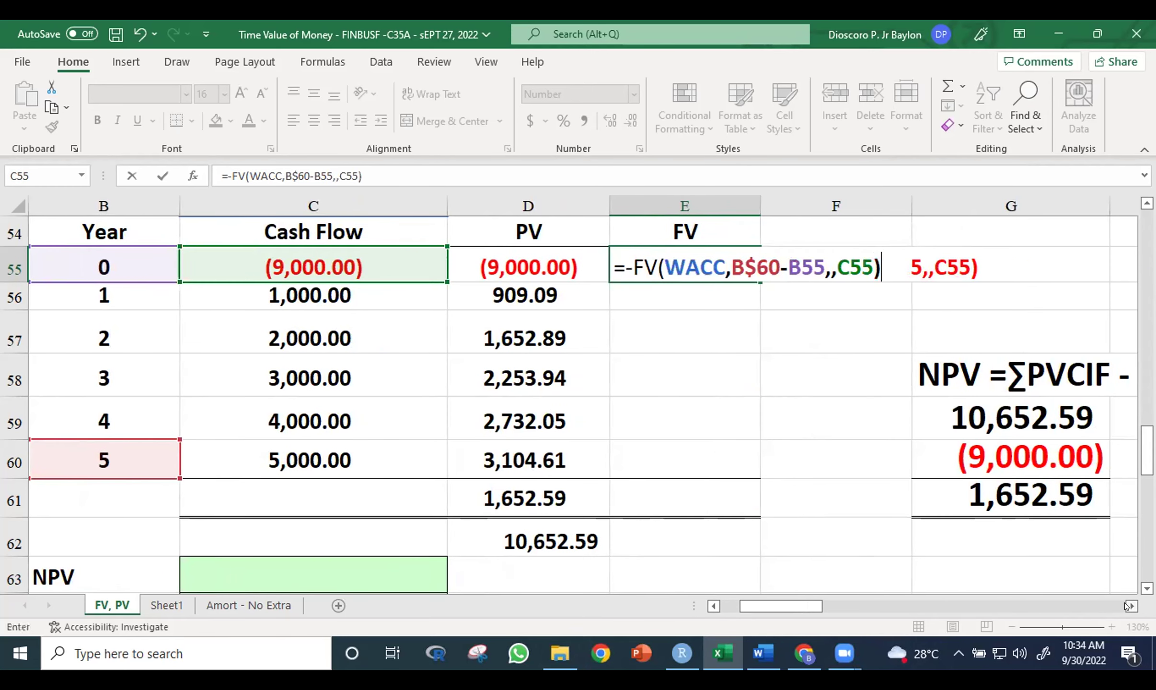
pyautogui.hotkey('ctrl', 'Return')
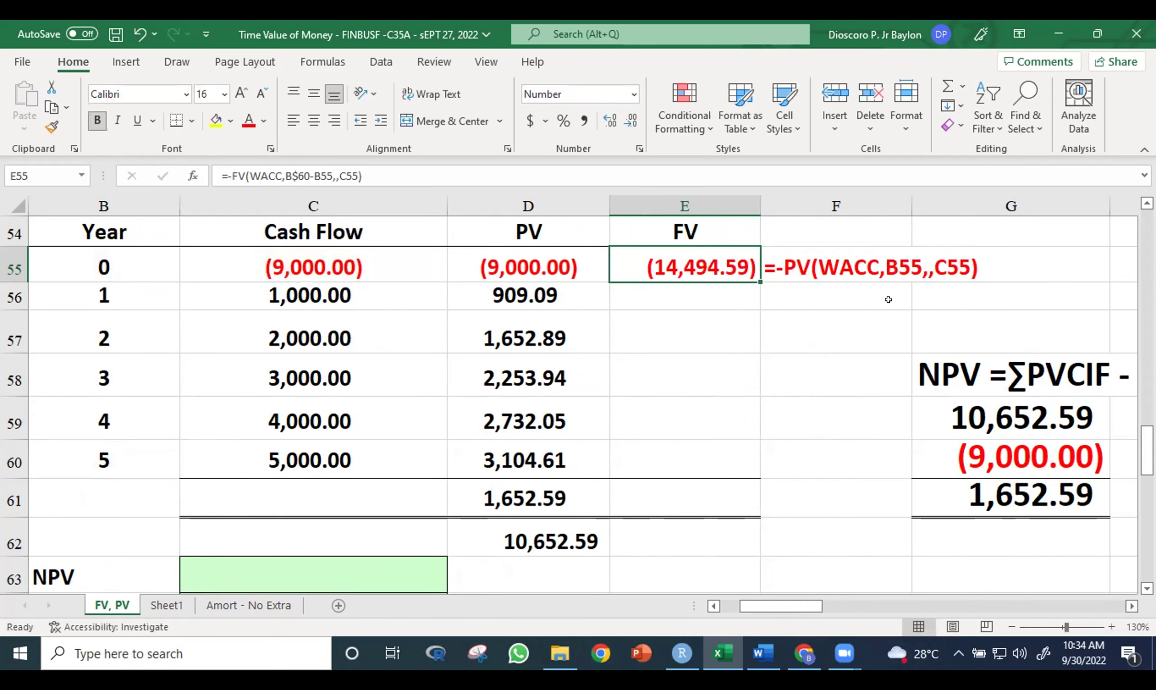
# Copy the FORMULATEXT formula from F55 into G55 so that it shows the FV formula of E55
pyautogui.doubleClick(862, 258)
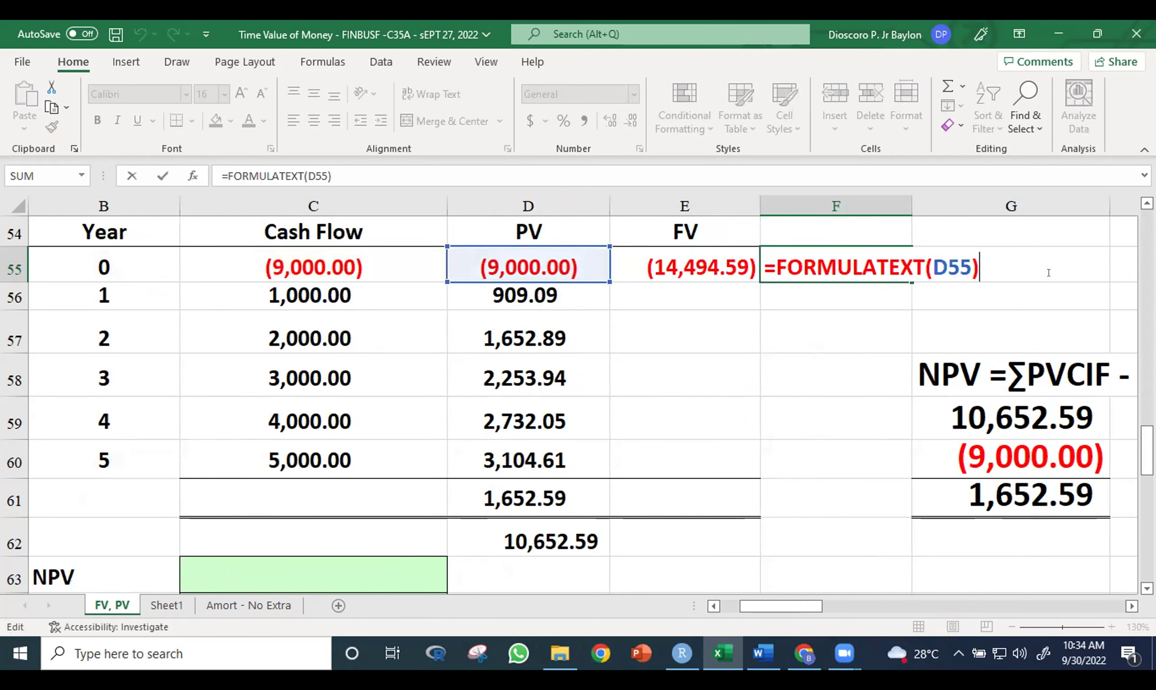
pyautogui.hotkey('ctrl', 'Return')
pyautogui.click(846, 311)
pyautogui.click(857, 259)
pyautogui.moveTo(911, 274); pyautogui.dragTo(1032, 266)
pyautogui.click(1034, 568)
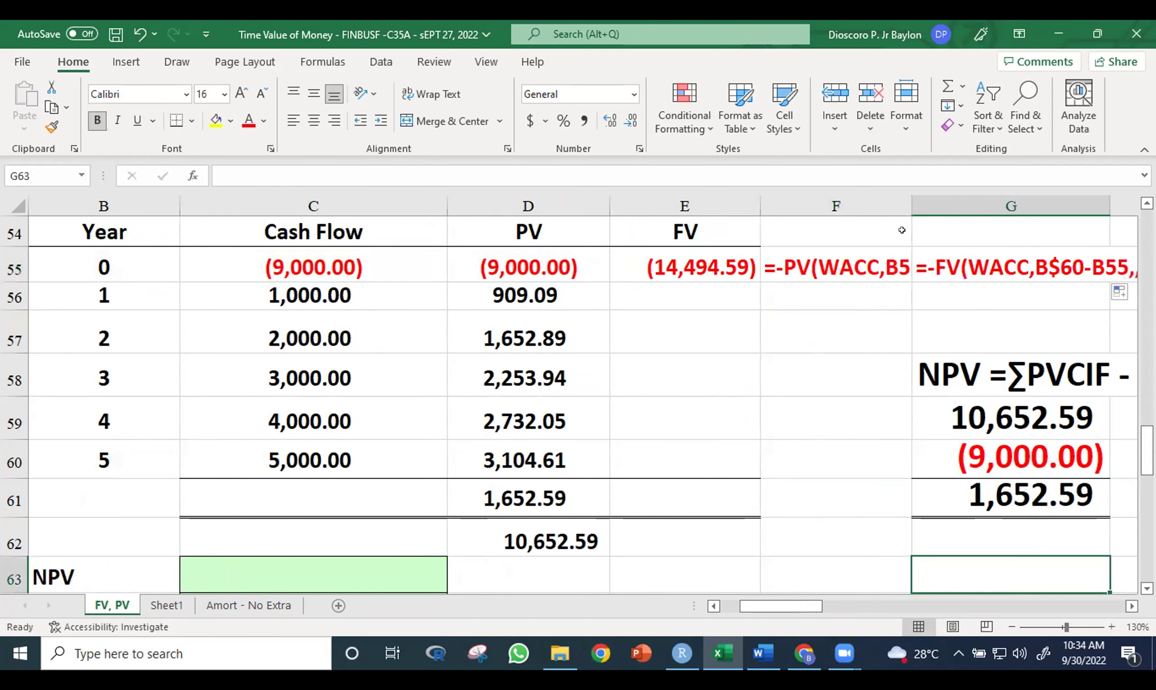
# Autofit the widths of columns F and G to their contents
pyautogui.doubleClick(910, 202)
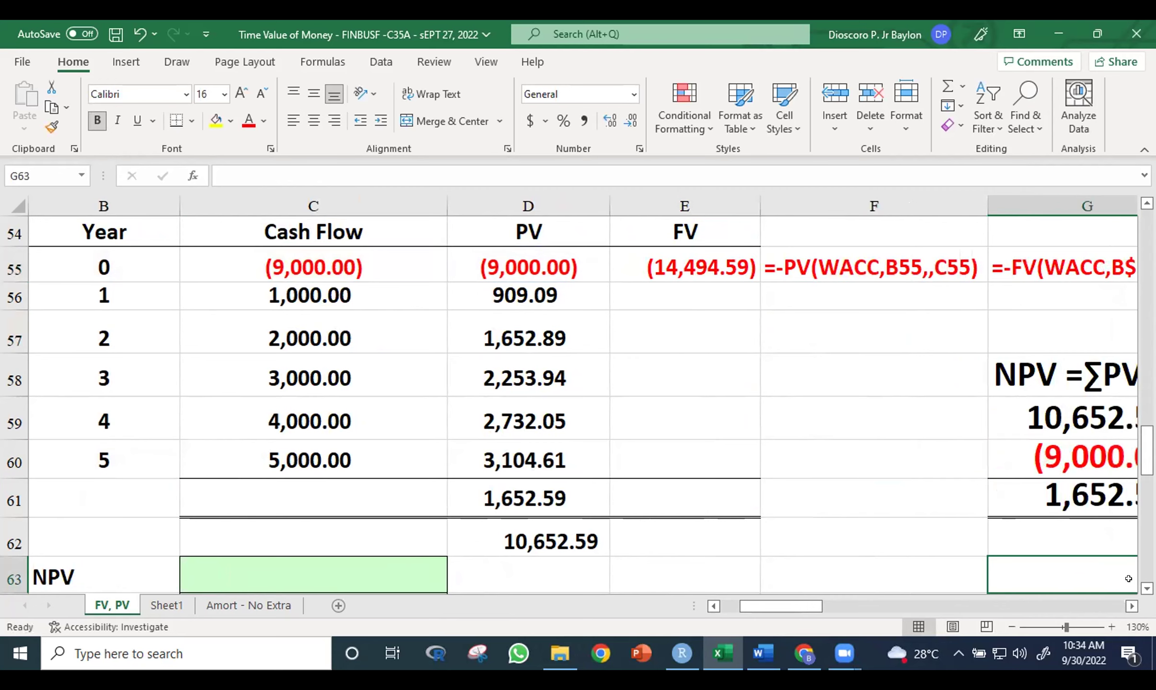
pyautogui.click(1136, 606)
pyautogui.click(1135, 606)
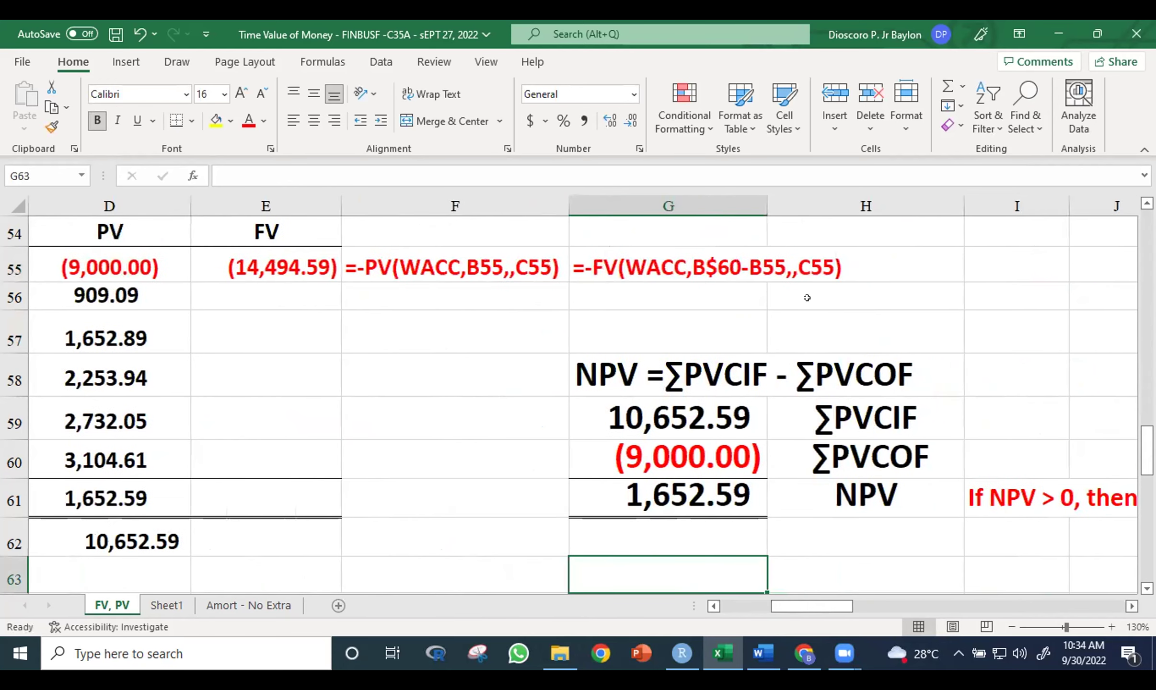
pyautogui.doubleClick(767, 205)
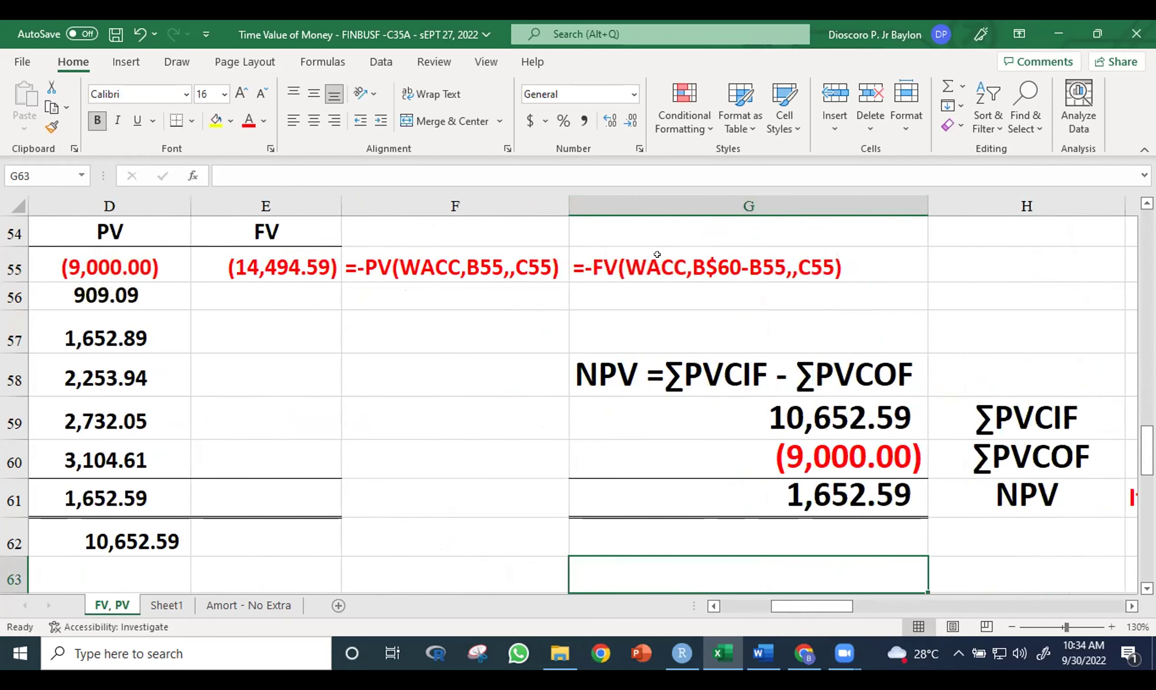
# Fill the FV formula from E55 down to E60 for years 1 to 5
pyautogui.click(275, 270)
pyautogui.moveTo(333, 281); pyautogui.dragTo(330, 472)
pyautogui.click(442, 460)
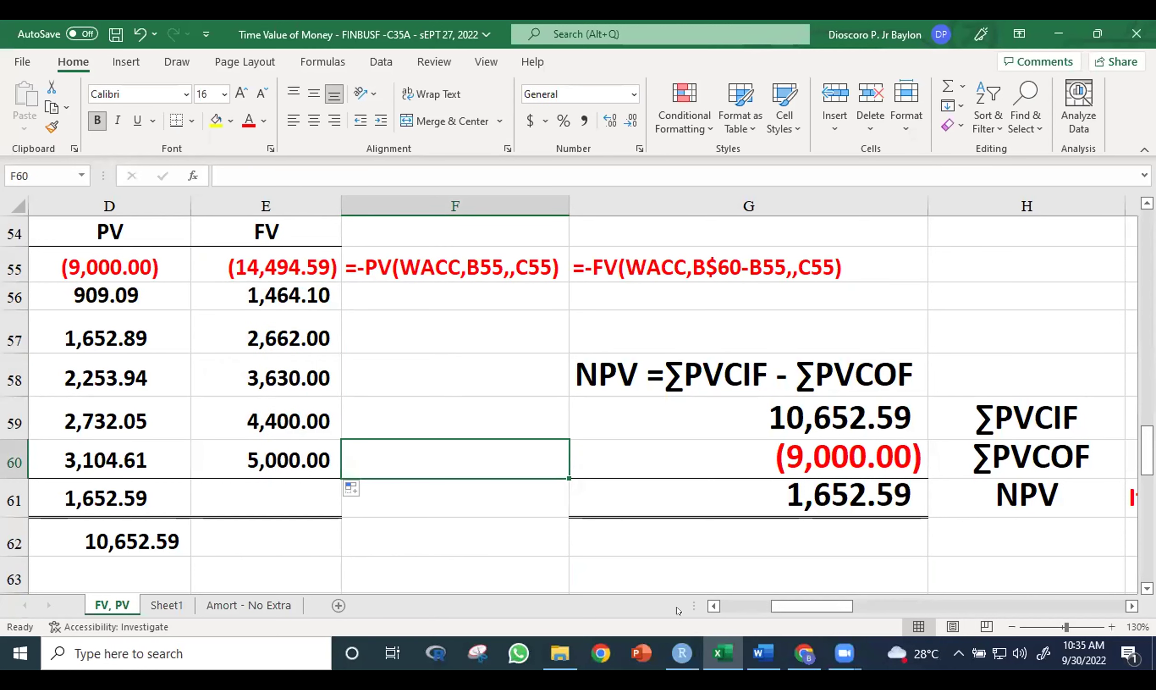
# Compare the year 0, 1 and 5 cash flows in column C with the FV formulas in E56 and E60
pyautogui.moveTo(774, 608)
pyautogui.mouseDown()
pyautogui.moveTo(750, 620)
pyautogui.moveTo(760, 618)
pyautogui.mouseUp()
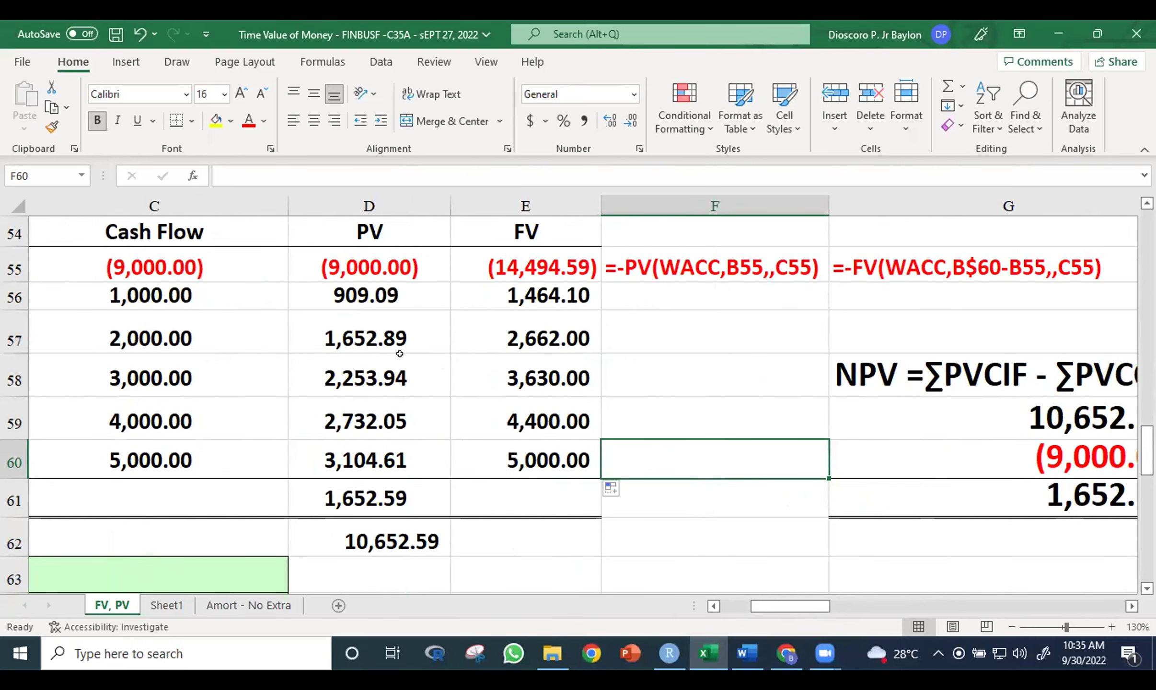
pyautogui.click(151, 298)
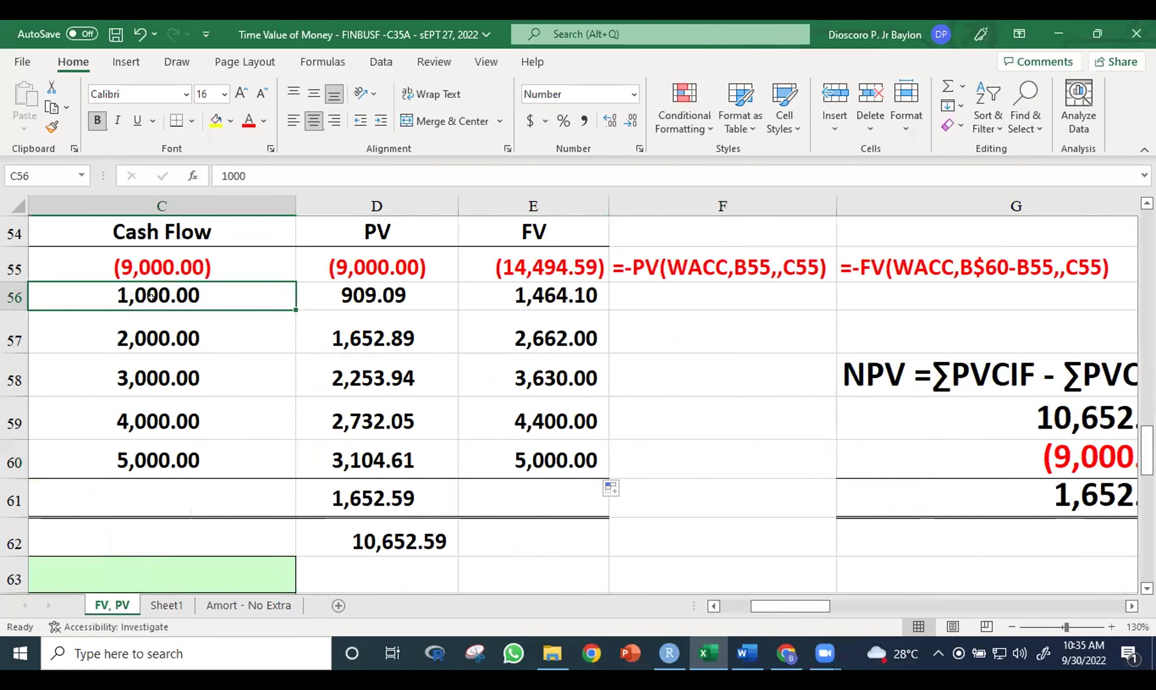
pyautogui.click(195, 269)
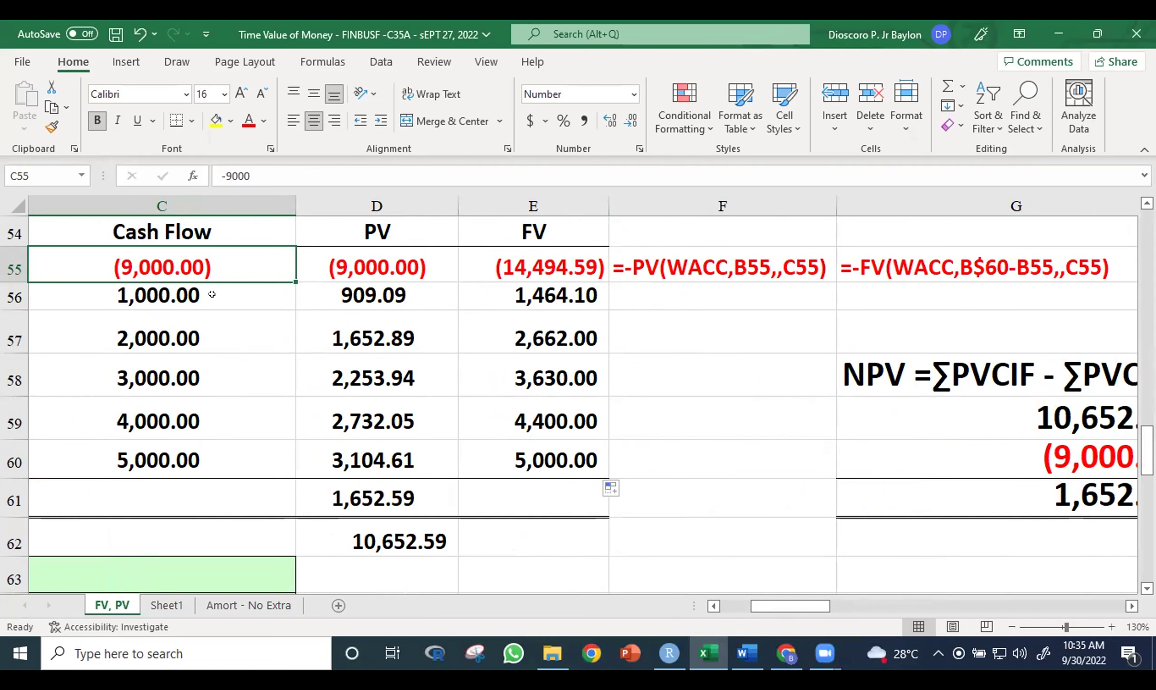
pyautogui.click(181, 295)
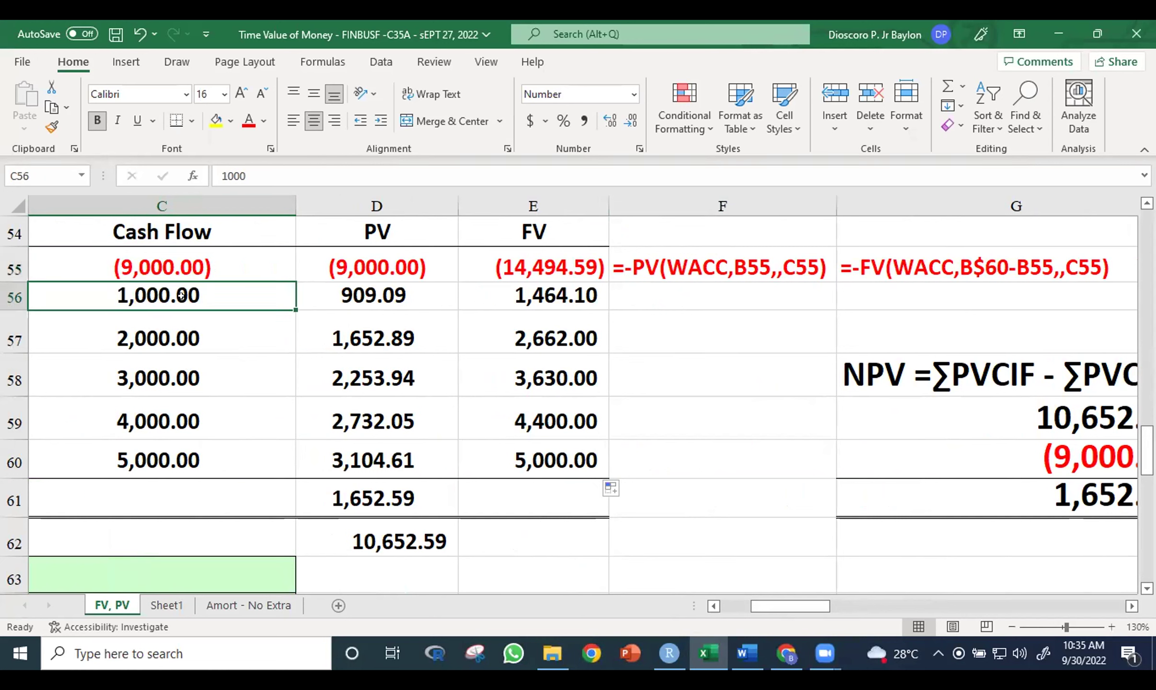
pyautogui.moveTo(764, 607); pyautogui.dragTo(777, 607)
pyautogui.click(673, 295)
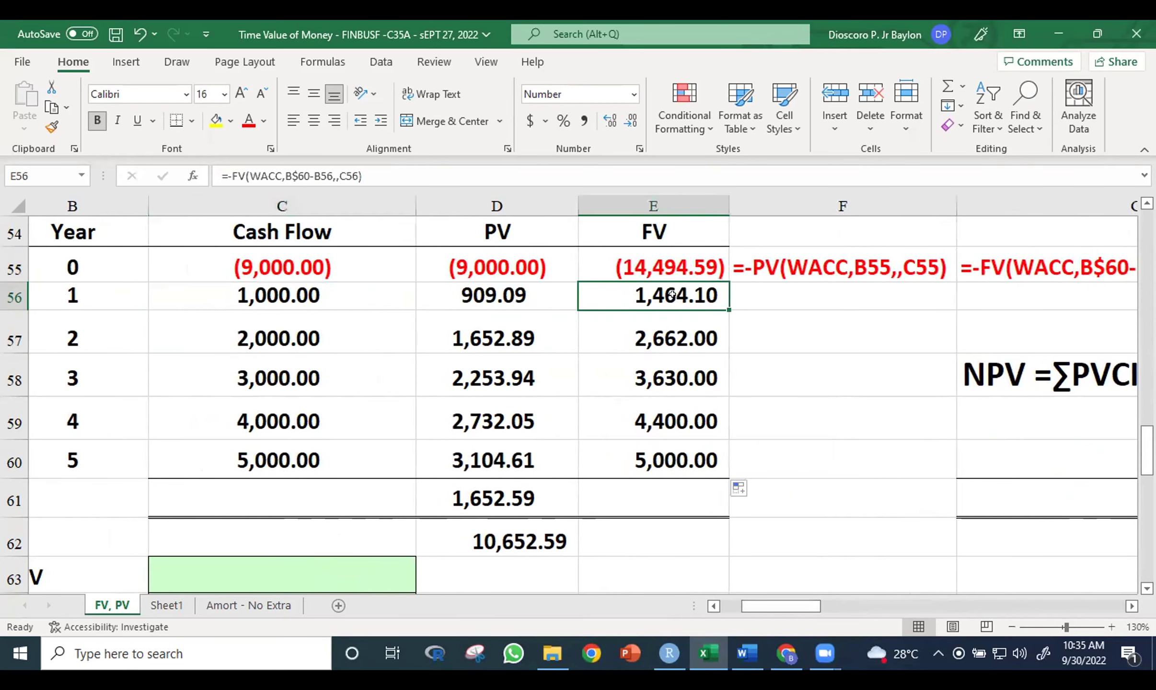
pyautogui.click(274, 461)
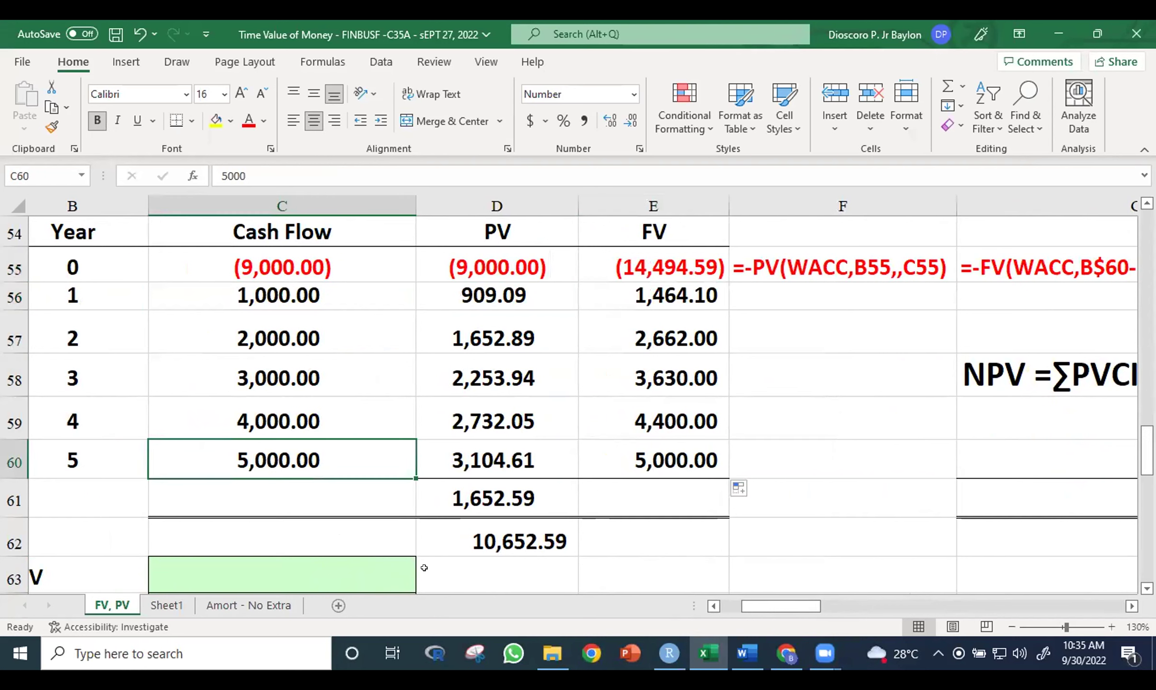
pyautogui.click(657, 459)
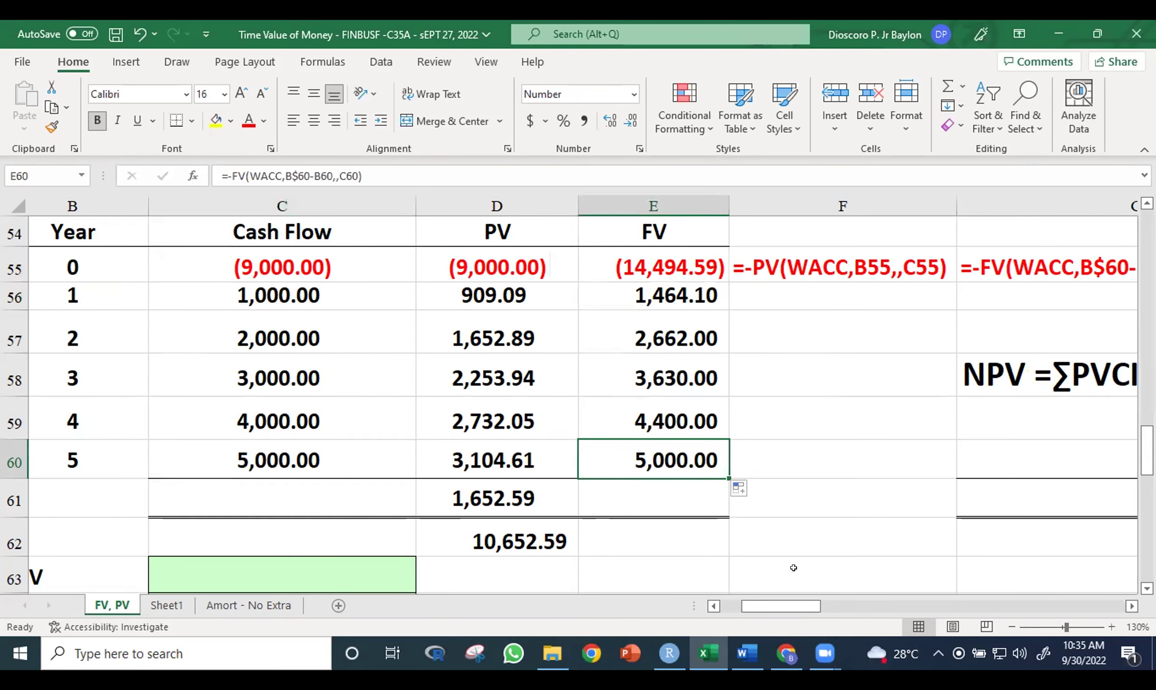
# Total the future values in E61 by copying the SUM formula across from D61, and check the copied formula
pyautogui.moveTo(790, 607); pyautogui.dragTo(803, 610)
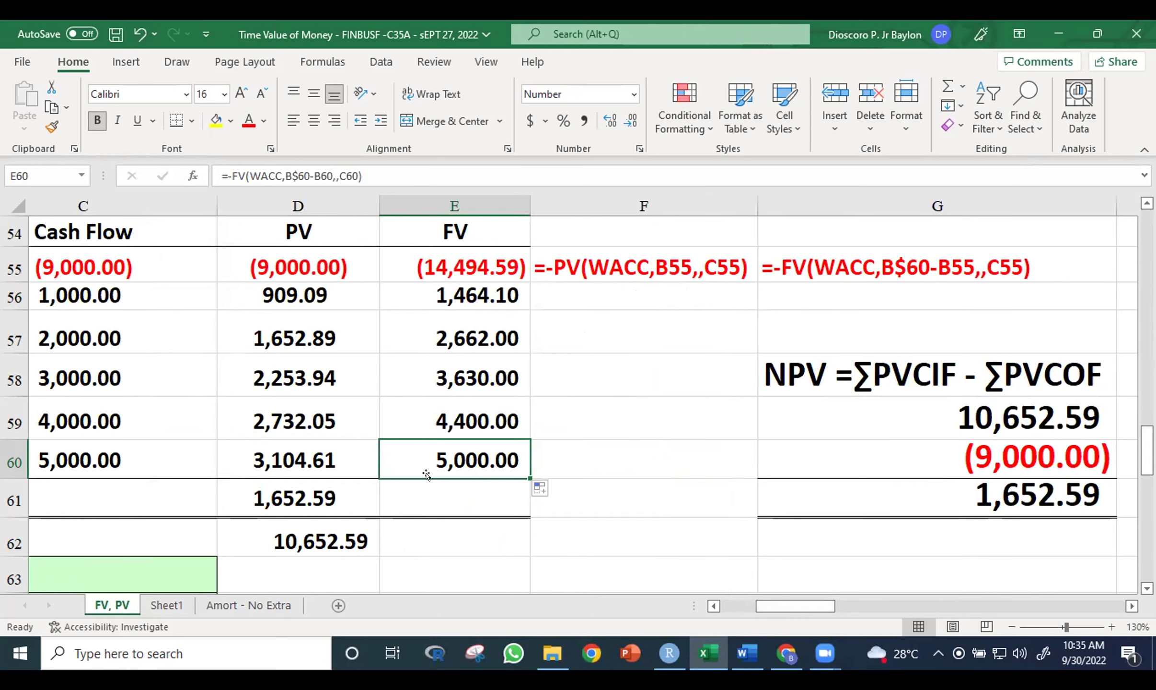
pyautogui.click(436, 485)
pyautogui.click(331, 497)
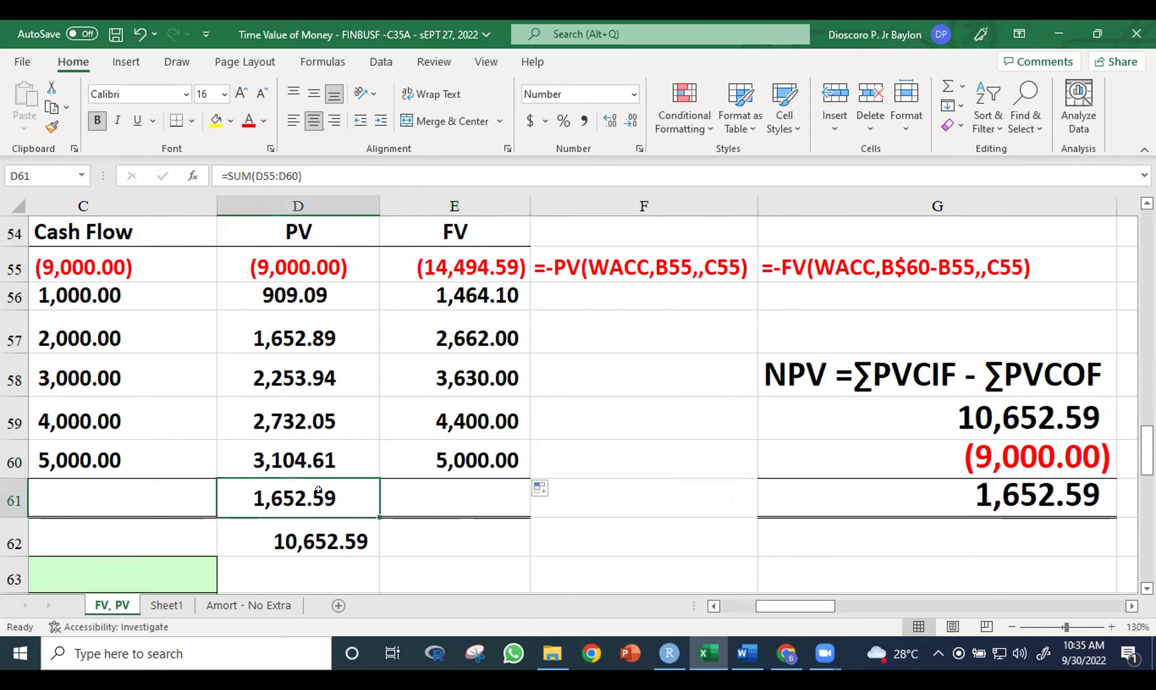
pyautogui.moveTo(378, 517); pyautogui.dragTo(525, 510)
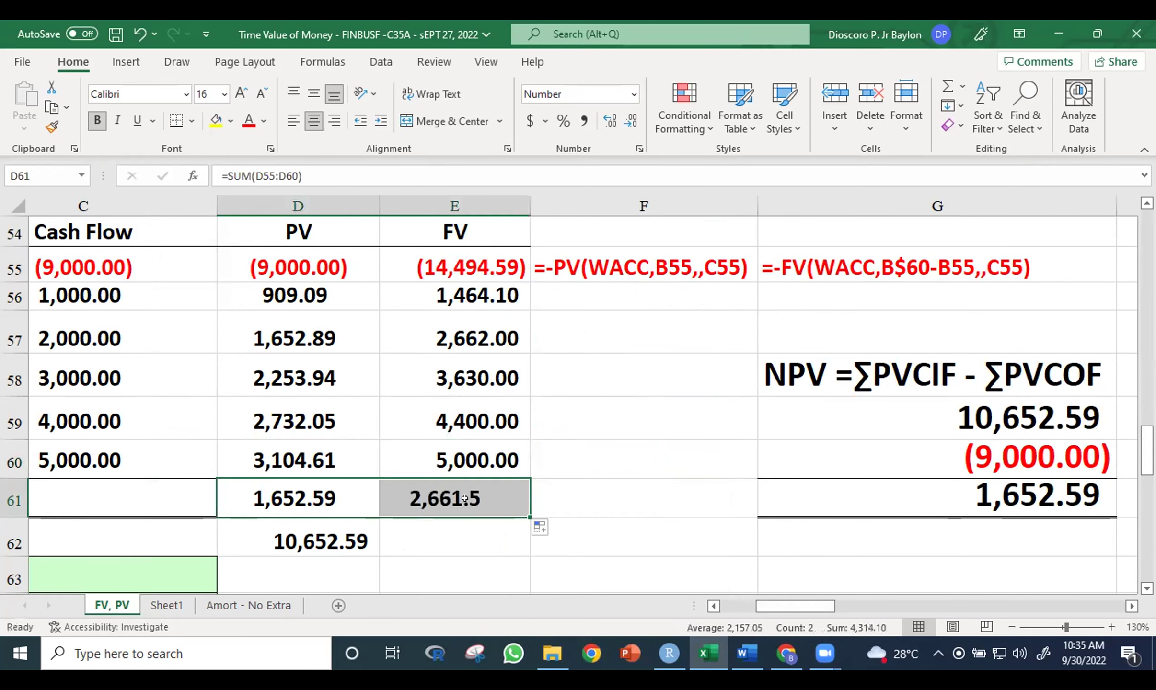
pyautogui.click(517, 503)
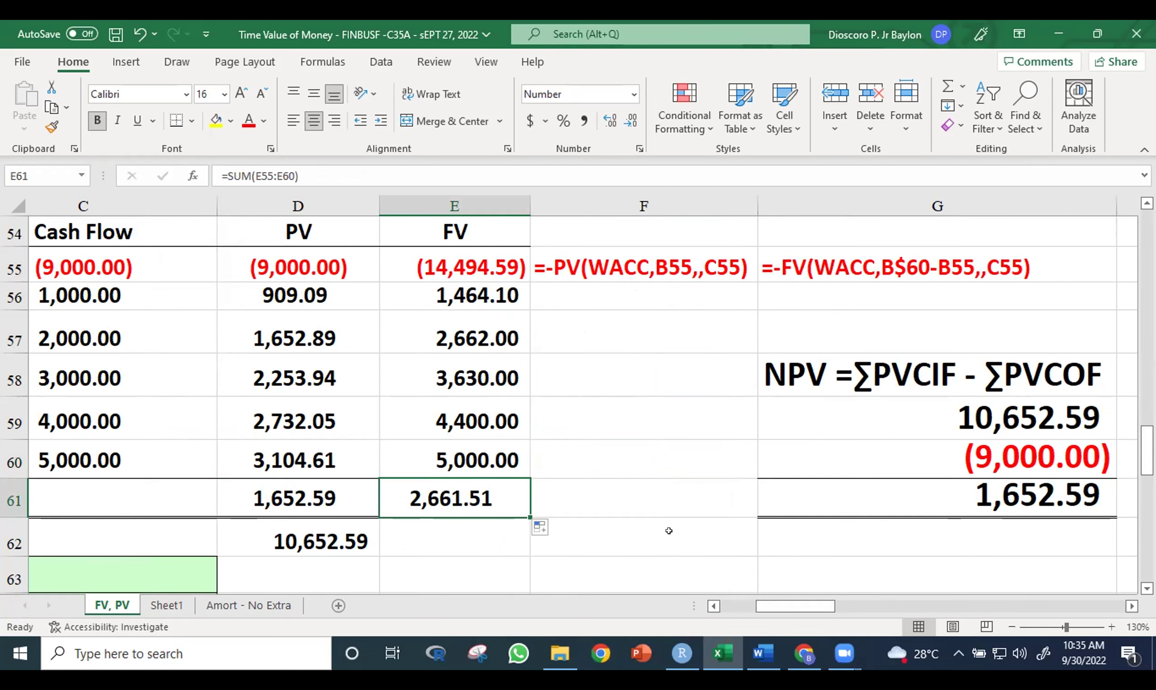
# Narrow column G so that part of column H fits beside the NPV working
pyautogui.moveTo(814, 608); pyautogui.dragTo(815, 607)
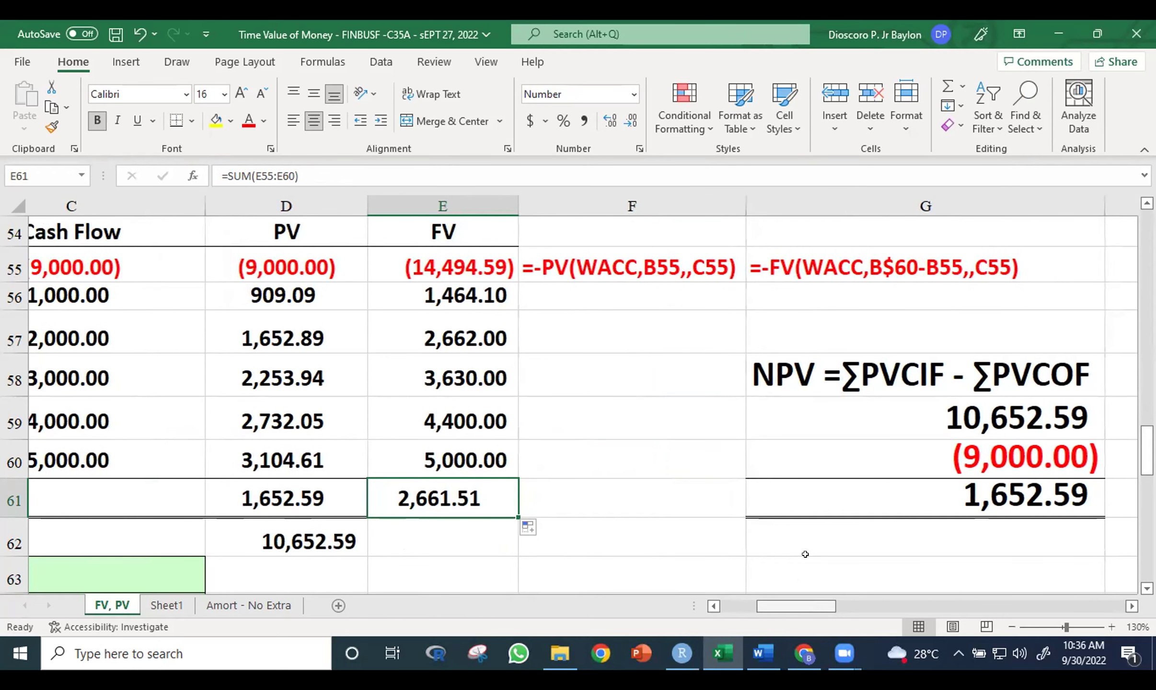
pyautogui.moveTo(1093, 200); pyautogui.dragTo(1019, 214)
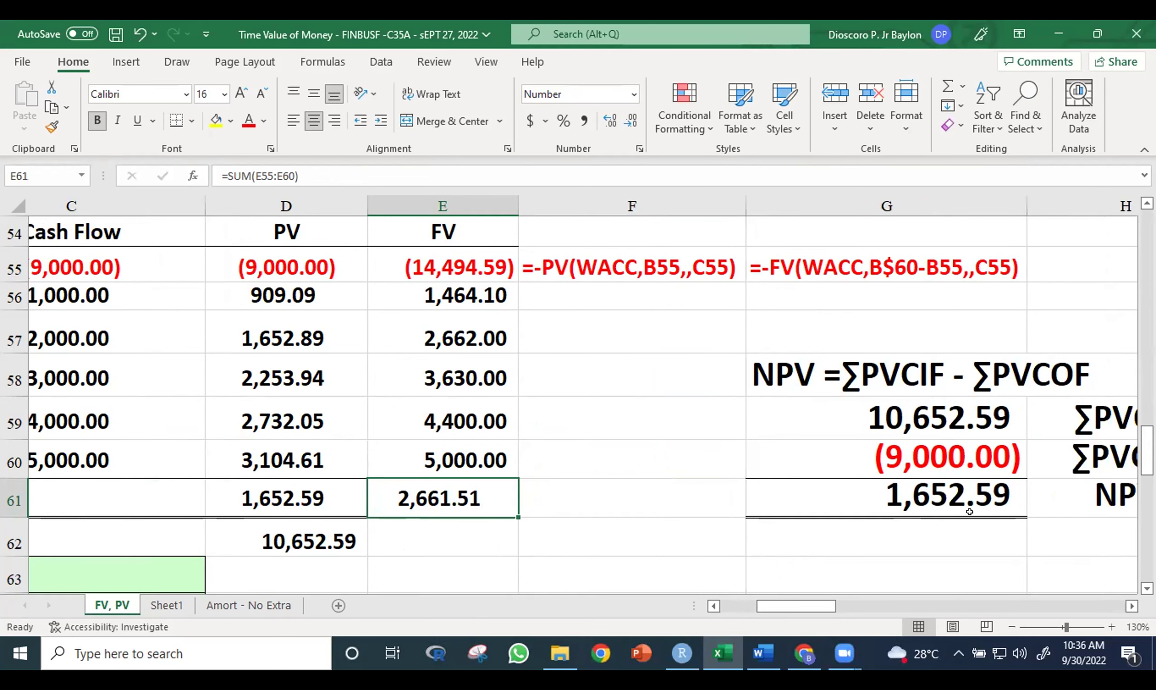
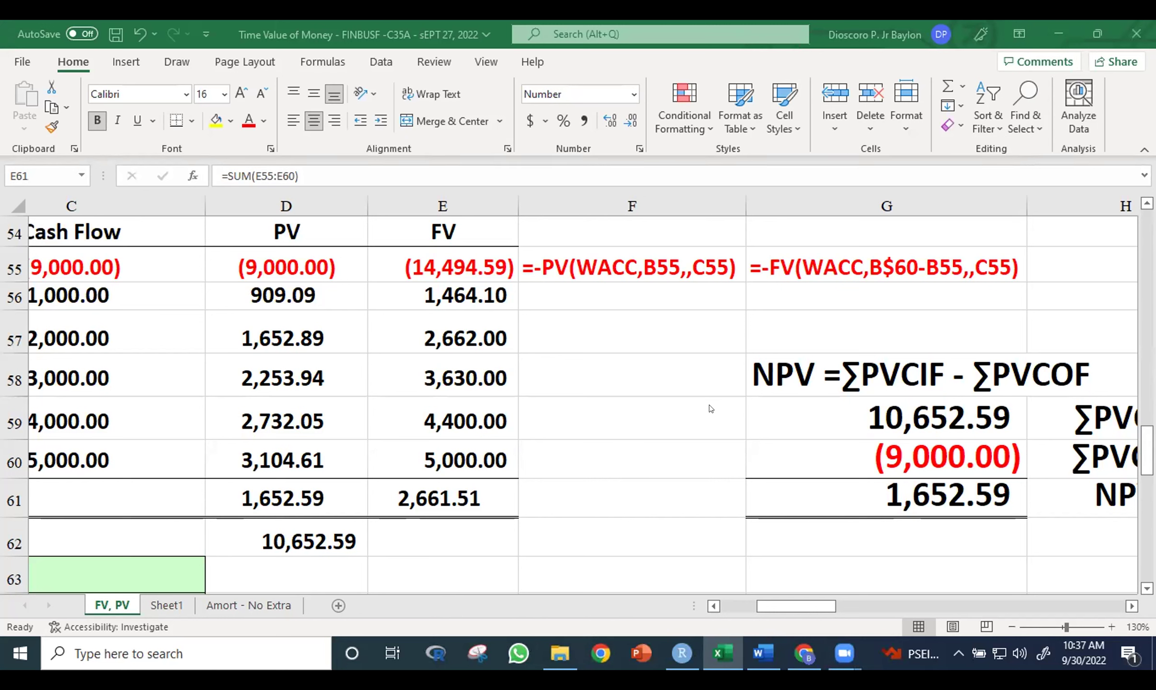
# Sketch a blank timeline below the FV total, and circle the cash flows in C55:C60 and the present value total in D61
pyautogui.click(276, 499)
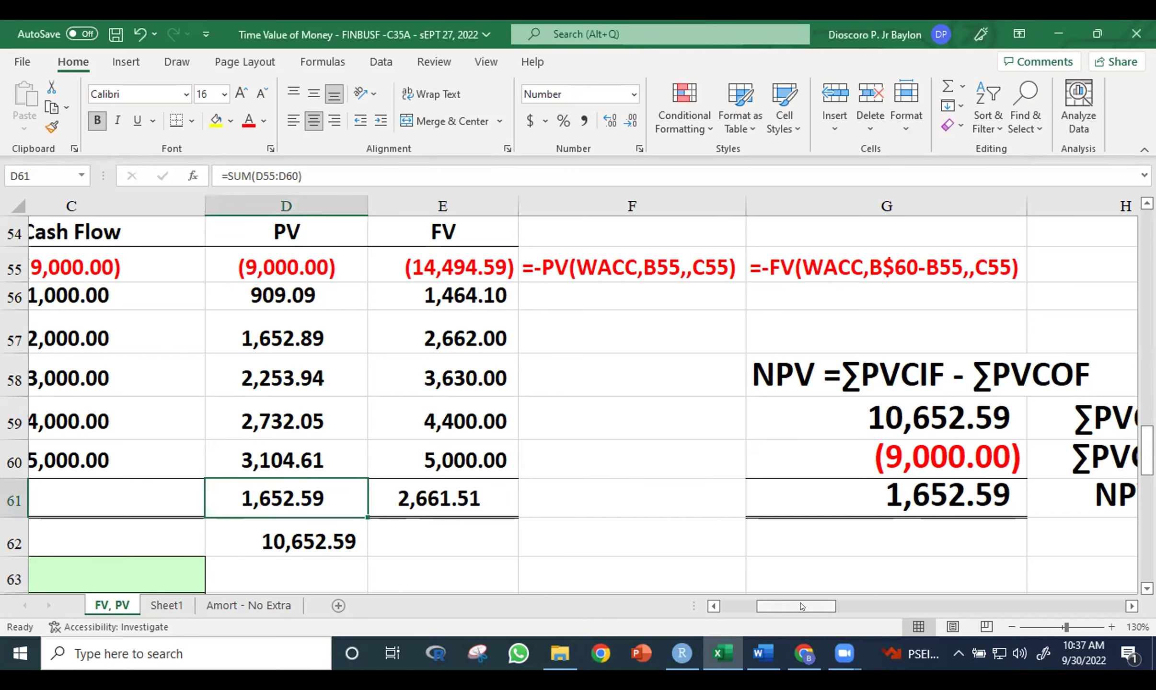
pyautogui.moveTo(807, 607); pyautogui.dragTo(783, 608)
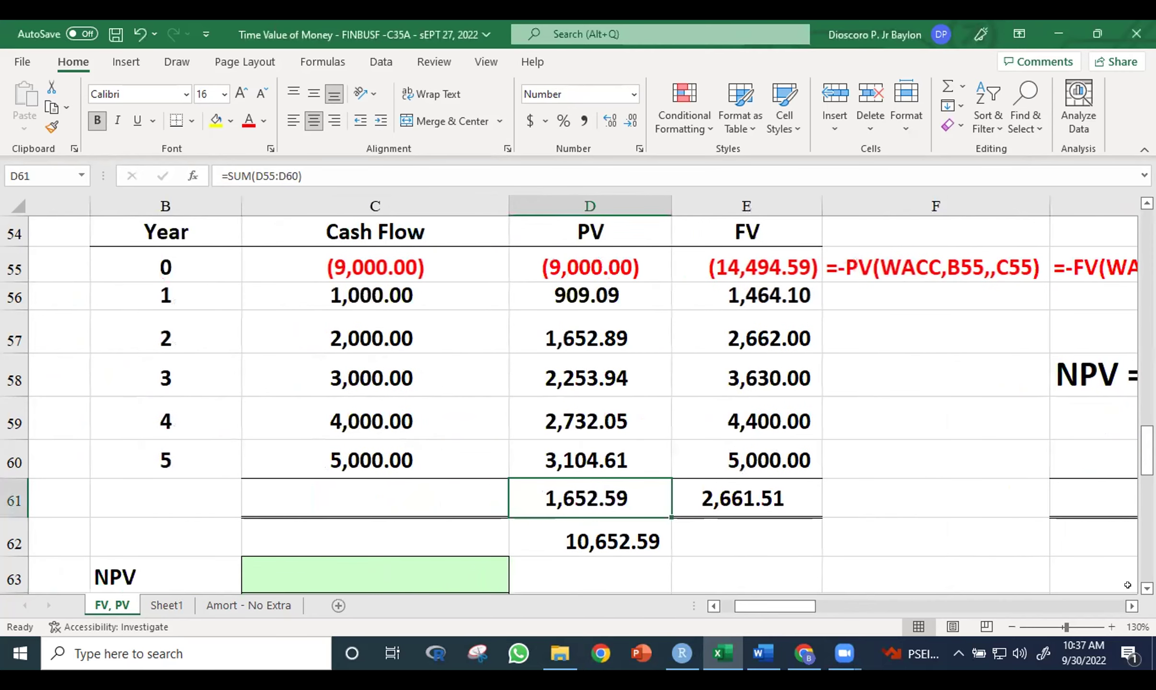
pyautogui.scroll(-1, 873, 557)
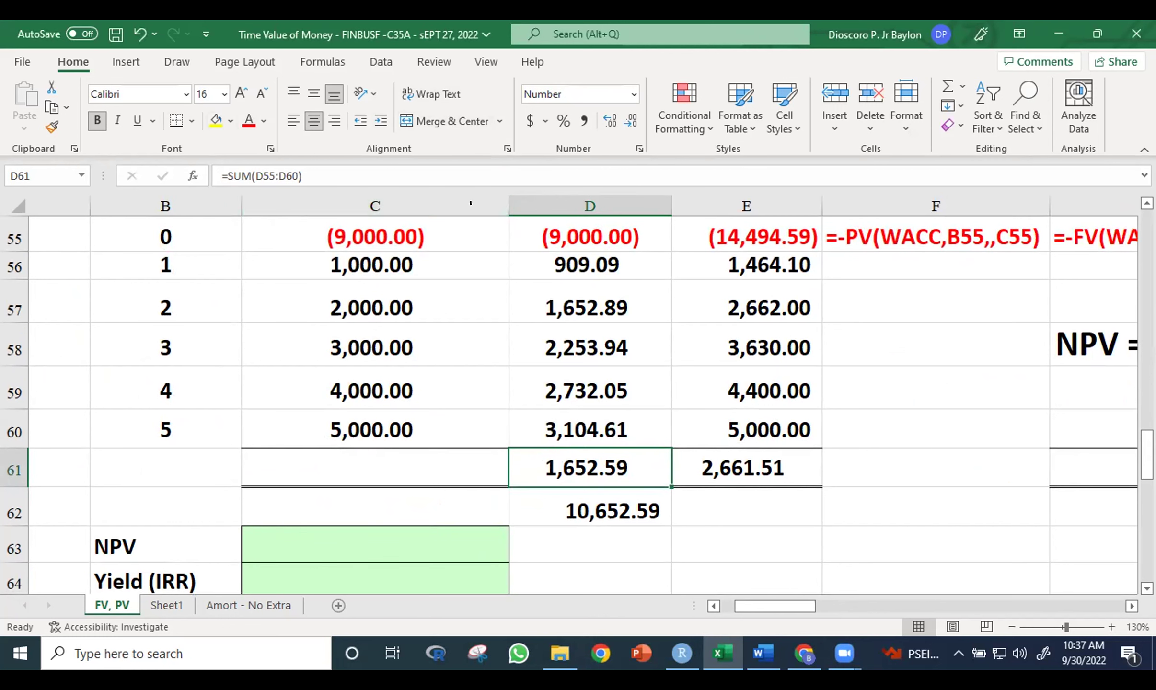
pyautogui.moveTo(734, 527)
pyautogui.mouseDown()
pyautogui.moveTo(988, 525)
pyautogui.moveTo(985, 535)
pyautogui.mouseUp()
pyautogui.moveTo(736, 515); pyautogui.dragTo(730, 540)
pyautogui.moveTo(395, 229)
pyautogui.mouseDown()
pyautogui.moveTo(312, 267)
pyautogui.moveTo(318, 374)
pyautogui.moveTo(349, 433)
pyautogui.moveTo(446, 367)
pyautogui.moveTo(445, 271)
pyautogui.moveTo(410, 234)
pyautogui.mouseUp()
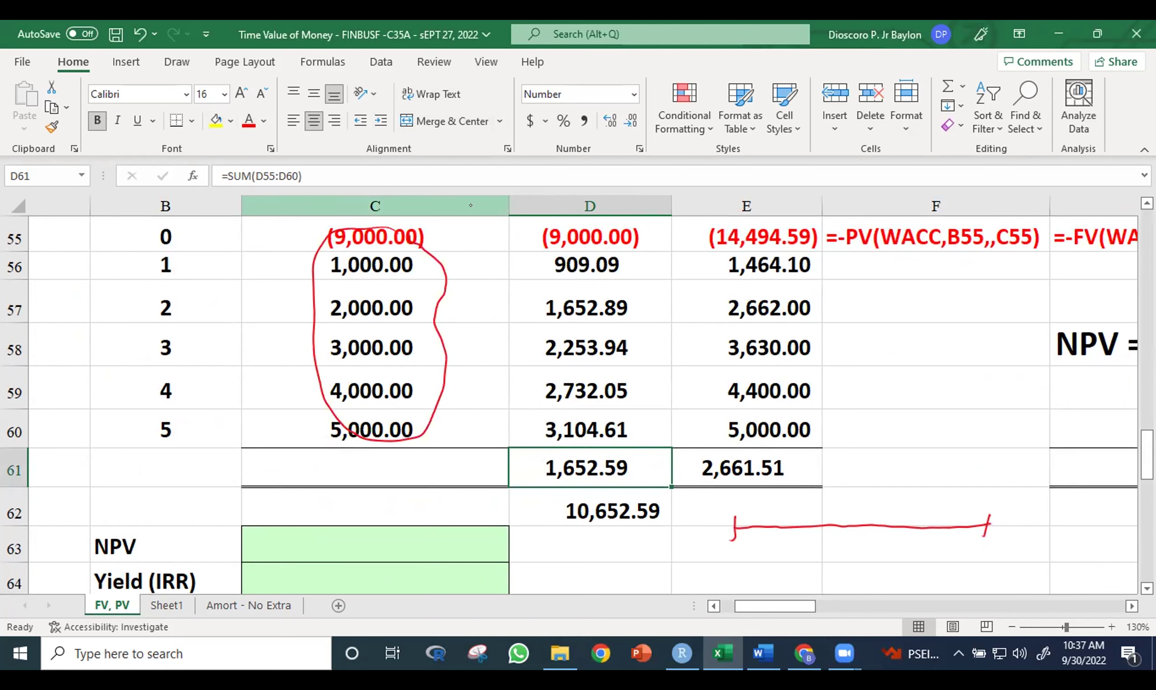
pyautogui.moveTo(600, 457)
pyautogui.mouseDown()
pyautogui.moveTo(543, 452)
pyautogui.moveTo(594, 491)
pyautogui.moveTo(605, 445)
pyautogui.mouseUp()
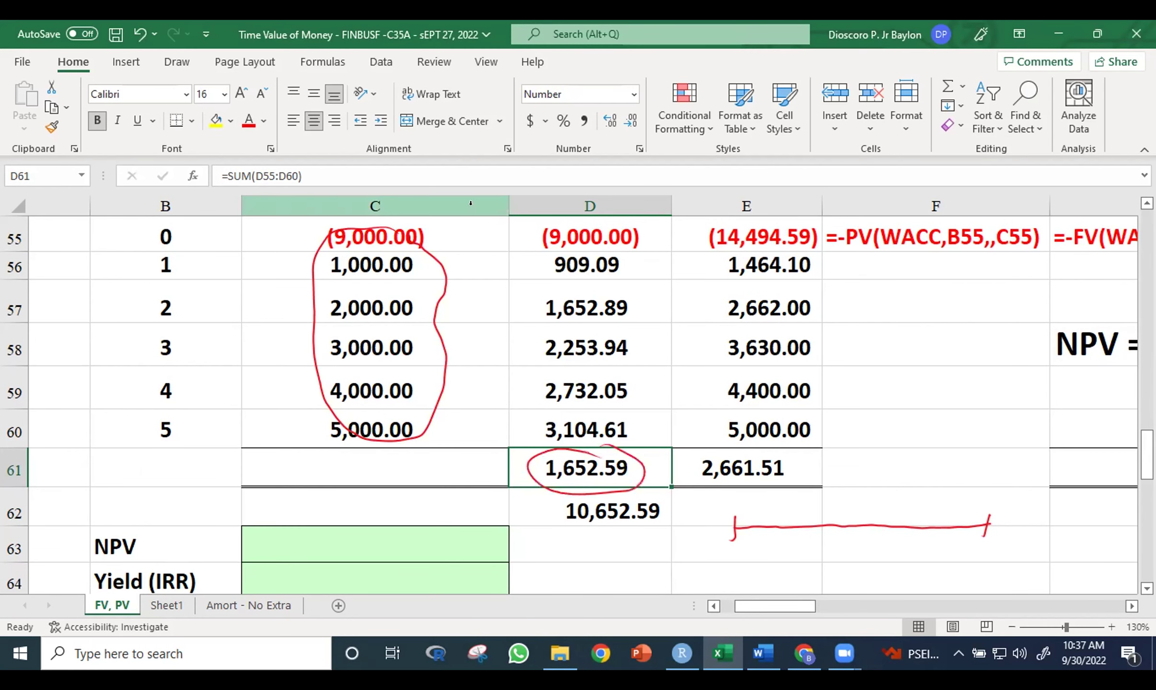
# Handwrite 1652.59 at time 0 on the timeline, circle it, and write =FV( beneath the line
pyautogui.moveTo(733, 559)
pyautogui.mouseDown()
pyautogui.moveTo(745, 571)
pyautogui.moveTo(730, 557)
pyautogui.moveTo(746, 516)
pyautogui.moveTo(809, 514)
pyautogui.moveTo(830, 498)
pyautogui.moveTo(825, 516)
pyautogui.mouseUp()
pyautogui.click(796, 513)
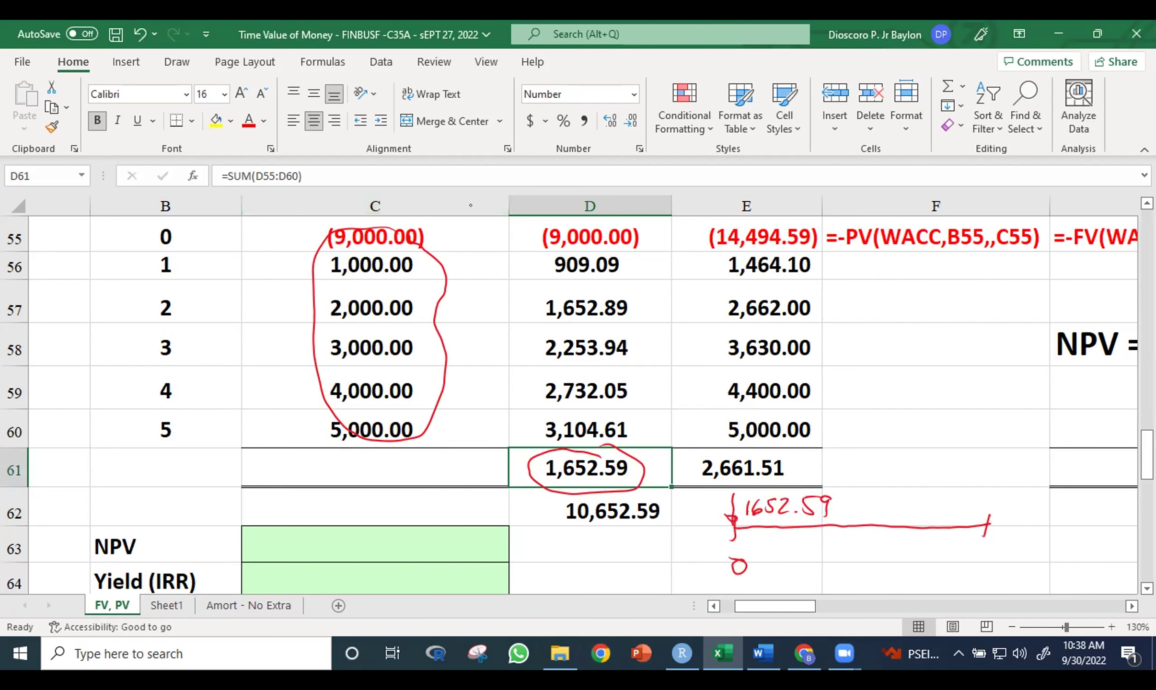
pyautogui.moveTo(303, 252)
pyautogui.mouseDown()
pyautogui.moveTo(300, 368)
pyautogui.moveTo(326, 453)
pyautogui.mouseUp()
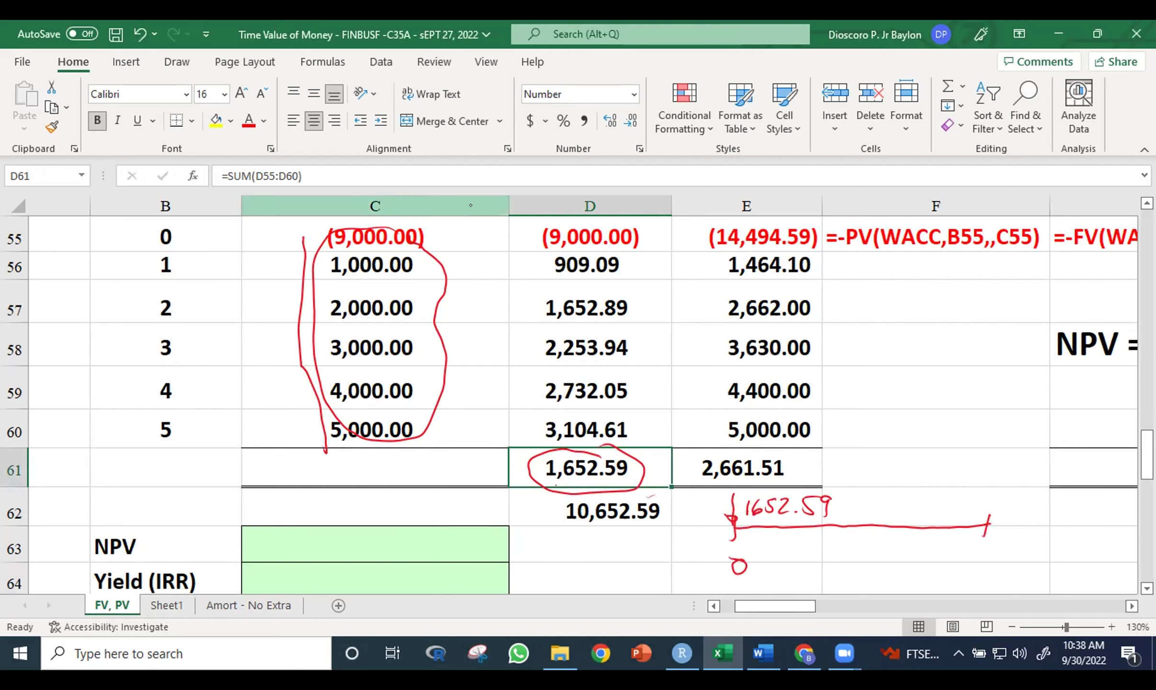
pyautogui.moveTo(746, 524)
pyautogui.mouseDown()
pyautogui.moveTo(812, 526)
pyautogui.moveTo(860, 508)
pyautogui.moveTo(793, 479)
pyautogui.moveTo(741, 515)
pyautogui.moveTo(783, 571)
pyautogui.moveTo(802, 553)
pyautogui.mouseUp()
pyautogui.moveTo(800, 549); pyautogui.dragTo(834, 557)
pyautogui.moveTo(825, 565); pyautogui.dragTo(837, 564)
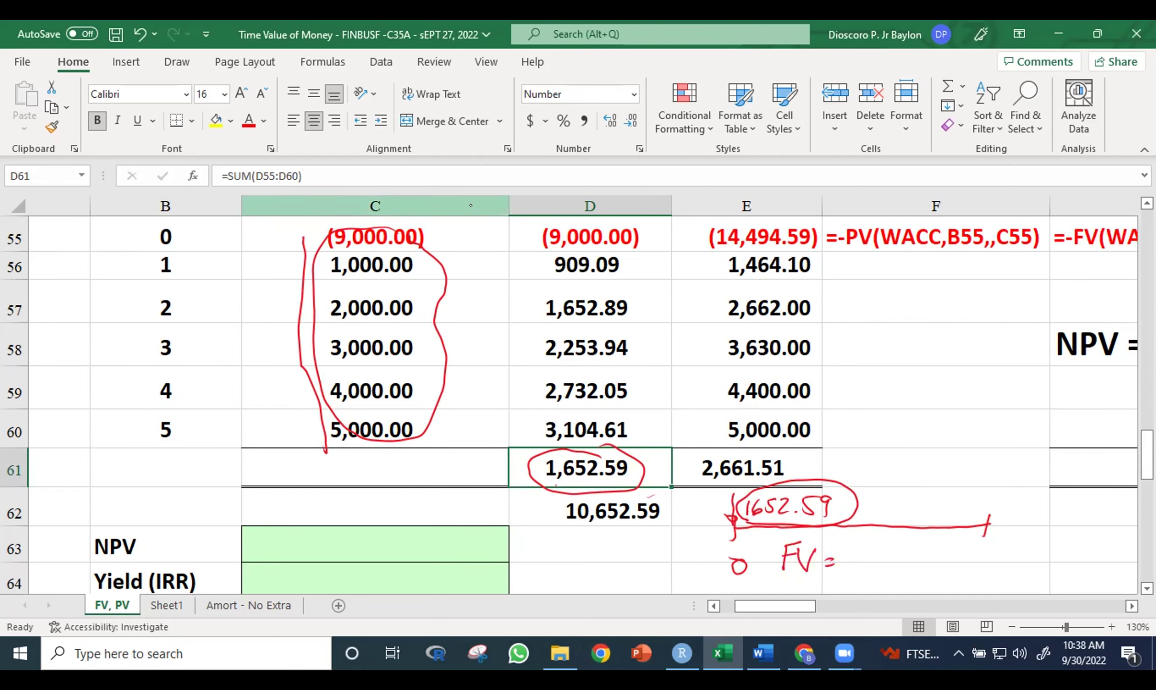
pyautogui.moveTo(839, 544); pyautogui.dragTo(838, 581)
# Enter a negated FV formula in D63 with WACC as the rate, B60 as the number of periods and an empty payment
pyautogui.click(926, 392)
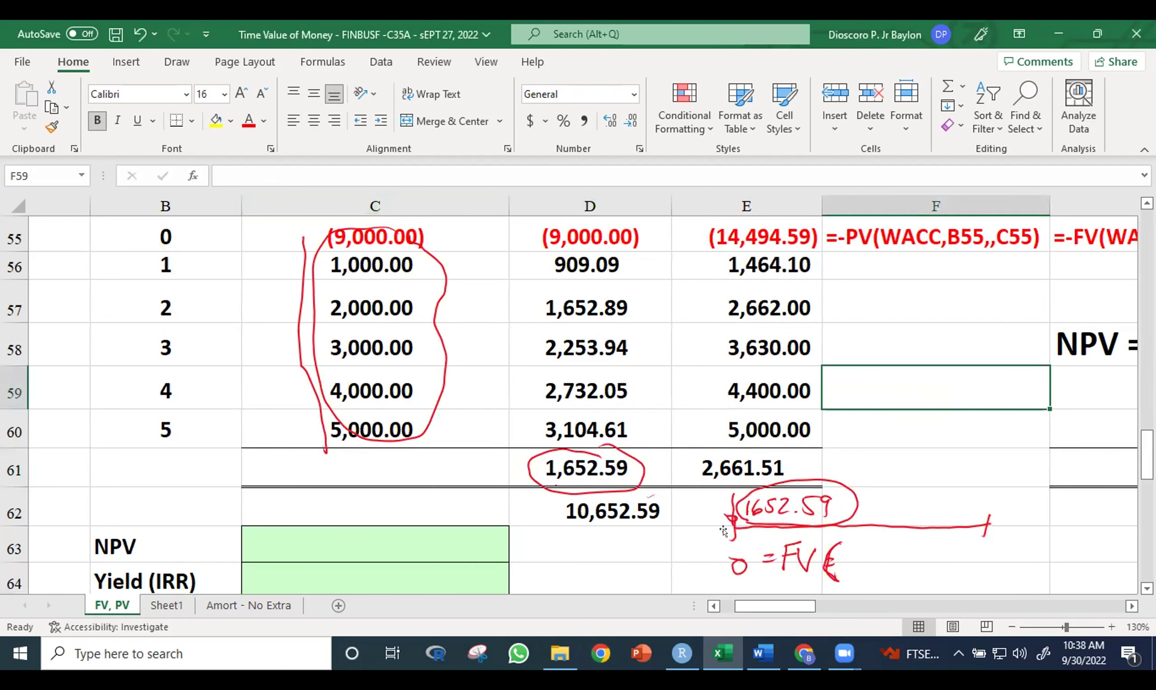
pyautogui.click(589, 531)
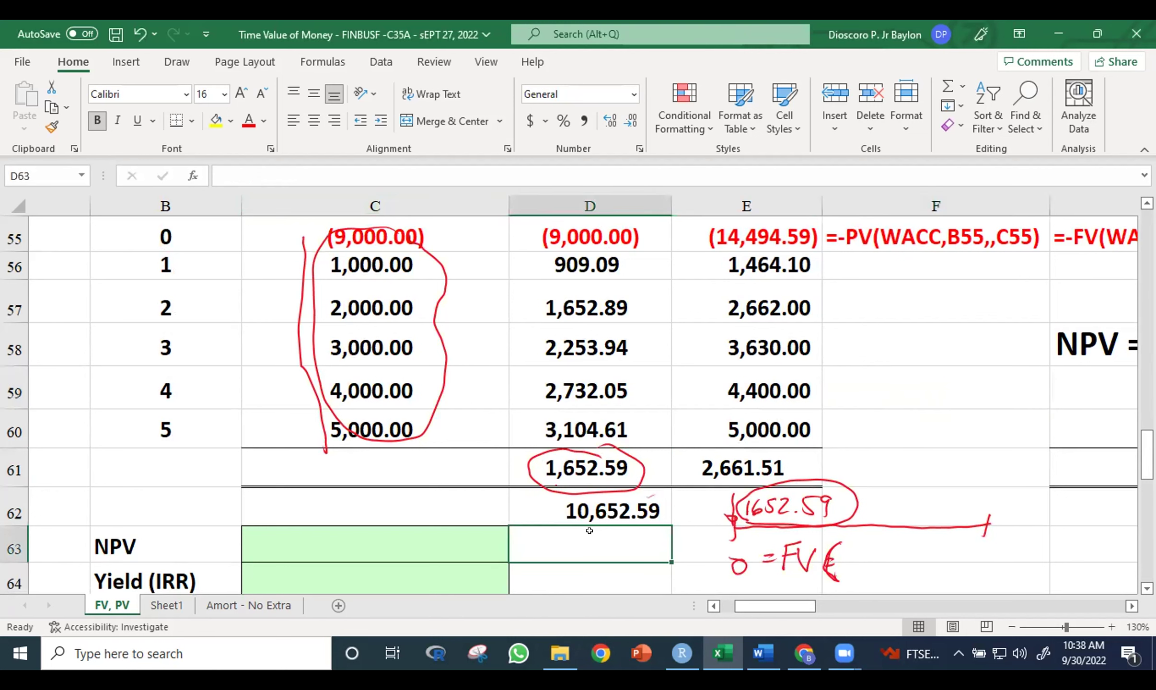
pyautogui.write('=IG')
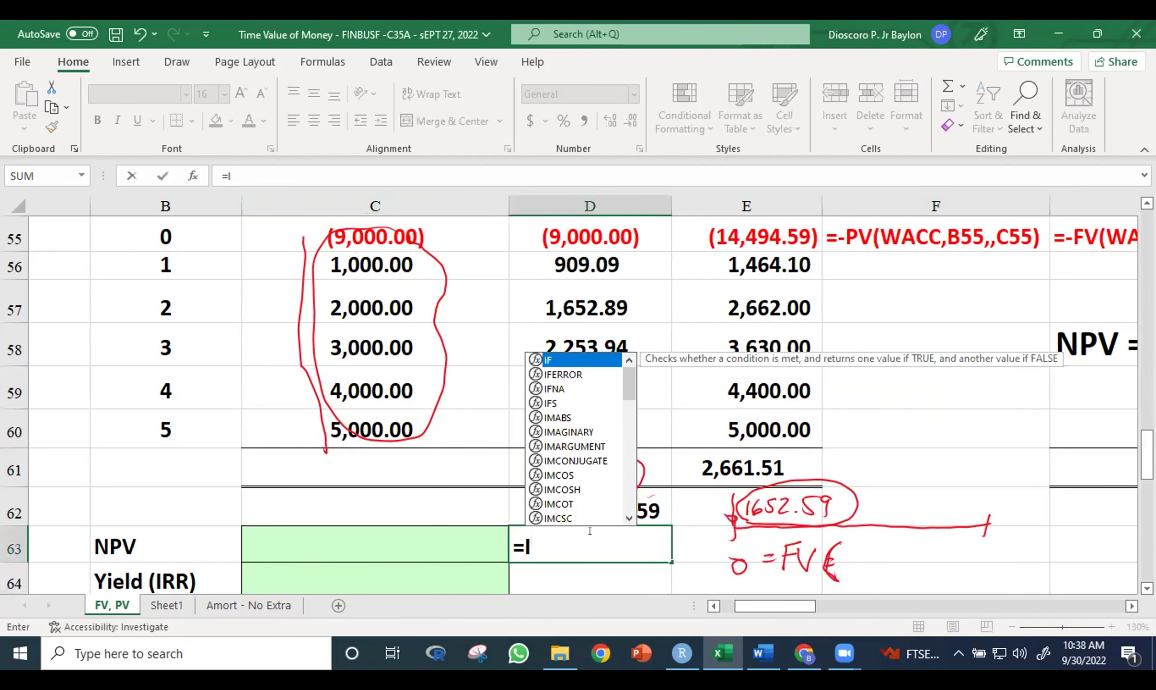
pyautogui.press('BackSpace')
pyautogui.press('BackSpace')
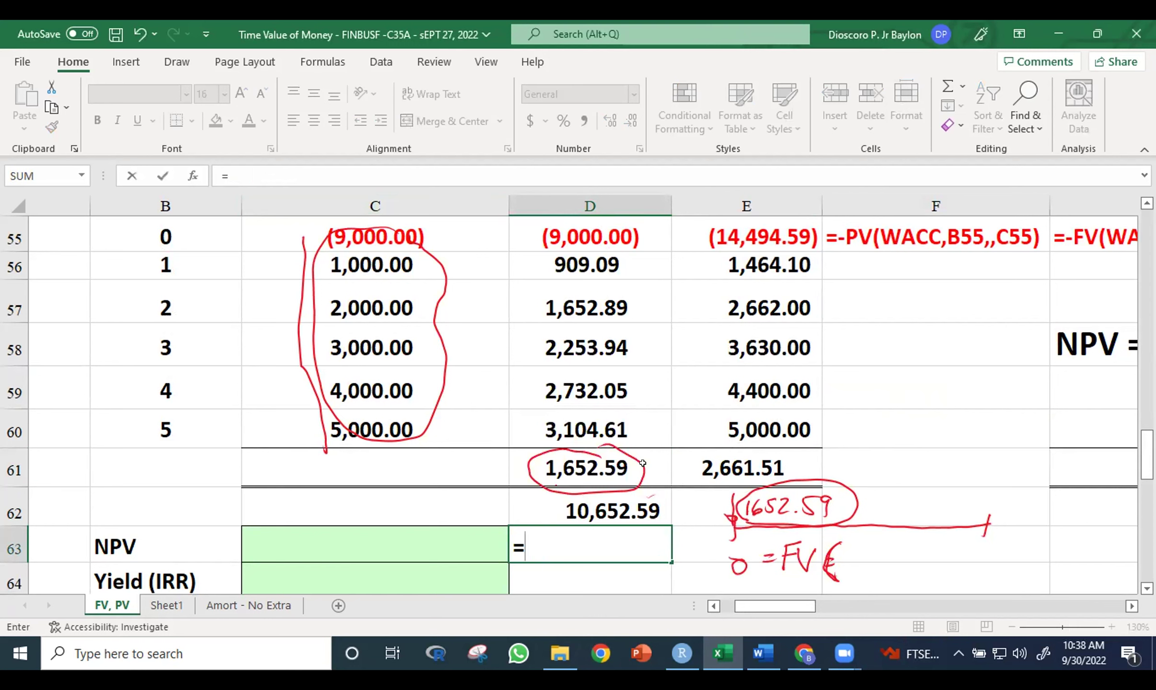
pyautogui.write('-FV')
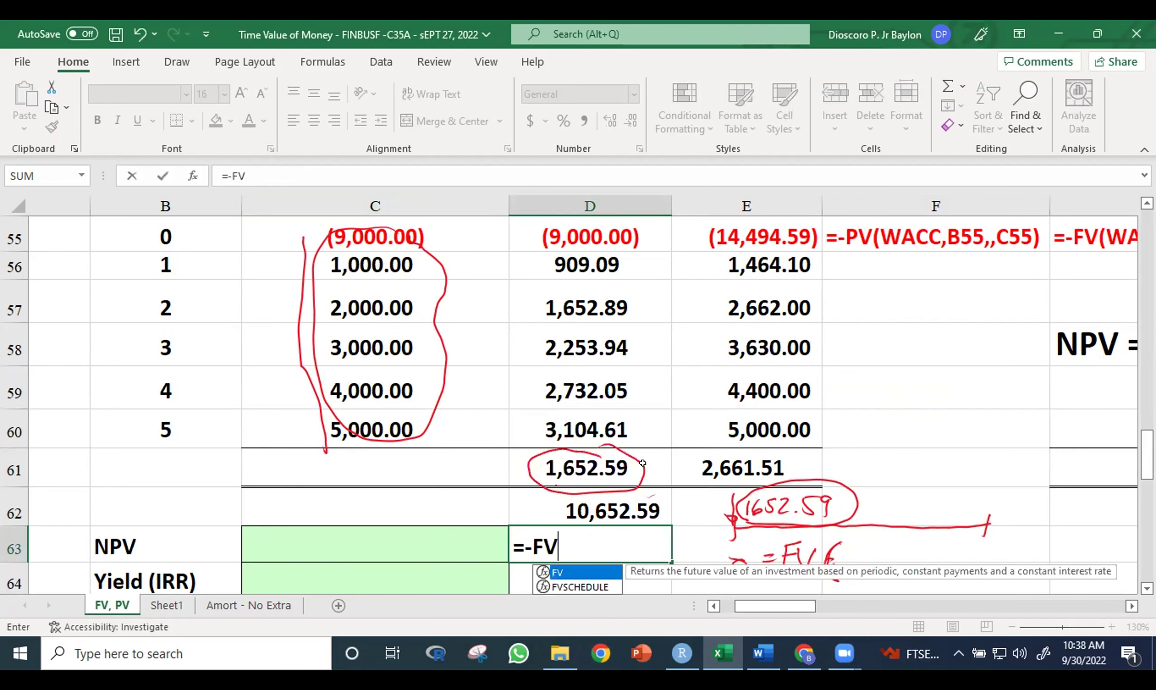
pyautogui.write('(')
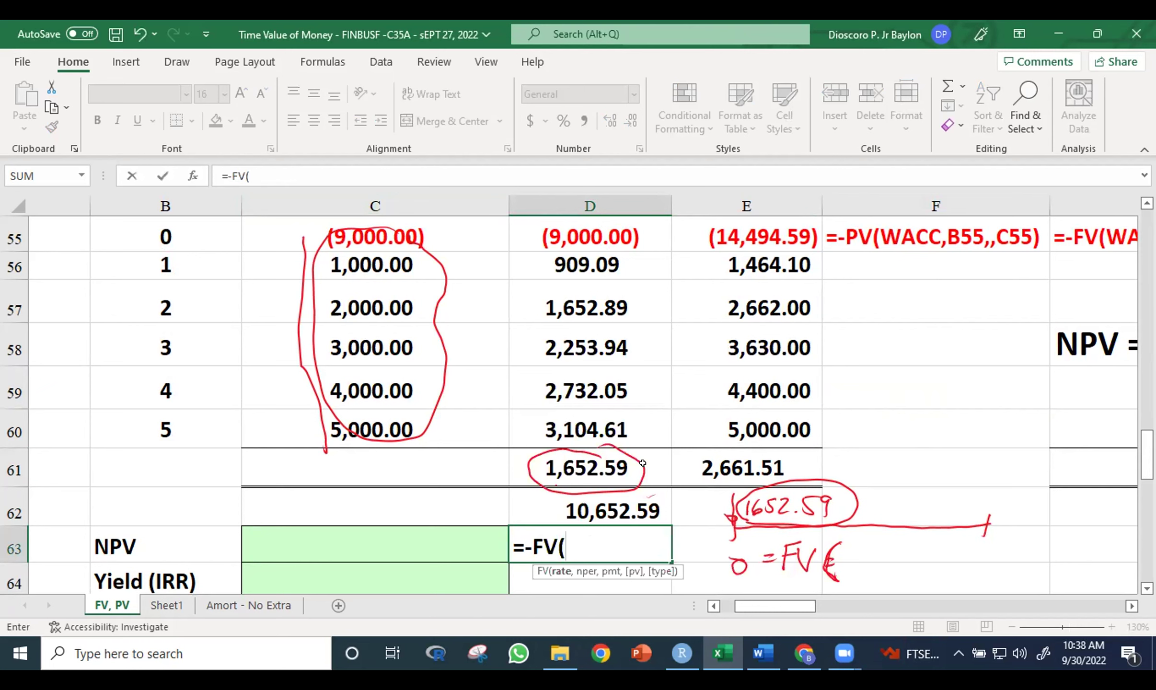
pyautogui.write('WA')
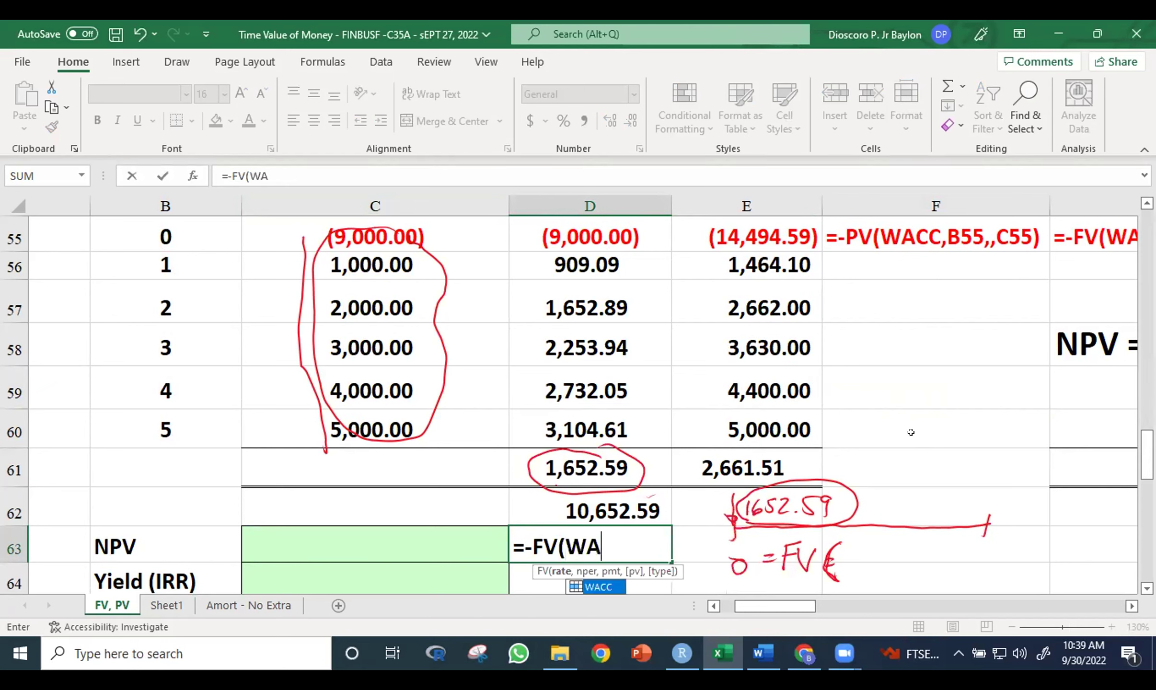
pyautogui.write('C')
pyautogui.press('Tab')
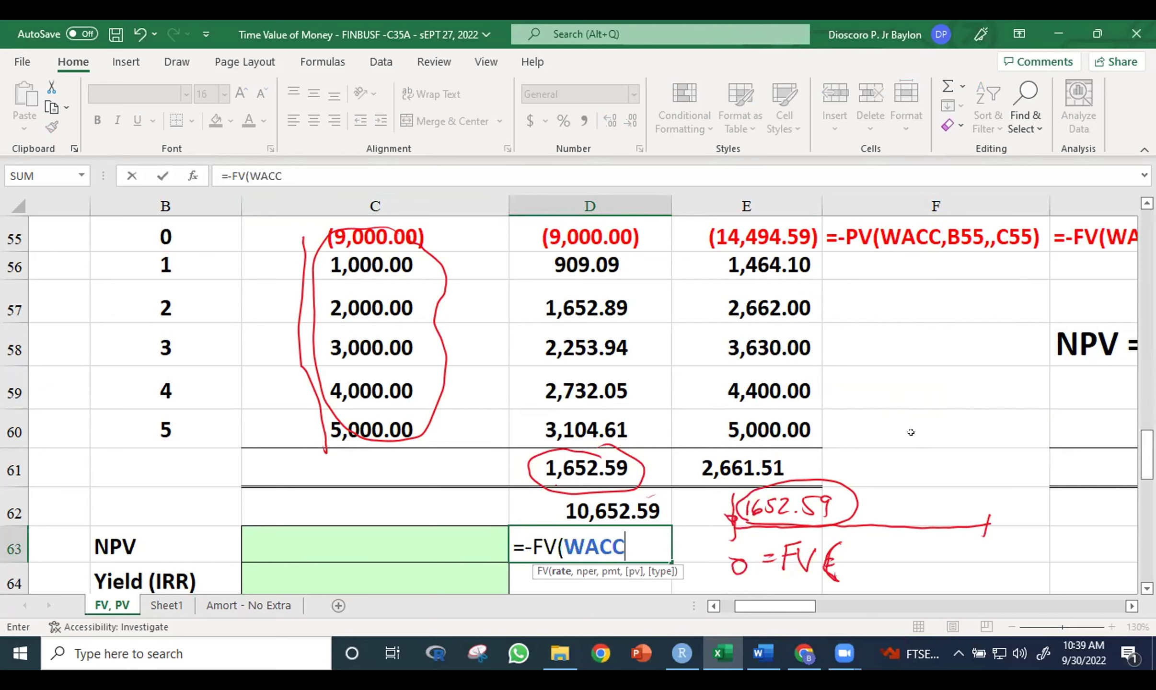
pyautogui.write(',')
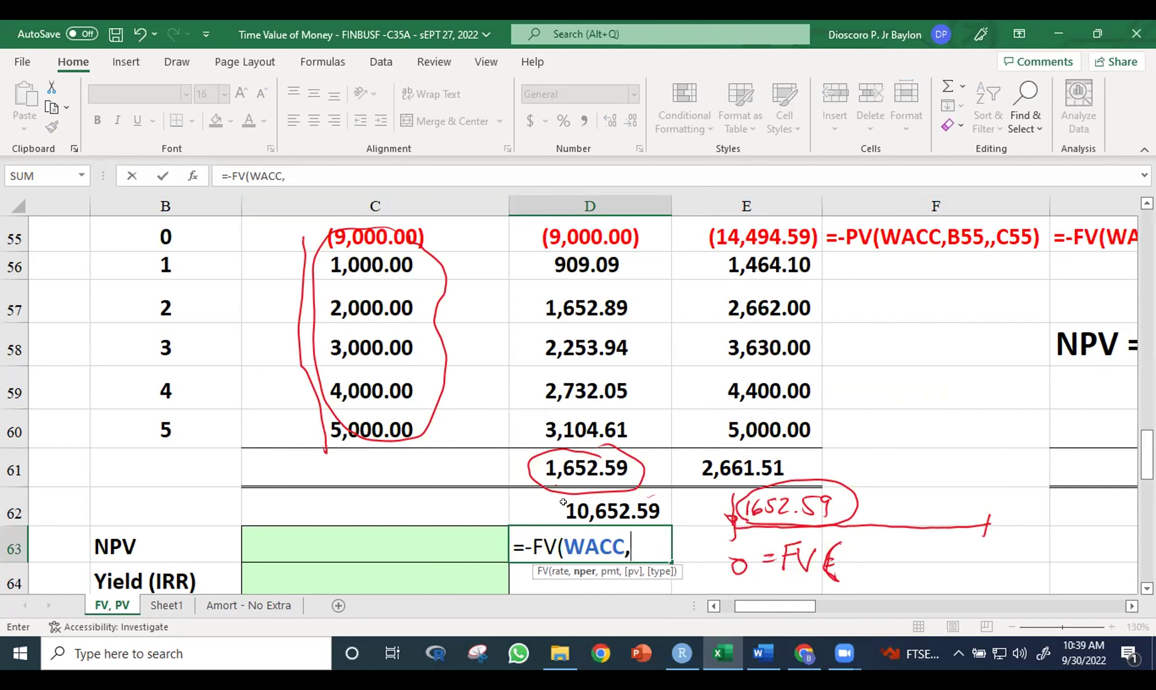
pyautogui.click(153, 422)
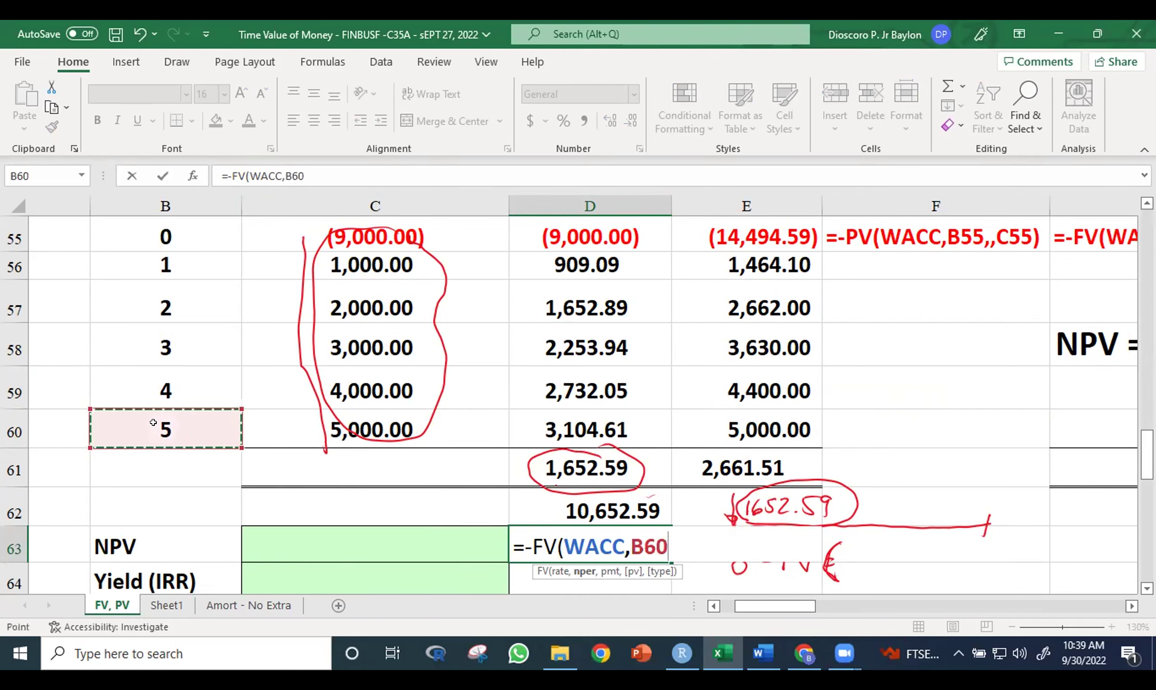
pyautogui.write(',')
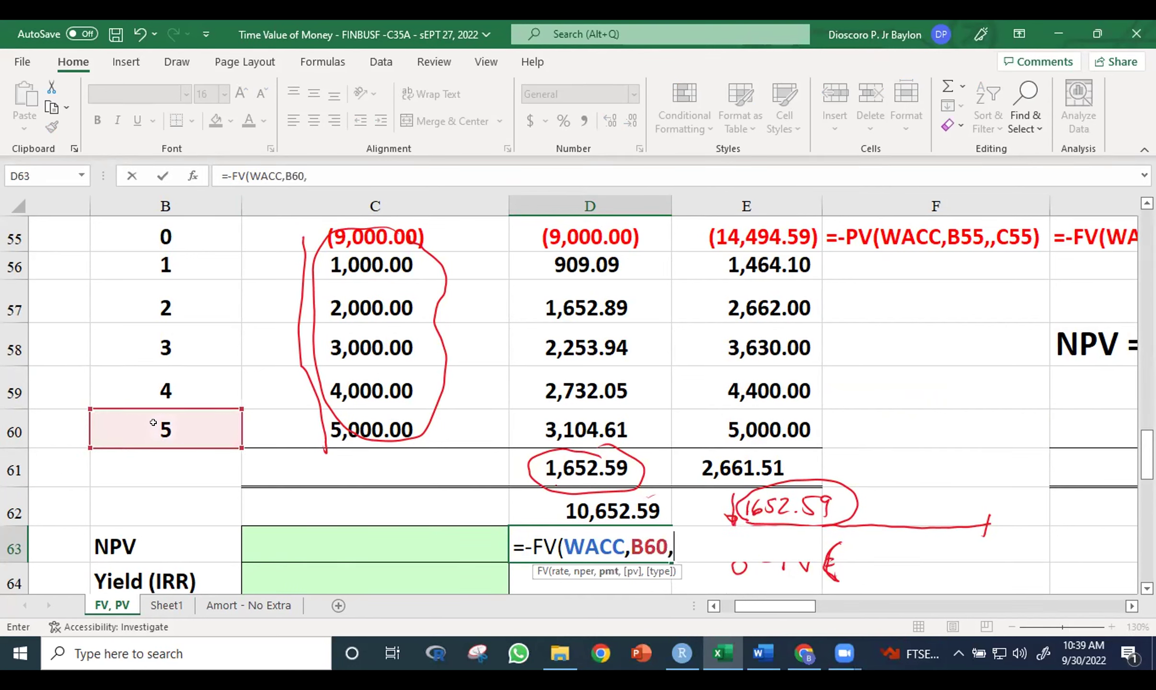
pyautogui.write(',')
pyautogui.click(592, 464)
pyautogui.click(653, 461)
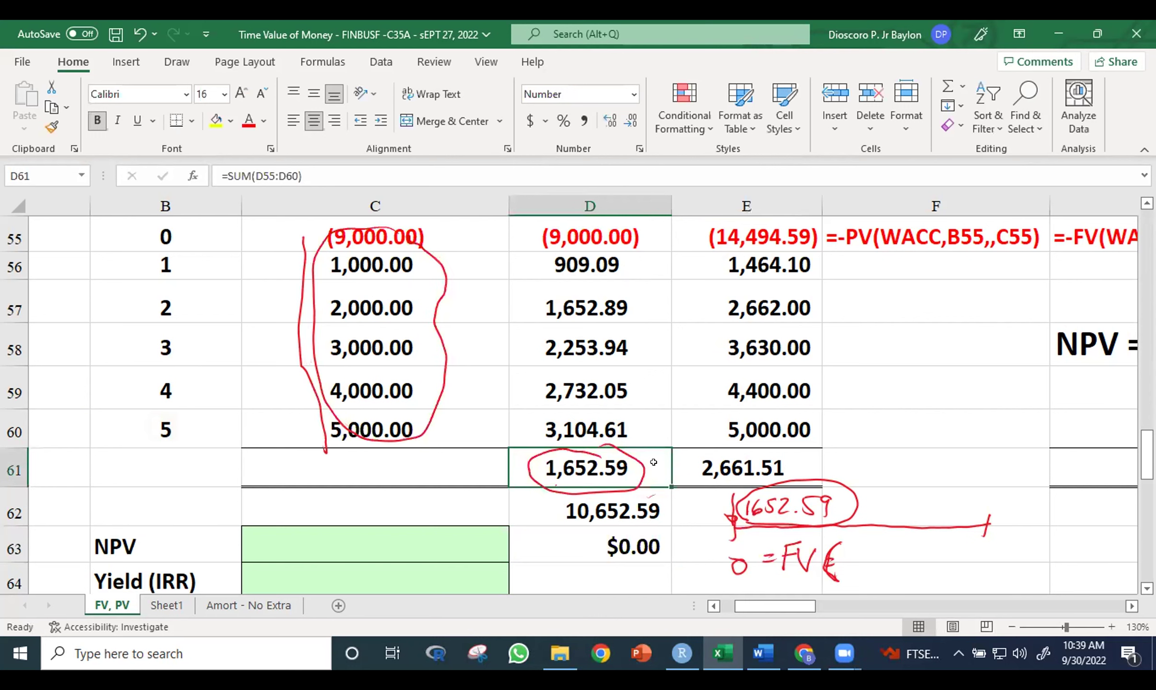
# Complete the formula in D63 with D61 as the present value, giving =-FV(WACC,B60,,D61)
pyautogui.click(623, 546)
pyautogui.press('F2')
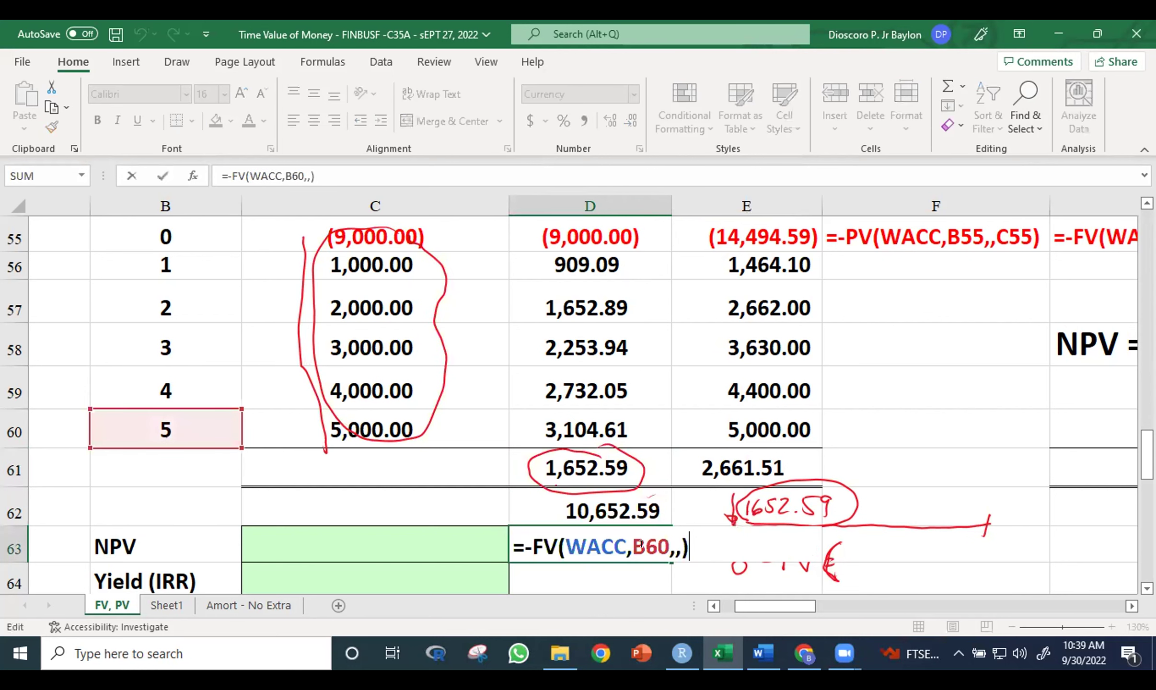
pyautogui.click(668, 543)
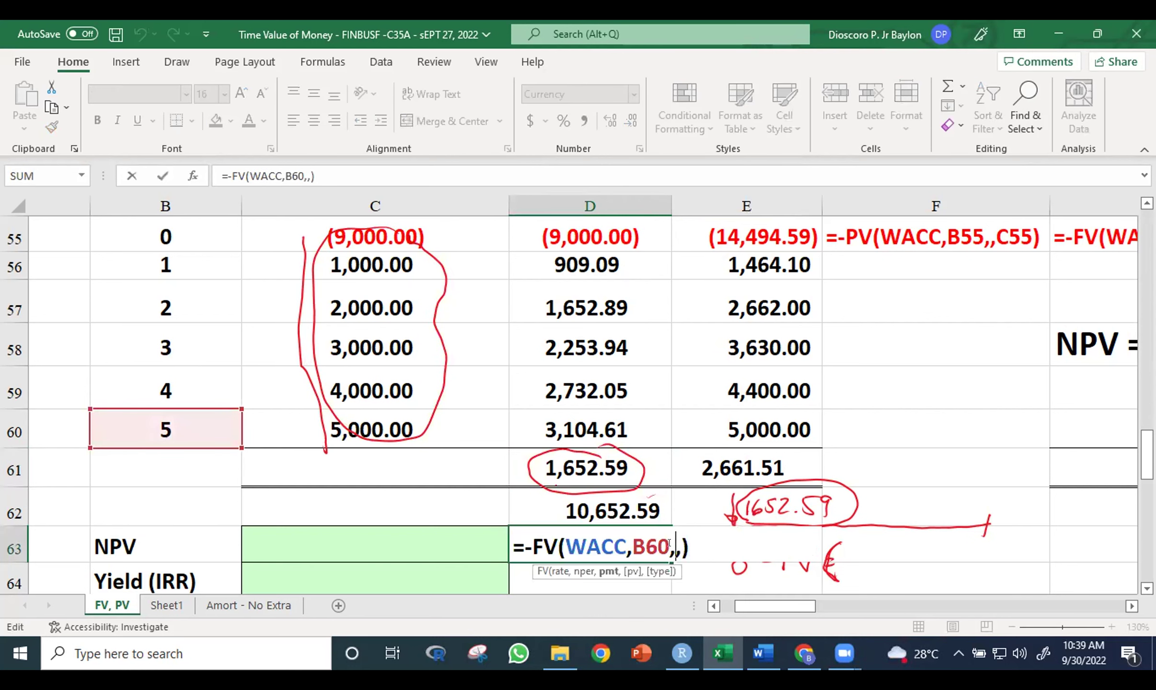
pyautogui.click(681, 545)
pyautogui.click(696, 463)
pyautogui.press('Left')
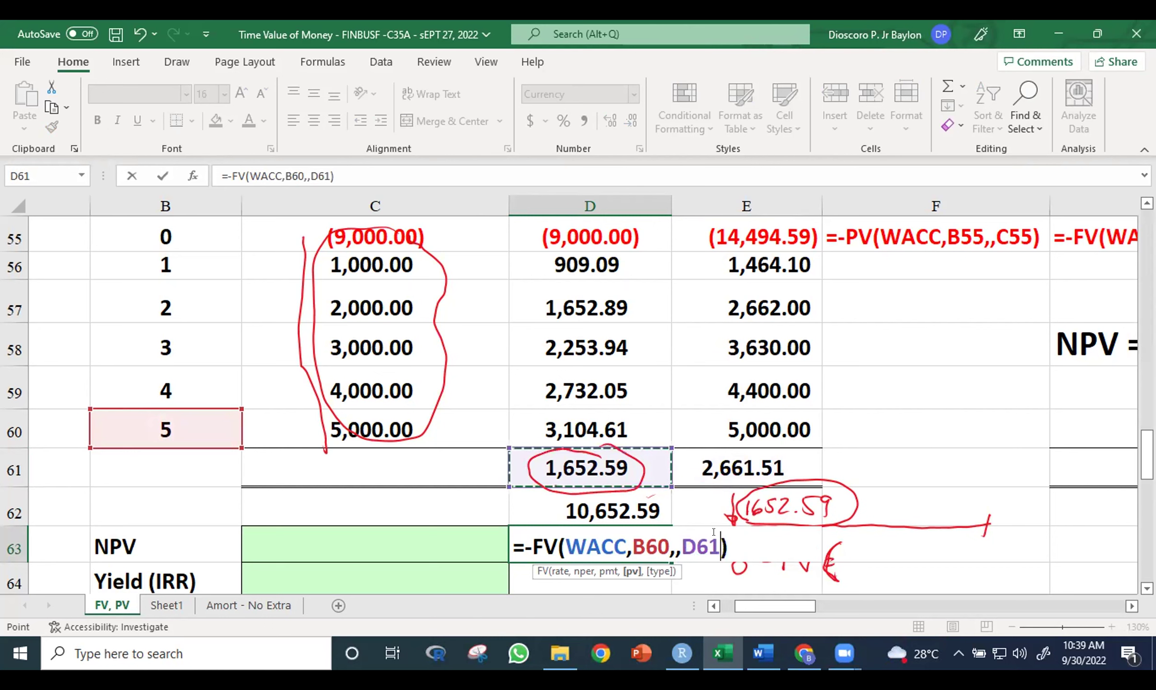
pyautogui.hotkey('ctrl', 'Return')
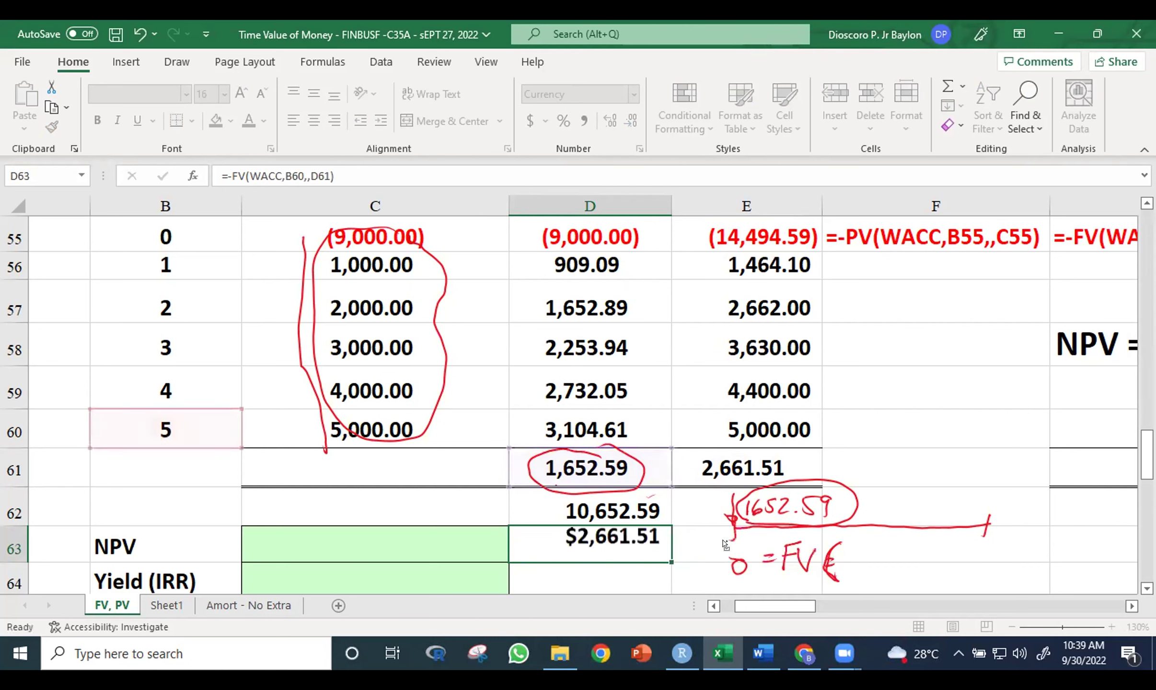
# Copy the cell formatting of the FV total in E61 onto D63
pyautogui.click(549, 459)
pyautogui.click(248, 418)
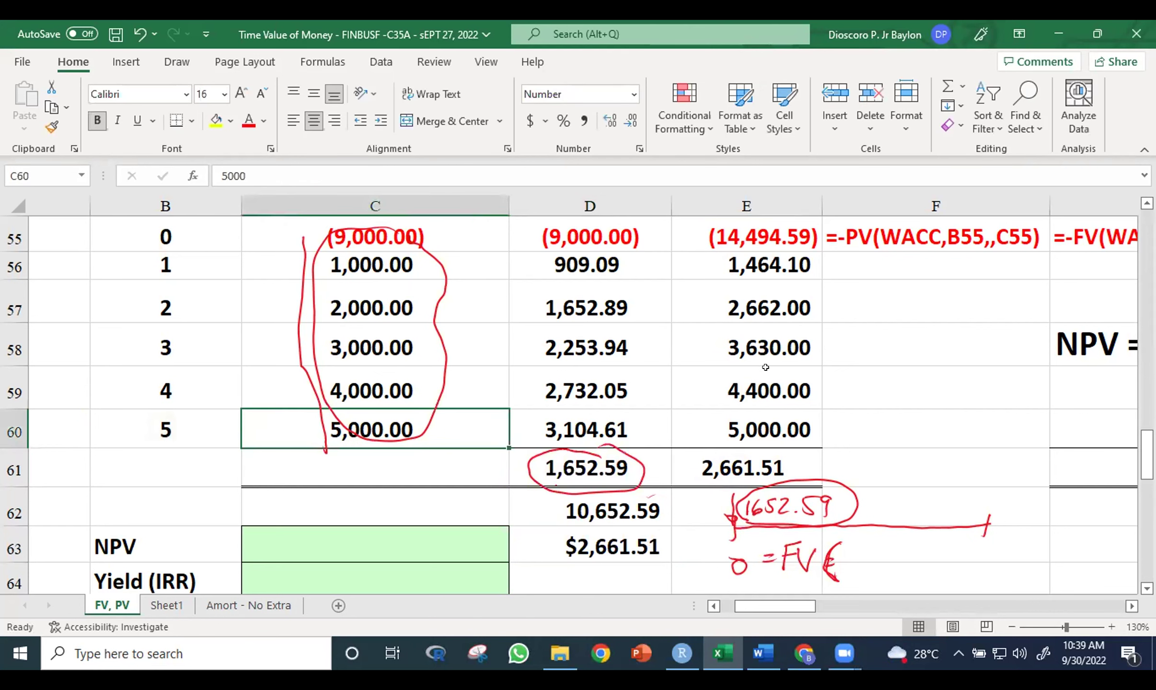
pyautogui.click(914, 323)
pyautogui.click(750, 456)
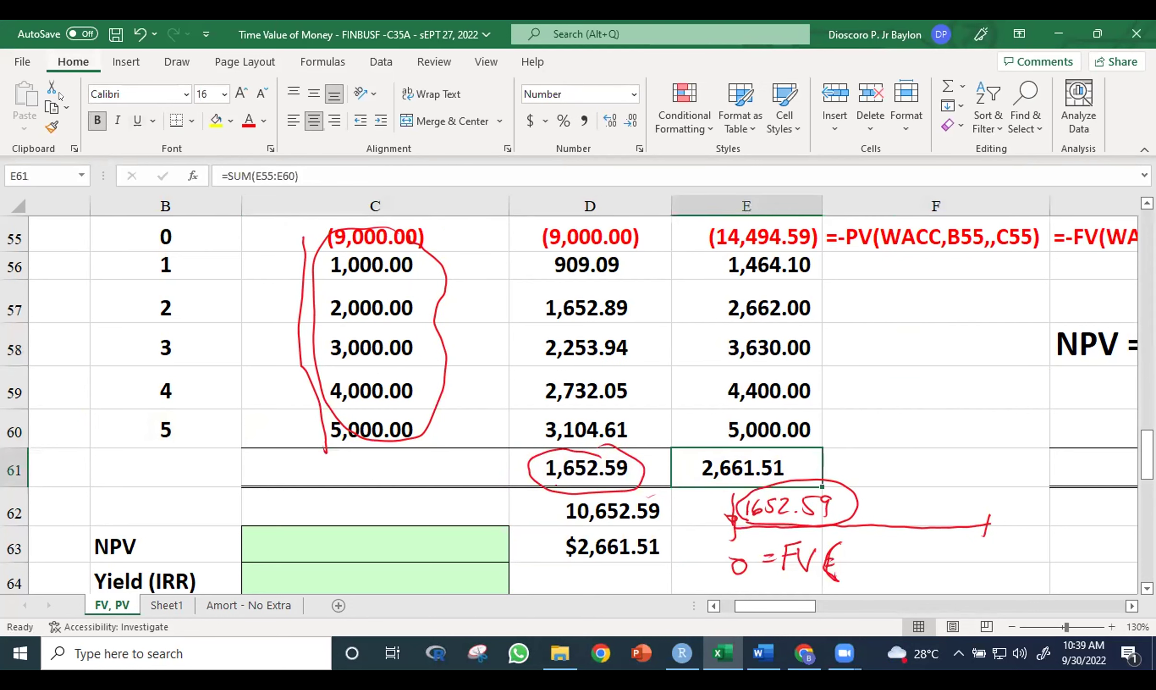
pyautogui.click(52, 128)
pyautogui.click(558, 544)
pyautogui.click(938, 349)
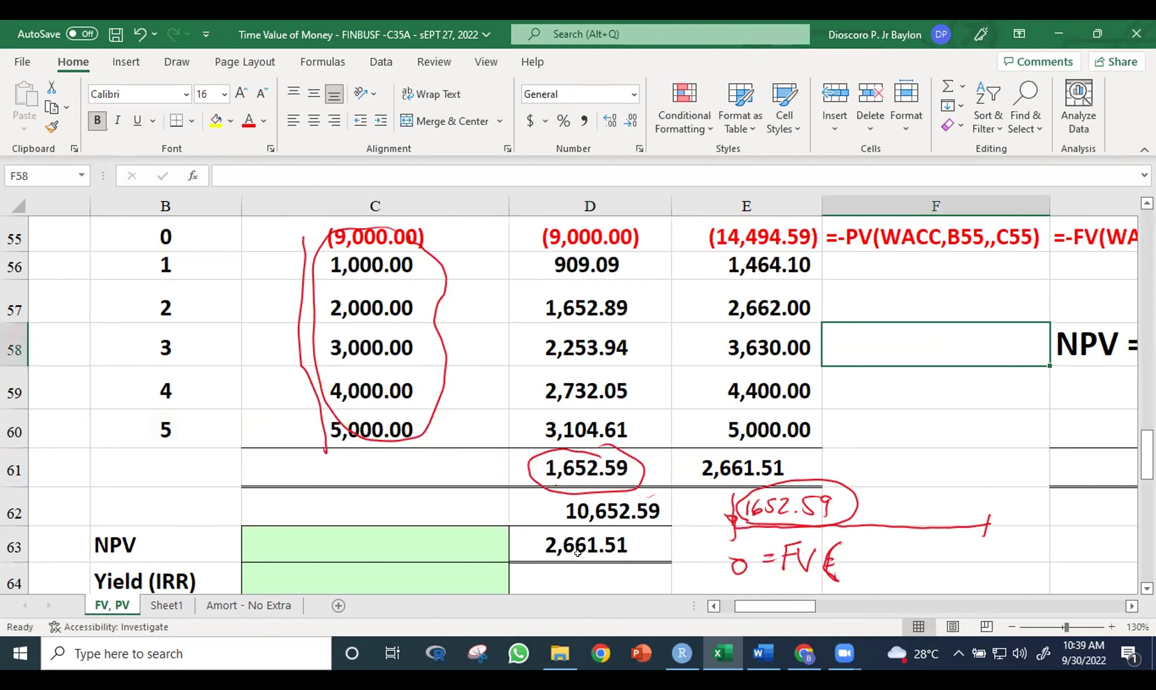
# Move the FV formula from D63 to F61, next to the summed future values
pyautogui.click(628, 542)
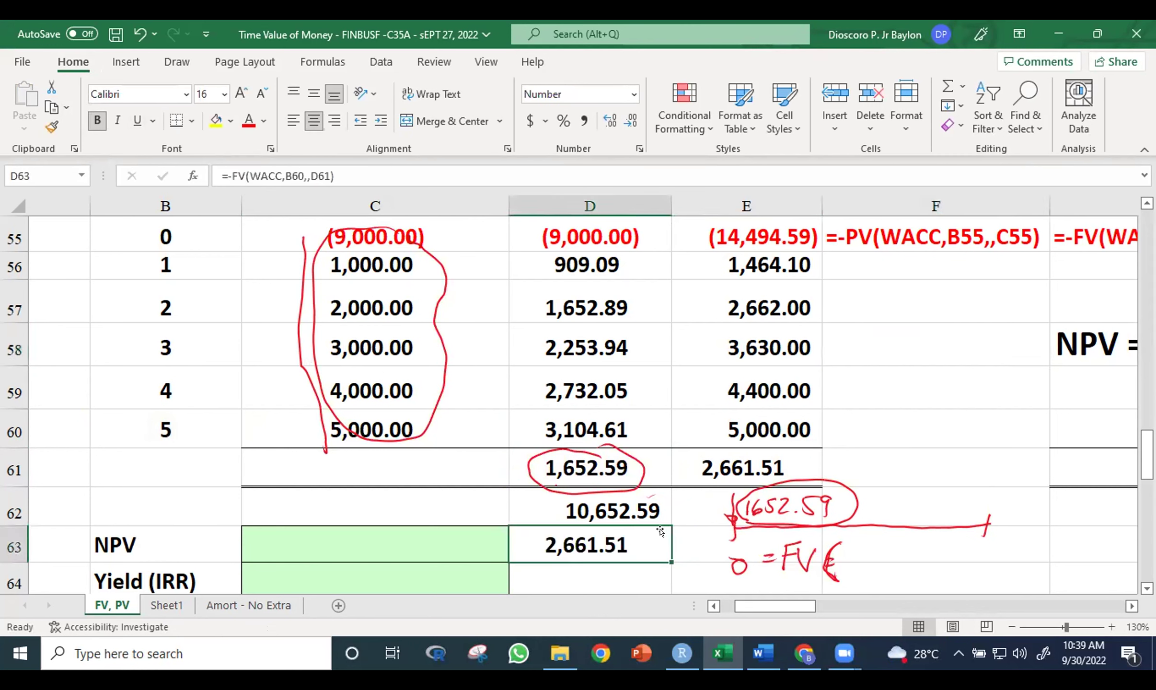
pyautogui.moveTo(667, 531); pyautogui.dragTo(860, 476)
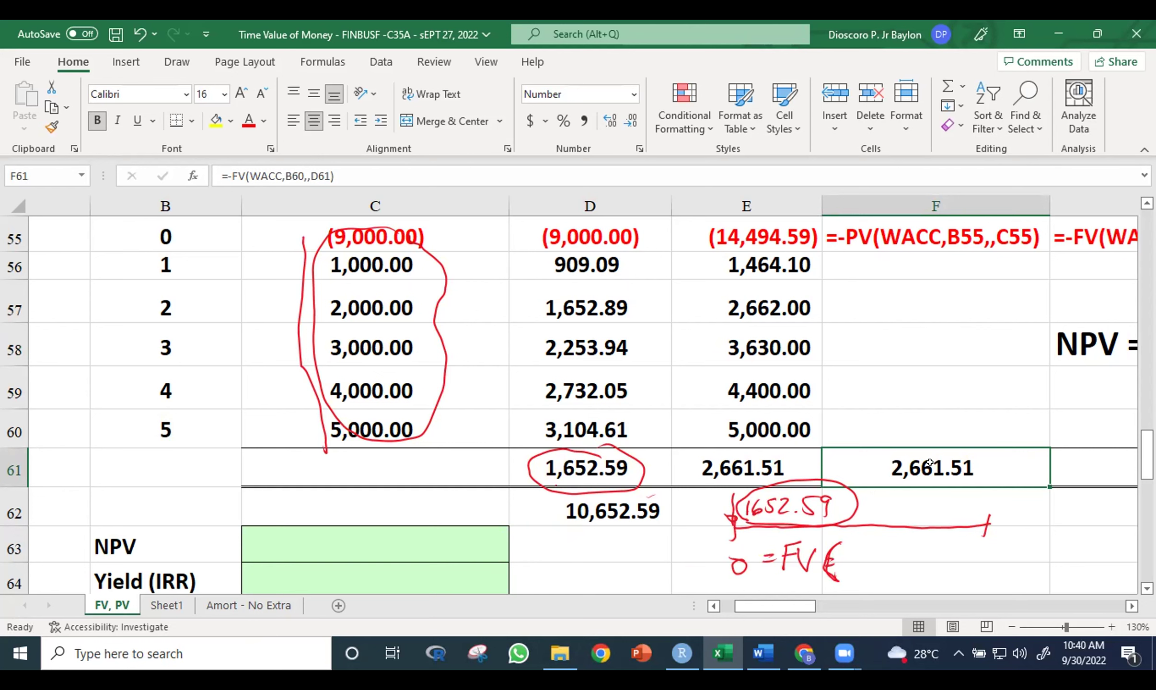
pyautogui.click(964, 429)
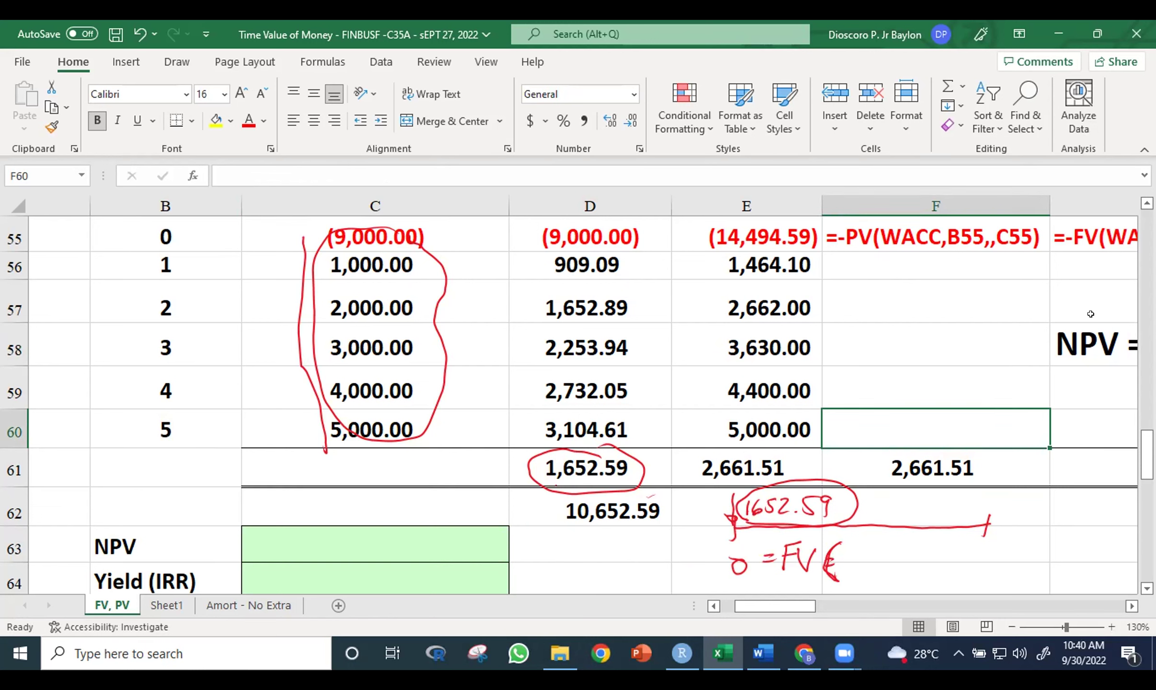
pyautogui.moveTo(1147, 455)
pyautogui.mouseDown()
pyautogui.moveTo(1146, 464)
pyautogui.moveTo(1146, 448)
pyautogui.mouseUp()
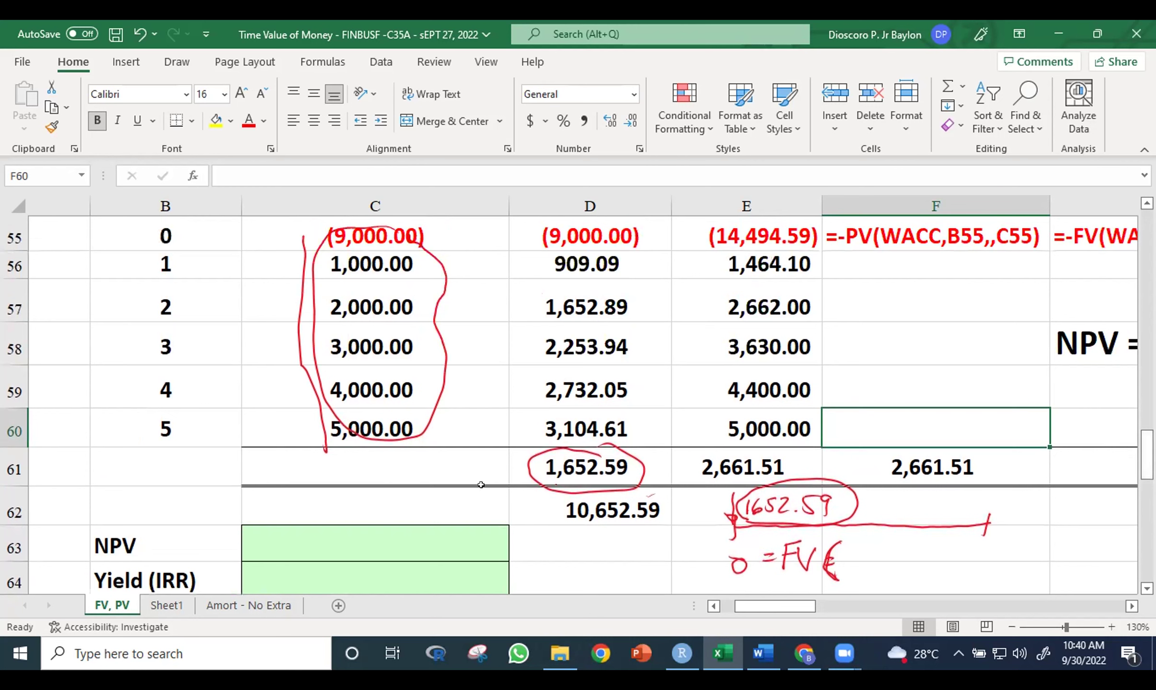
pyautogui.click(438, 489)
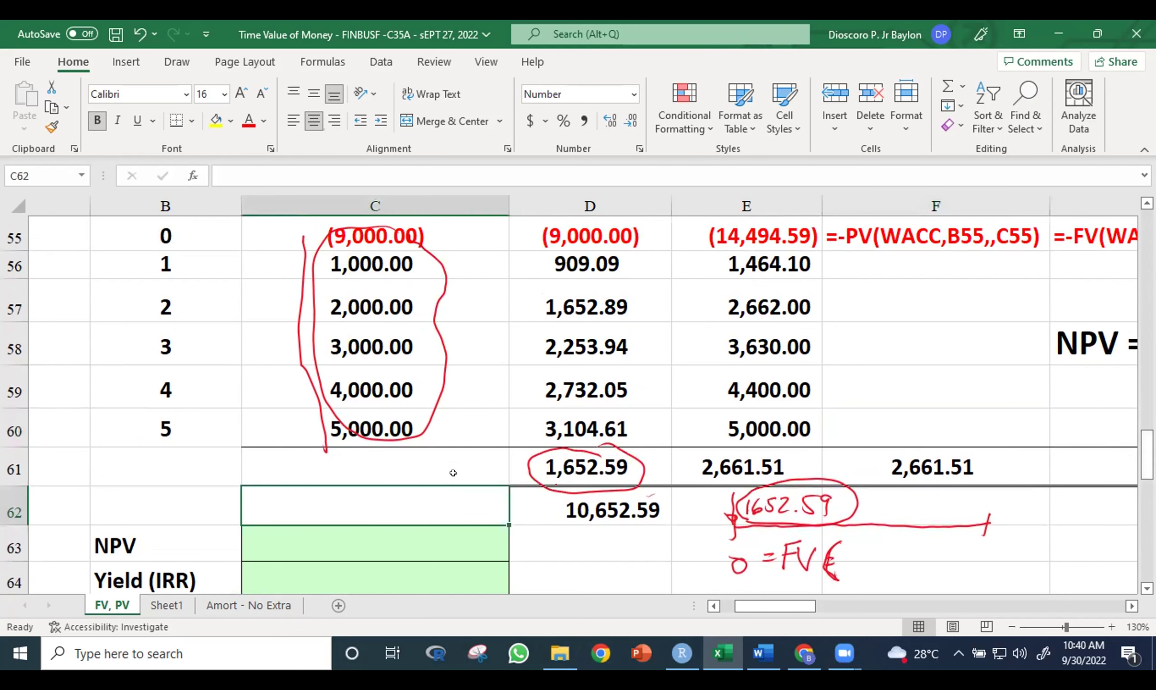
pyautogui.click(463, 461)
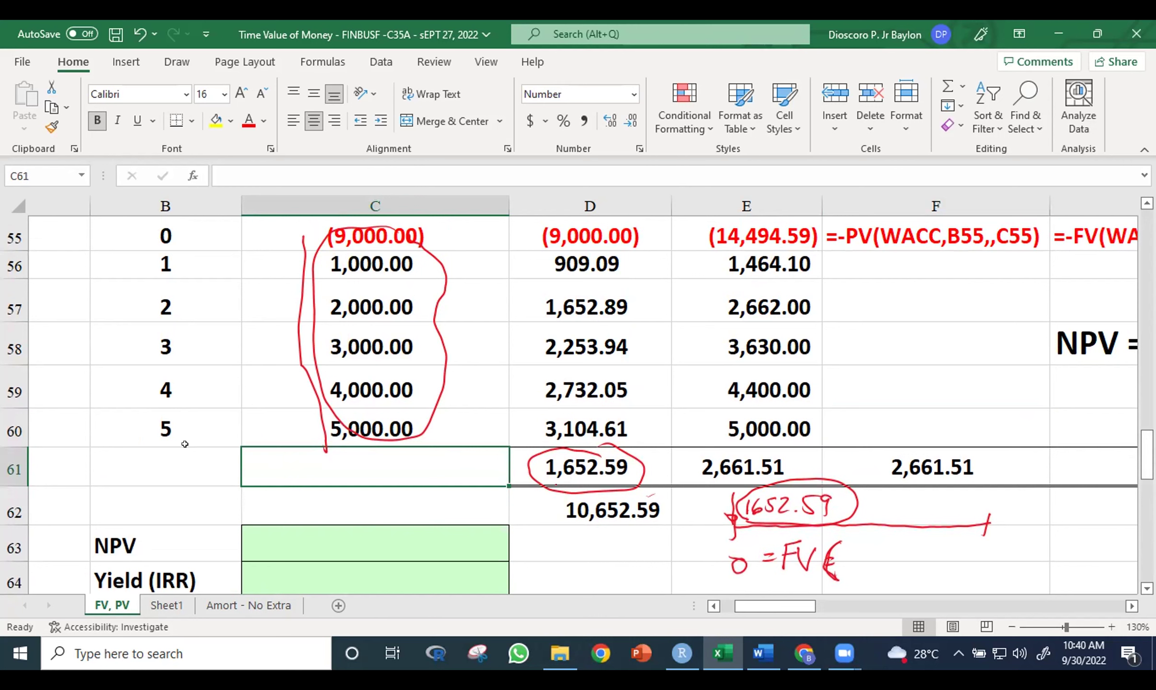
pyautogui.click(274, 421)
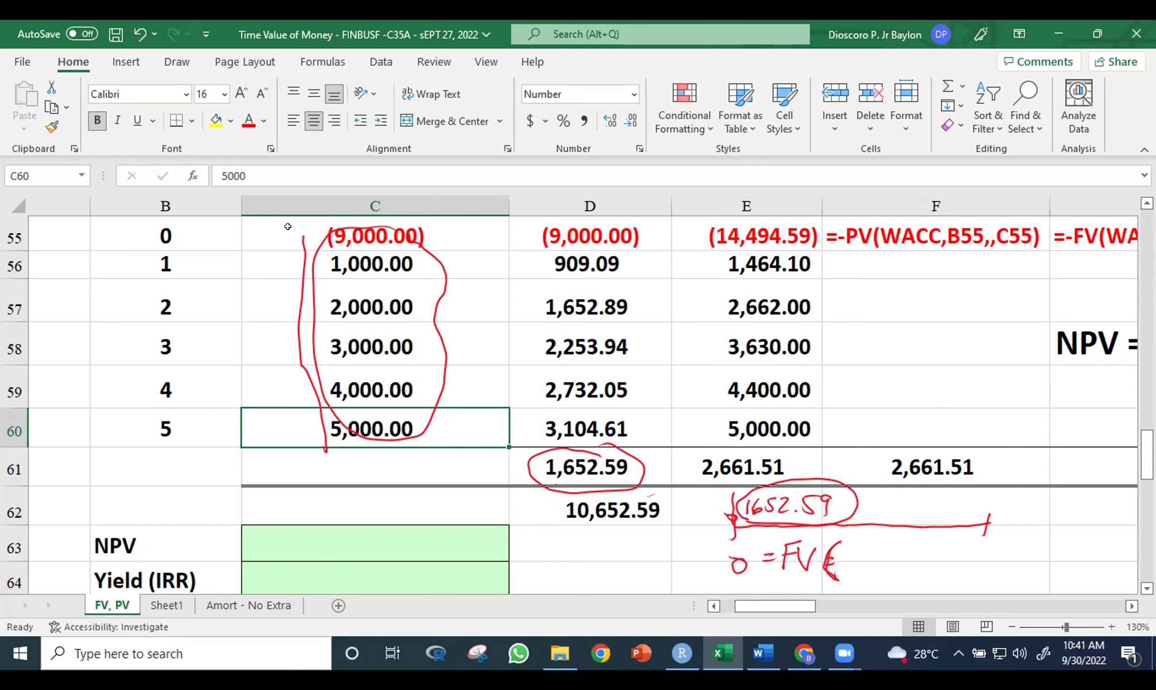
pyautogui.moveTo(193, 234); pyautogui.dragTo(182, 420)
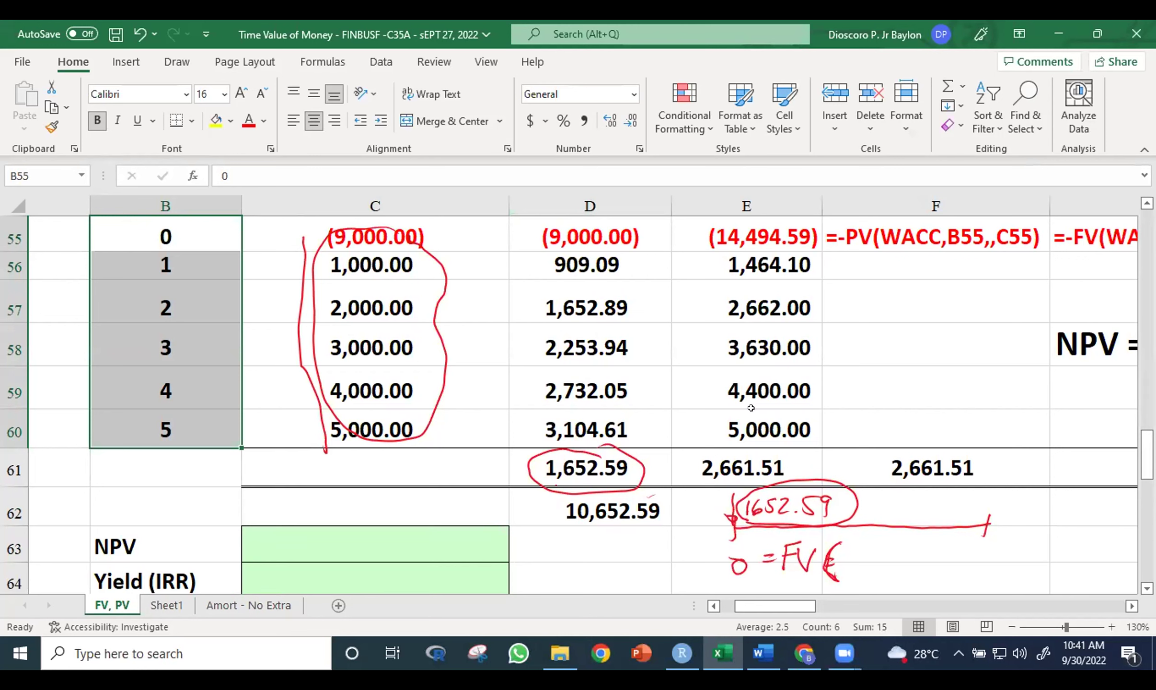
pyautogui.click(657, 546)
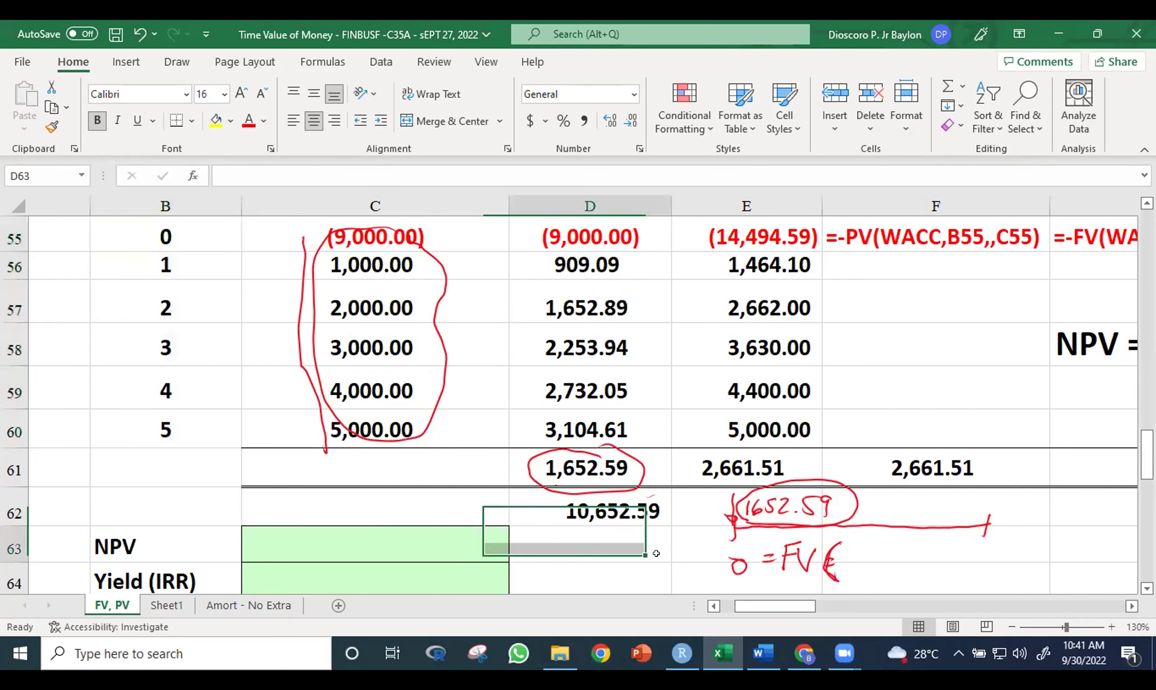
# Begin a formula in the NPV result cell C63 using the NPV function with WACC as the discount rate
pyautogui.click(344, 530)
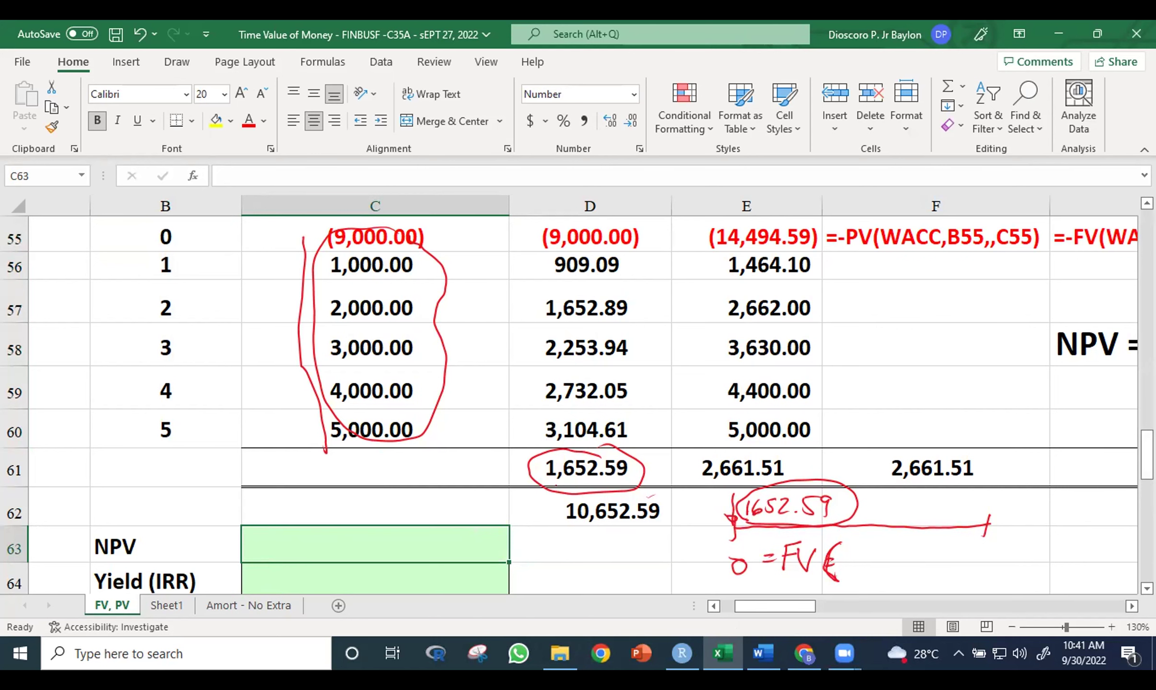
pyautogui.moveTo(1147, 455); pyautogui.dragTo(1147, 456)
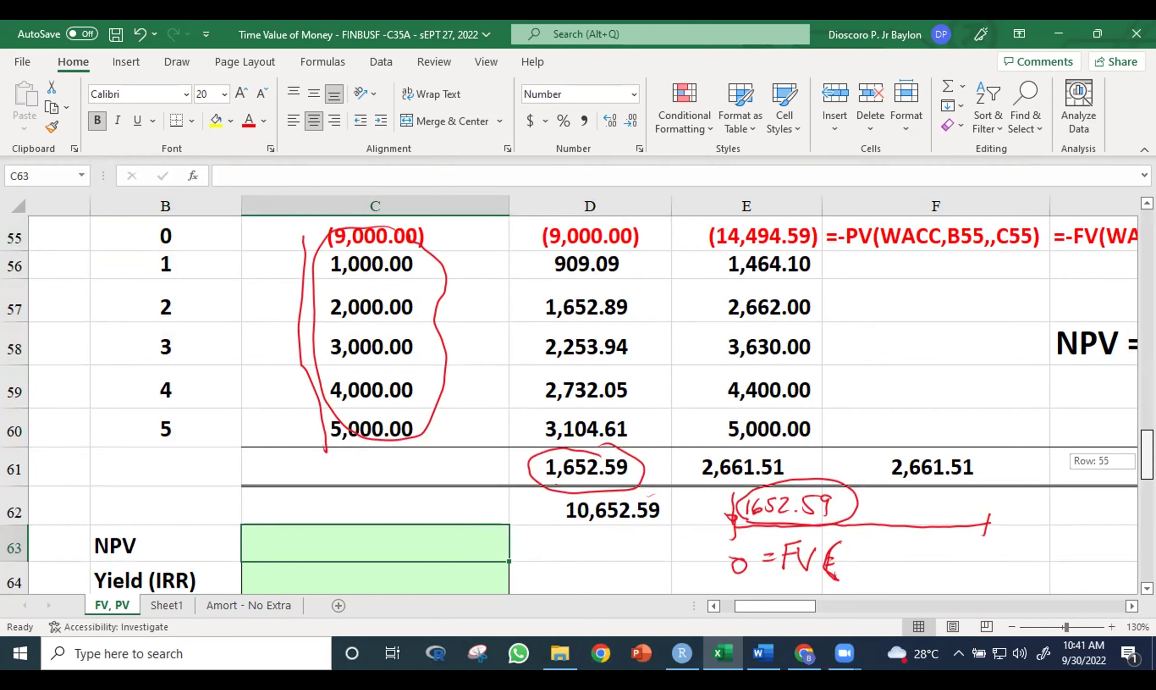
pyautogui.moveTo(1146, 457); pyautogui.dragTo(1147, 456)
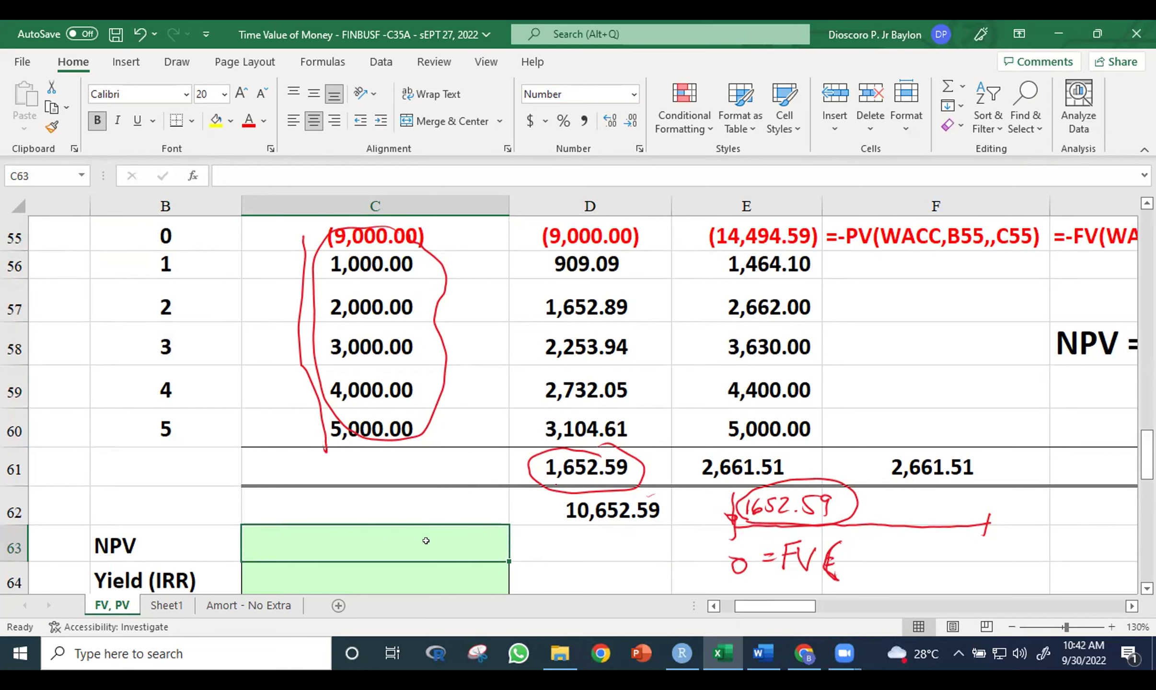
pyautogui.scroll(-1, 129, 525)
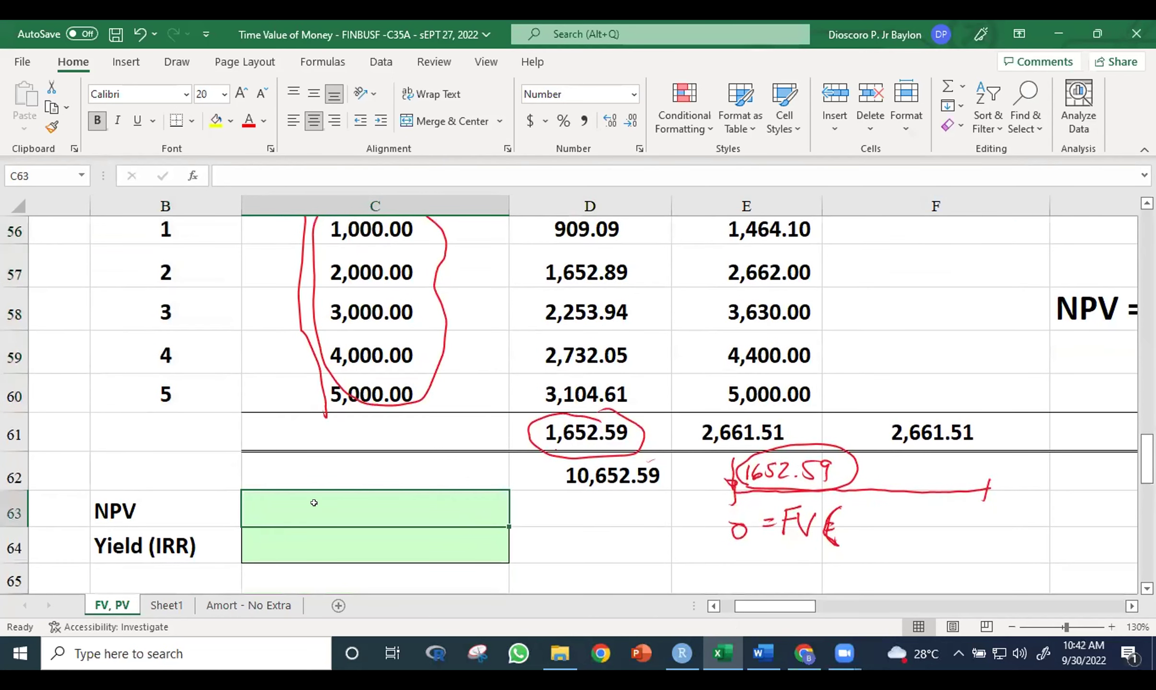
pyautogui.write('=npv')
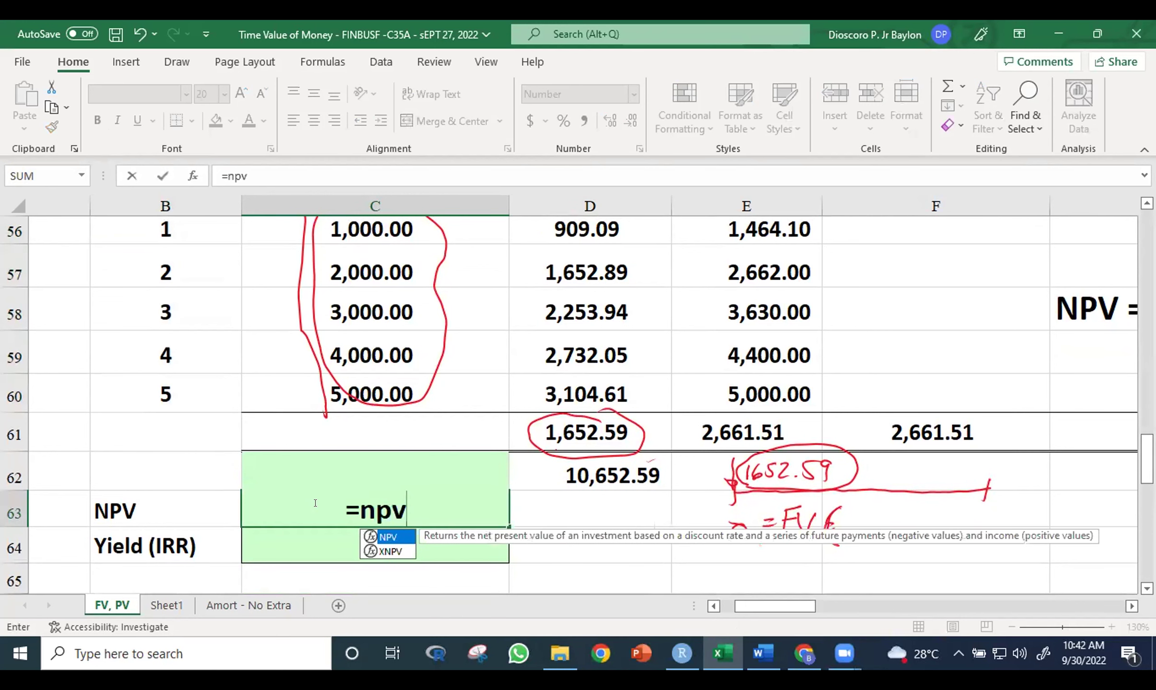
pyautogui.press('BackSpace')
pyautogui.press('BackSpace')
pyautogui.press('BackSpace')
pyautogui.write('NPV')
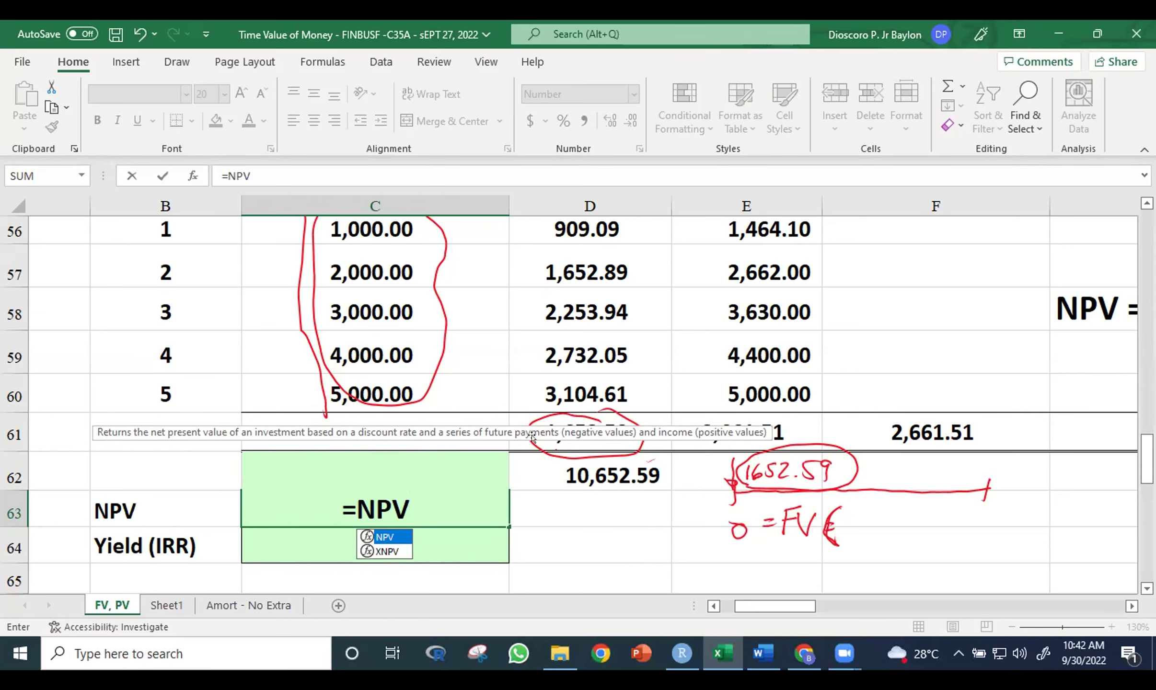
pyautogui.moveTo(1147, 458)
pyautogui.mouseDown()
pyautogui.moveTo(1146, 448)
pyautogui.moveTo(1147, 458)
pyautogui.mouseUp()
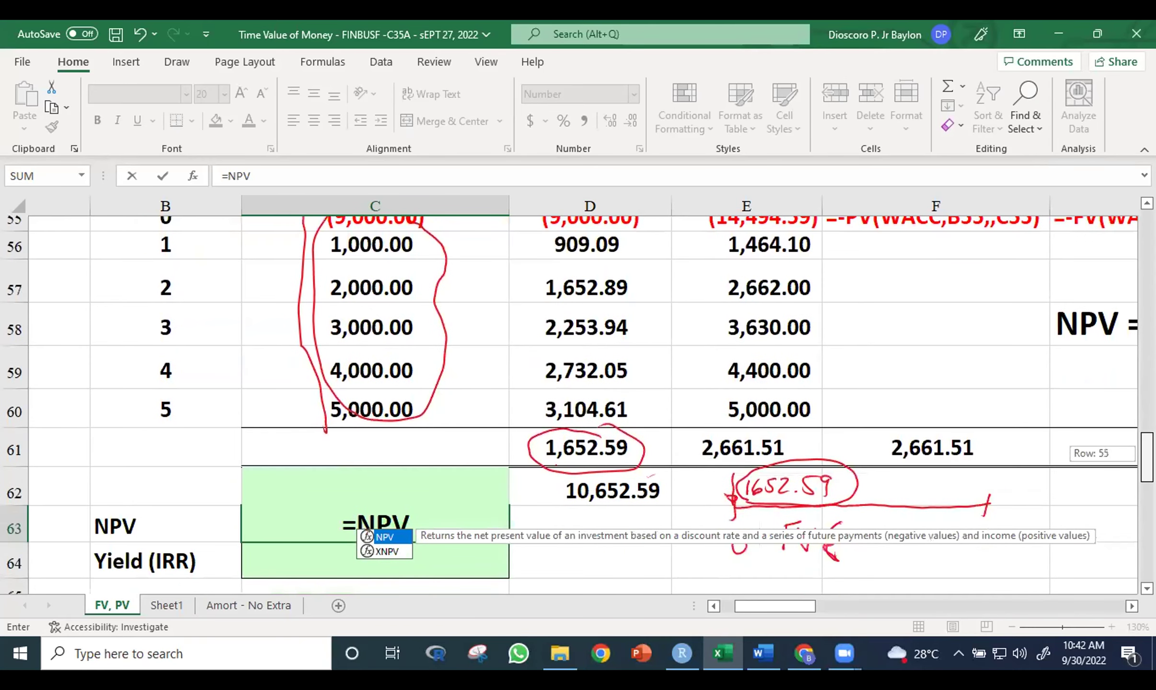
pyautogui.moveTo(1147, 457); pyautogui.dragTo(1147, 453)
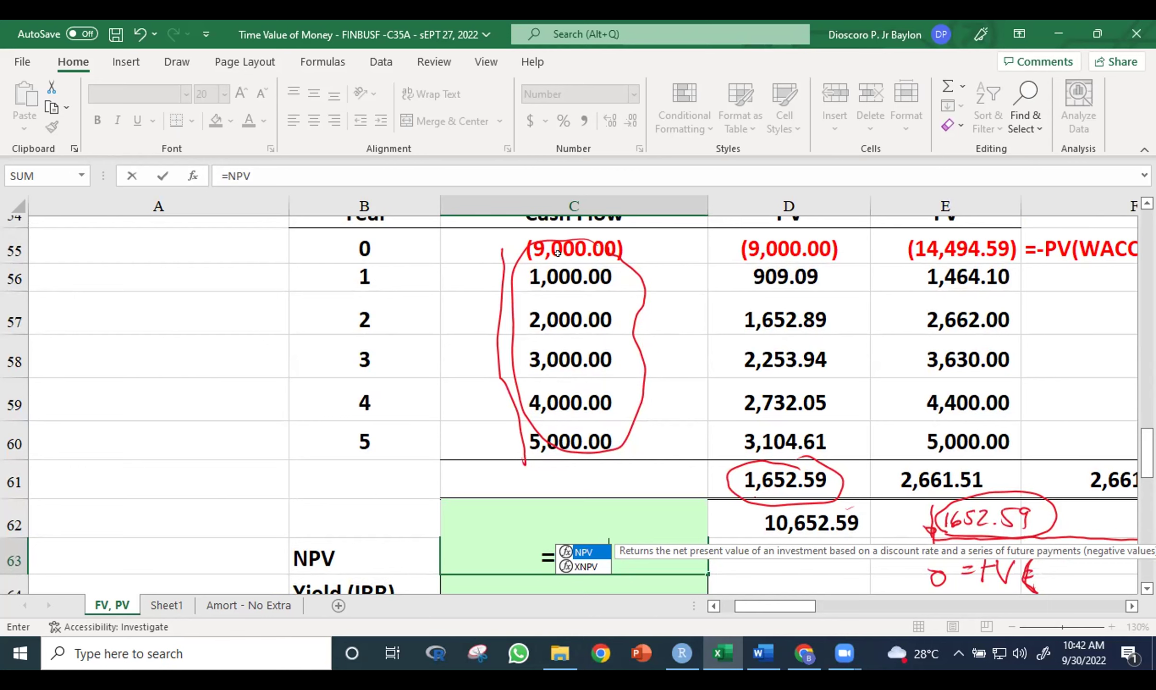
pyautogui.moveTo(1147, 453); pyautogui.dragTo(1147, 474)
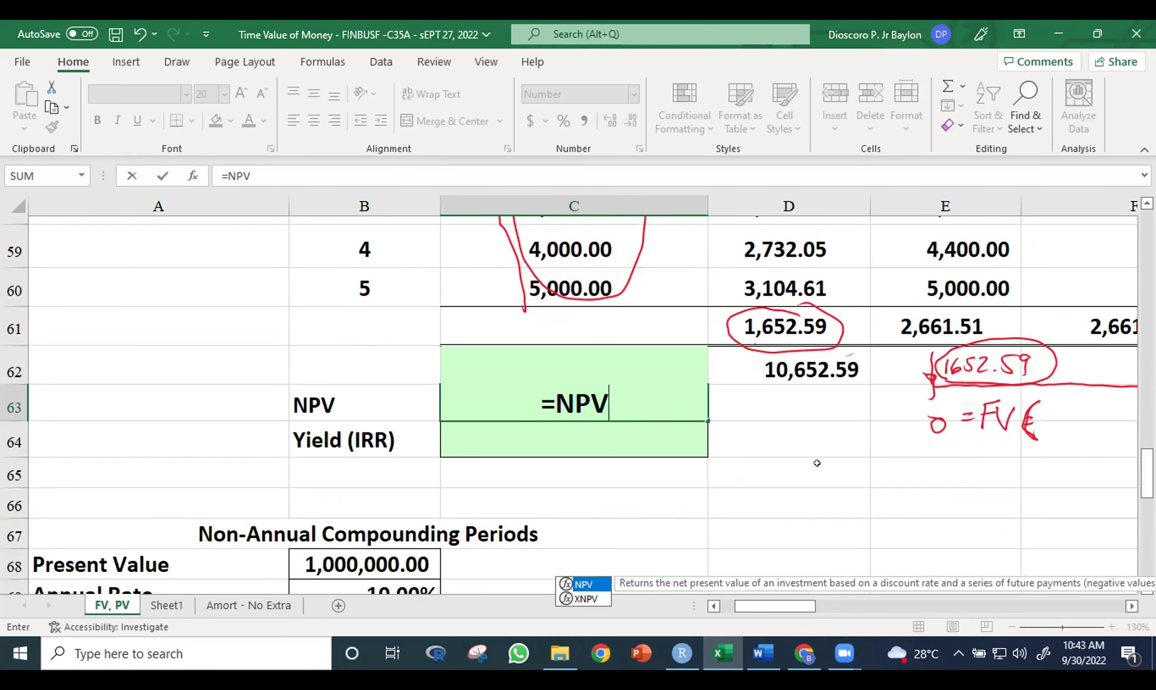
pyautogui.write('(')
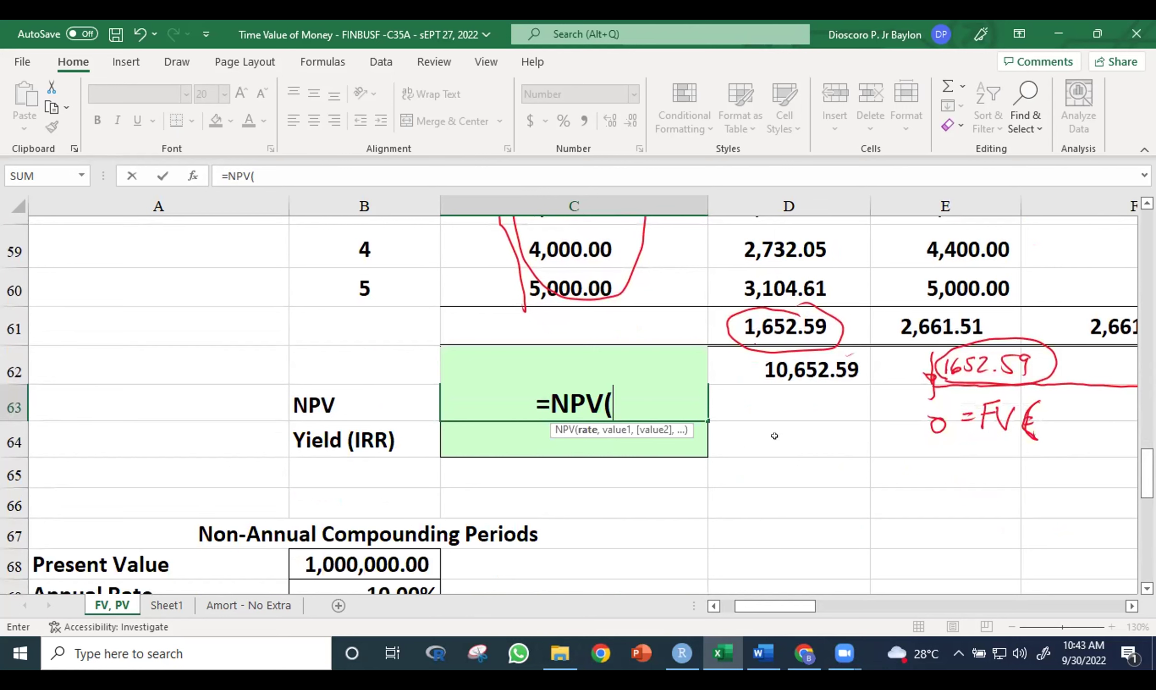
pyautogui.write('WA')
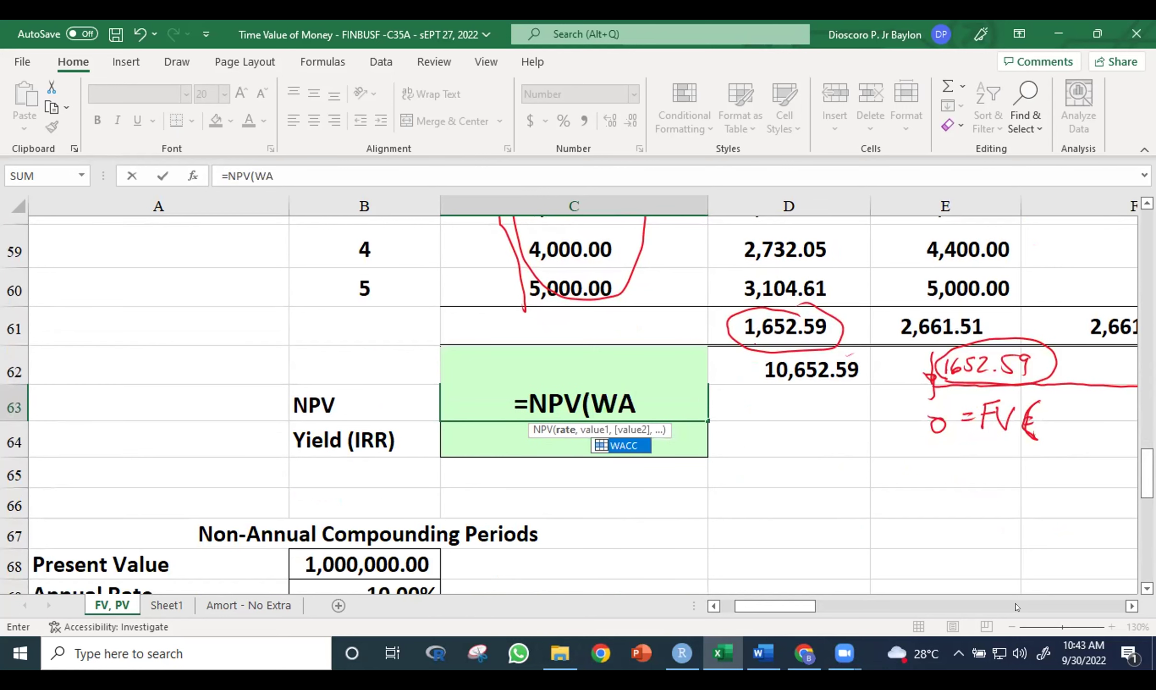
pyautogui.write('CC,')
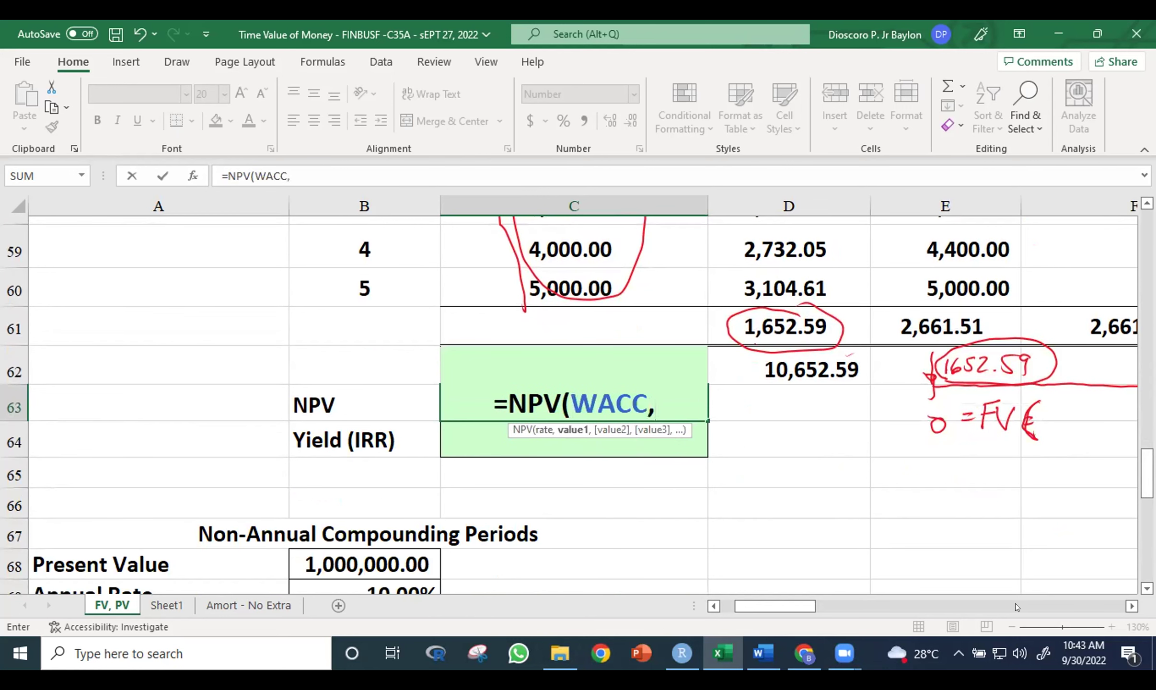
# Complete the NPV formula in C63 with the year 0 to 5 cash flows as its values, giving =NPV(WACC,C55:C60)
pyautogui.moveTo(1147, 474); pyautogui.dragTo(1147, 450)
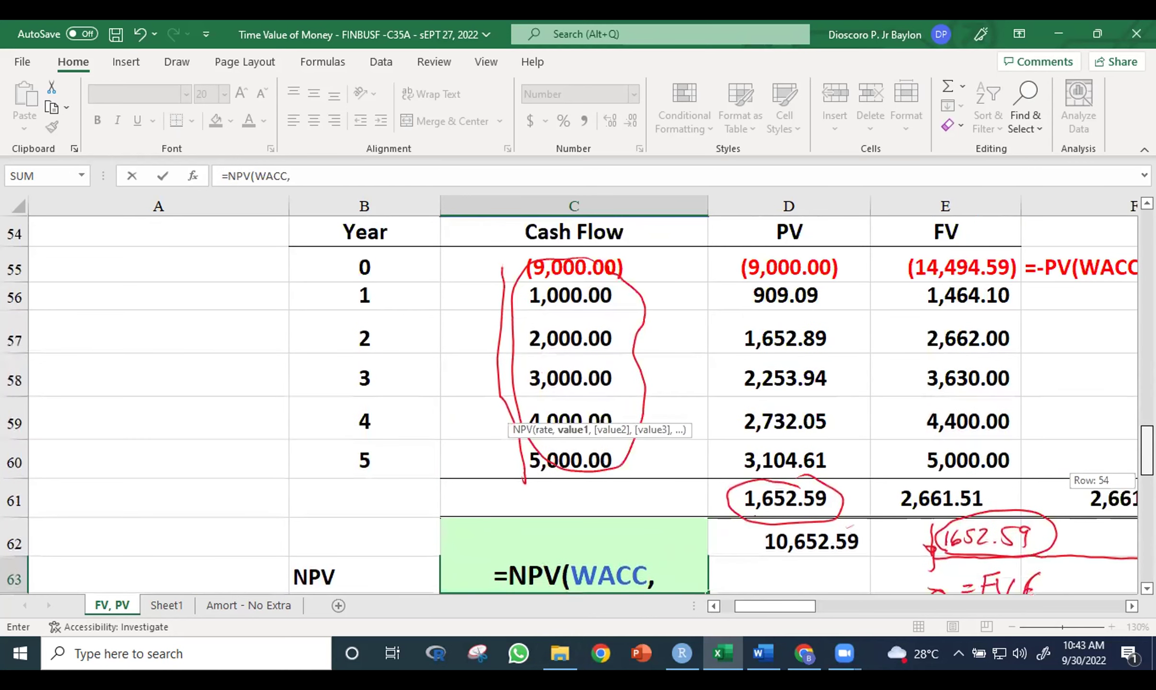
pyautogui.moveTo(442, 256); pyautogui.dragTo(459, 455)
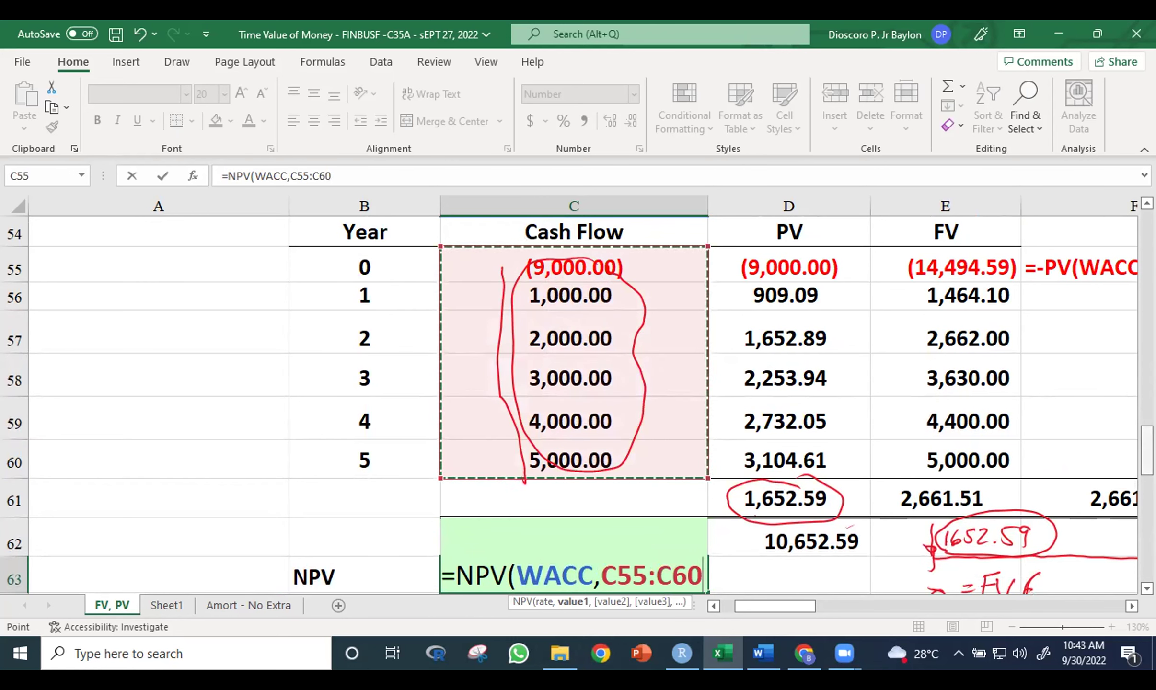
pyautogui.scroll(-2, 575, 403)
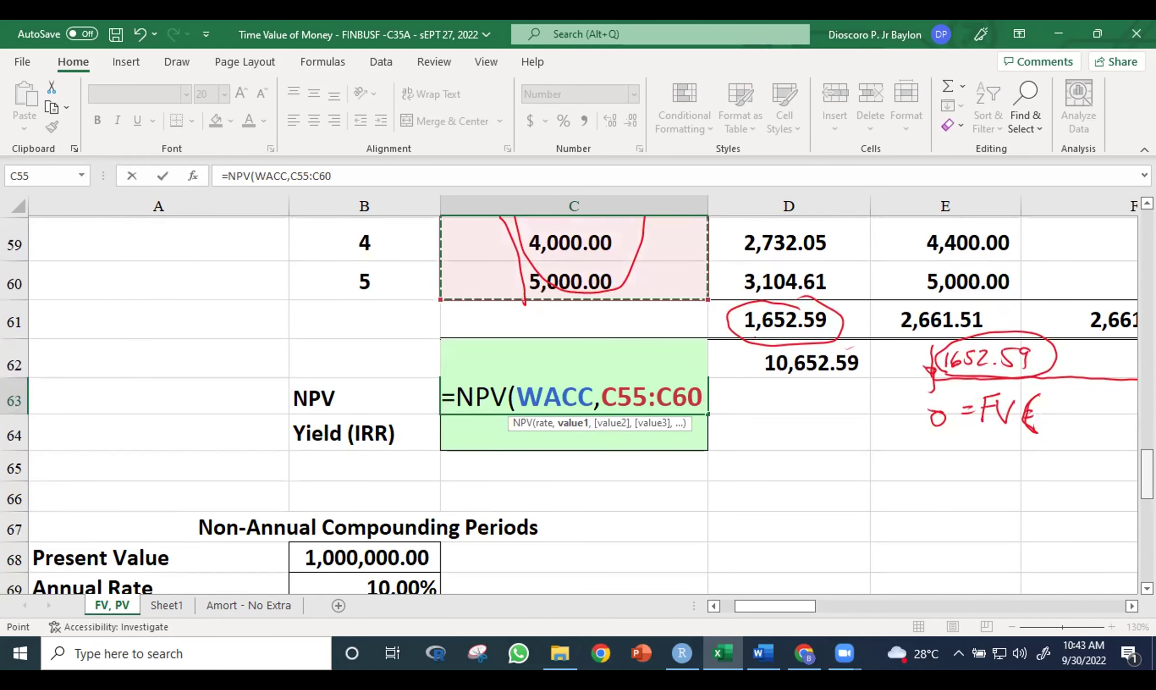
pyautogui.write(')')
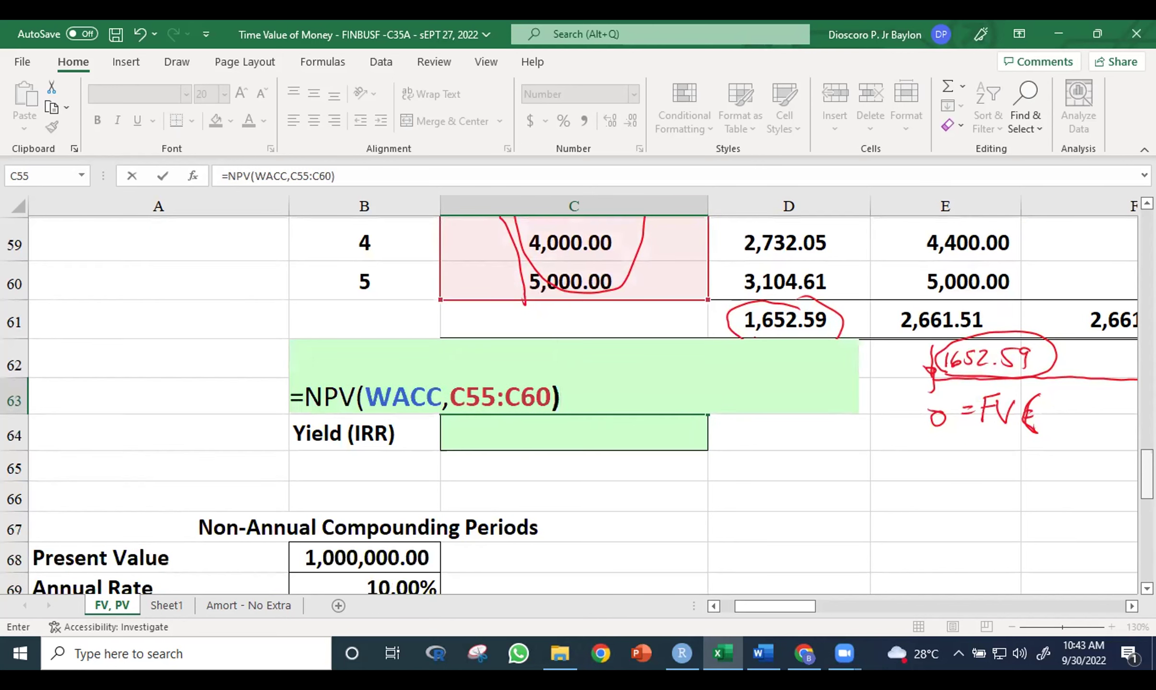
pyautogui.hotkey('ctrl', 'Return')
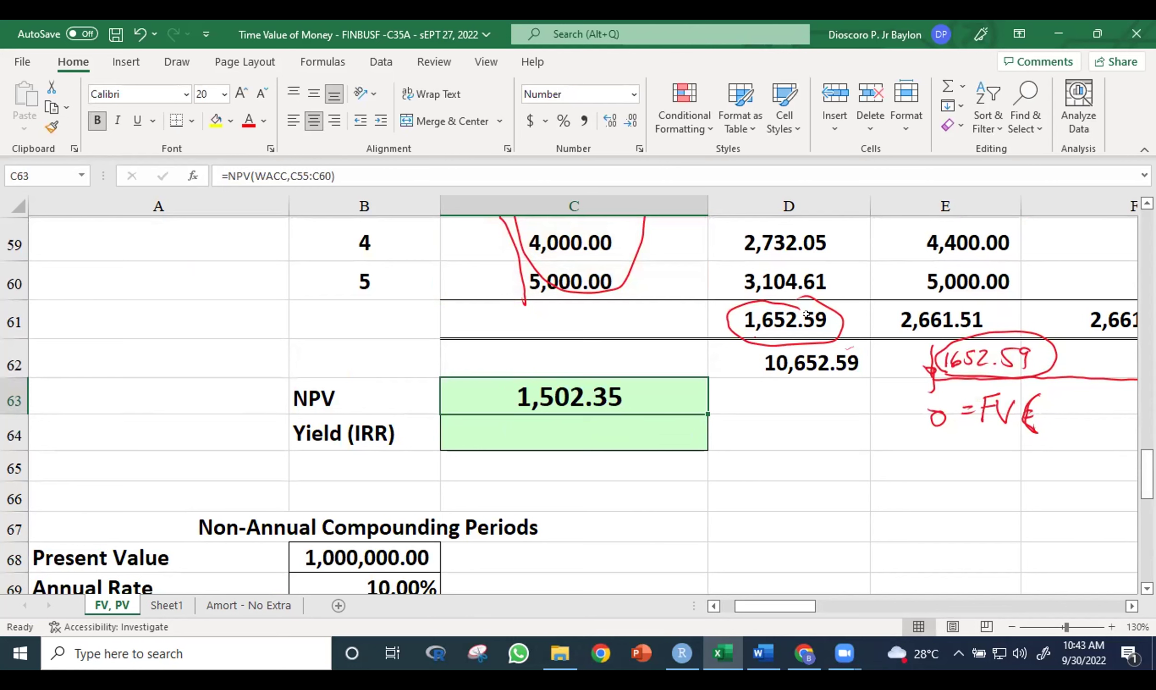
# Change the cash flow range in C63's NPV formula to C56:C60, leaving out the year 0 outflow
pyautogui.moveTo(1147, 479); pyautogui.dragTo(1146, 460)
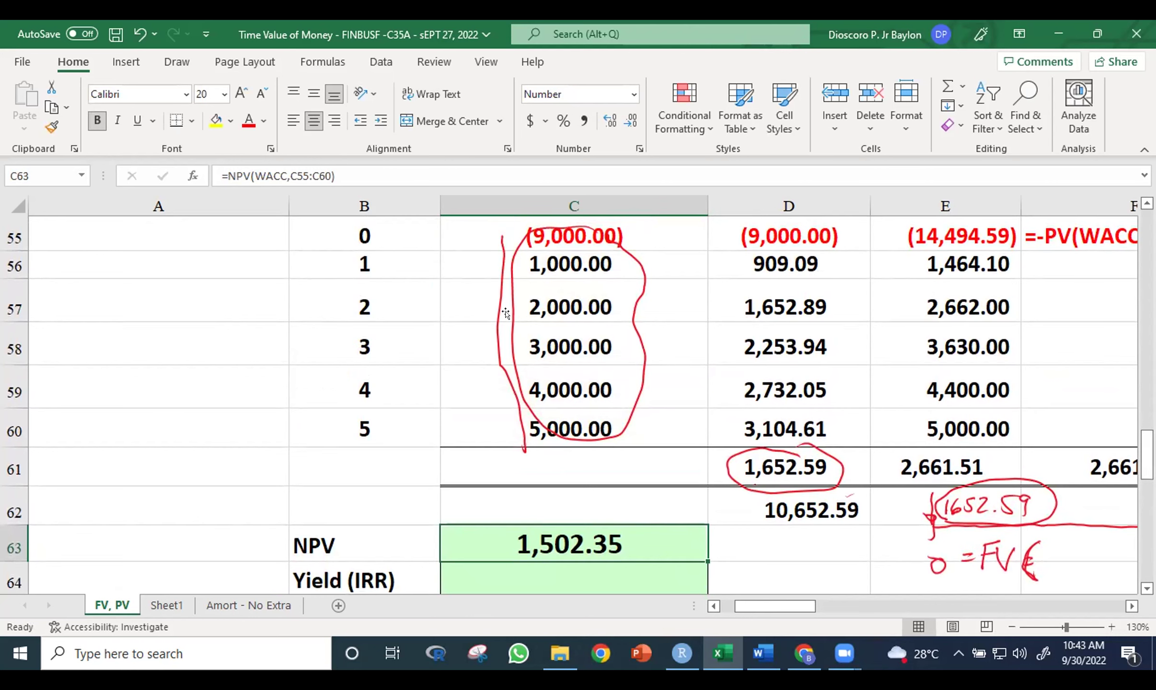
pyautogui.moveTo(460, 261); pyautogui.dragTo(468, 435)
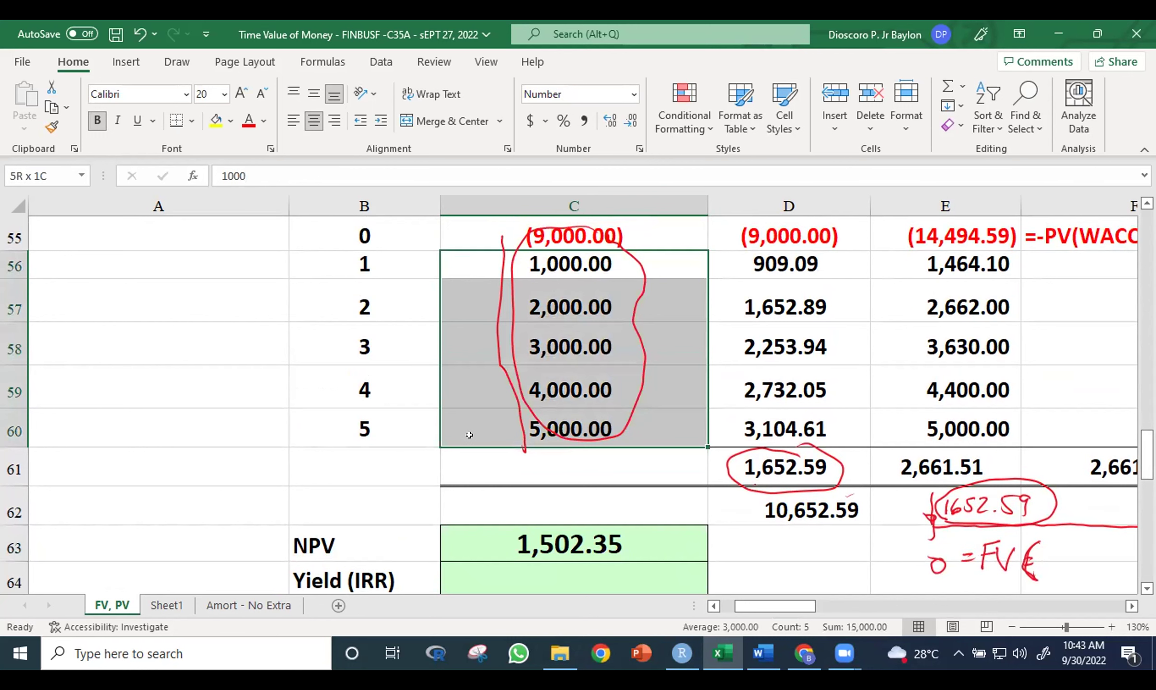
pyautogui.click(644, 231)
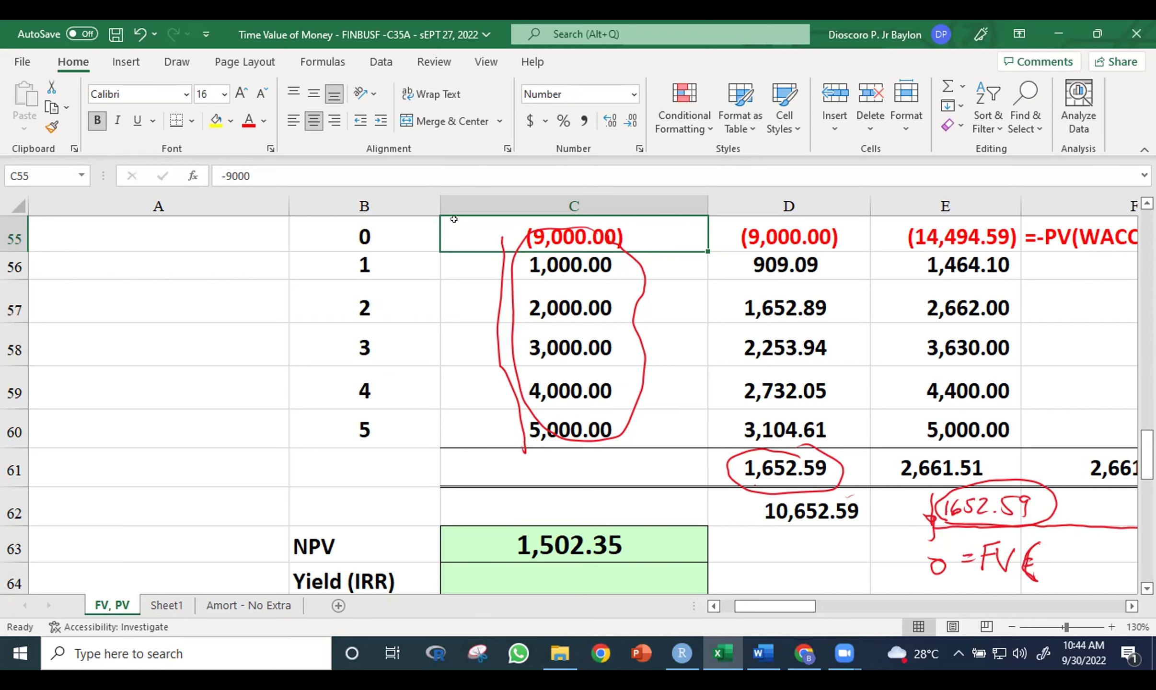
pyautogui.hotkey('ctrl', 'Down')
pyautogui.hotkey('ctrl', 'Down')
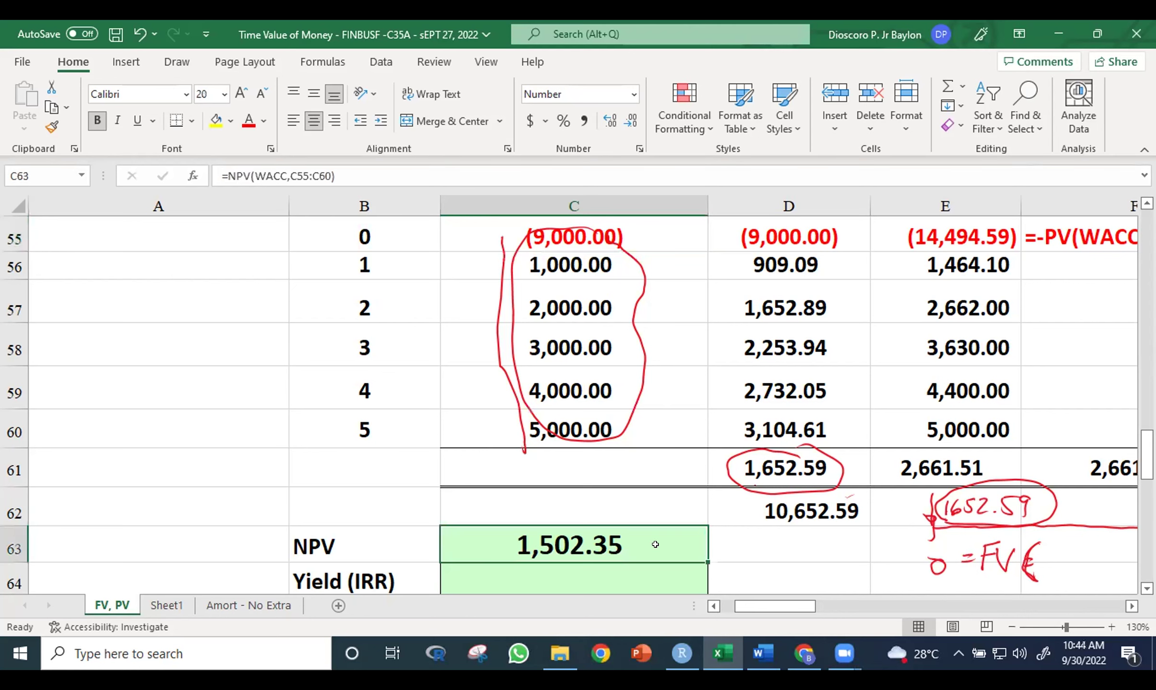
pyautogui.doubleClick(655, 544)
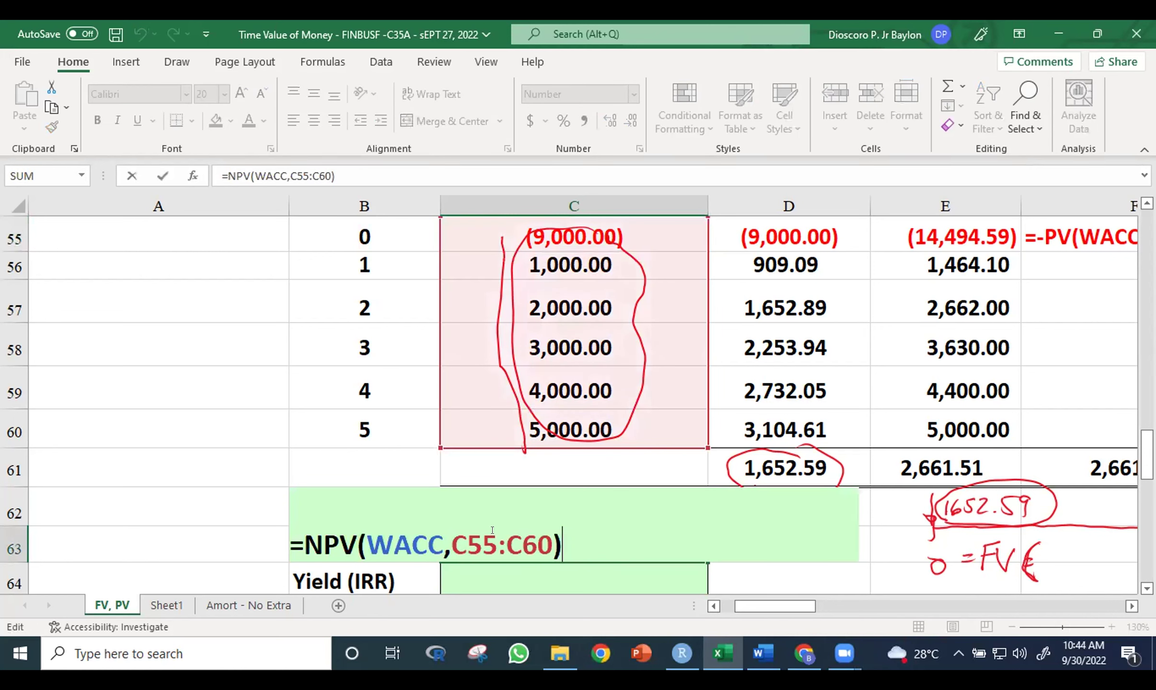
pyautogui.click(492, 541)
pyautogui.press('BackSpace')
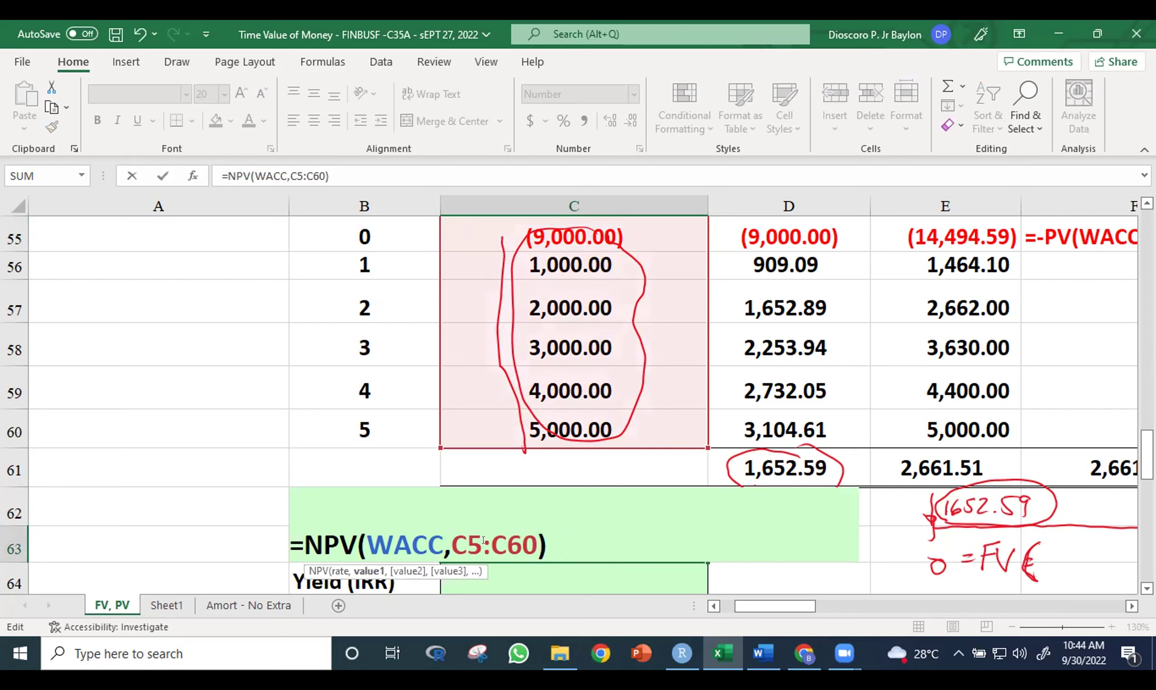
pyautogui.write('6')
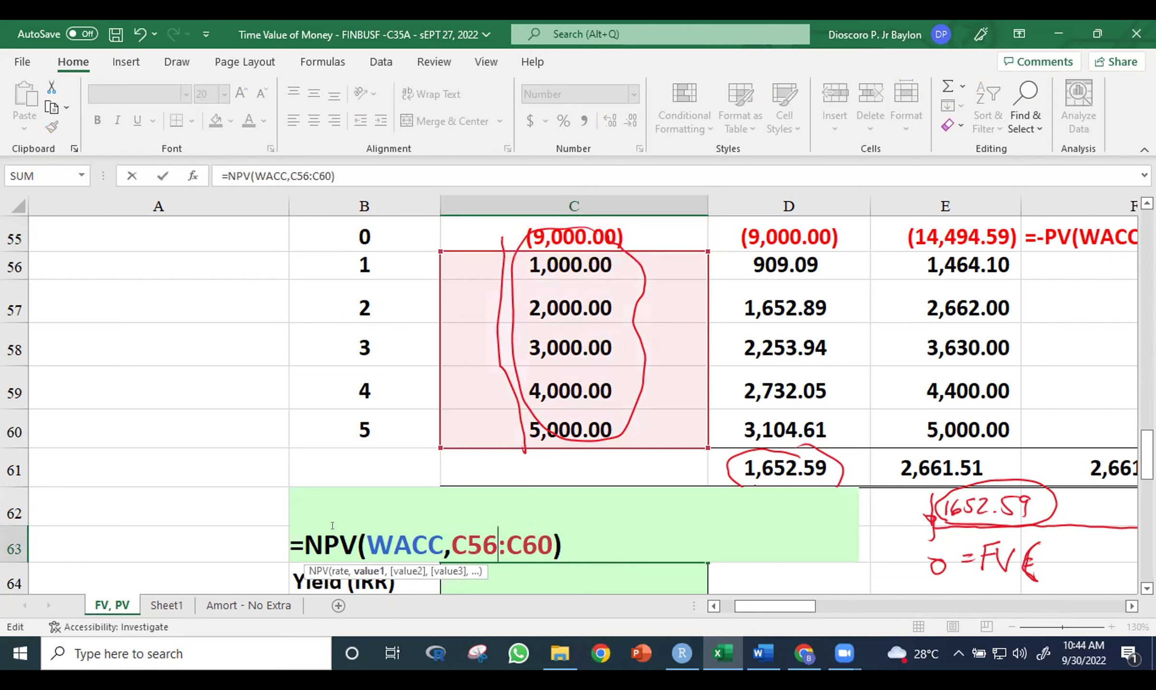
pyautogui.click(565, 543)
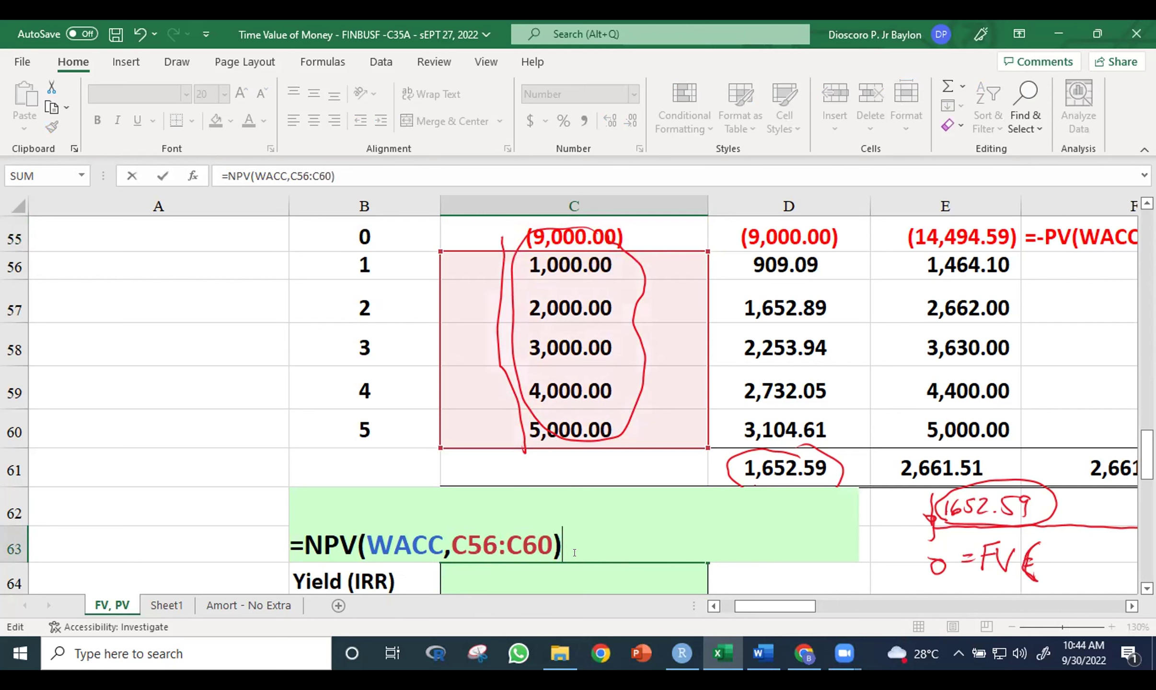
pyautogui.click(585, 530)
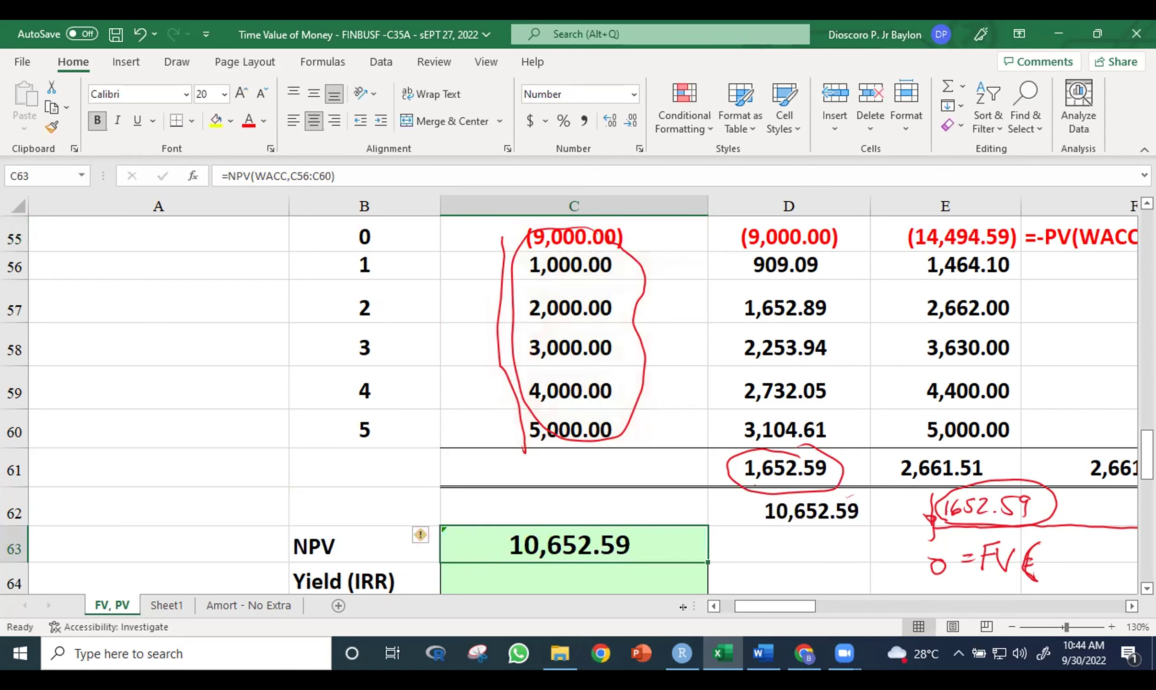
# Add the year 0 cash flow to the formula in C63, giving =NPV(WACC,C56:C60)+C55
pyautogui.click(802, 497)
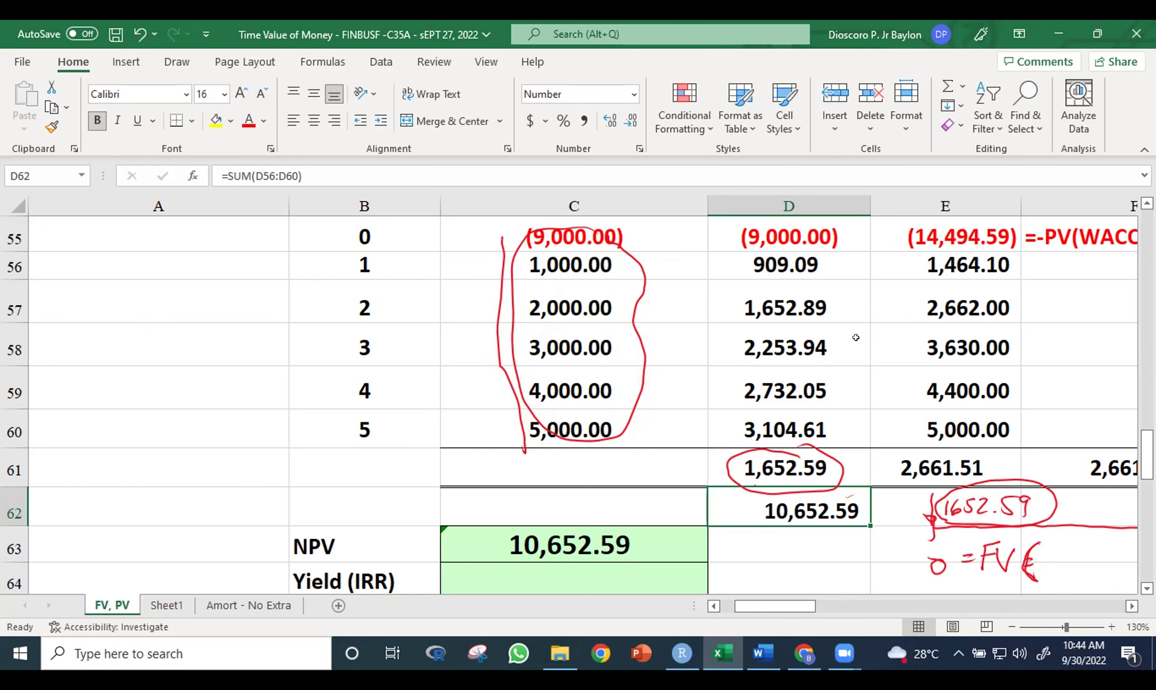
pyautogui.click(645, 541)
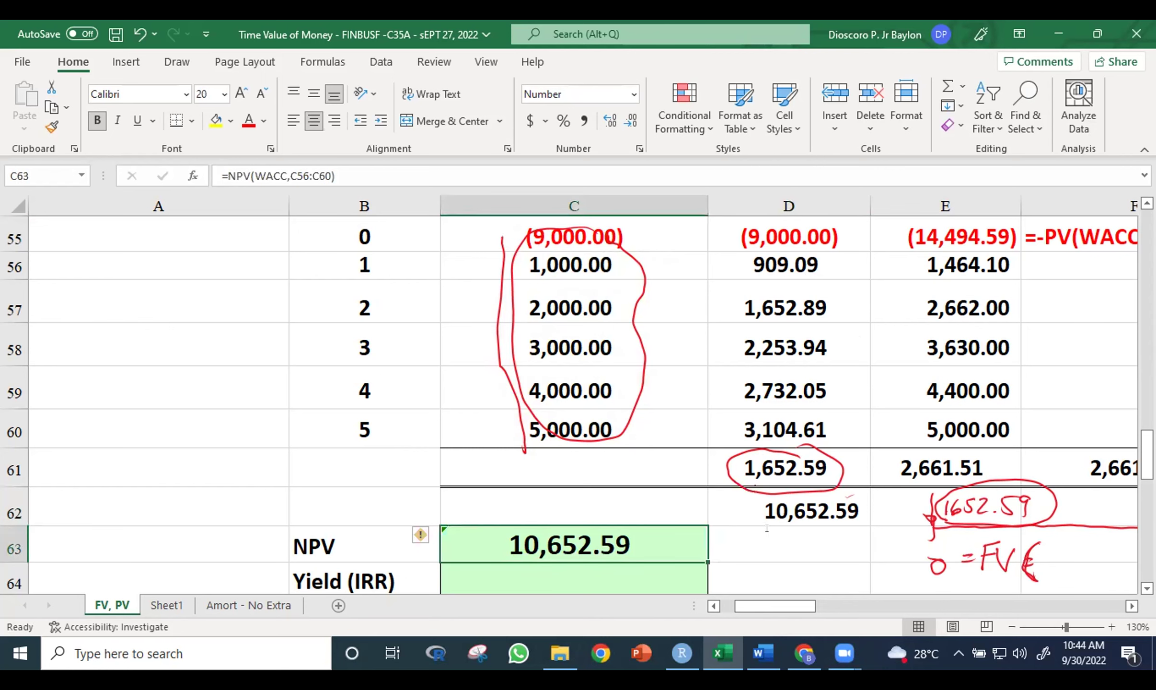
pyautogui.doubleClick(618, 531)
pyautogui.write('+')
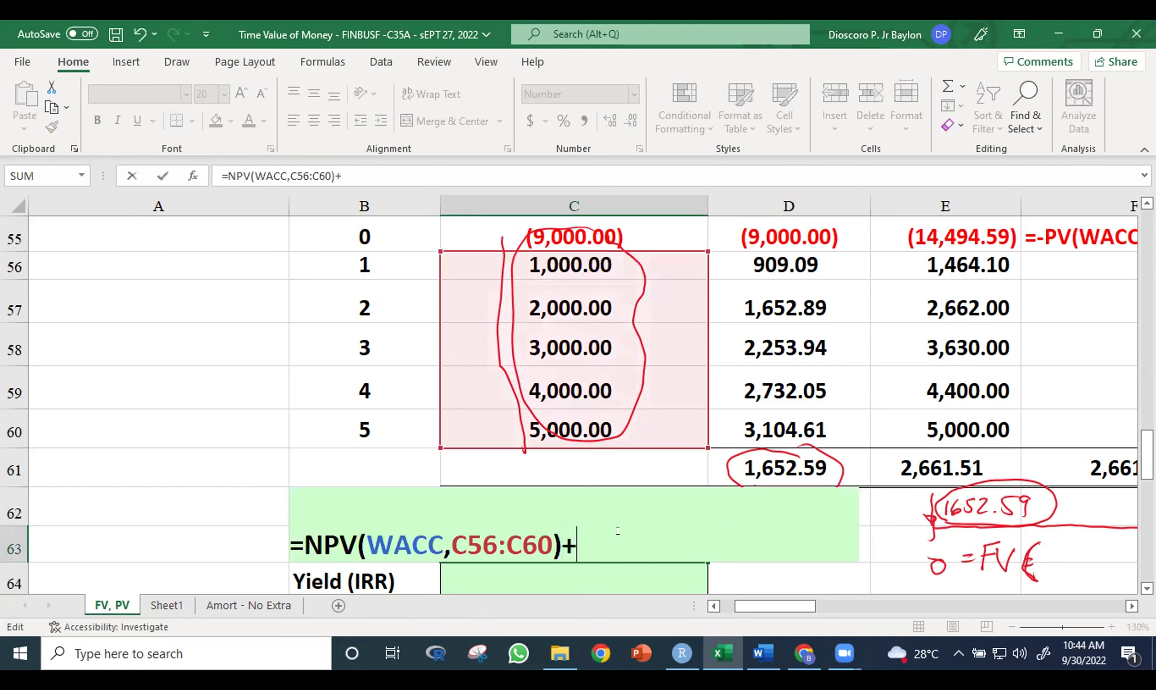
pyautogui.click(478, 230)
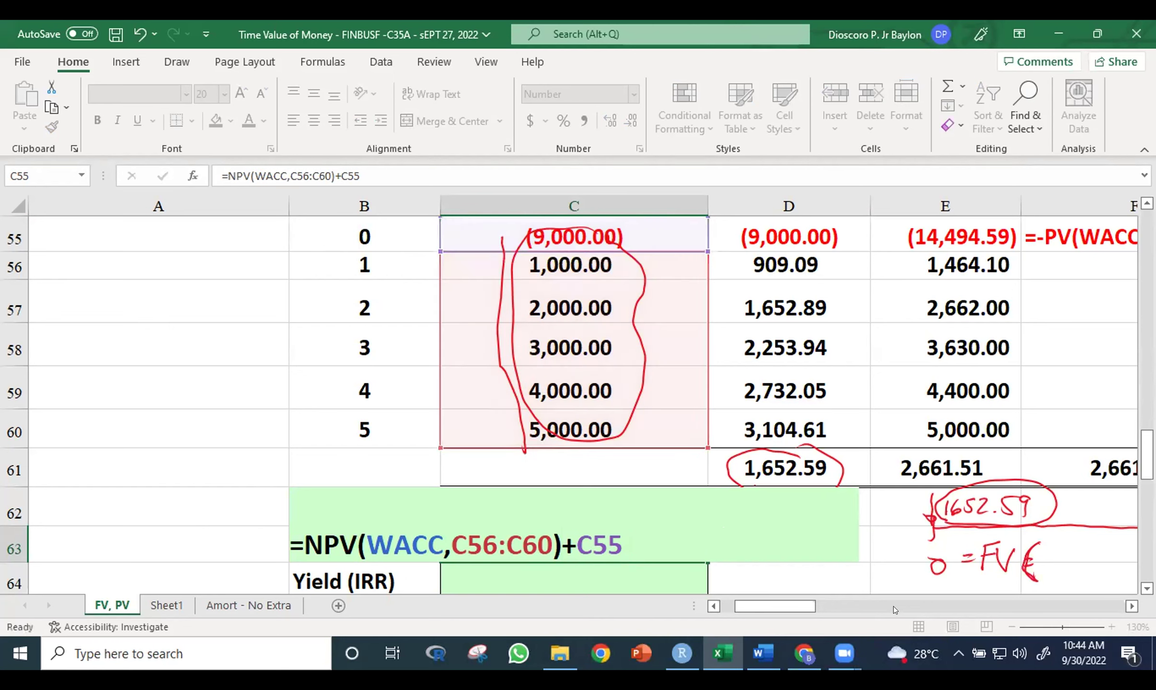
pyautogui.hotkey('ctrl', 'Return')
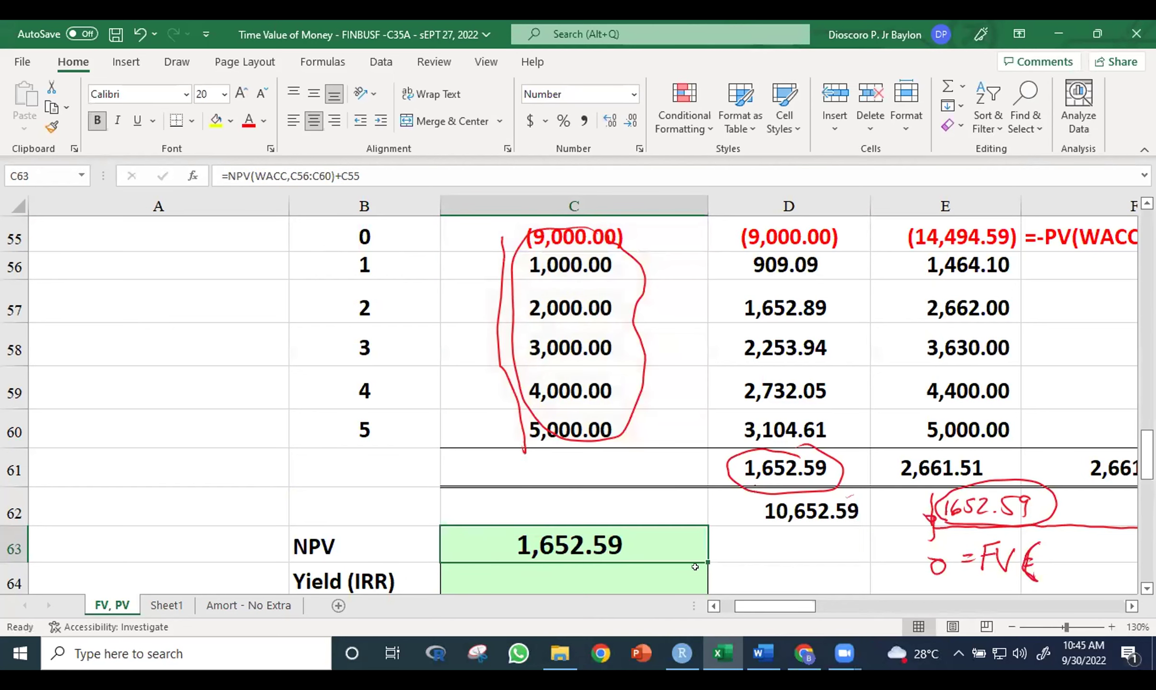
pyautogui.moveTo(814, 606)
pyautogui.mouseDown()
pyautogui.moveTo(842, 607)
pyautogui.moveTo(831, 609)
pyautogui.mouseUp()
pyautogui.click(738, 249)
pyautogui.hotkey('ctrl', 'c')
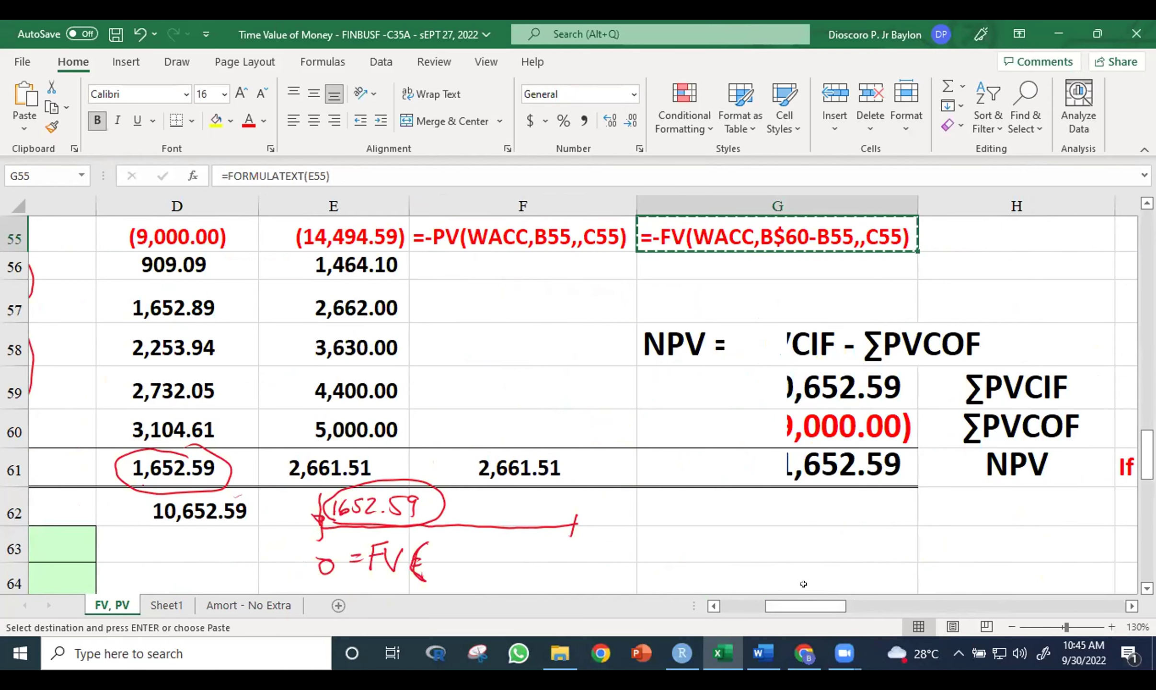
pyautogui.press('Escape')
# Copy the formula-text cell F35 into D63 so it displays the NPV formula used in C63
pyautogui.moveTo(1146, 454); pyautogui.dragTo(1146, 489)
pyautogui.click(456, 382)
pyautogui.hotkey('ctrl', 'c')
pyautogui.moveTo(785, 606); pyautogui.dragTo(733, 606)
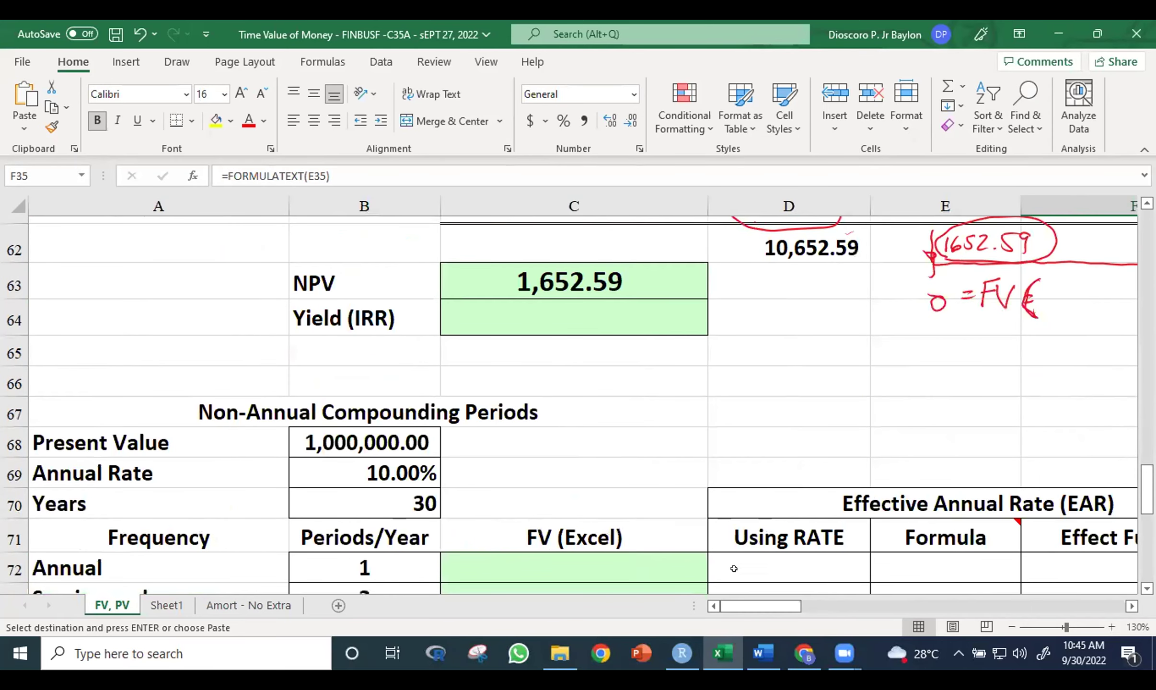
pyautogui.click(740, 284)
pyautogui.hotkey('ctrl', 'v')
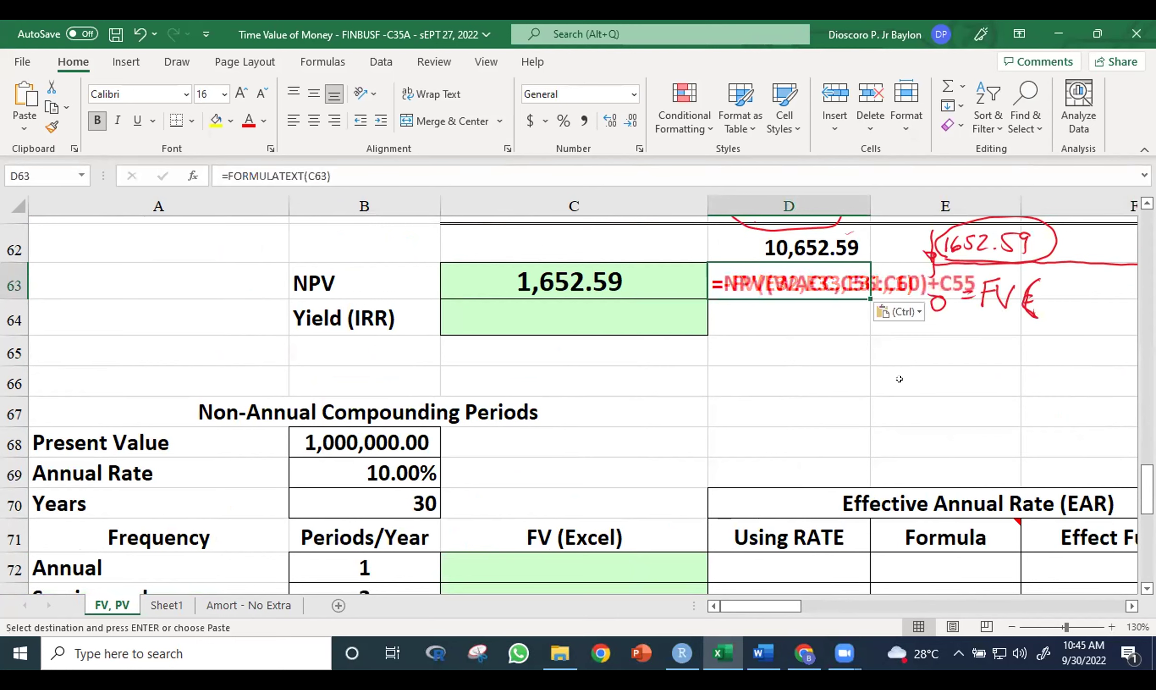
pyautogui.click(982, 441)
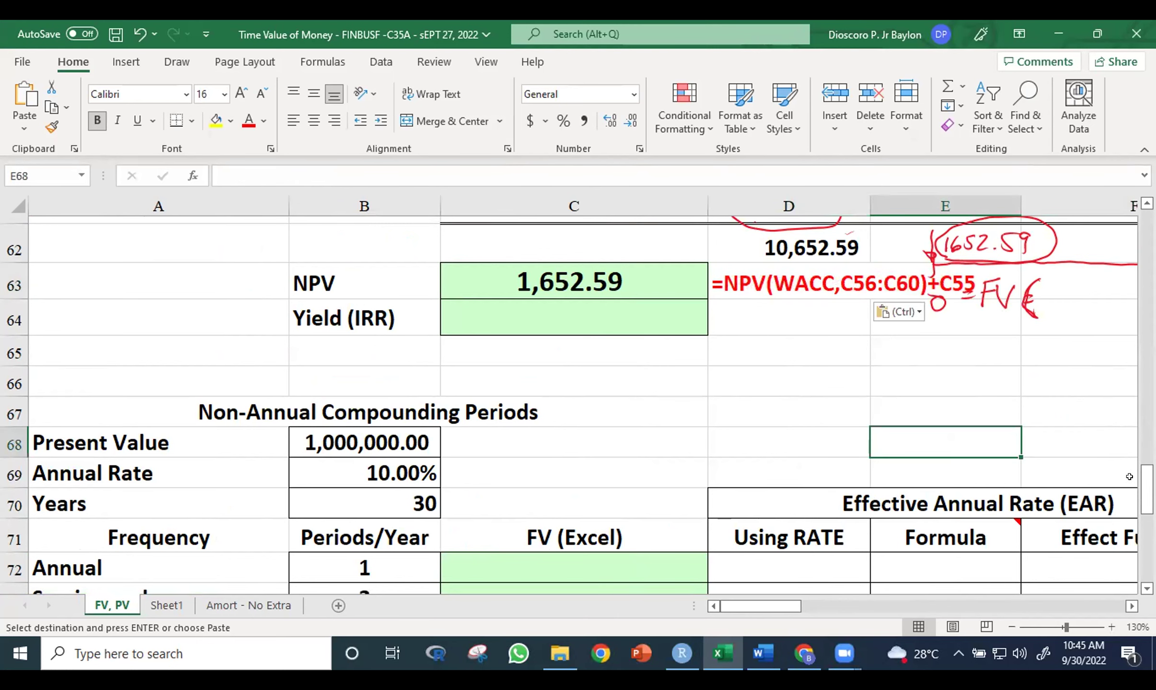
pyautogui.moveTo(1146, 488); pyautogui.dragTo(1146, 472)
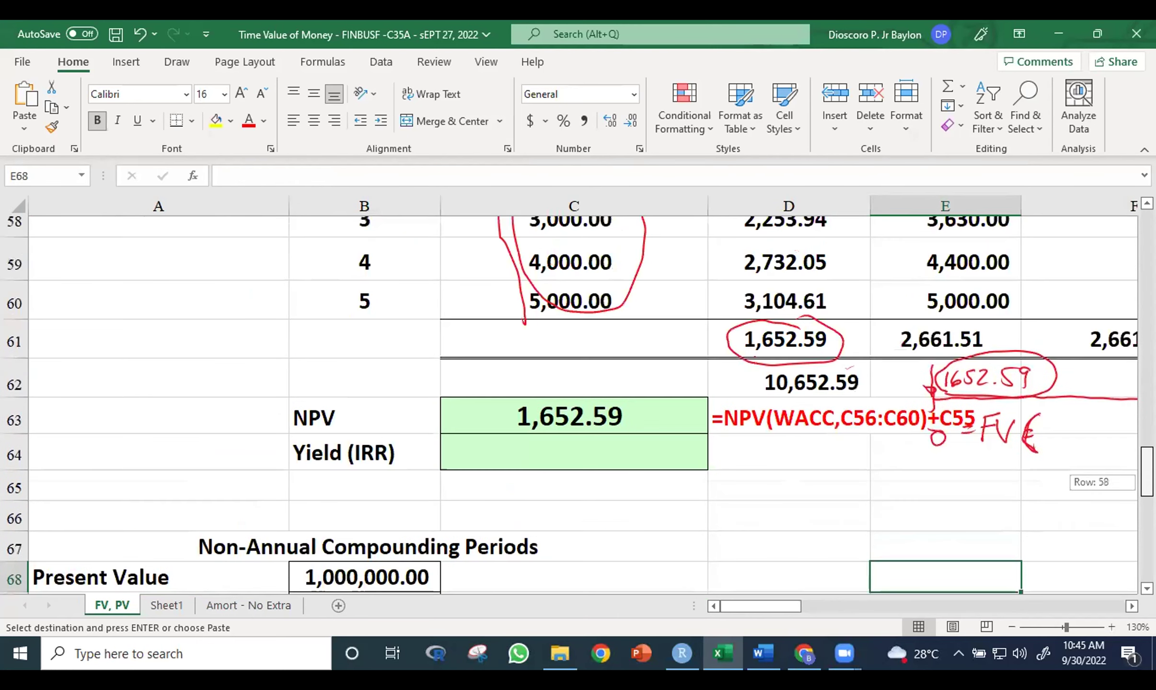
pyautogui.click(1061, 490)
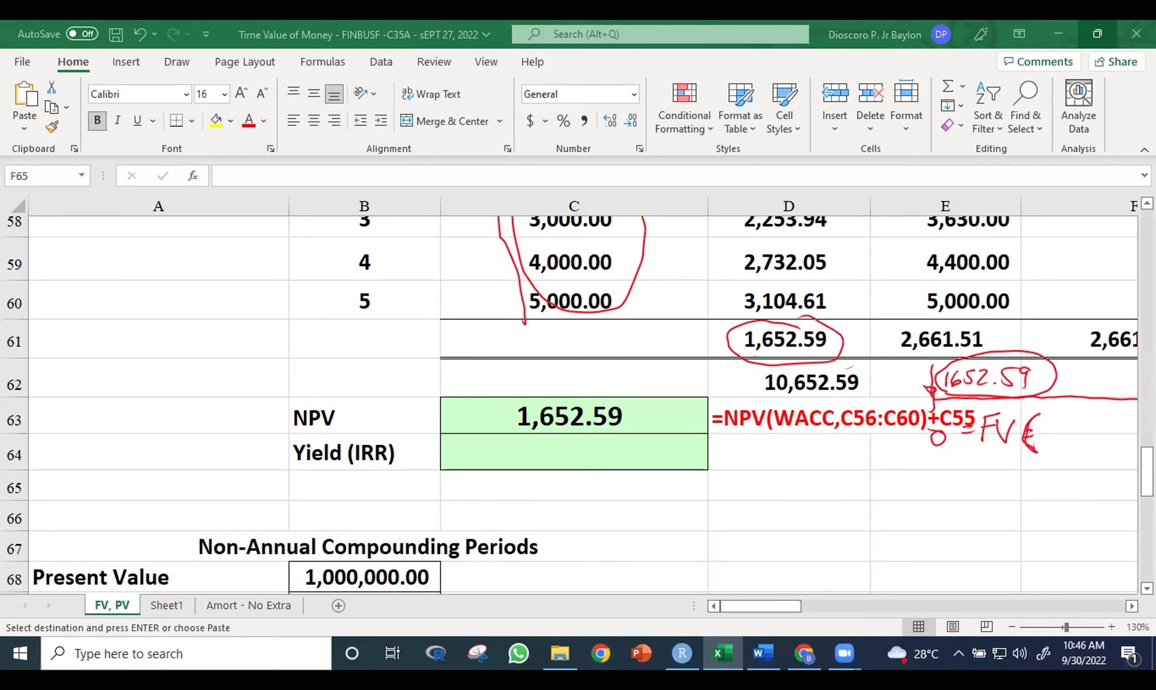
pyautogui.hotkey('ctrl', 'v')
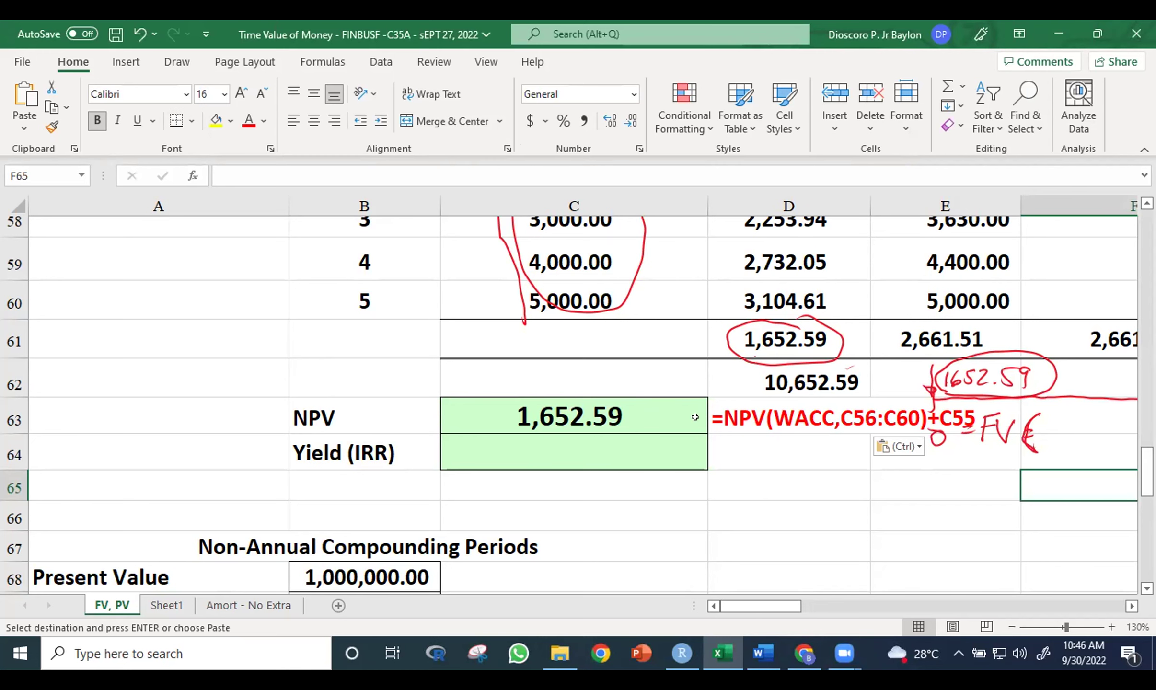
pyautogui.moveTo(1146, 472); pyautogui.dragTo(1146, 468)
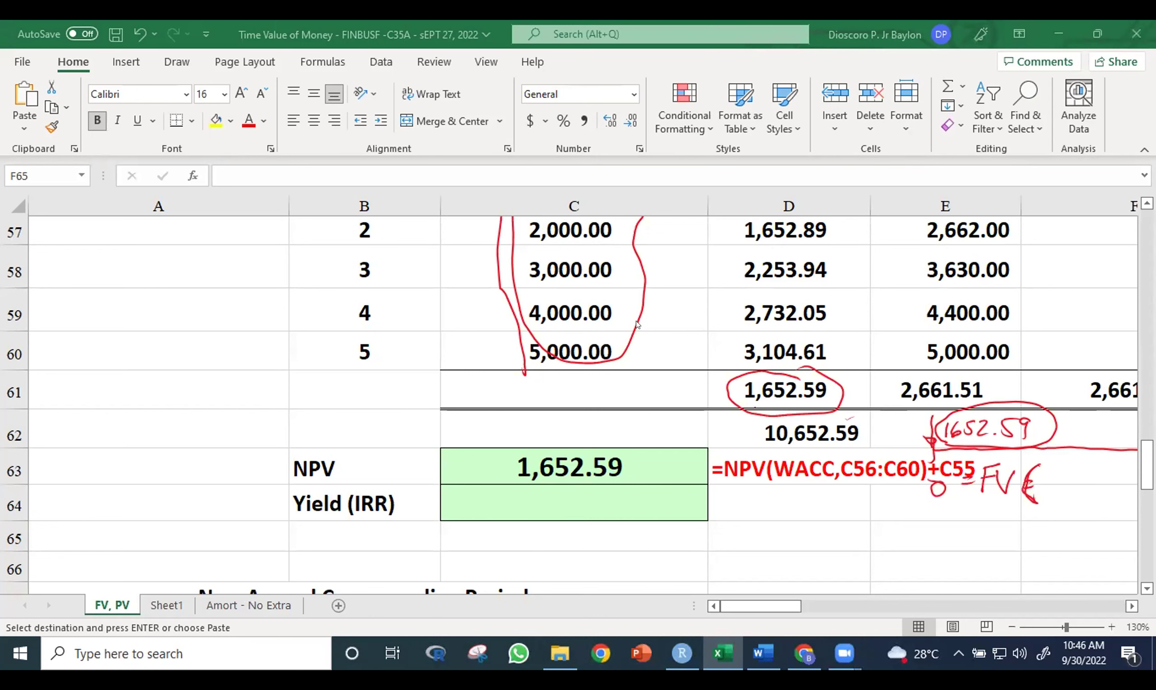
# Calculate the yield in C64 from the year 0 to 5 cash flows with the formula =IRR(C55:C60)
pyautogui.click(559, 501)
pyautogui.hotkey('ctrl', 'v')
pyautogui.moveTo(1146, 464)
pyautogui.mouseDown()
pyautogui.moveTo(1147, 449)
pyautogui.moveTo(1147, 459)
pyautogui.mouseUp()
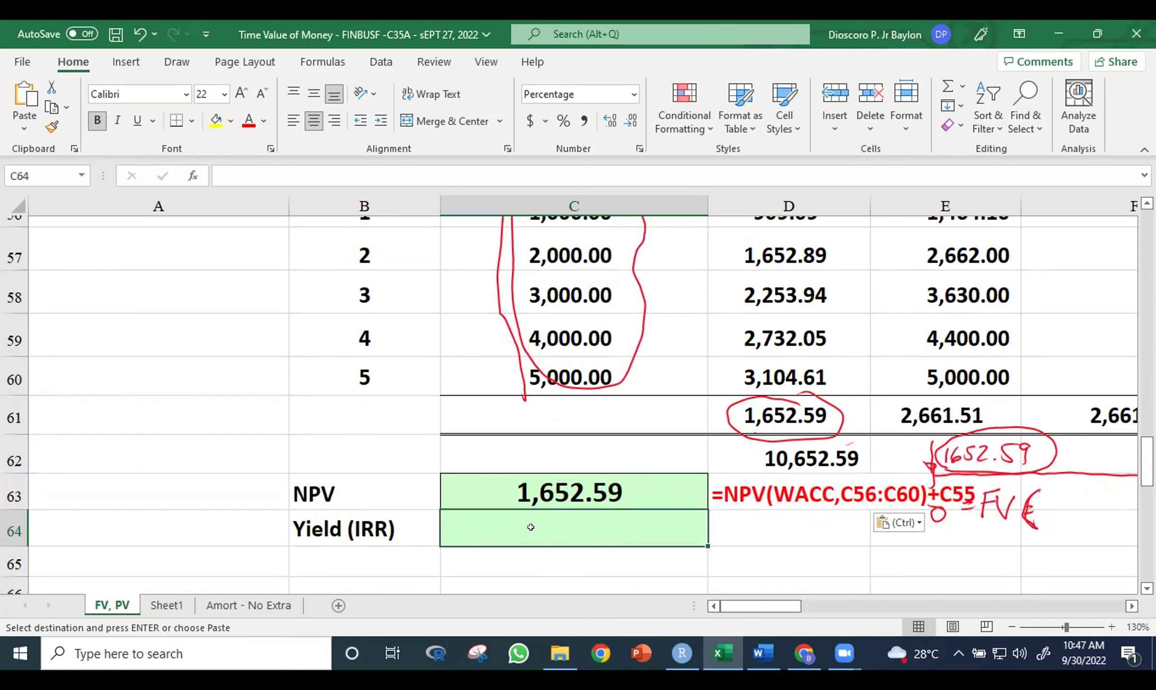
pyautogui.write('=')
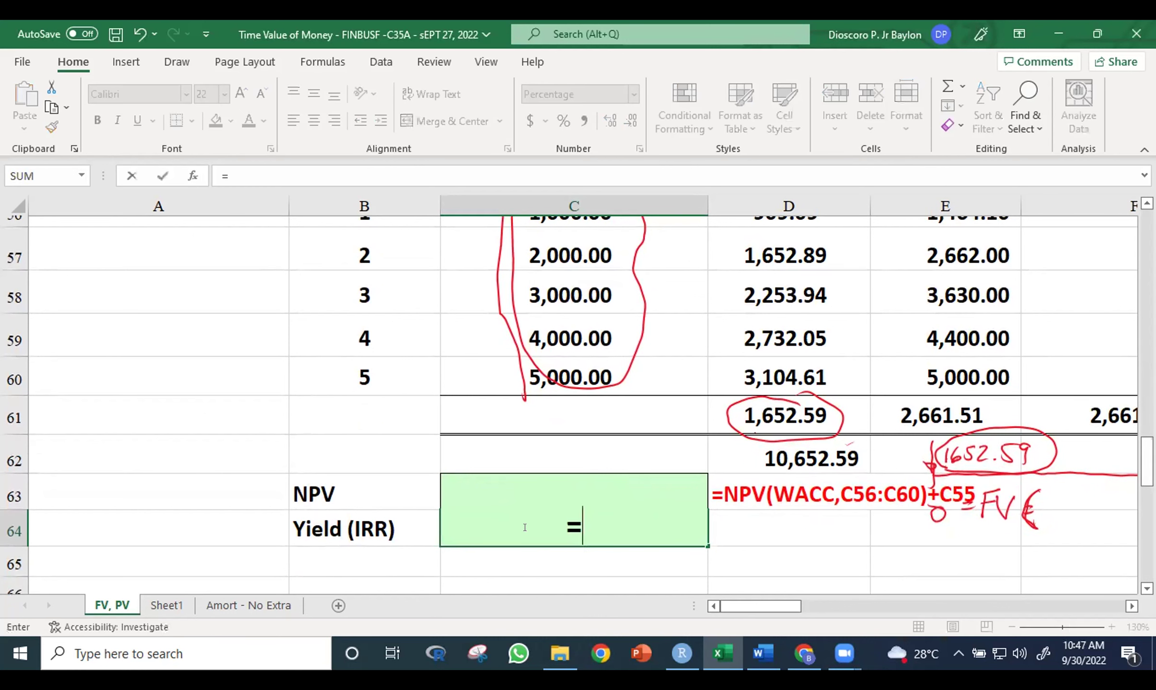
pyautogui.write('IRR')
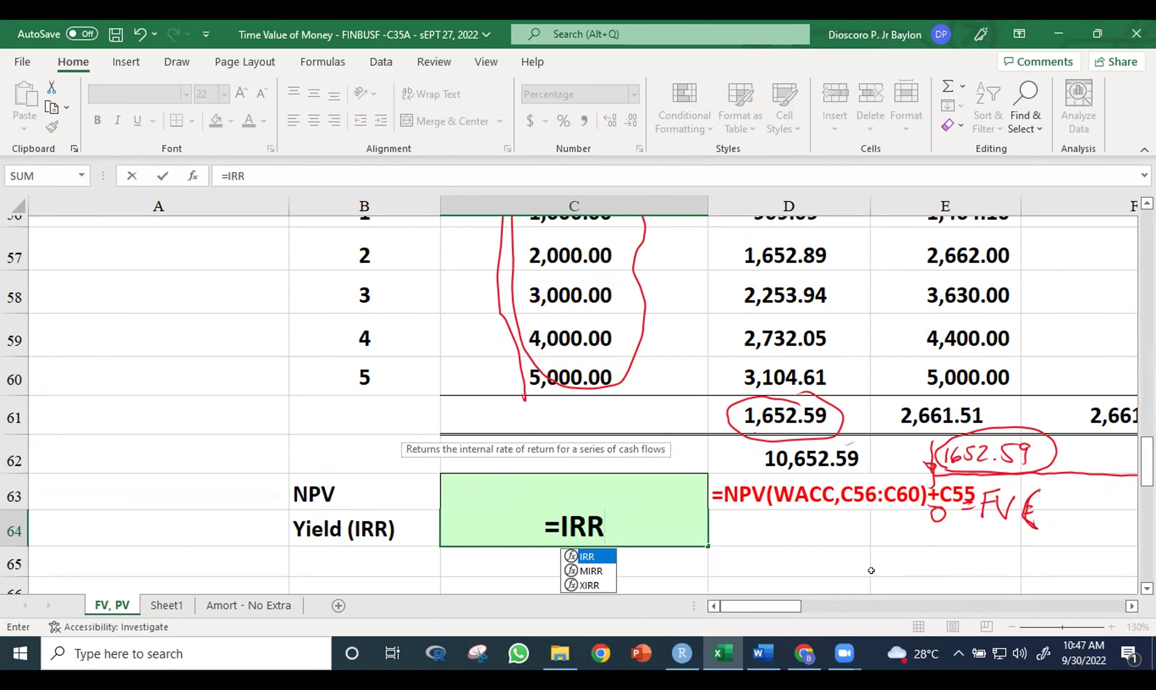
pyautogui.write('(')
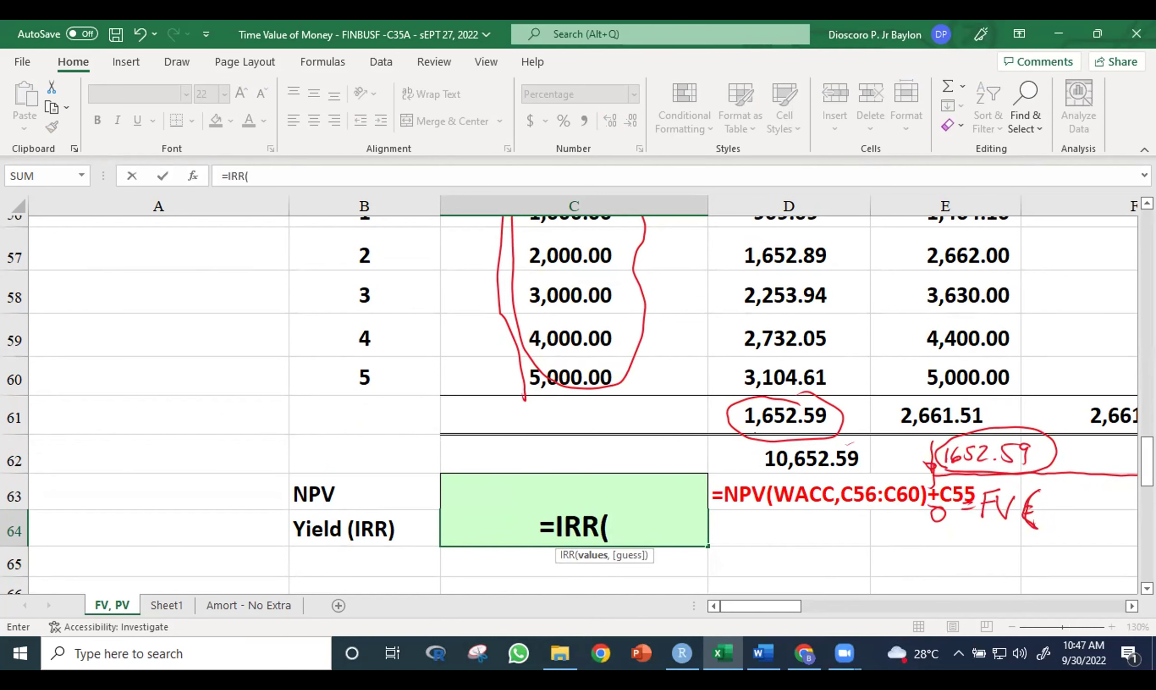
pyautogui.moveTo(1147, 463); pyautogui.dragTo(1146, 443)
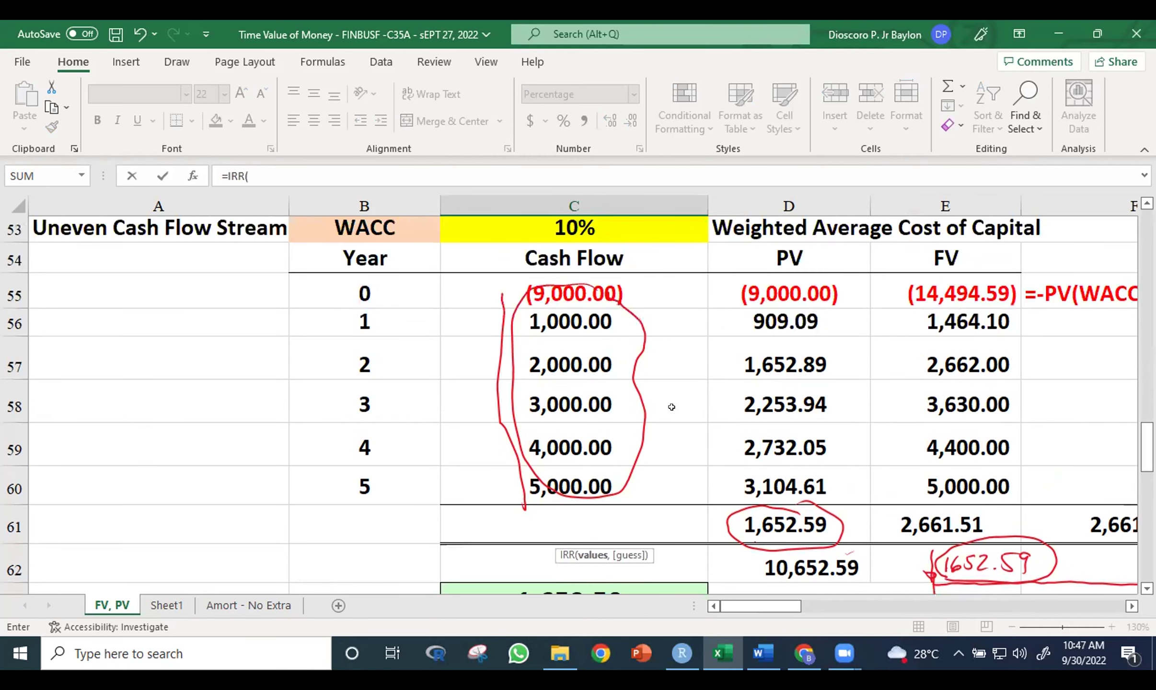
pyautogui.moveTo(464, 291); pyautogui.dragTo(477, 484)
pyautogui.moveTo(1146, 448); pyautogui.dragTo(1147, 476)
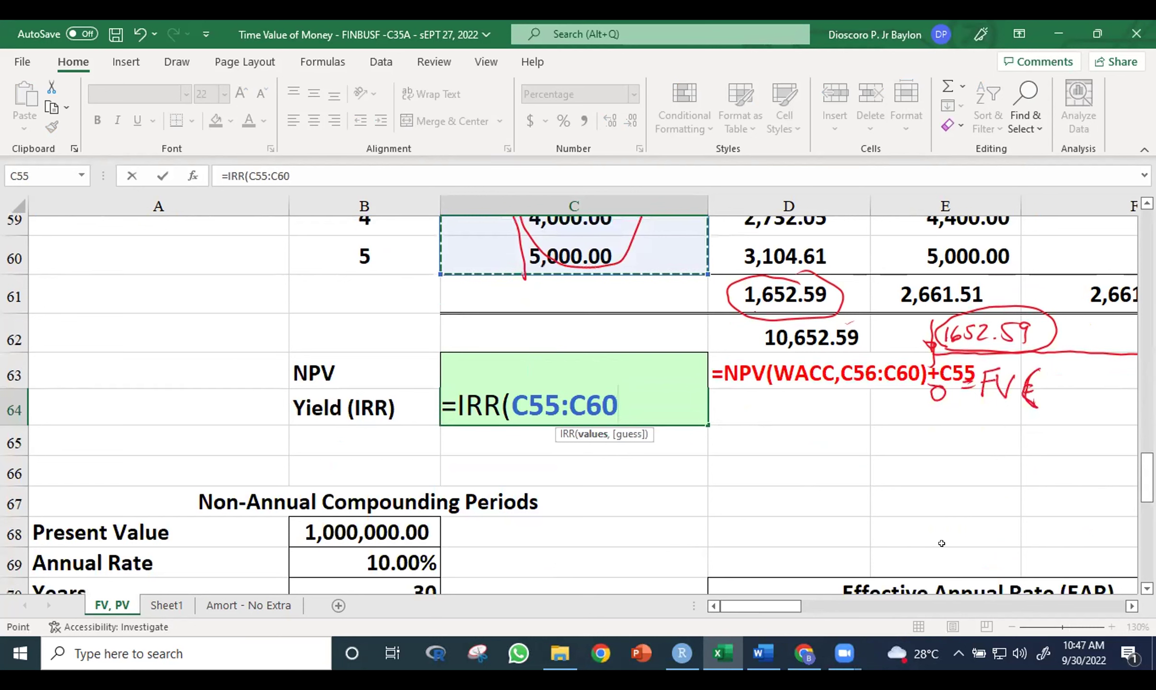
pyautogui.write(')')
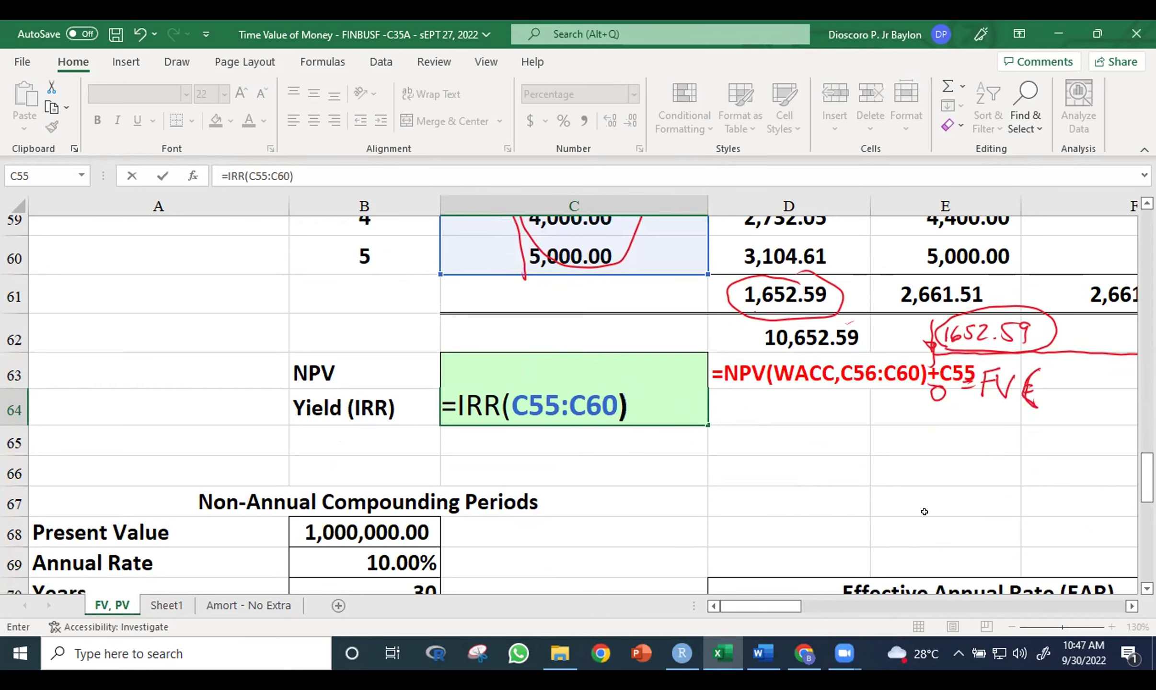
pyautogui.press('Return')
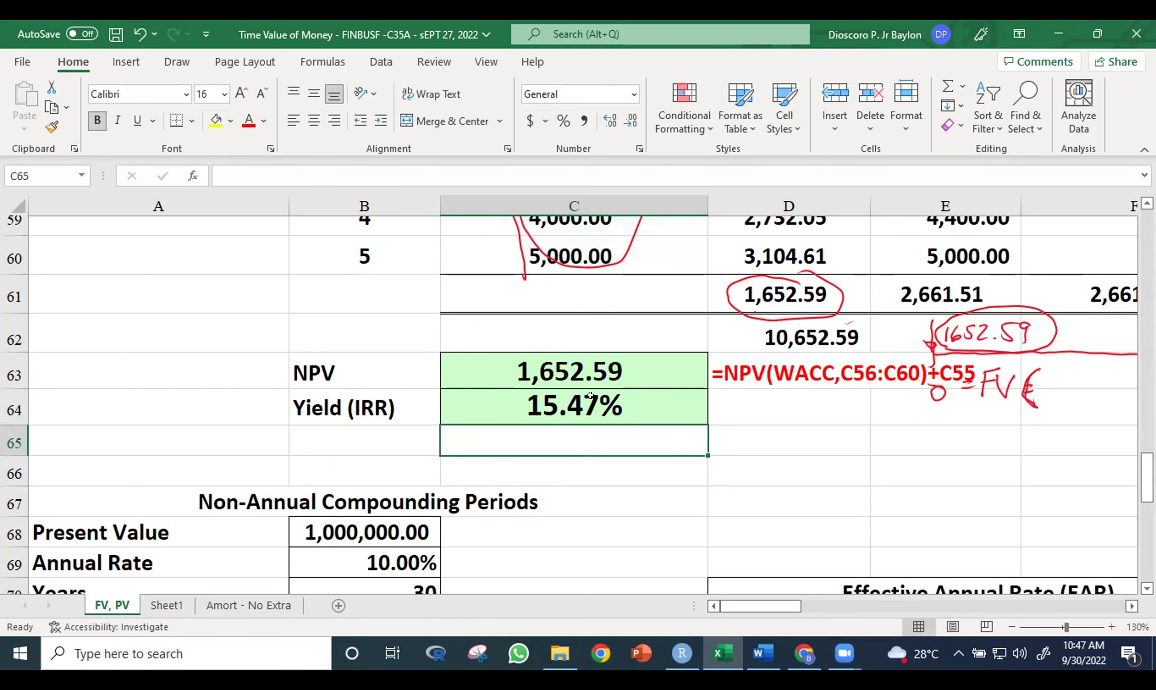
# Enter the note "INTERENAL RATE OF RETURN (IRR)> WACC" in D64 beside the yield result
pyautogui.click(603, 403)
pyautogui.moveTo(1147, 477); pyautogui.dragTo(1147, 458)
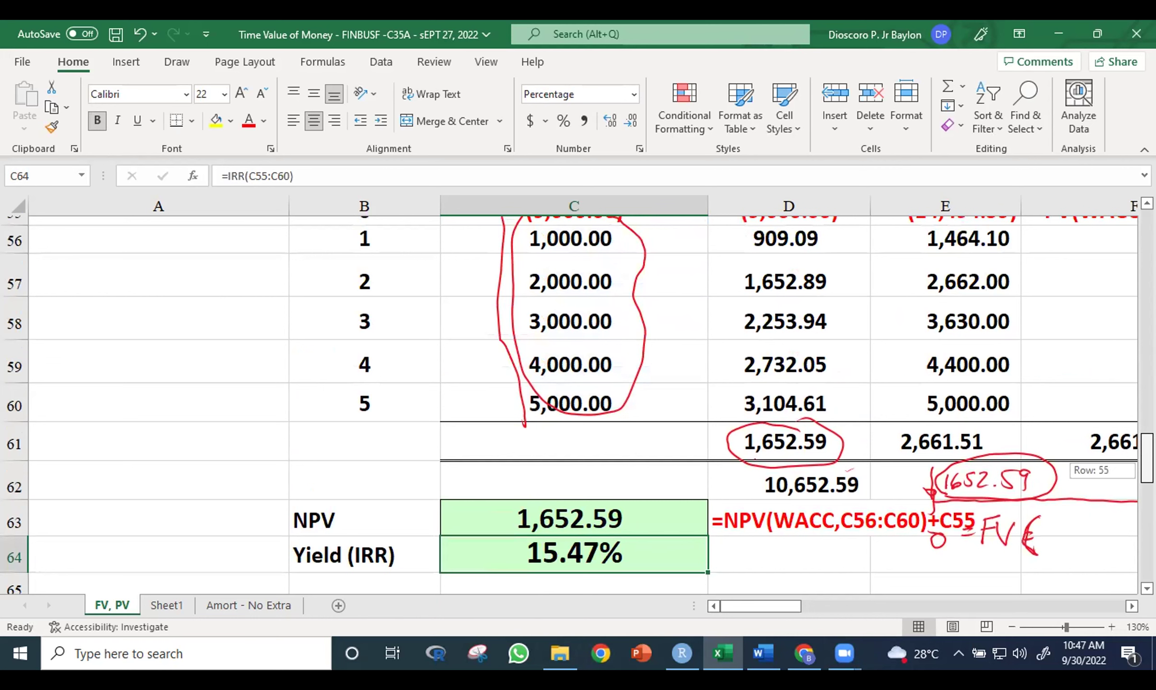
pyautogui.click(738, 544)
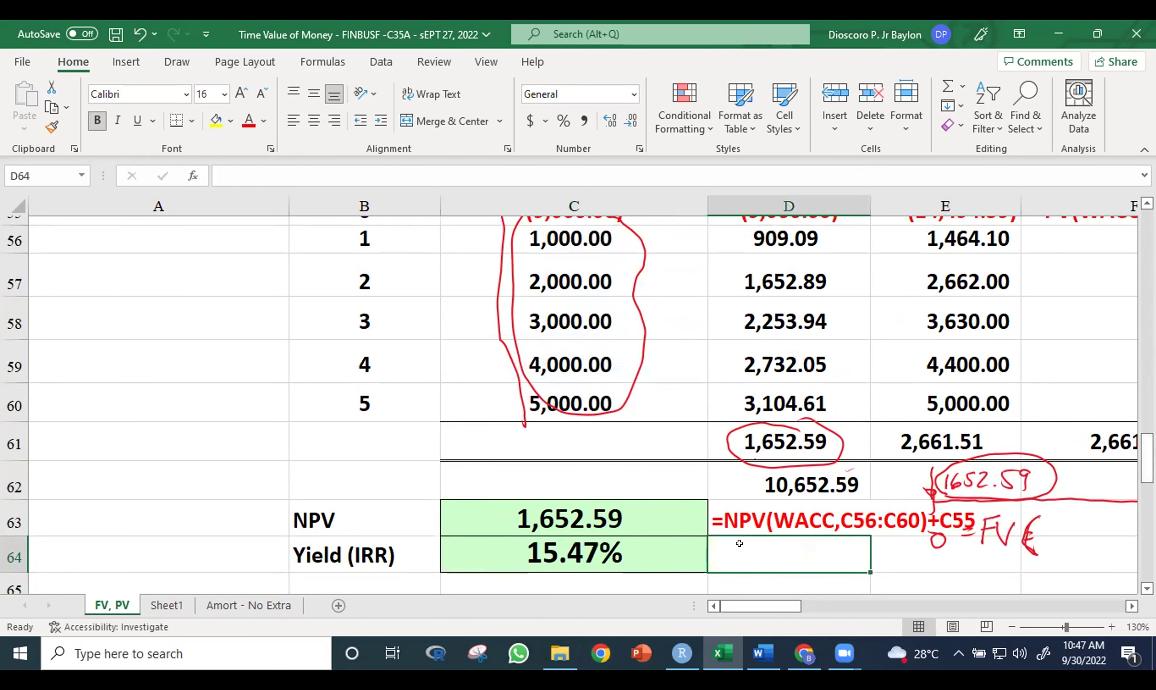
pyautogui.write('i')
pyautogui.press('BackSpace')
pyautogui.press('BackSpace')
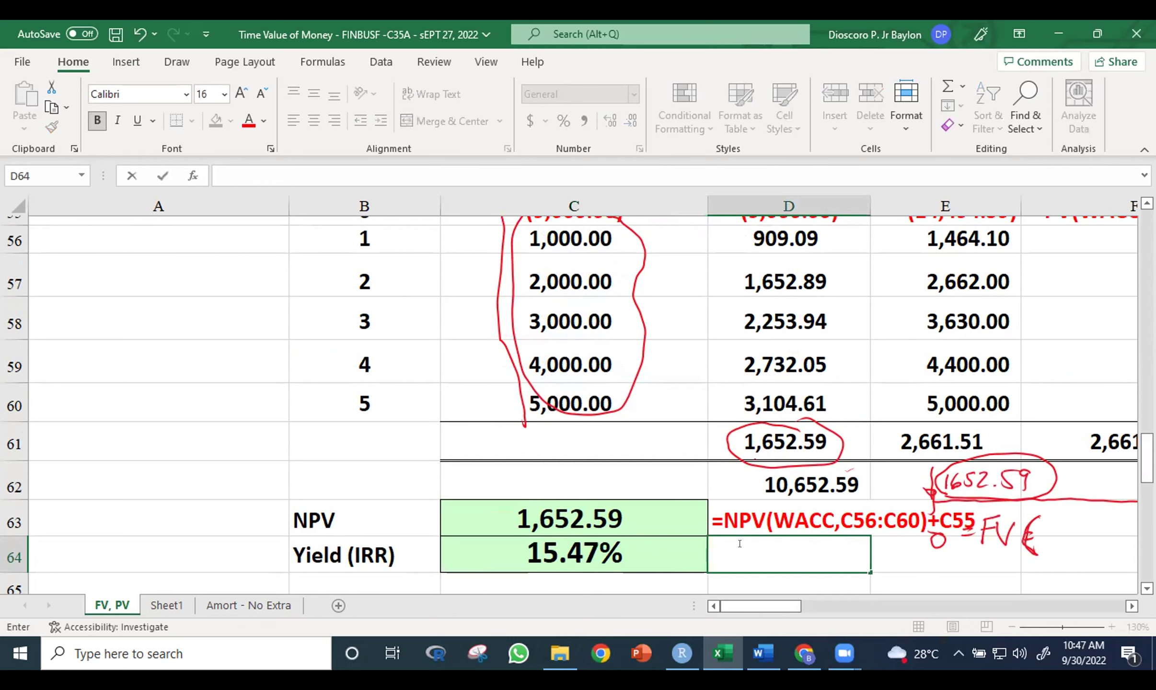
pyautogui.write('INTERENAL RATE OF RETURN (IRR)')
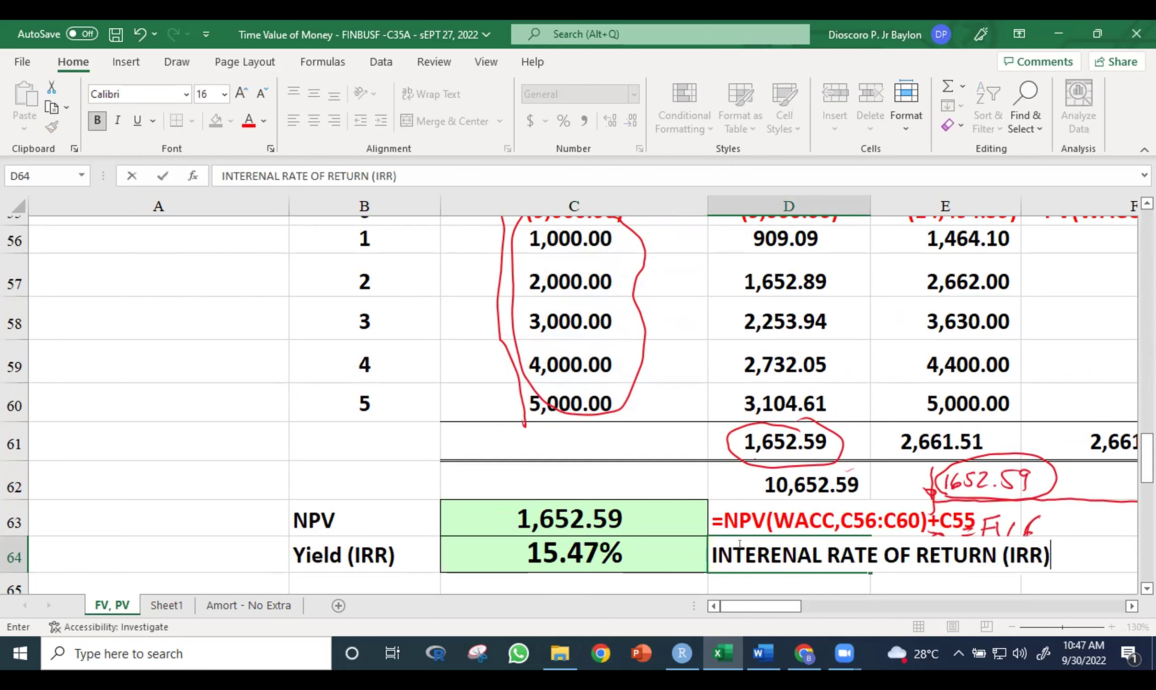
pyautogui.write('> WACC')
pyautogui.press('Return')
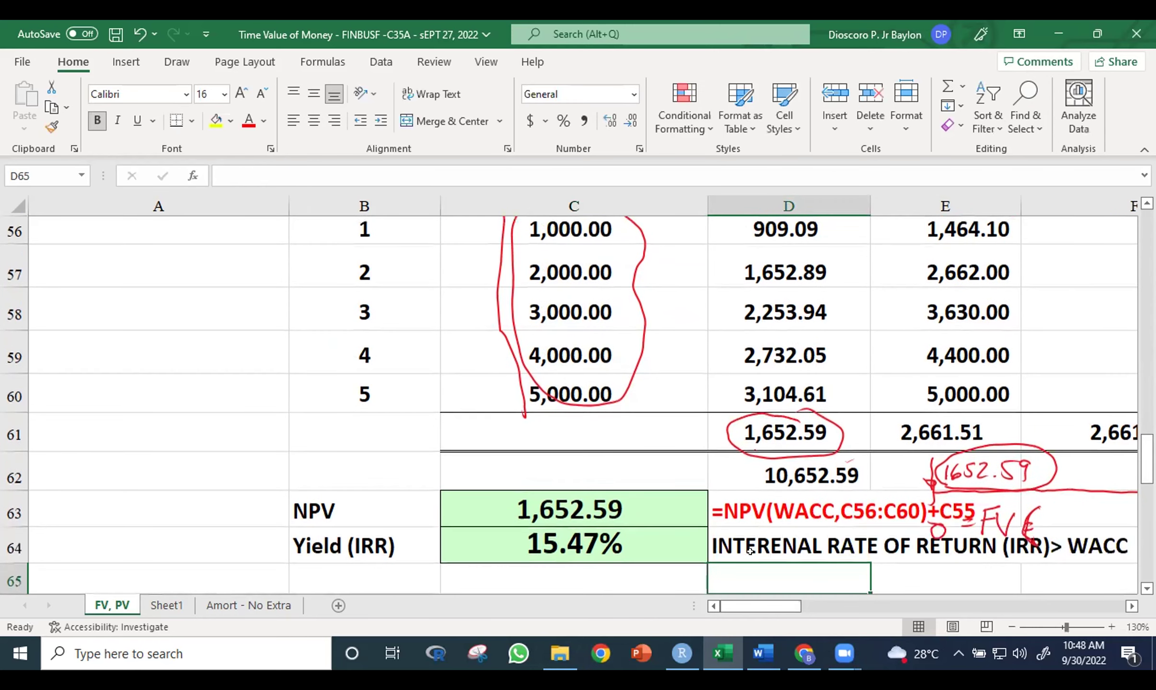
# Move the IRR versus WACC note from D64 to C65, below the yield result
pyautogui.click(1131, 606)
pyautogui.click(1131, 606)
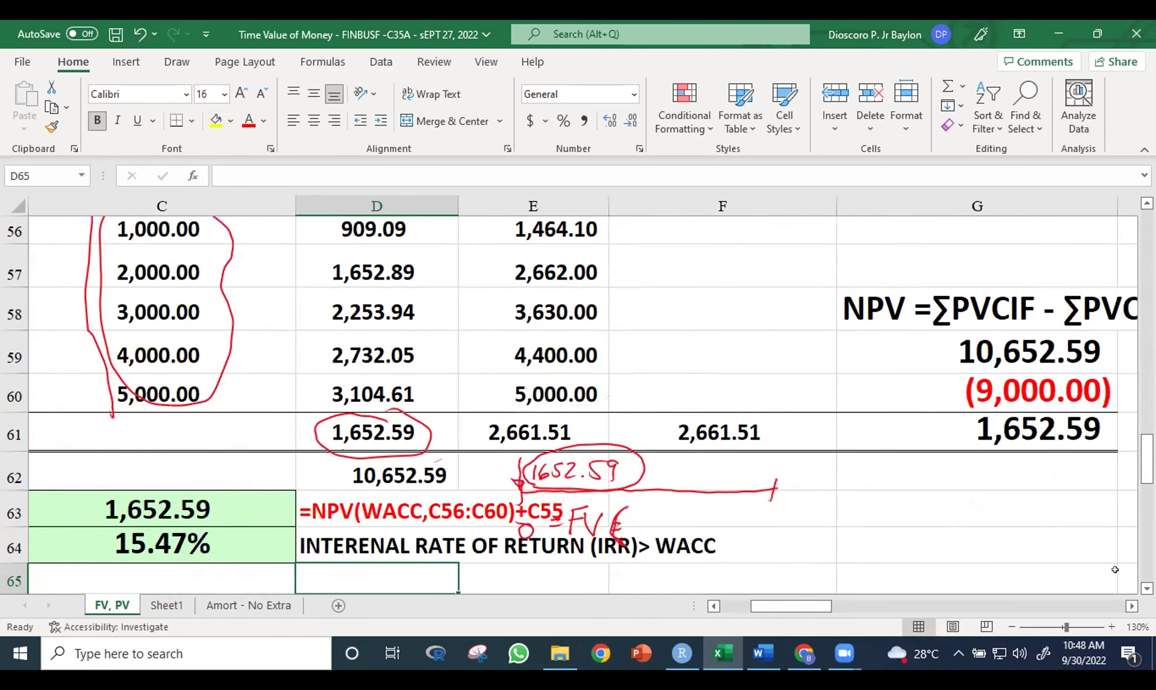
pyautogui.moveTo(790, 606); pyautogui.dragTo(759, 606)
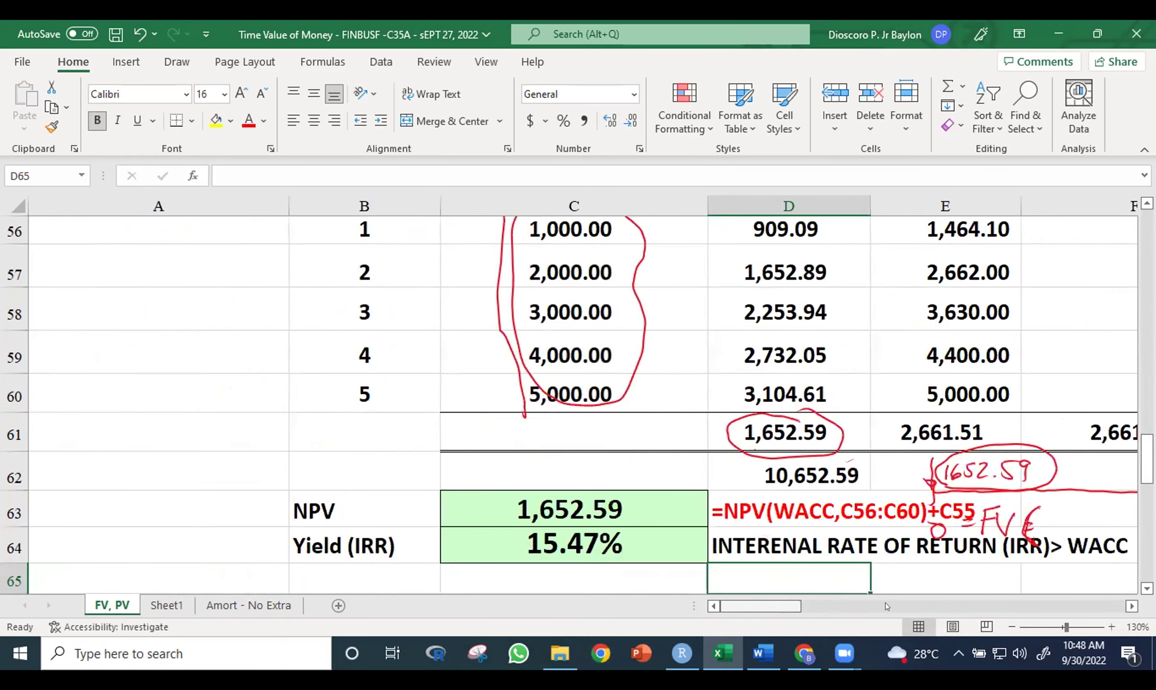
pyautogui.click(777, 554)
pyautogui.moveTo(781, 557); pyautogui.dragTo(632, 582)
# Fill the formula-text cell D63 down to D64 so it displays the IRR formula used in C64
pyautogui.click(767, 544)
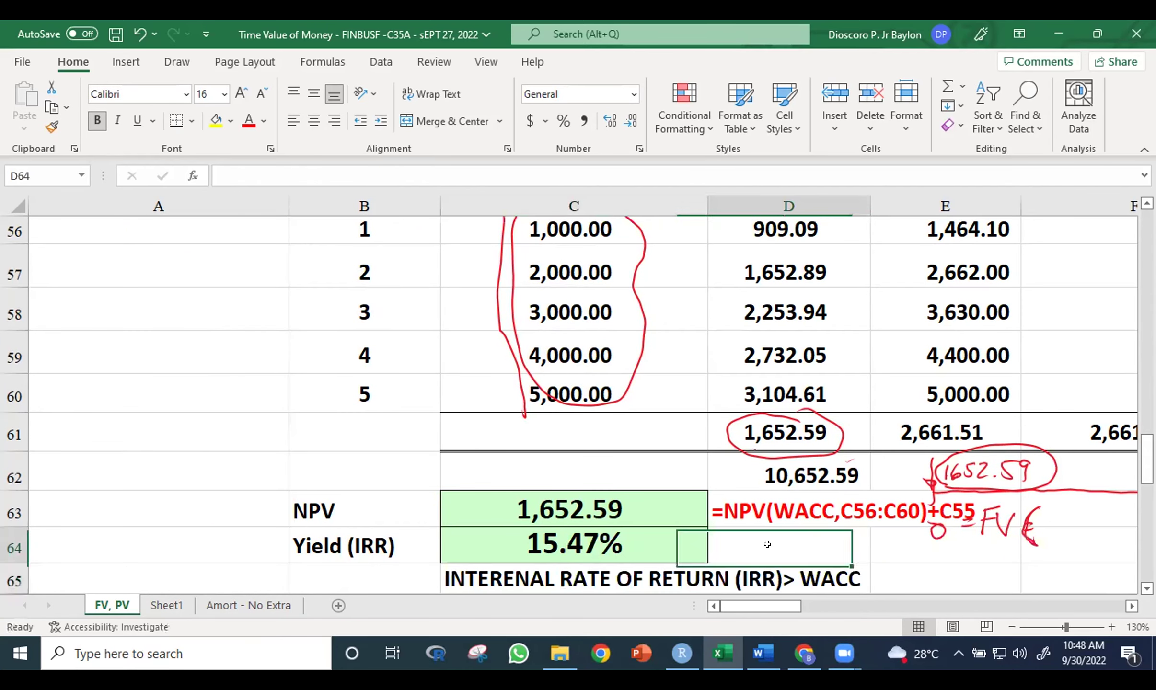
pyautogui.click(775, 499)
pyautogui.moveTo(863, 525); pyautogui.dragTo(861, 546)
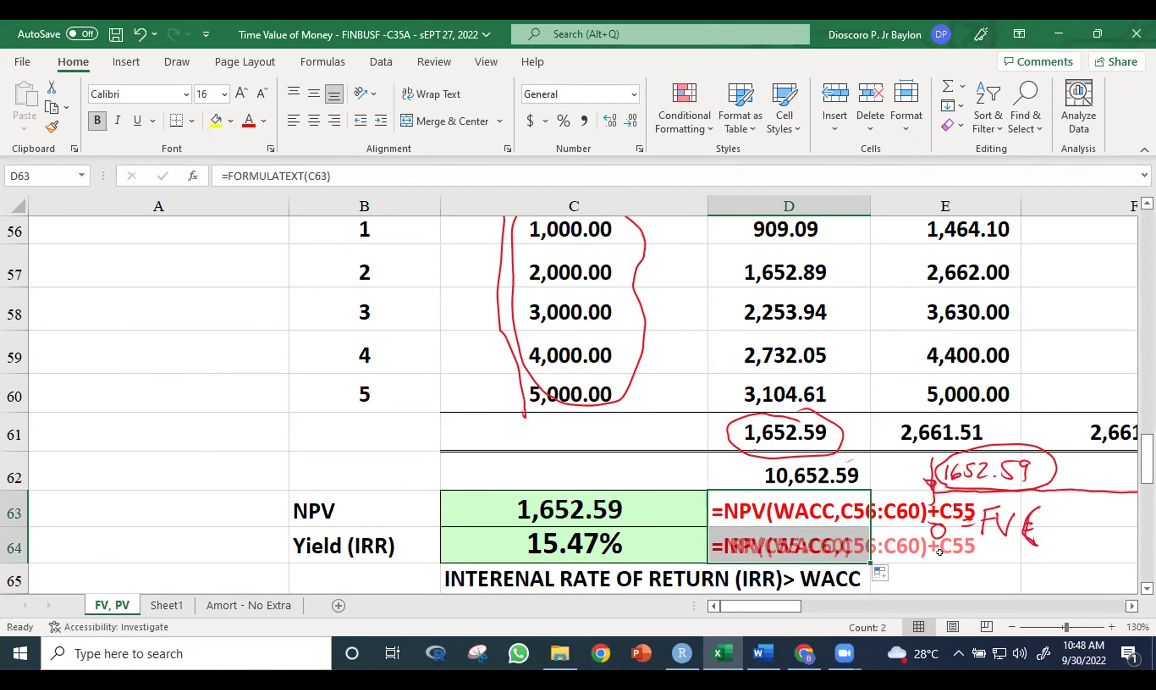
pyautogui.click(945, 544)
pyautogui.scroll(-1, 626, 502)
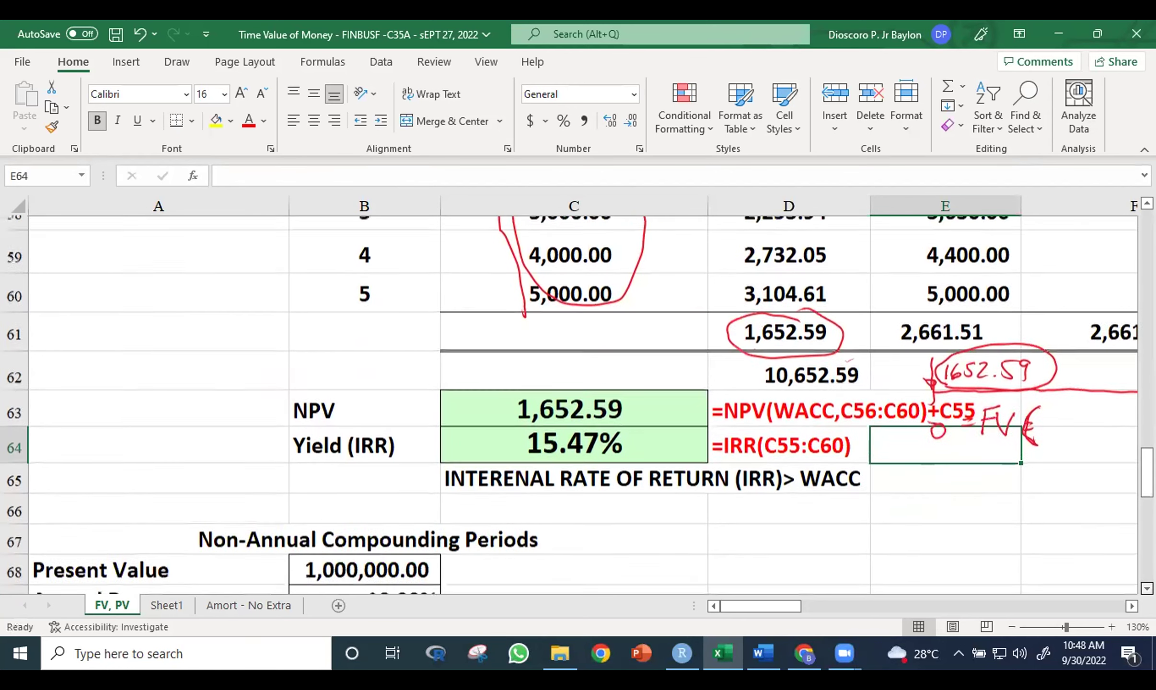
# Correct the misspelled first word of the note in C65 to "INTERNAL"
pyautogui.click(547, 460)
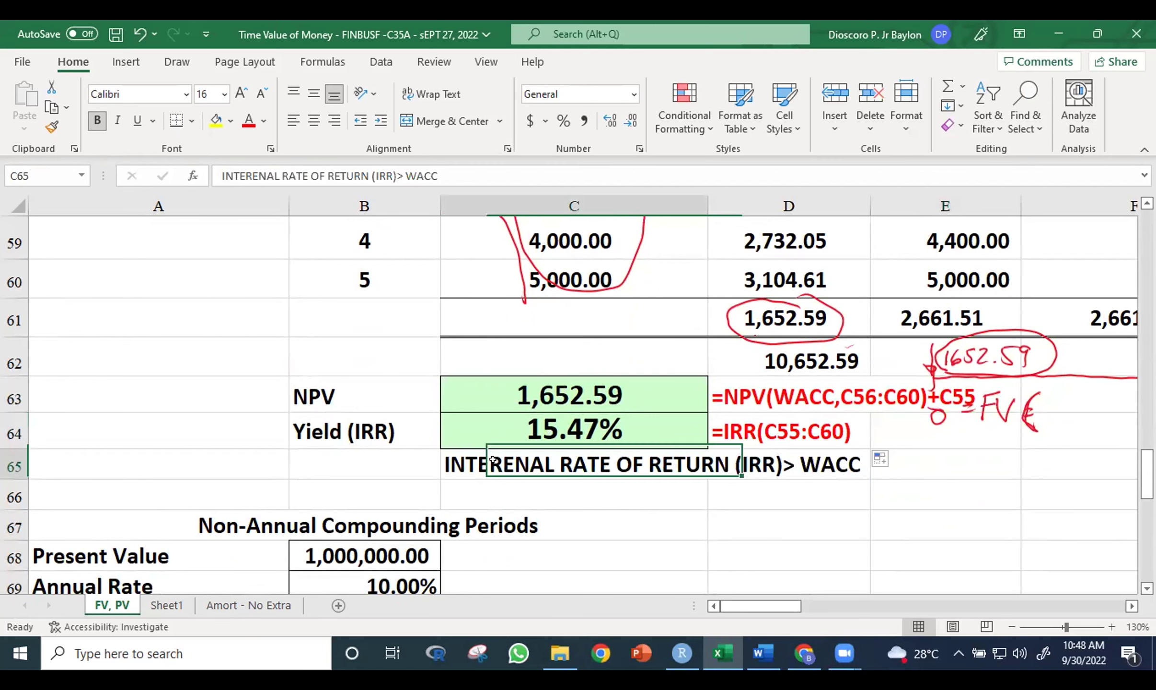
pyautogui.click(252, 166)
pyautogui.press('BackSpace')
pyautogui.press('Return')
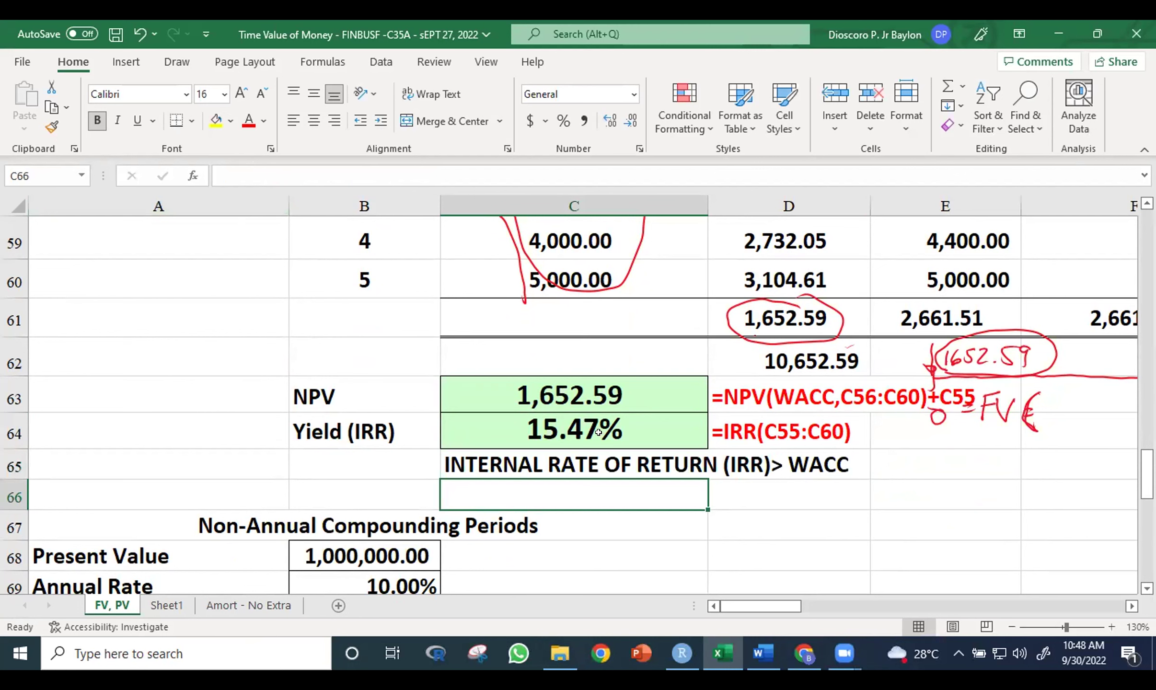
# Color the text of the IRR versus WACC note in C65 red
pyautogui.click(585, 461)
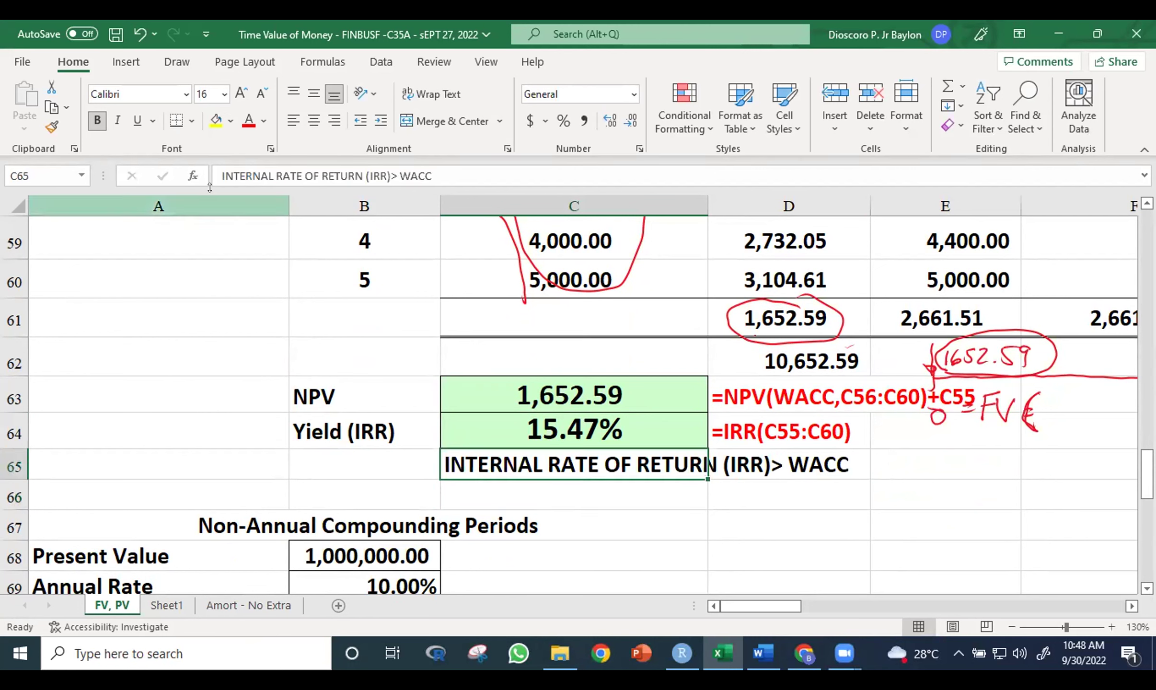
pyautogui.click(249, 121)
pyautogui.click(753, 511)
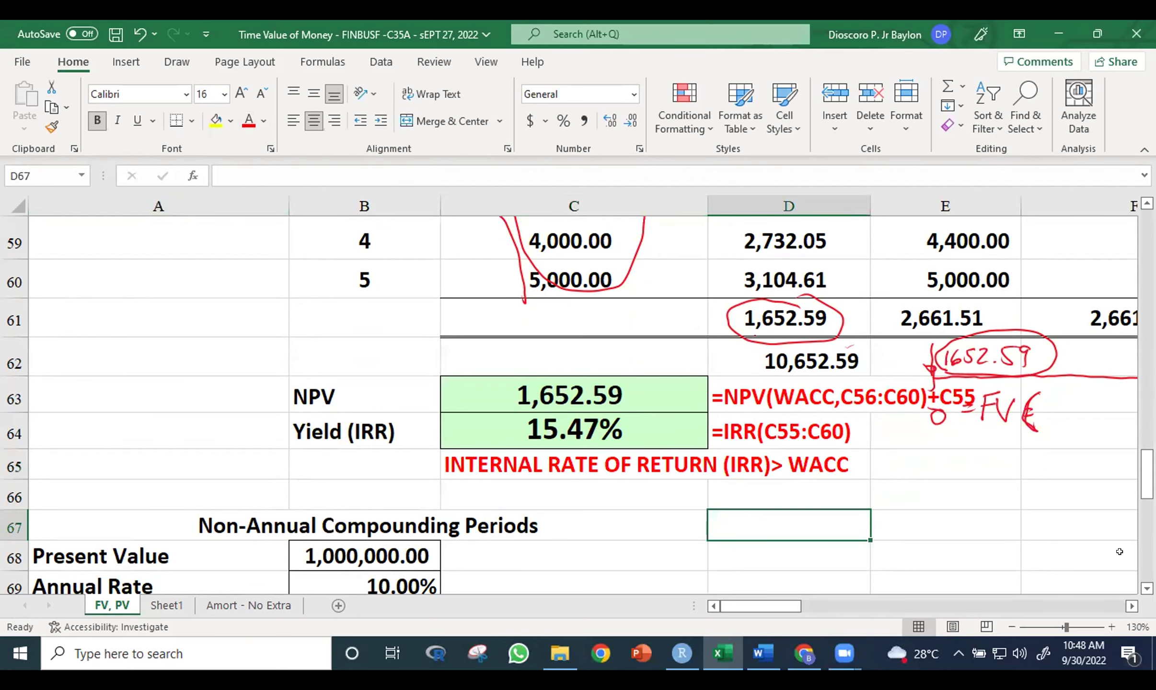
pyautogui.moveTo(1146, 474)
pyautogui.mouseDown()
pyautogui.moveTo(1146, 429)
pyautogui.moveTo(1146, 474)
pyautogui.mouseUp()
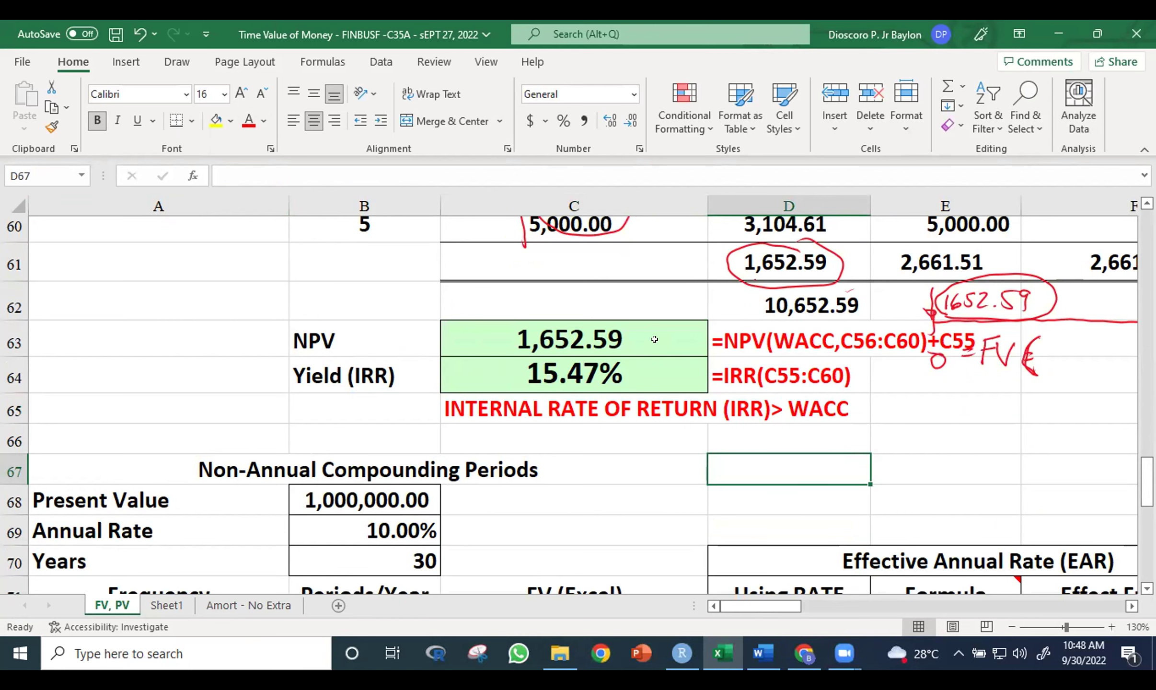
pyautogui.moveTo(1146, 482); pyautogui.dragTo(1147, 448)
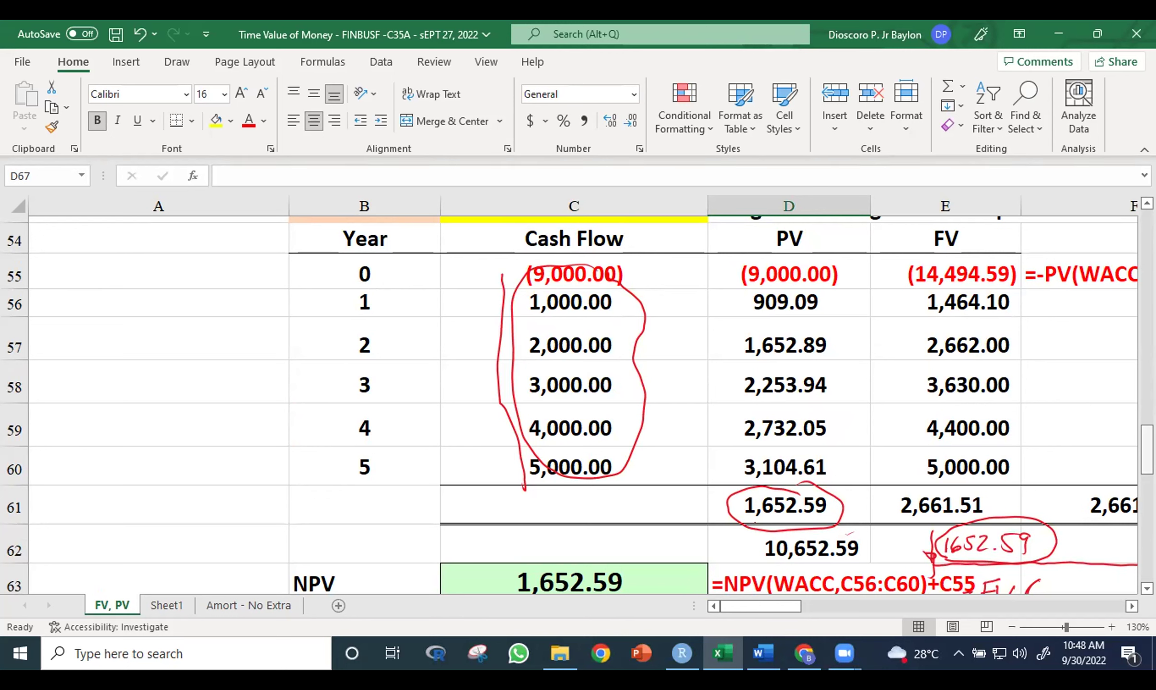
pyautogui.moveTo(1146, 449); pyautogui.dragTo(1147, 462)
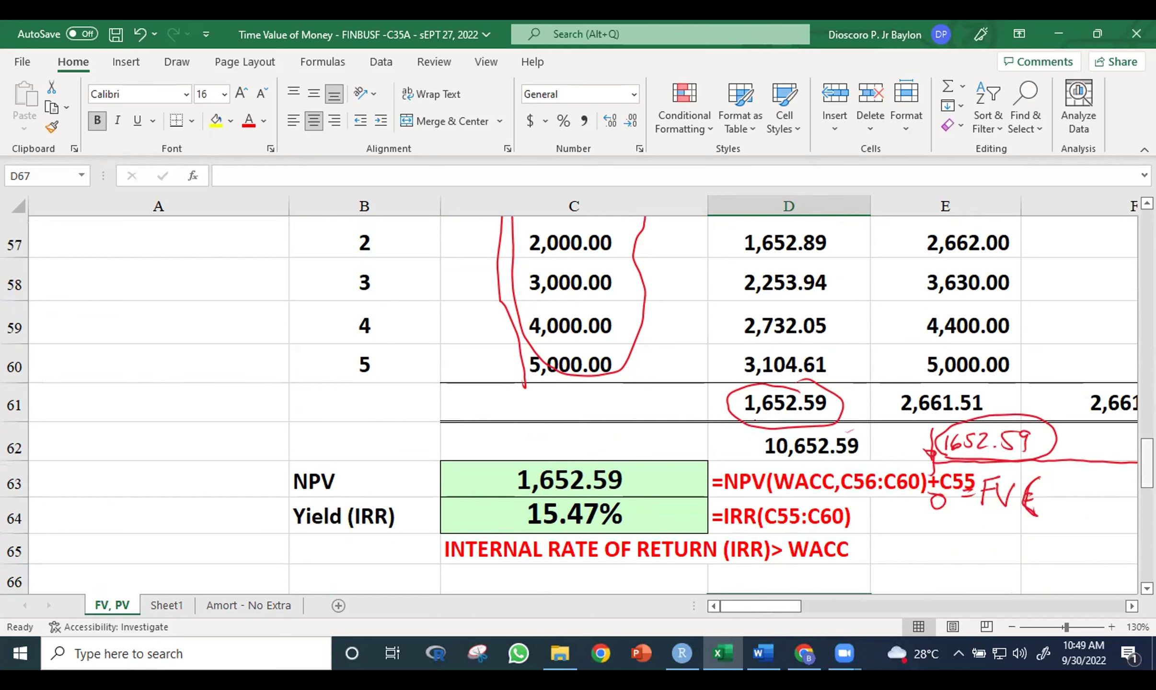
pyautogui.moveTo(1146, 461); pyautogui.dragTo(1147, 475)
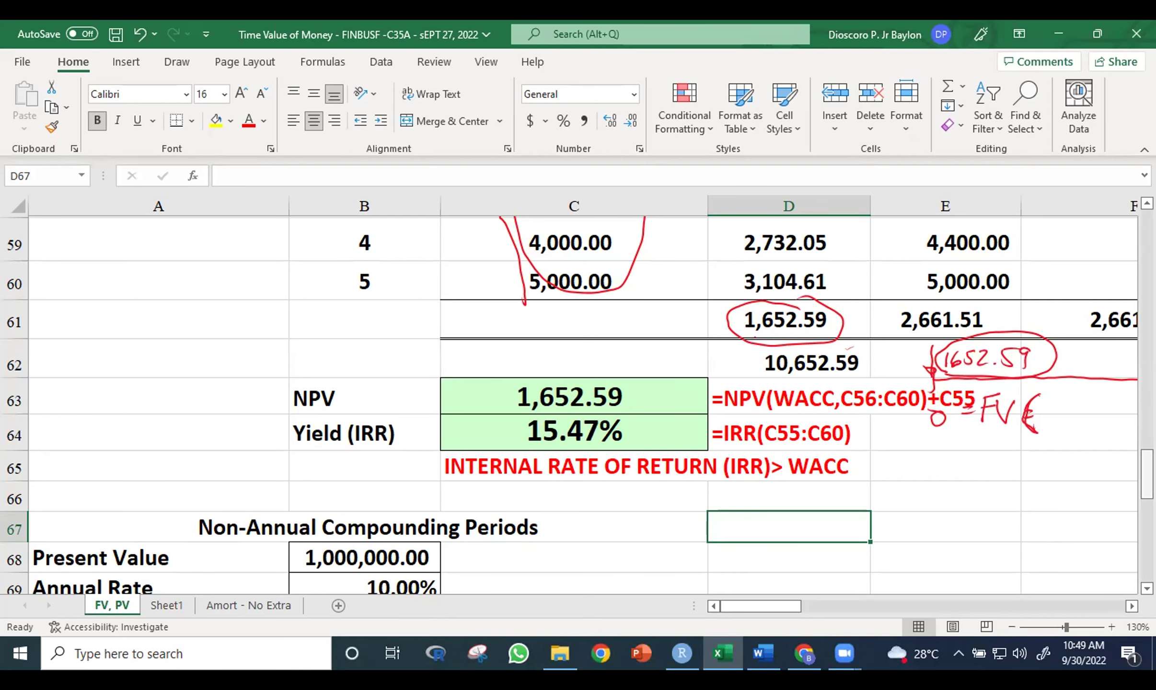
pyautogui.moveTo(1146, 475)
pyautogui.mouseDown()
pyautogui.moveTo(1146, 504)
pyautogui.moveTo(1147, 487)
pyautogui.mouseUp()
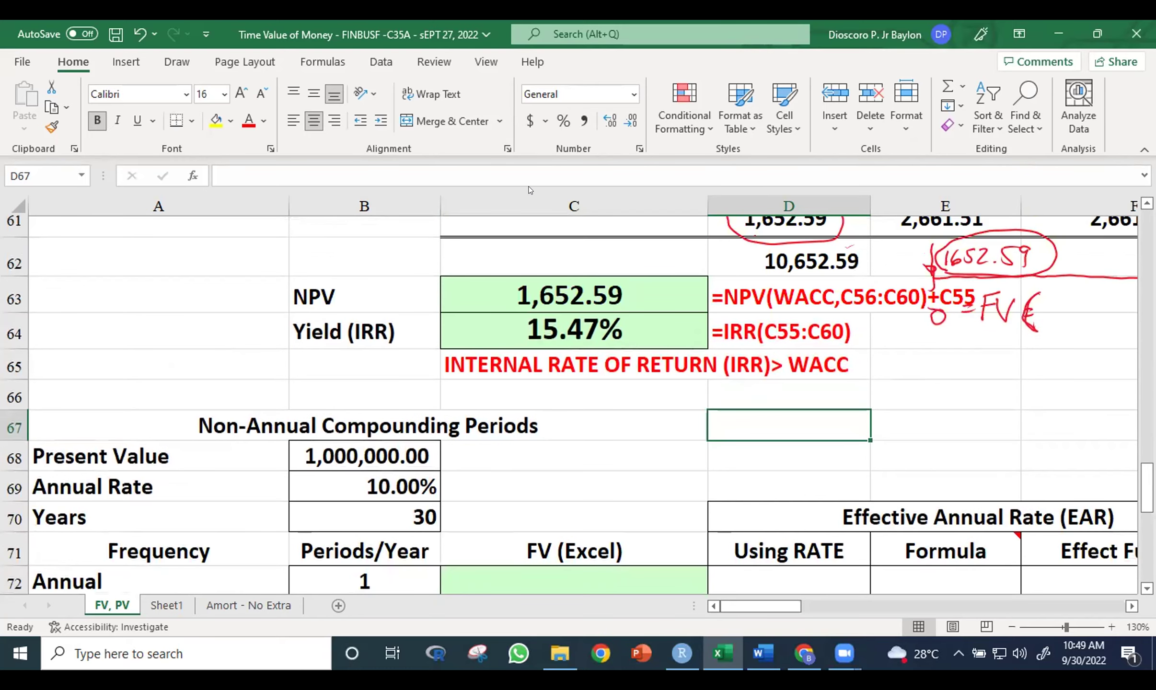
pyautogui.click(692, 145)
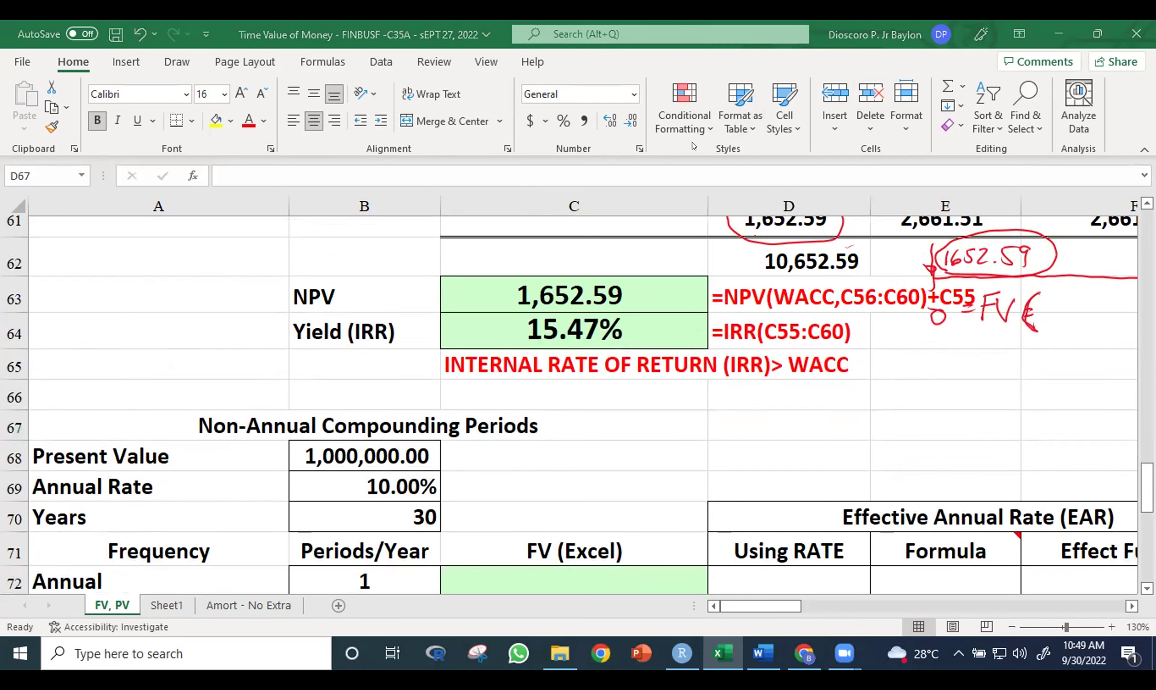